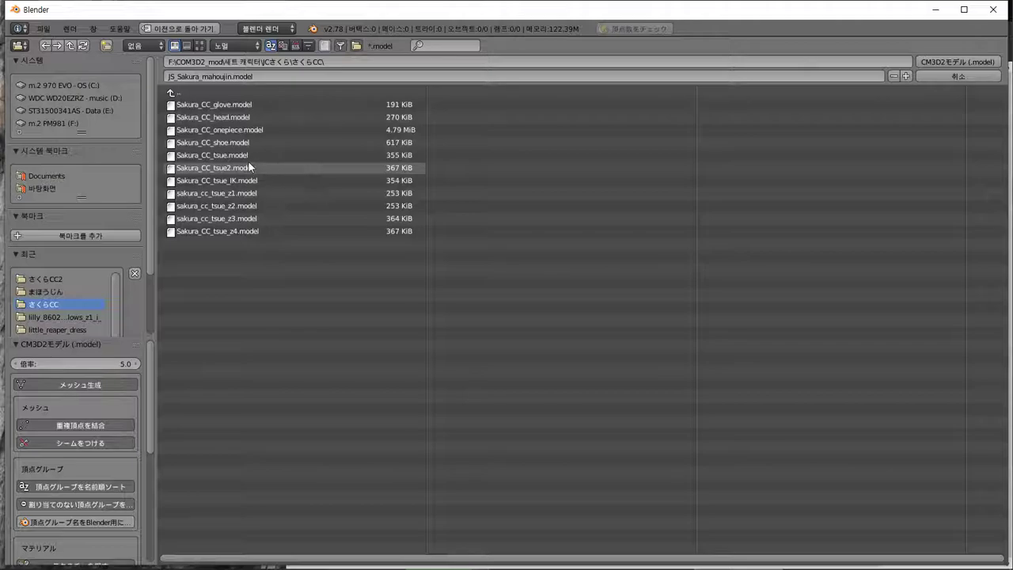
Import the Sakura_CC_tsue.model file and put its armature into edit mode.
double_click(226, 154)
scroll(417, 259, up, 6)
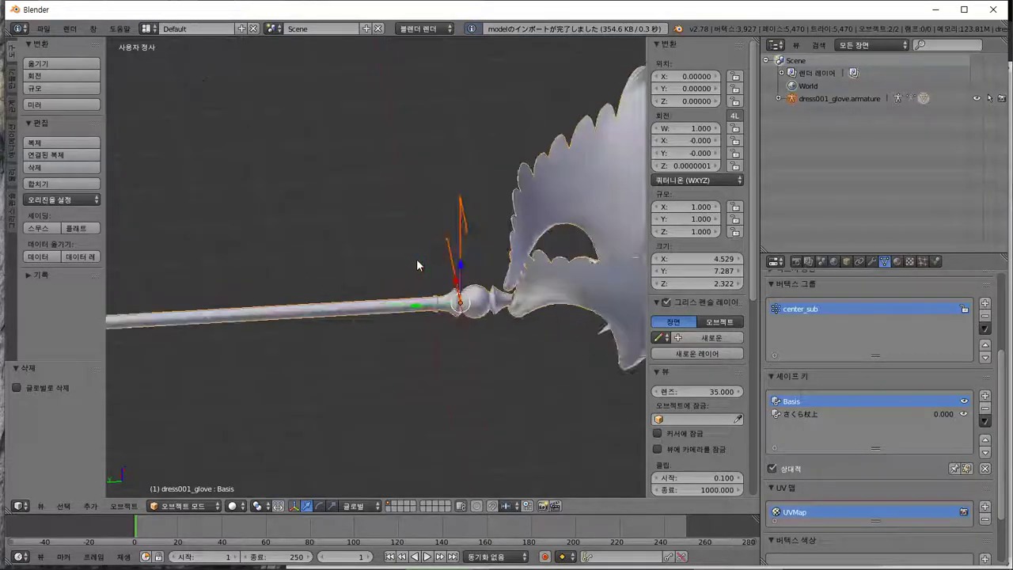
middle_drag(416, 259, 341, 270)
scroll(421, 328, up, 3)
right_click(299, 244)
key(Tab)
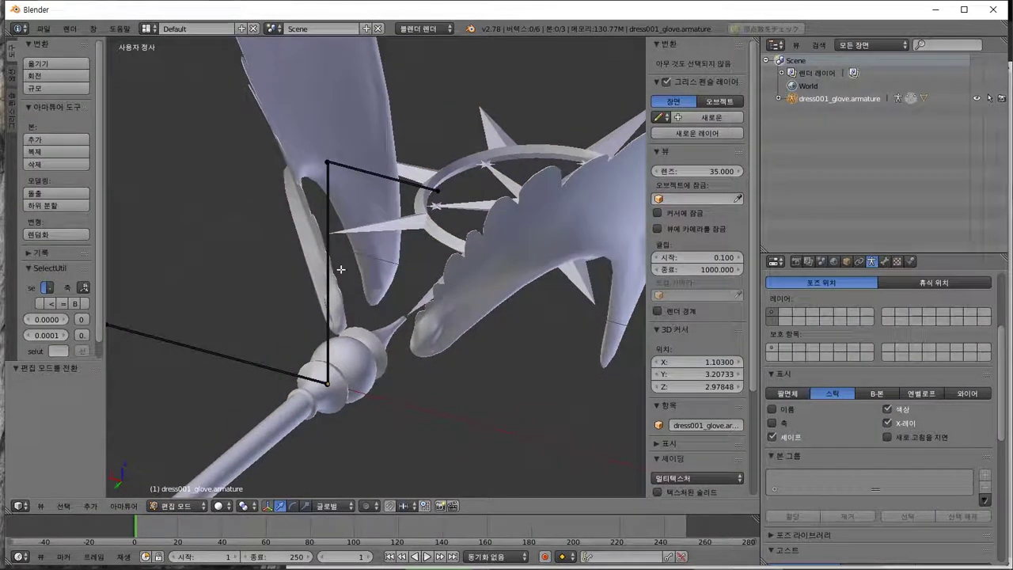
Select the vertical center_sub bone and expand the armature's bone hierarchy down to its child bone.
right_click(328, 262)
click(779, 98)
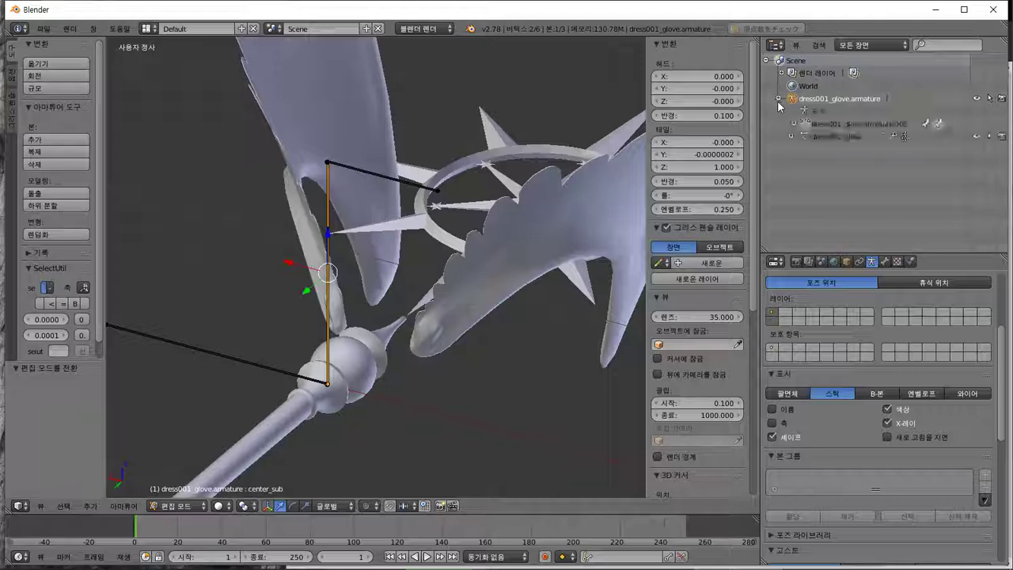
click(794, 124)
click(806, 150)
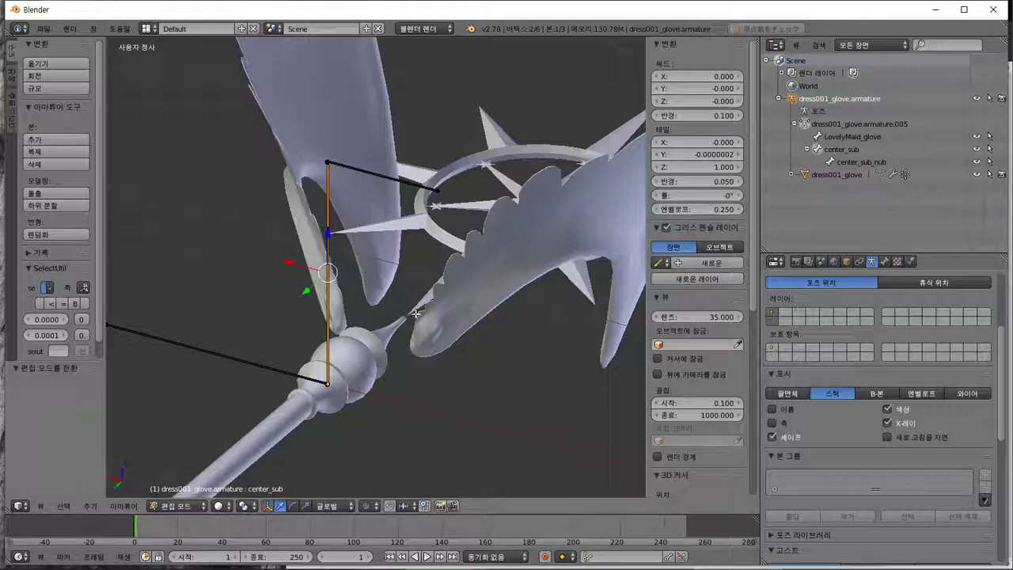
right_click(350, 173)
right_click(326, 215)
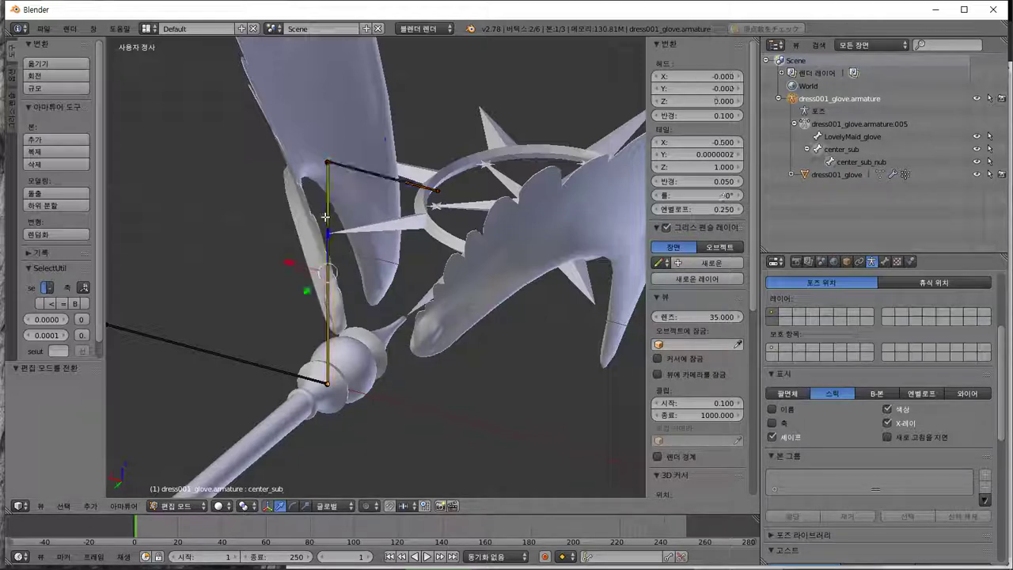
Try to subdivide the center_sub bone with one cut.
middle_drag(327, 215, 287, 301)
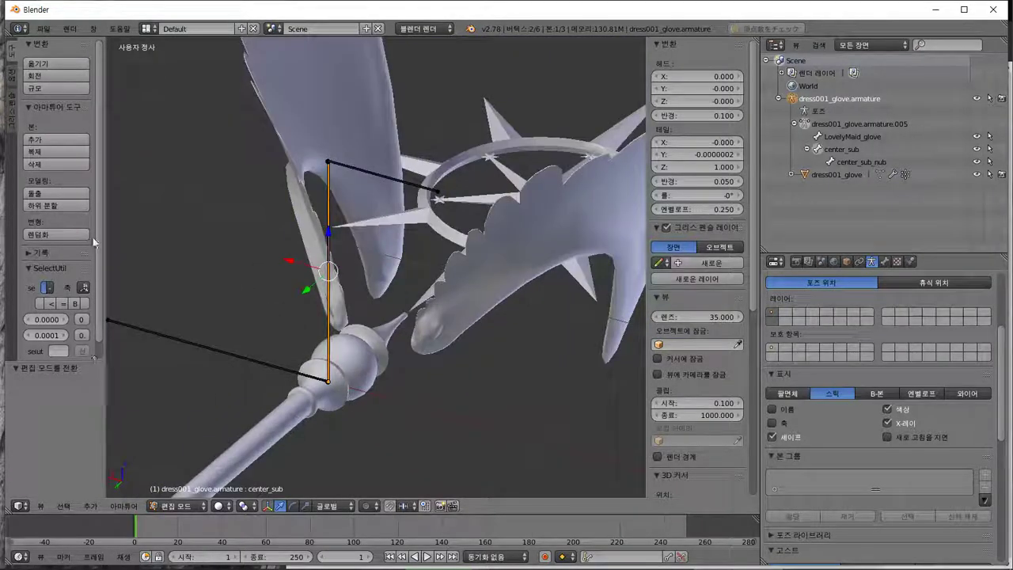
click(66, 208)
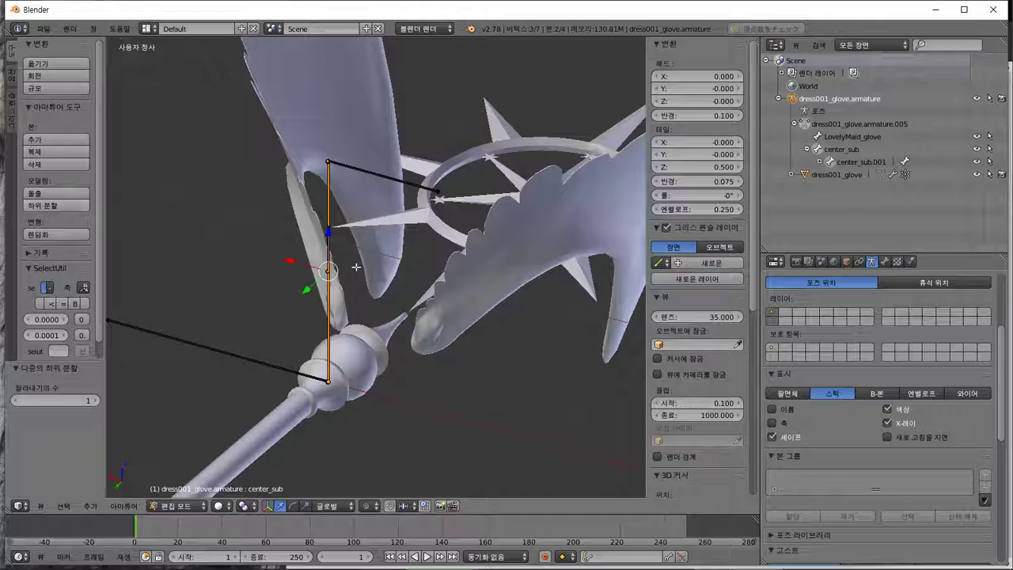
key(ctrl+z)
Extrude a zero-length child bone from the upper end of the center_sub bone.
click(49, 193)
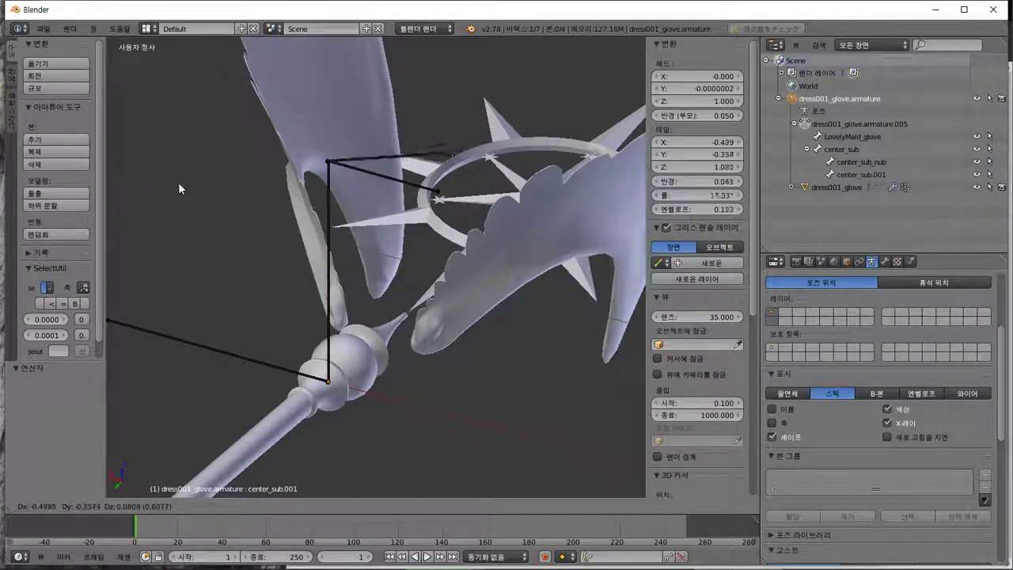
key(1)
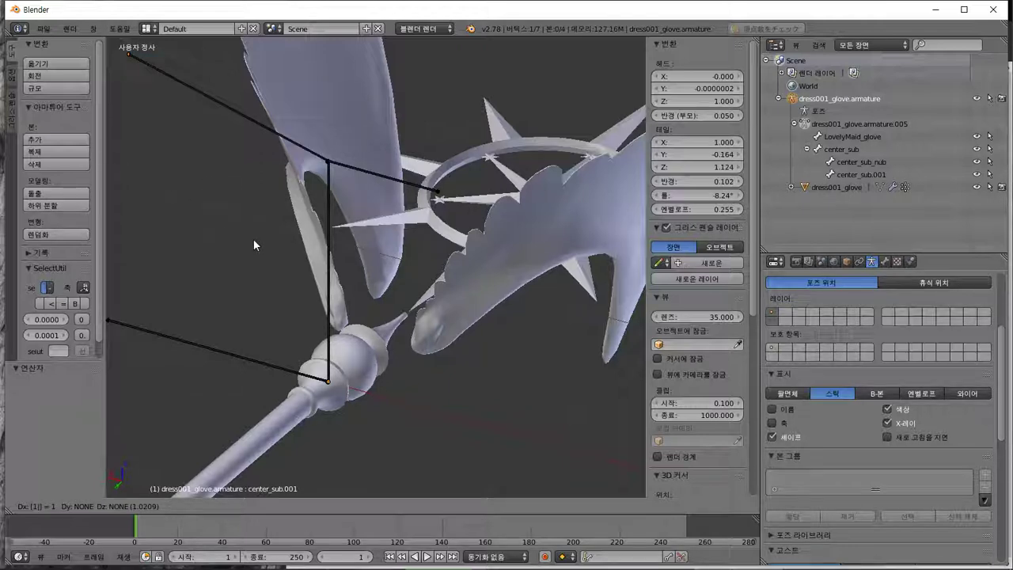
key(Escape)
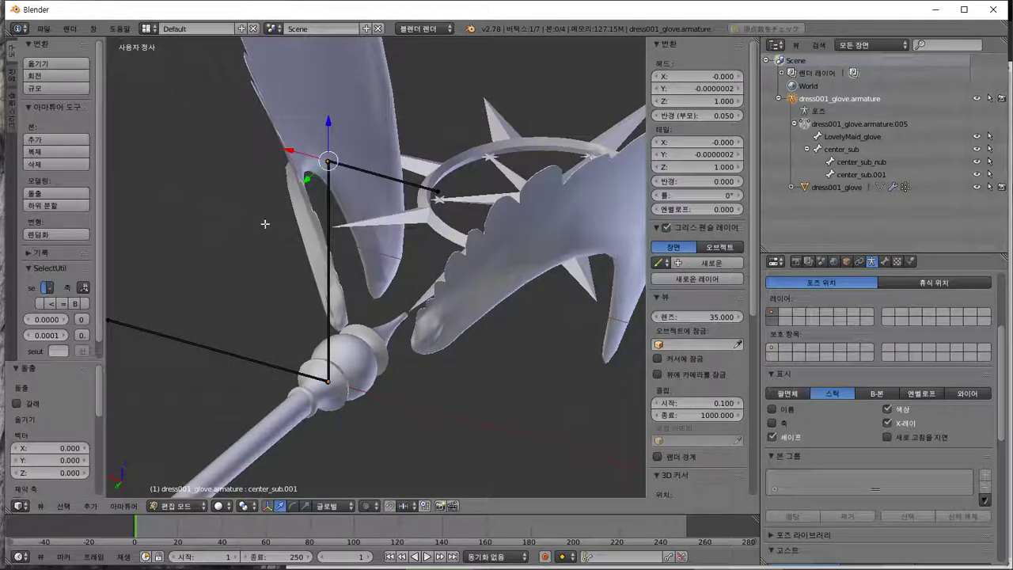
Try to lengthen the new bone upward by about 0.336 along the Z axis.
drag(328, 121, 405, 111)
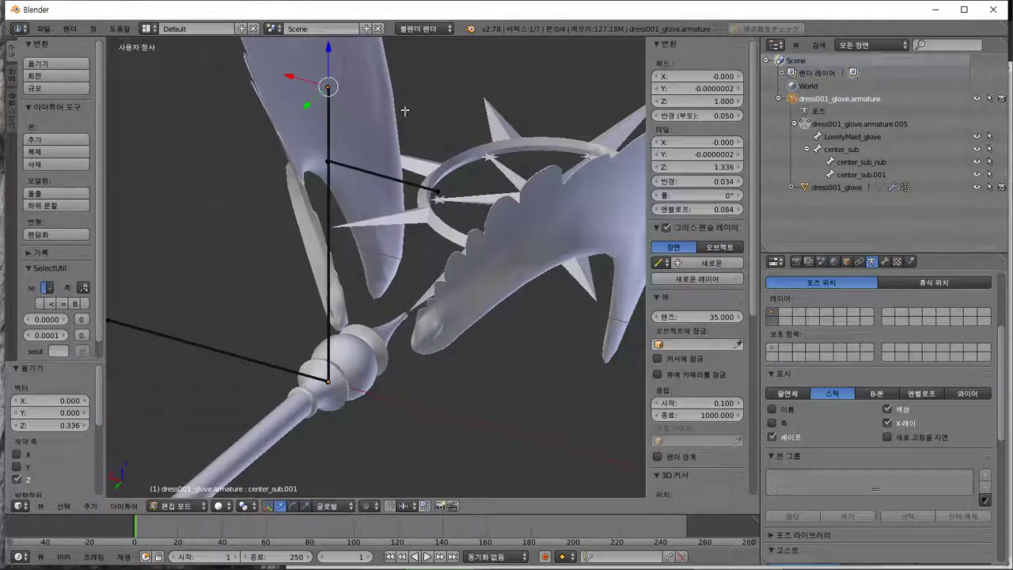
middle_drag(414, 124, 456, 245)
key(ctrl+z)
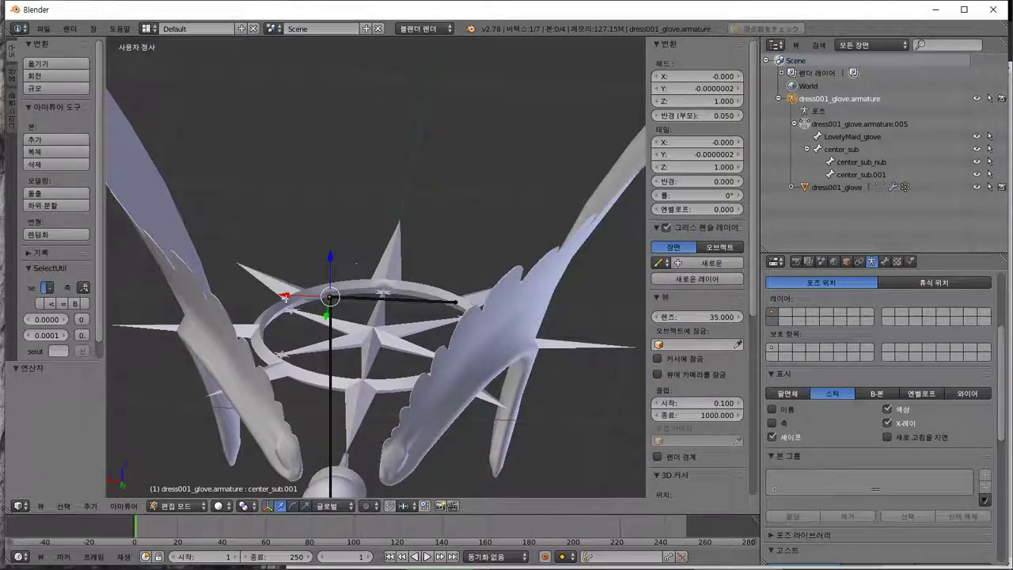
Move the new bone's tail 1 unit along the X axis.
key(g)
key(x)
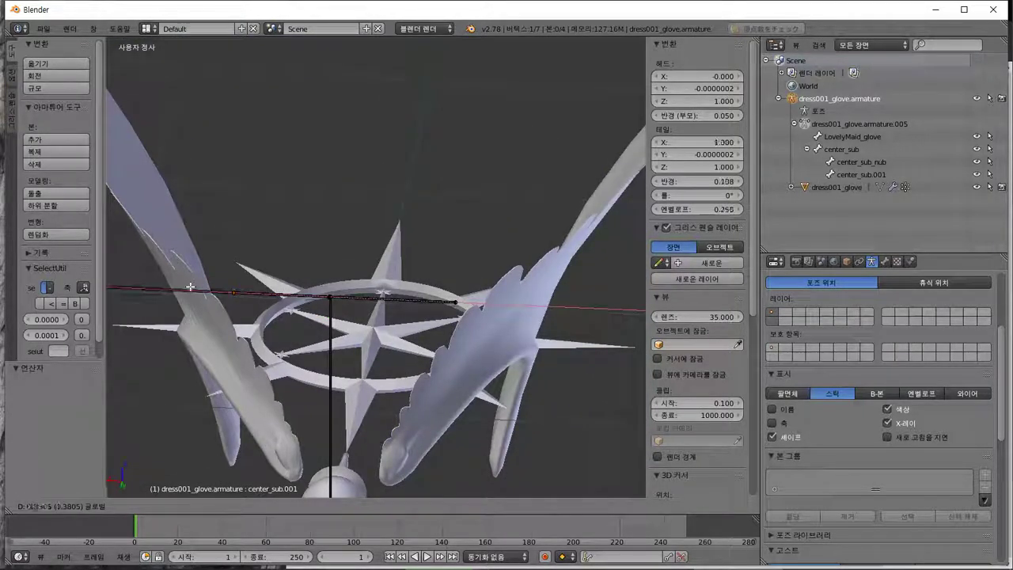
key(Return)
Extrude a second child bone from the upper end of center_sub and move its tail -1 unit along the X axis.
middle_drag(190, 286, 341, 306)
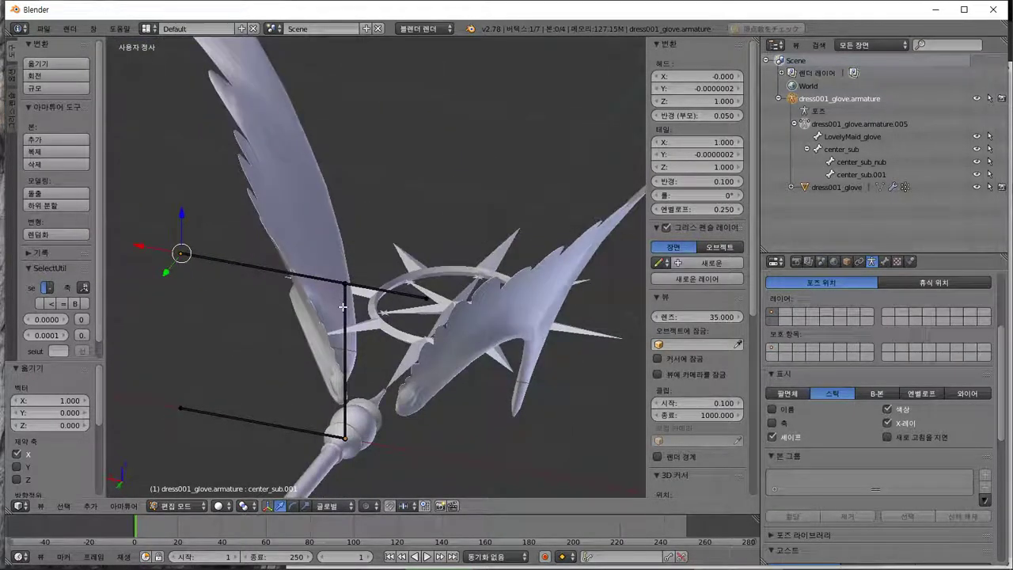
right_click(342, 306)
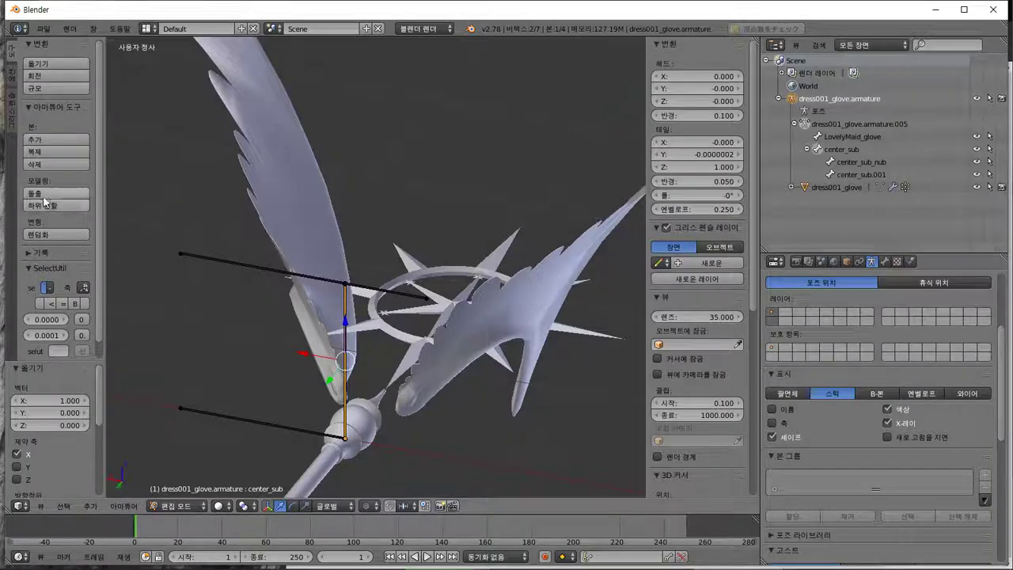
key(e)
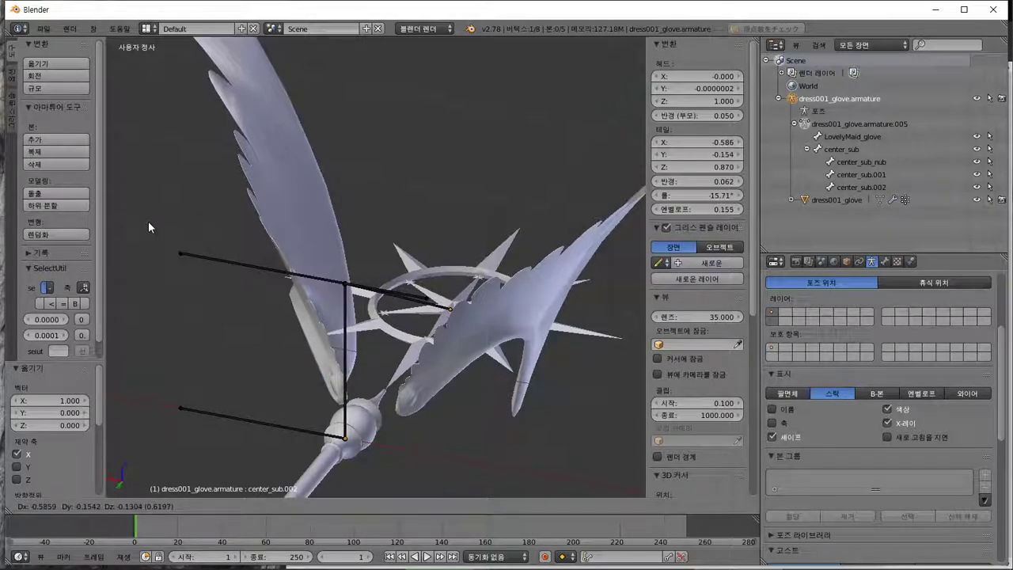
right_click(148, 221)
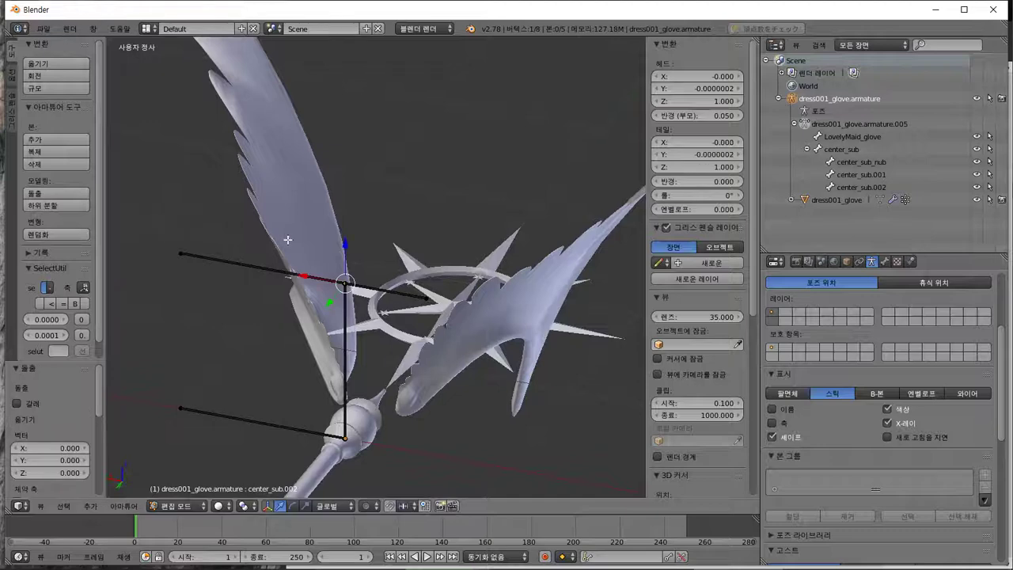
drag(302, 277, 403, 303)
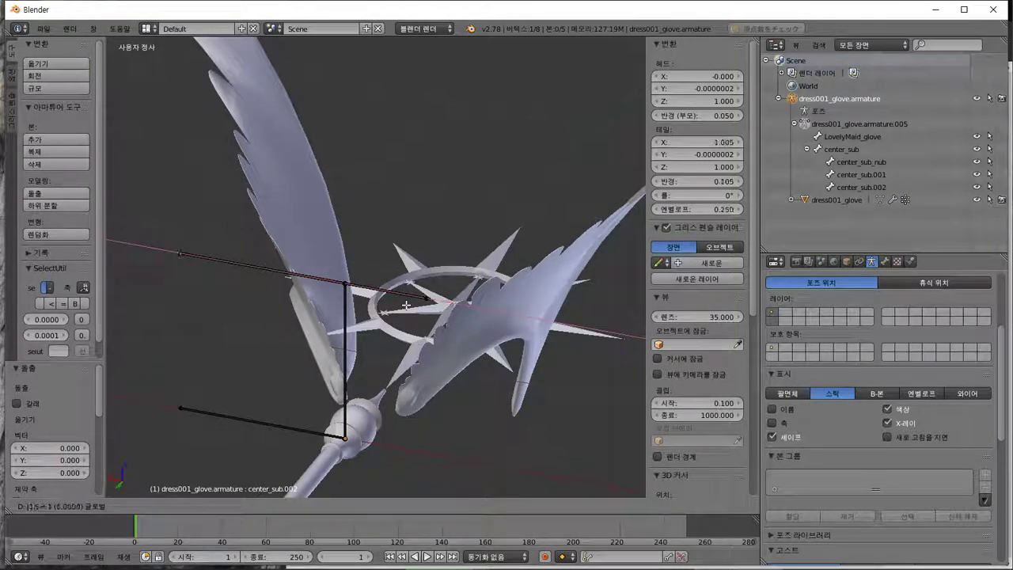
text(1-)
key(Return)
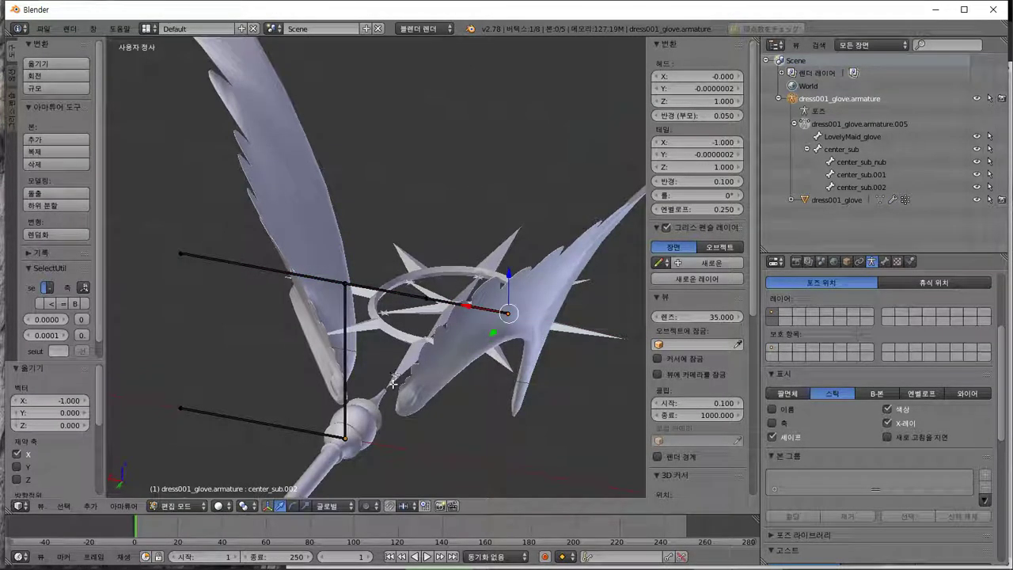
Move the whole center_sub.002 bone -1 unit along the Z axis.
middle_drag(396, 381, 417, 370)
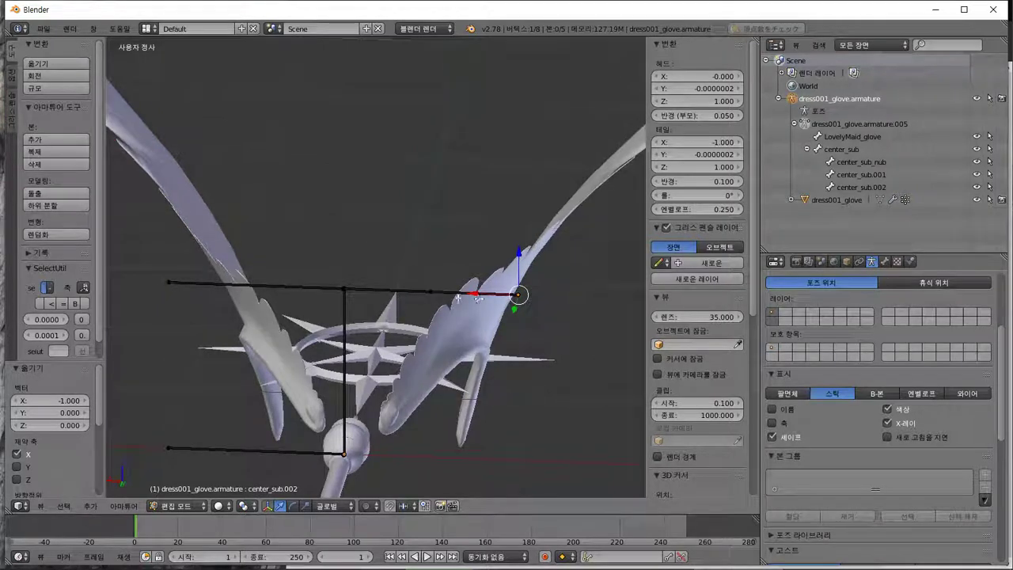
right_click(503, 294)
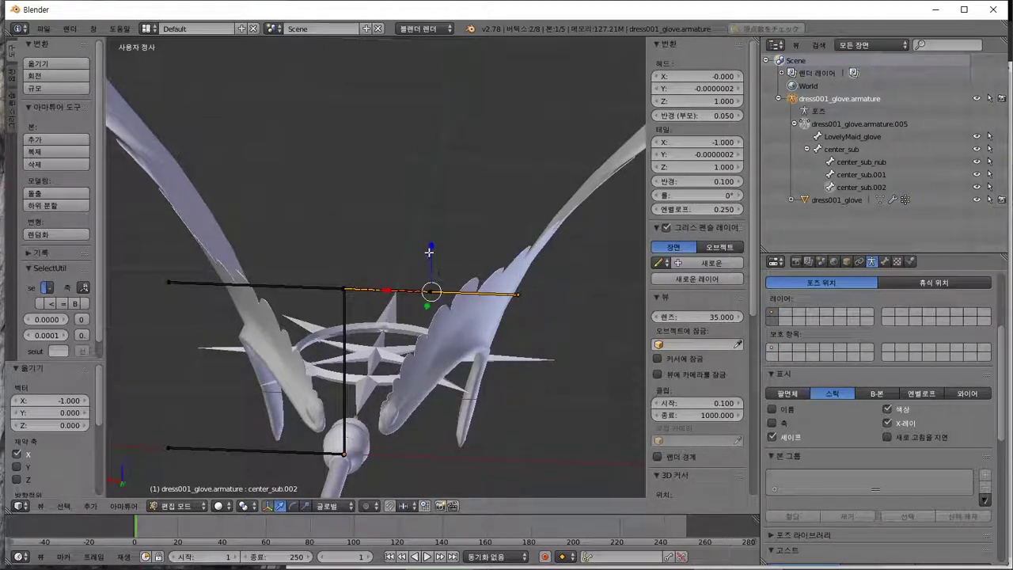
key(g)
key(z)
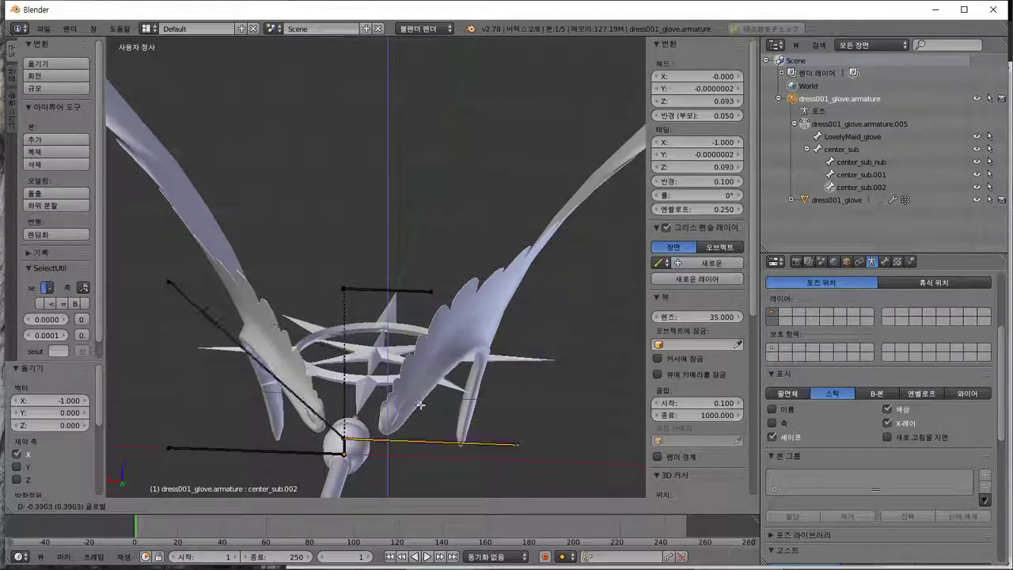
key(1)
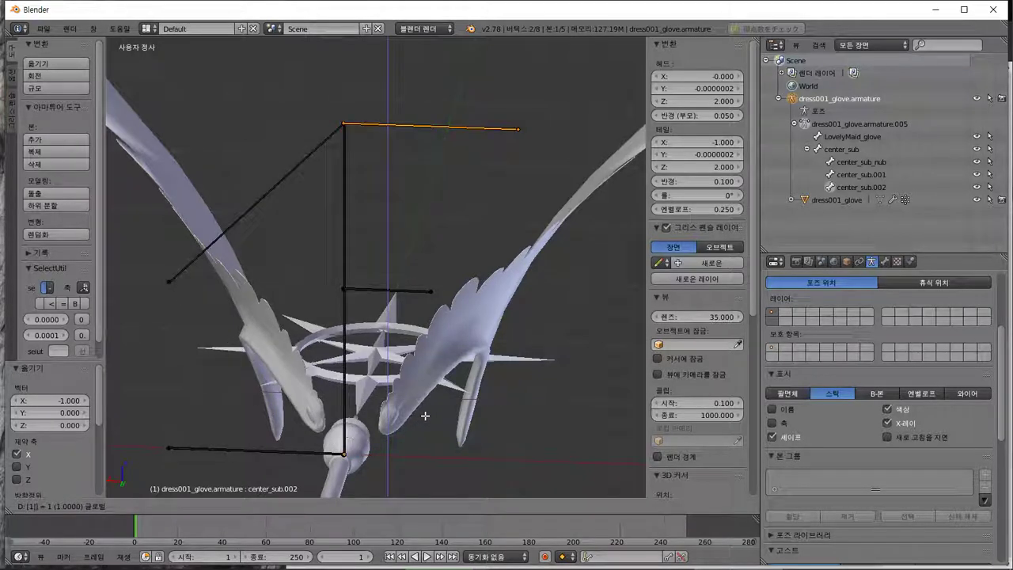
key(minus)
key(Return)
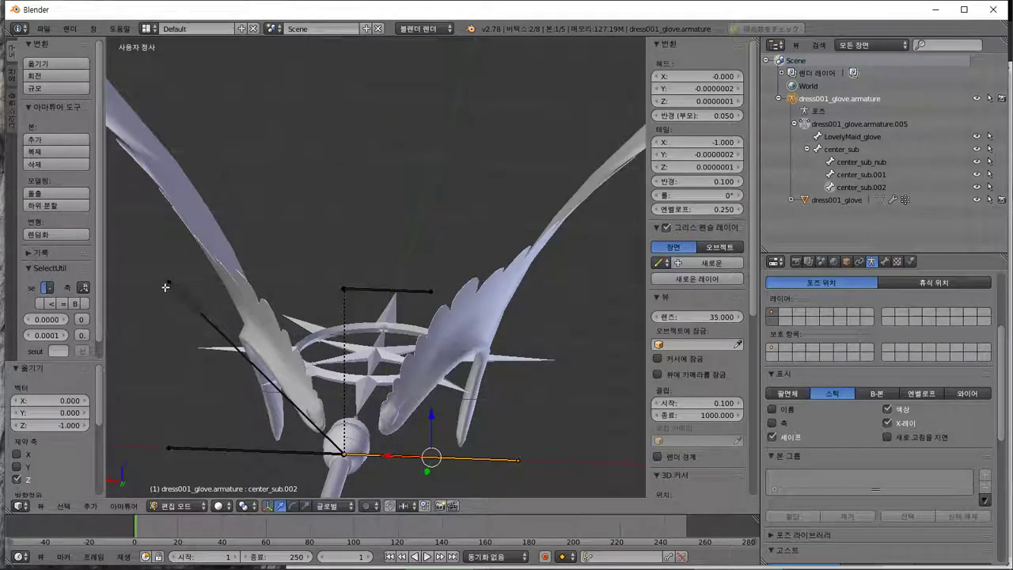
Move the outer end of the center_sub.001 bone -1 unit along the Z axis.
right_click(167, 285)
key(g)
key(z)
key(minus)
key(1)
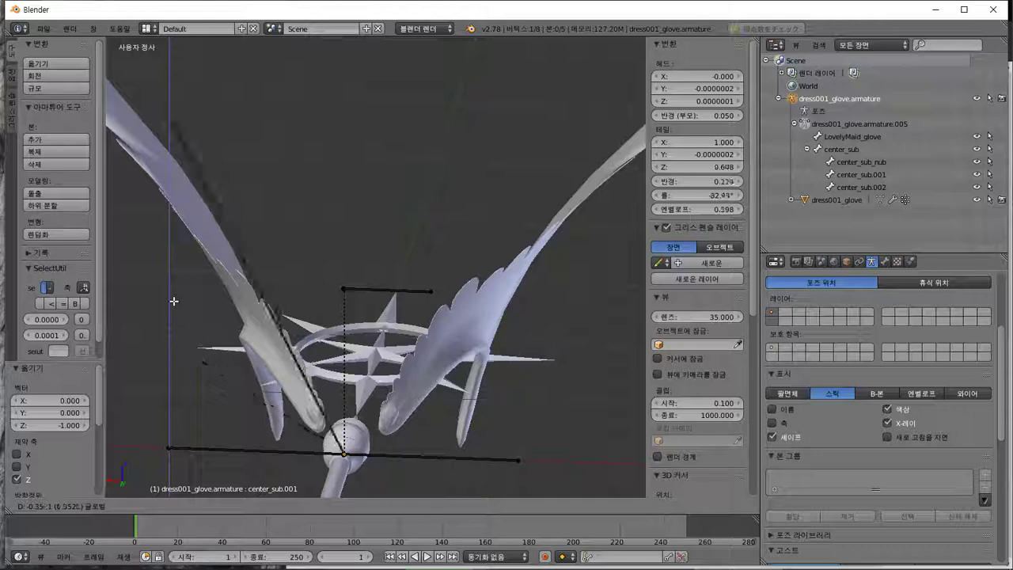
key(Return)
Shift the center_sub.002 bone by about -0.427 along Y and about -0.264 along X.
middle_drag(174, 301, 391, 385)
right_click(386, 376)
right_click(368, 366)
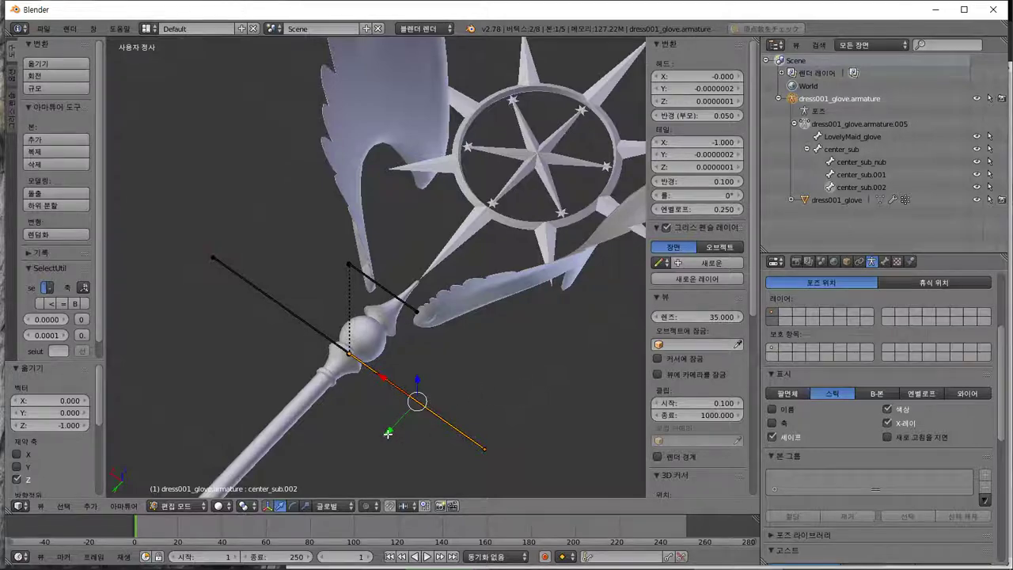
key(g)
key(y)
click(445, 398)
middle_drag(446, 398, 482, 364)
key(g)
key(x)
click(443, 361)
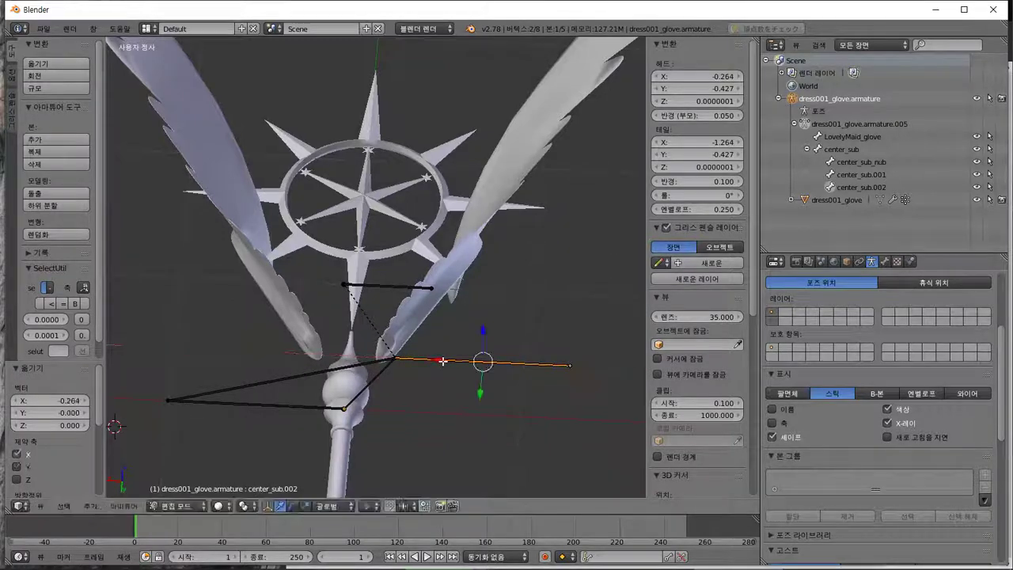
Undo the moves of both extruded bones so they start at the upper end of center_sub again.
key(ctrl+z)
key(ctrl+z)
key(ctrl+z)
key(ctrl+z)
key(ctrl+z)
key(ctrl+z)
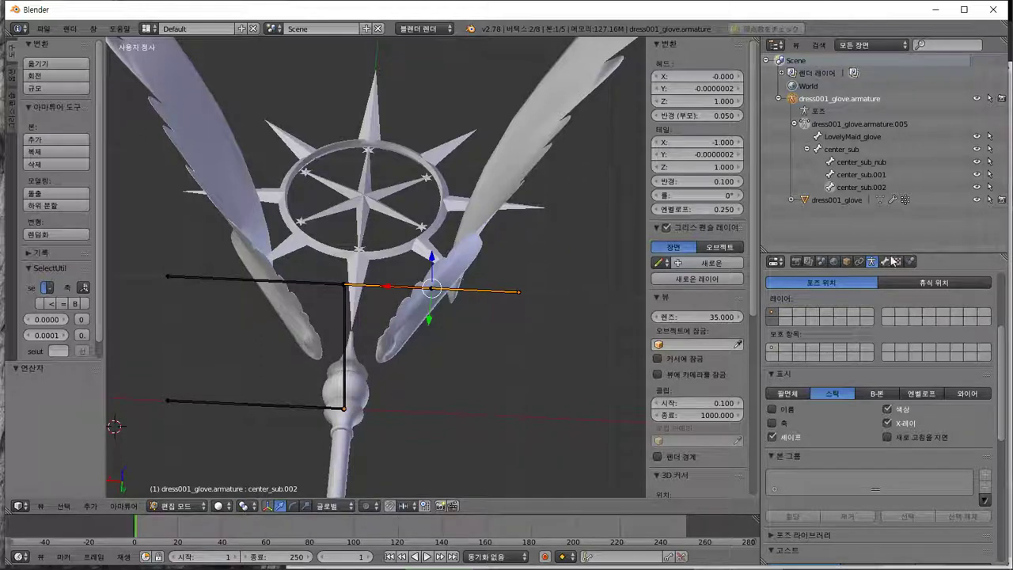
Turn off the Connected option in the center_sub.002 bone's parent relations, keeping center_sub as its parent.
click(886, 262)
drag(1003, 403, 1005, 509)
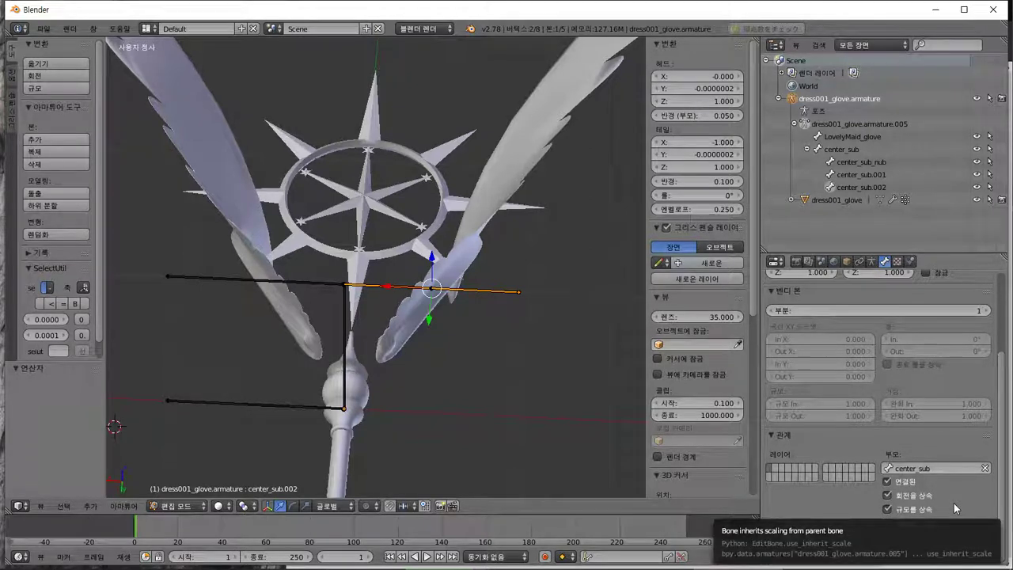
click(904, 481)
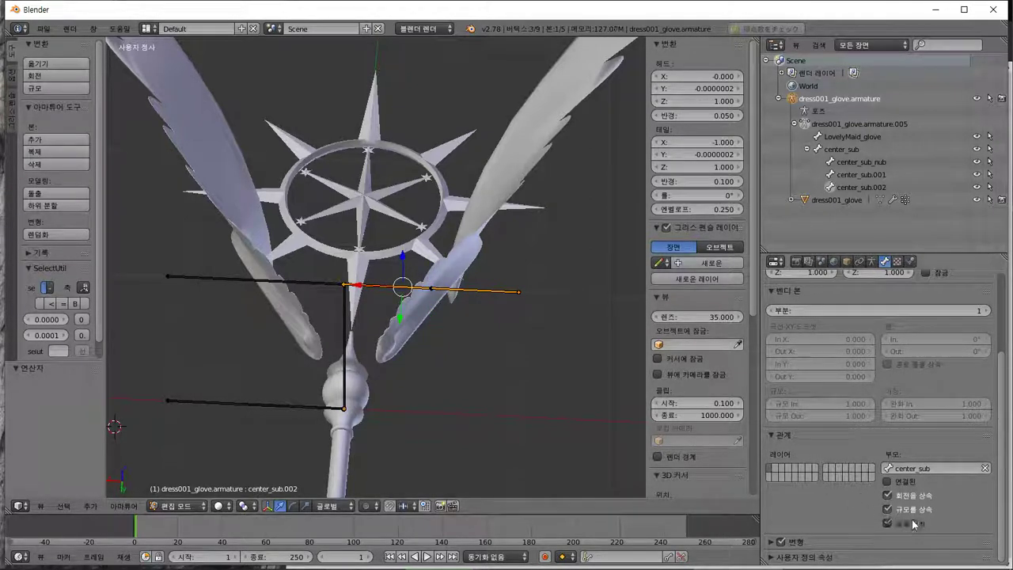
Try shifting the disconnected center_sub.002 bone, first by about -0.146 along Z and again freely away from center_sub.
middle_drag(590, 406, 411, 251)
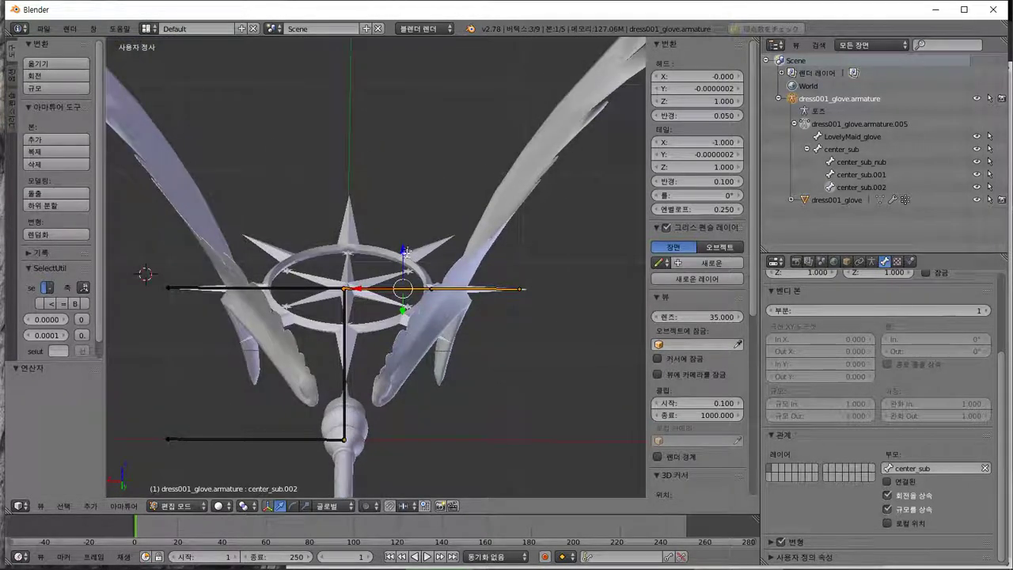
drag(405, 252, 444, 273)
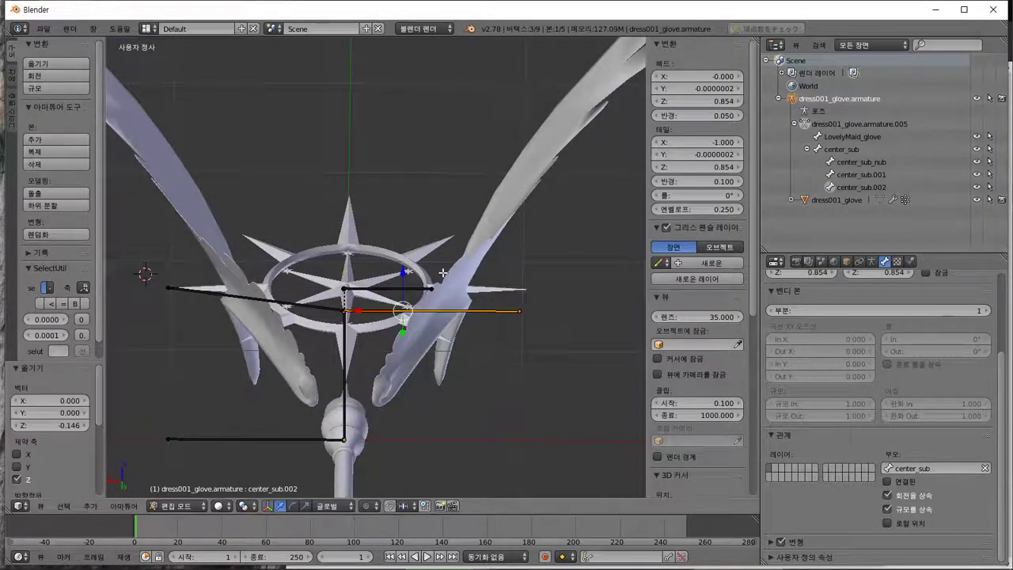
key(ctrl+z)
middle_drag(488, 323, 461, 337)
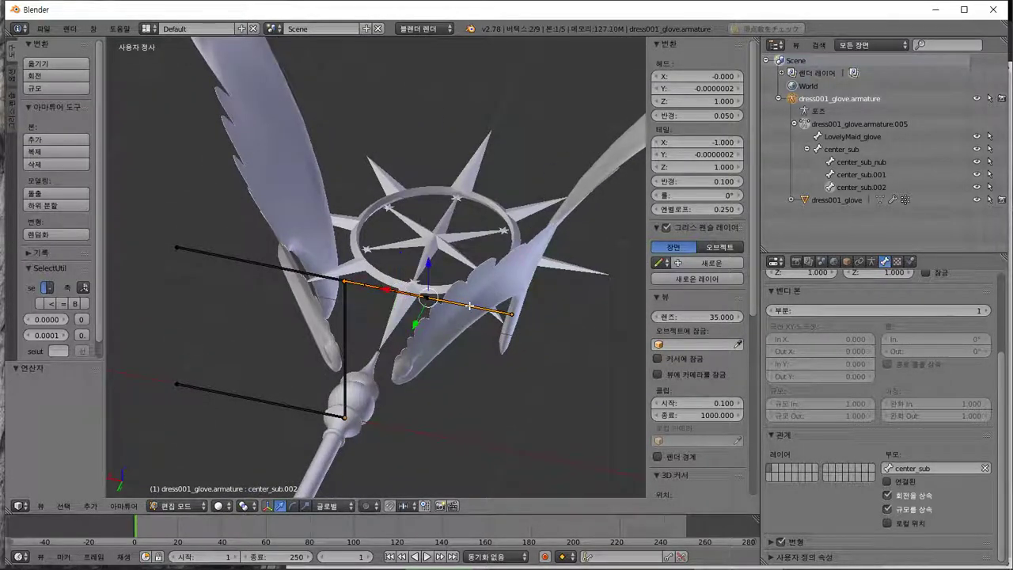
right_drag(469, 305, 505, 353)
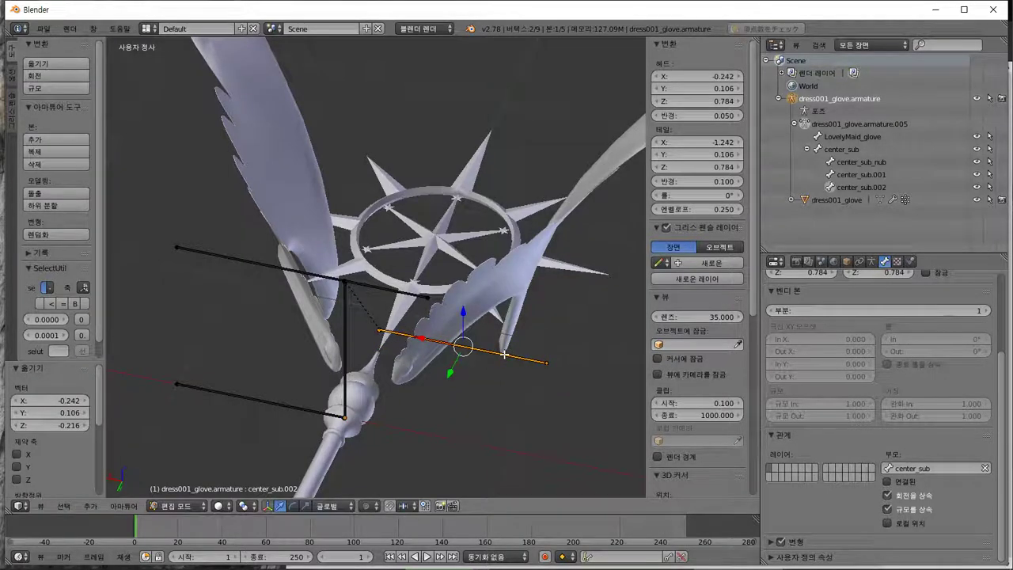
key(ctrl+z)
Move the center_sub.002 bone down to the wing base, placing its head at about X -0.188, Y -0.473, Z 0.009.
key(g)
key(z)
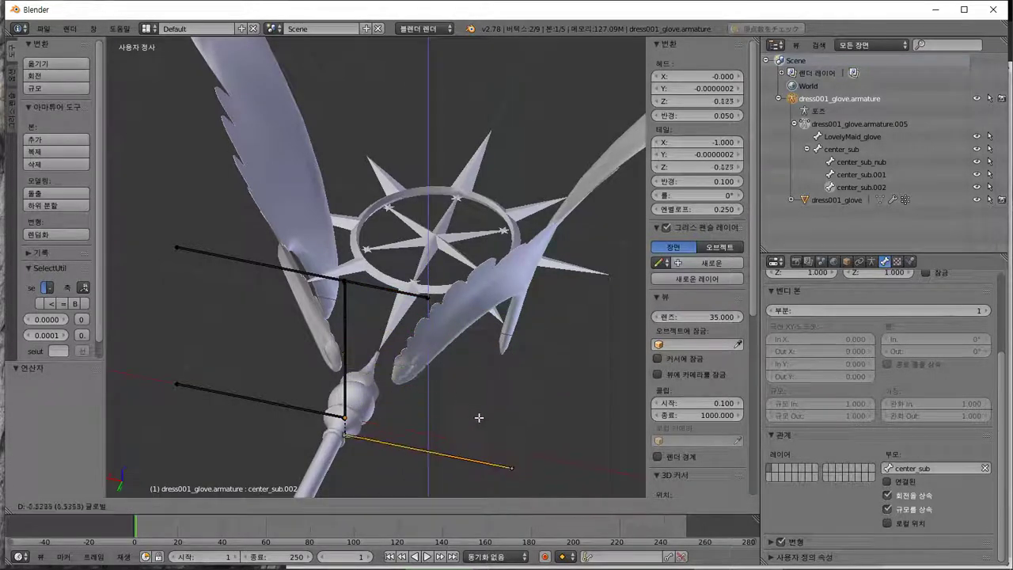
click(477, 404)
middle_drag(477, 404, 531, 371)
key(g)
key(y)
click(425, 411)
key(g)
key(x)
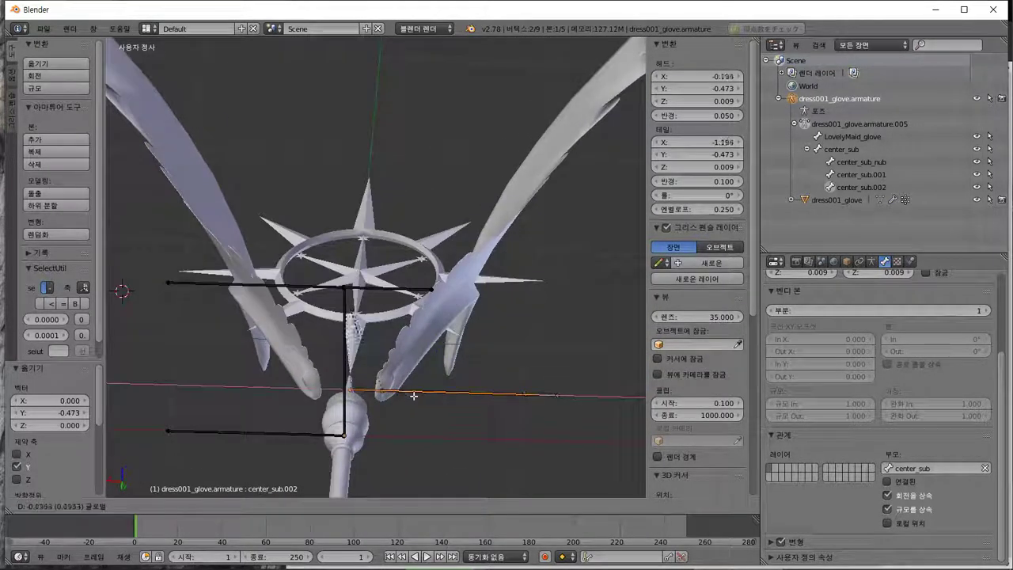
click(419, 395)
Turn off the Connected option for the center_sub.001 bone, keeping center_sub as its parent.
middle_drag(419, 395, 350, 335)
right_click(290, 274)
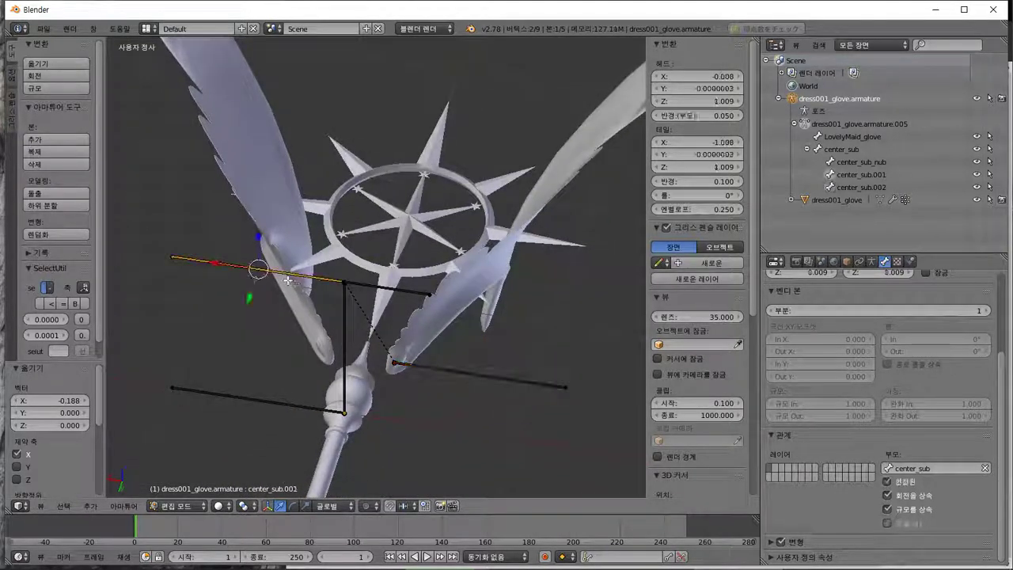
click(901, 481)
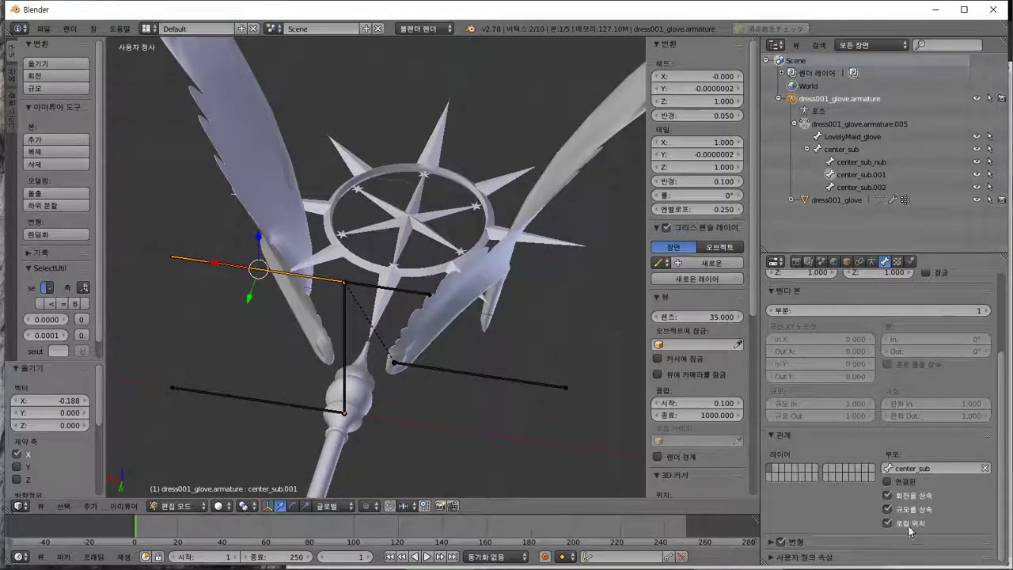
Lower the disconnected center_sub.001 bone to about Z 0.030 and shift it about -0.660 along Y.
middle_drag(388, 396, 285, 324)
drag(255, 258, 268, 409)
middle_drag(197, 348, 374, 411)
drag(377, 488, 269, 471)
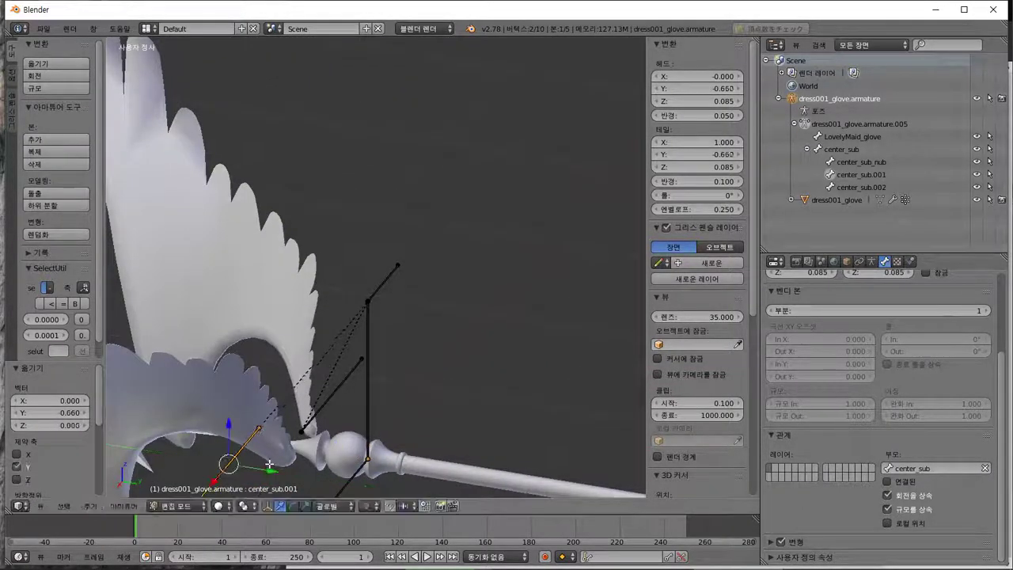
middle_drag(269, 471, 255, 394)
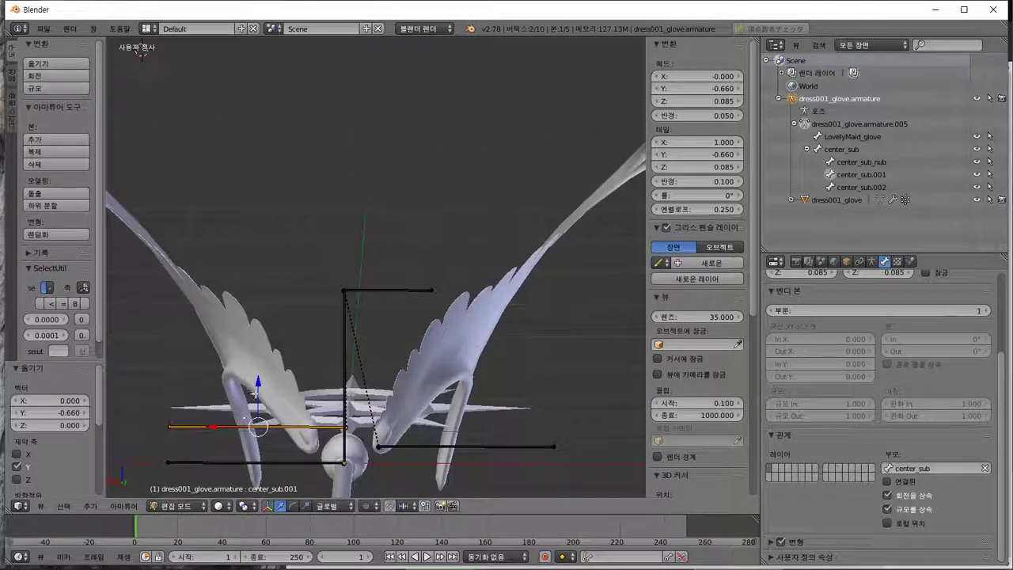
key(g)
key(z)
click(272, 388)
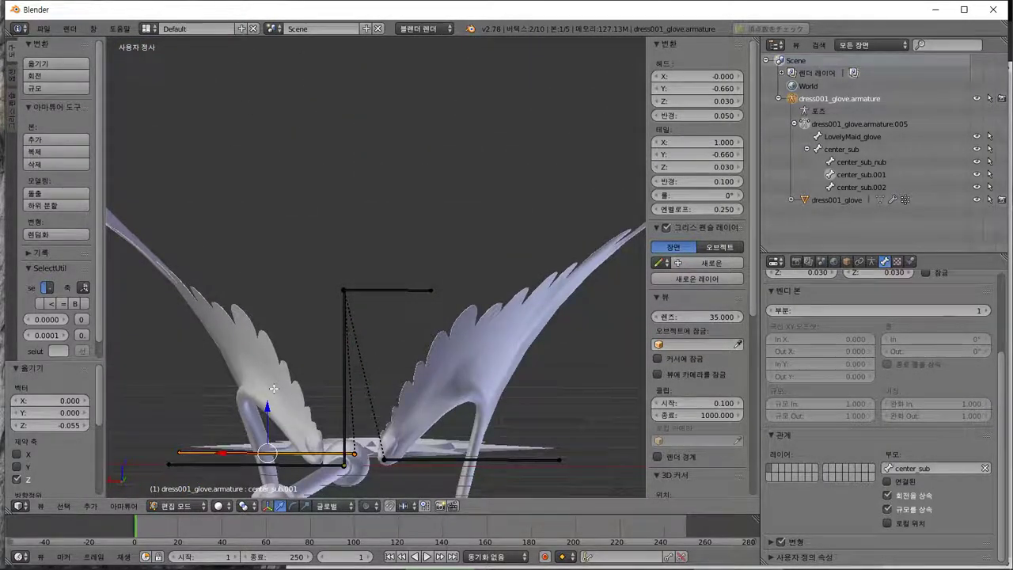
Try setting the head and tail Y coordinates of center_sub.001 to 0 and undo both changes.
key(KP_1)
key(KP_3)
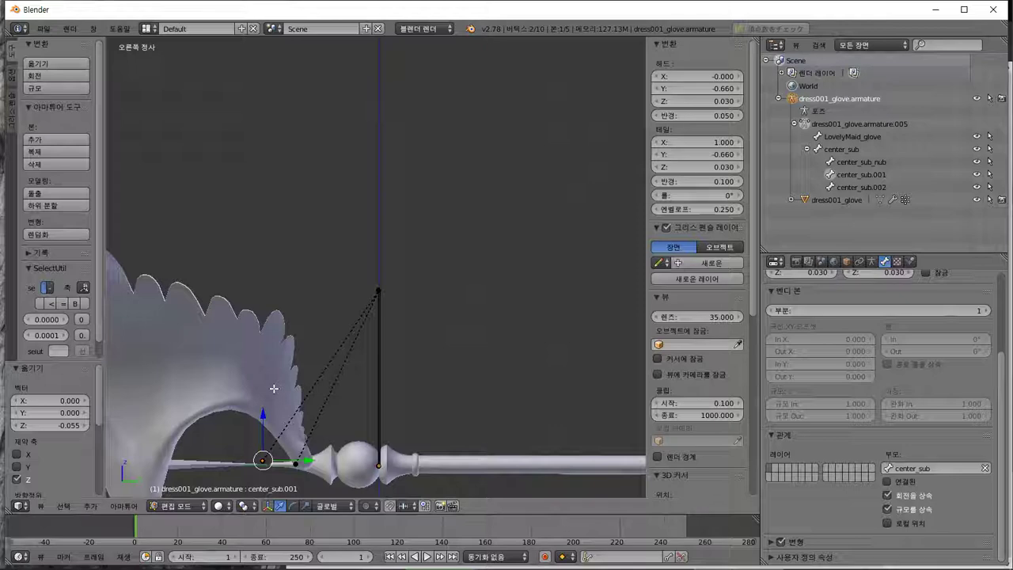
click(694, 88)
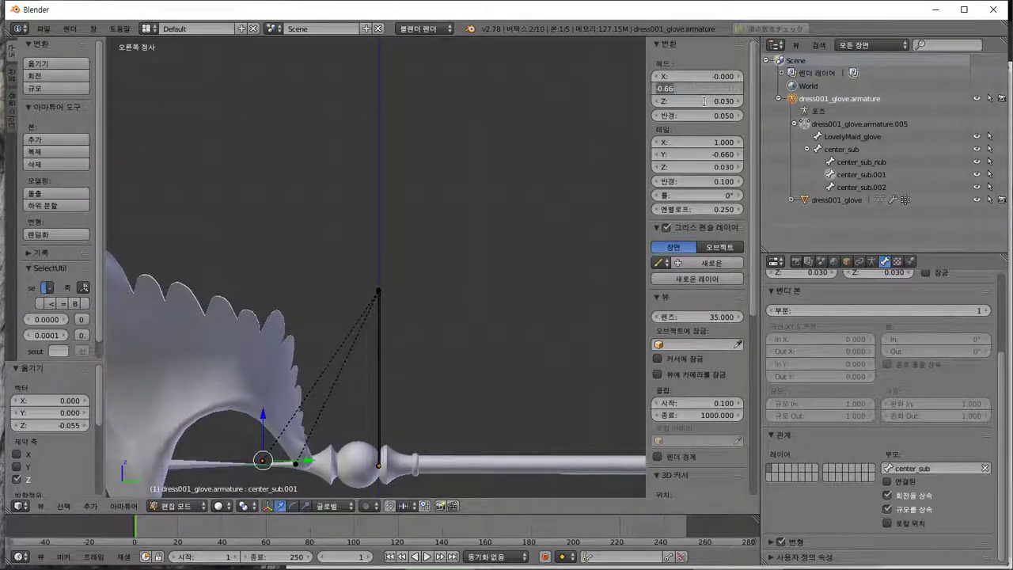
text(0)
key(Return)
click(694, 160)
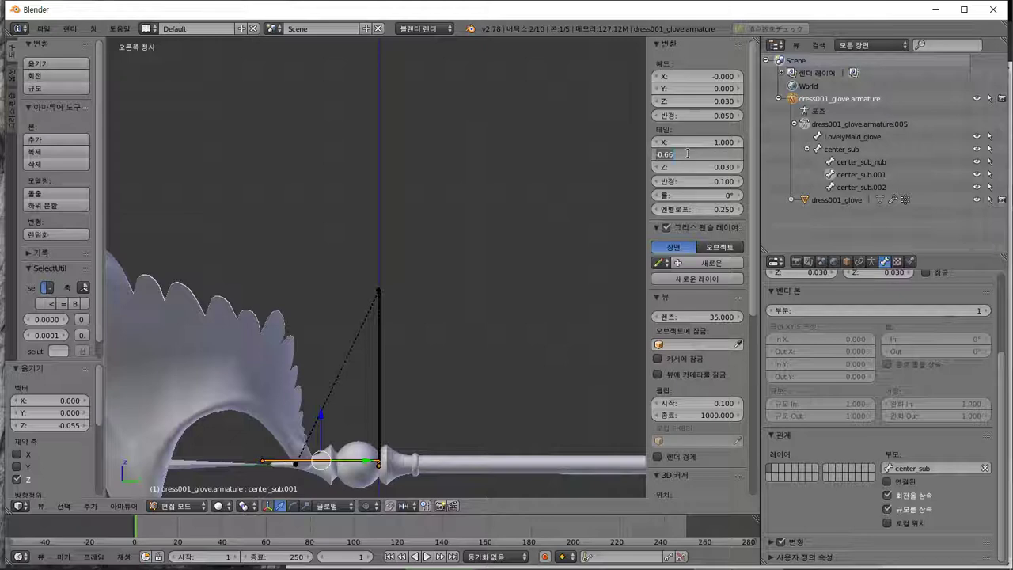
text(0)
key(Return)
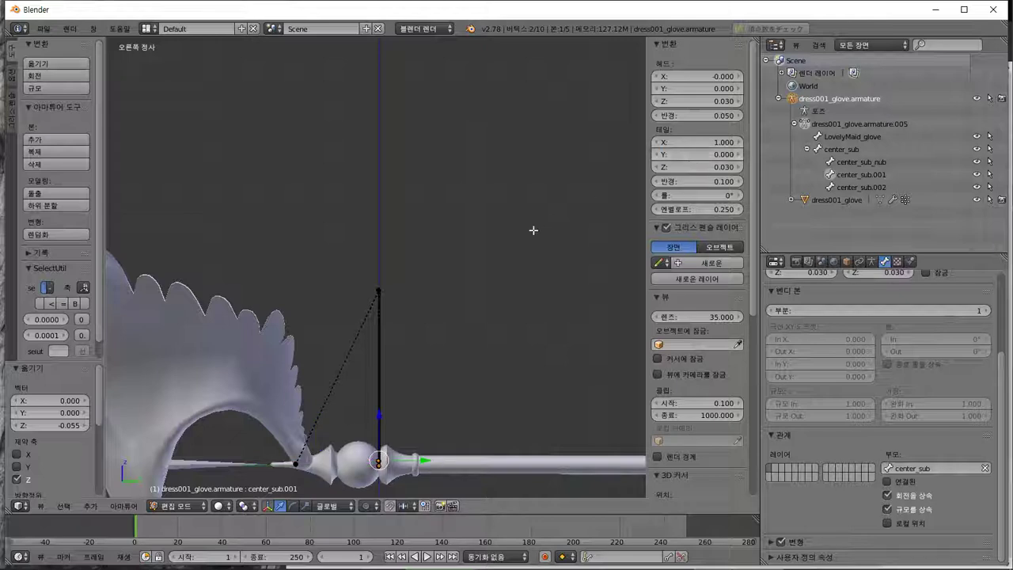
key(ctrl+z)
key(ctrl+z)
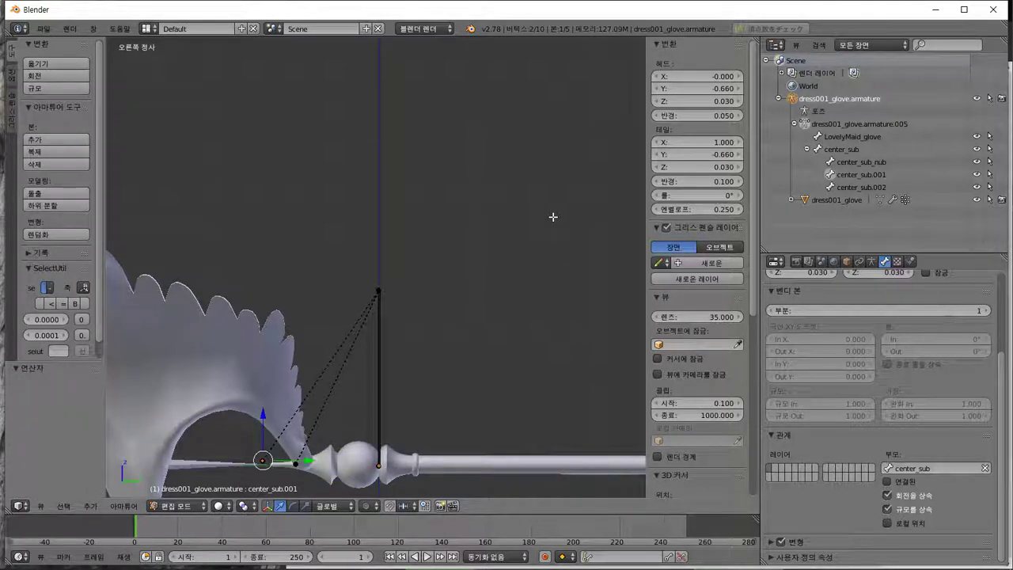
Shift the center_sub.001 bone by about 0.220 along Y toward the staff's knob.
middle_drag(520, 217, 509, 260)
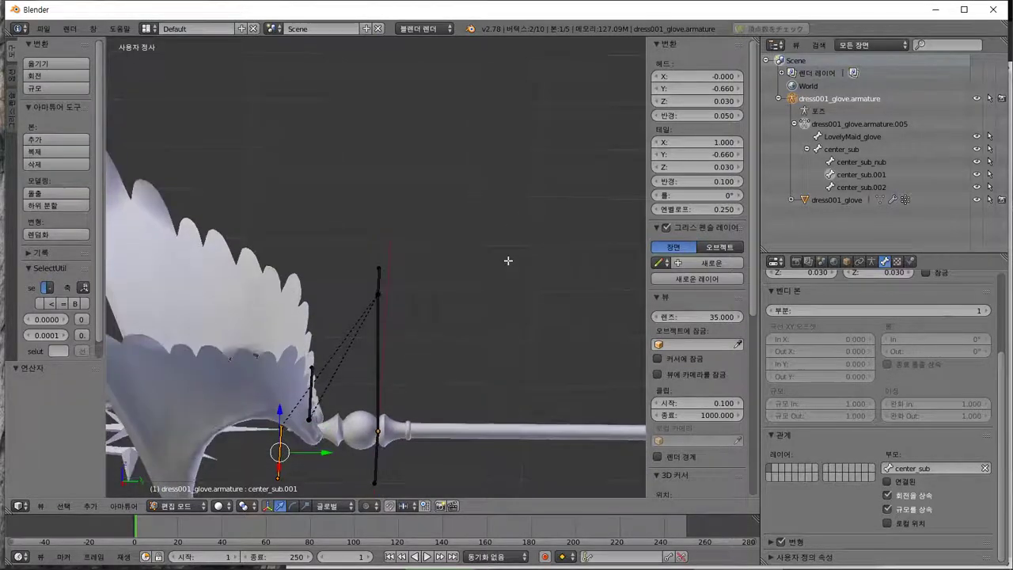
drag(325, 454, 358, 451)
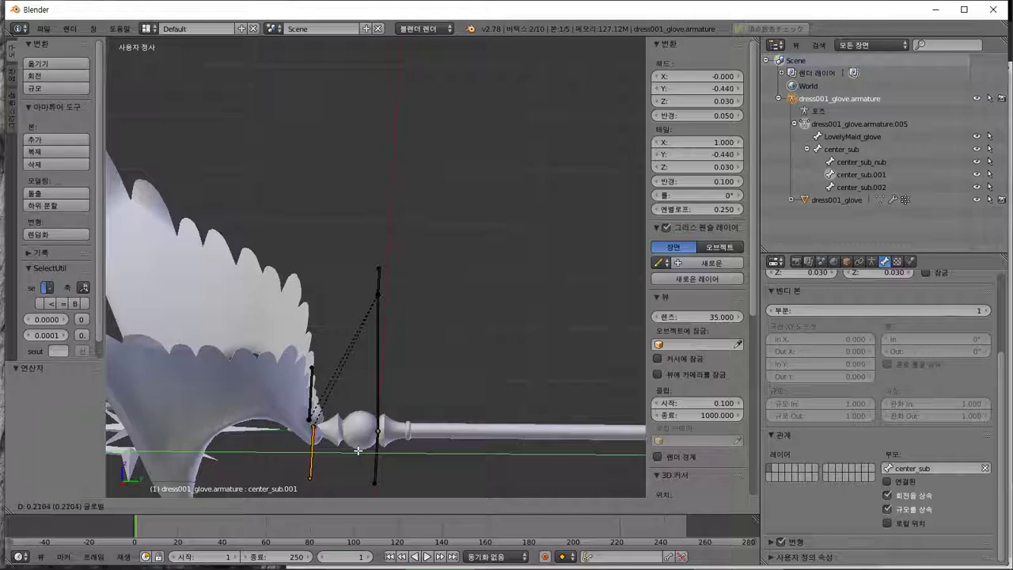
click(358, 451)
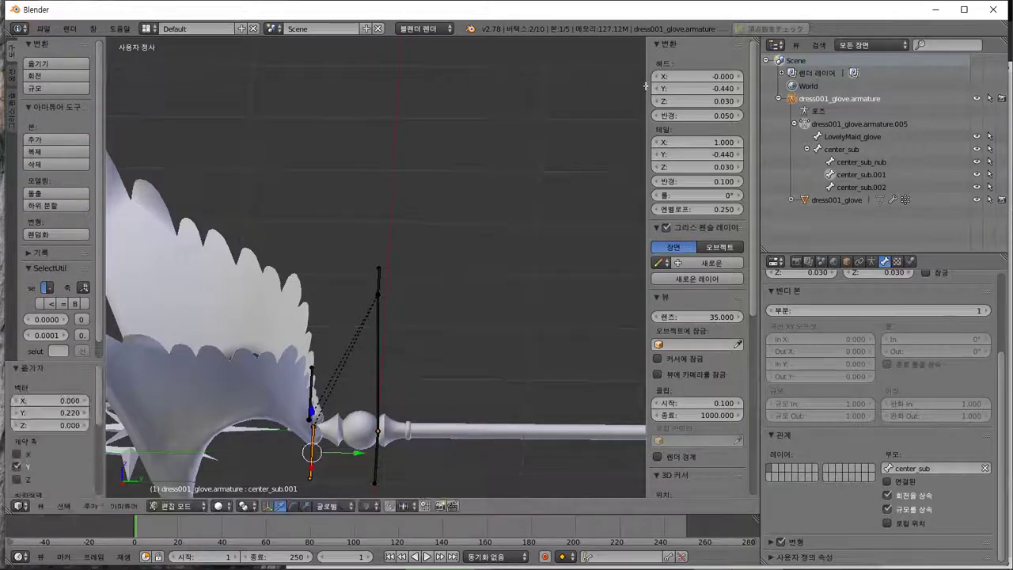
Set both the head and tail Y coordinates of center_sub.001 to exactly -0.44.
click(705, 82)
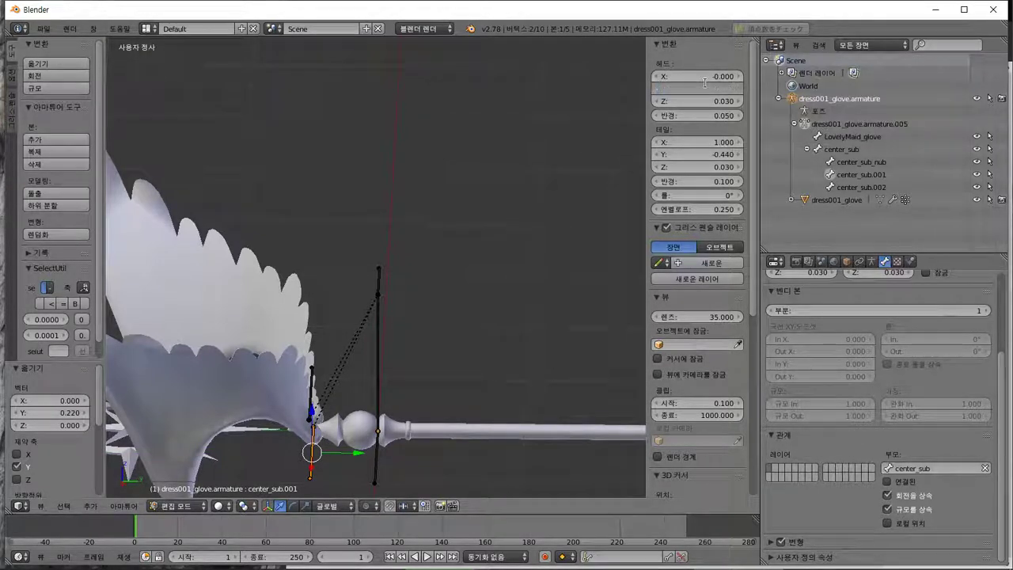
text(-.44)
key(Return)
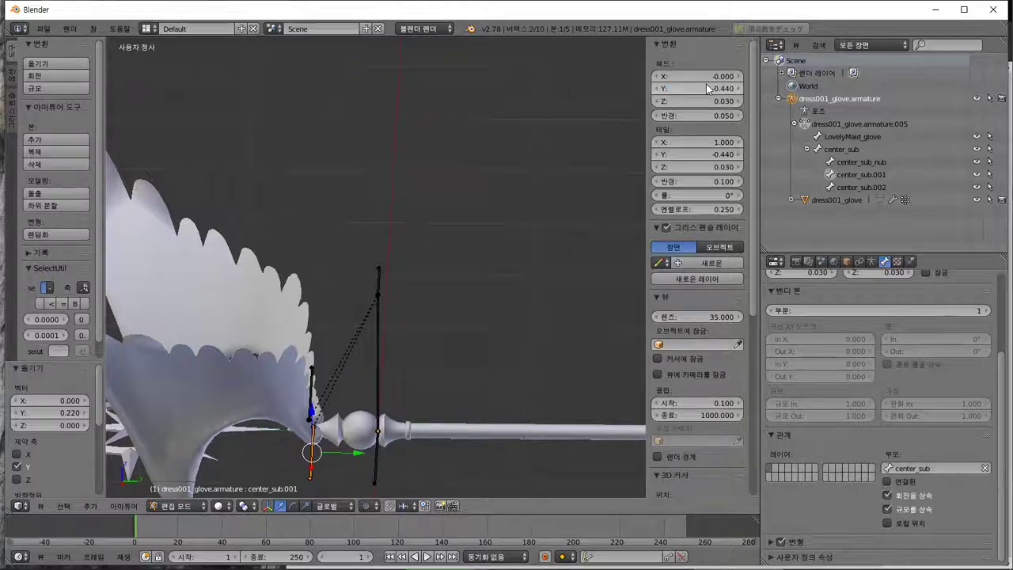
right_click(707, 88)
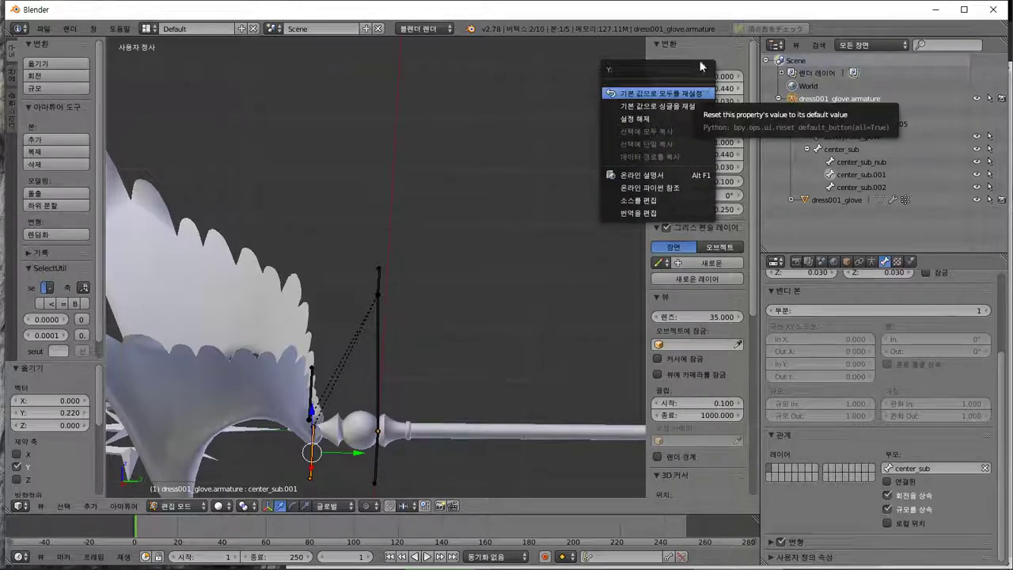
click(712, 93)
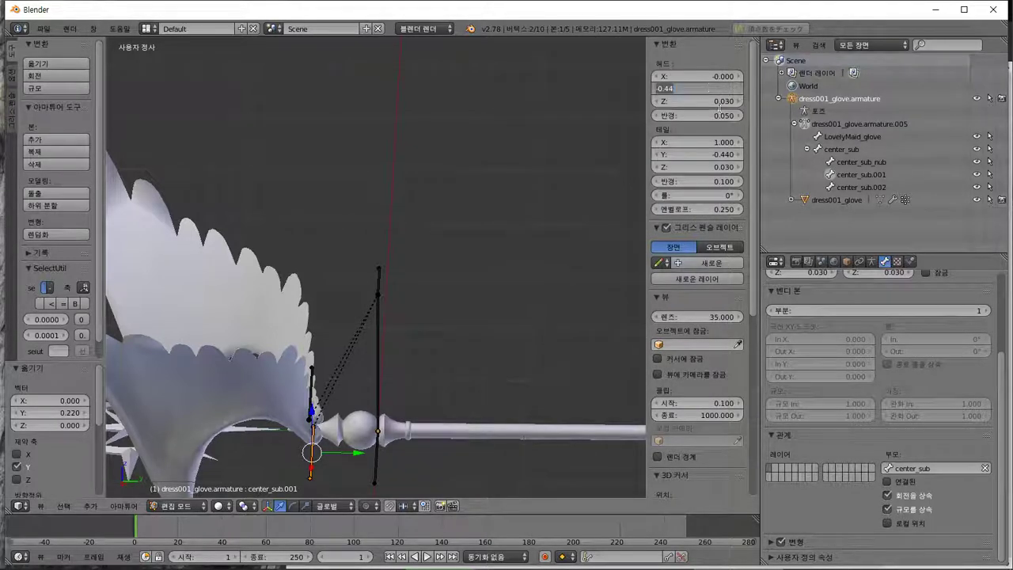
key(Return)
click(694, 154)
key(Return)
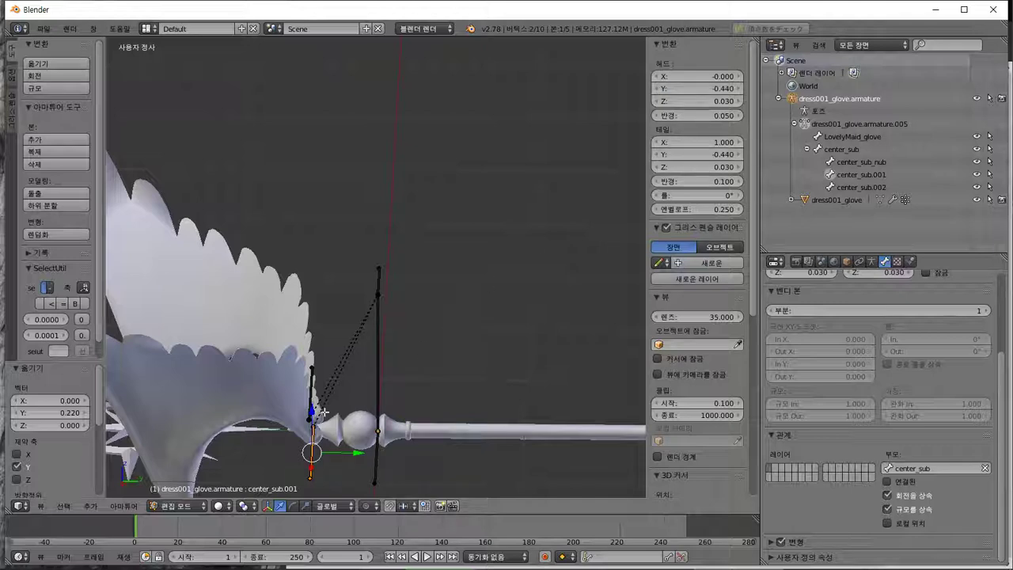
Set the head and tail Y coordinates of the center_sub.002 bone to -0.44.
right_click(311, 402)
click(699, 88)
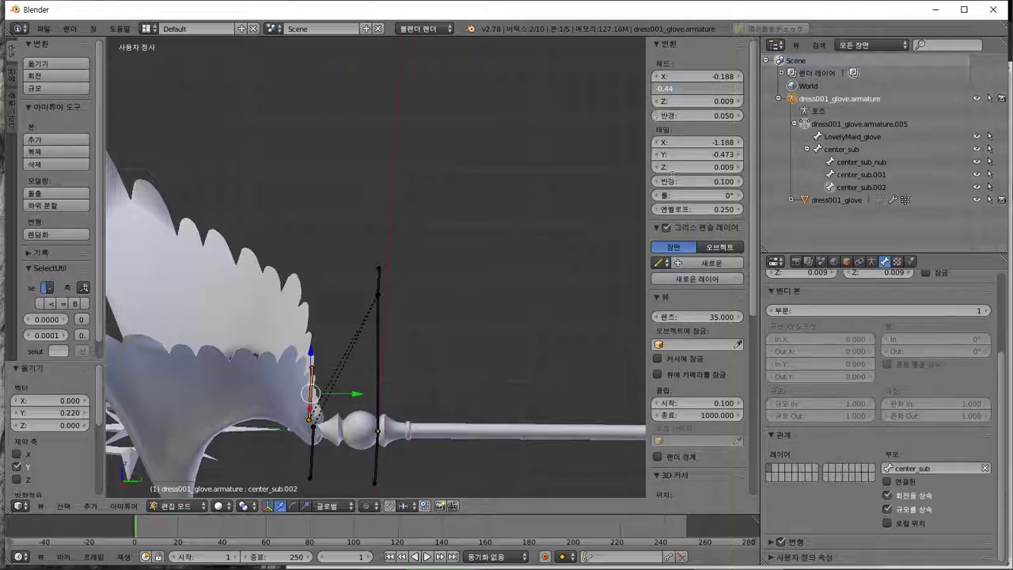
key(Return)
key(Return)
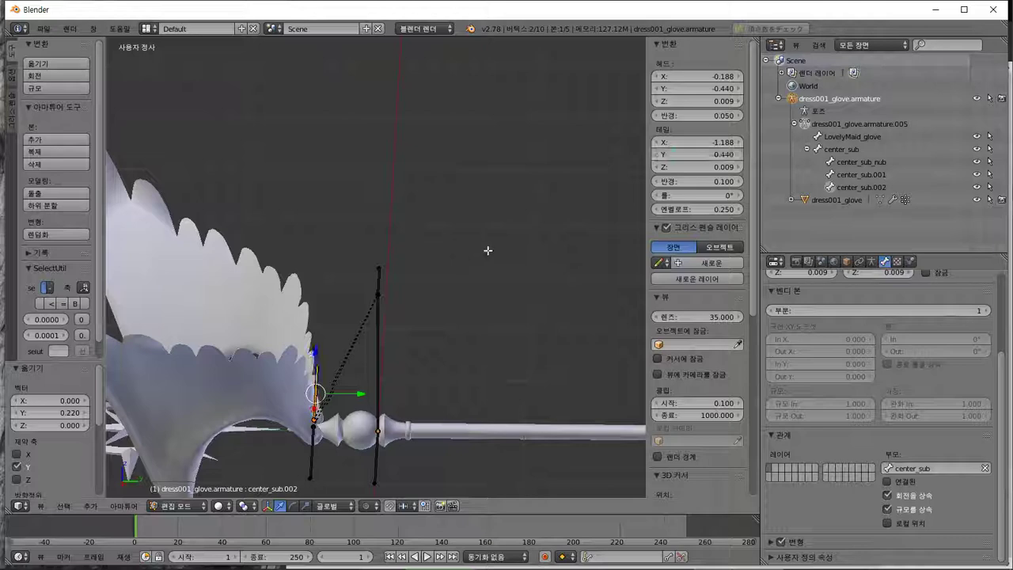
Nudge the center_sub.002 bone by about -0.004 along X at the wing base.
middle_drag(487, 250, 552, 242)
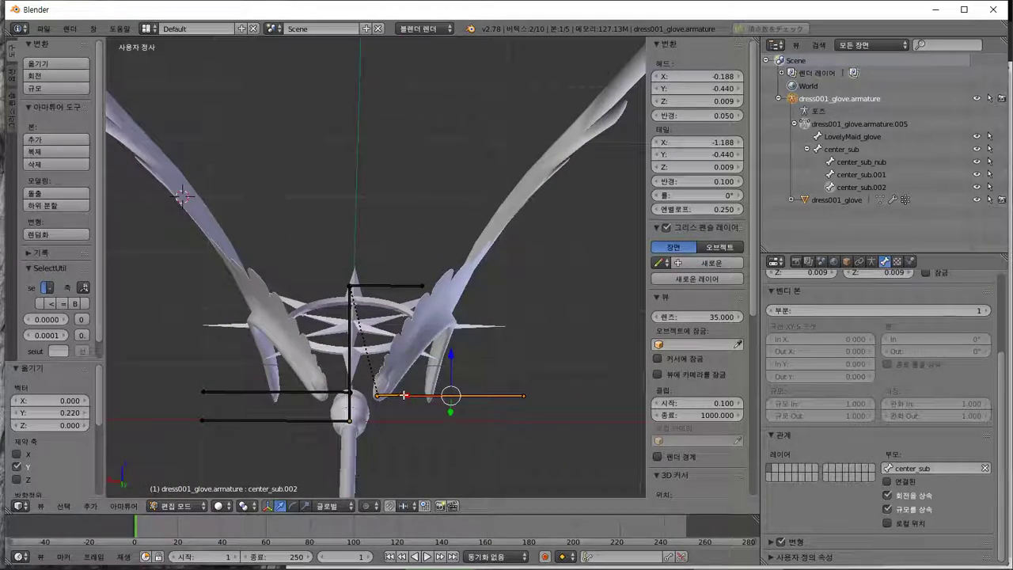
drag(403, 395, 404, 393)
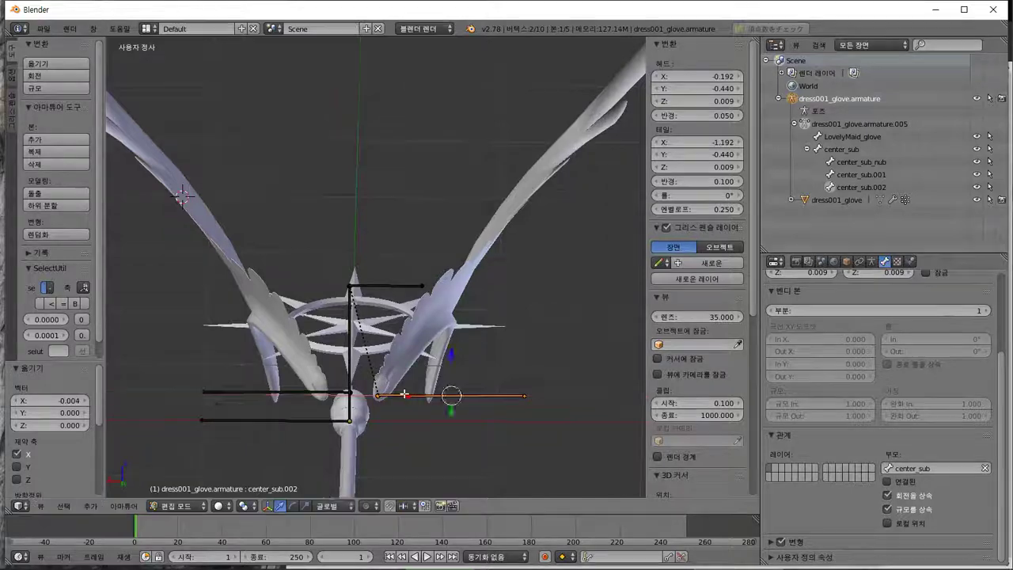
middle_drag(404, 394, 369, 378)
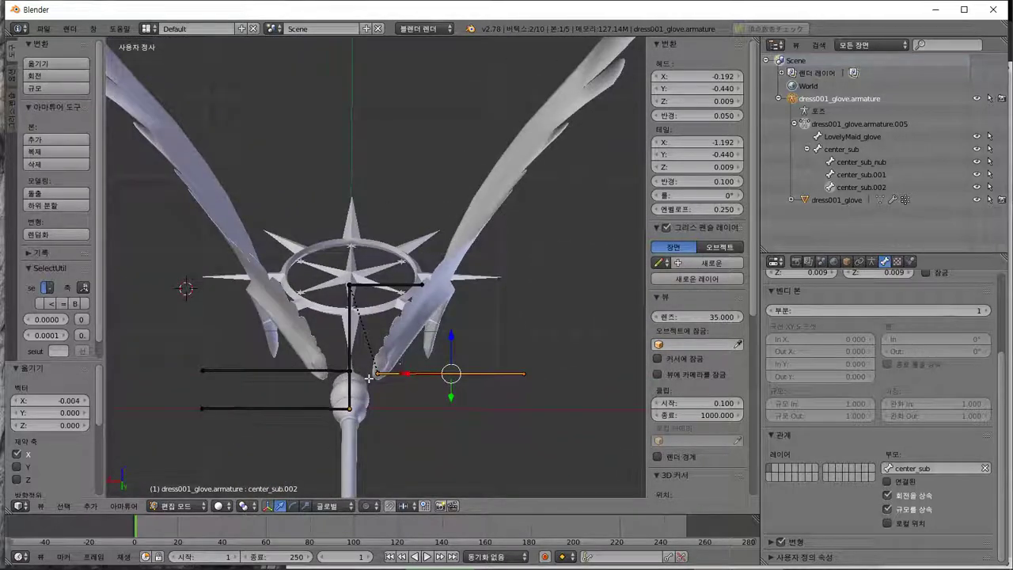
Set the center_sub.002 bone's head to X -0.2 and Z 0.
middle_drag(265, 379, 260, 406)
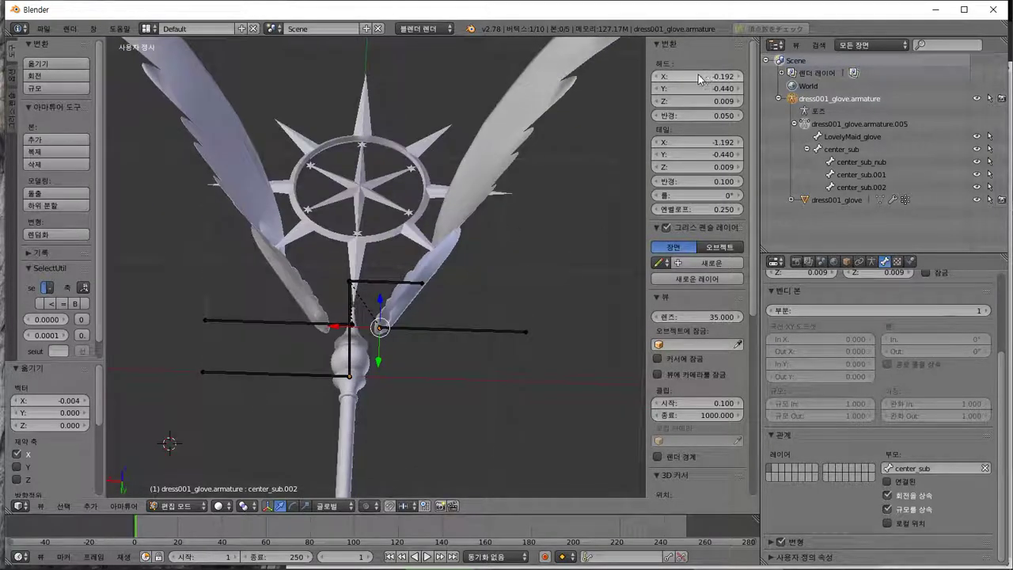
click(699, 75)
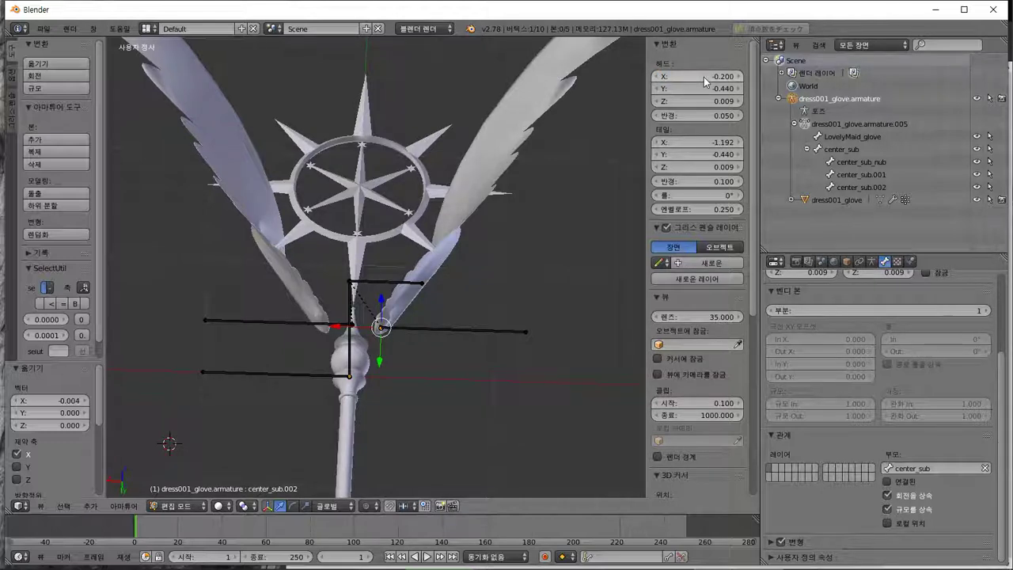
key(Return)
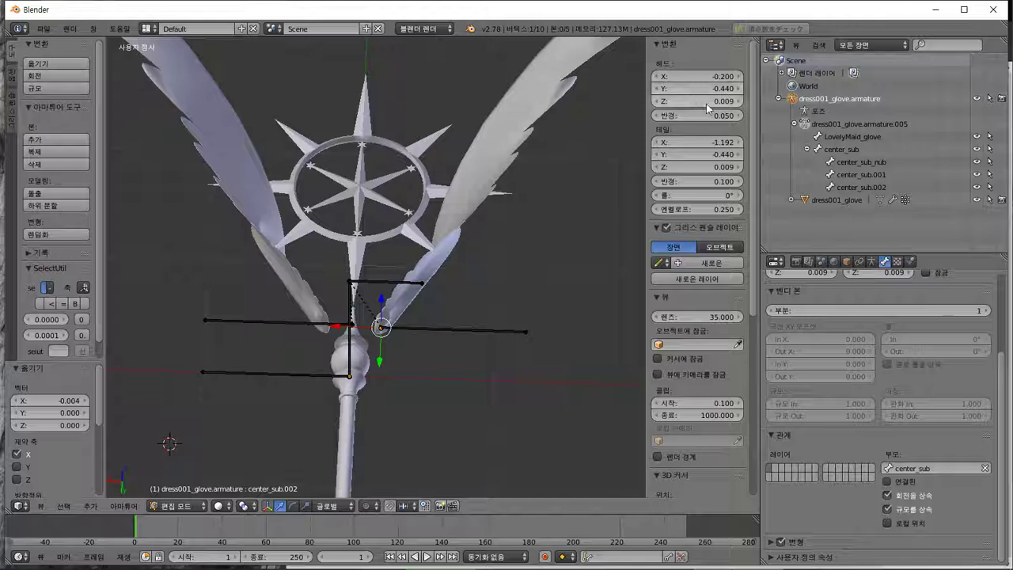
click(706, 105)
text(0)
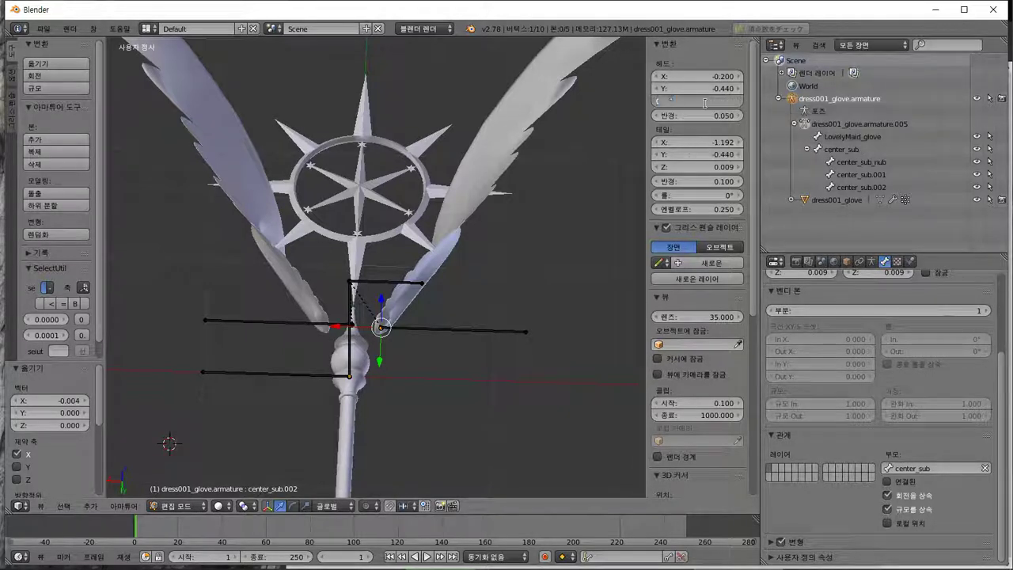
key(Return)
Set the X coordinate of the center_sub.001 bone's head to 0.2, mirroring the head of center_sub.002.
middle_drag(541, 240, 538, 230)
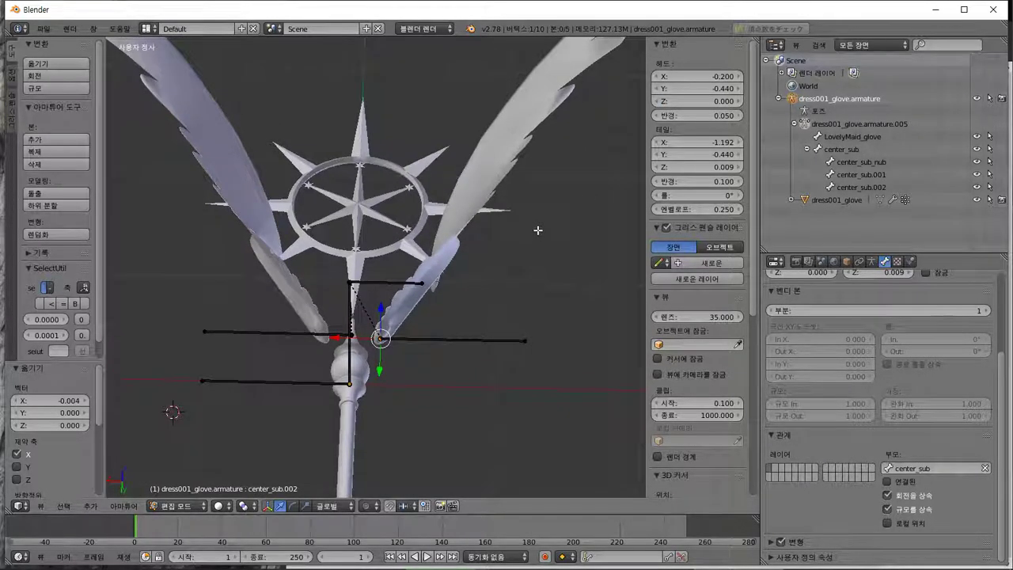
right_click(351, 336)
middle_drag(371, 338, 388, 338)
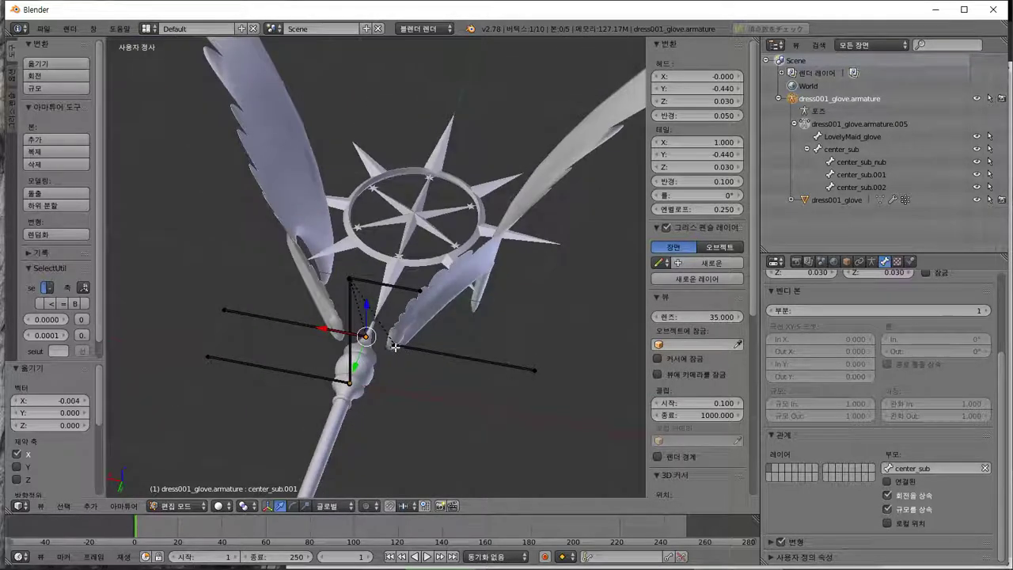
right_click(395, 346)
right_click(366, 338)
text(0.2)
key(Return)
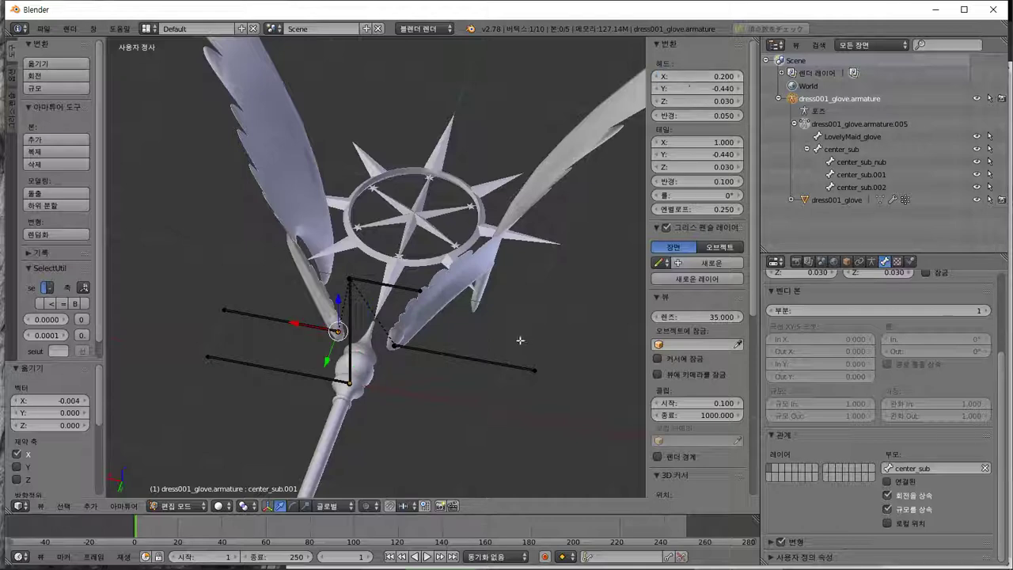
Set the Z coordinate of the center_sub.001 bone's head to 0, matching the head of center_sub.002.
right_click(395, 346)
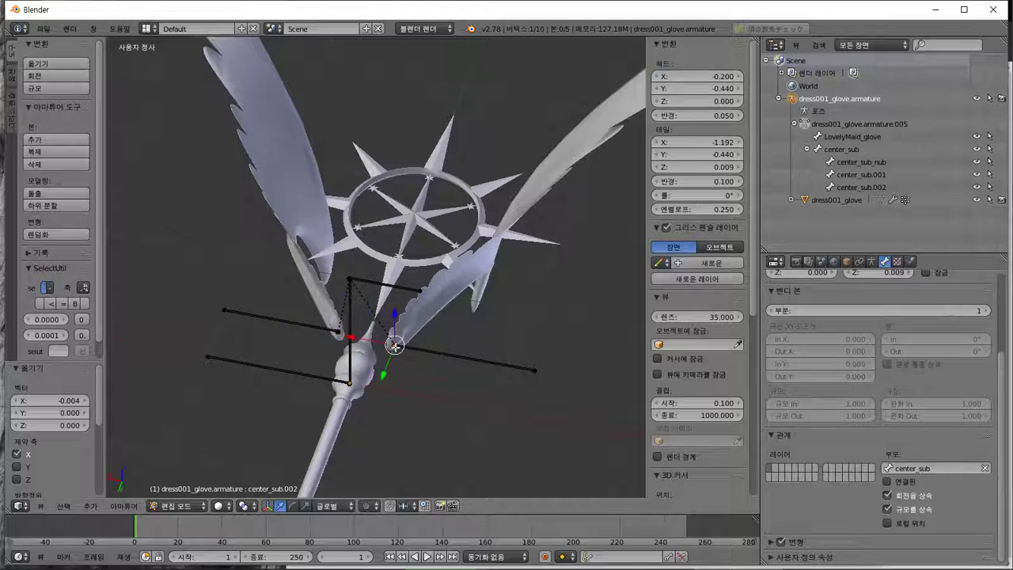
right_click(339, 332)
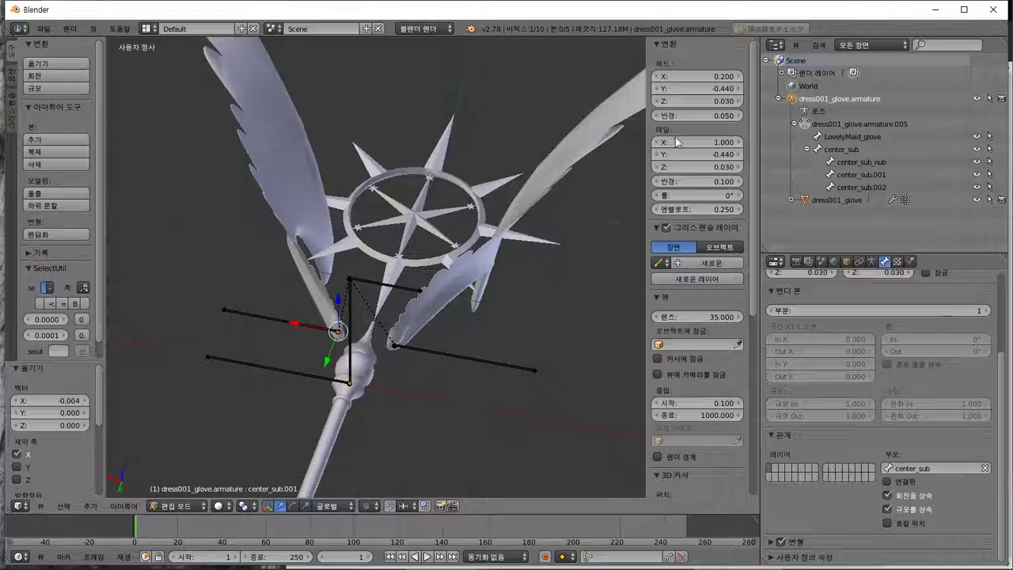
click(701, 101)
text(0)
key(Return)
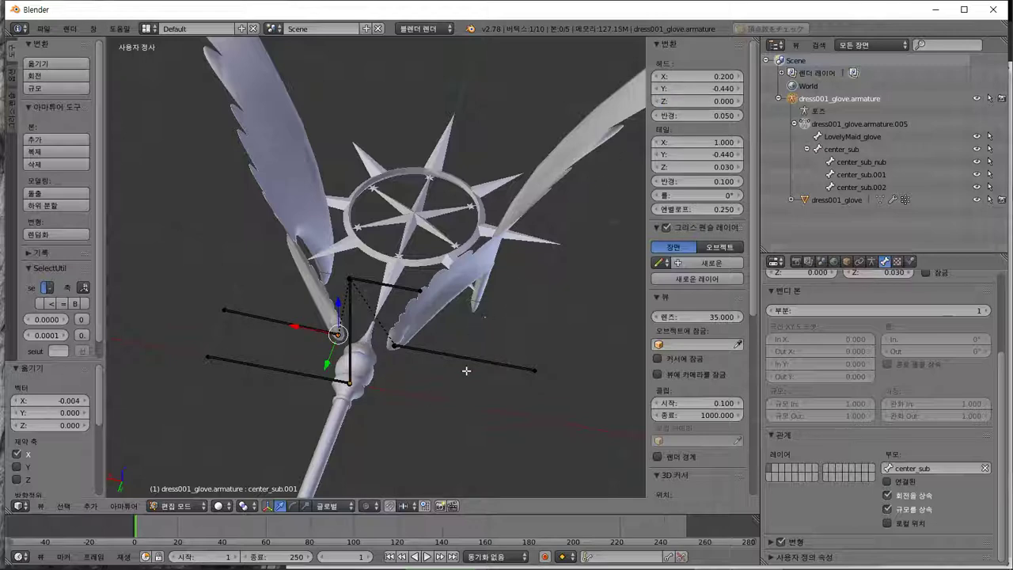
Raise the tail of center_sub.002 about 1.05 along Z, then shift it about 0.54 in X and -0.79 in Y toward the wing.
middle_drag(538, 371, 551, 336)
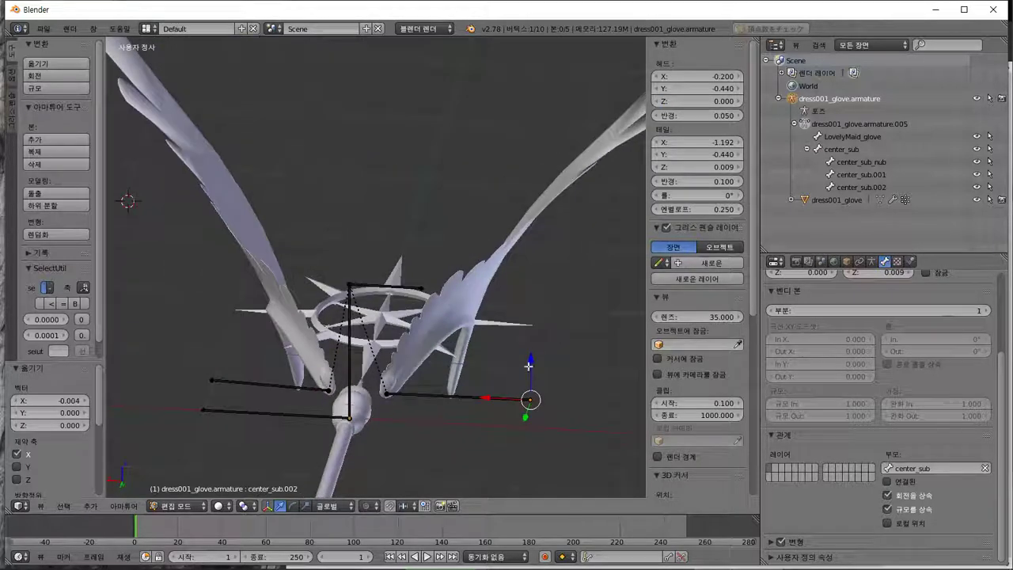
drag(531, 361, 523, 224)
middle_drag(448, 259, 560, 257)
middle_drag(395, 228, 321, 260)
key(g)
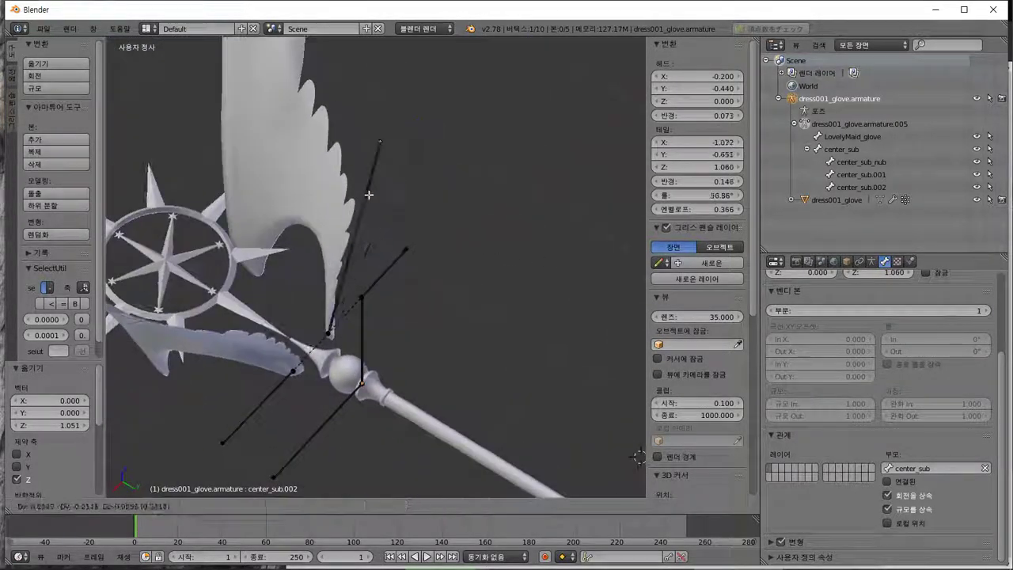
click(285, 187)
Move the center_sub.002 tail out toward the wing tip by about X -1.84, Y -1.08, Z 0.68, then shift it about 0.4 along X.
middle_drag(285, 187, 298, 169)
key(g)
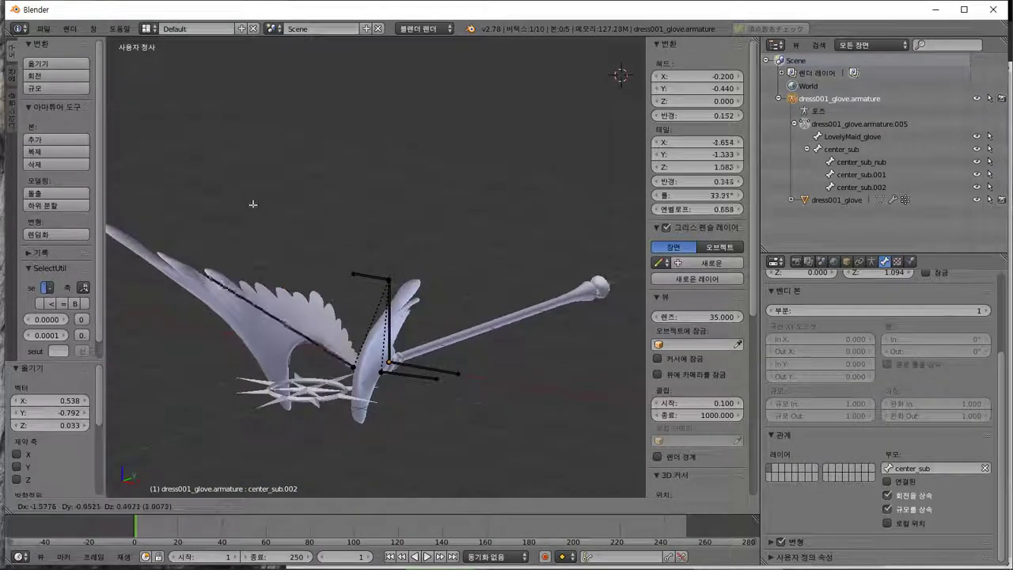
click(174, 169)
middle_drag(174, 169, 310, 179)
scroll(261, 263, up, 3)
key(g)
key(x)
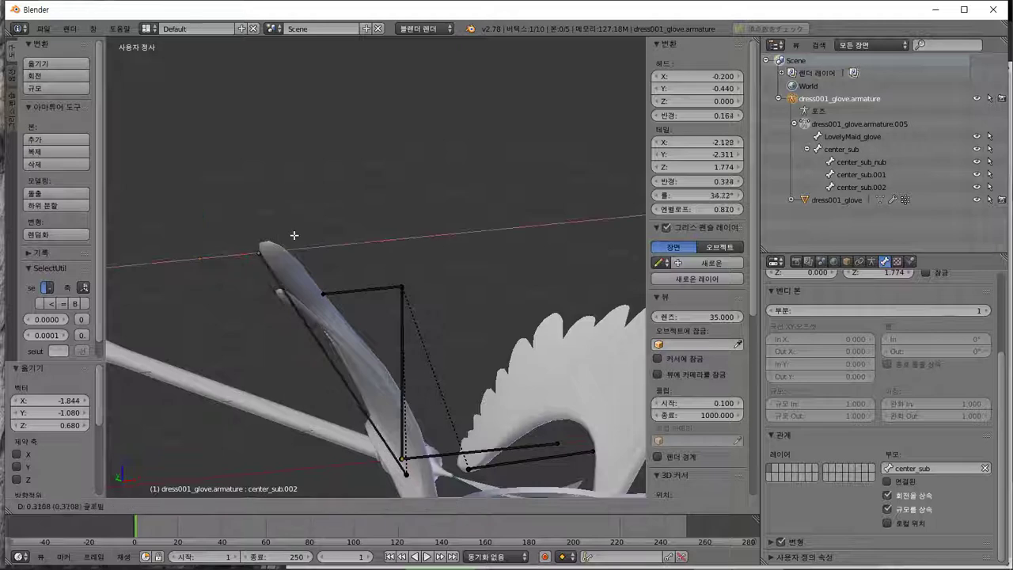
click(306, 230)
In front view, align the center_sub.002 tail with the wing tip by moving it about -0.16 in X and 0.14 in Z.
middle_drag(305, 230, 339, 210)
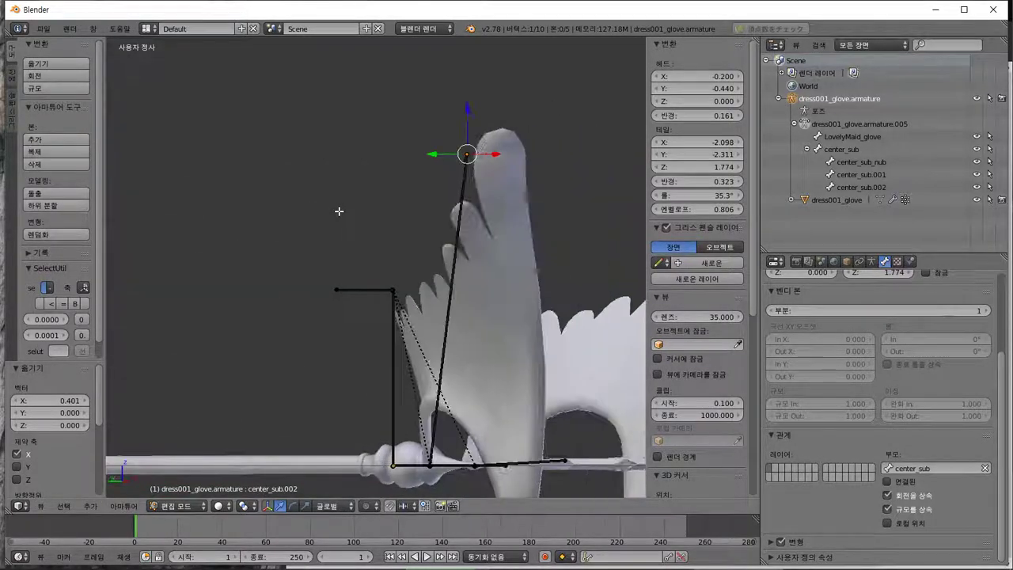
middle_drag(495, 156, 522, 213)
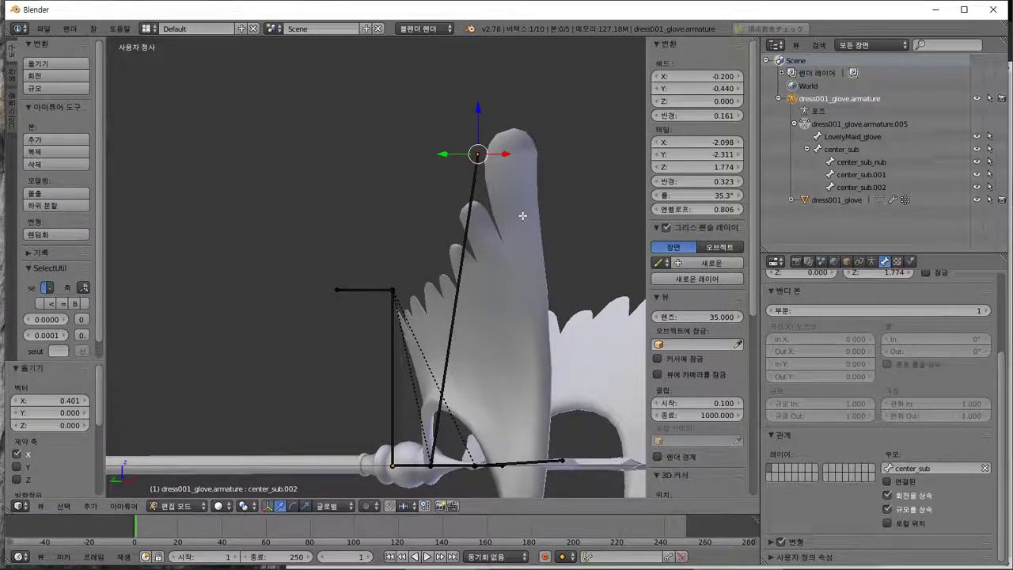
key(KP_1)
scroll(372, 208, down, 2)
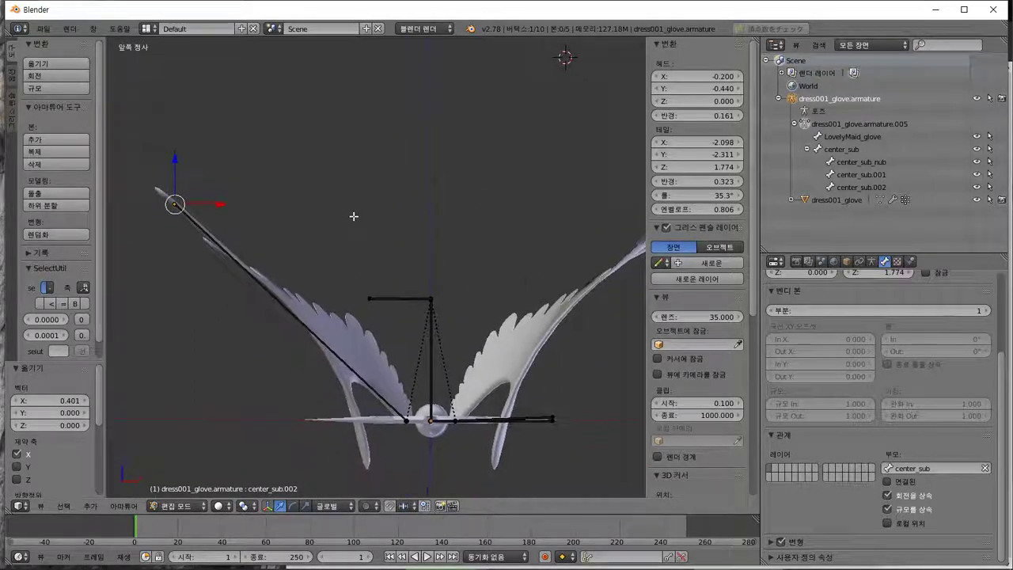
shift+middle_drag(354, 216, 382, 237)
key(g)
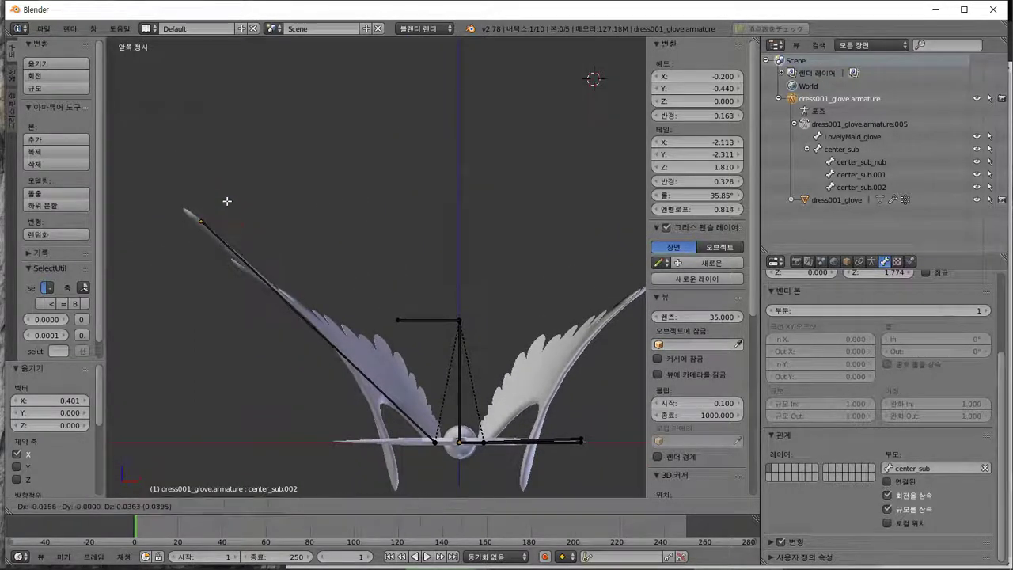
click(209, 190)
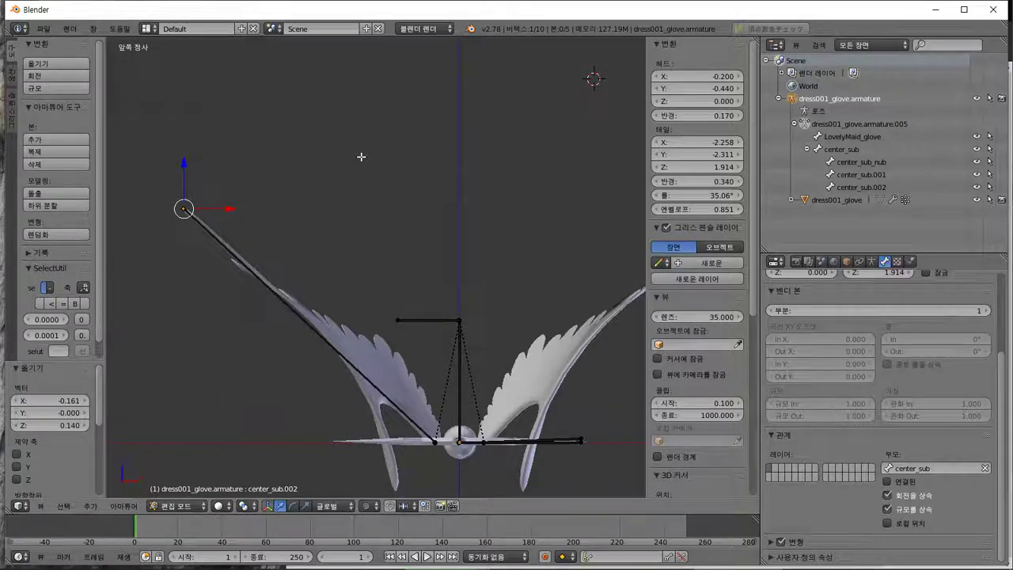
In side view, move the center_sub.002 tail about -0.42 along Y toward the wing tip.
key(KP_3)
shift+middle_drag(334, 163, 519, 202)
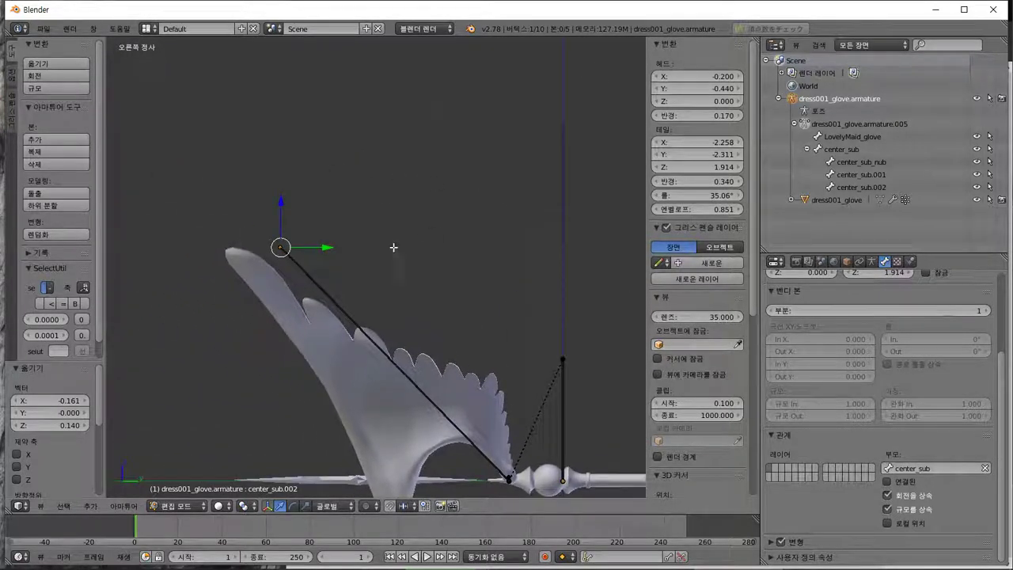
drag(326, 252, 274, 245)
key(KP_1)
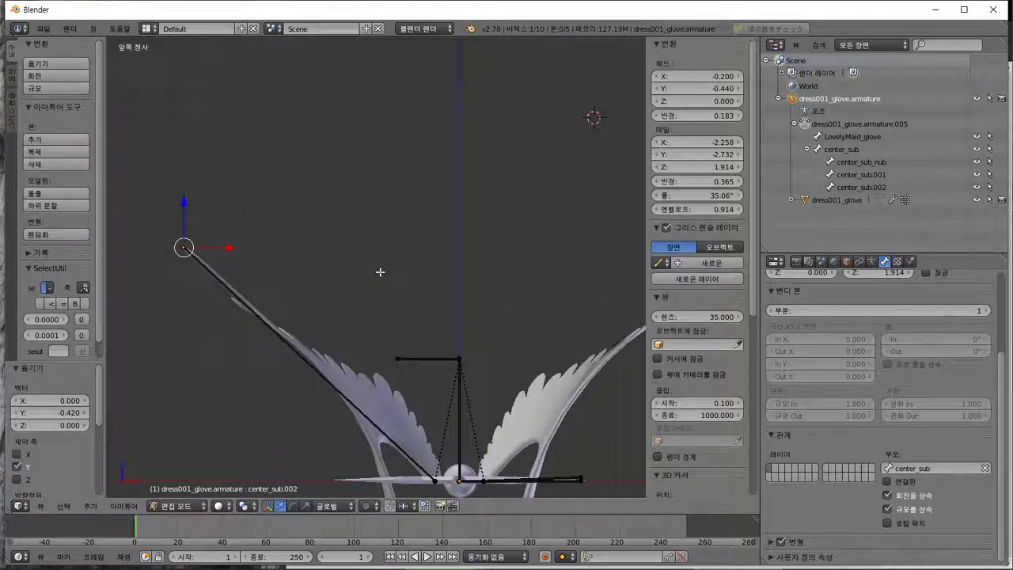
Set the X coordinate of the center_sub.001 bone's tail to 2.258, mirroring the tail of center_sub.002.
middle_drag(394, 275, 125, 313)
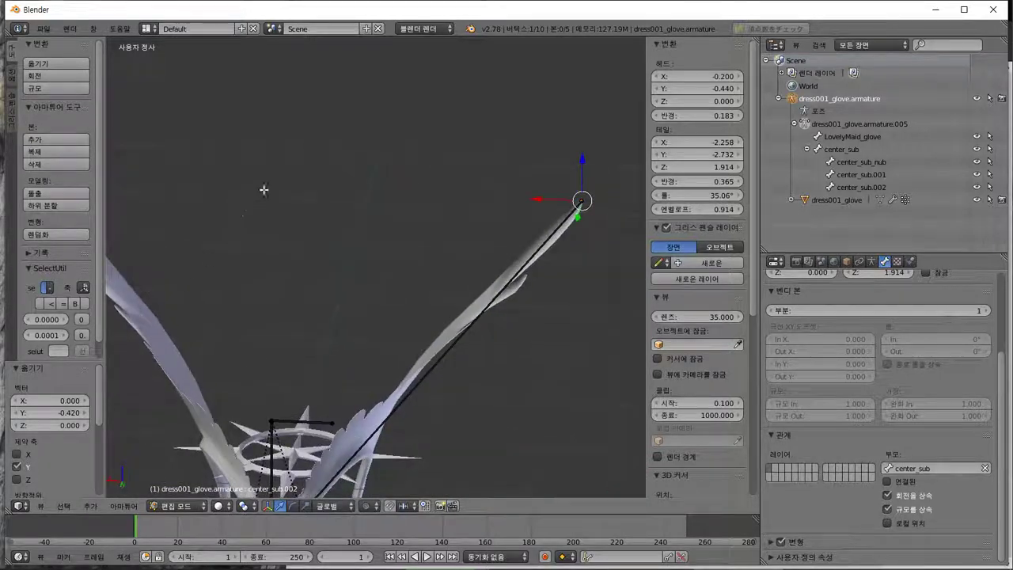
click(695, 144)
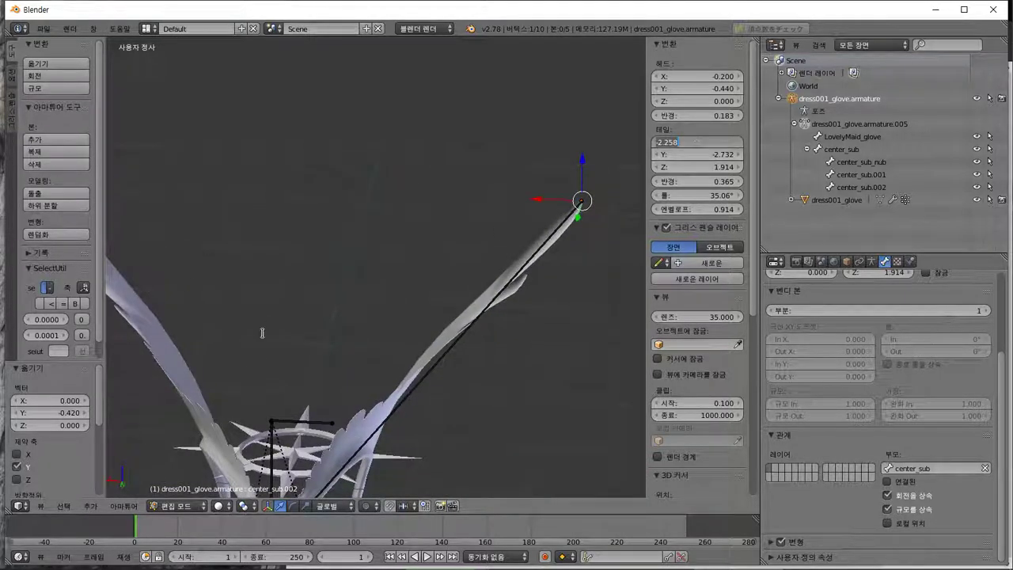
click(329, 324)
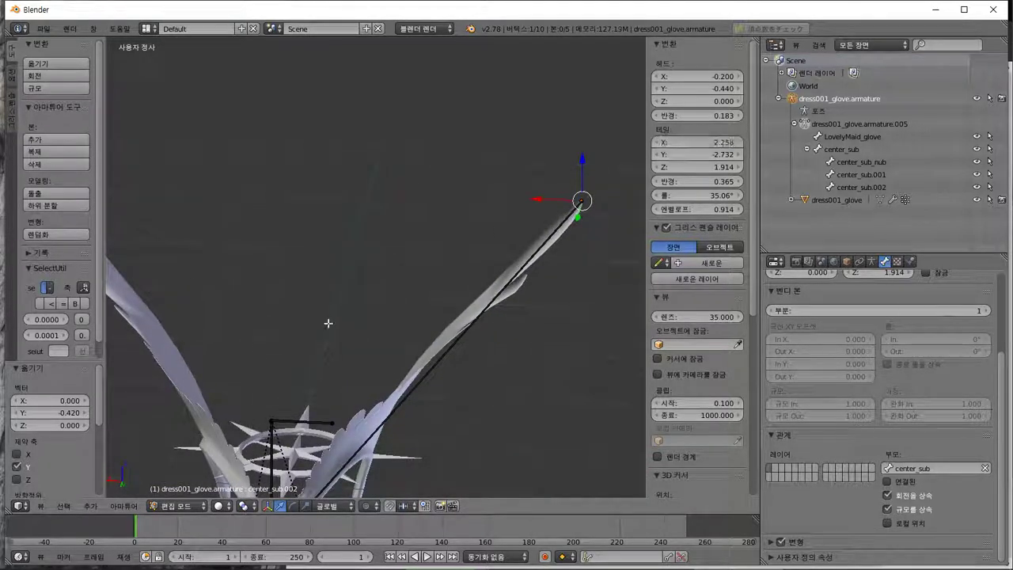
middle_drag(328, 323, 340, 393)
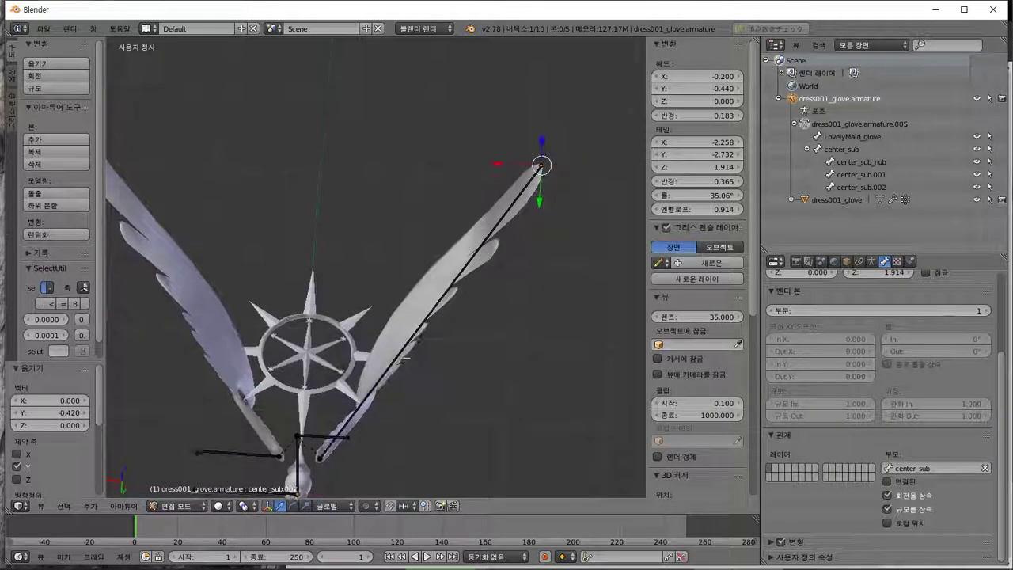
right_click(200, 454)
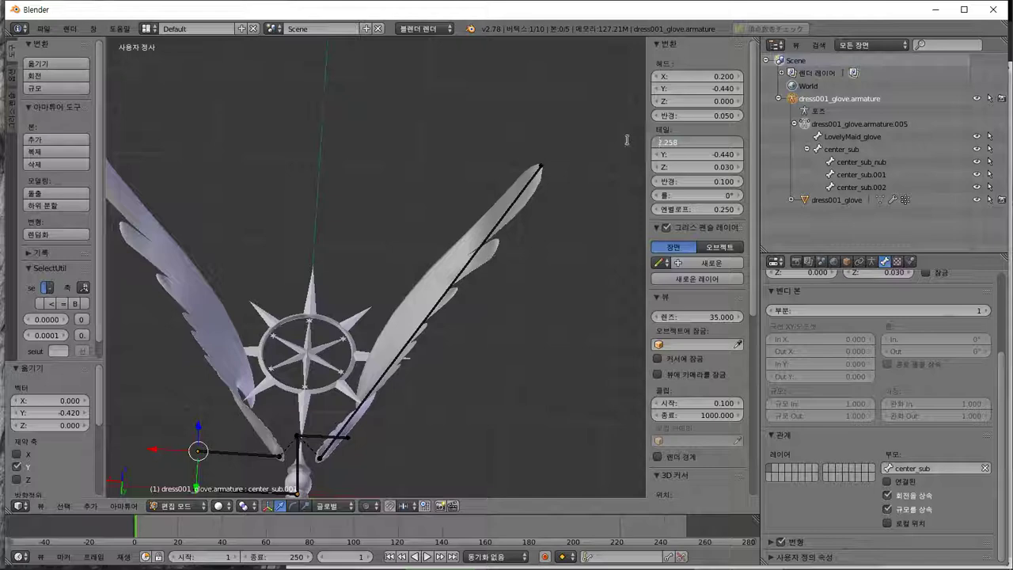
key(Return)
Set the Y coordinate of the center_sub.001 bone's tail to -2.732, copying it from the tail of center_sub.002.
middle_drag(626, 139, 574, 192)
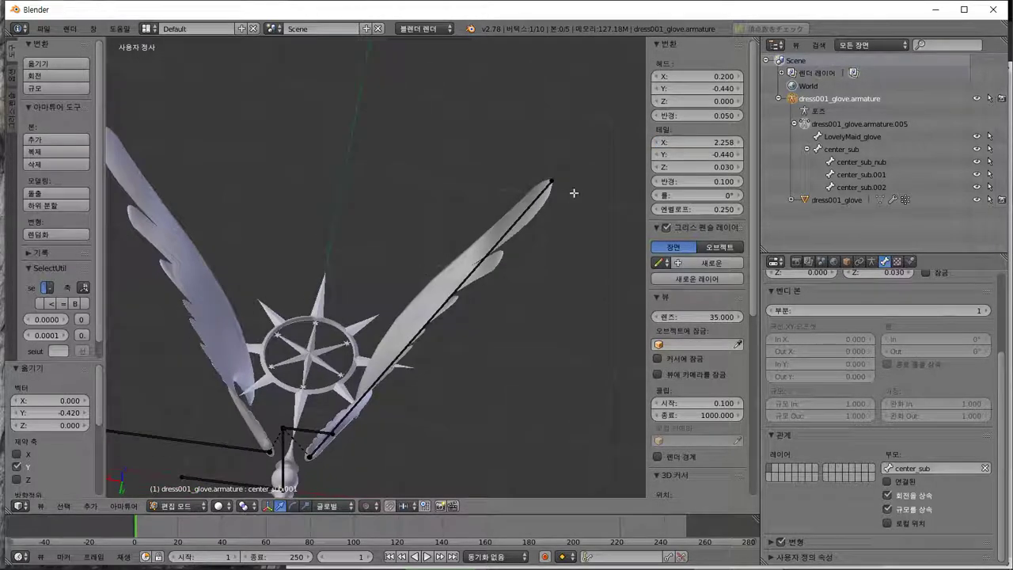
click(711, 153)
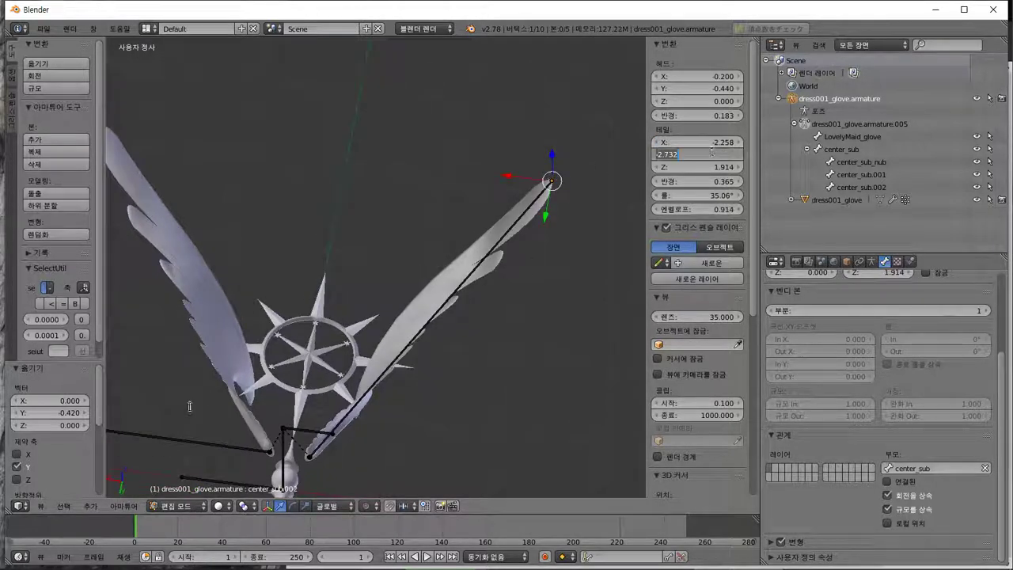
key(Return)
middle_drag(154, 423, 212, 390)
click(689, 153)
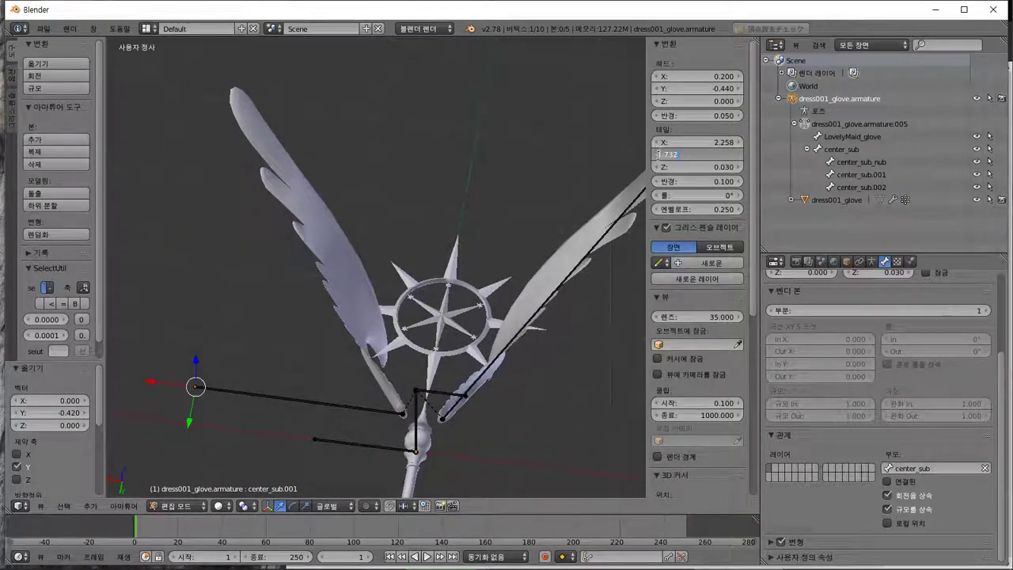
key(Return)
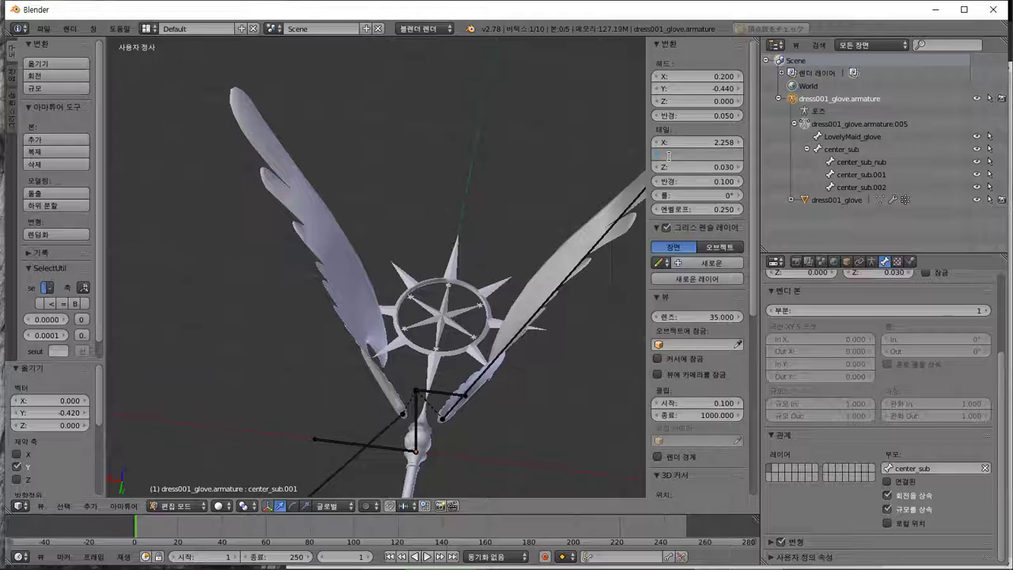
key(Return)
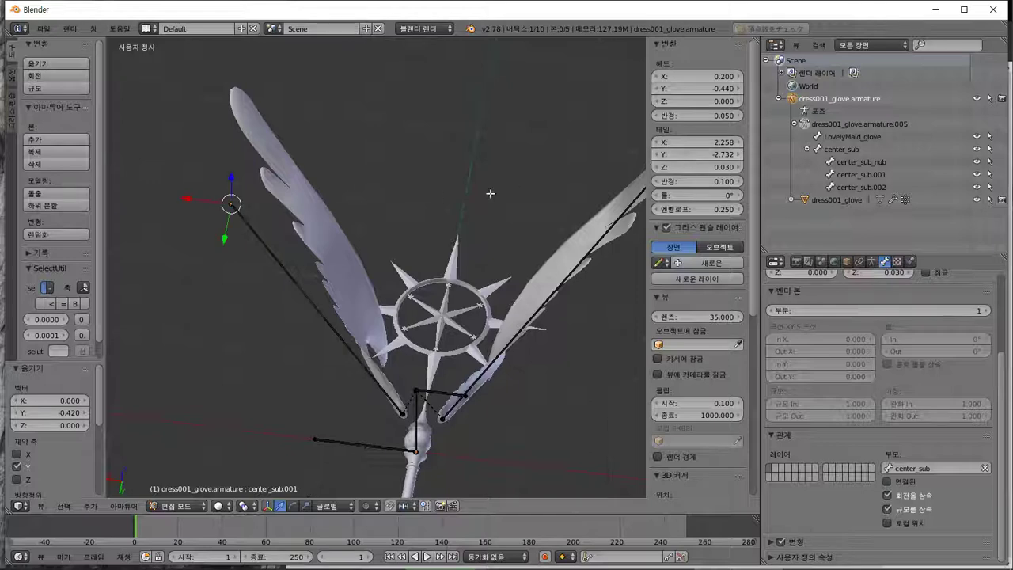
Set the Z coordinate of the center_sub.001 bone's tail to 1.914, matching the tail of center_sub.002.
middle_drag(493, 192, 584, 150)
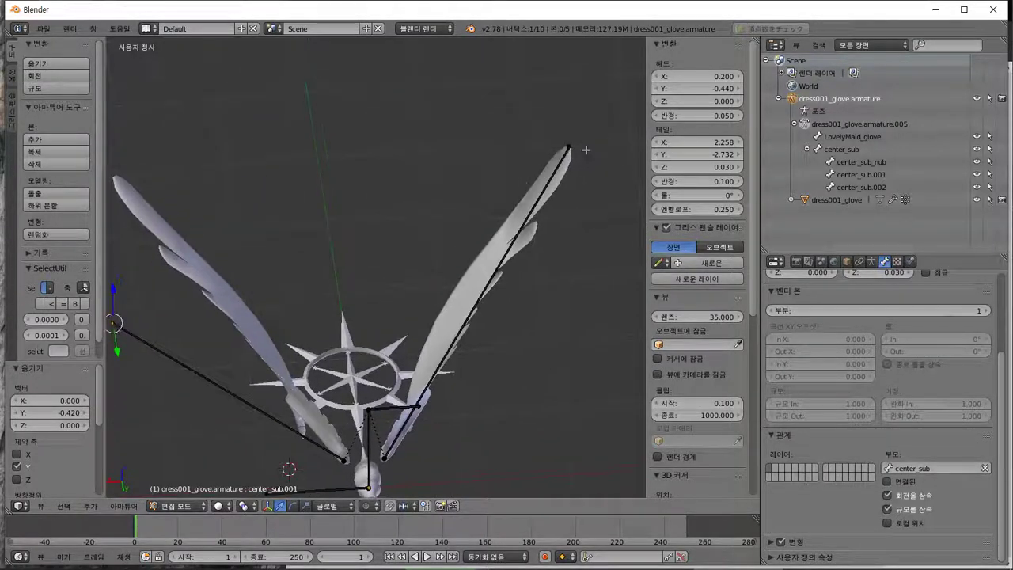
right_click(571, 147)
click(713, 167)
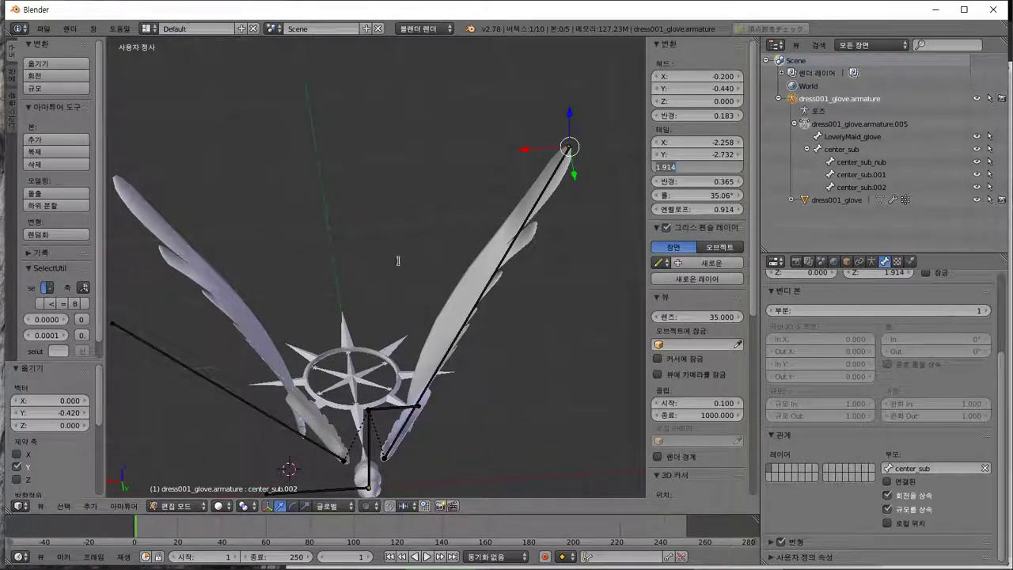
click(326, 263)
shift+middle_drag(272, 274, 459, 223)
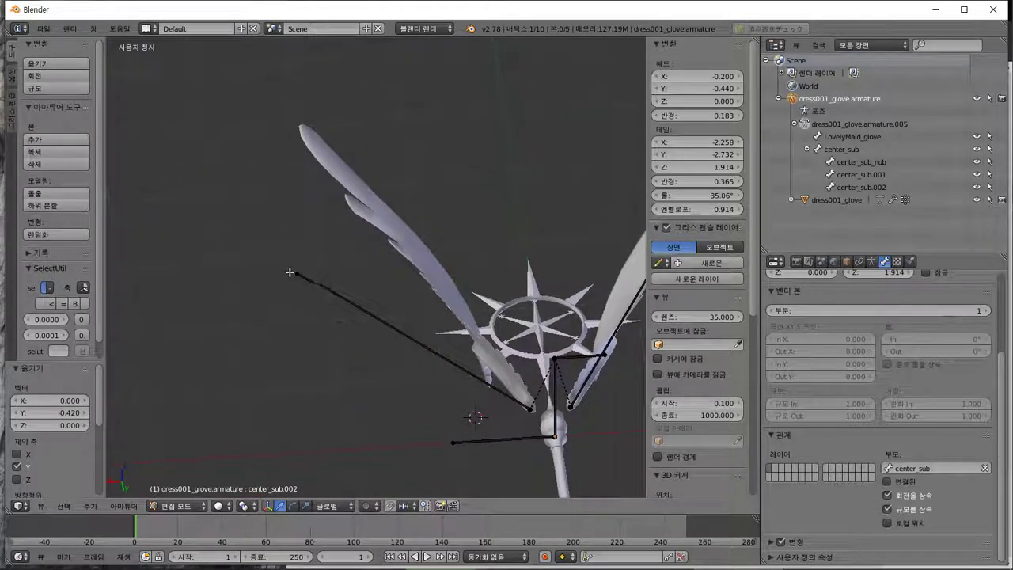
key(Return)
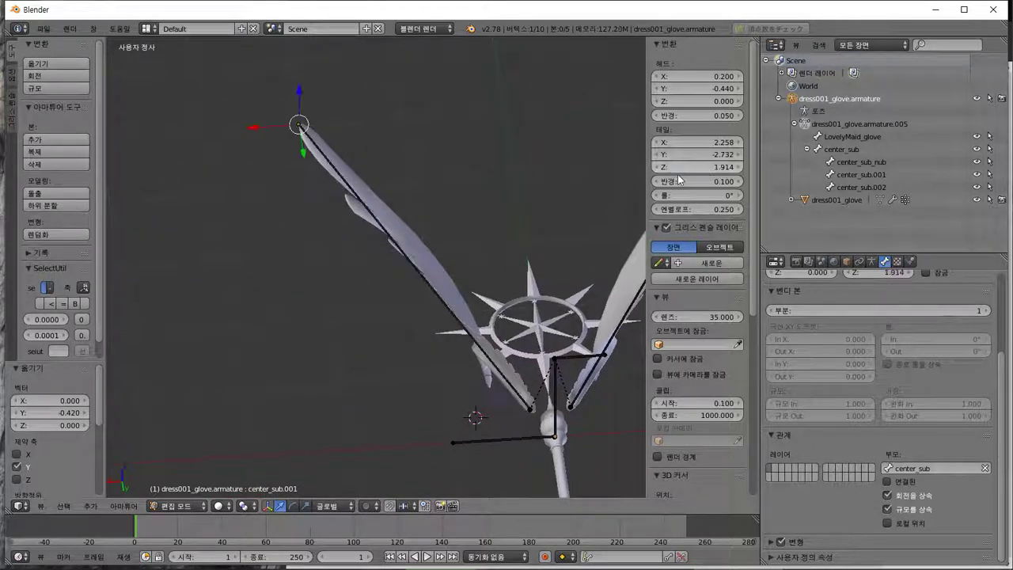
Leave armature editing and open the dress001_glove mesh in Edit Mode.
middle_drag(516, 229, 305, 378)
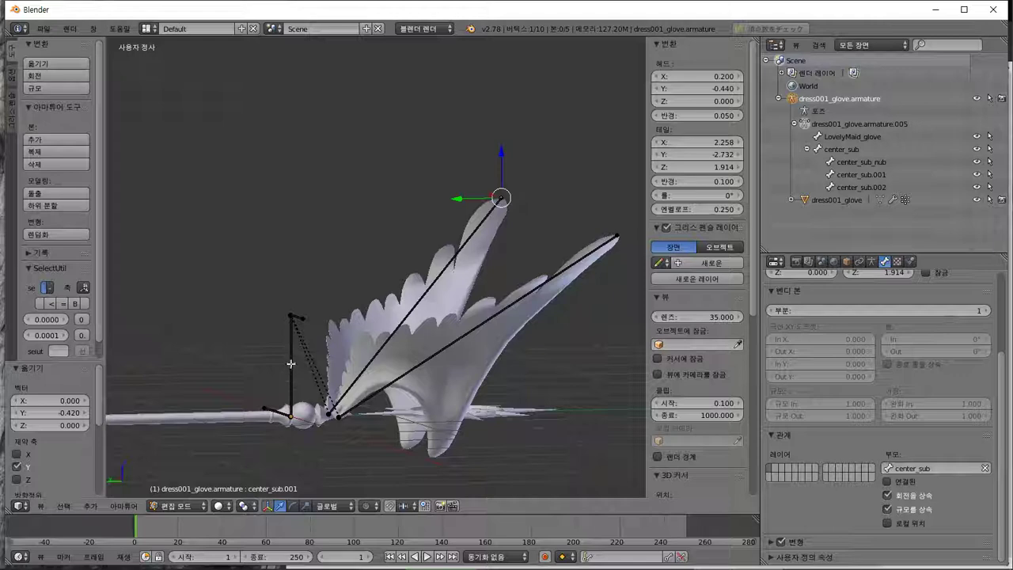
right_click(290, 363)
middle_drag(317, 339, 447, 283)
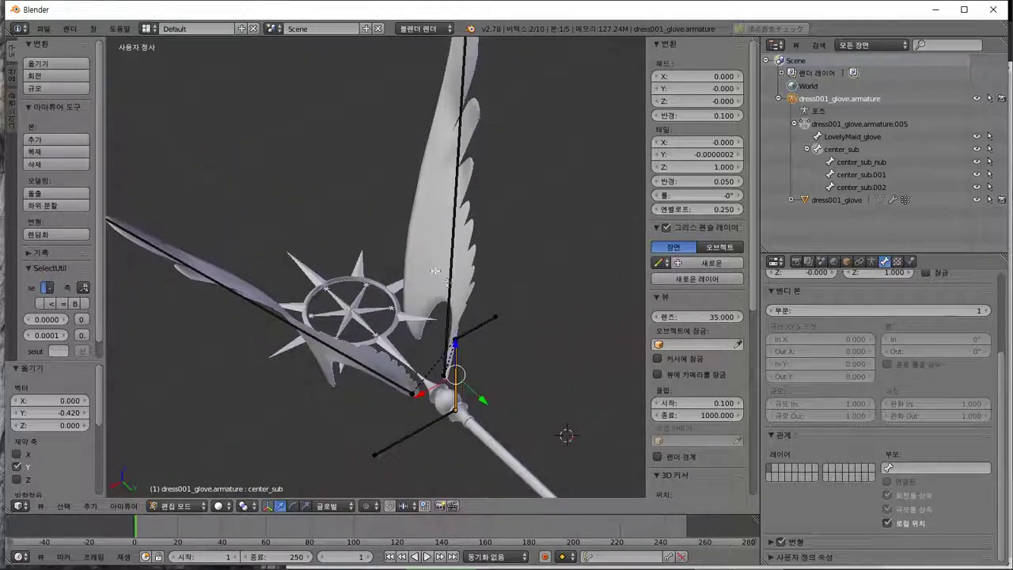
key(Tab)
right_click(450, 275)
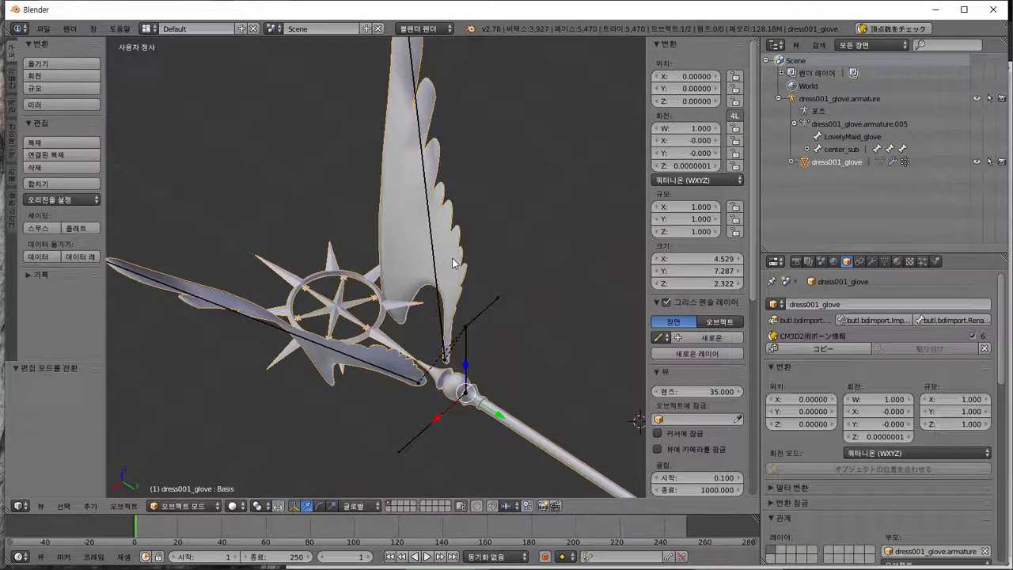
key(Tab)
middle_drag(452, 258, 625, 253)
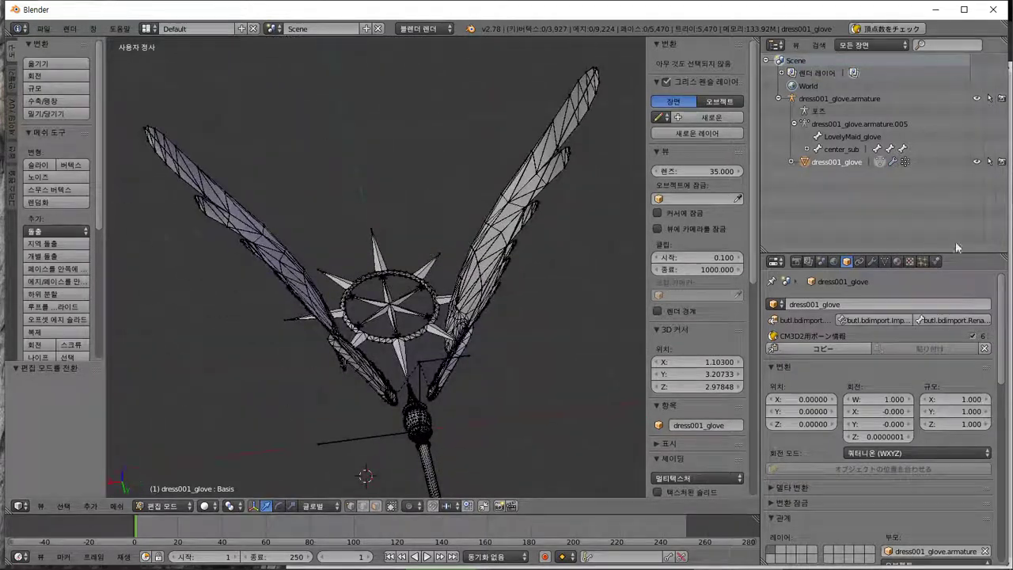
Select linked feather parts on both wings of the mesh and grow the selection until it covers both wings entirely.
middle_drag(385, 242, 464, 220)
key(l)
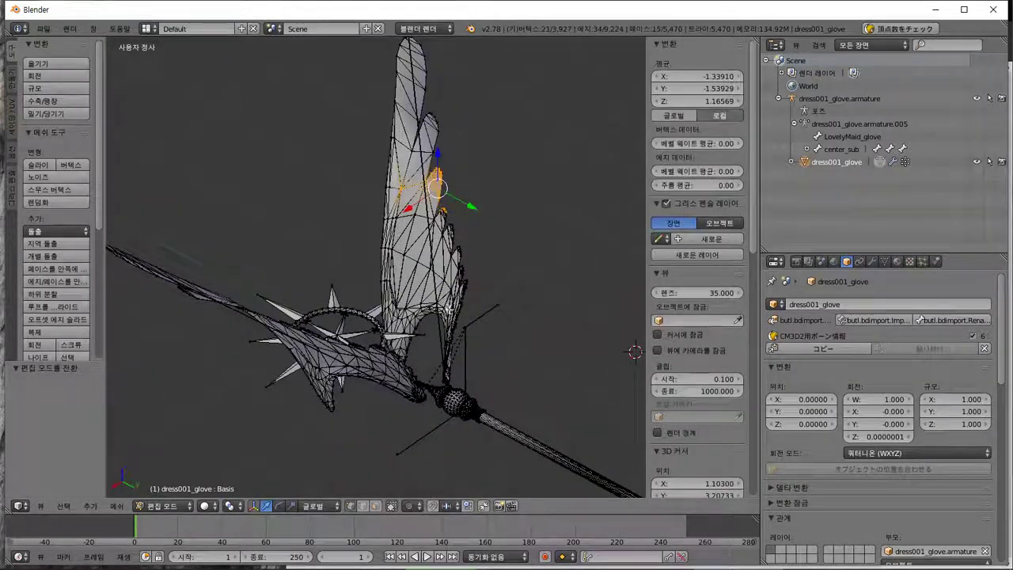
key(l)
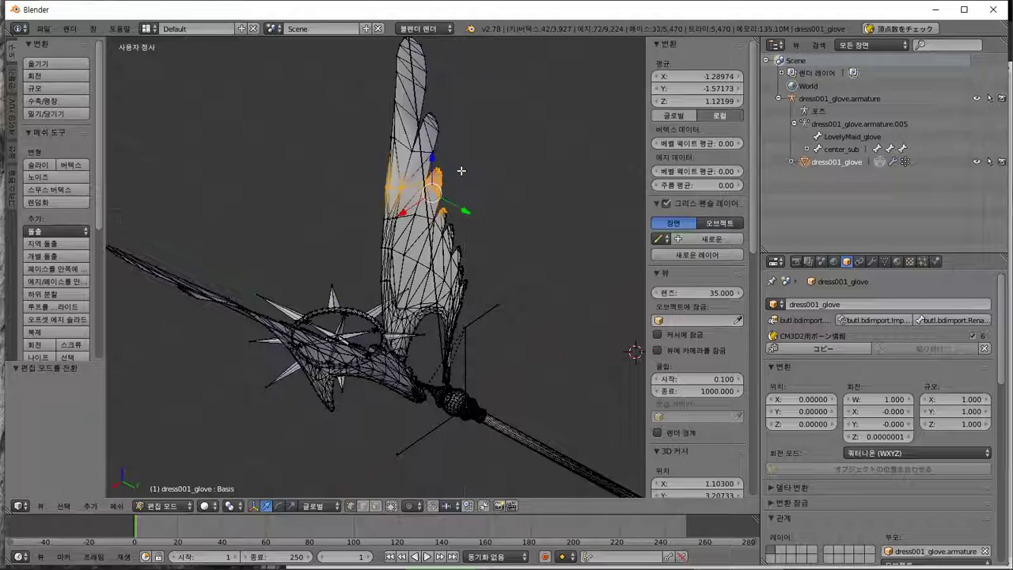
middle_drag(462, 169, 322, 195)
key(l)
middle_drag(507, 113, 546, 107)
key(ctrl+KP_Add)
key(ctrl+KP_Add)
key(ctrl+KP_Add)
key(ctrl+KP_Add)
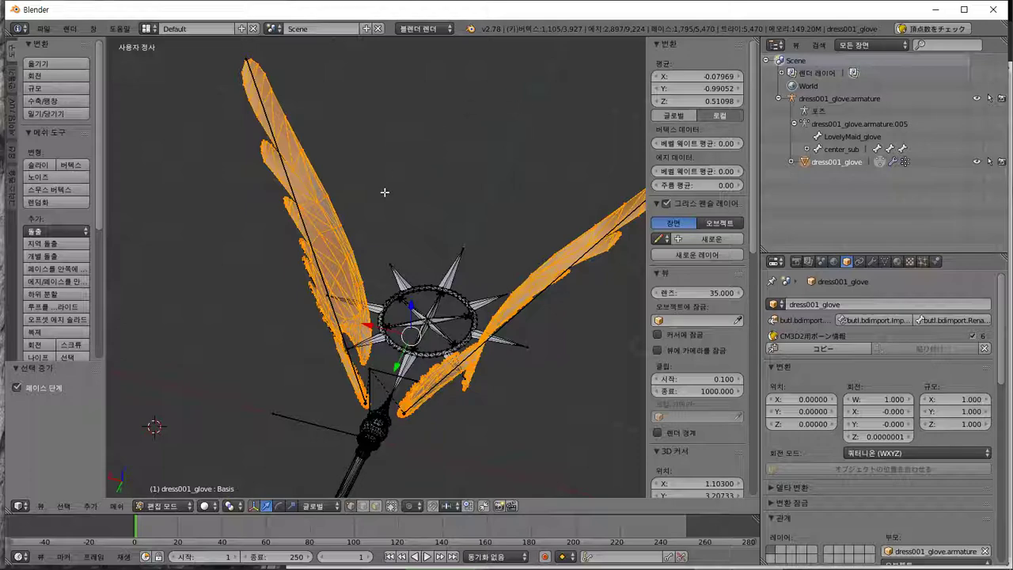
middle_drag(385, 192, 450, 164)
Leave mesh editing and switch the dress001_glove mesh to Weight Paint mode.
key(Tab)
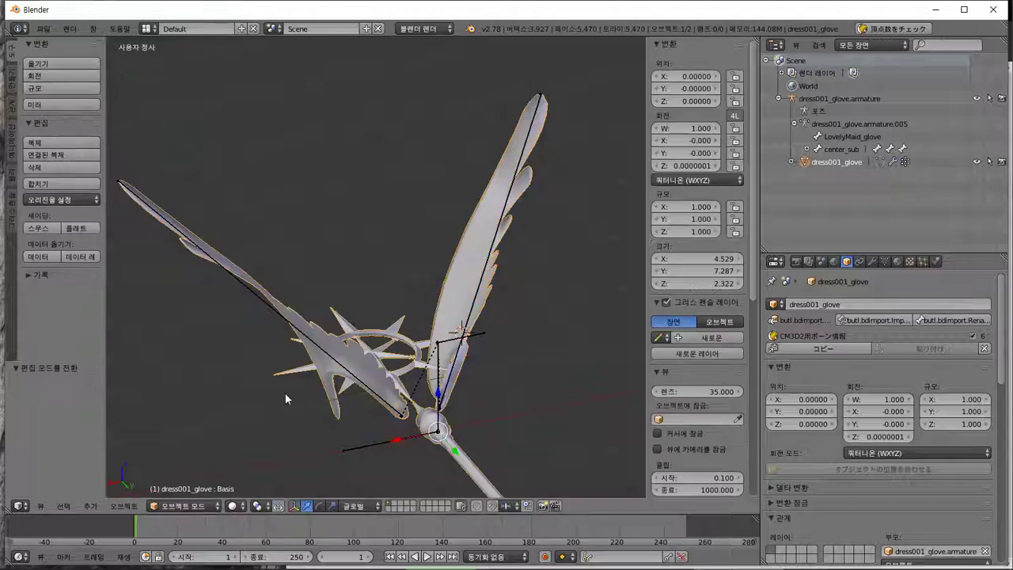
click(186, 506)
click(198, 436)
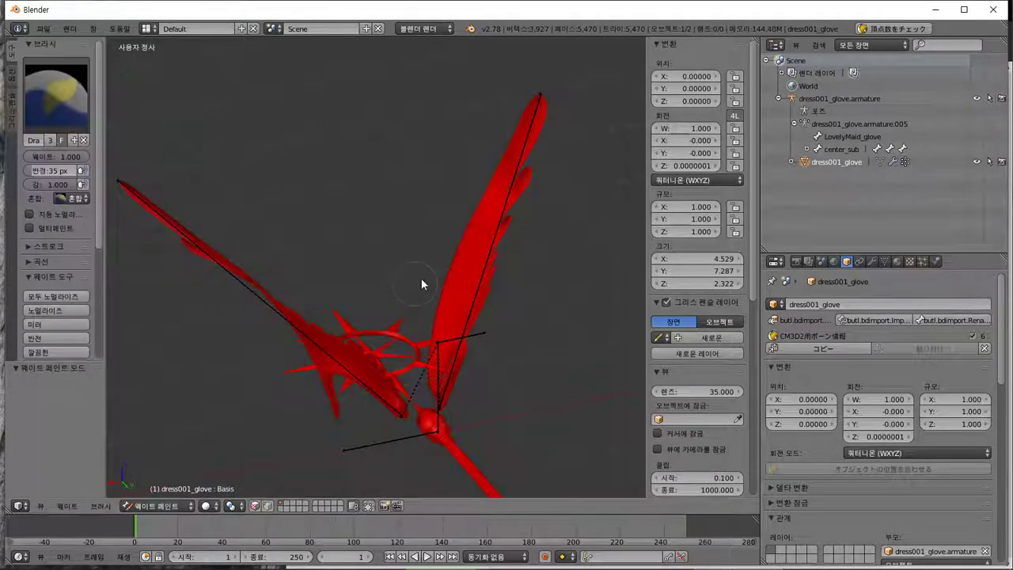
mouse_move(421, 278)
middle_down()
mouse_move(395, 306)
mouse_move(367, 306)
middle_up()
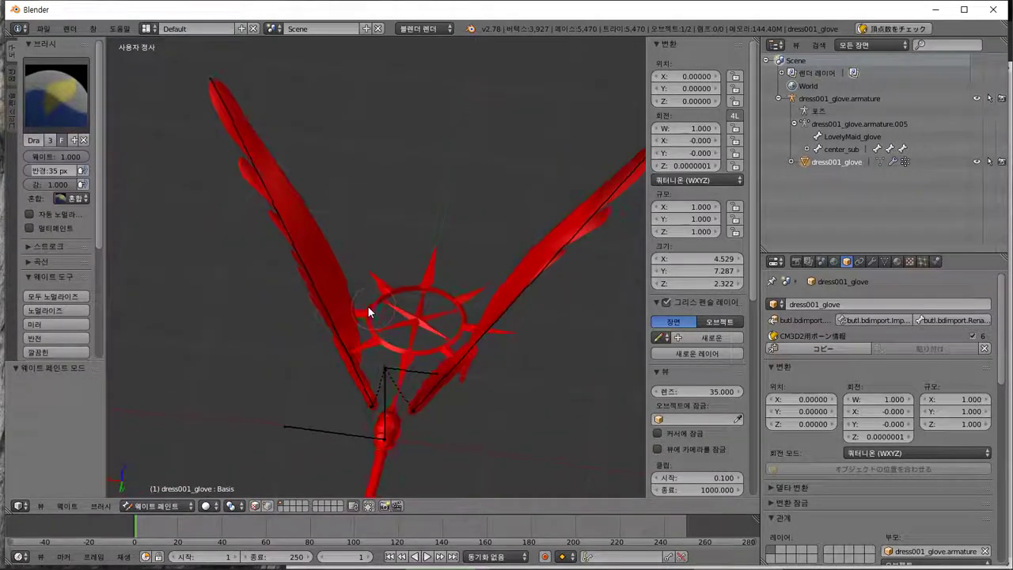
Turn on vertex selection masking for weight painting and show the mesh's vertex groups and shape keys.
click(267, 505)
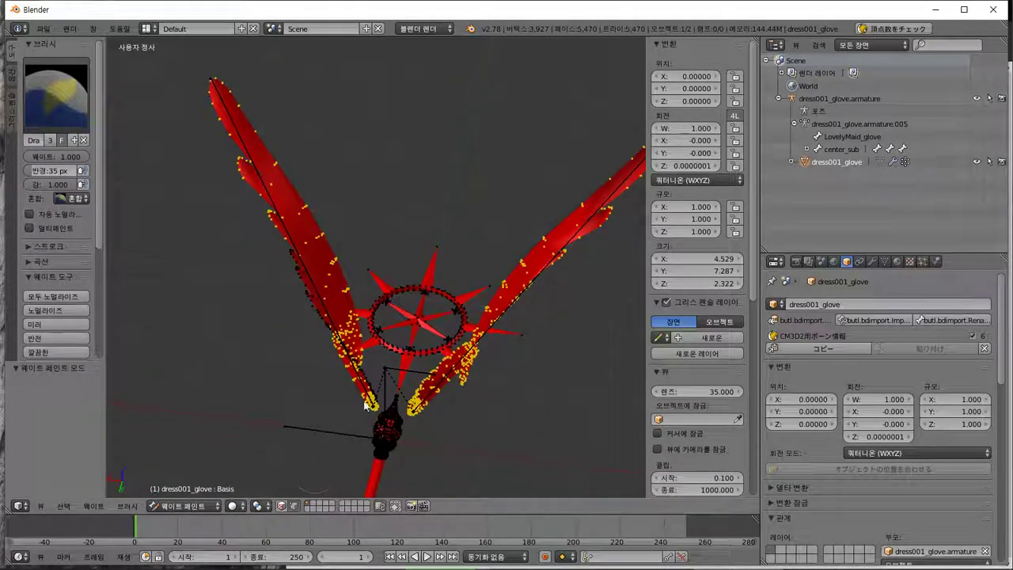
click(872, 262)
click(884, 262)
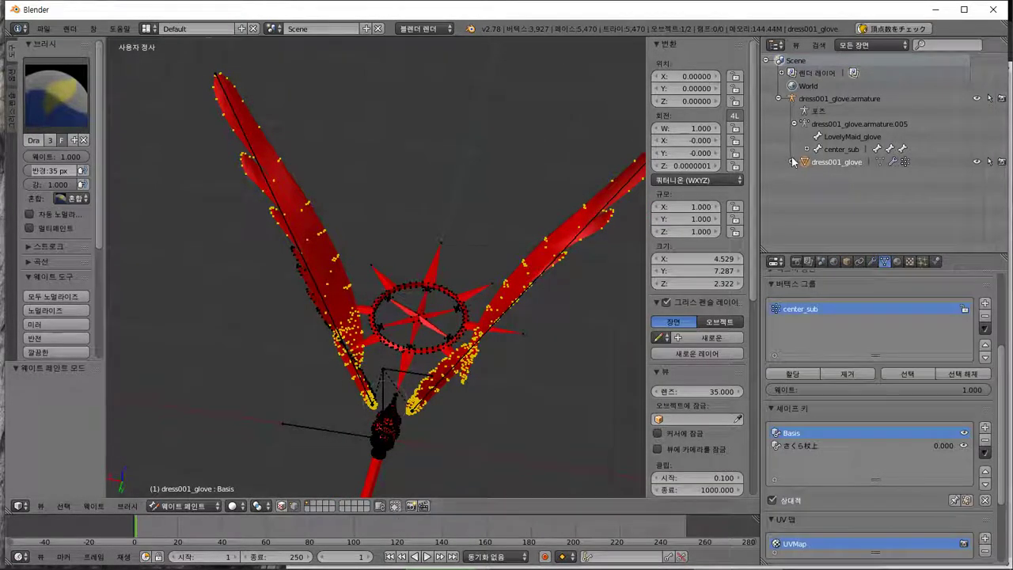
Put dress001_glove.armature in Pose Mode and go back to weight painting the dress001_glove mesh.
click(839, 98)
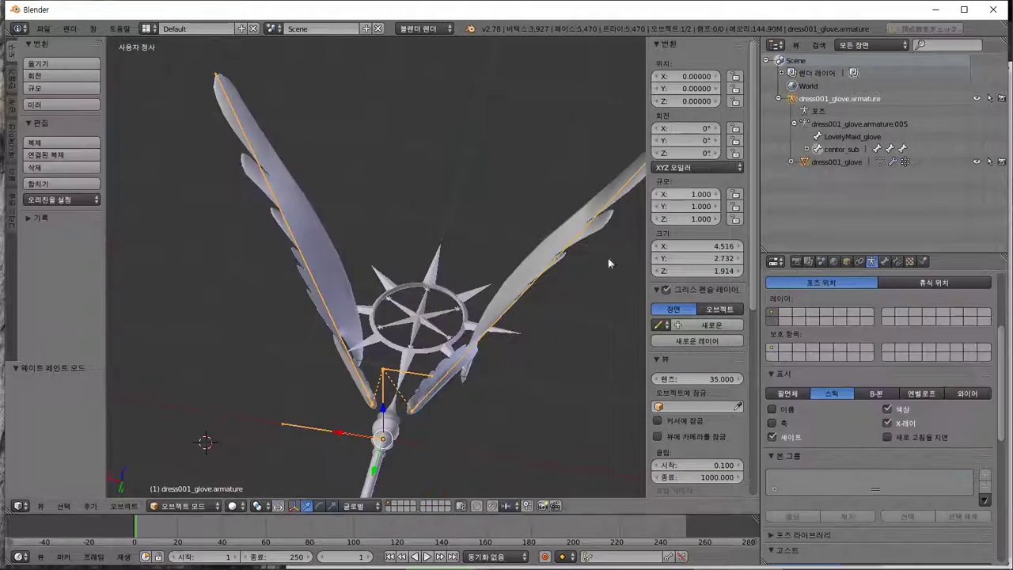
click(187, 511)
click(196, 462)
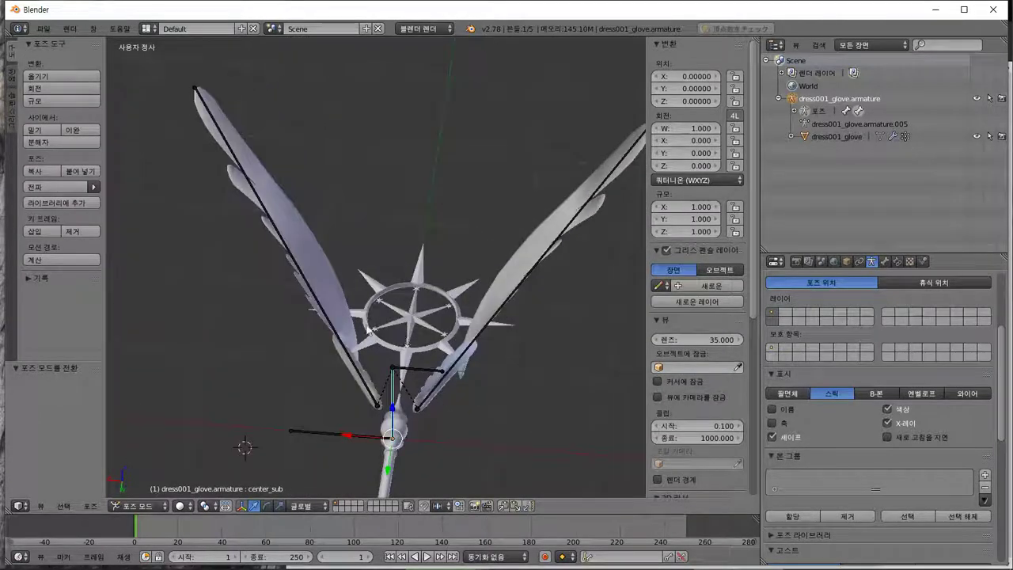
right_click(334, 323)
right_click(329, 323)
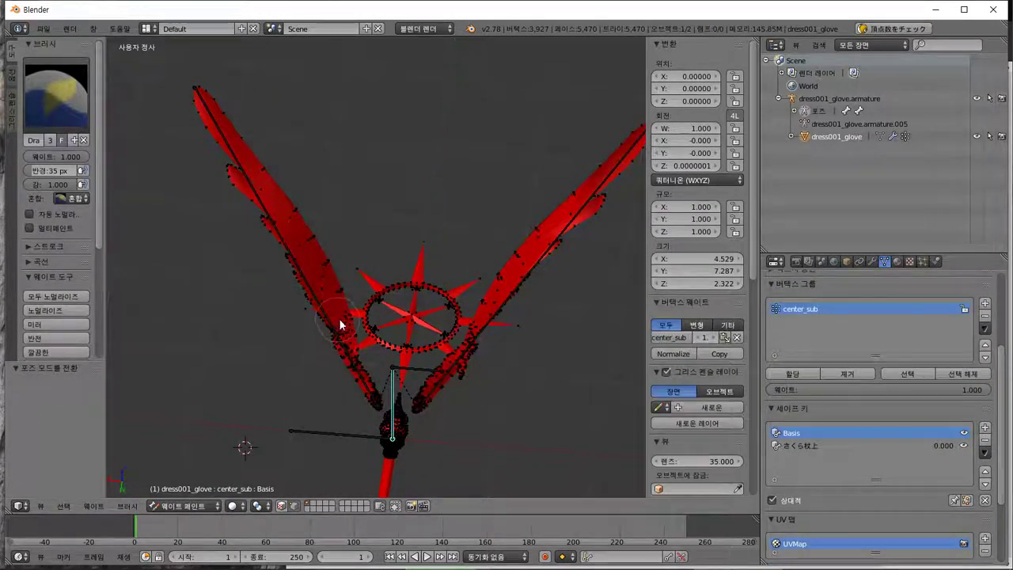
Undo the last vertex selection change and turn off vertex selection masking.
middle_drag(339, 324, 302, 324)
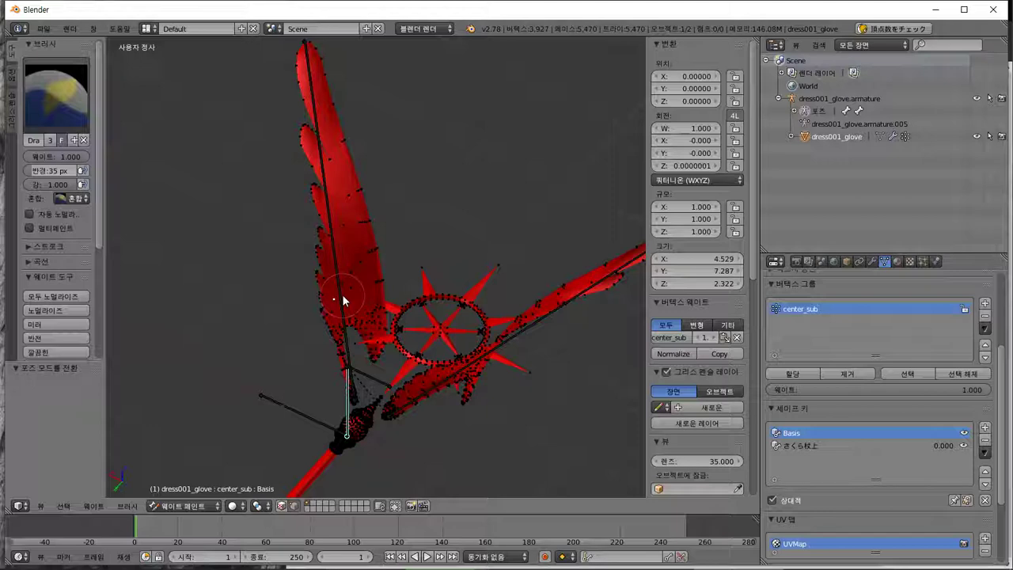
key(ctrl+z)
click(294, 507)
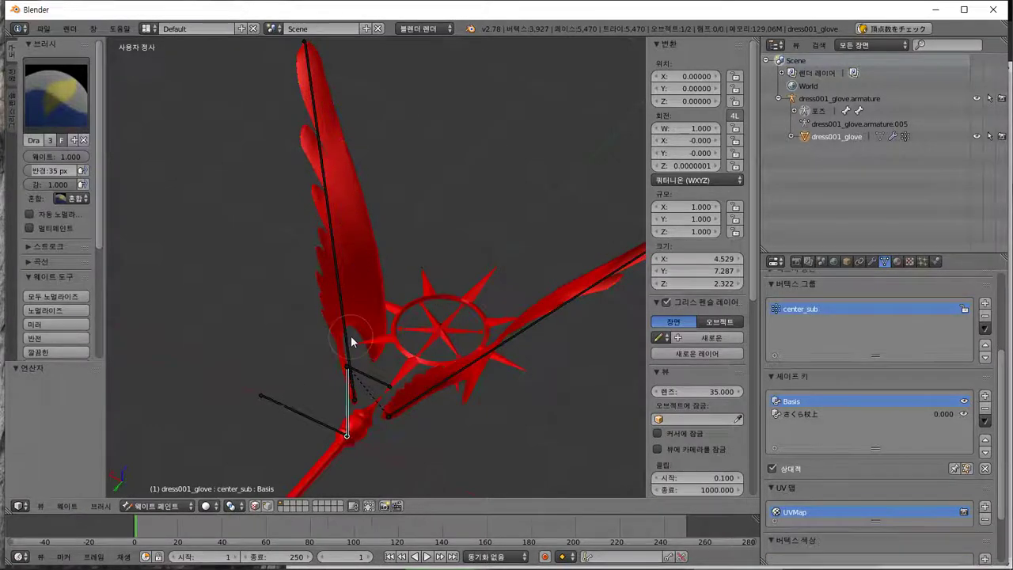
Select the center_sub.001 bone and paint a short weight stroke on its wing to create its vertex group.
right_click(342, 317)
middle_drag(366, 316, 351, 287)
drag(323, 246, 306, 265)
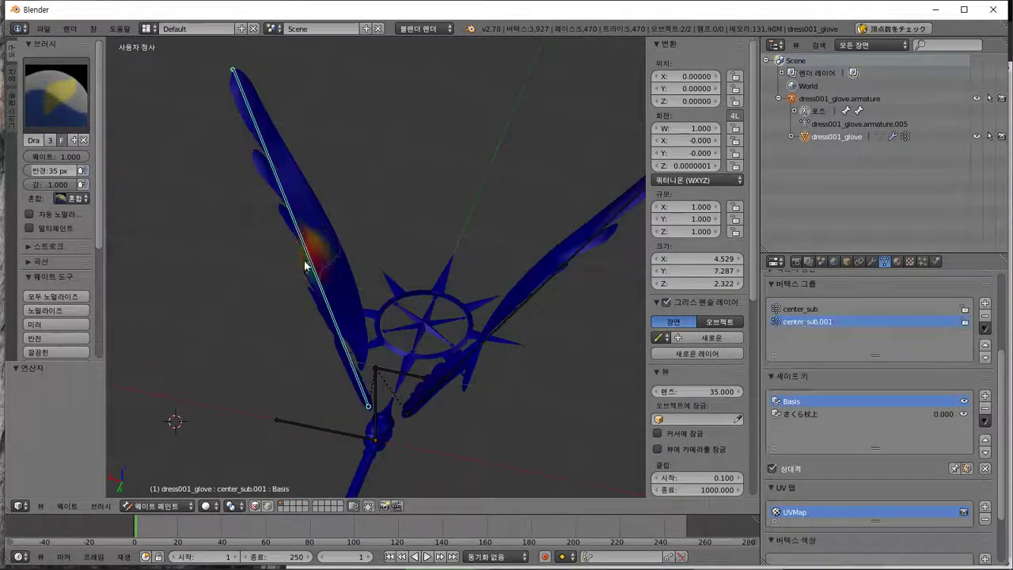
In Edit Mode, assign the selected vertices of both wings to center_sub.001 at weight 1.000, and return to weight painting.
middle_drag(305, 264, 300, 290)
key(Tab)
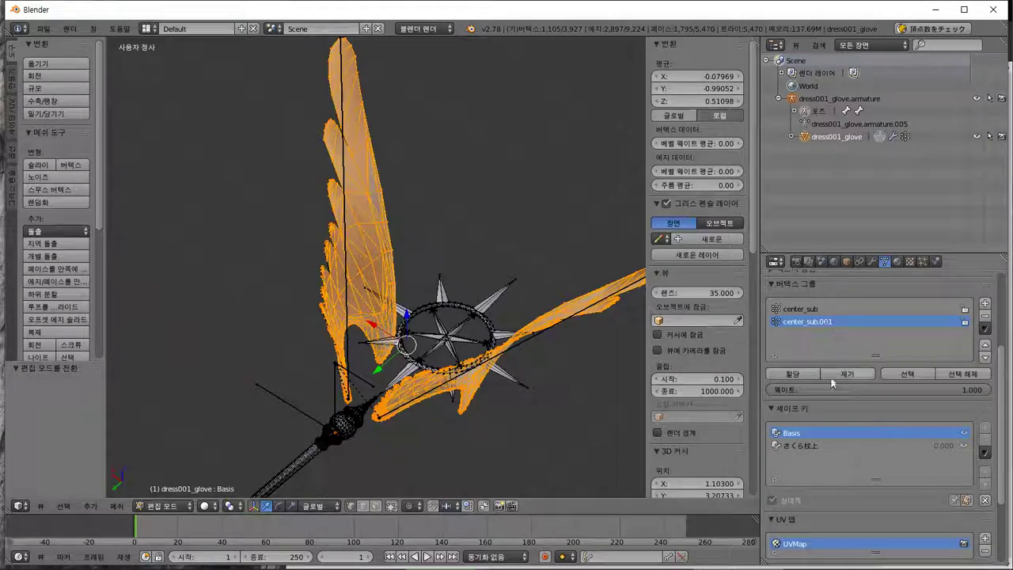
click(800, 379)
middle_drag(327, 377, 411, 363)
key(Tab)
middle_drag(542, 304, 479, 280)
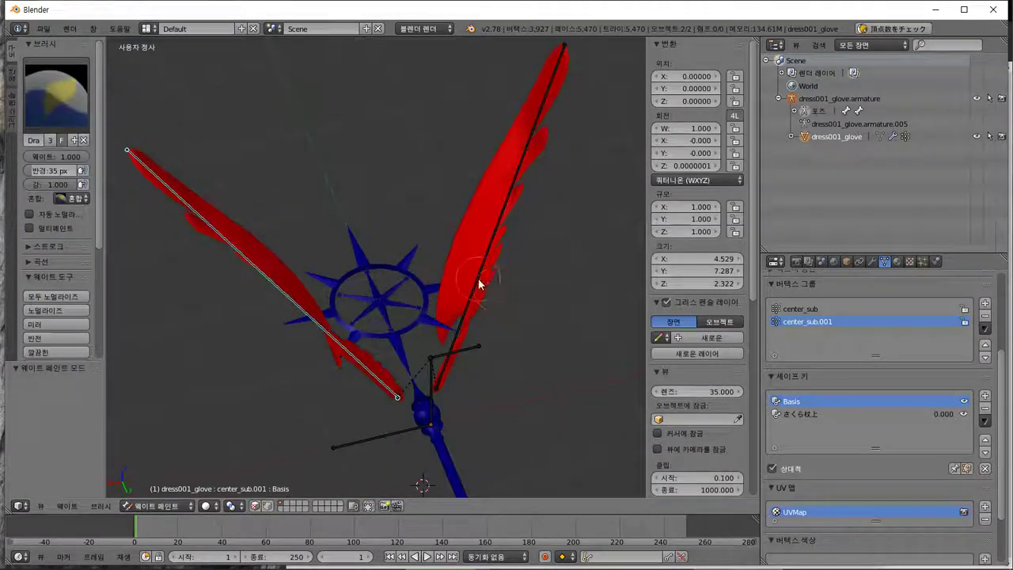
Select the center_sub.002 bone and paint a weight dab beside it to create its vertex group.
right_click(479, 279)
key(Tab)
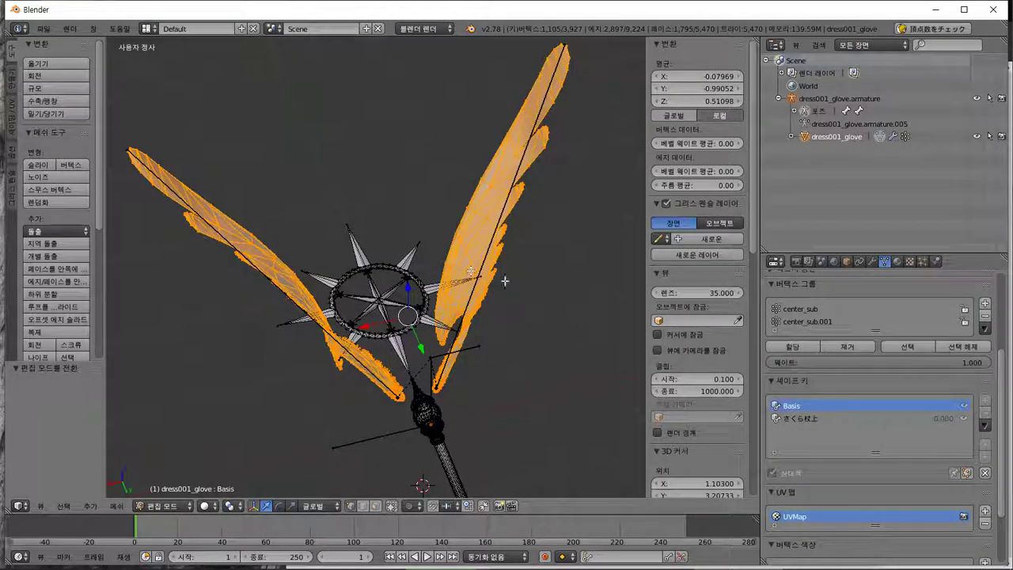
key(Tab)
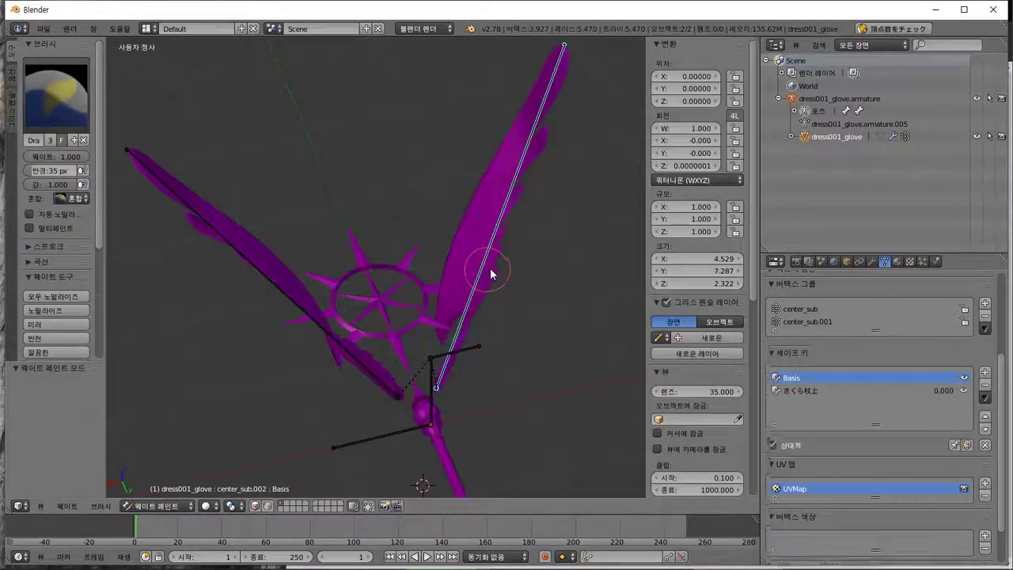
click(515, 285)
In Edit Mode, assign the selected vertices of both wings to center_sub.002 at weight 1.000, and return to weight painting.
key(Tab)
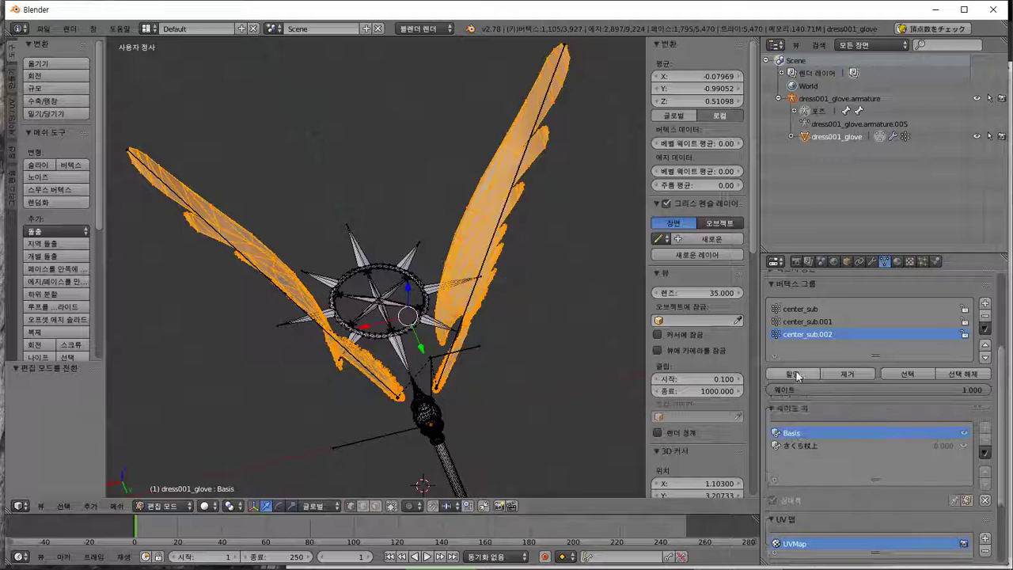
click(795, 374)
key(Tab)
mouse_move(508, 322)
middle_down()
mouse_move(435, 344)
mouse_move(361, 323)
mouse_move(409, 350)
mouse_move(438, 344)
middle_up()
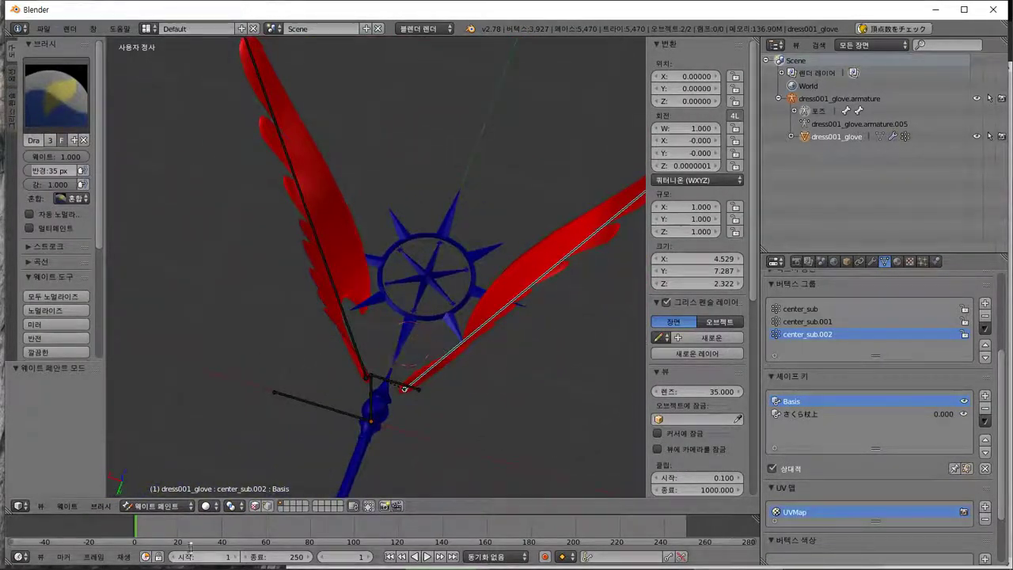
Turn on vertex selection masking and box-deselect the wing that belongs to center_sub.002.
click(267, 506)
mouse_move(317, 471)
middle_down()
mouse_move(382, 443)
mouse_move(482, 335)
mouse_move(484, 364)
mouse_move(438, 384)
middle_up()
key(b)
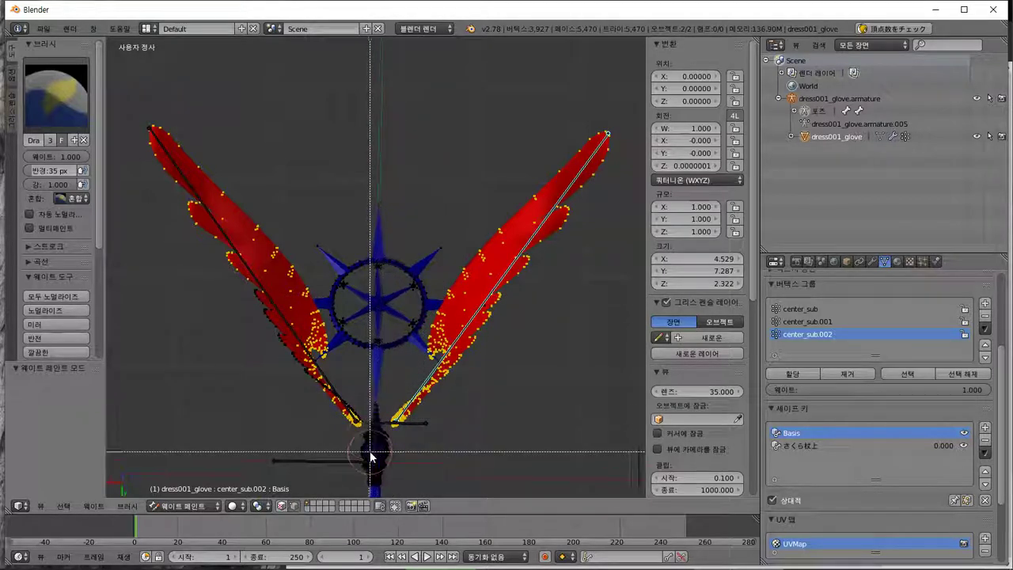
drag(372, 452, 630, 96)
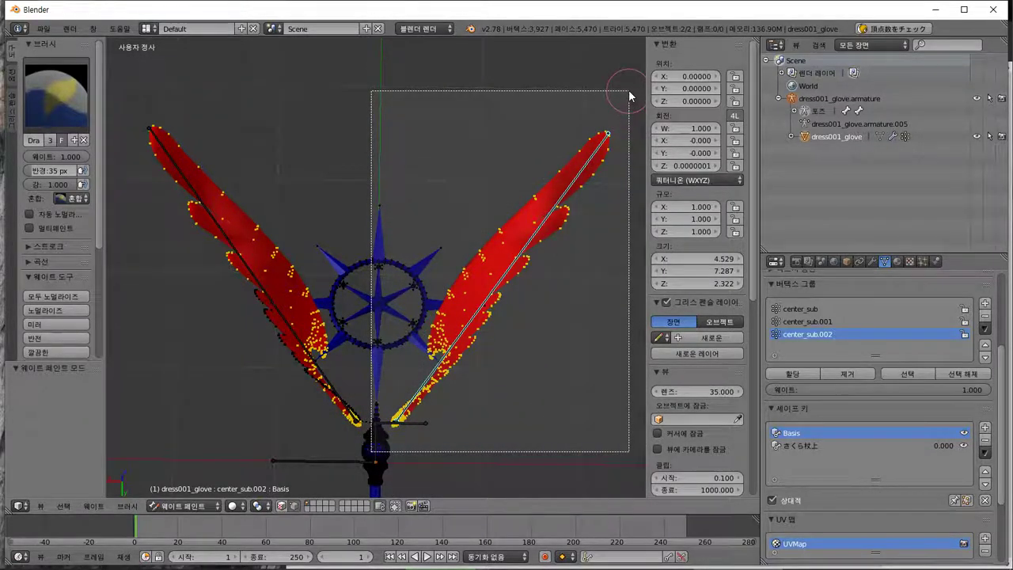
middle_drag(630, 96, 629, 96)
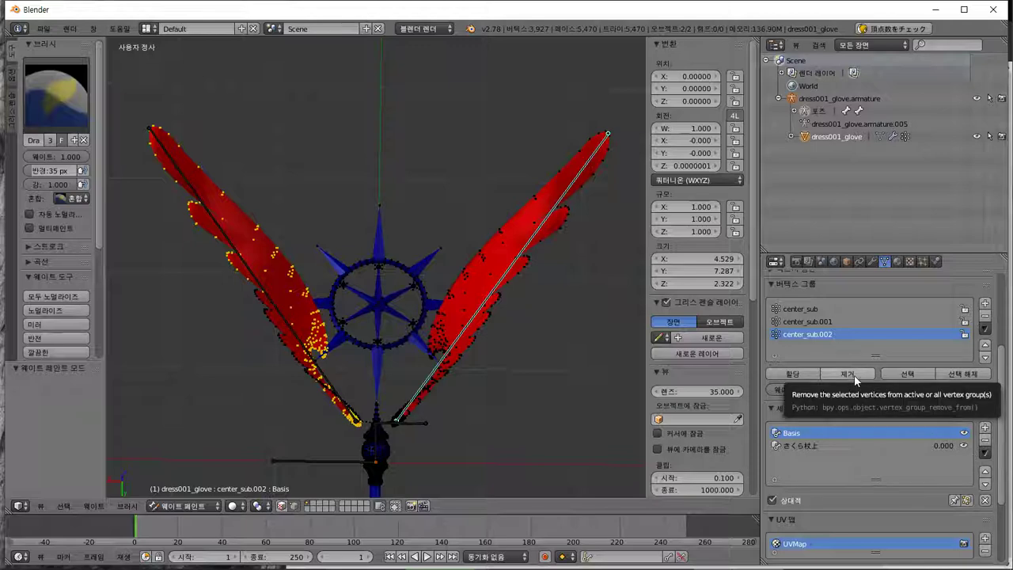
Box-select the whole center_sub.001 wing and remove its vertices from the center_sub.002 vertex group.
mouse_move(430, 351)
middle_down()
mouse_move(465, 227)
mouse_move(406, 341)
mouse_move(411, 364)
mouse_move(419, 351)
middle_up()
key(b)
drag(370, 147, 171, 435)
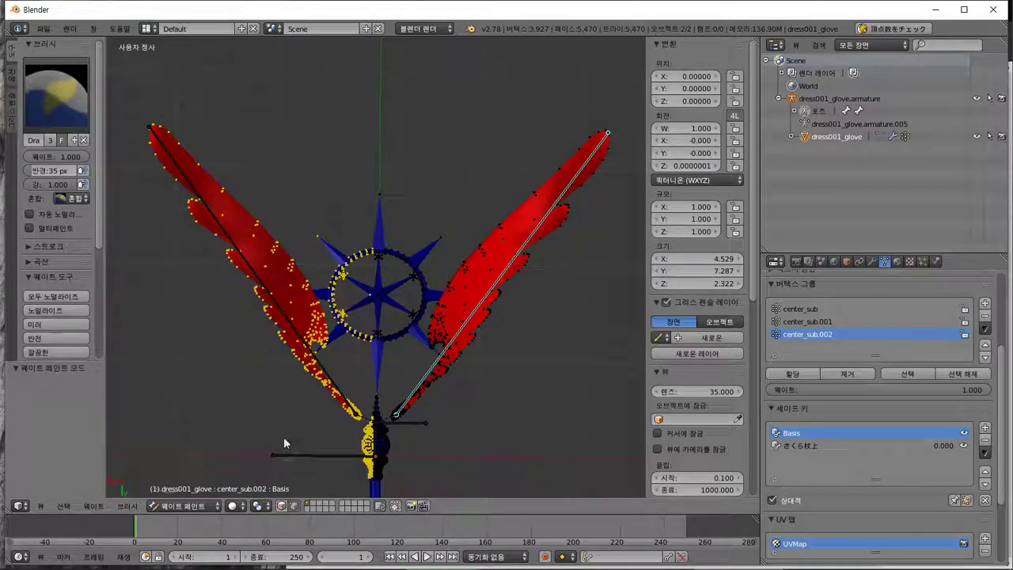
click(862, 372)
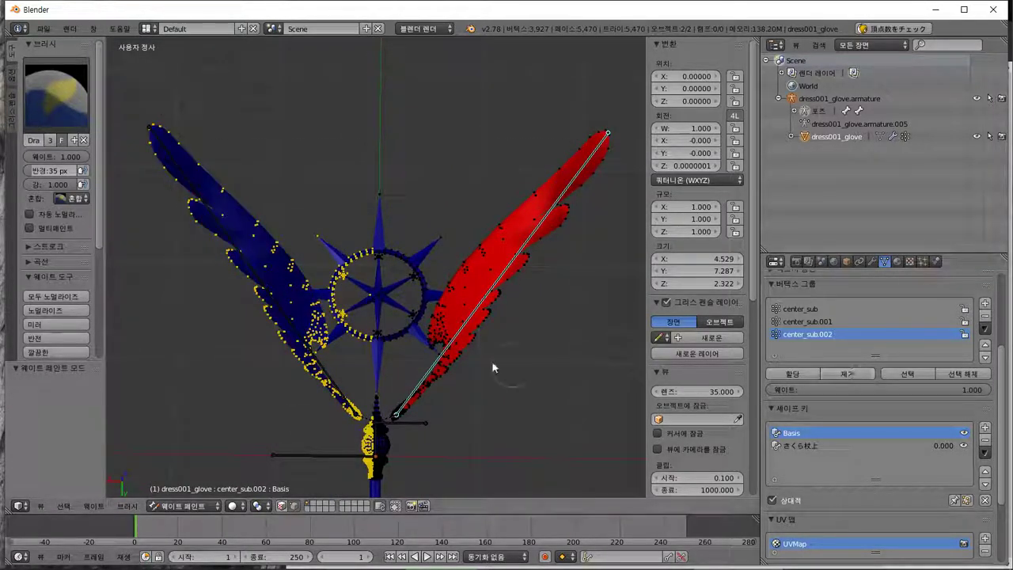
Deselect all vertices, turn off vertex masking and make center_sub.001 the active bone.
middle_drag(348, 333, 434, 359)
key(a)
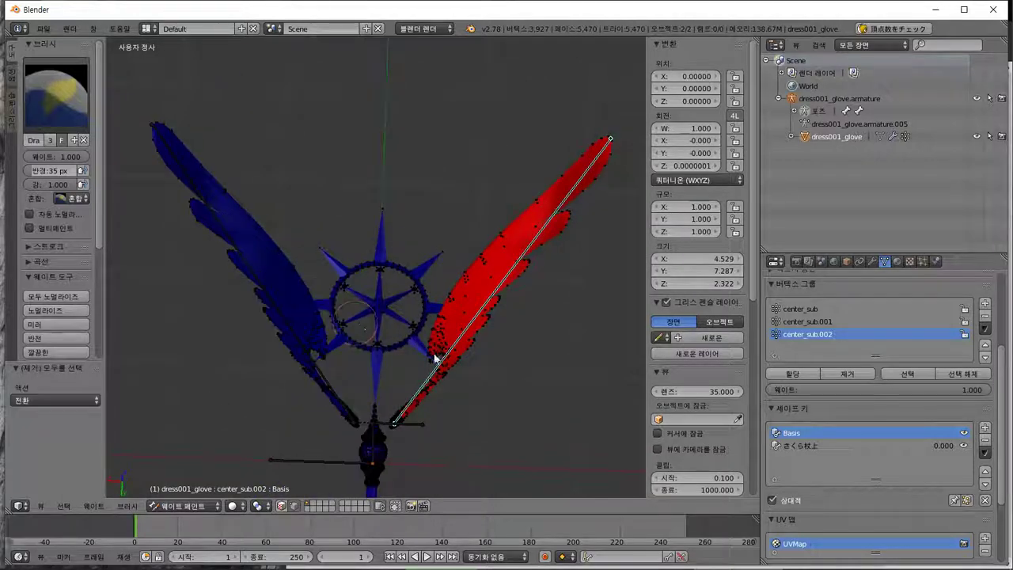
right_click(330, 384)
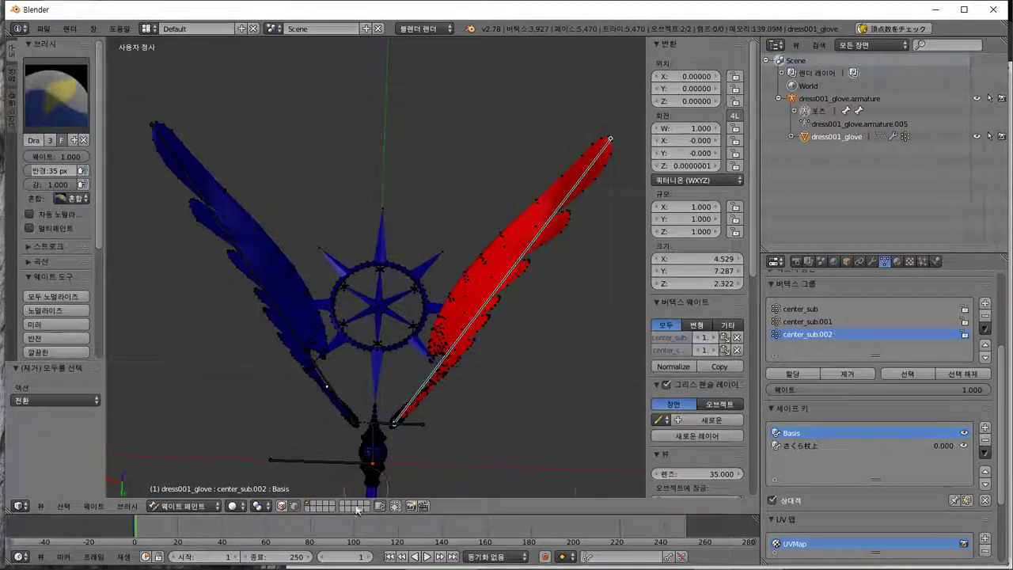
click(296, 506)
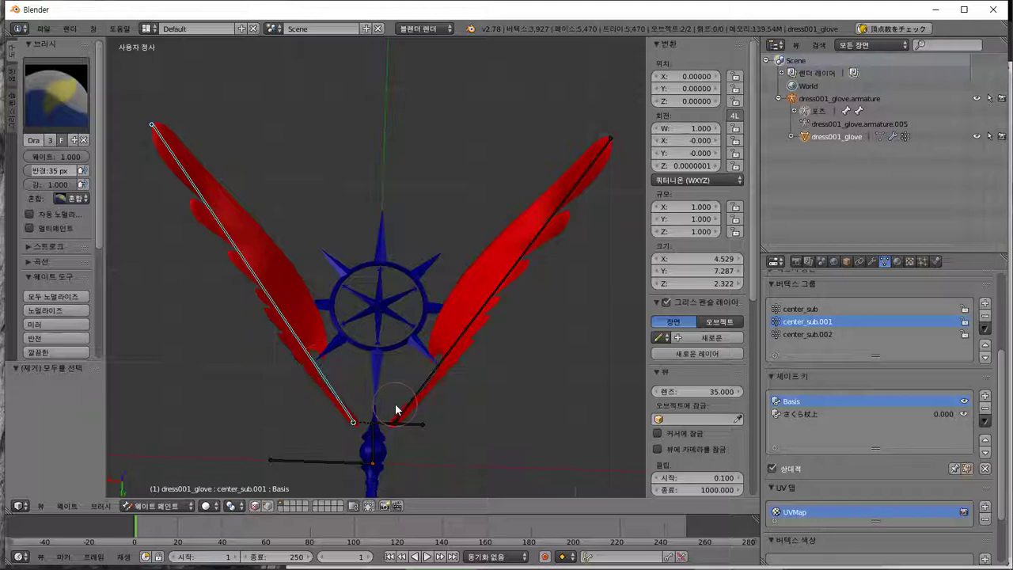
With vertex masking on, box-select the center_sub.002 wing and remove its vertices from the center_sub.001 vertex group.
click(267, 507)
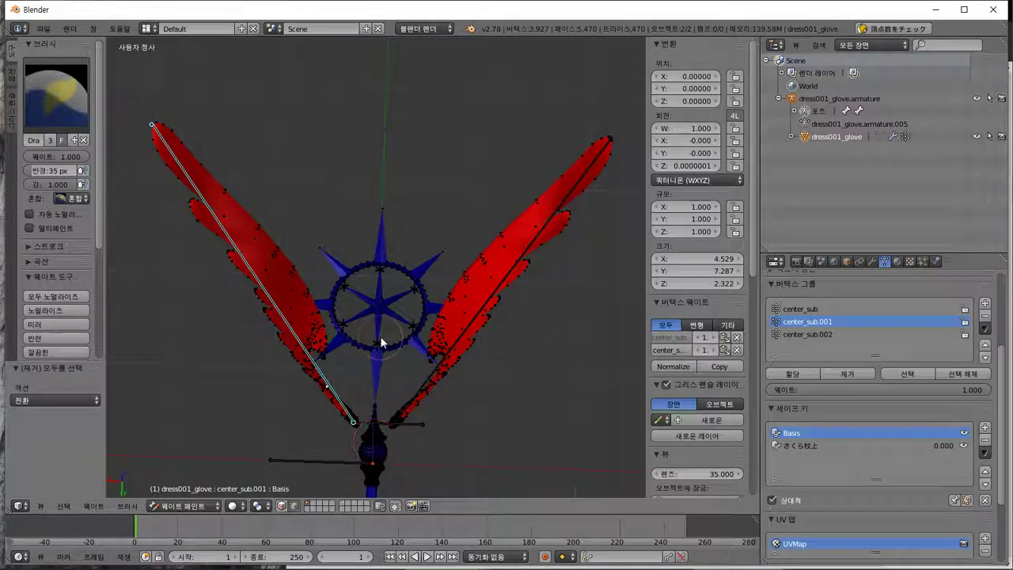
key(b)
drag(366, 459, 642, 63)
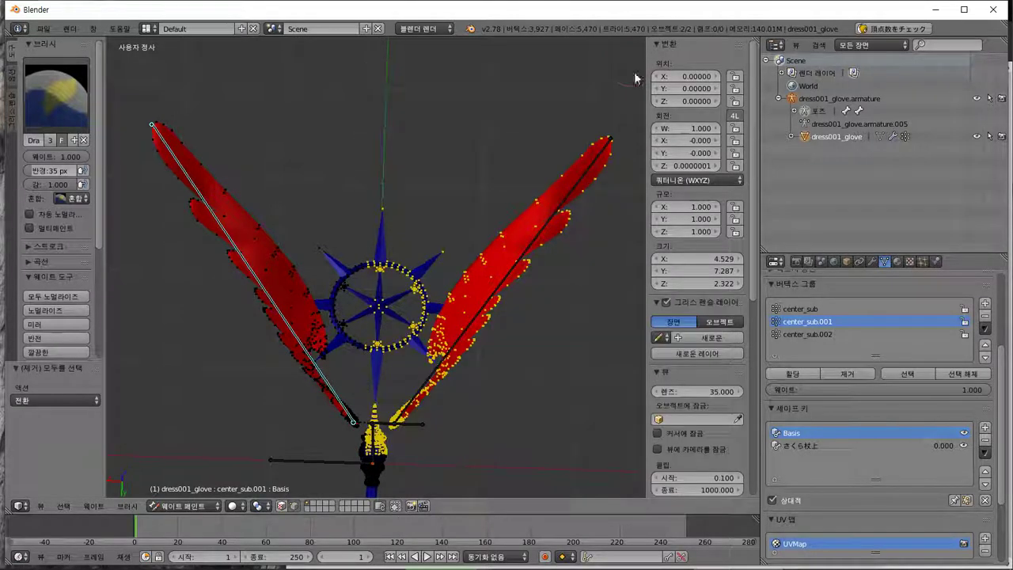
click(854, 370)
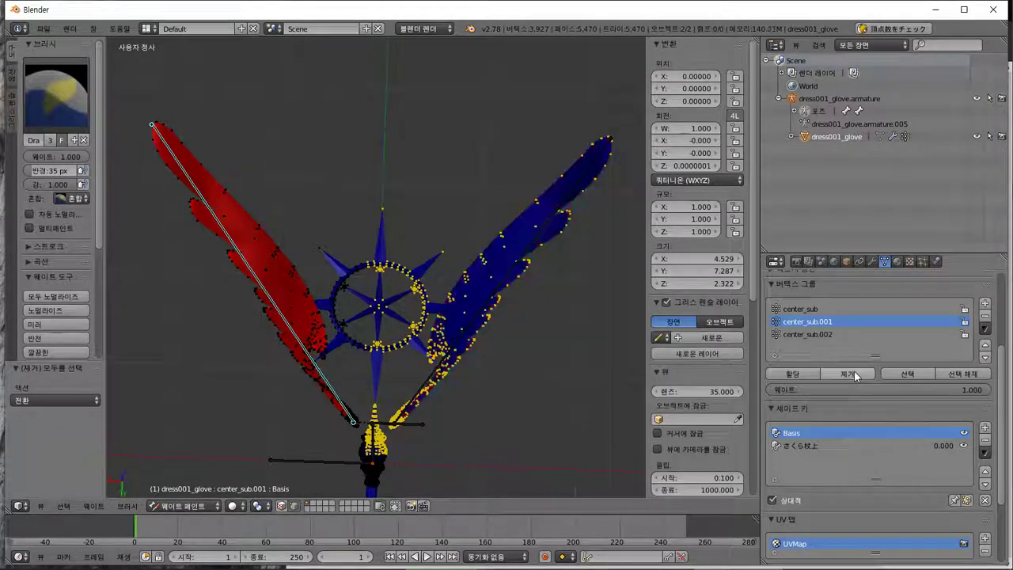
middle_drag(443, 388, 366, 403)
Test the wing weights by rotating the center_sub.001 bone in Pose Mode, and cancel the rotation.
click(203, 506)
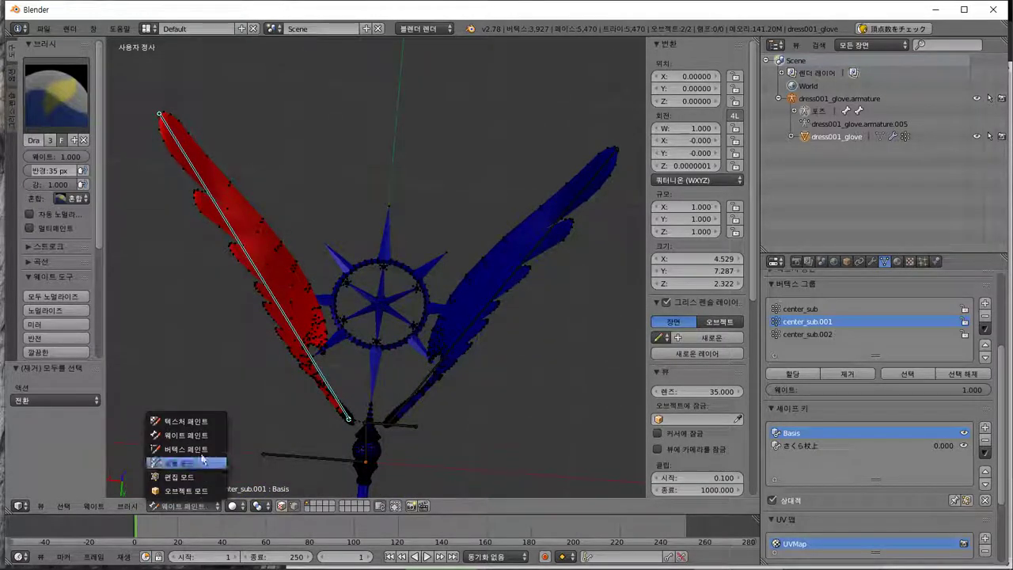
click(184, 491)
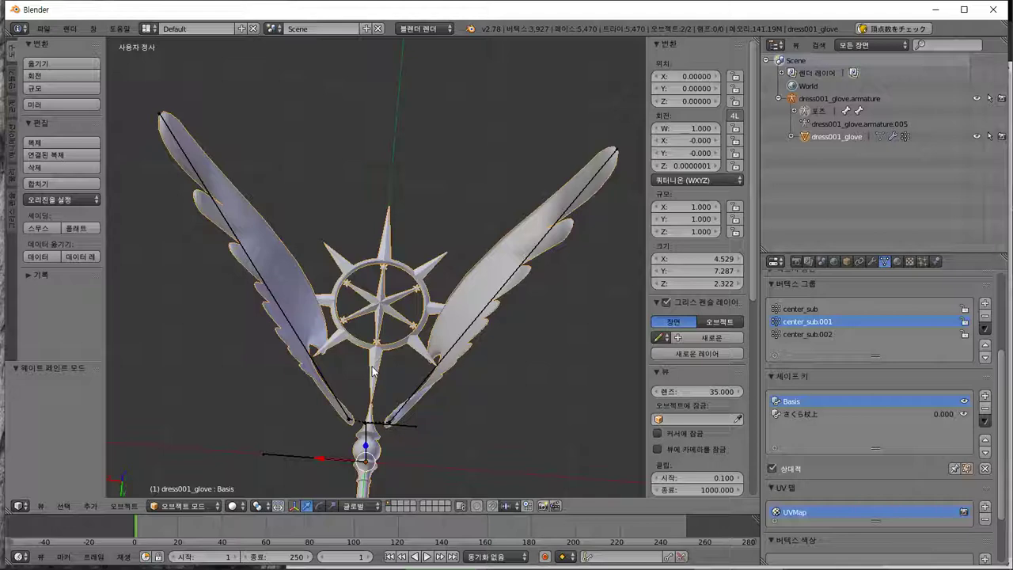
right_click(316, 383)
key(ctrl+Tab)
key(r)
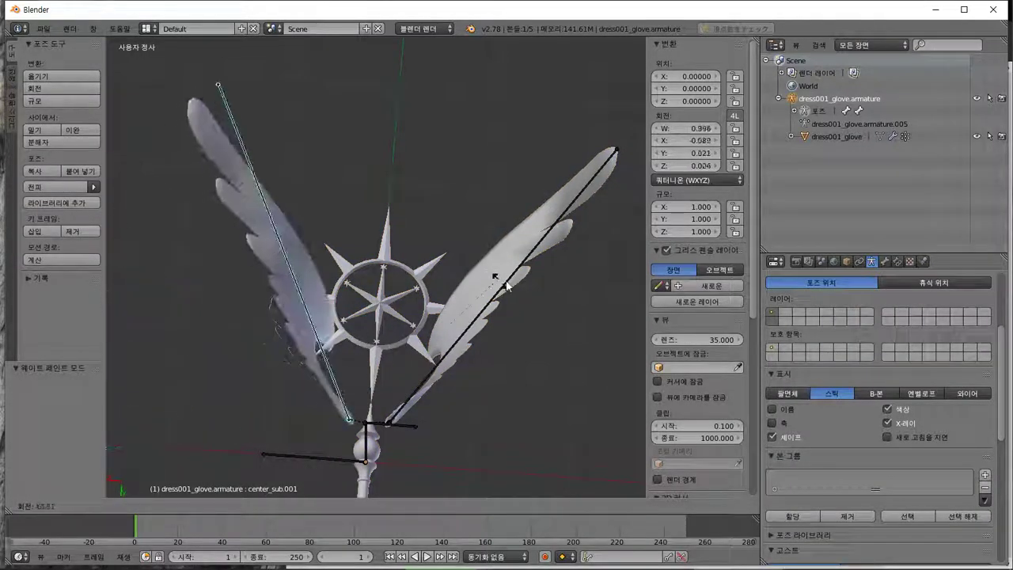
right_click(466, 303)
Leave posing, reselect the dress001_glove mesh and open it in Edit Mode.
middle_drag(464, 304, 277, 344)
key(Tab)
key(Tab)
key(ctrl+Tab)
right_click(288, 334)
key(Tab)
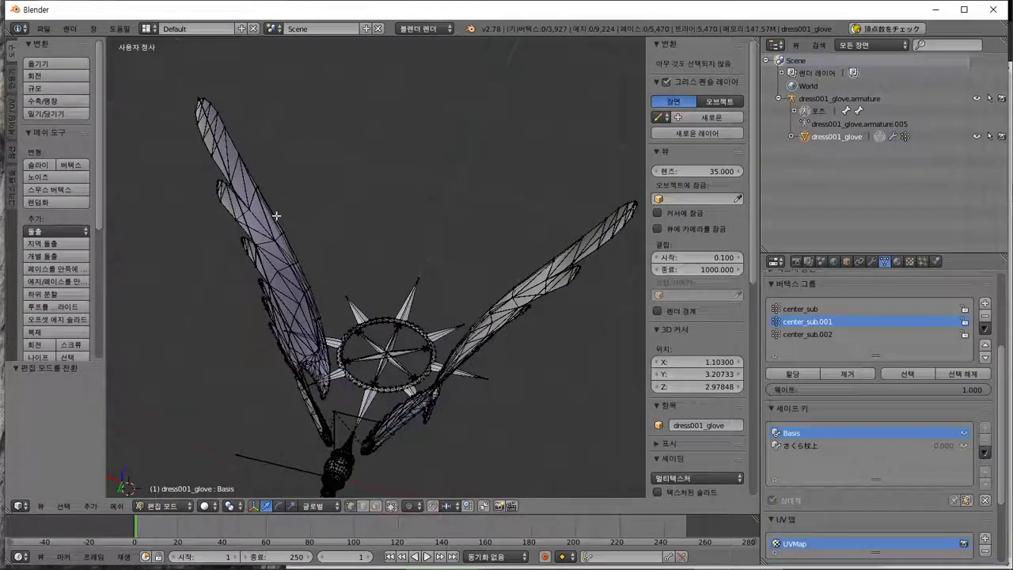
Box-select part of the center_sub.001 wing and grow the selection repeatedly across its connected feathers.
key(b)
drag(238, 163, 182, 227)
key(ctrl+KP_Add)
key(ctrl+KP_Add)
key(ctrl+KP_Add)
key(ctrl+KP_Add)
key(ctrl+KP_Add)
key(ctrl+KP_Add)
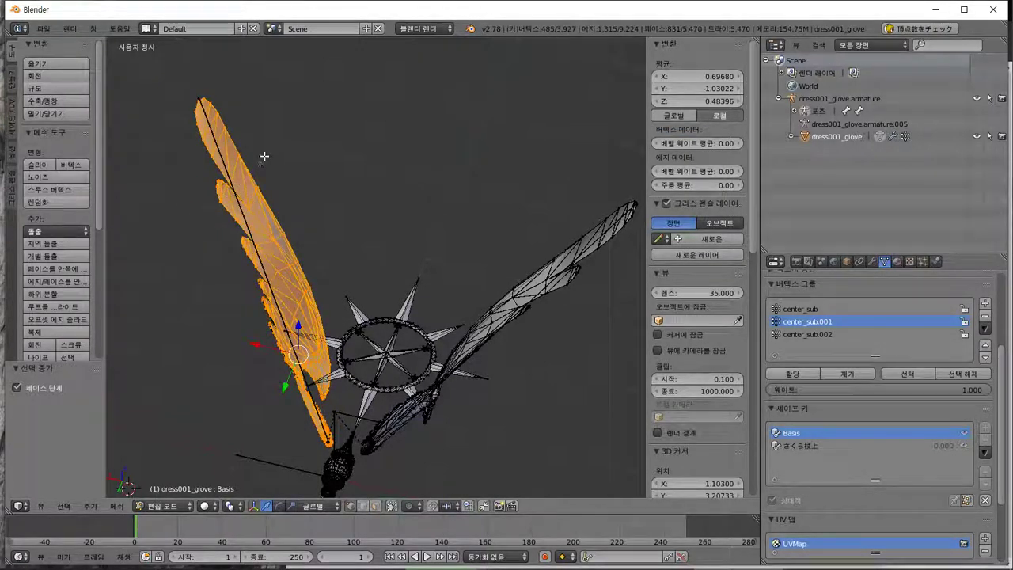
Box-select the remaining feather parts of the center_sub.001 wing and grow the selection to cover the whole wing.
middle_drag(265, 157, 332, 111)
scroll(377, 206, up, 5)
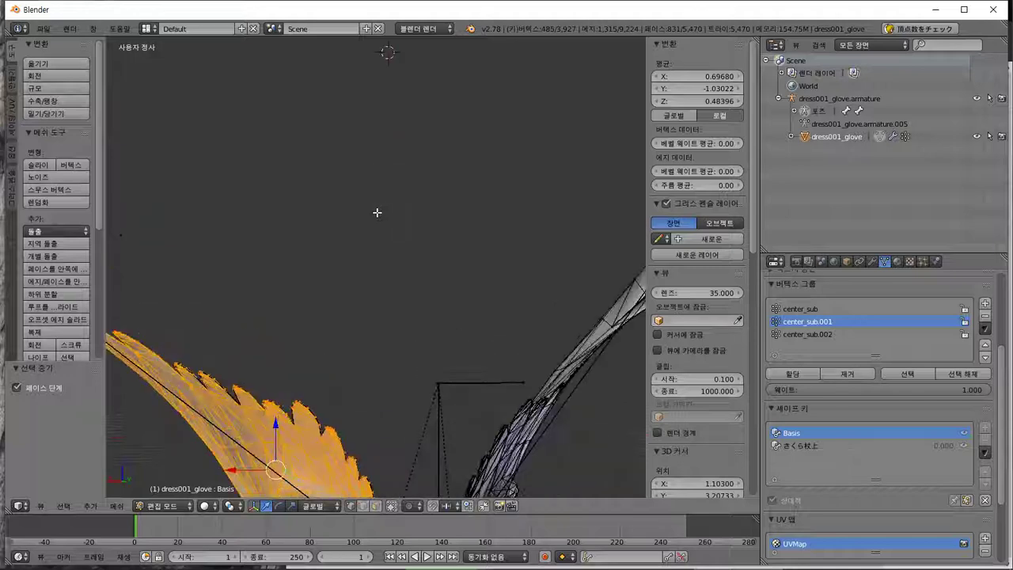
scroll(372, 365, down, 4)
key(b)
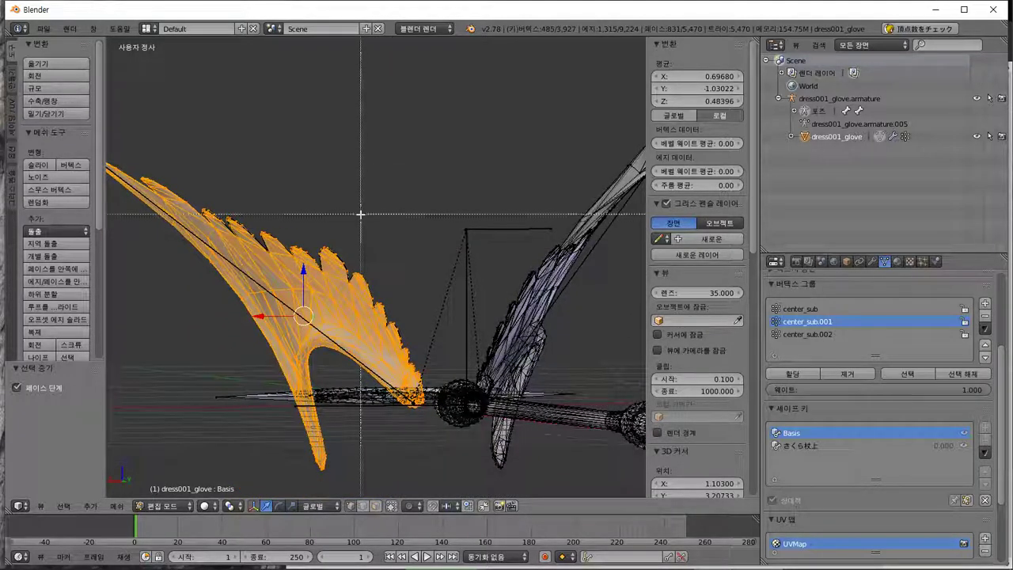
drag(362, 211, 275, 295)
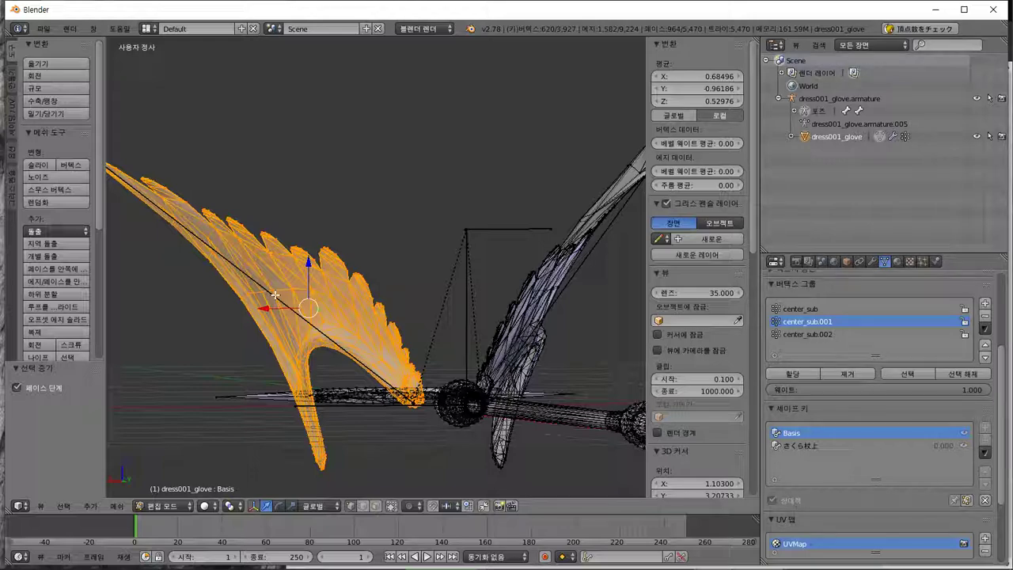
middle_drag(353, 315, 309, 349)
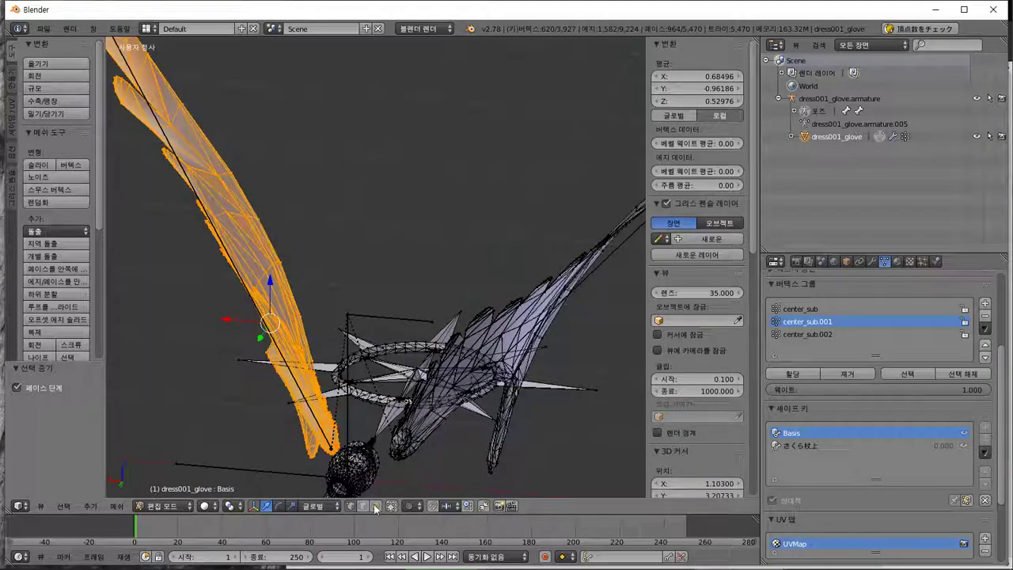
Switch the dress001_glove mesh to Weight Paint mode with the center_sub.001 wing's vertices still selected.
click(196, 507)
click(189, 433)
scroll(348, 372, up, 3)
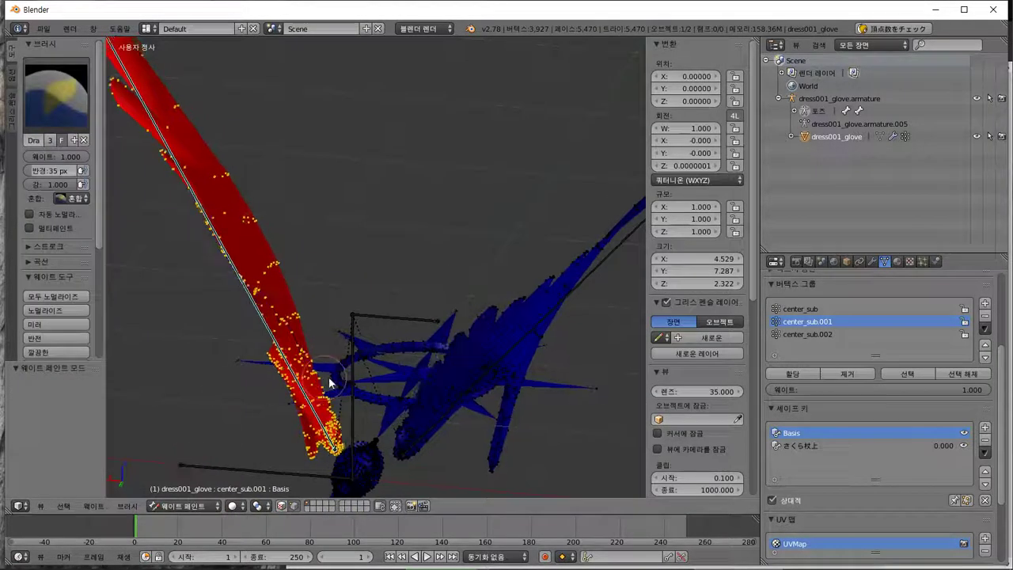
Inspect the center_sub.001 wing's weights, deselect all vertices and display the center_sub.002 group's weights on the other wing.
mouse_move(363, 369)
middle_down()
mouse_move(379, 390)
mouse_move(316, 407)
mouse_move(332, 404)
middle_up()
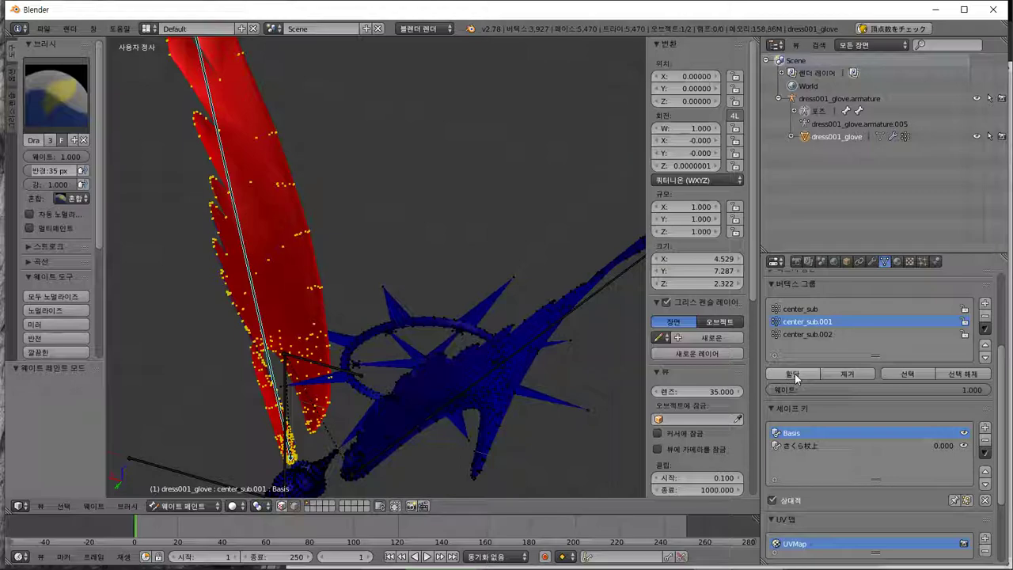
middle_drag(602, 372, 421, 333)
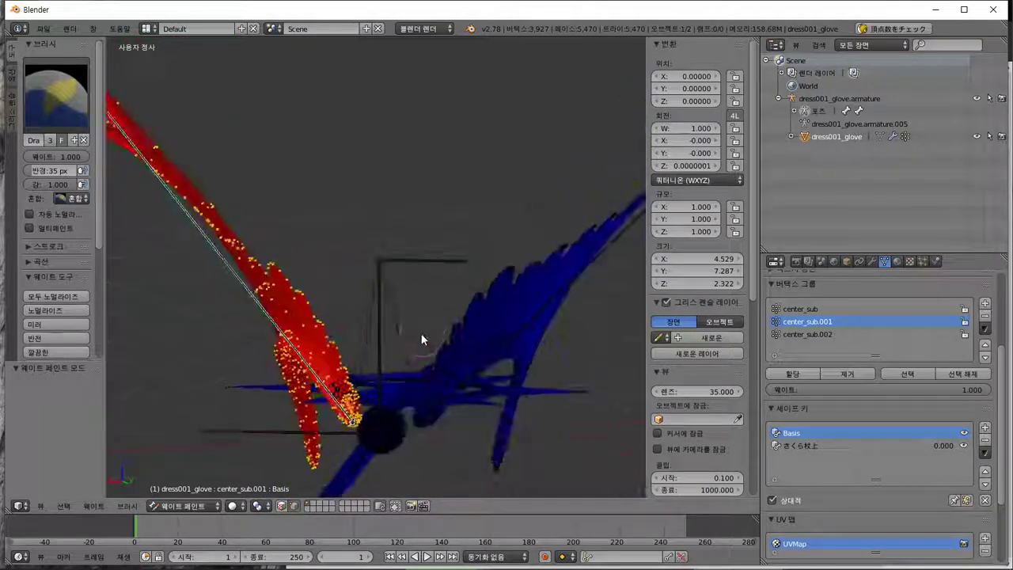
right_click(540, 313)
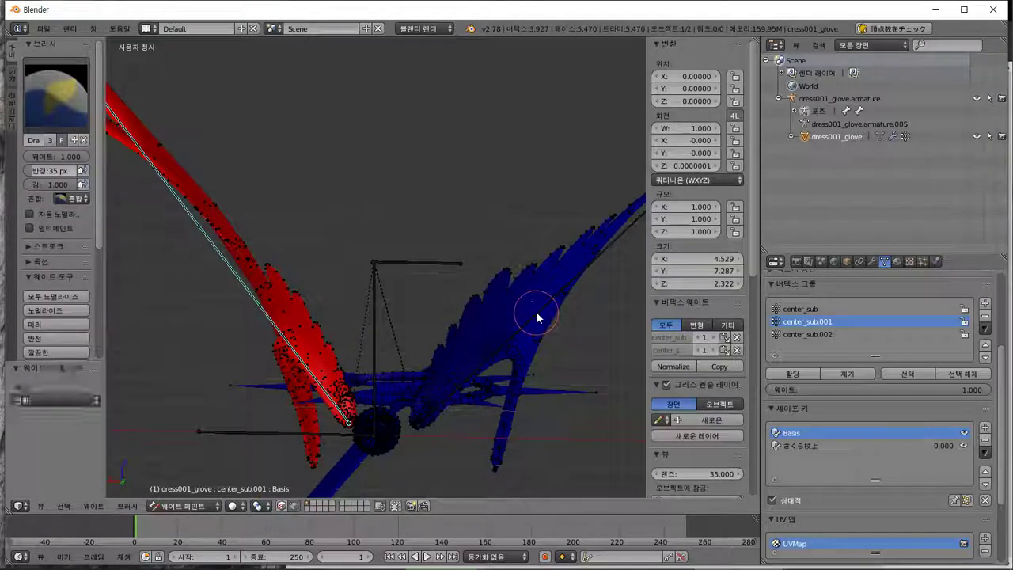
key(a)
click(824, 338)
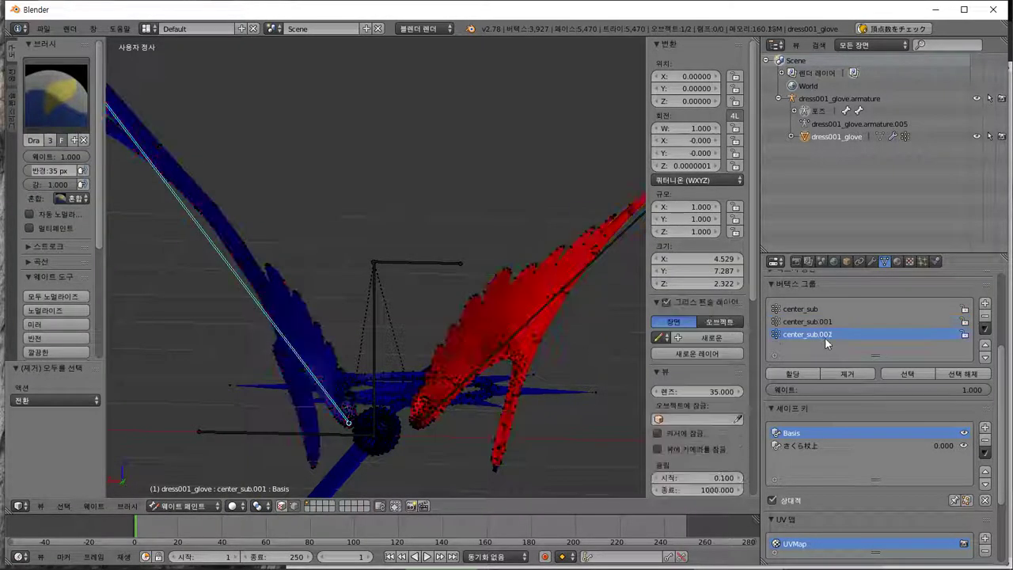
mouse_move(532, 334)
middle_down()
mouse_move(490, 347)
mouse_move(510, 370)
mouse_move(610, 389)
mouse_move(522, 376)
mouse_move(534, 369)
middle_up()
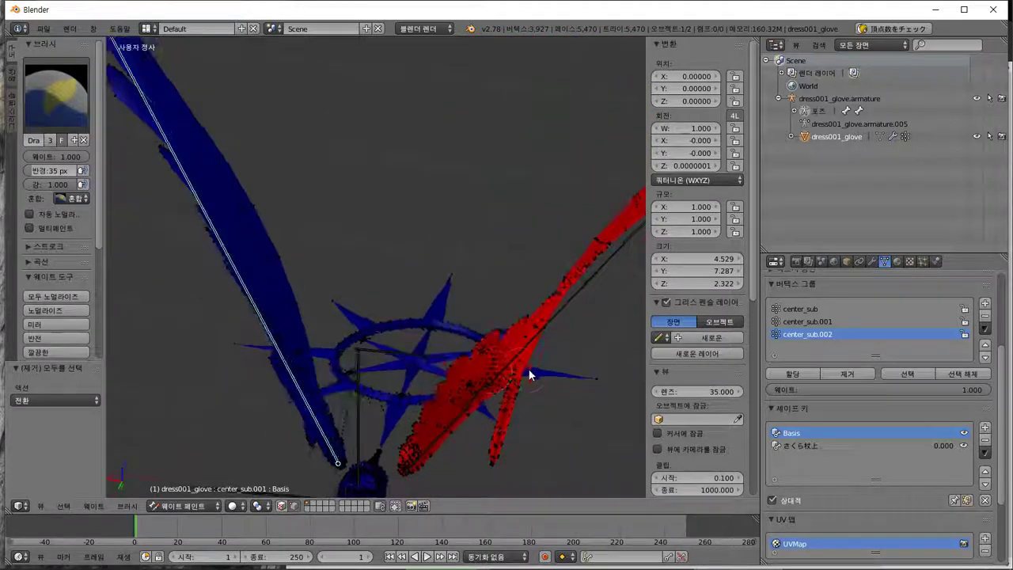
Return the mesh to Object Mode and test-rotate the center_sub.001 bone from two viewing angles, cancelling each rotation.
click(186, 506)
click(190, 491)
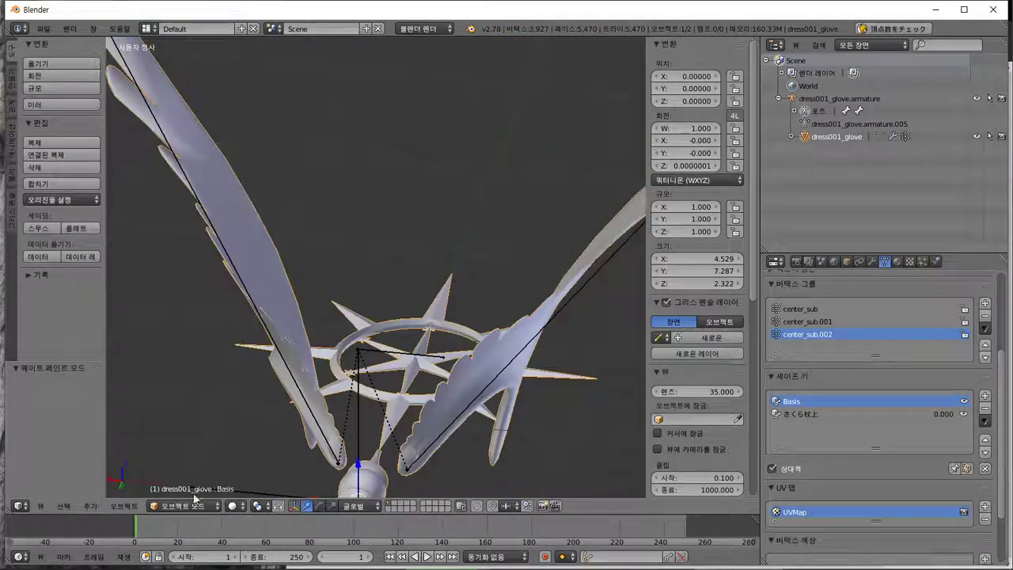
right_click(285, 371)
scroll(292, 370, down, 2)
key(r)
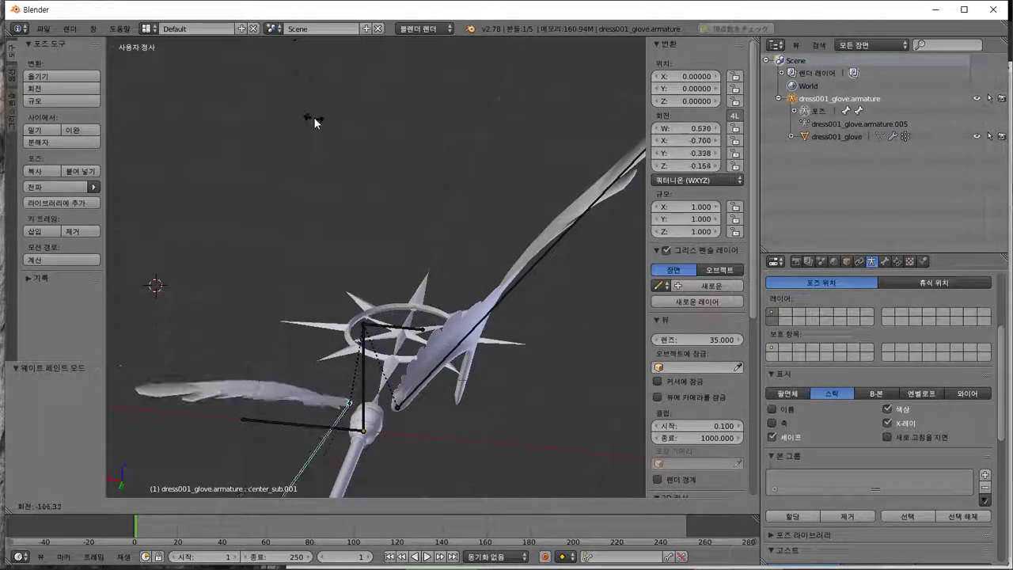
key(Escape)
scroll(313, 136, down, 4)
middle_drag(313, 136, 437, 150)
key(r)
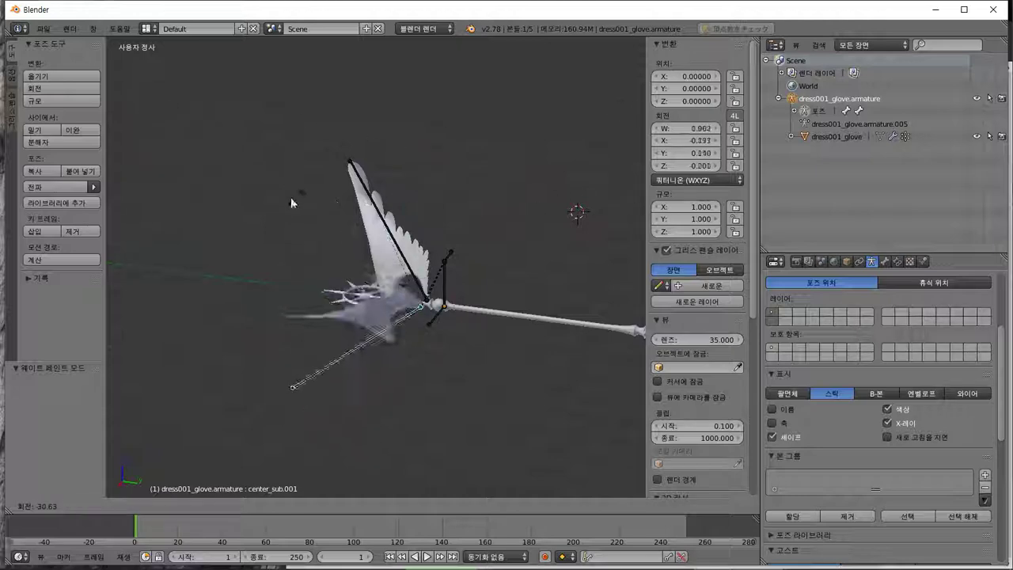
key(Escape)
Select the center_sub.002 bone, reselect the dress001_glove mesh and switch it to Weight Paint mode.
middle_drag(440, 218, 452, 256)
right_click(432, 261)
scroll(452, 256, up, 4)
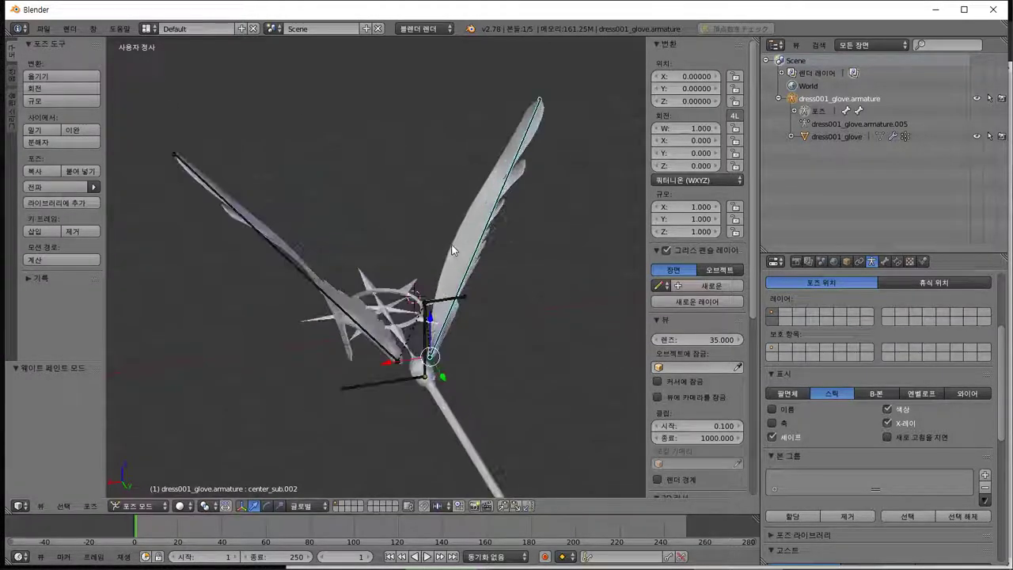
middle_drag(523, 242, 517, 244)
right_click(446, 244)
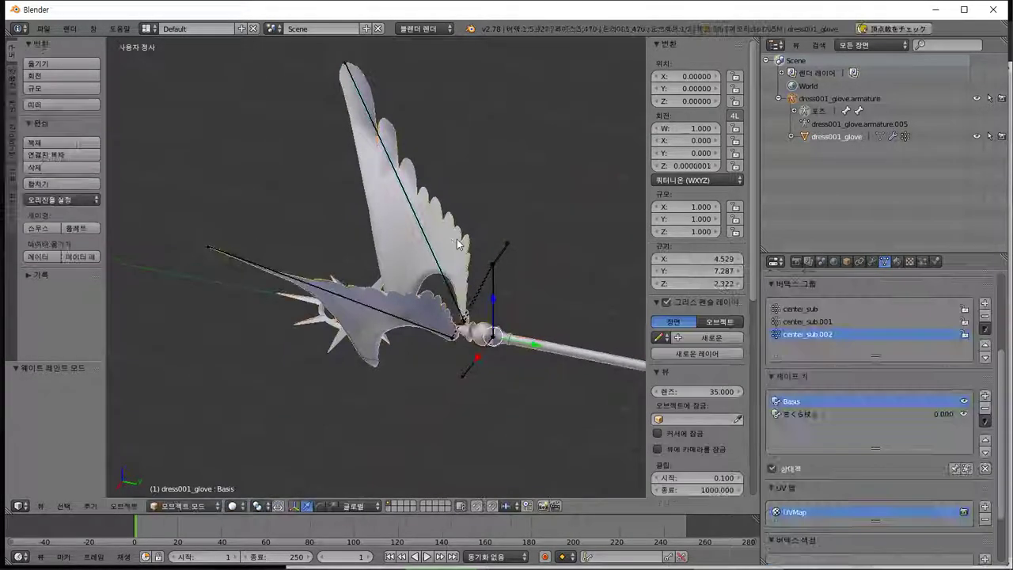
middle_drag(446, 245, 399, 247)
key(Tab)
key(Tab)
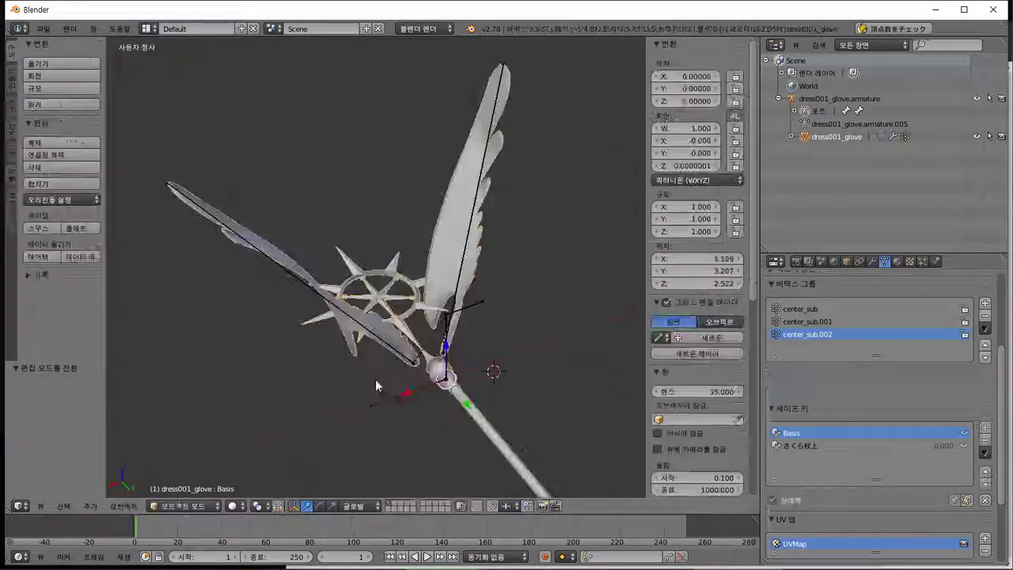
click(169, 514)
click(194, 432)
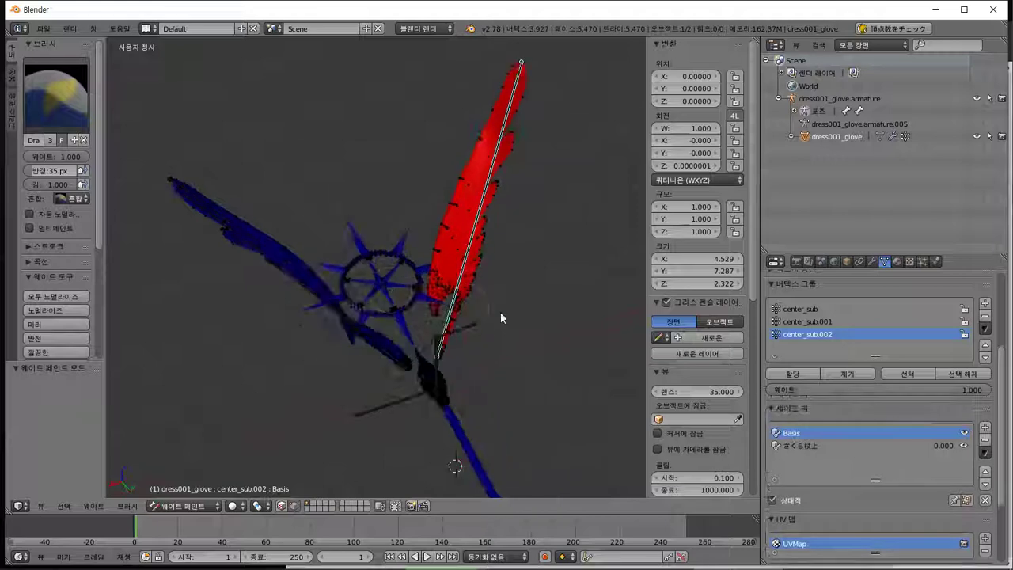
Select the vertices of the center_sub.001 and center_sub.002 groups and remove them from the center_sub group.
click(823, 310)
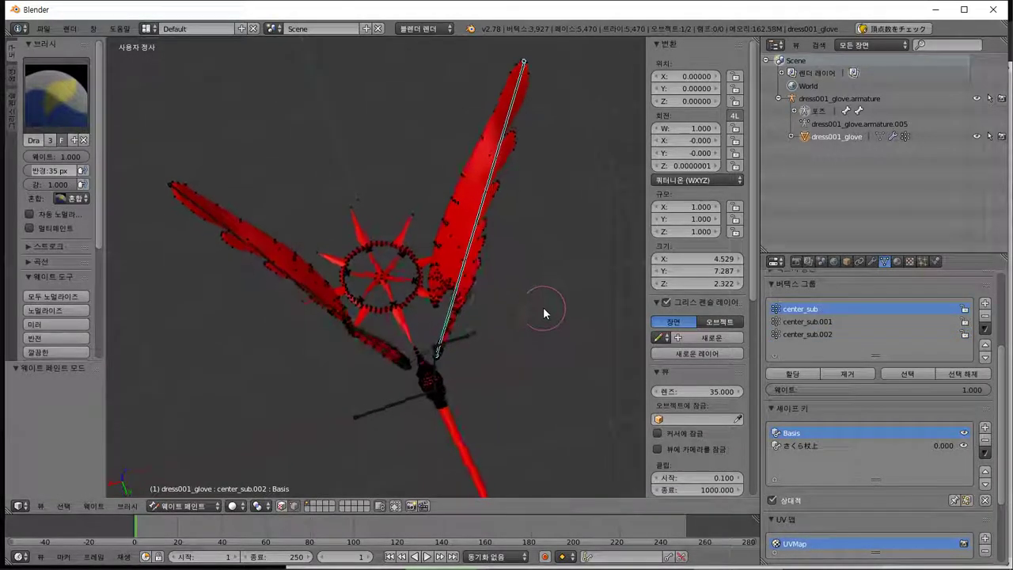
click(815, 322)
click(911, 373)
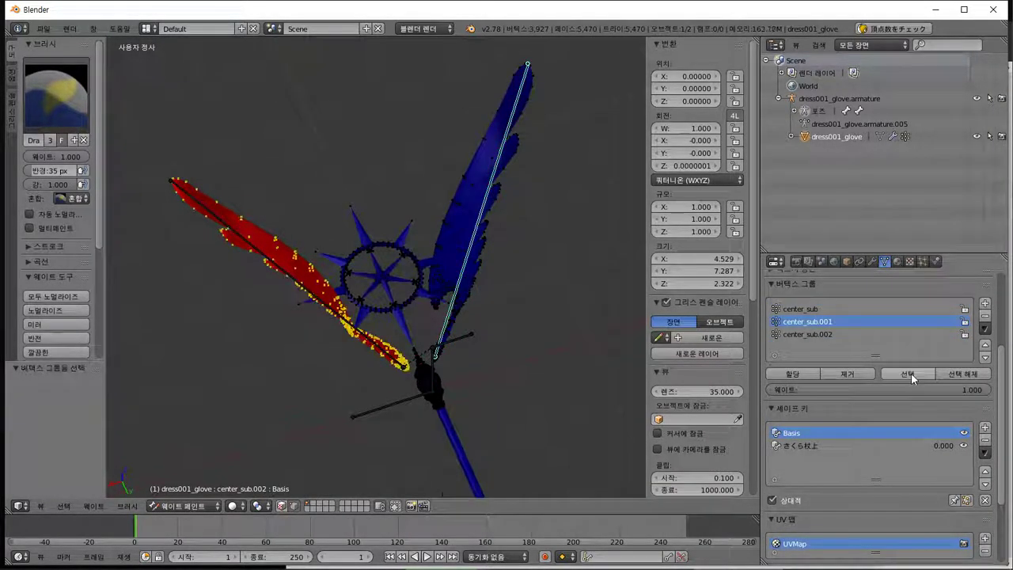
click(831, 334)
click(807, 311)
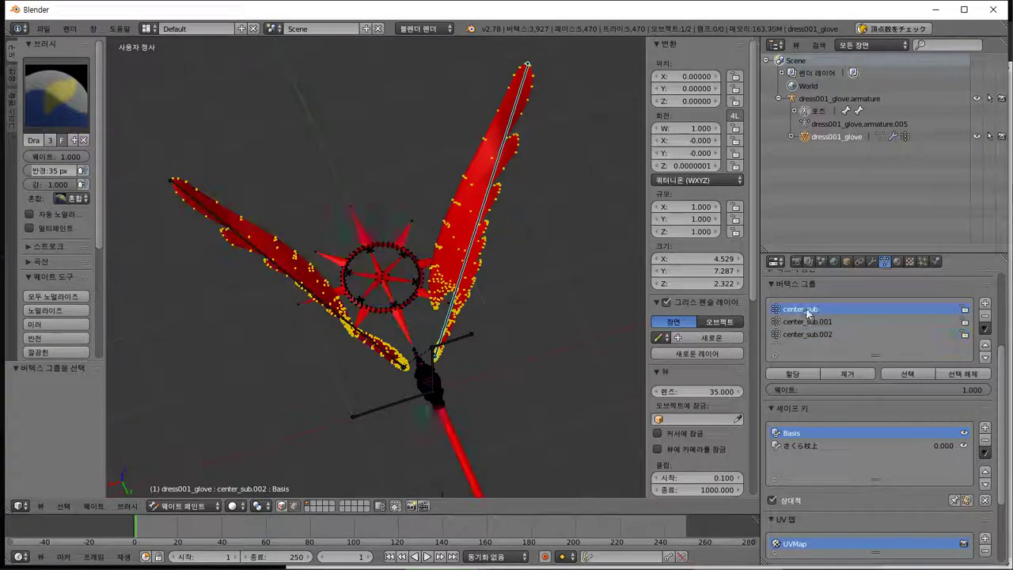
click(867, 375)
Switch the mesh to Object Mode and test-rotate the center_sub.002 bone to check its wing's deformation, cancelling each rotation.
middle_drag(492, 342, 451, 285)
key(Tab)
key(Tab)
click(175, 504)
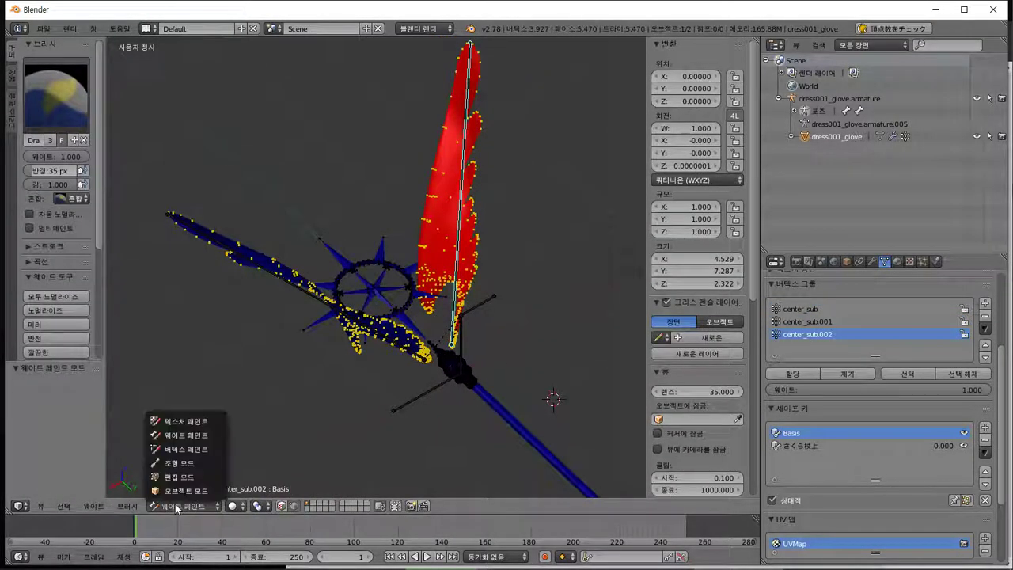
click(181, 490)
middle_drag(427, 365, 472, 325)
right_click(449, 242)
key(r)
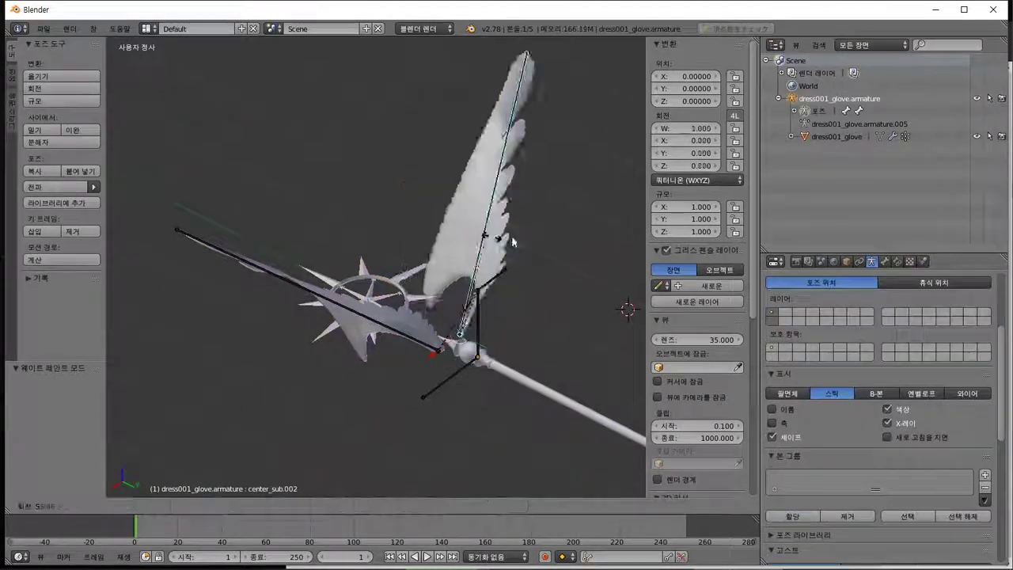
key(Escape)
scroll(377, 304, up, 4)
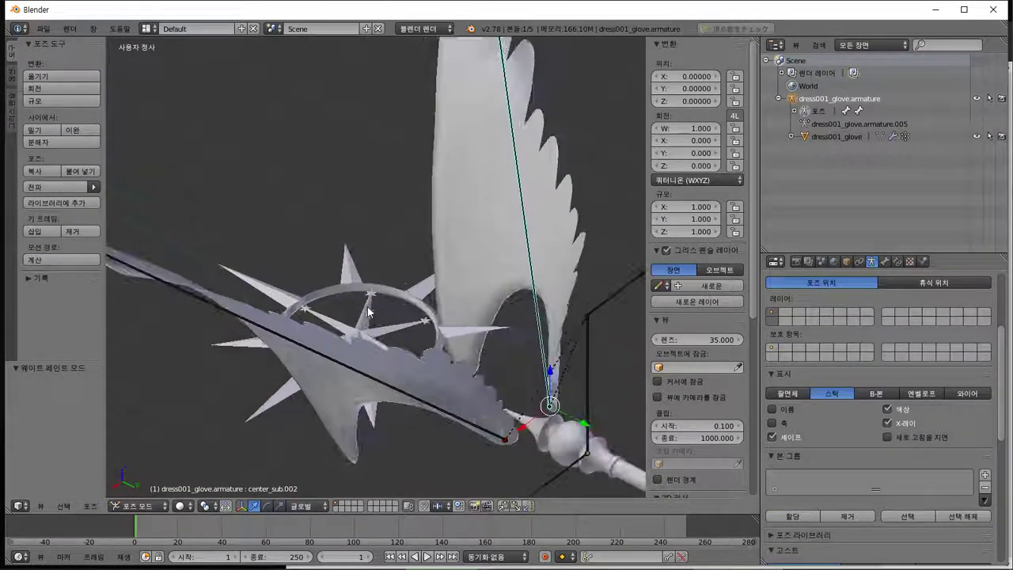
key(r)
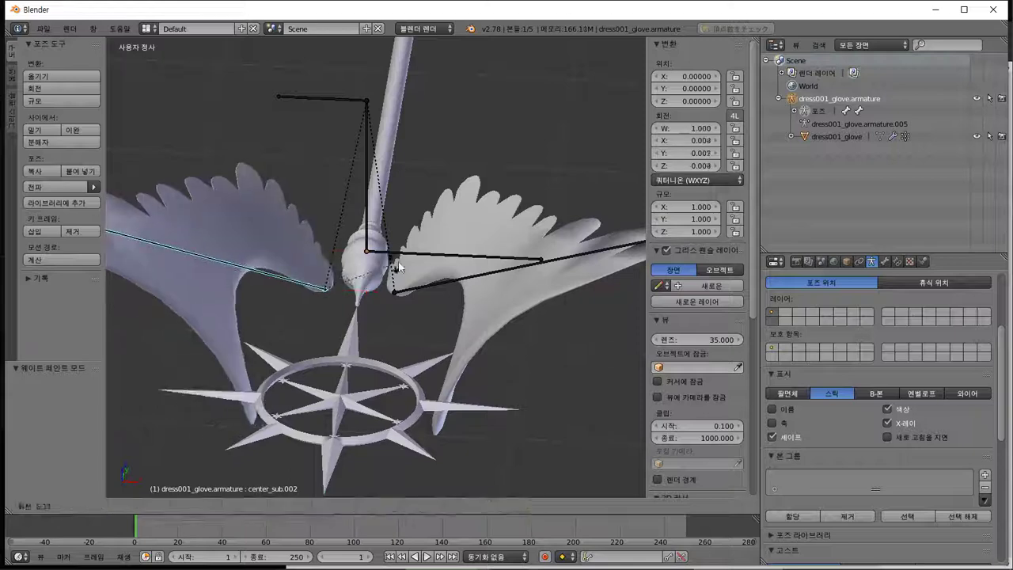
key(Escape)
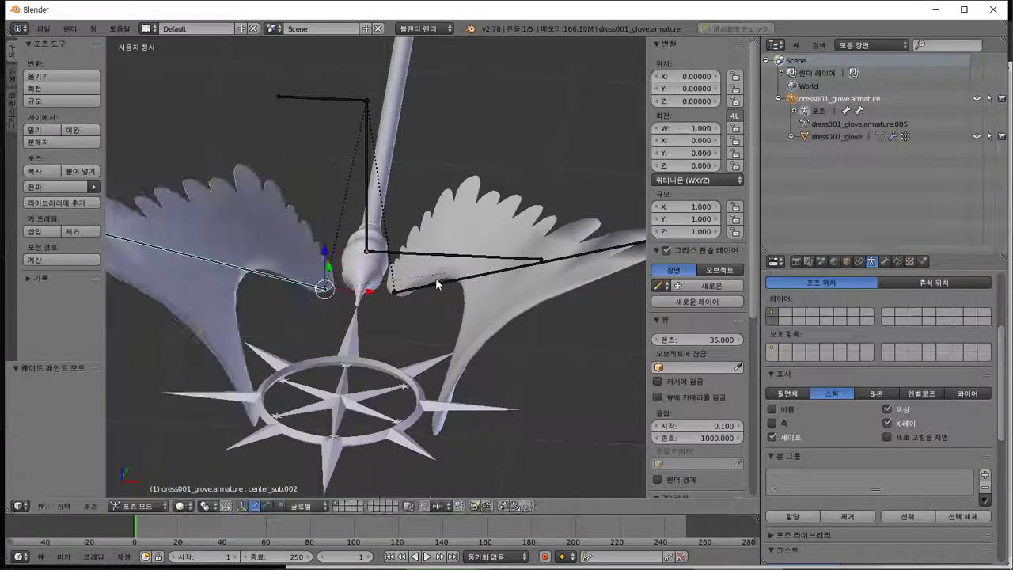
Select the center_sub.001 bone and test-rotate it to check its wing's deformation, cancelling the rotation.
shift+middle_drag(265, 403, 341, 411)
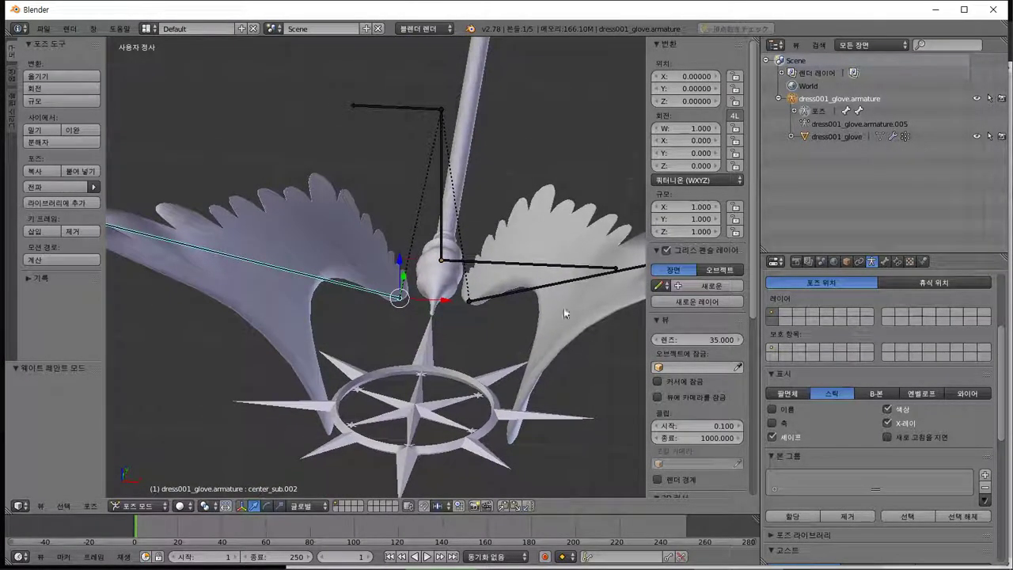
right_click(535, 279)
right_click(540, 287)
key(r)
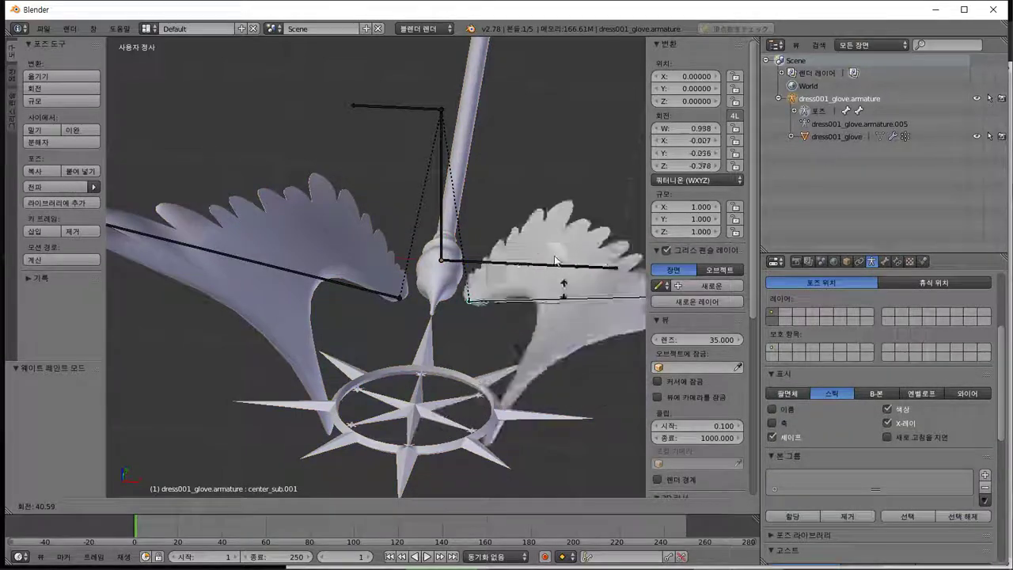
key(Escape)
Reselect the dress001_glove mesh, make center_sub.001 the active vertex group and switch to Weight Paint mode.
right_click(362, 406)
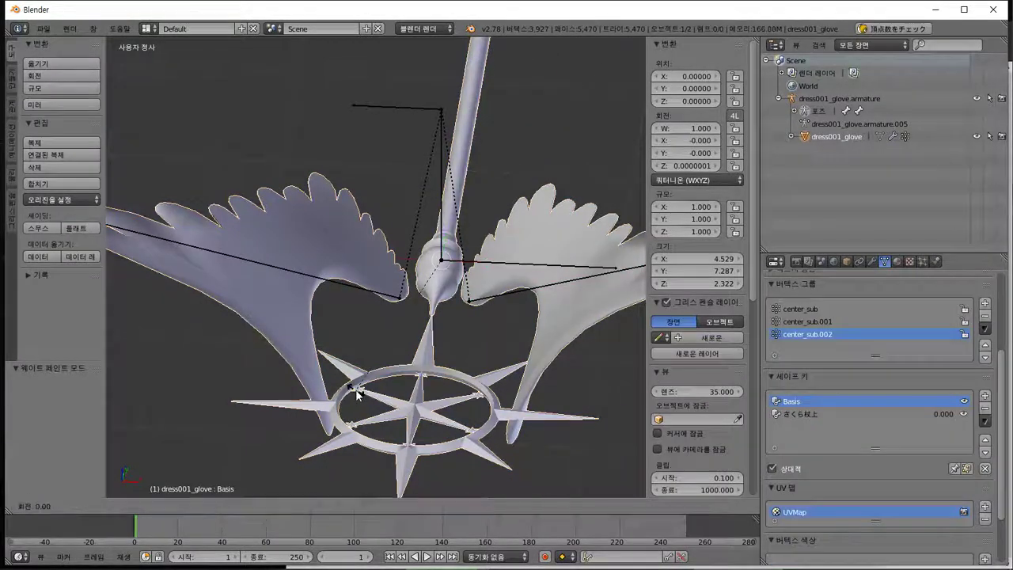
key(ctrl+Tab)
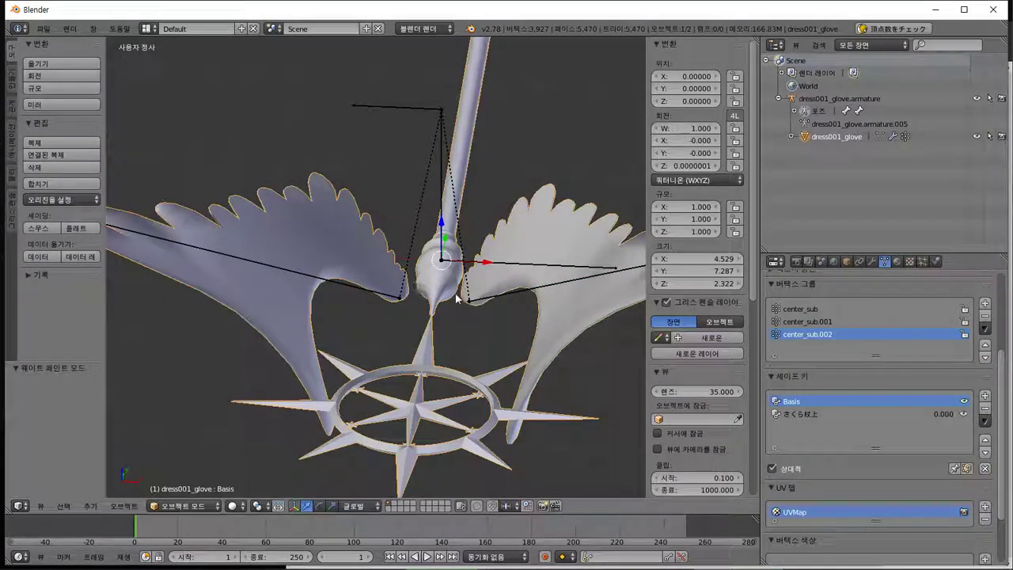
click(803, 321)
click(183, 506)
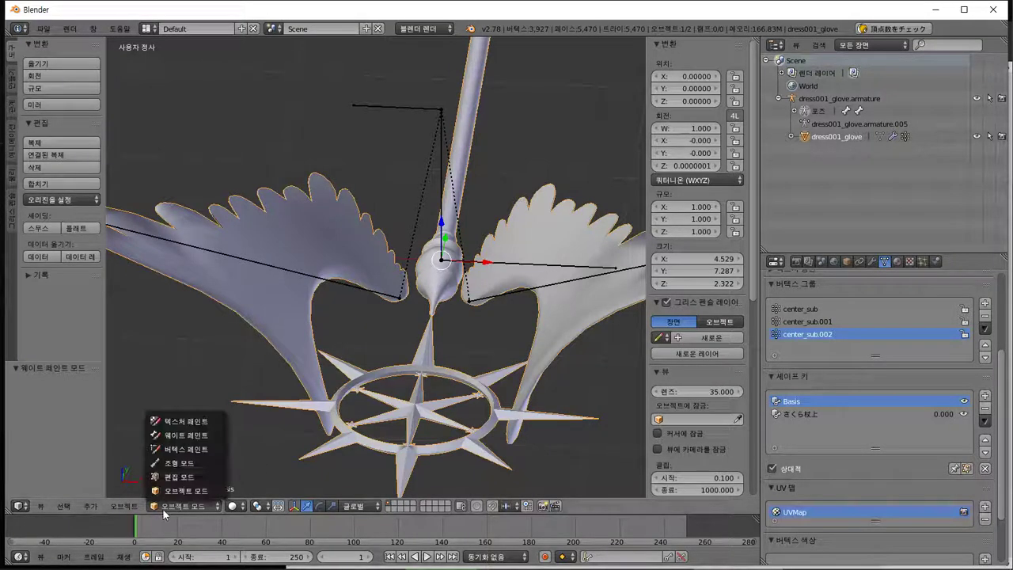
click(192, 438)
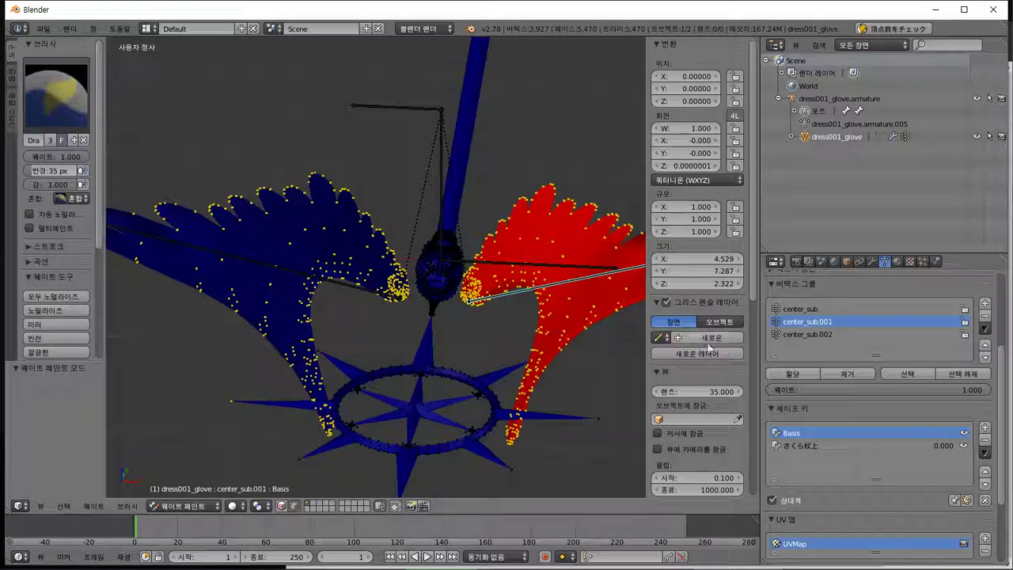
Check the vertices of the center_sub.001 and center_sub.002 groups in turn, clear the selection and display the center_sub weights.
key(a)
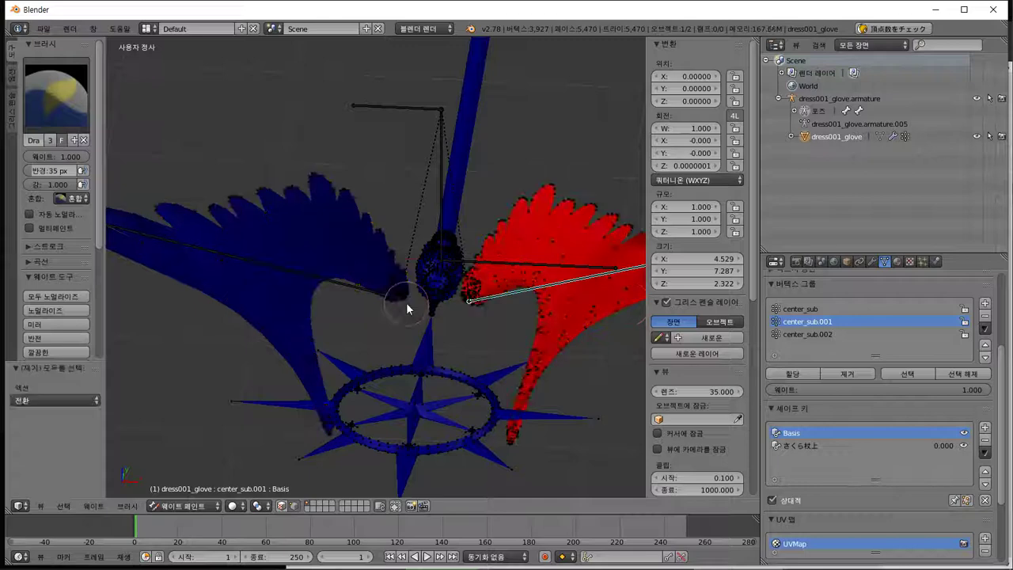
click(909, 373)
key(a)
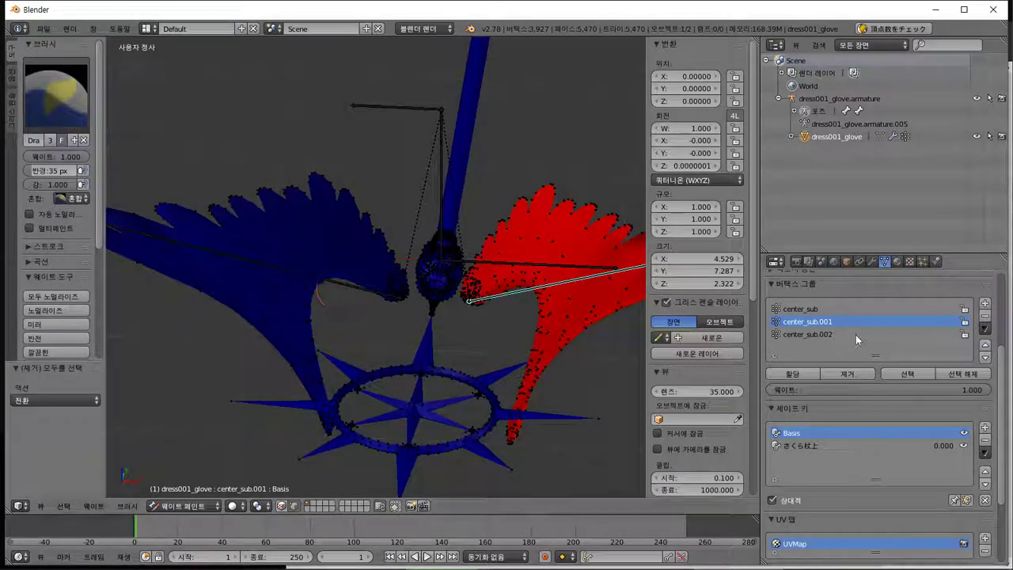
click(855, 334)
click(909, 374)
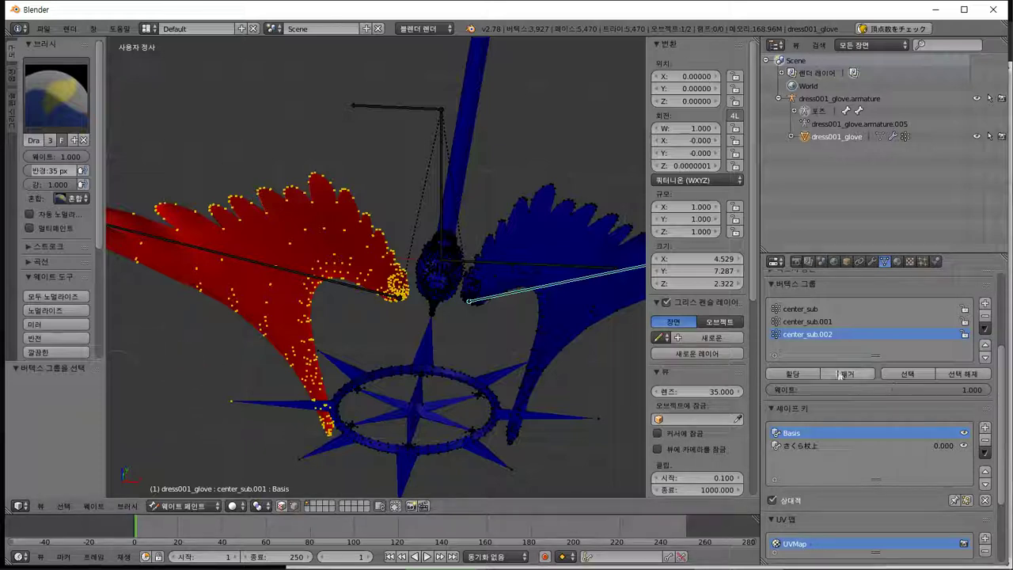
key(a)
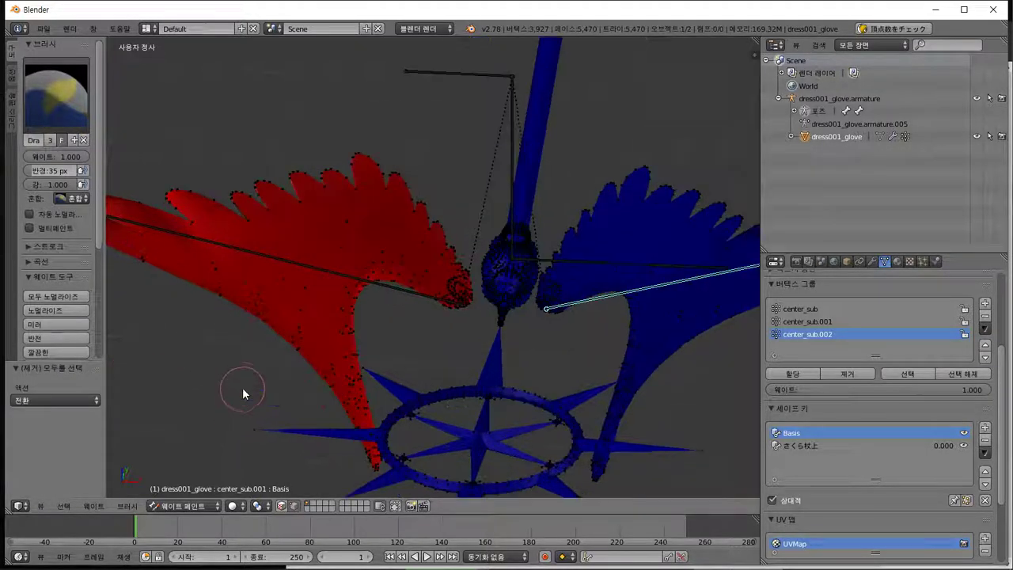
right_click(244, 387)
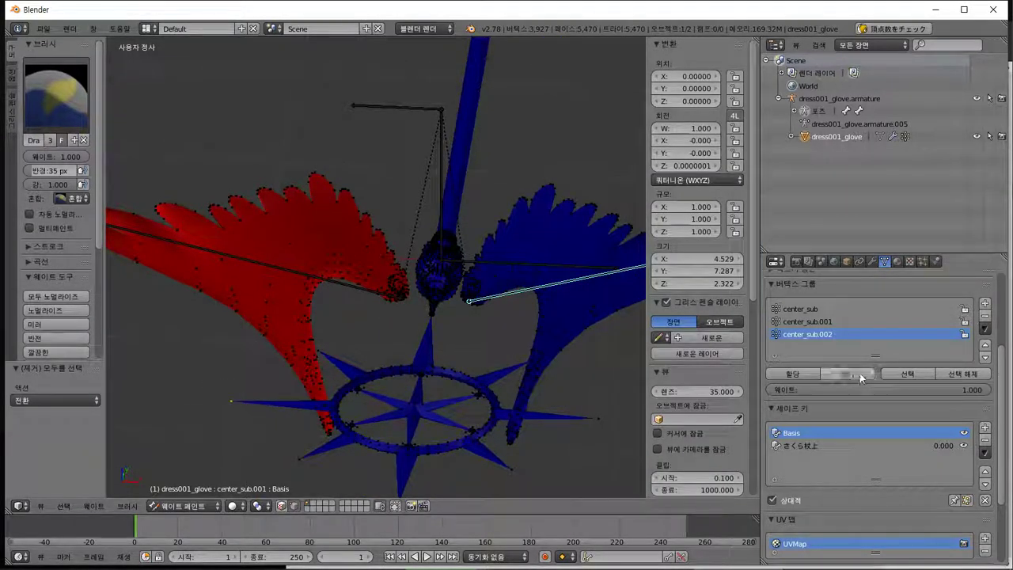
click(824, 309)
click(806, 374)
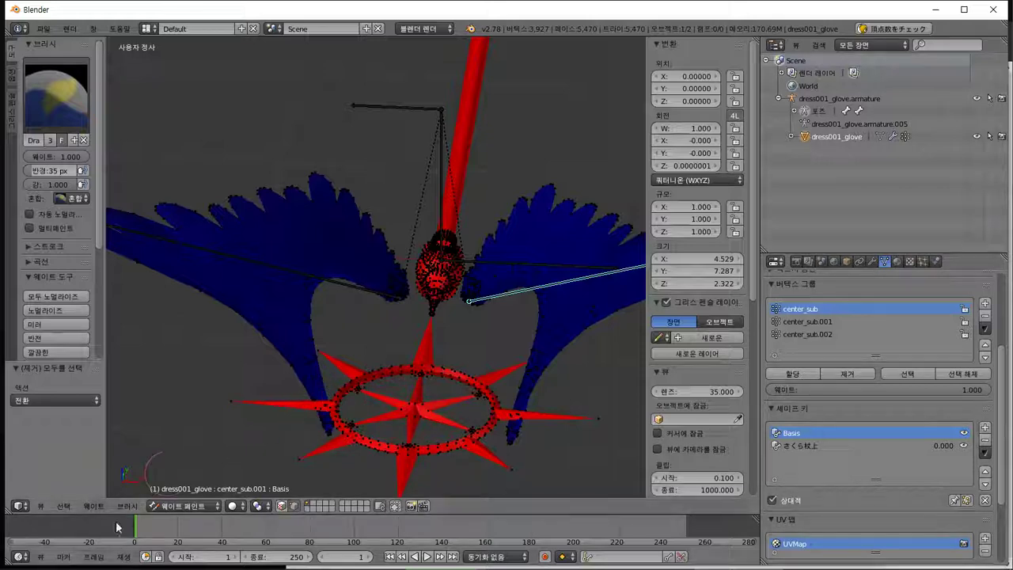
Return the mesh to Object Mode and test-rotate the center_sub.002 and center_sub.001 bones in turn, cancelling each rotation.
click(158, 506)
click(158, 488)
scroll(301, 454, down, 1)
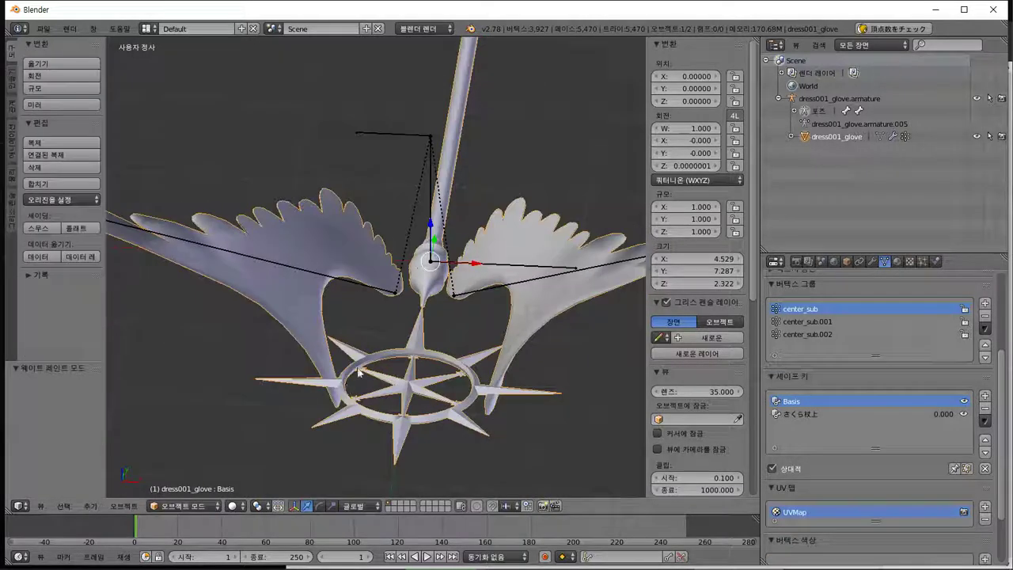
right_click(349, 280)
key(r)
right_click(397, 284)
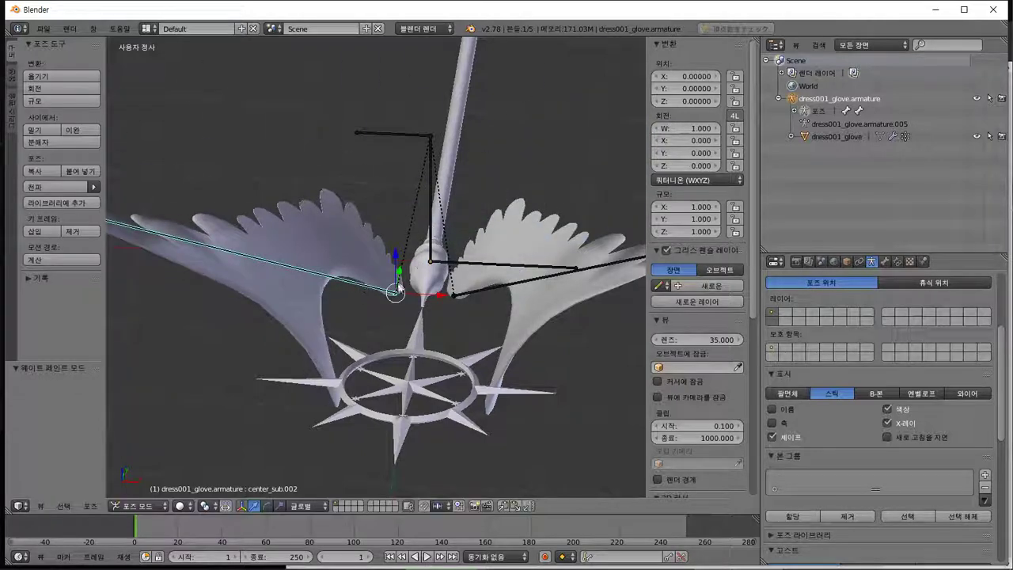
right_click(491, 295)
key(r)
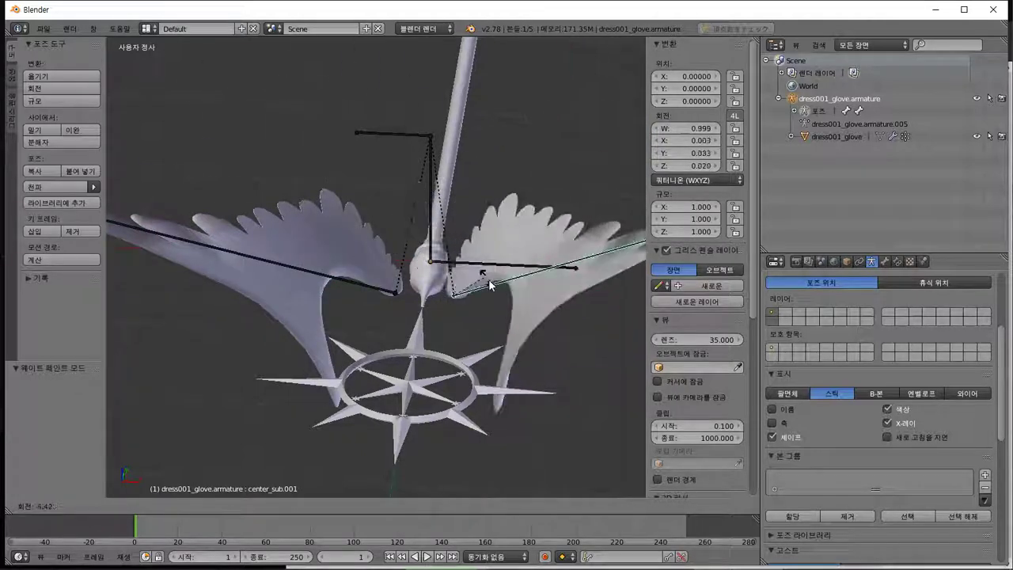
right_click(514, 334)
Select all bones of the staff armature in Pose Mode.
middle_drag(514, 335, 353, 341)
scroll(309, 336, down, 4)
scroll(356, 341, up, 3)
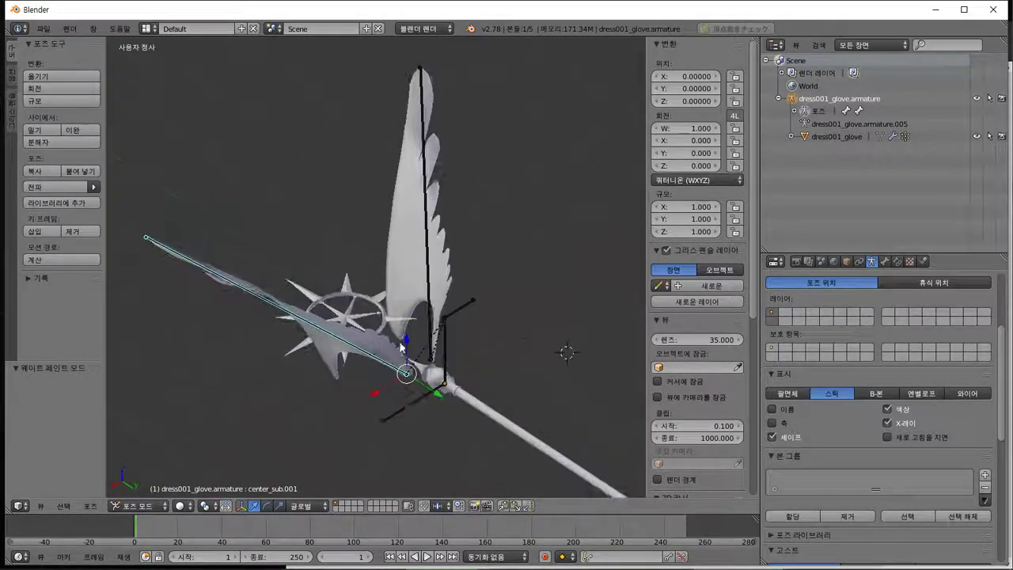
shift+middle_drag(444, 346, 383, 326)
scroll(383, 326, down, 2)
scroll(383, 326, up, 1)
key(Tab)
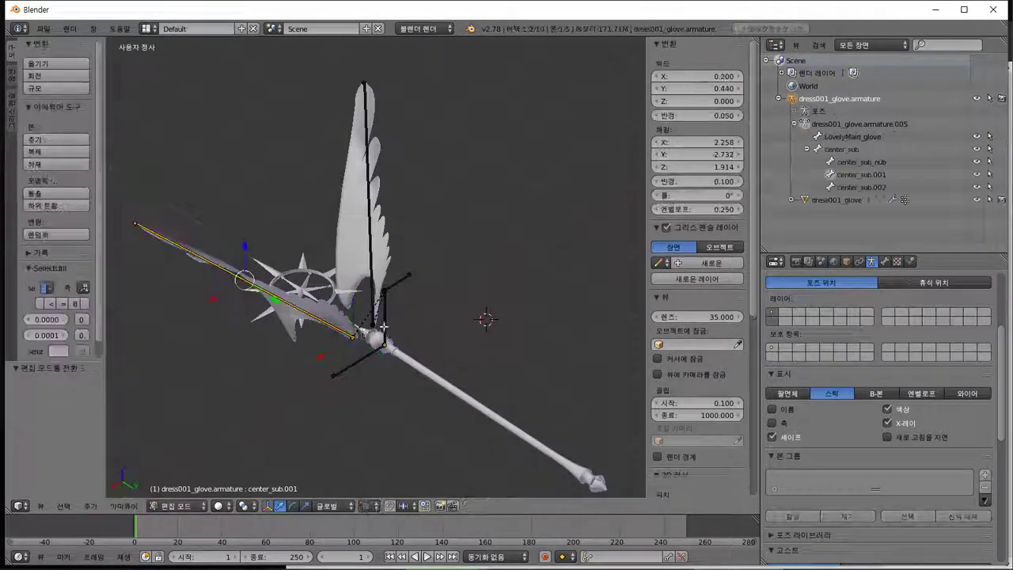
key(Tab)
key(Tab)
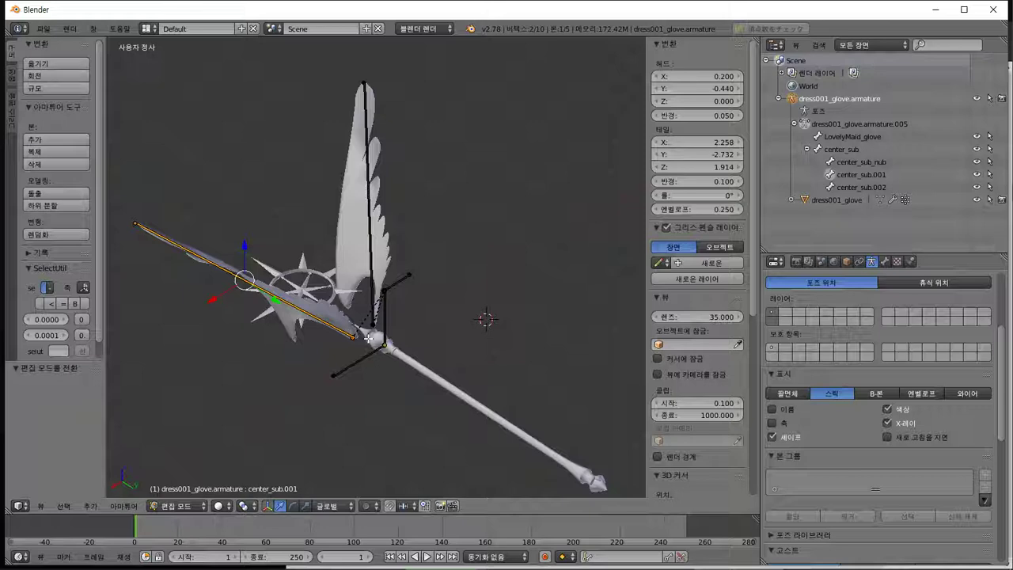
key(Tab)
key(a)
key(a)
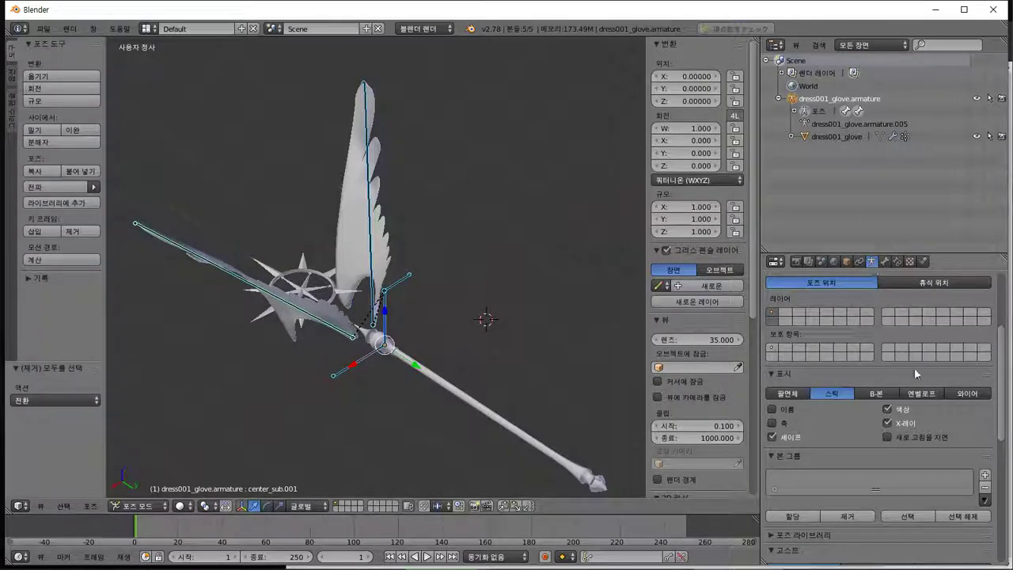
Import BoneData into the armature with base bone LovelyMaid_glove and scale 5.0, and check the resulting custom properties.
scroll(882, 360, up, 3)
click(890, 293)
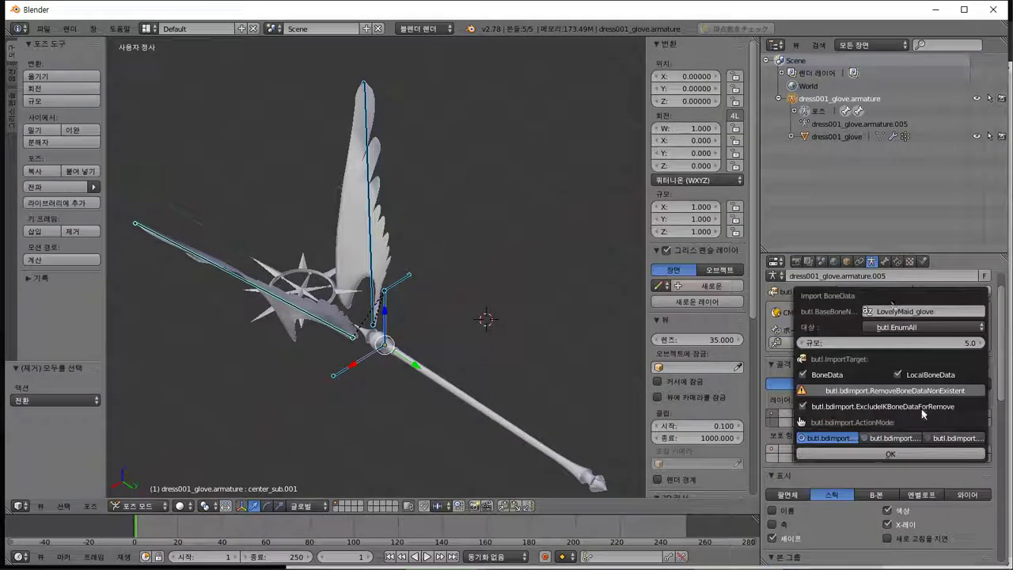
click(891, 453)
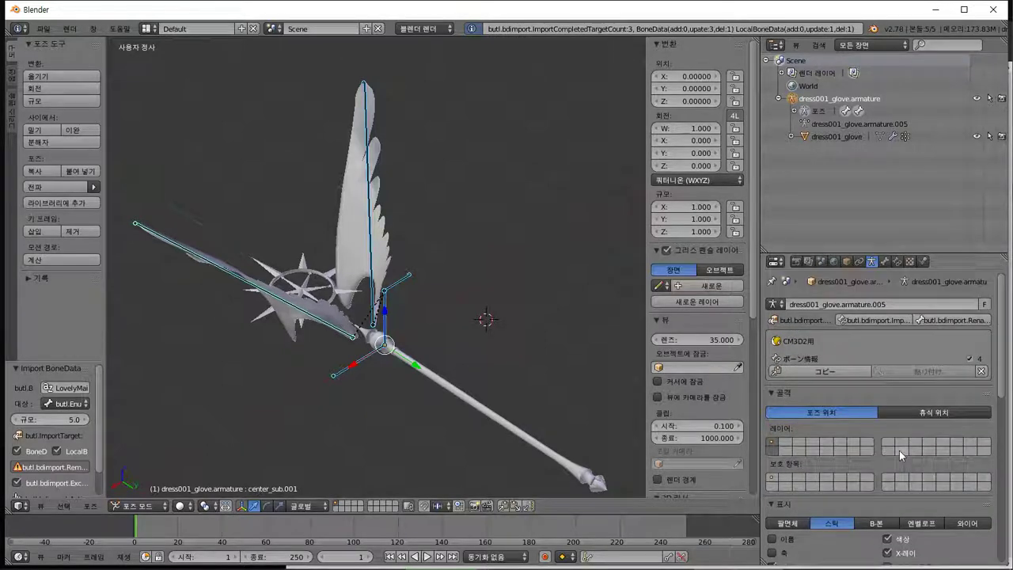
scroll(888, 421, down, 15)
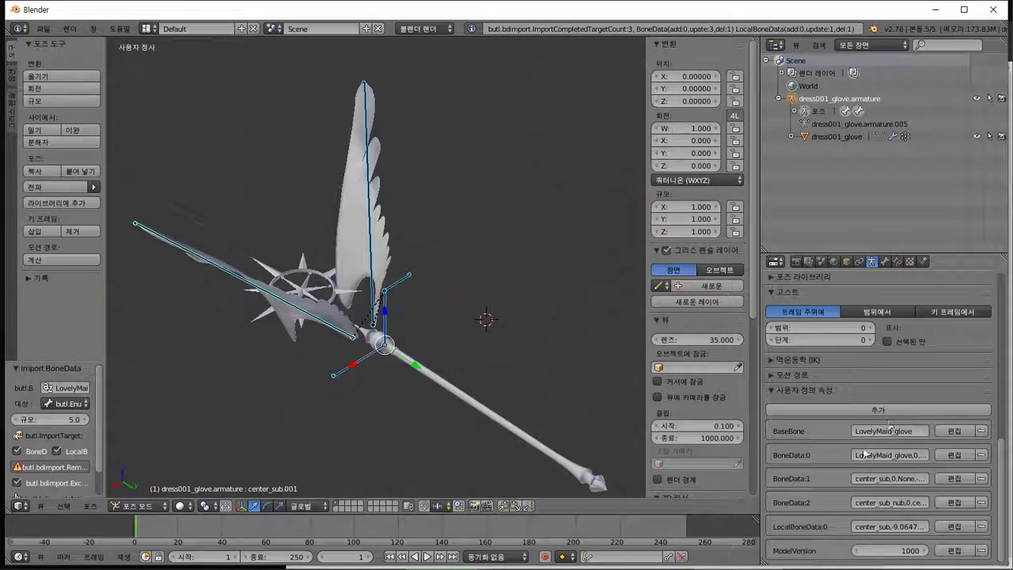
scroll(863, 452, up, 15)
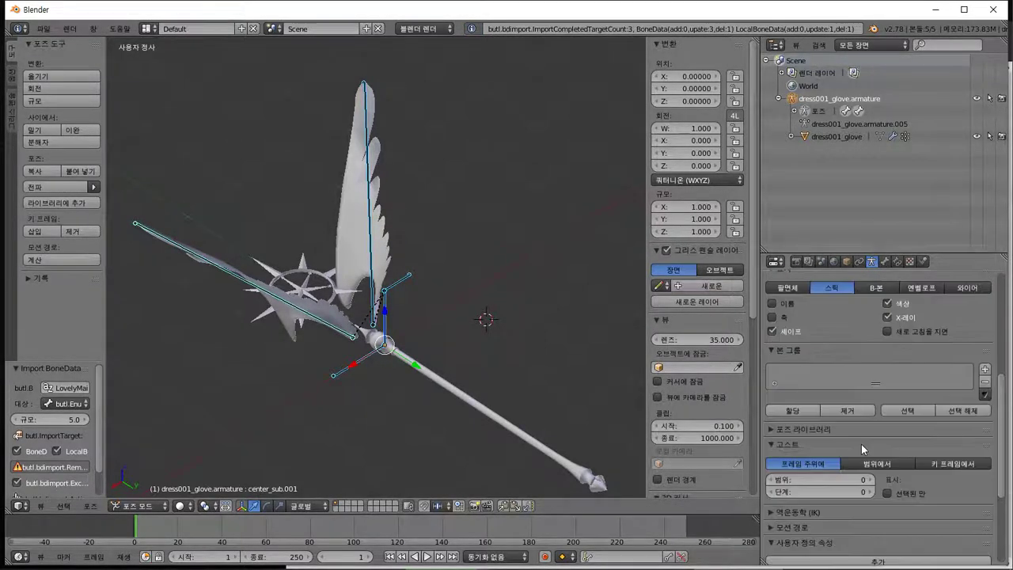
Apply LovelyMaid_glove as the base bone name and run the BoneData import again with target butl.EnumAll and scale 5.0.
click(928, 321)
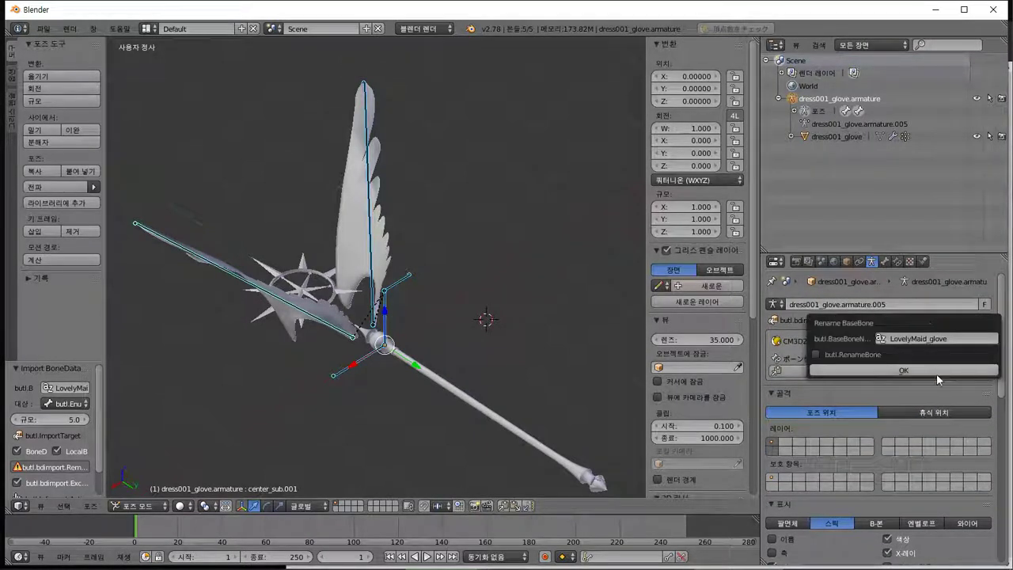
click(929, 372)
click(884, 321)
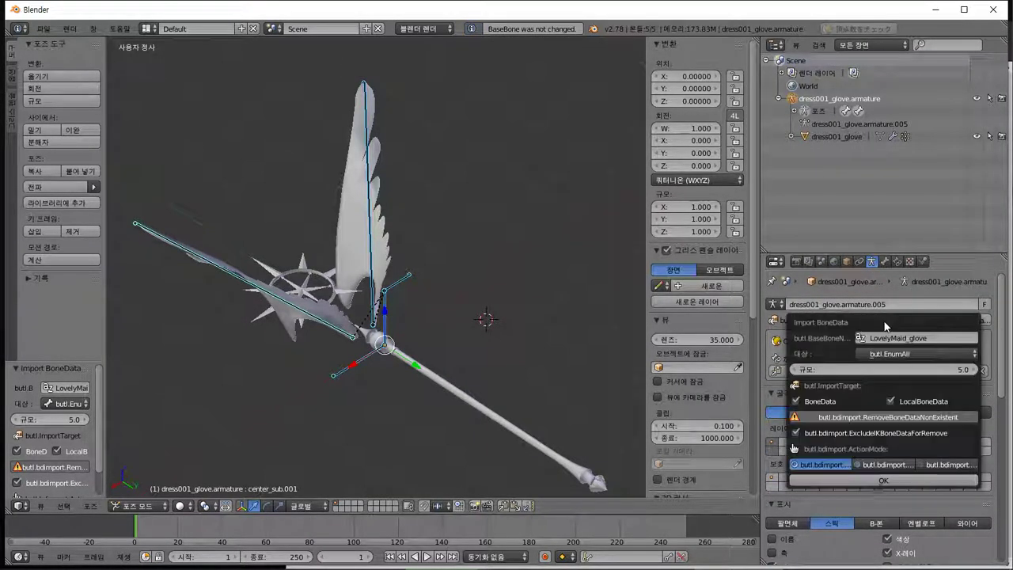
click(894, 353)
click(894, 349)
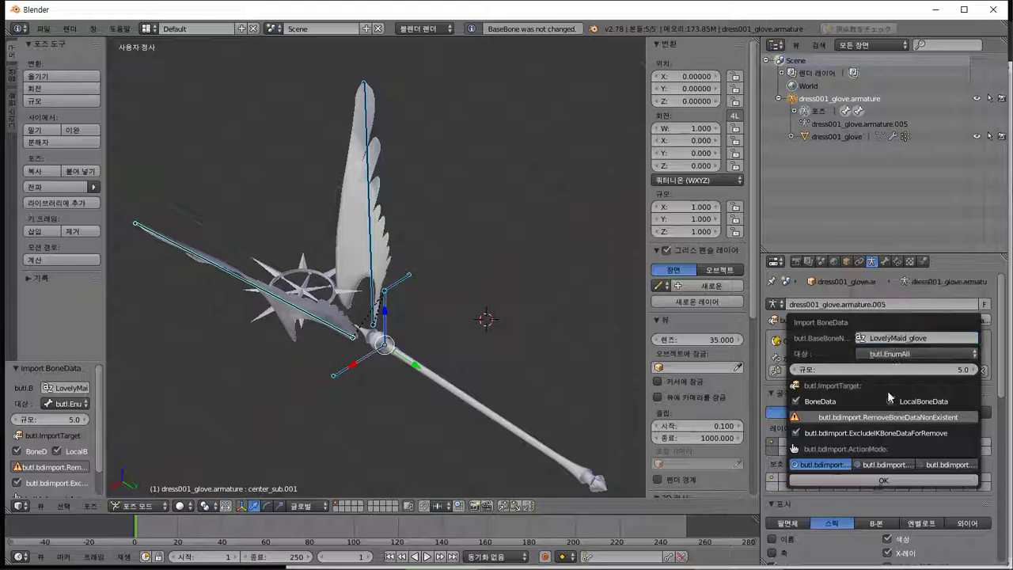
click(883, 418)
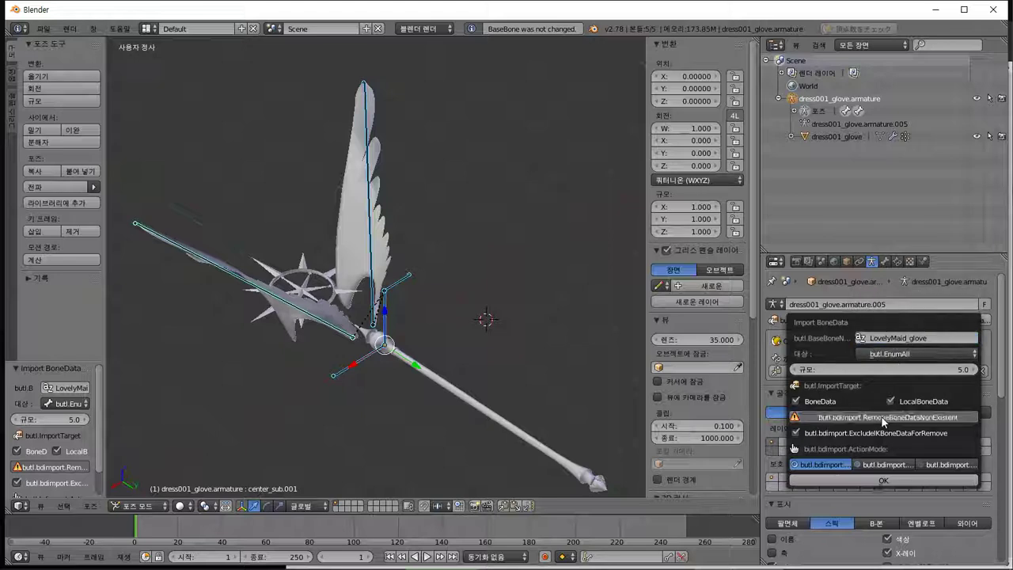
click(872, 480)
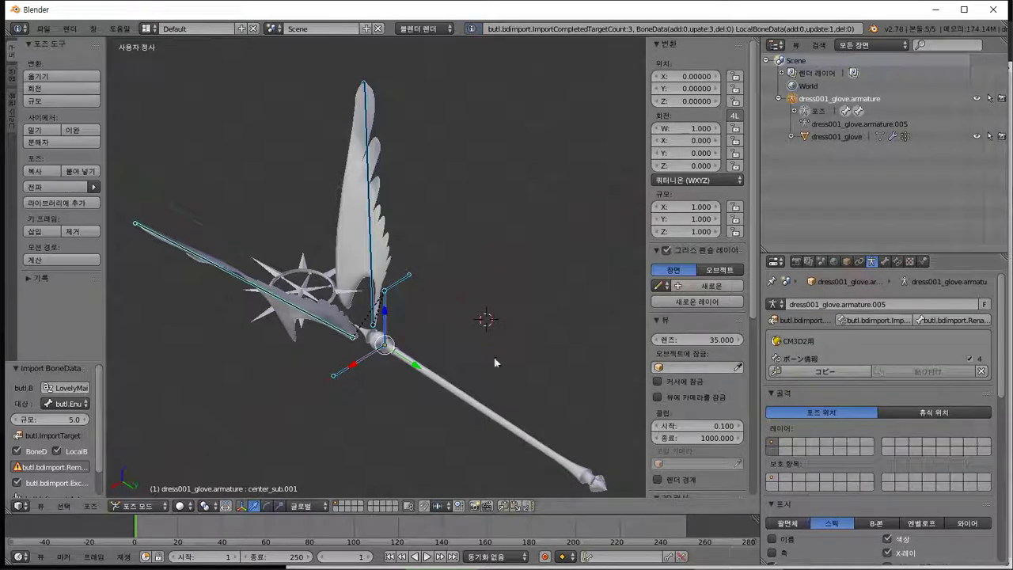
Switch the armature to Edit Mode and copy its bone information to the clipboard.
key(Tab)
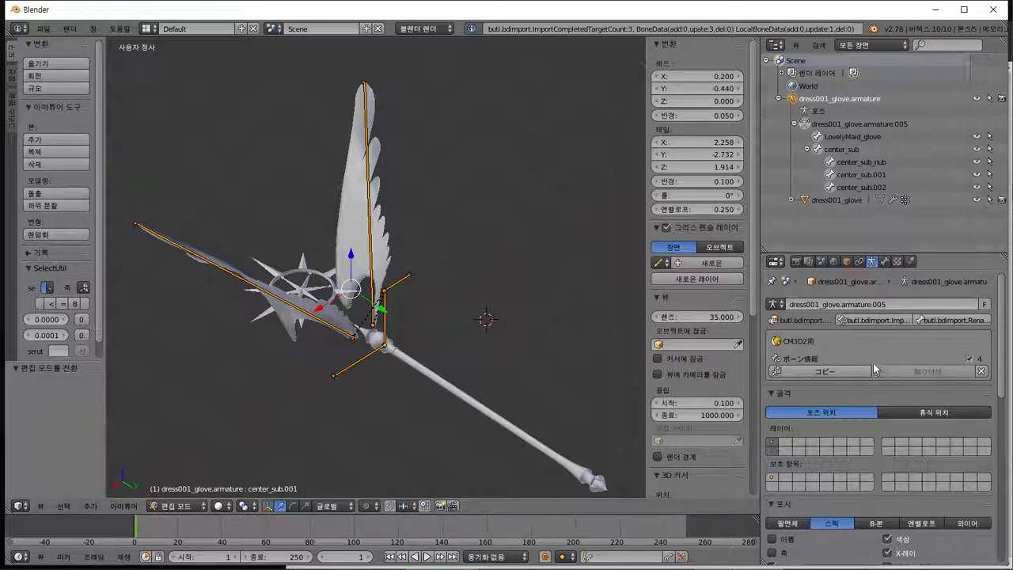
click(829, 377)
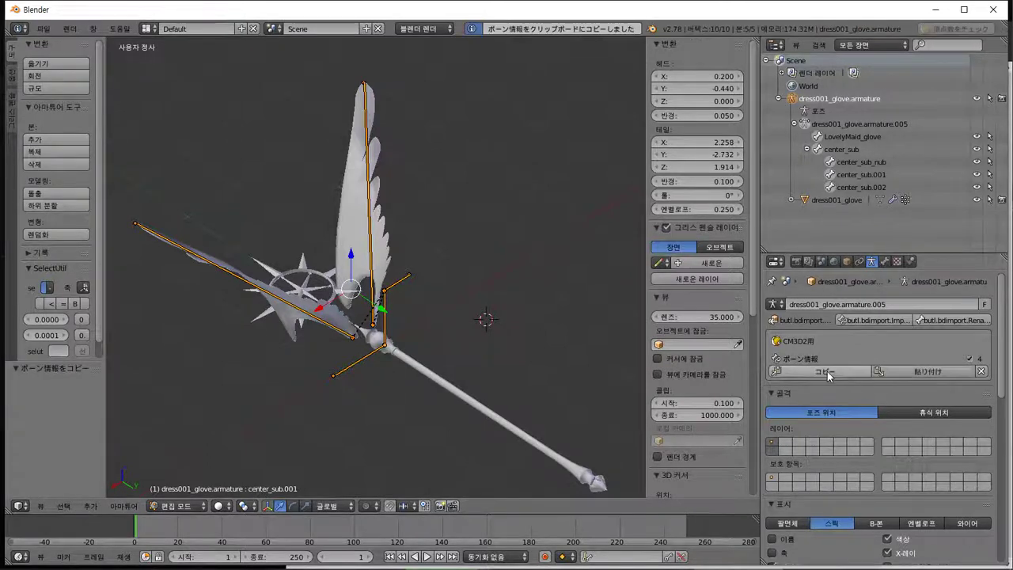
click(879, 322)
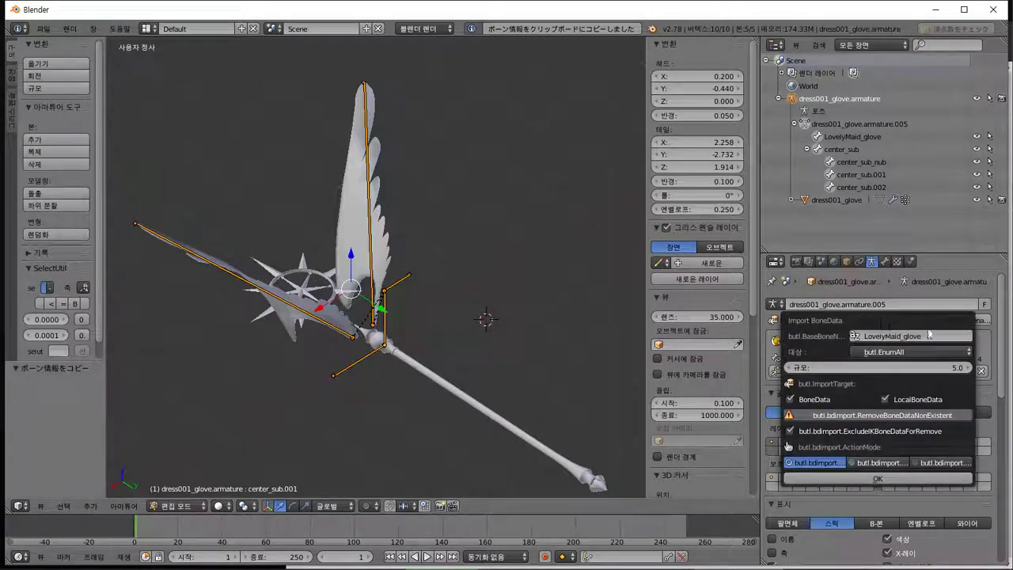
Import BoneData with center_sub as the base bone name and scale 5.0, and check the armature's BoneData and LocalBoneData properties.
double_click(845, 149)
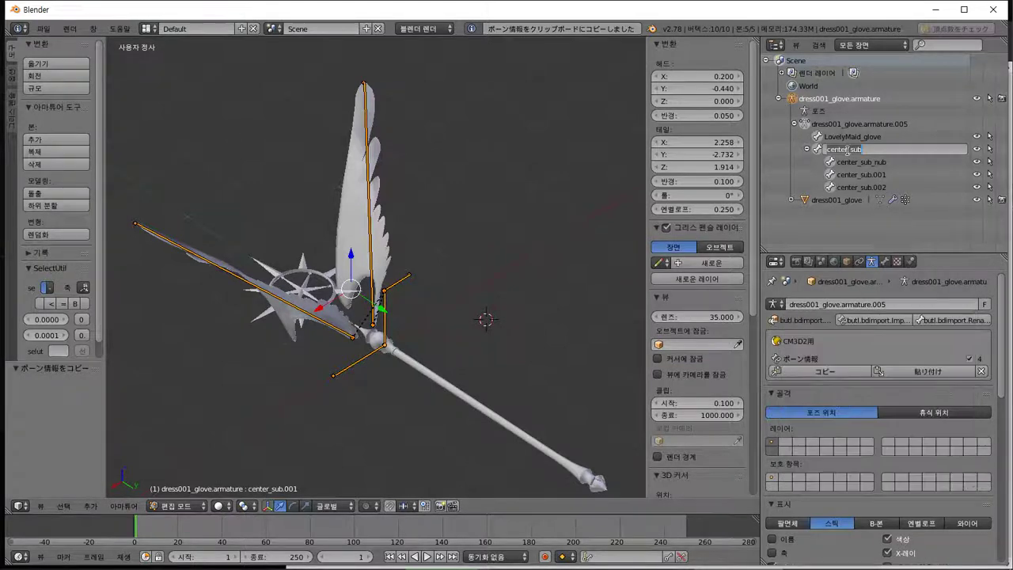
key(Return)
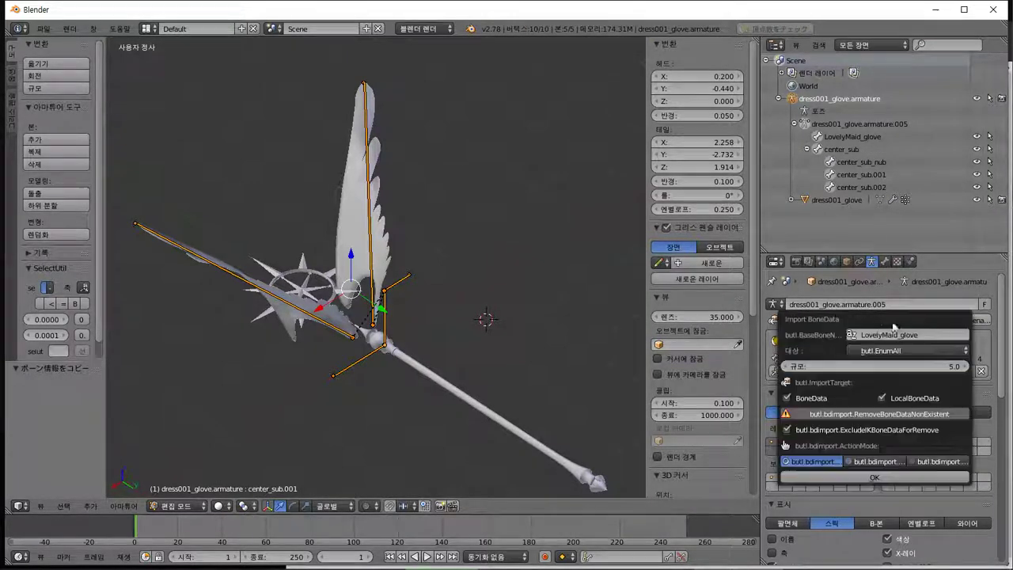
click(879, 319)
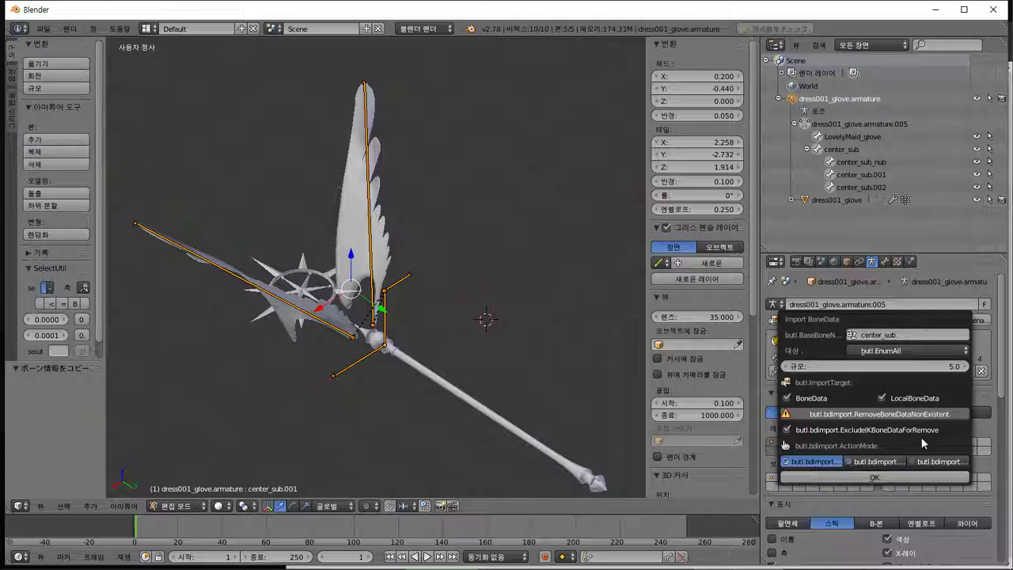
click(857, 477)
scroll(879, 444, down, 4)
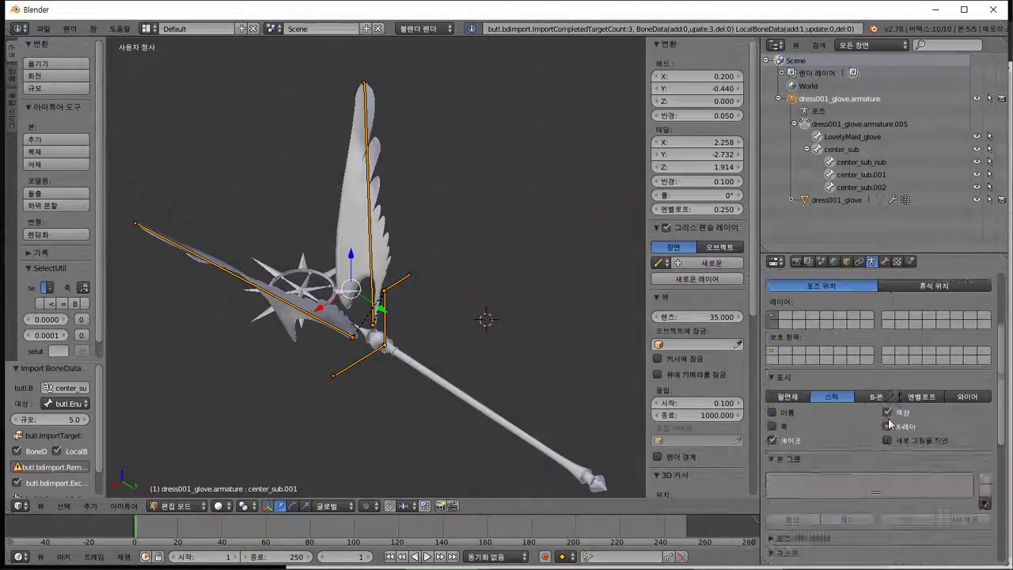
scroll(888, 425, down, 8)
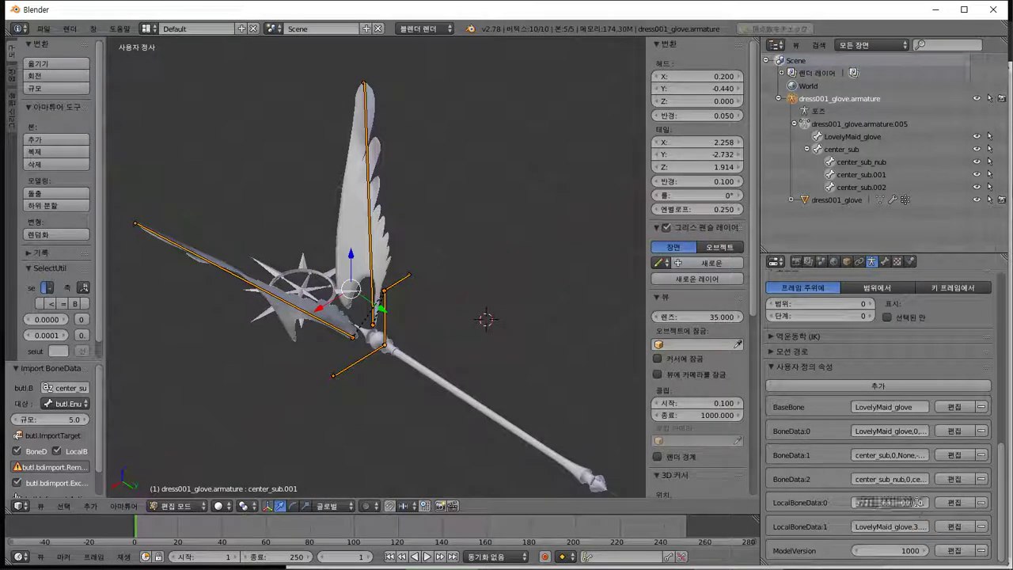
click(917, 483)
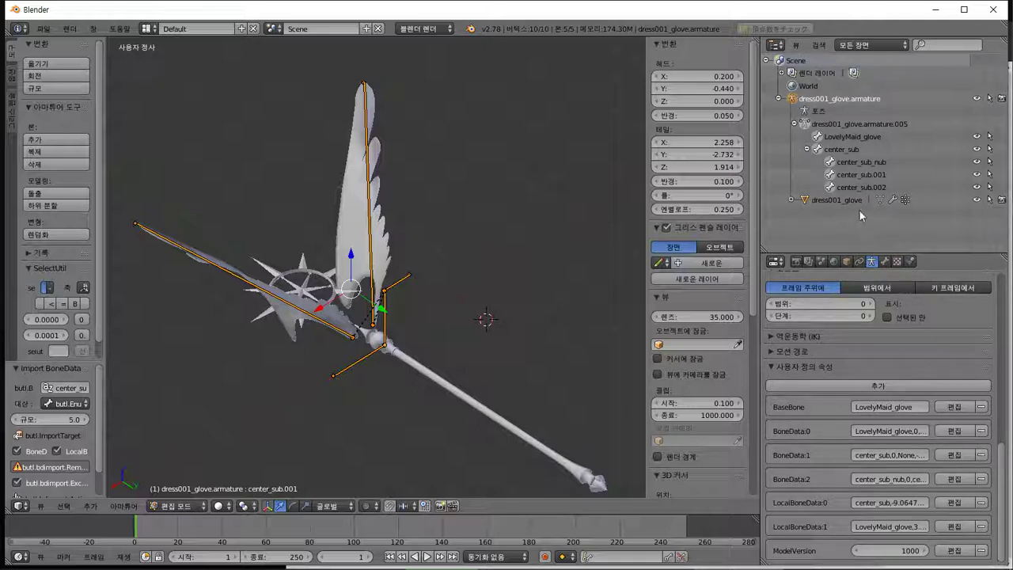
Select center_sub, center_sub_nub and center_sub.001 in turn to examine the bone hierarchy, ending on center_sub.
click(849, 148)
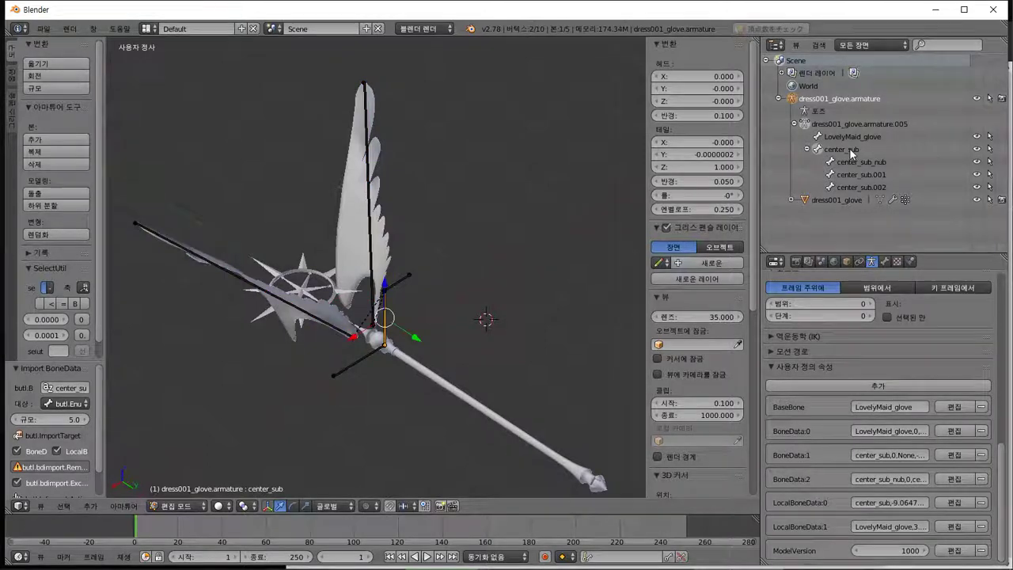
middle_drag(482, 201, 455, 211)
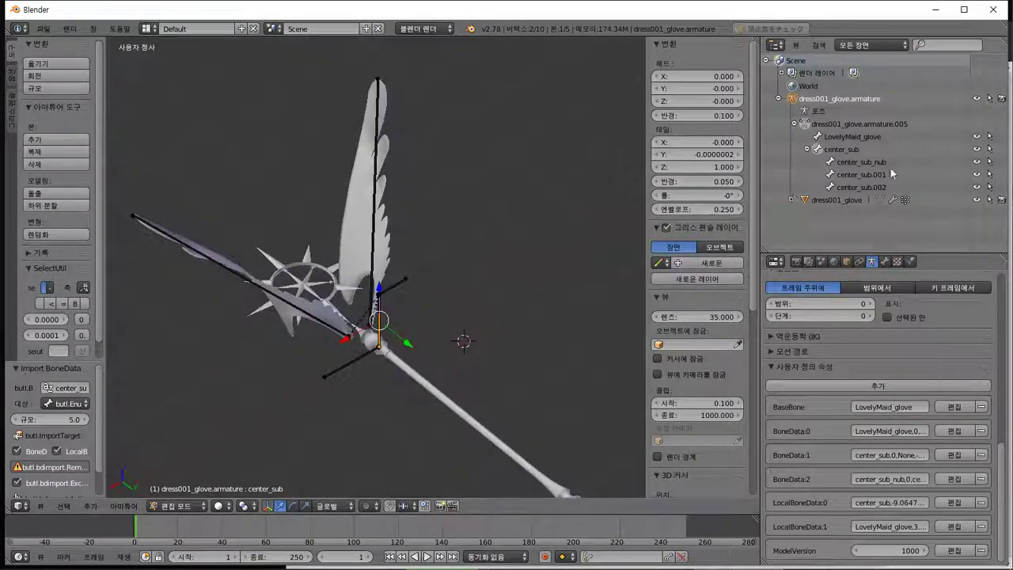
click(866, 163)
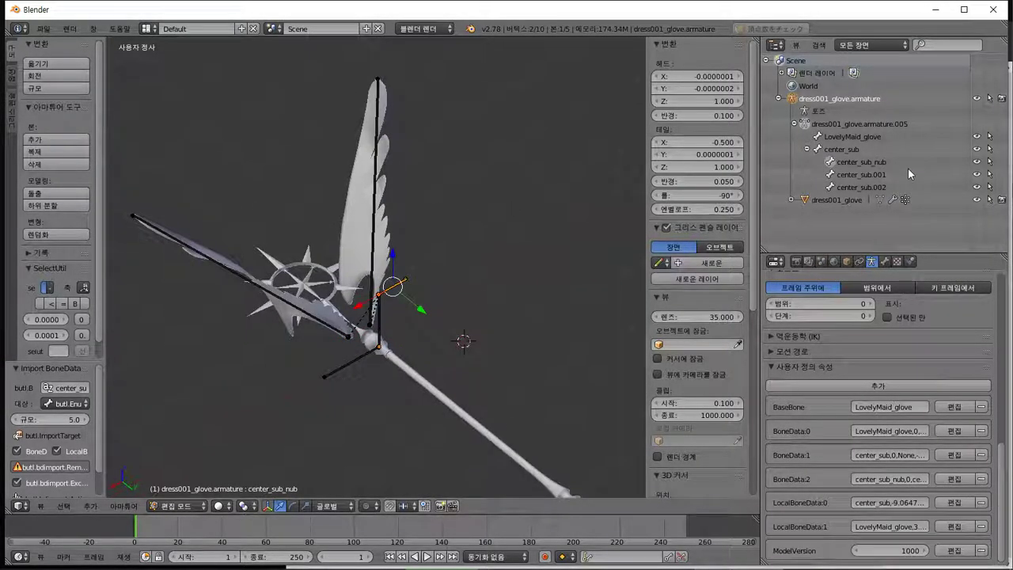
click(857, 176)
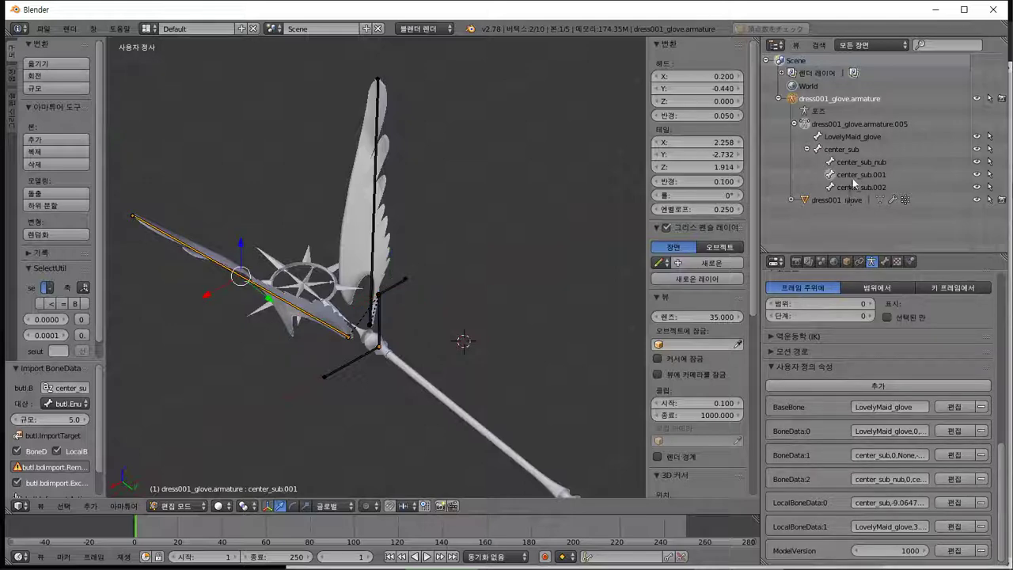
click(832, 152)
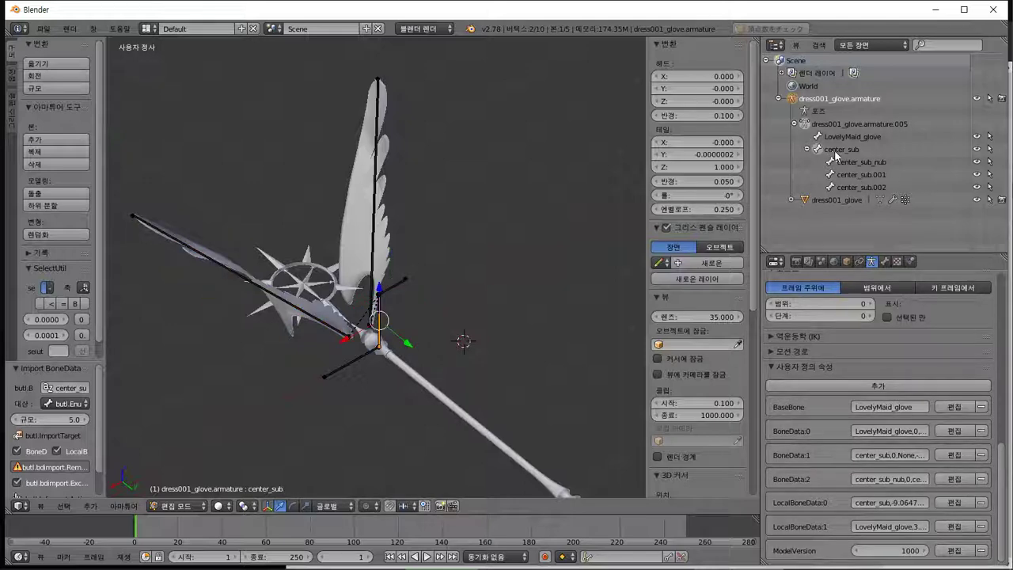
Rename the bone center_sub.001 as center_a1 and the bone center_sub.002 as center_a2.
double_click(874, 174)
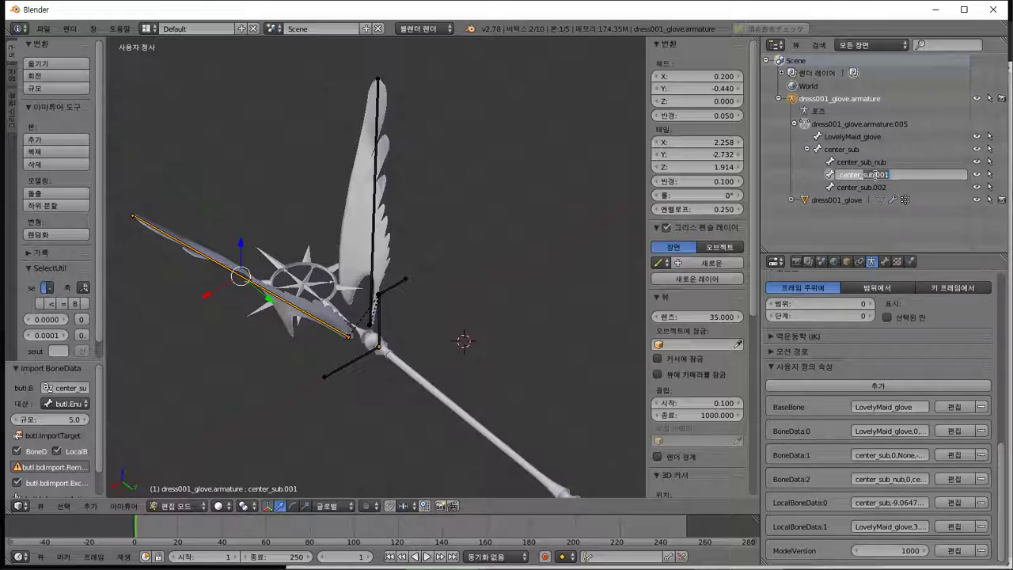
click(878, 175)
key(Return)
double_click(860, 187)
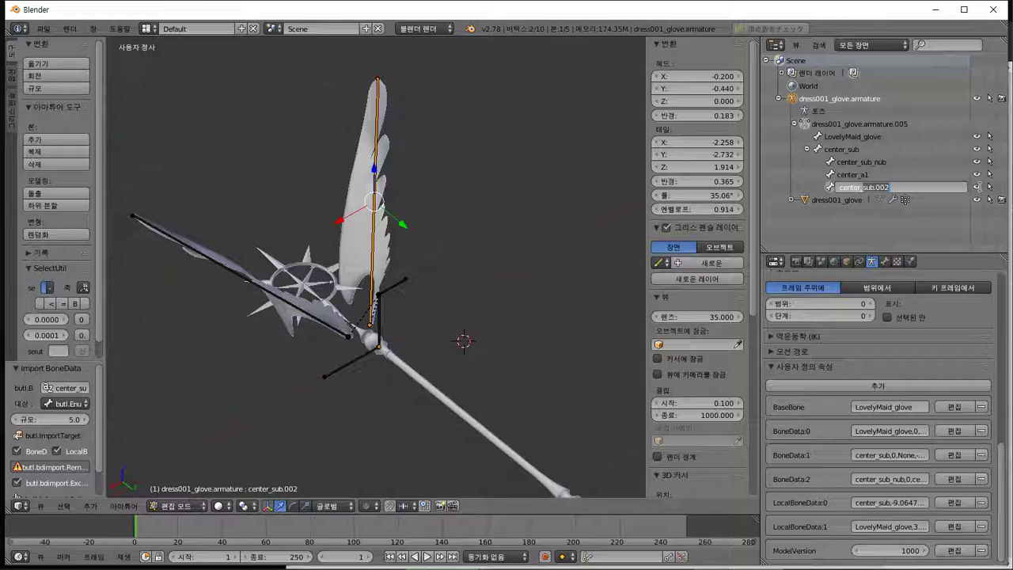
text(center_a2)
key(Return)
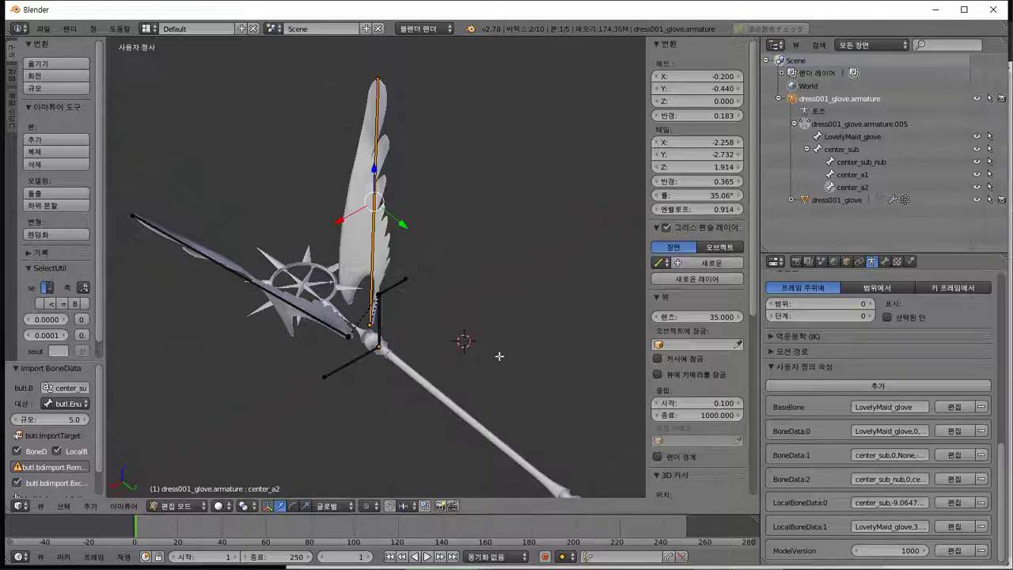
Try to import BoneData with LovelyMaid_glove as the base bone name and a scale of 5.0.
scroll(865, 315, up, 8)
scroll(863, 315, up, 3)
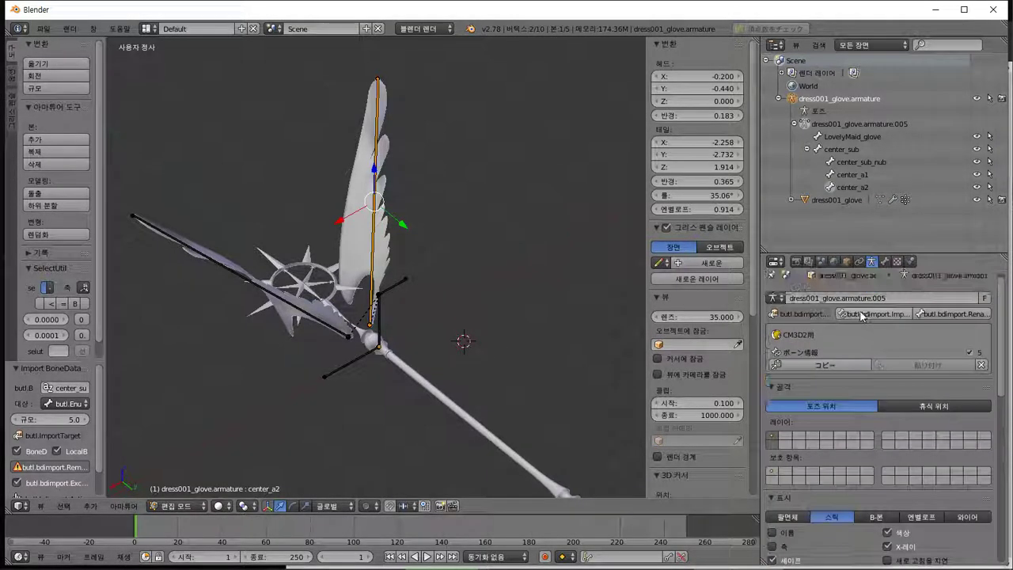
click(862, 322)
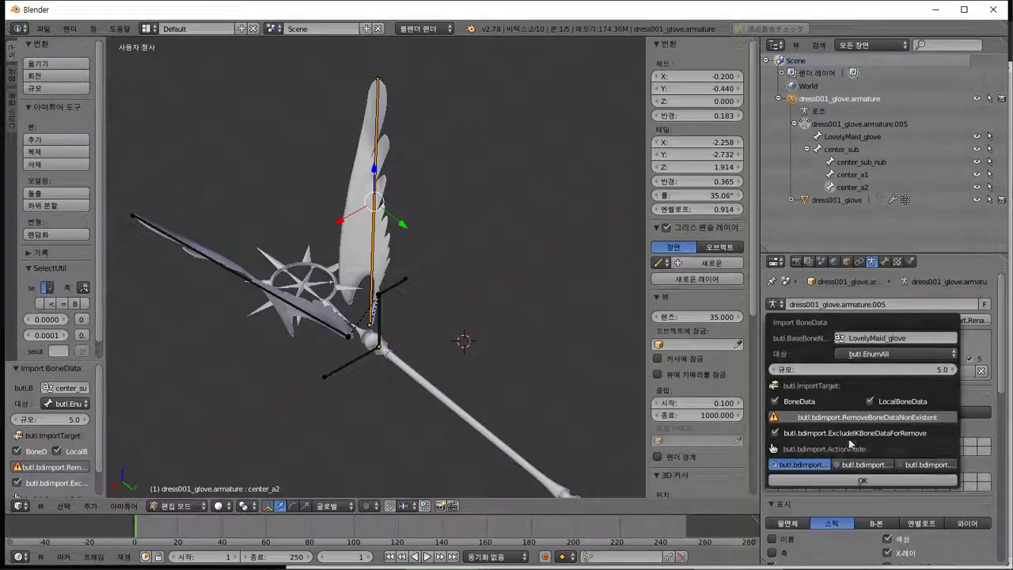
click(877, 482)
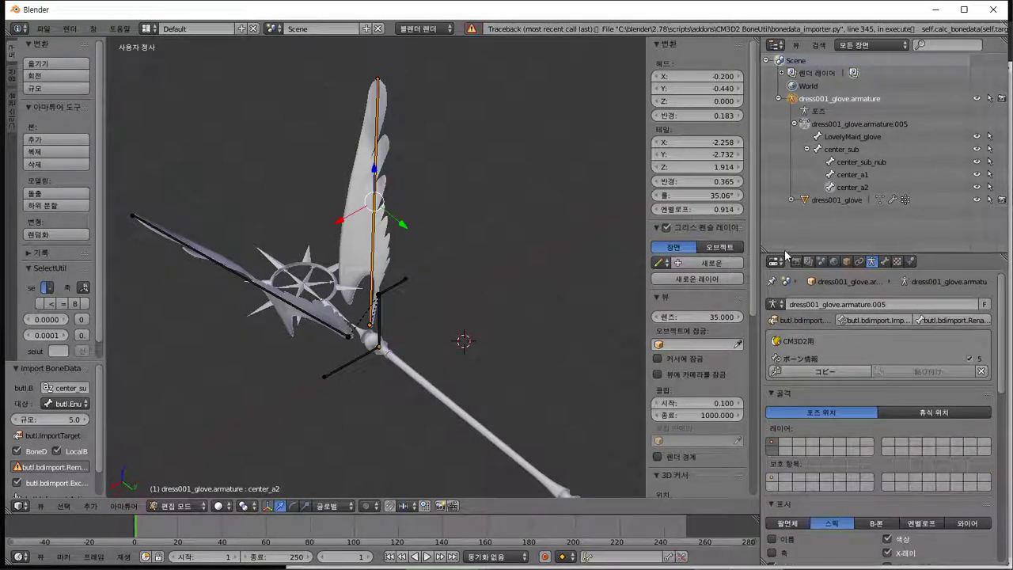
Copy the armature's bone information to the clipboard and undo the renaming of the two wing bones.
click(825, 371)
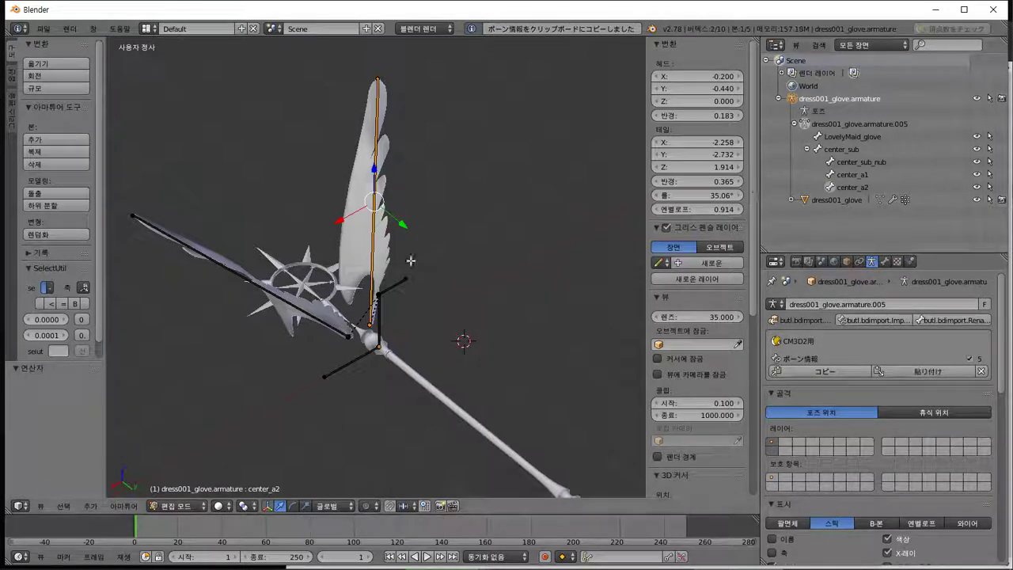
key(ctrl+z)
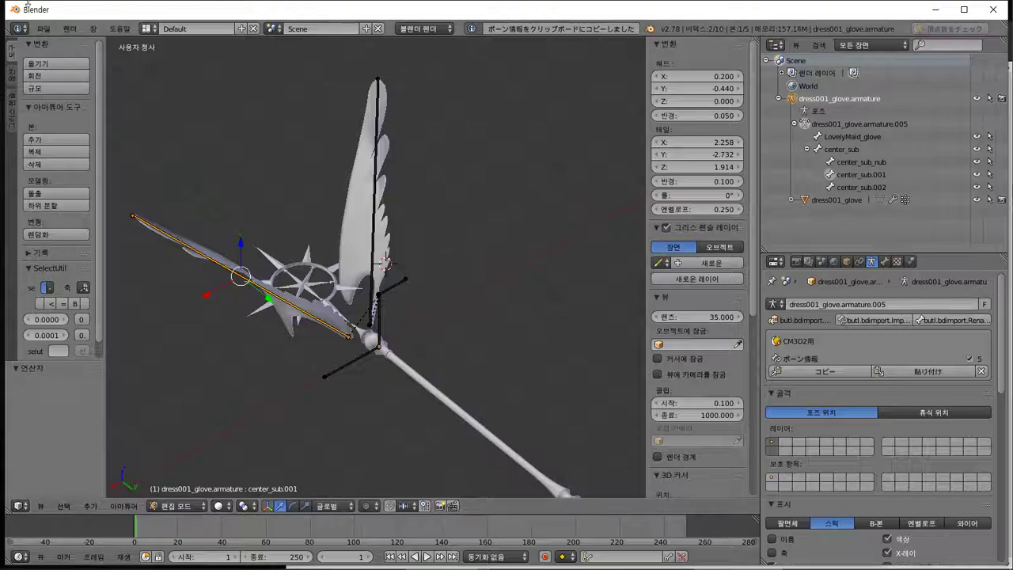
Import the CM3D2 model Sakura_CC_head.model into the scene as a reference.
click(38, 30)
mouse_move(95, 256)
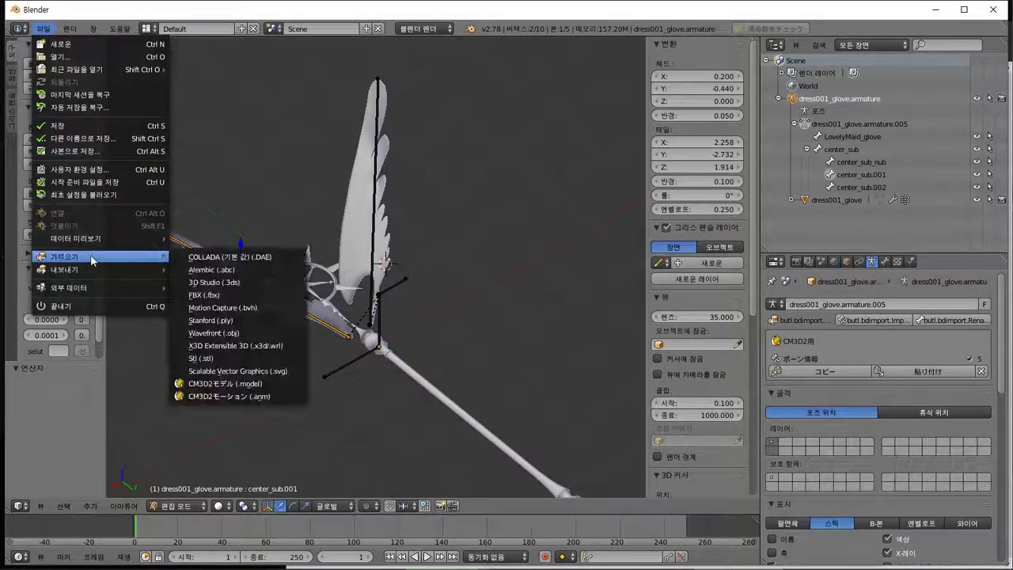
click(229, 384)
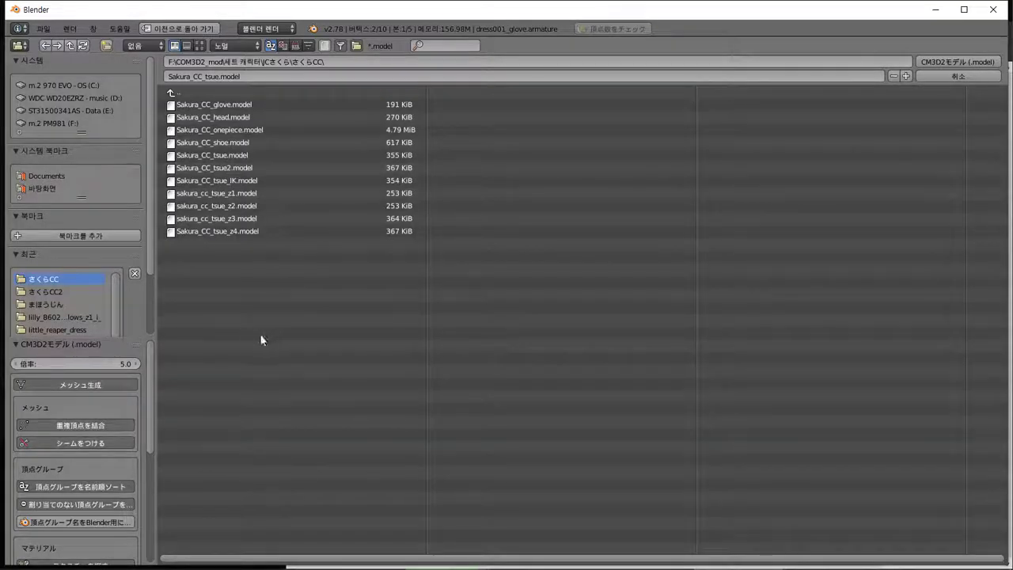
double_click(256, 117)
scroll(449, 230, down, 5)
scroll(441, 226, up, 3)
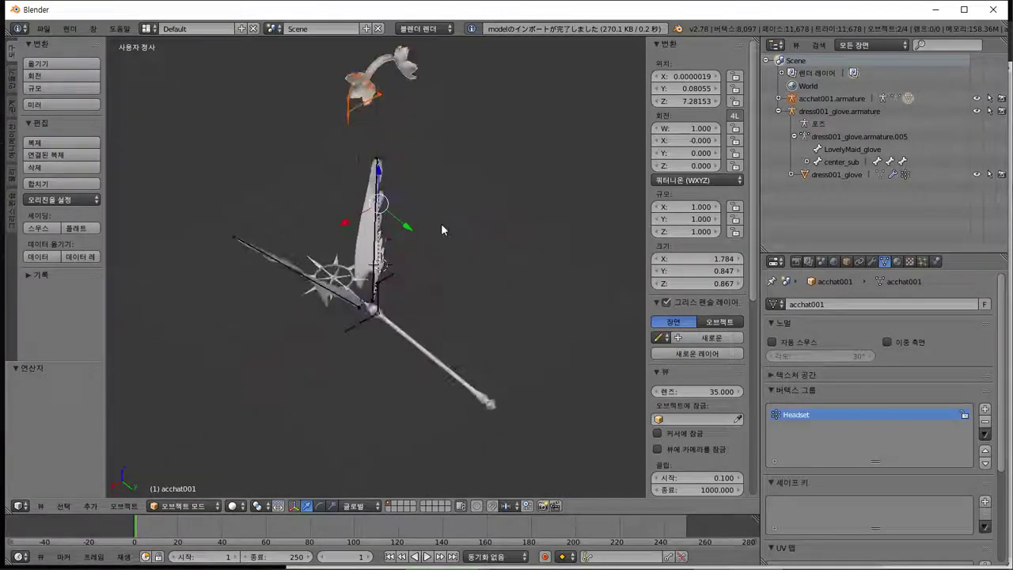
scroll(455, 124, up, 1)
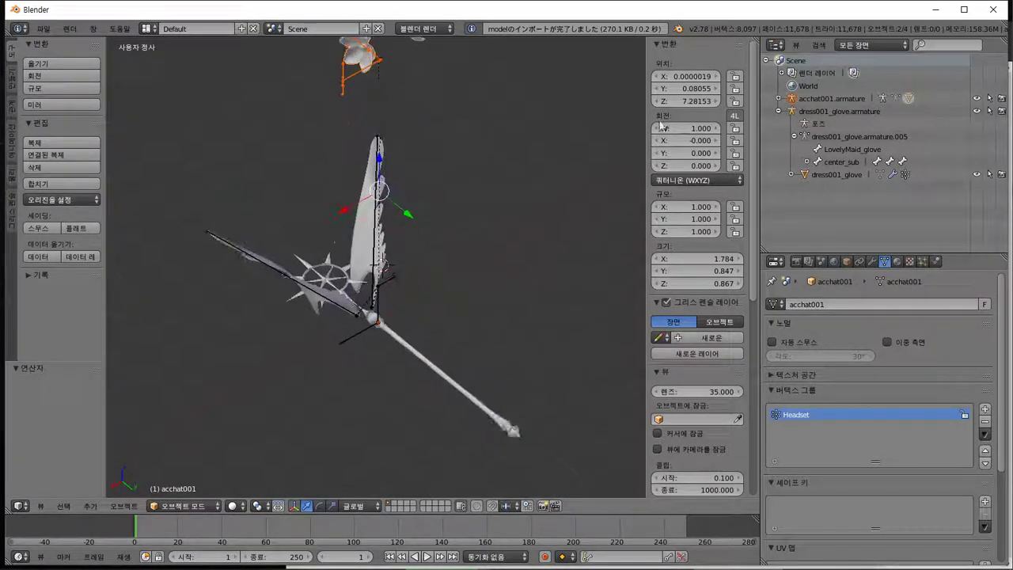
Expand the acchat001 armature down to the Headset bone's children and examine how its bones are named and nested.
click(778, 98)
click(794, 124)
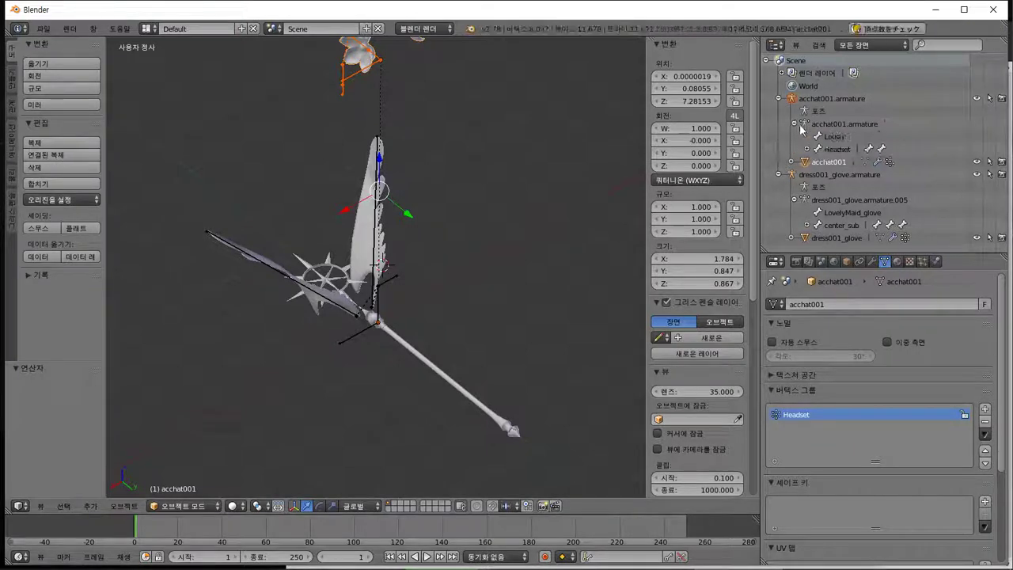
click(816, 150)
click(807, 149)
click(820, 162)
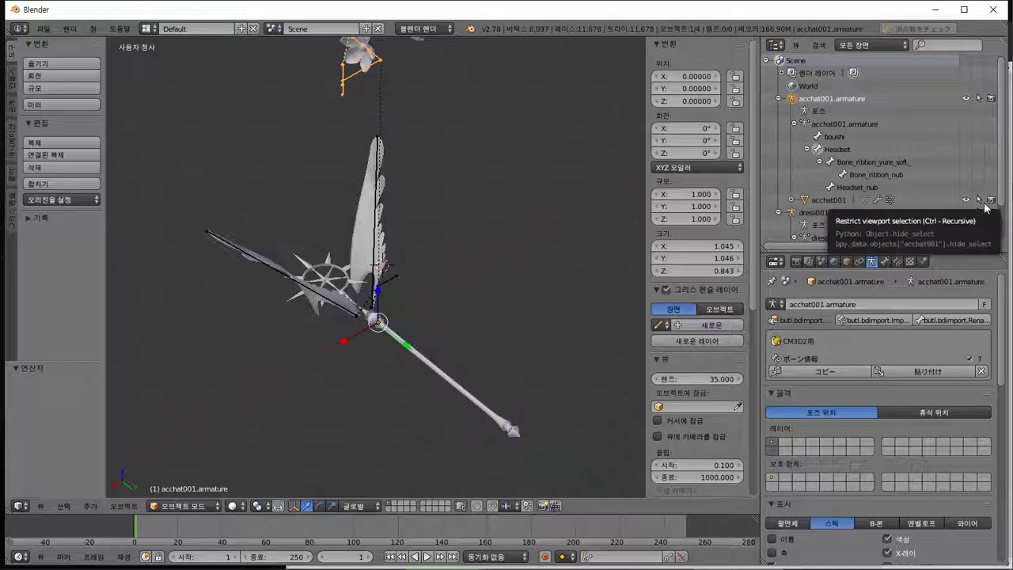
scroll(390, 112, down, 3)
shift+middle_drag(402, 98, 430, 195)
scroll(382, 210, up, 3)
Delete the imported acchat001 armature together with its whole hierarchy.
right_click(831, 126)
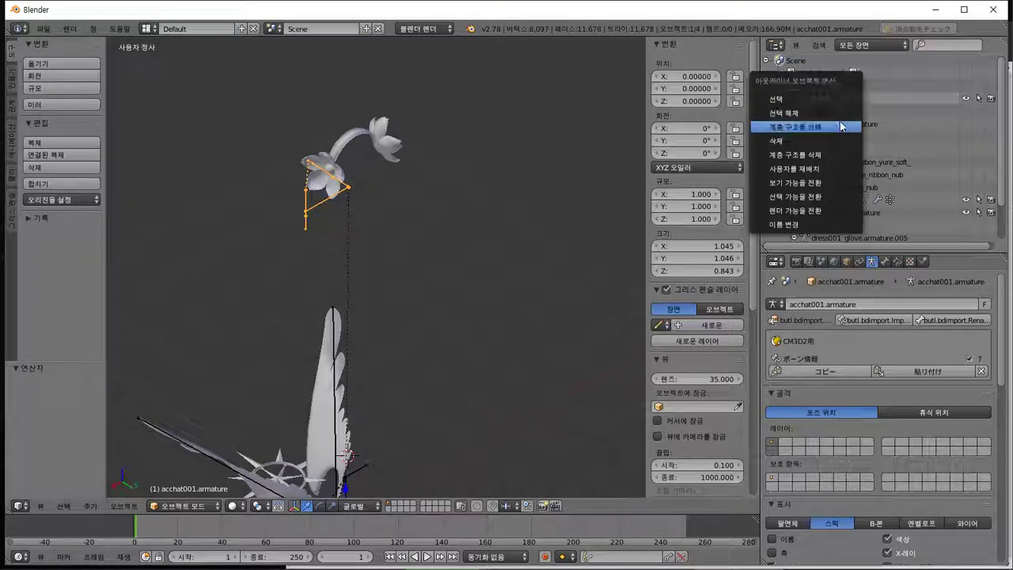
click(831, 129)
right_click(831, 131)
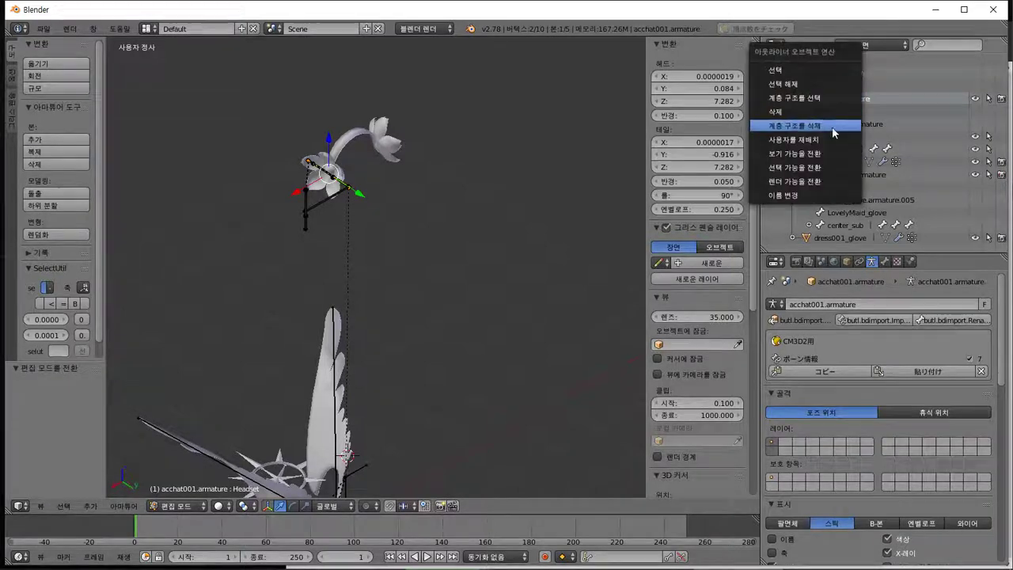
click(833, 125)
Import Sakura_CC2_accude.model from the さくらCC2 folder and move it away from the staff by about -3.604, 1.520, 1.741.
click(43, 29)
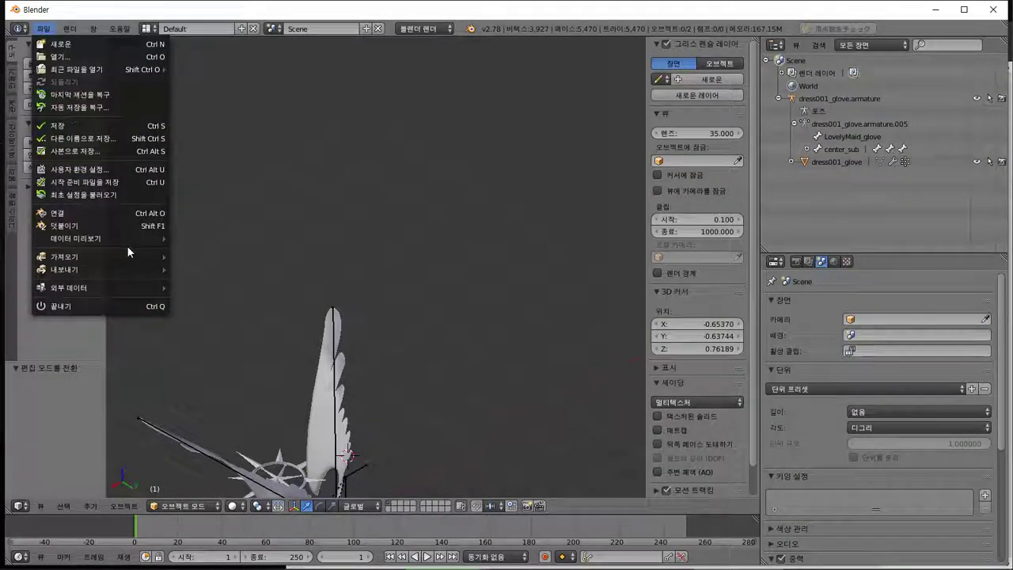
mouse_move(124, 256)
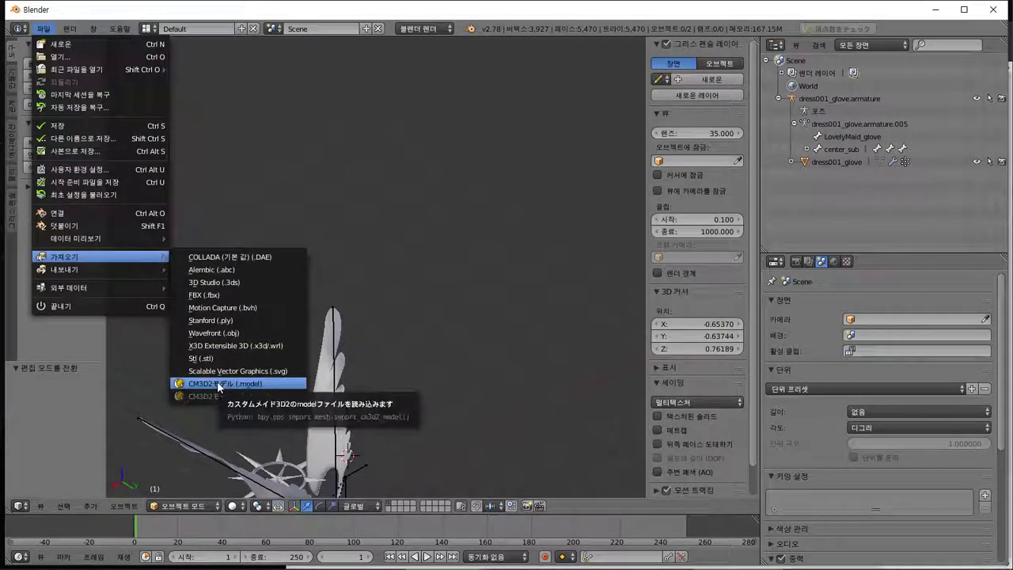
click(213, 383)
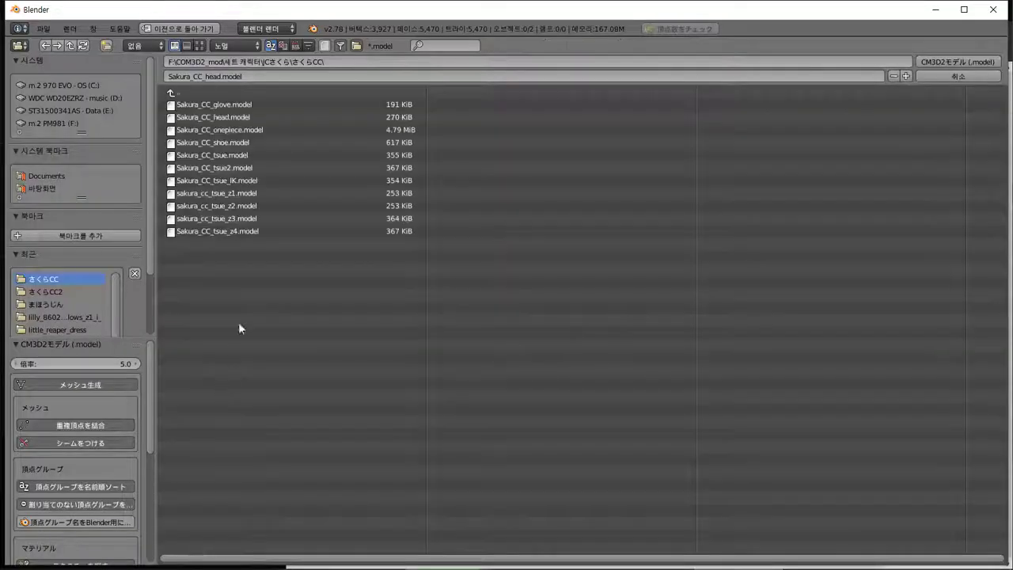
click(39, 291)
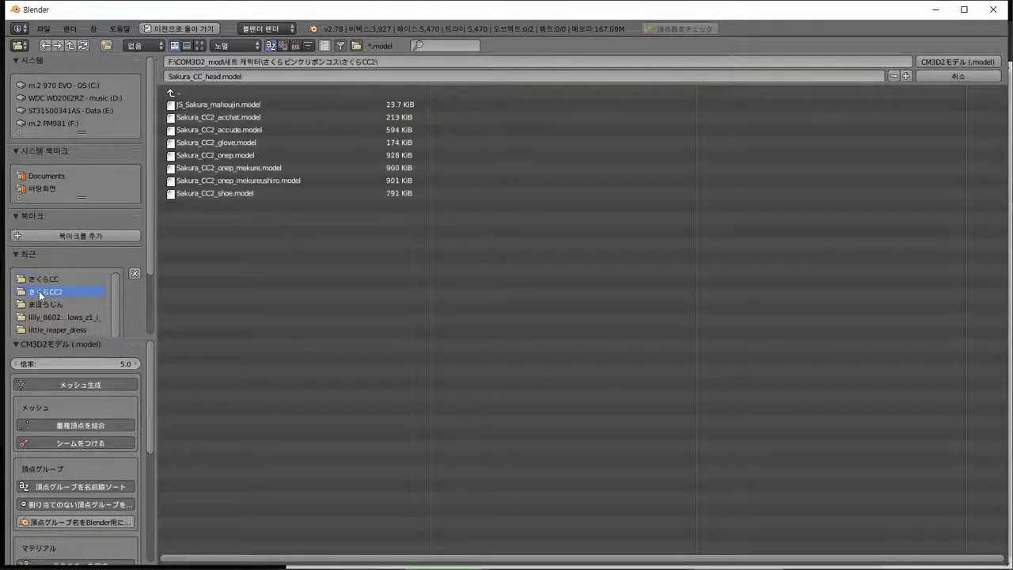
click(255, 130)
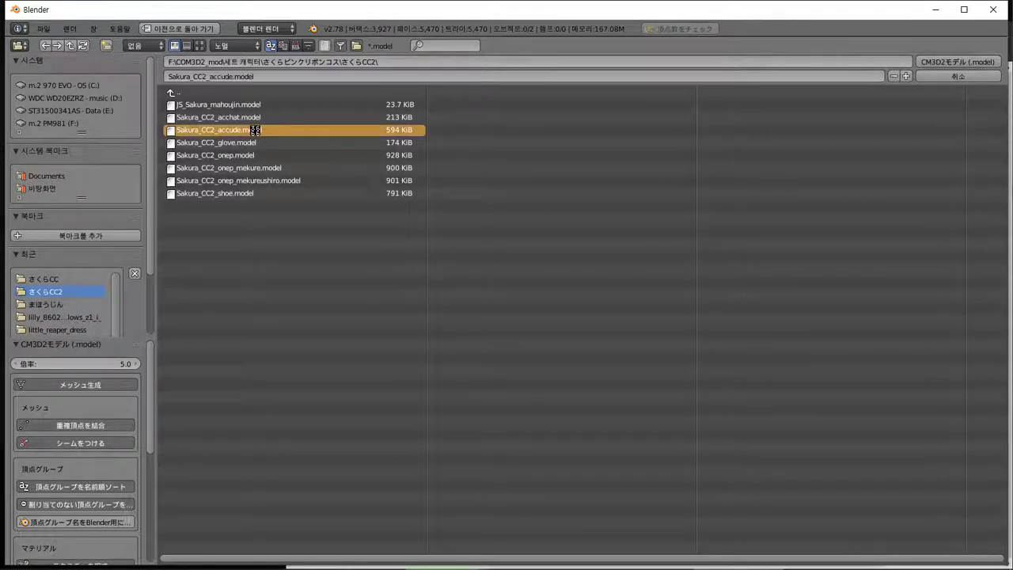
scroll(331, 211, down, 2)
key(g)
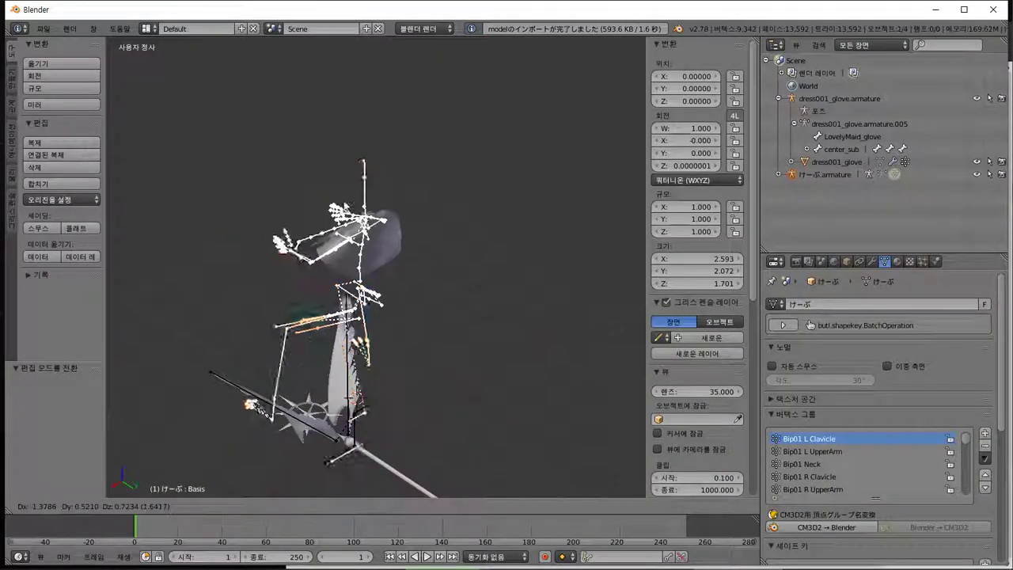
click(554, 103)
Expand the けーぷ armature from Bip01 through the spine bones to Bip01 Spine1a and examine the bone hierarchy.
click(779, 175)
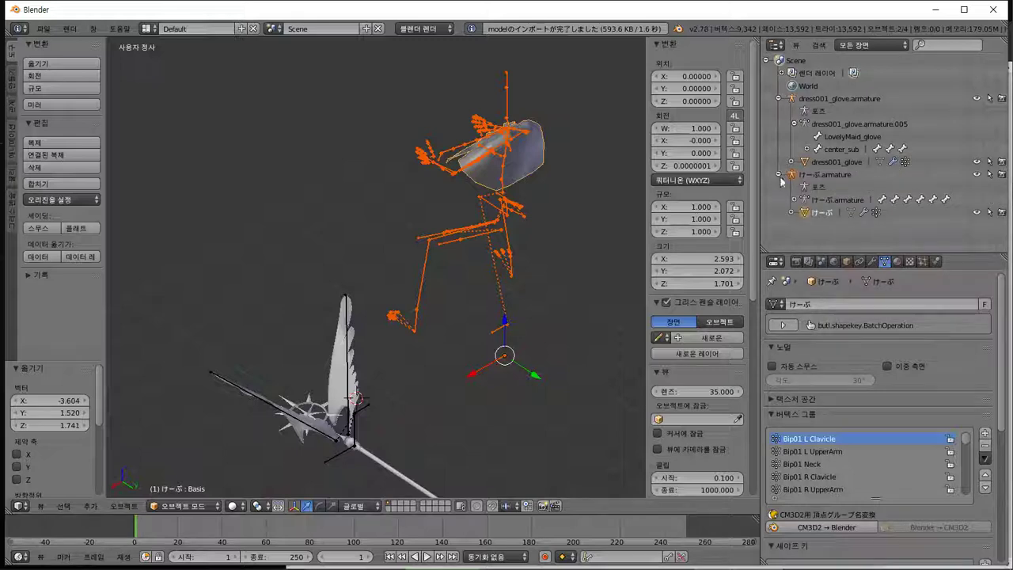
click(791, 200)
scroll(795, 193, down, 2)
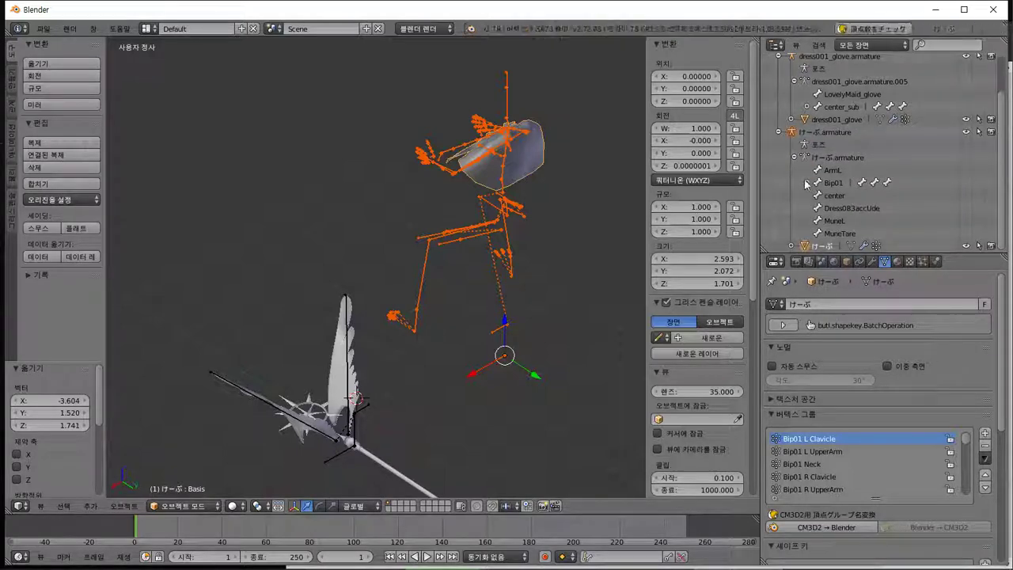
click(806, 183)
click(820, 221)
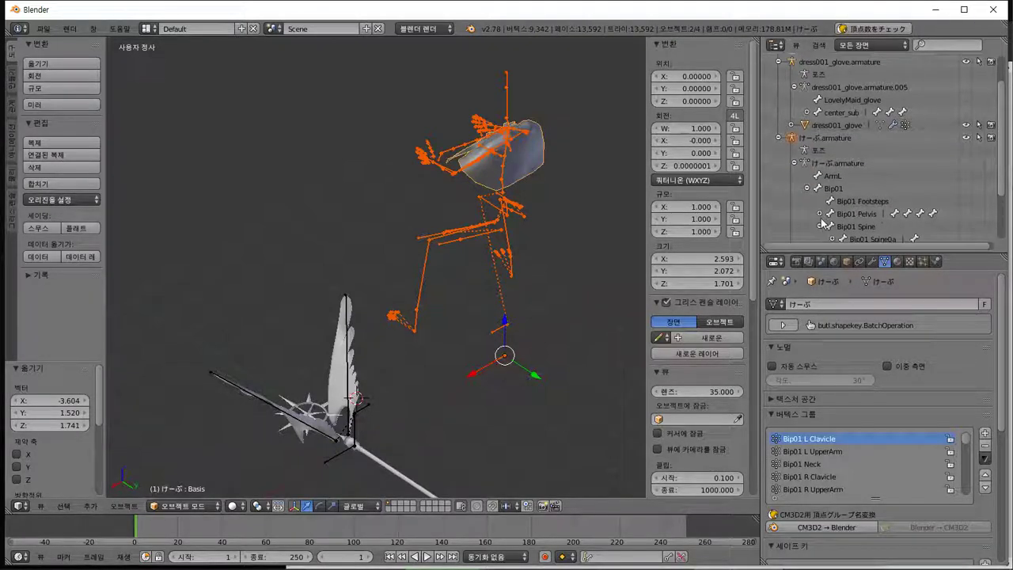
scroll(831, 215, down, 3)
click(833, 171)
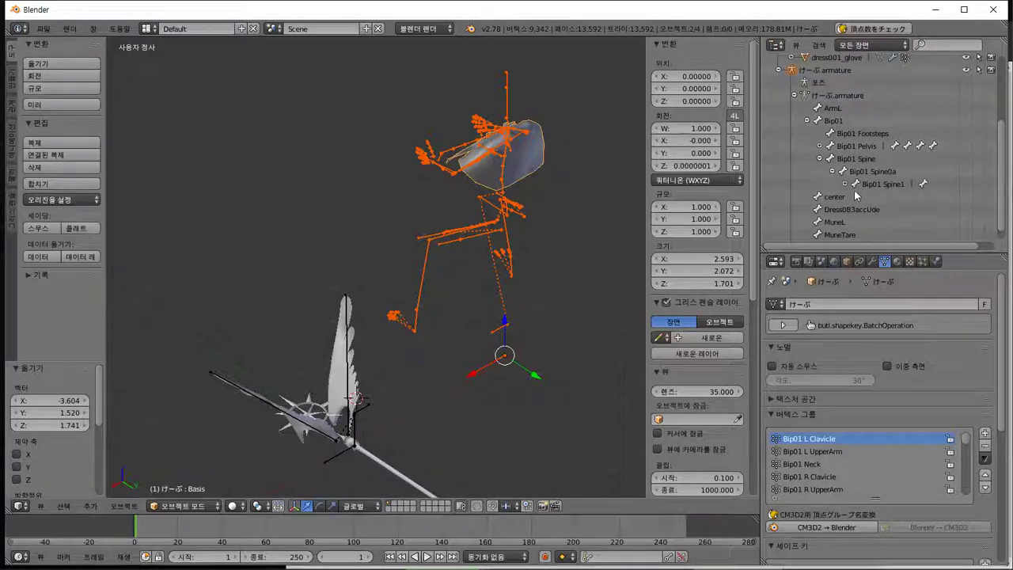
click(845, 185)
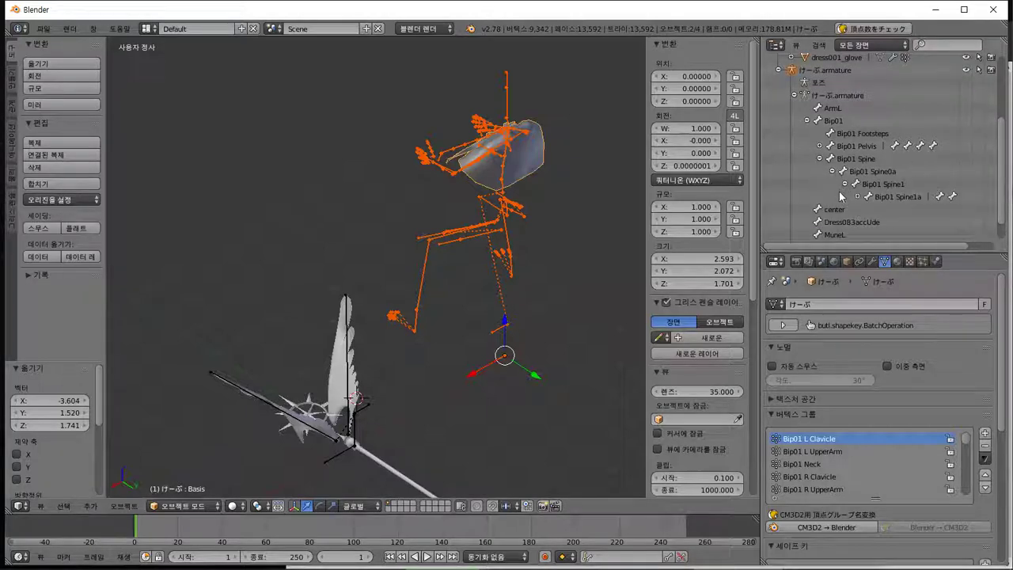
click(856, 197)
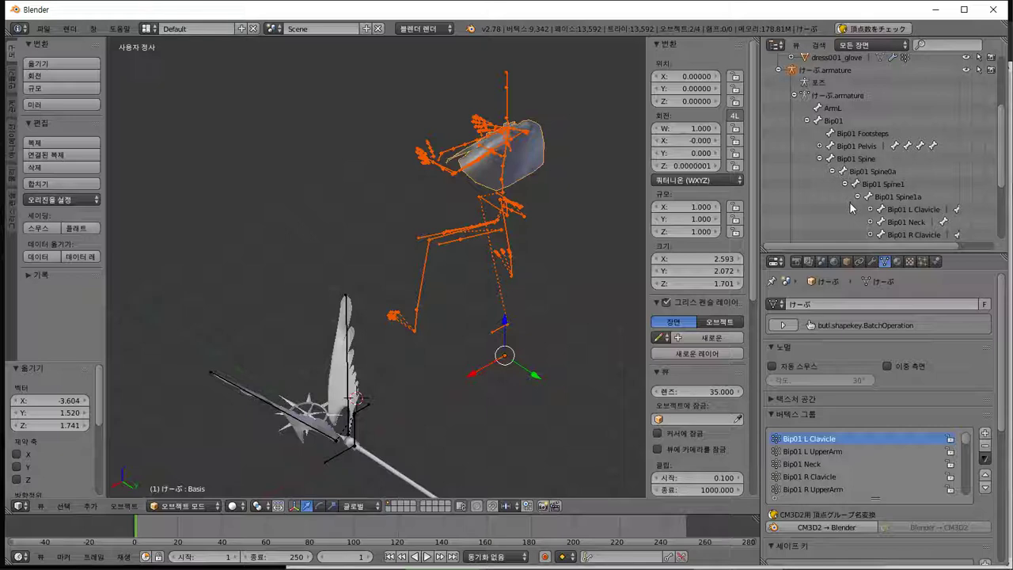
Expand Bip01 Pelvis, Bip01 L Thigh and momotwist_L to examine the naming of the left leg's child bones.
click(820, 146)
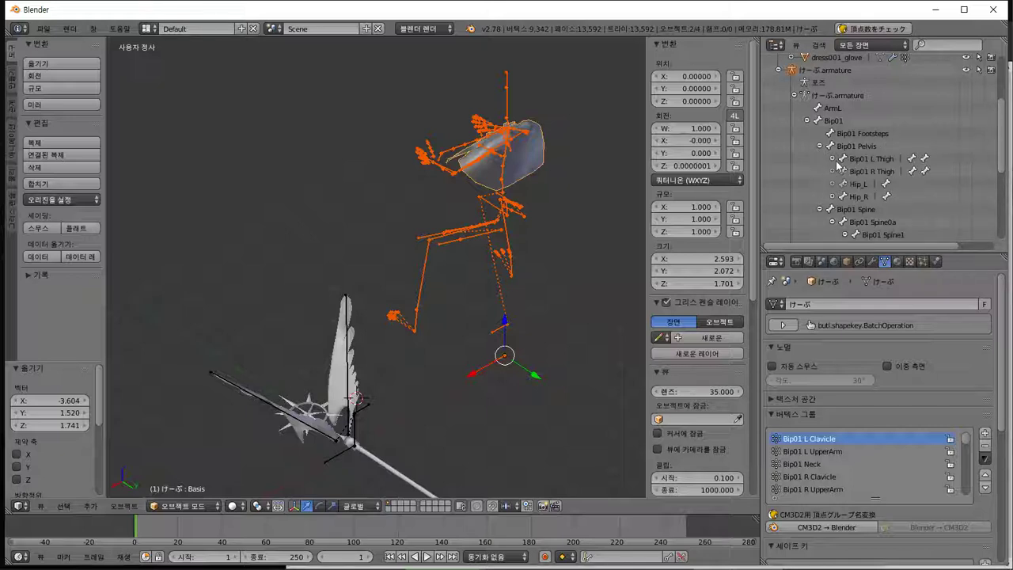
click(834, 159)
click(846, 172)
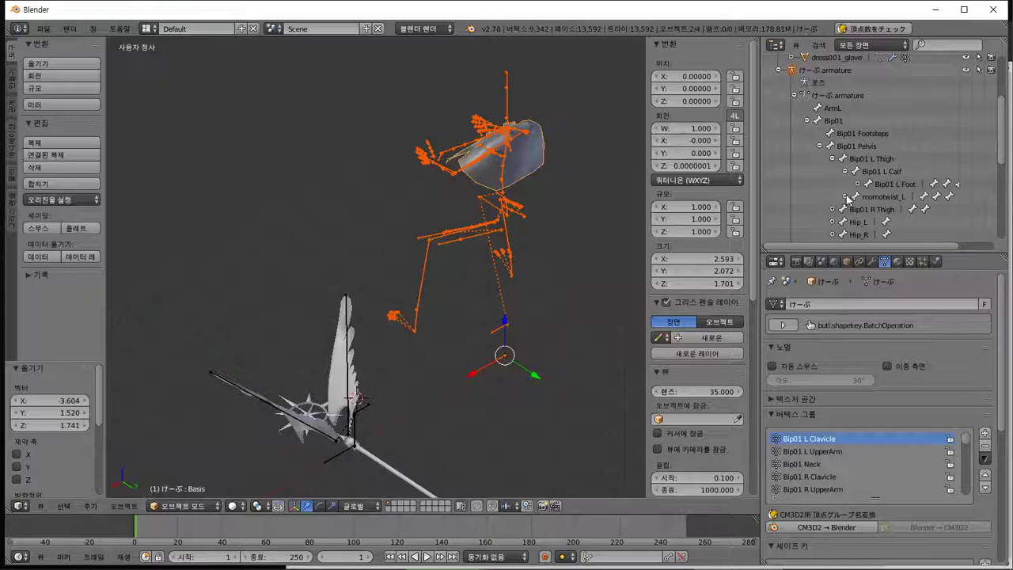
click(846, 197)
scroll(848, 200, down, 2)
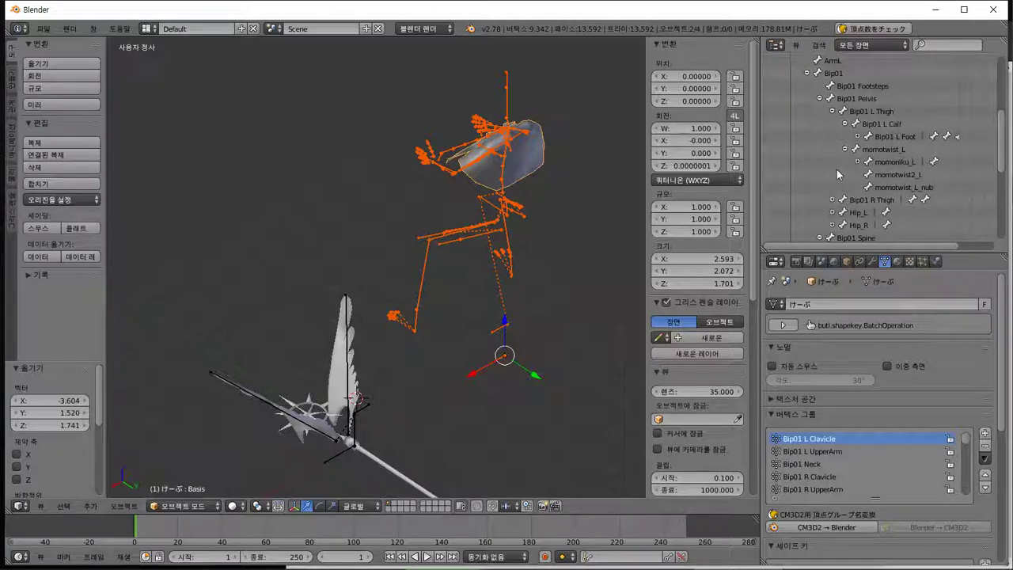
scroll(838, 171, up, 6)
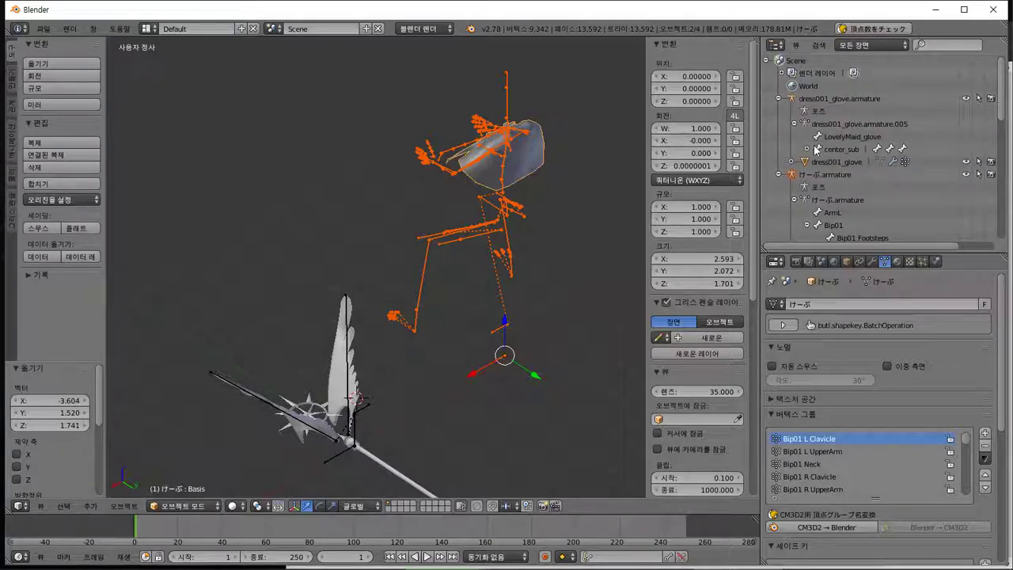
click(807, 149)
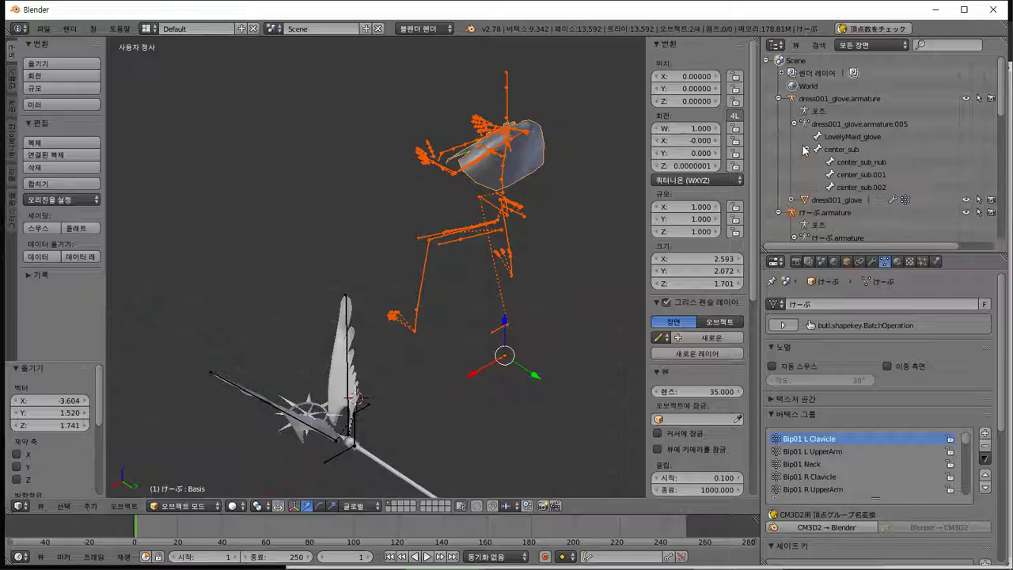
double_click(877, 175)
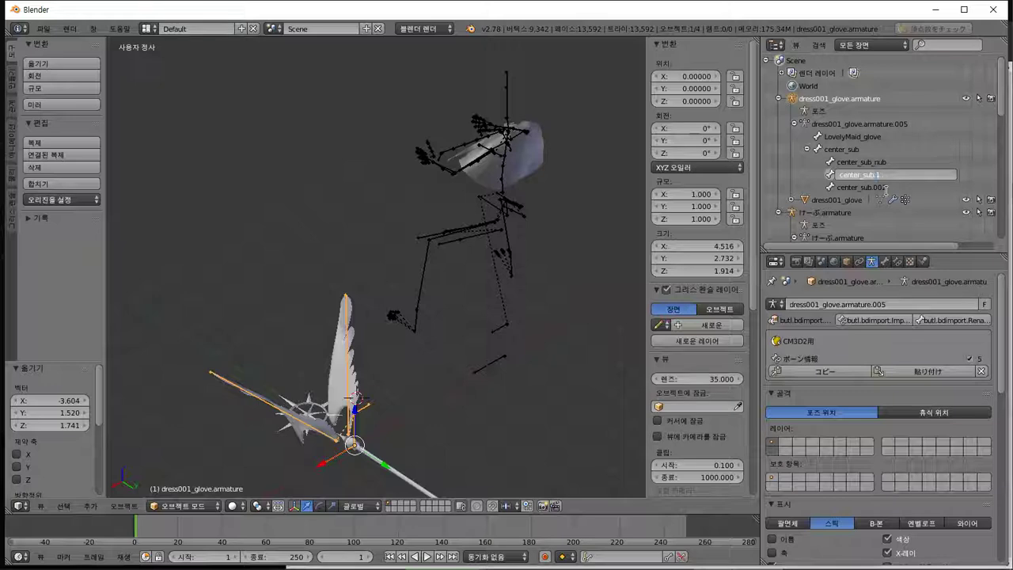
key(Return)
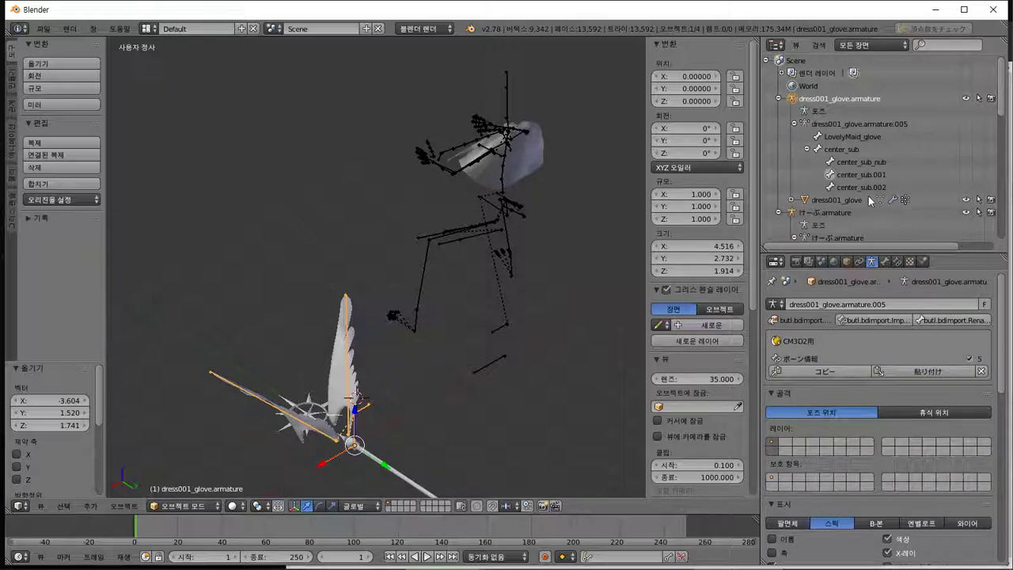
Expand Bip01 R Thigh in the けーぷ armature and compare its child bone names with those of the left leg.
scroll(867, 197, down, 6)
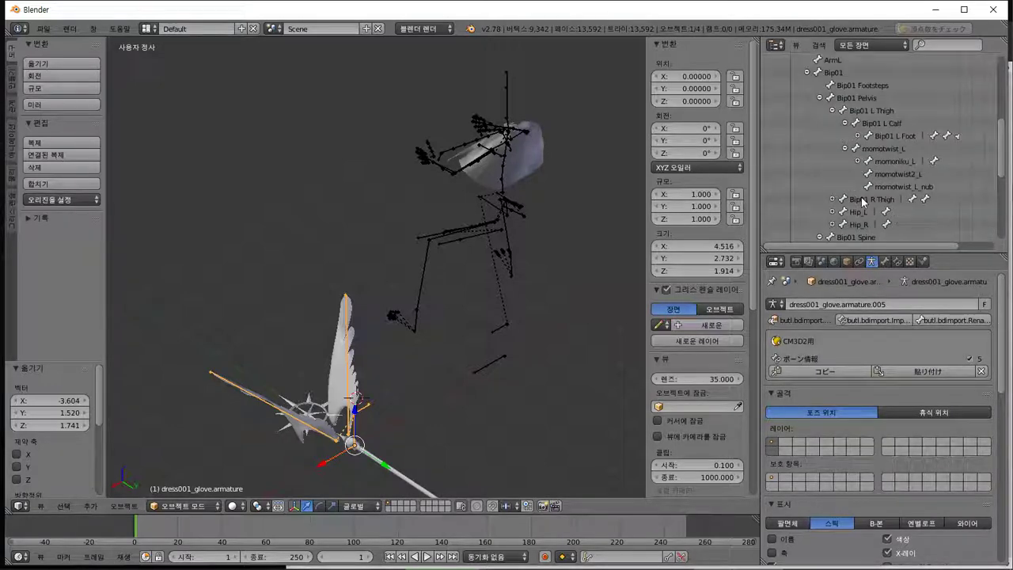
click(831, 199)
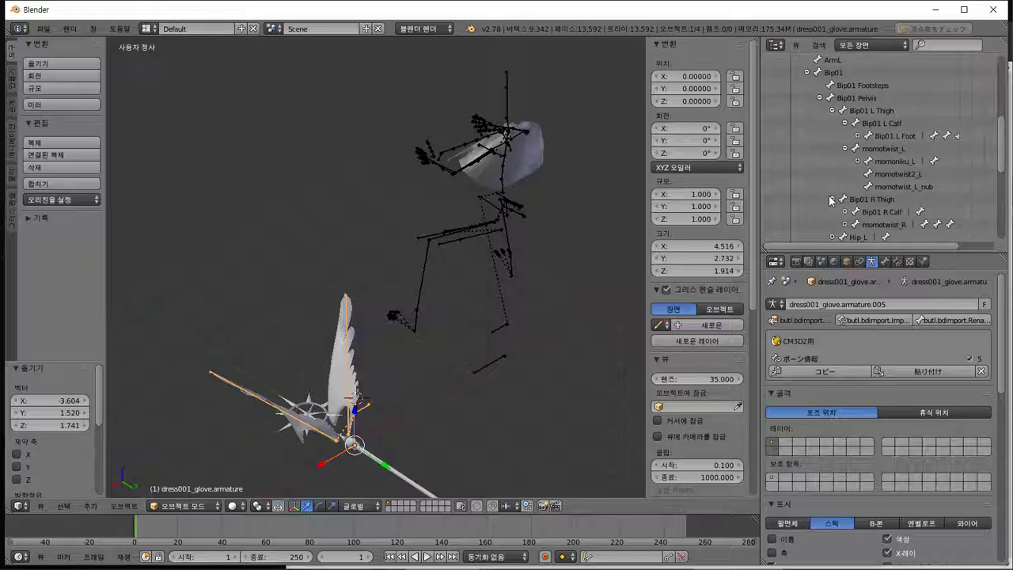
scroll(830, 201, down, 3)
scroll(831, 201, up, 10)
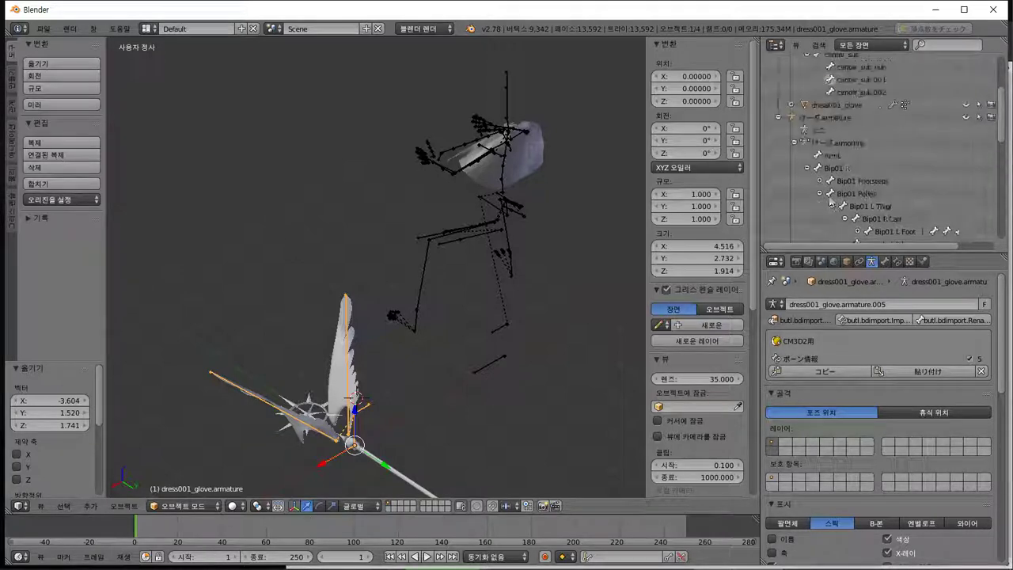
Rename the wing bones center_sub.001 and center_sub.002 to center_sub001 and center_sub002.
double_click(873, 154)
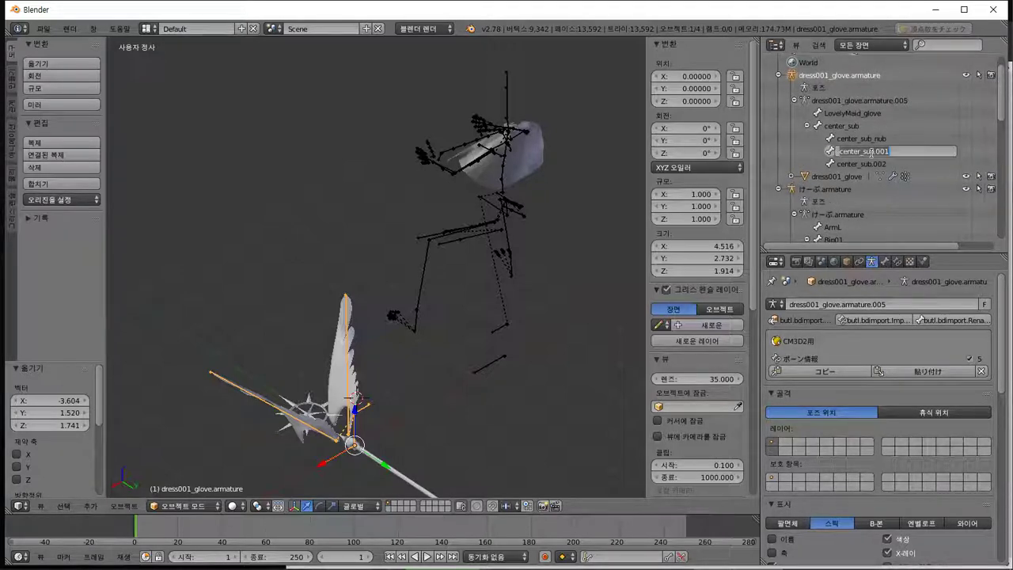
key(BackSpace)
click(885, 163)
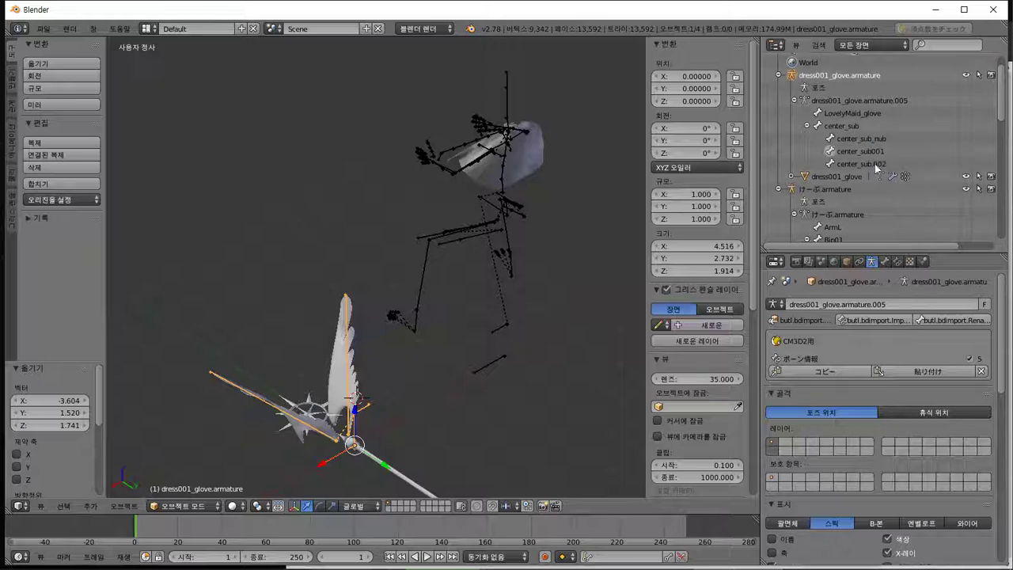
double_click(876, 165)
click(874, 164)
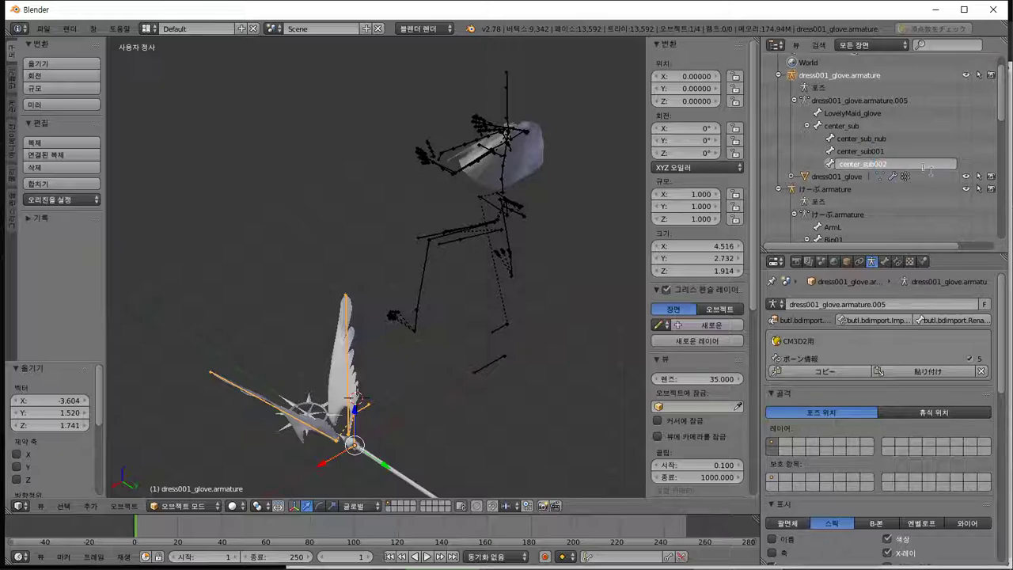
key(Return)
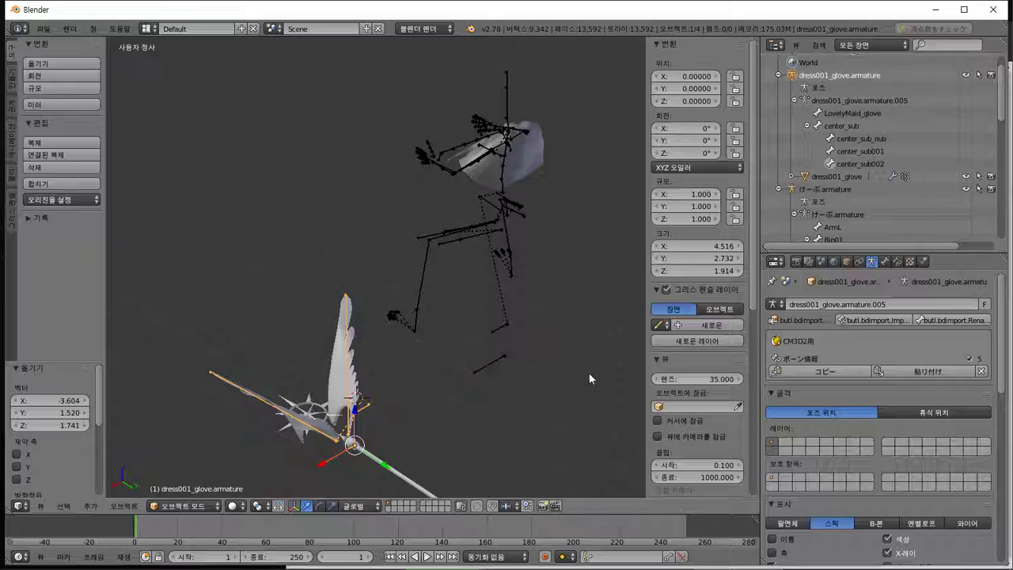
Import bone data for all bones with base bone LovelyMaid_glove and scale 5.0, and check the armature's BoneData and LocalBoneData entries.
click(868, 320)
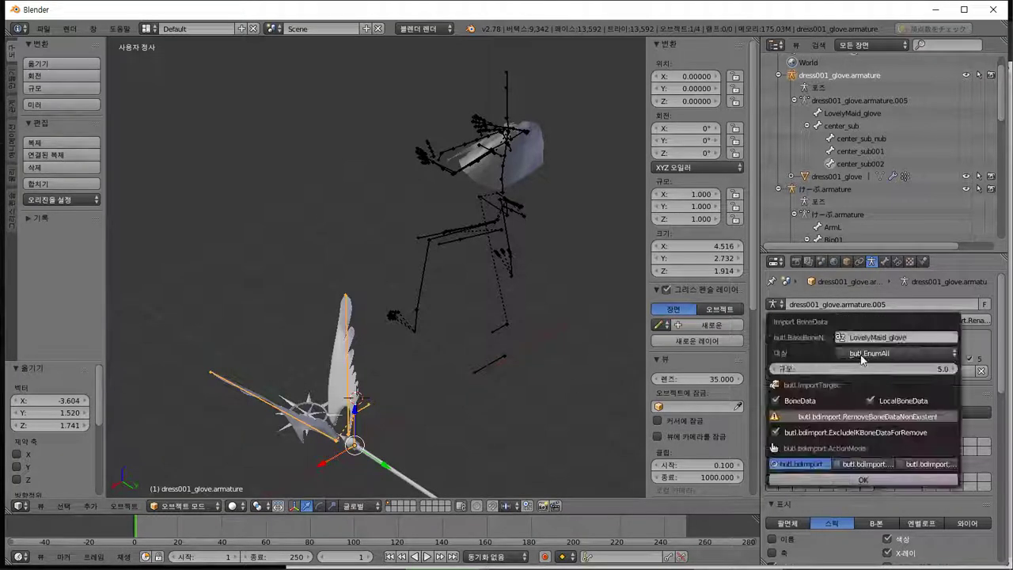
click(839, 478)
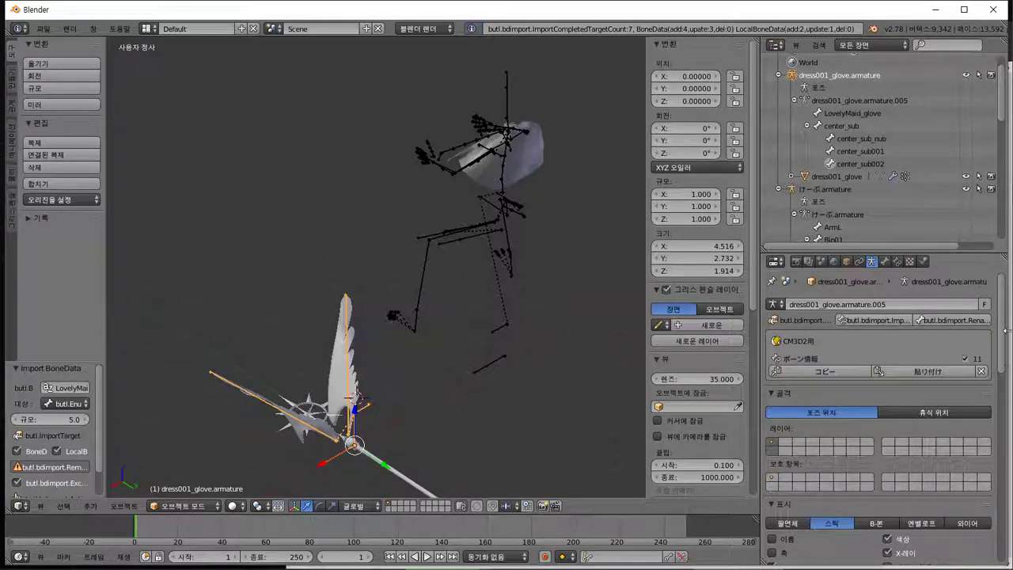
drag(1002, 324, 1003, 526)
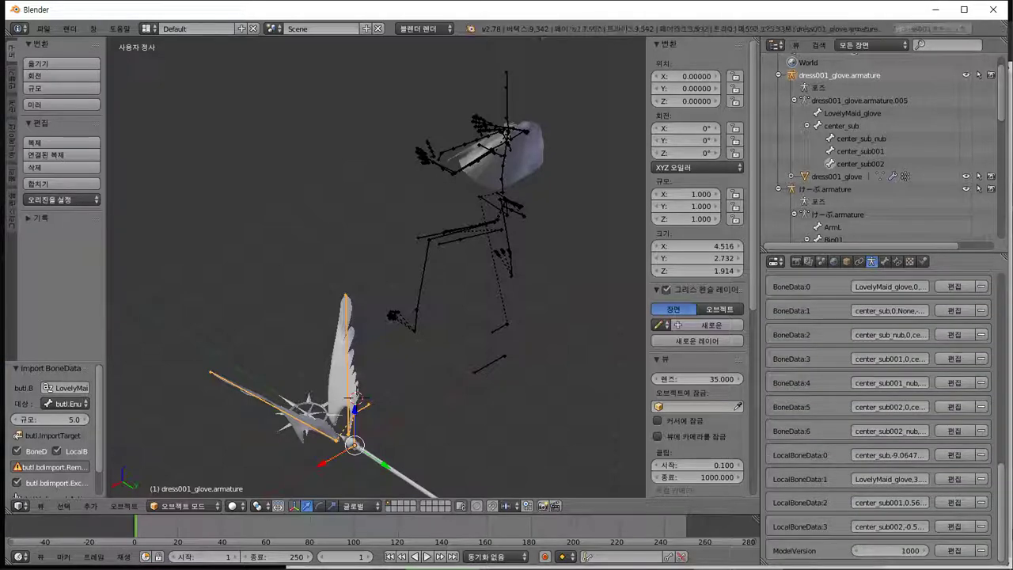
scroll(830, 277, up, 3)
scroll(830, 277, up, 10)
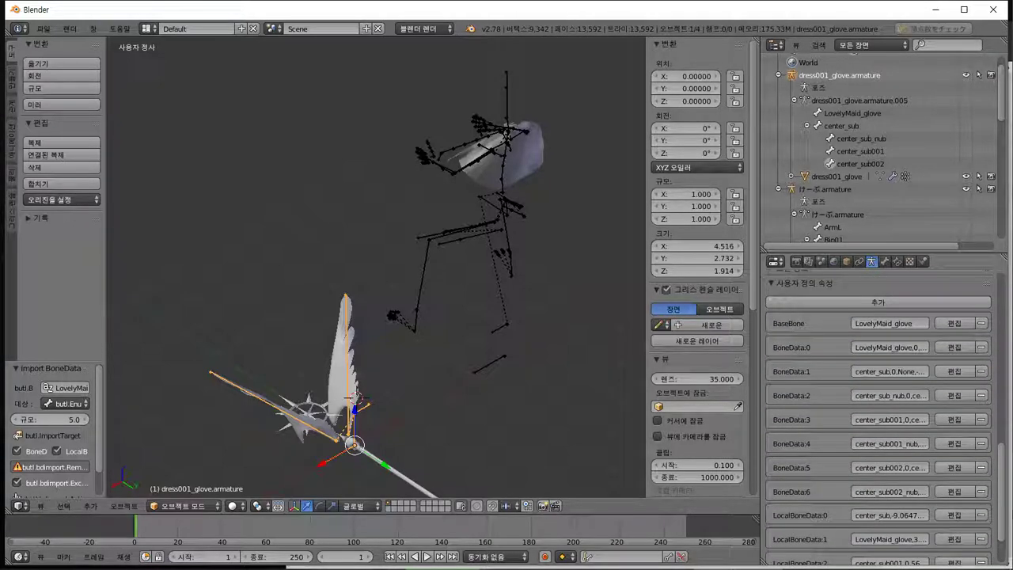
drag(1011, 368, 1008, 310)
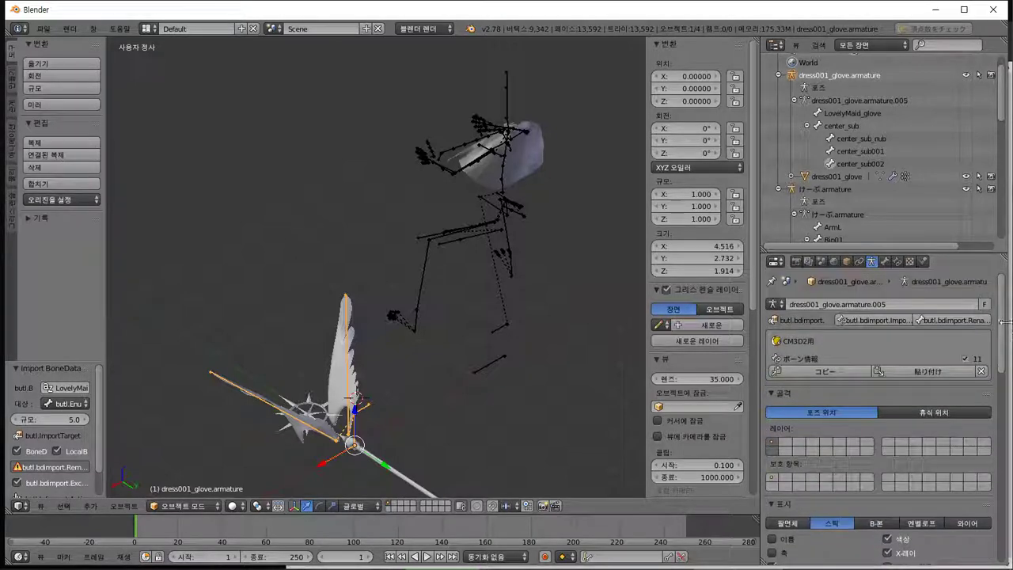
scroll(292, 433, down, 2)
shift+scroll(367, 390, down, 5)
scroll(388, 362, up, 3)
scroll(388, 362, up, 3)
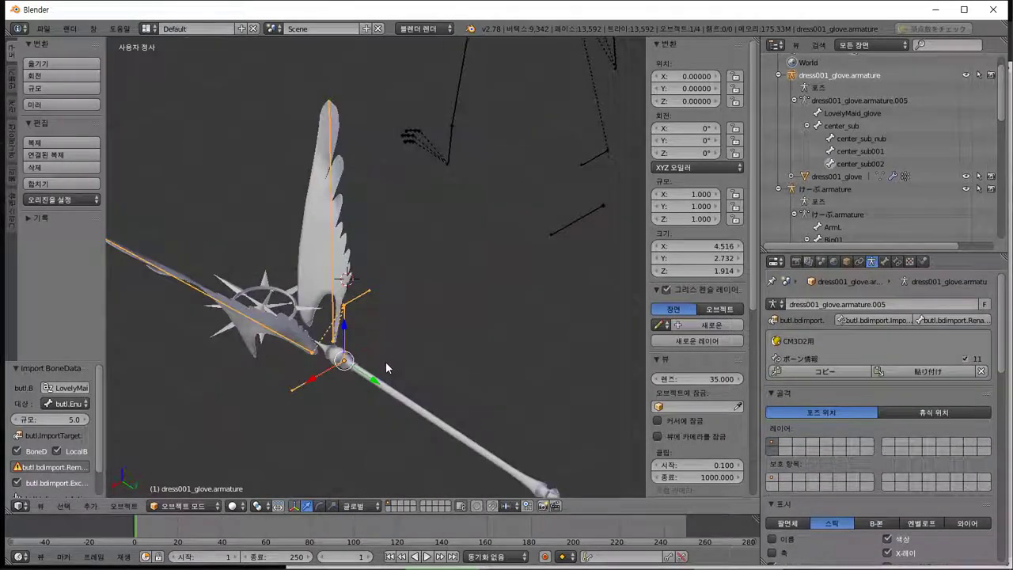
Copy the armature's CM3D2 bone information and paste it into the dress001_glove mesh object's bone information.
click(831, 372)
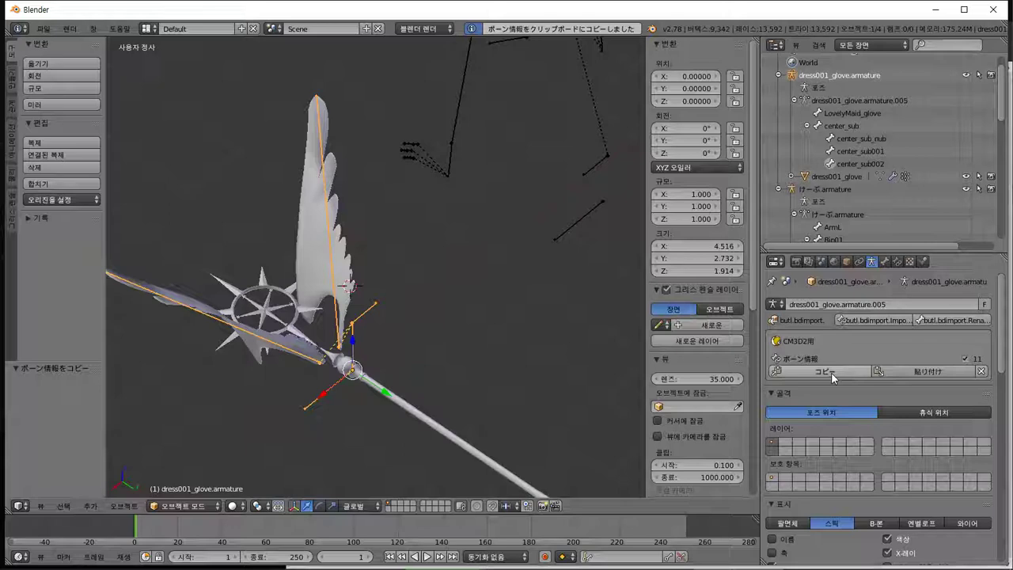
right_click(384, 382)
click(846, 261)
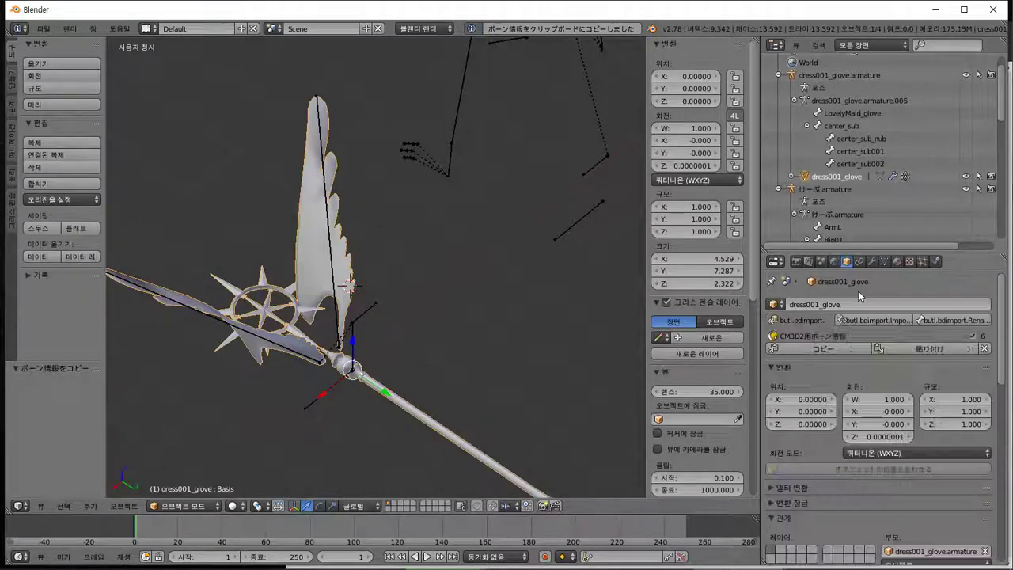
click(900, 347)
Try to export the staff mesh as a CM3D2 model over Sakura_CC_tsue.model in the さくらCC folder.
click(43, 29)
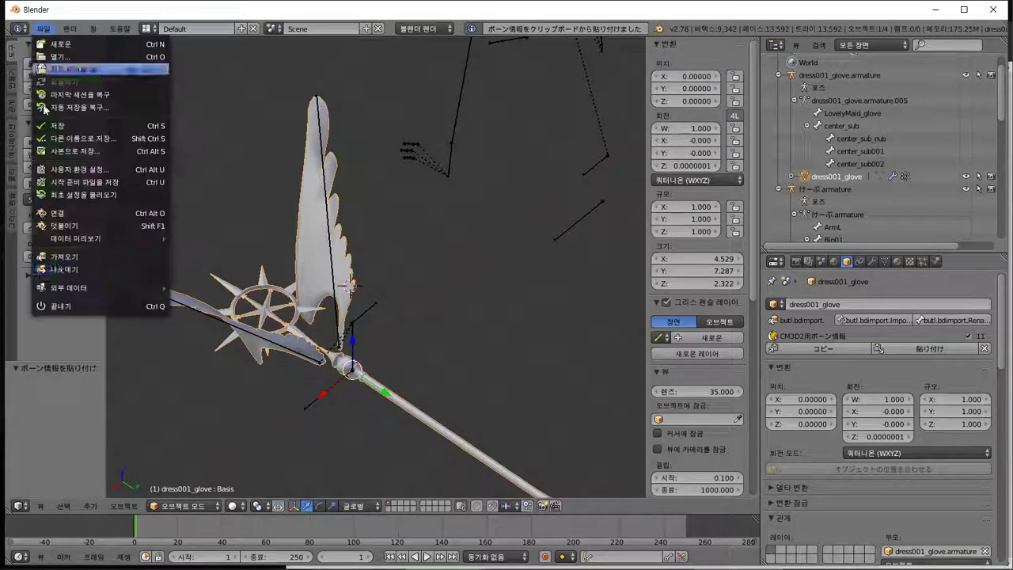
mouse_move(83, 269)
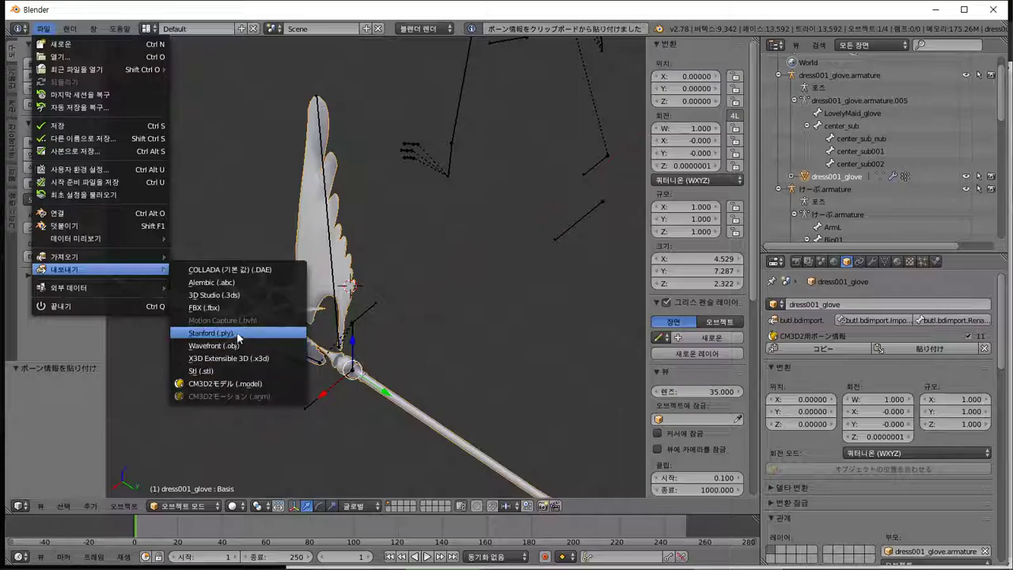
click(255, 383)
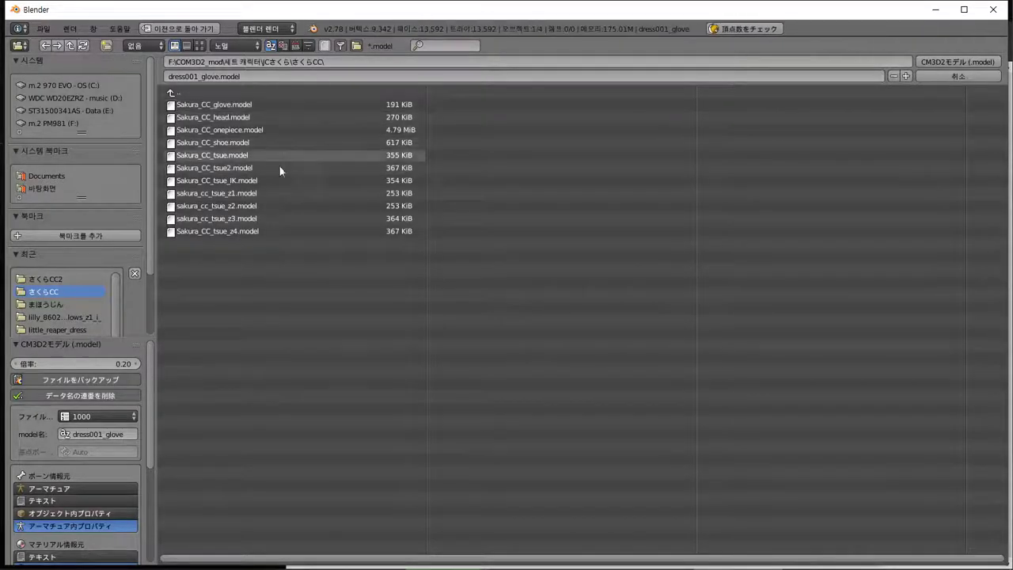
click(269, 156)
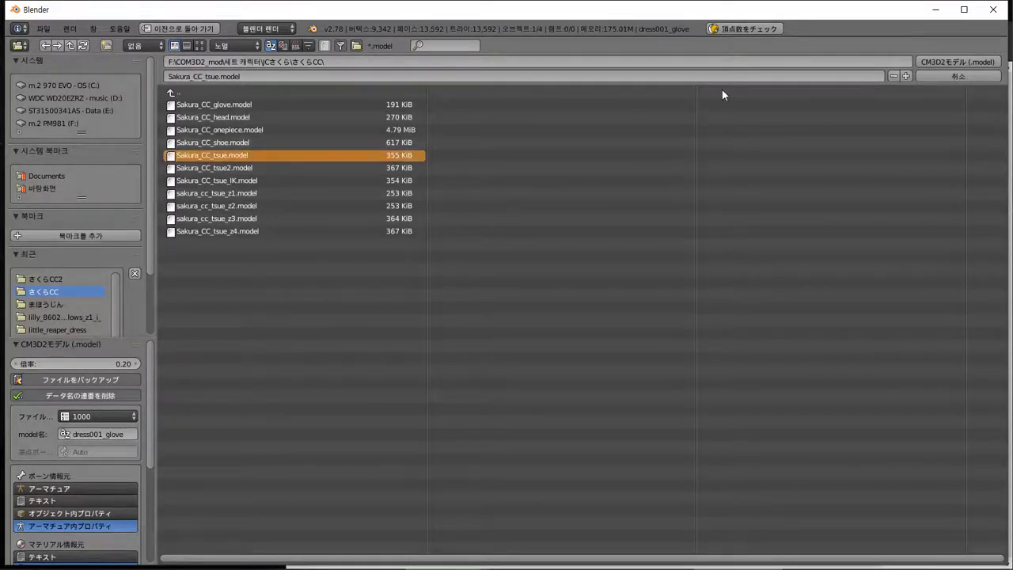
click(971, 59)
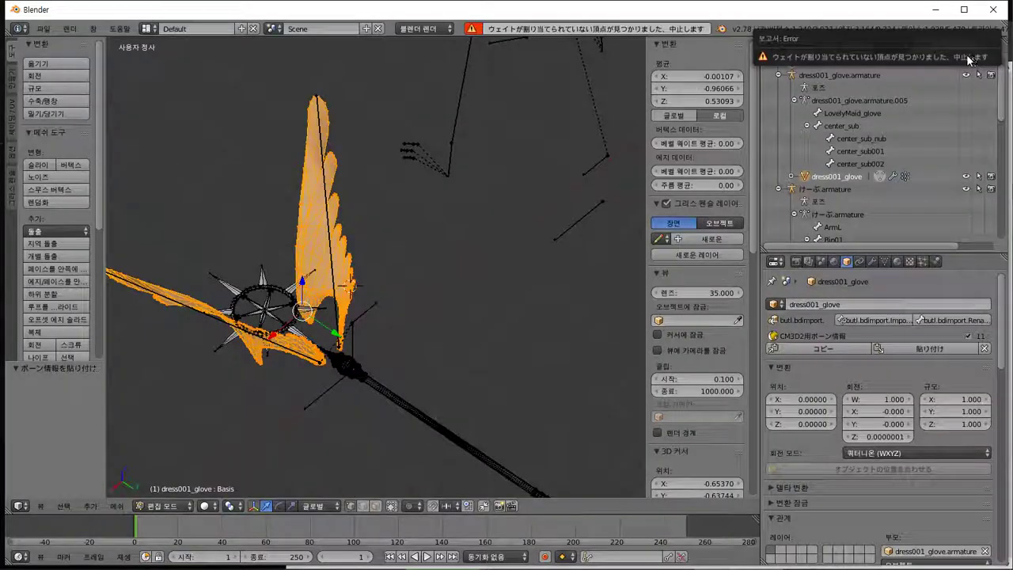
Rename the staff mesh's vertex groups center_a1 and center_a2 to center_sub001 and center_sub002 to match the wing bones.
mouse_move(340, 291)
middle_down()
mouse_move(328, 296)
mouse_move(358, 294)
middle_up()
scroll(347, 290, up, 1)
click(873, 261)
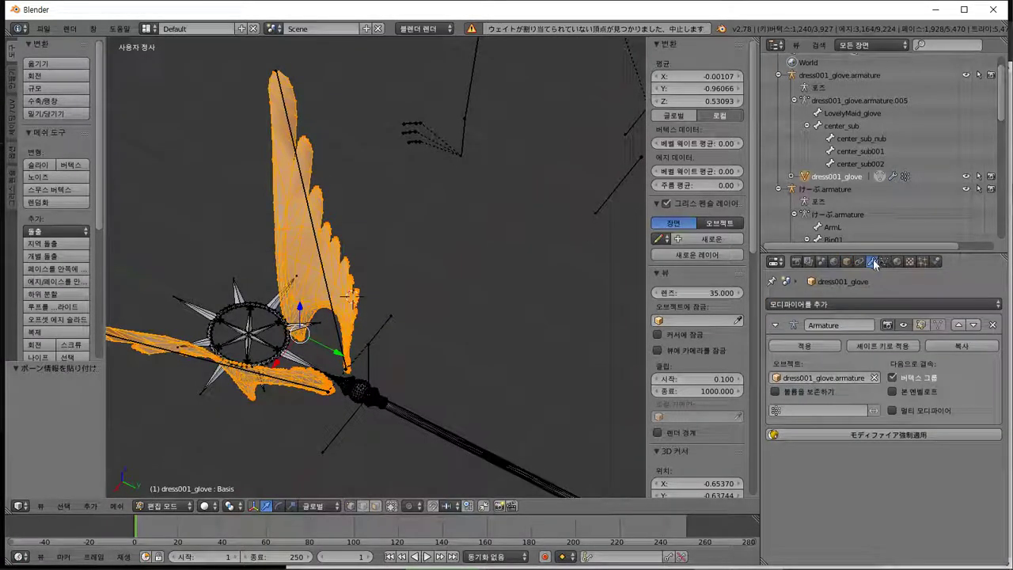
click(884, 262)
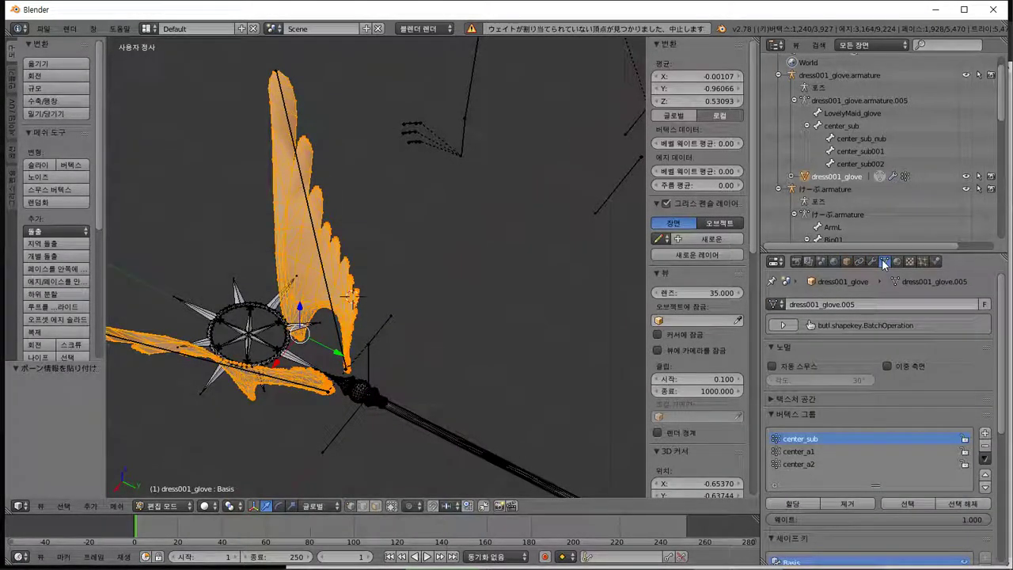
double_click(863, 151)
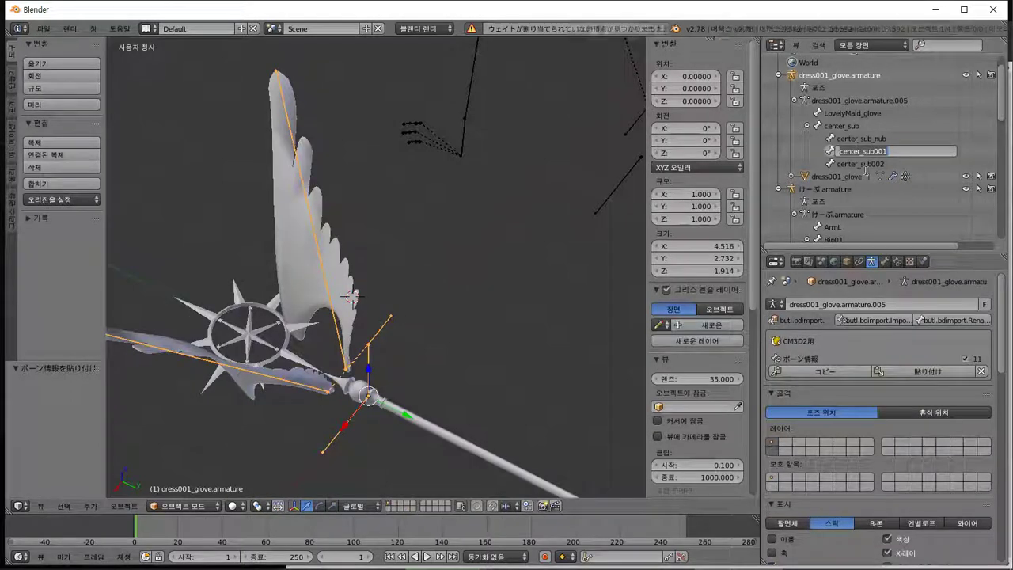
click(883, 262)
right_click(439, 434)
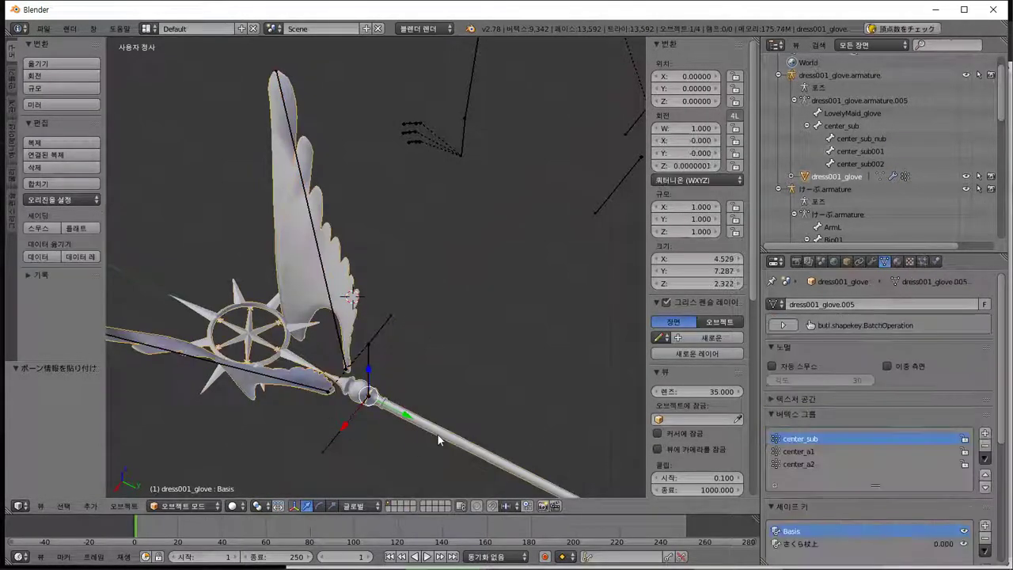
double_click(798, 449)
key(ctrl+v)
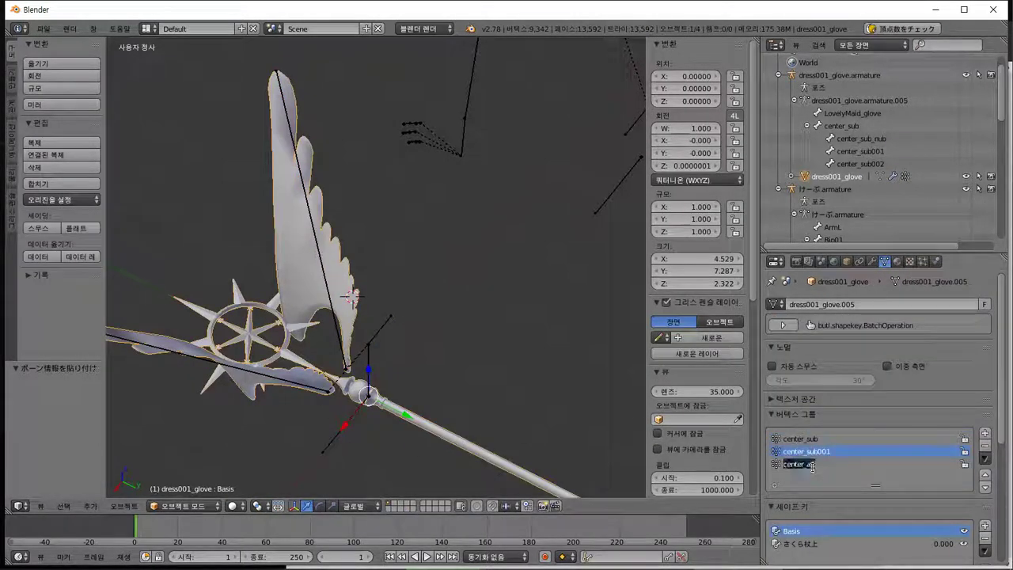
key(ctrl+v)
key(Return)
click(505, 369)
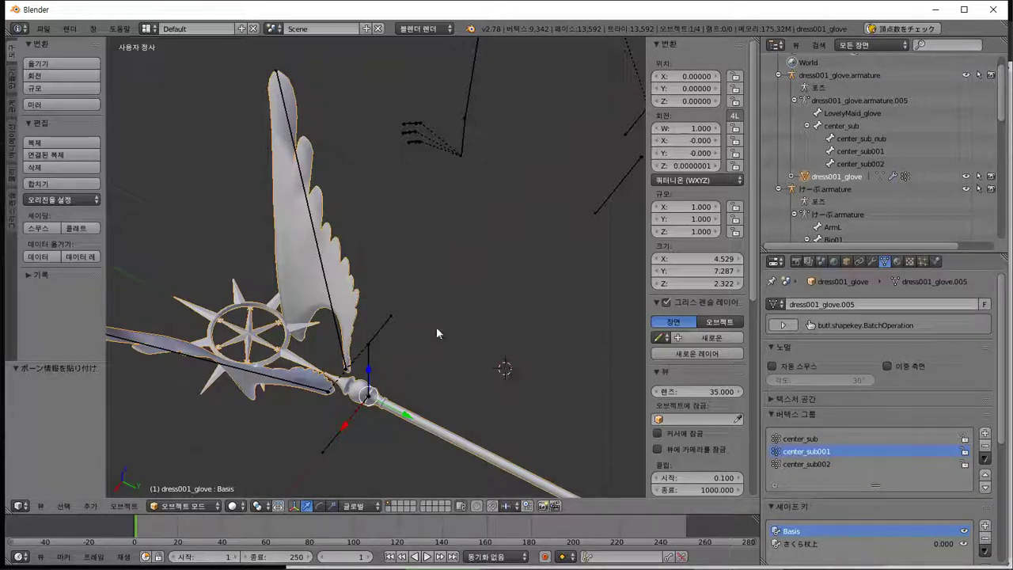
Export the staff as a CM3D2 model, overwriting Sakura_CC_tsue.model in the さくらCC folder.
click(43, 29)
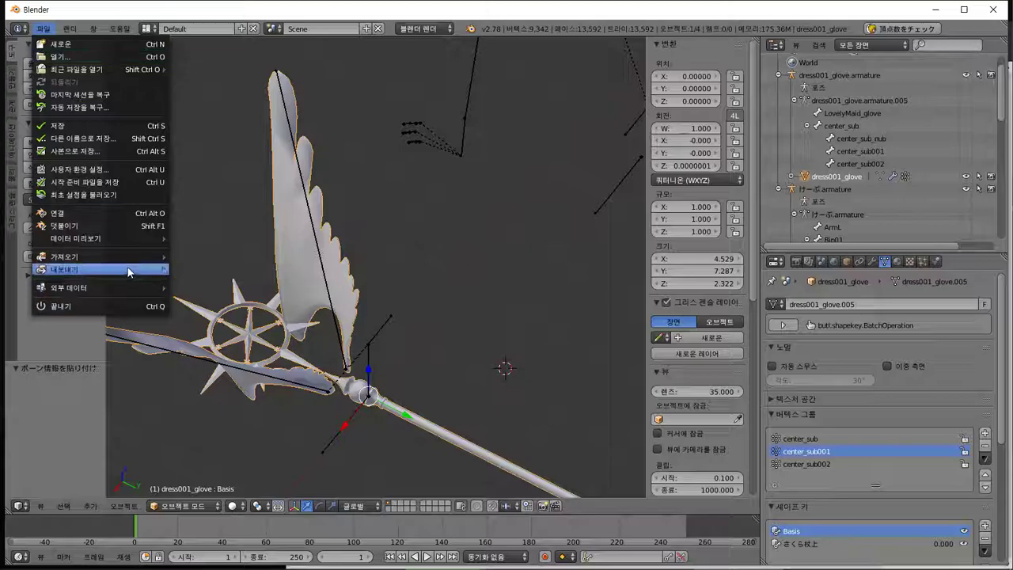
mouse_move(127, 269)
click(244, 387)
click(237, 155)
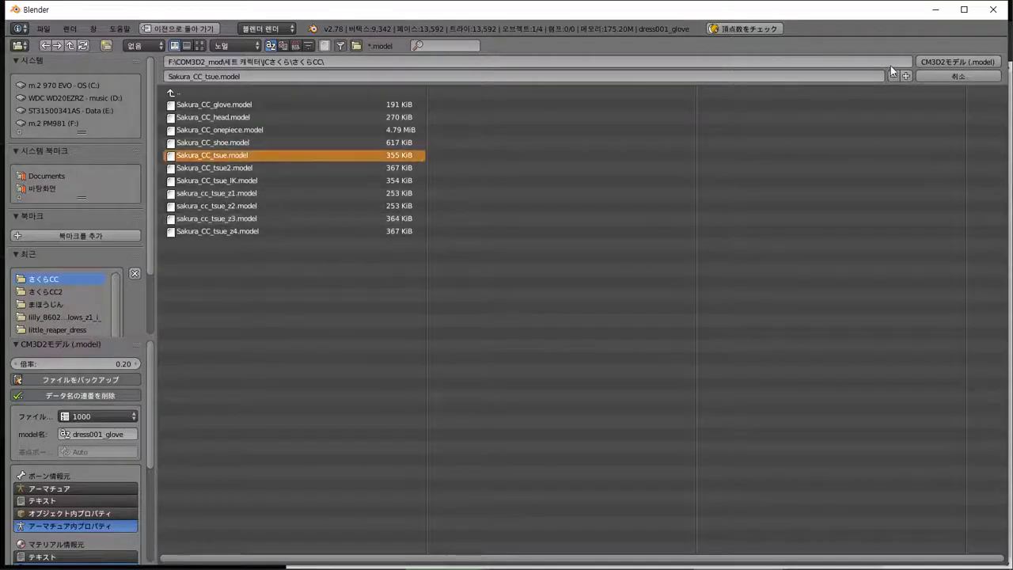
click(960, 60)
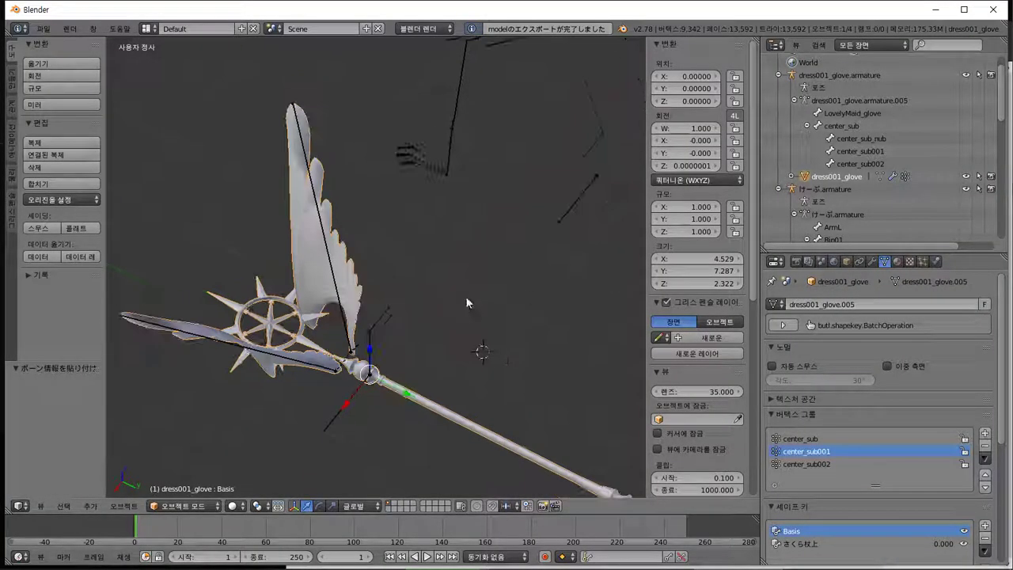
Import the exported Sakura_CC_tsue.model and move its armature away from the original staff by about -2.368, 3.253, 0.190.
click(43, 29)
mouse_move(95, 257)
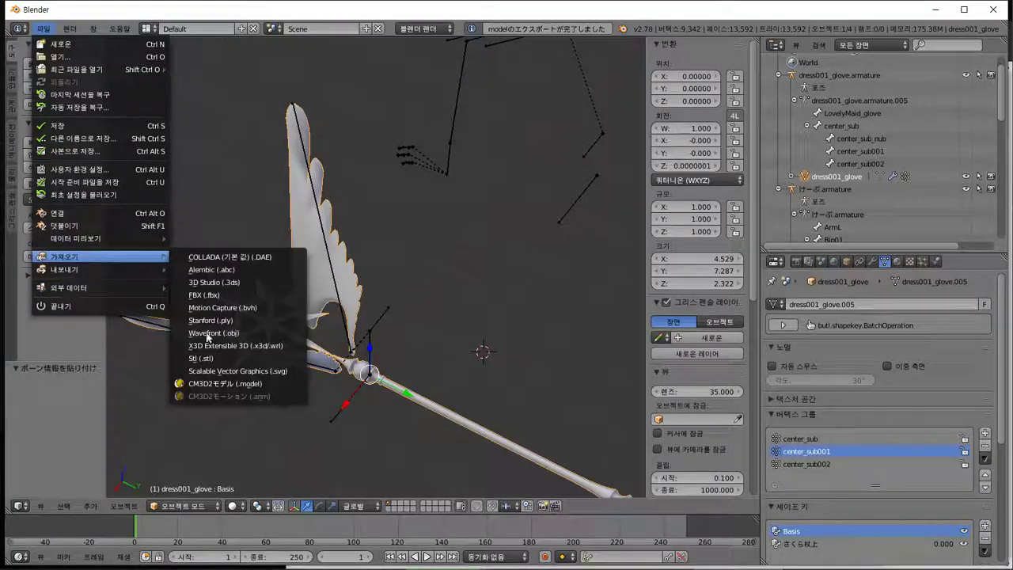
click(230, 383)
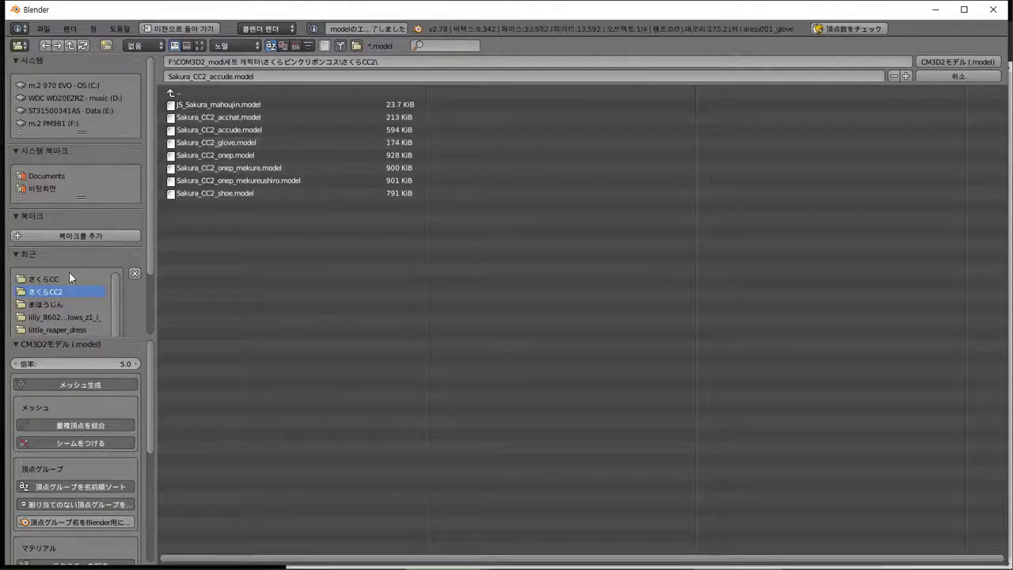
double_click(230, 168)
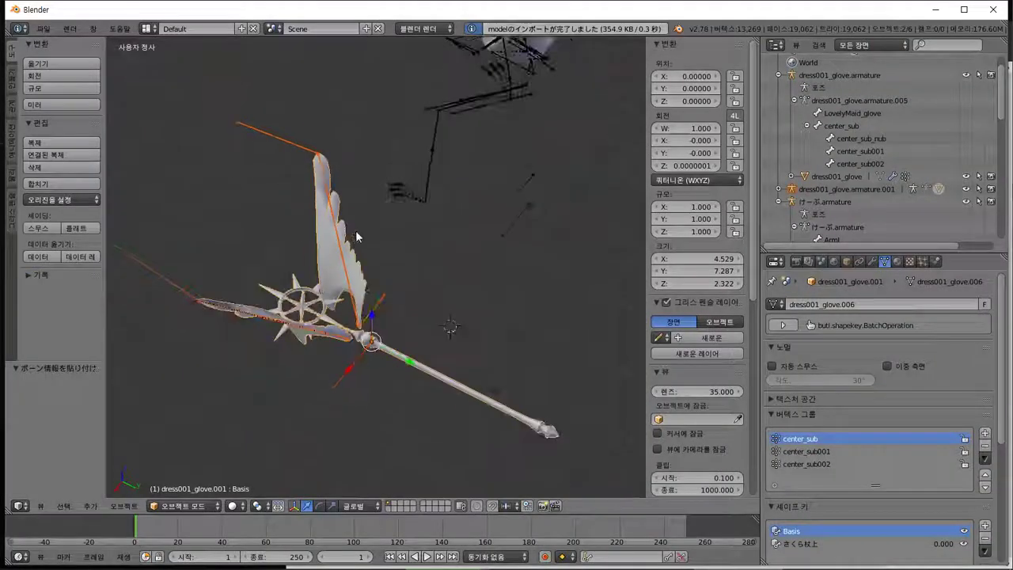
click(602, 298)
middle_drag(602, 299, 449, 279)
right_click(449, 279)
Test the imported staff's wing bones center_sub002 and center_sub001 in Pose Mode with trial rotations, cancelling each one.
click(202, 505)
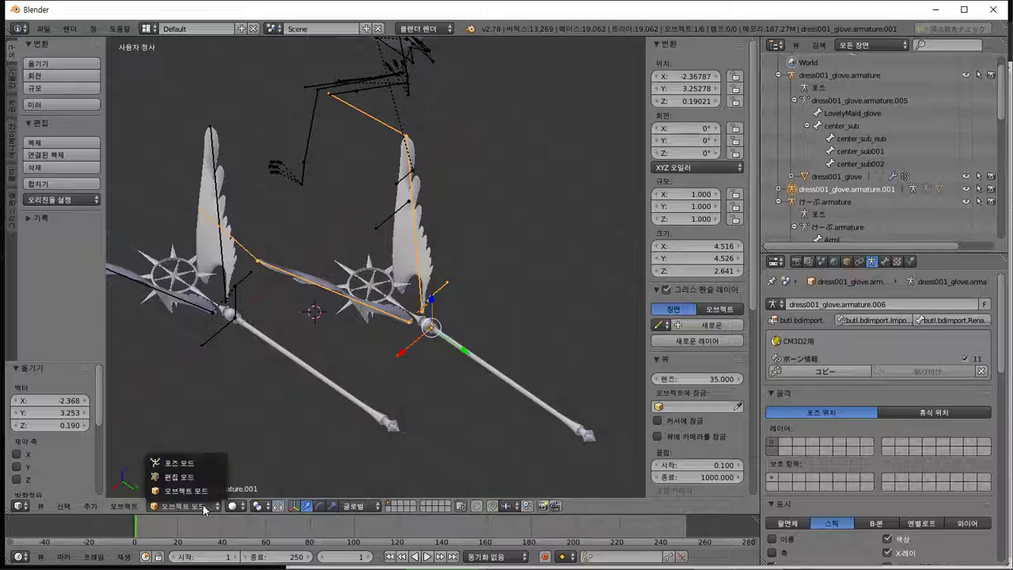
click(198, 463)
right_click(425, 261)
key(r)
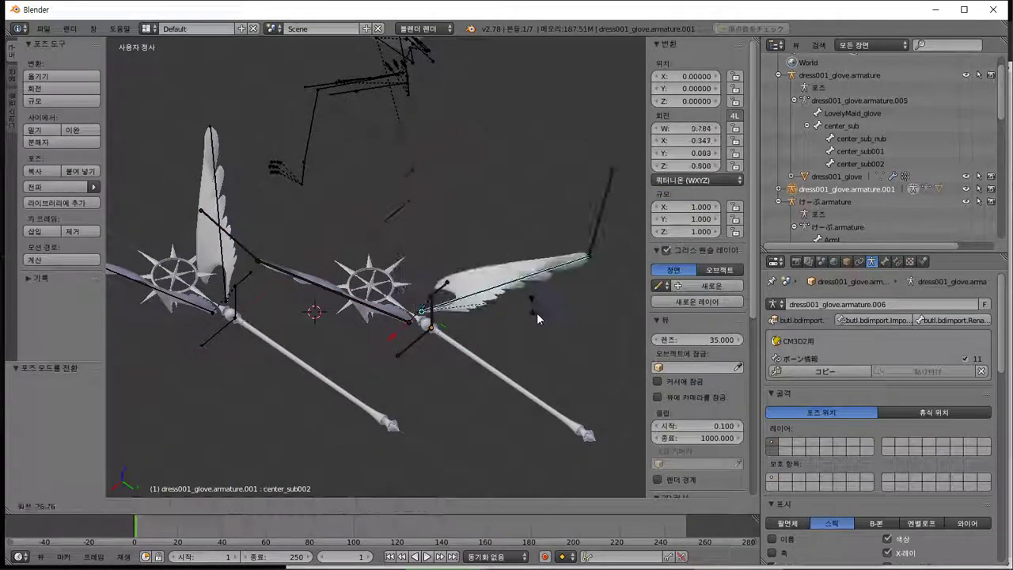
right_click(520, 262)
right_click(388, 319)
key(r)
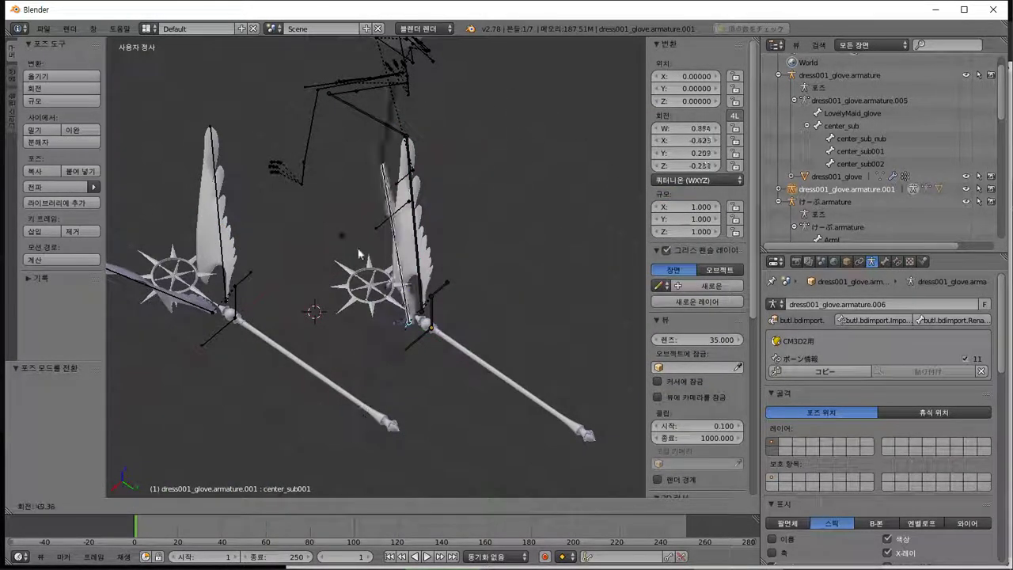
right_click(393, 302)
key(ctrl+Tab)
Delete the imported test copy of the staff together with its armature.
right_click(462, 299)
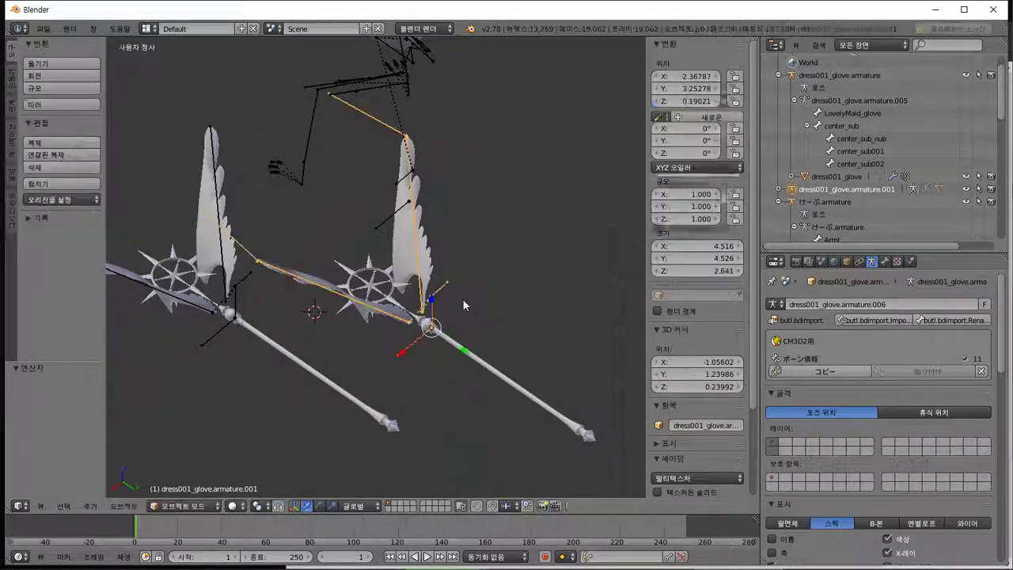
key(Delete)
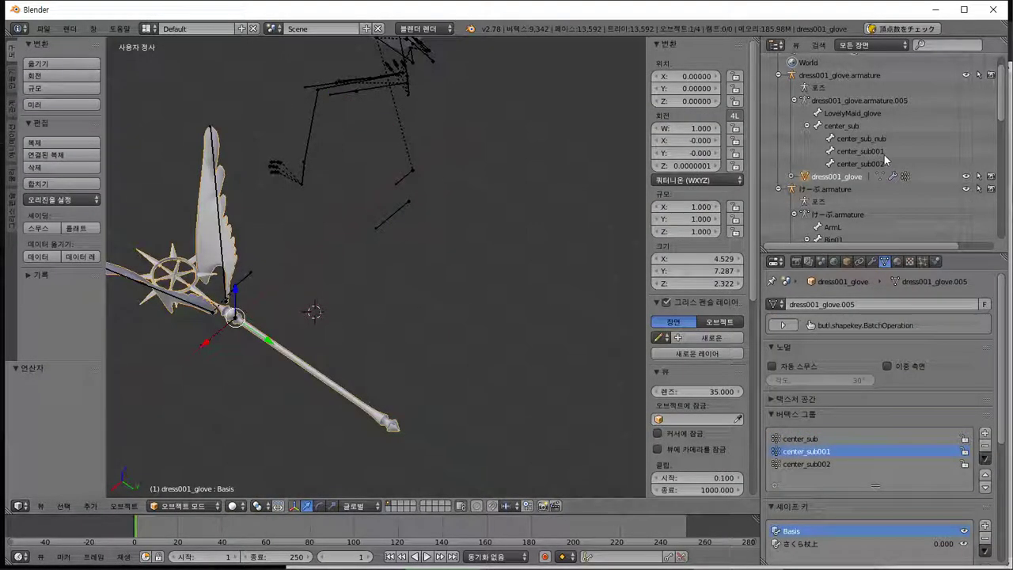
scroll(884, 207, up, 2)
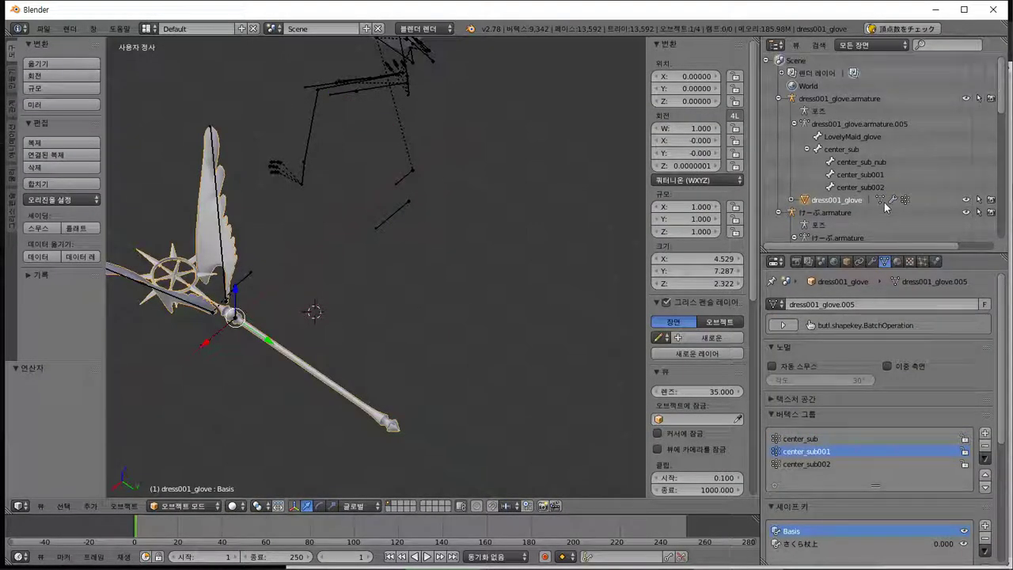
Delete けーぷ.armature together with its whole hierarchy from the scene.
scroll(885, 208, down, 12)
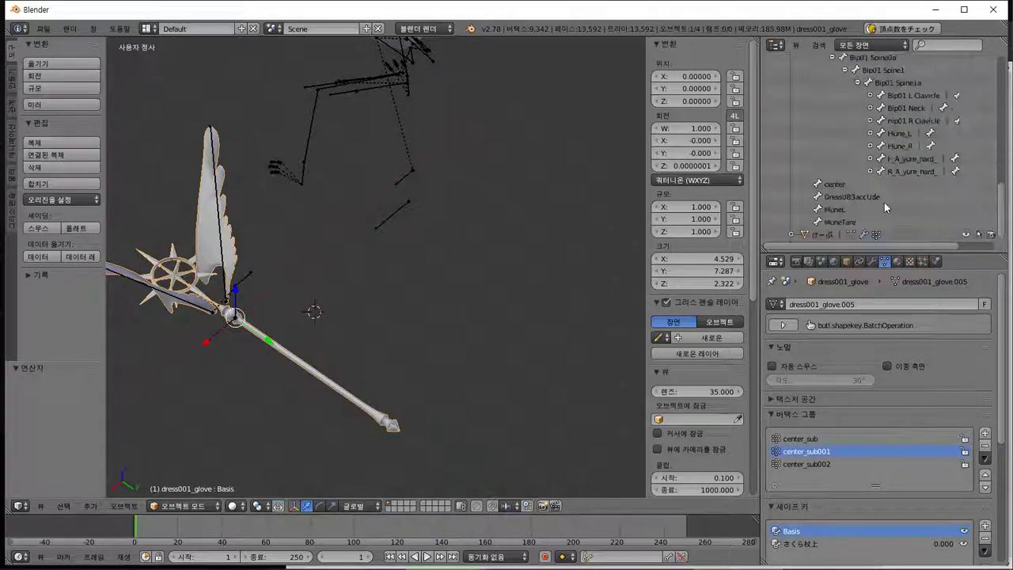
scroll(885, 208, up, 8)
right_click(835, 138)
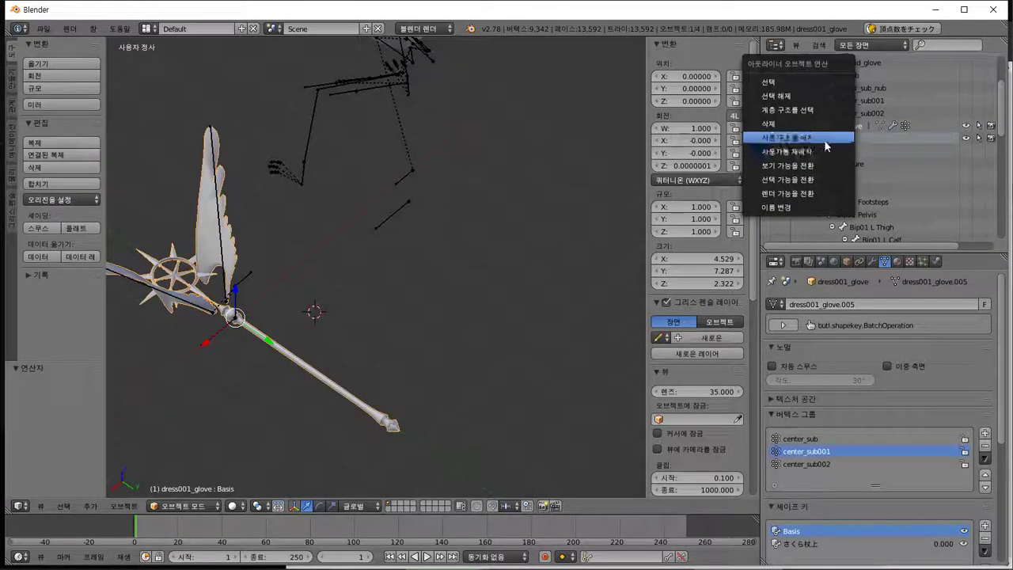
click(824, 139)
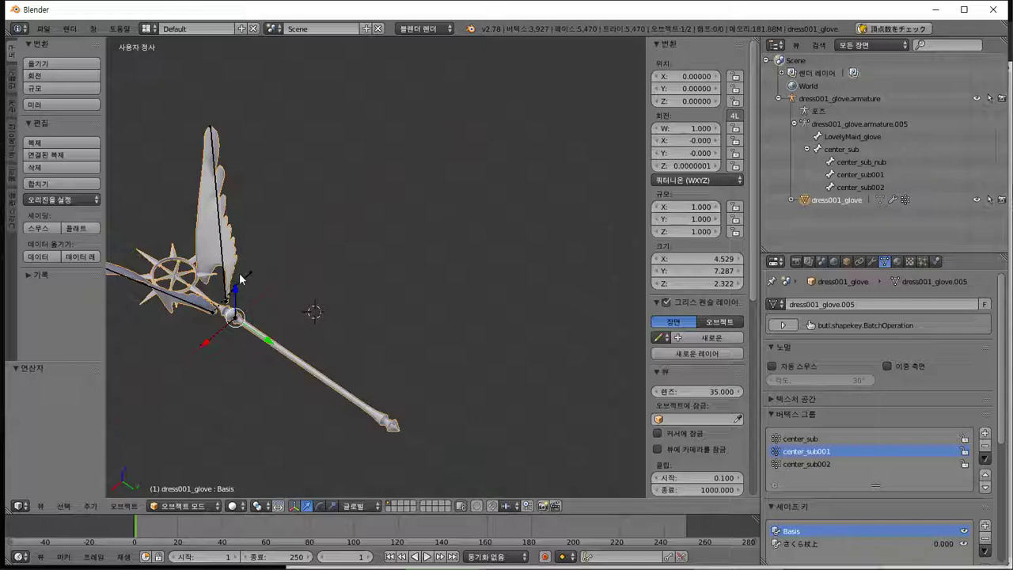
Hide the original staff mesh dress001_glove so that the viewport is empty.
key(a)
key(a)
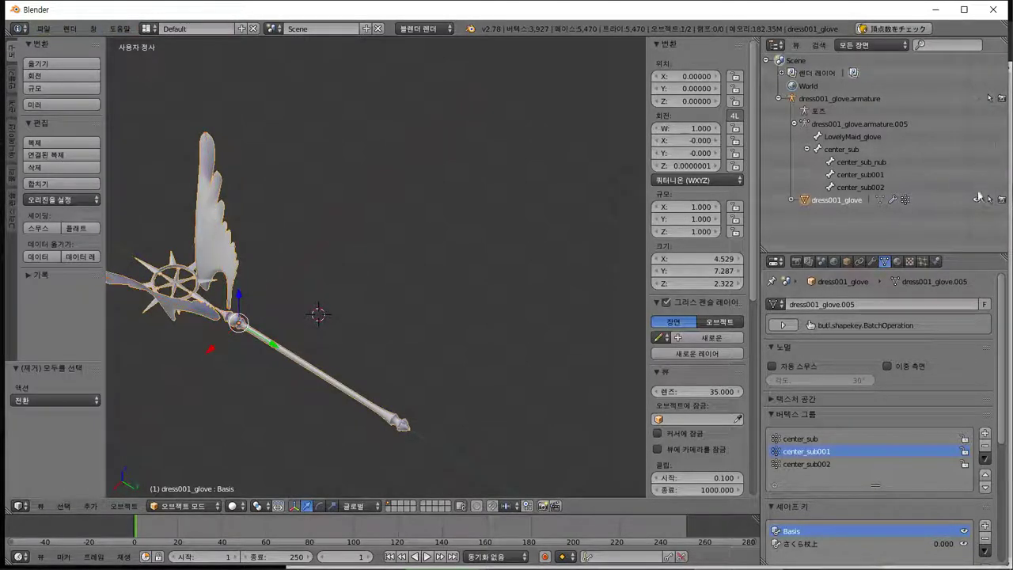
key(h)
Import Sakura_CC_tsue.model from the さくらCC folder as a CM3D2 model.
click(43, 28)
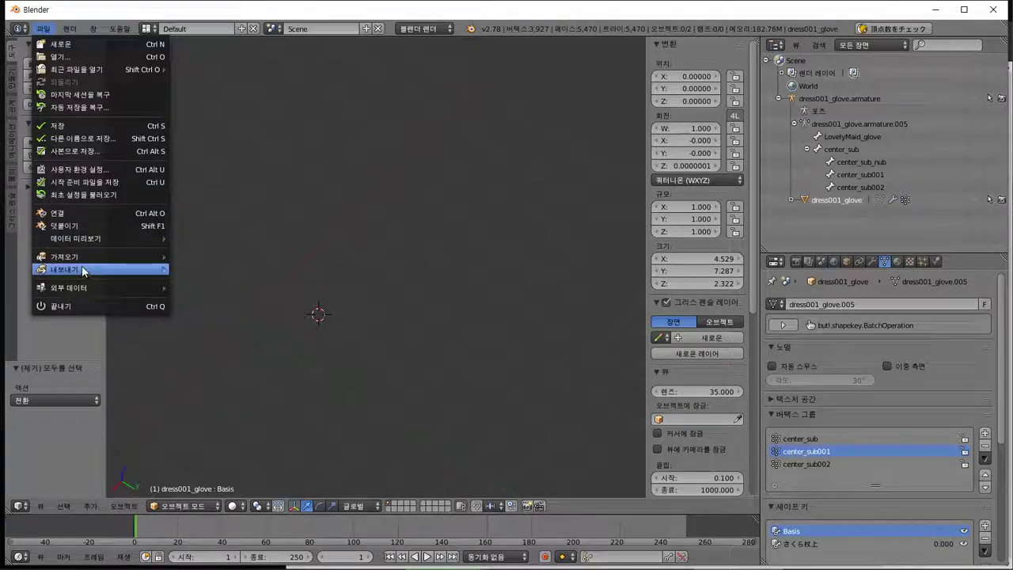
mouse_move(83, 271)
click(198, 384)
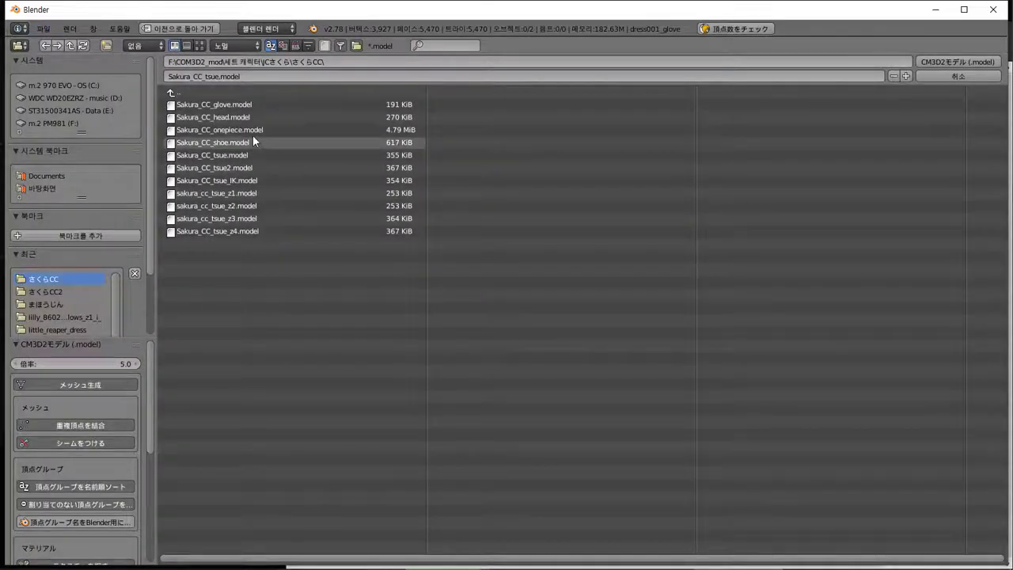
double_click(248, 157)
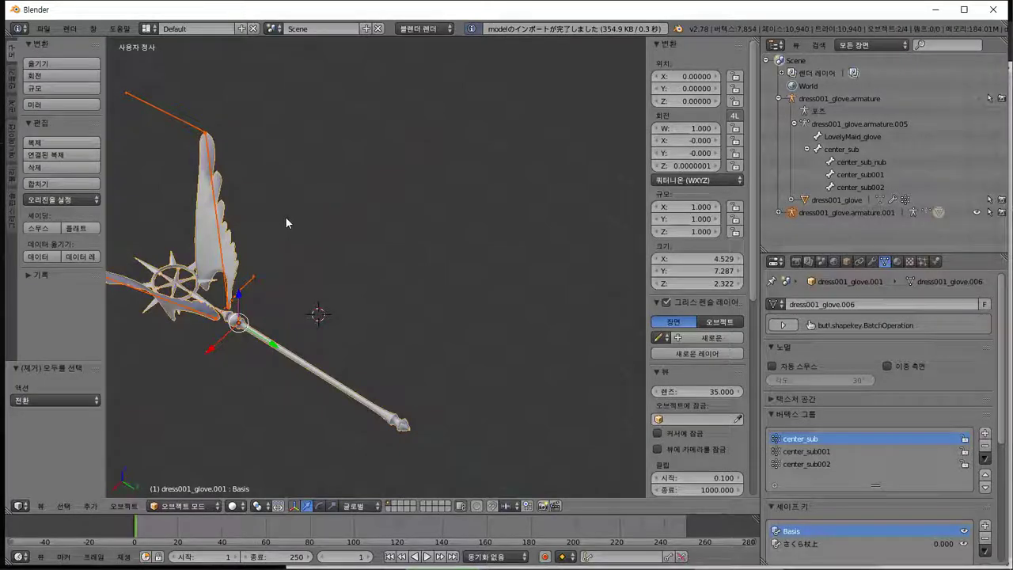
Examine the imported staff's bone hierarchy down to the children of center_sub001 and center_sub002, and check its wing bones in the model.
click(778, 213)
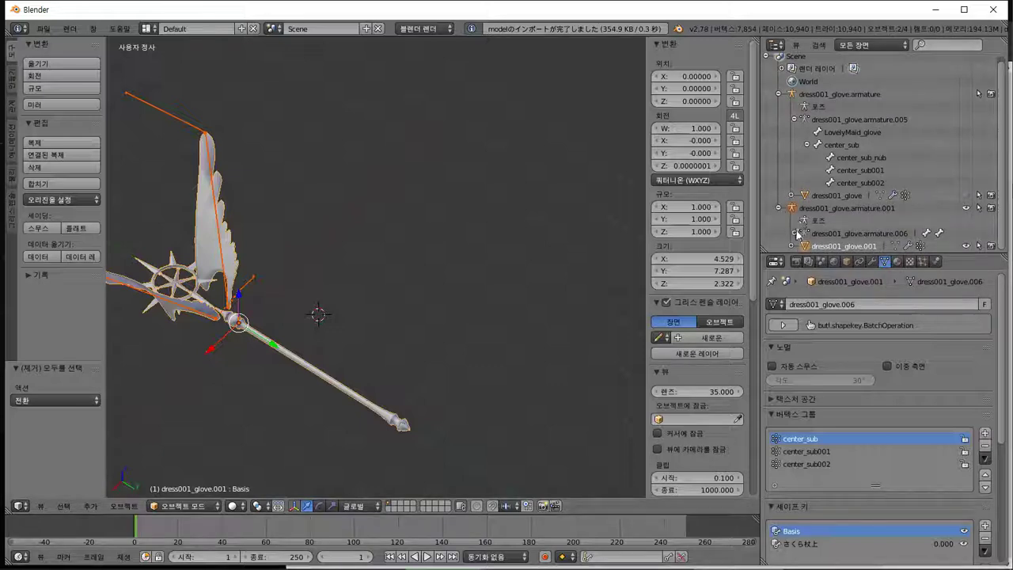
click(796, 233)
click(806, 235)
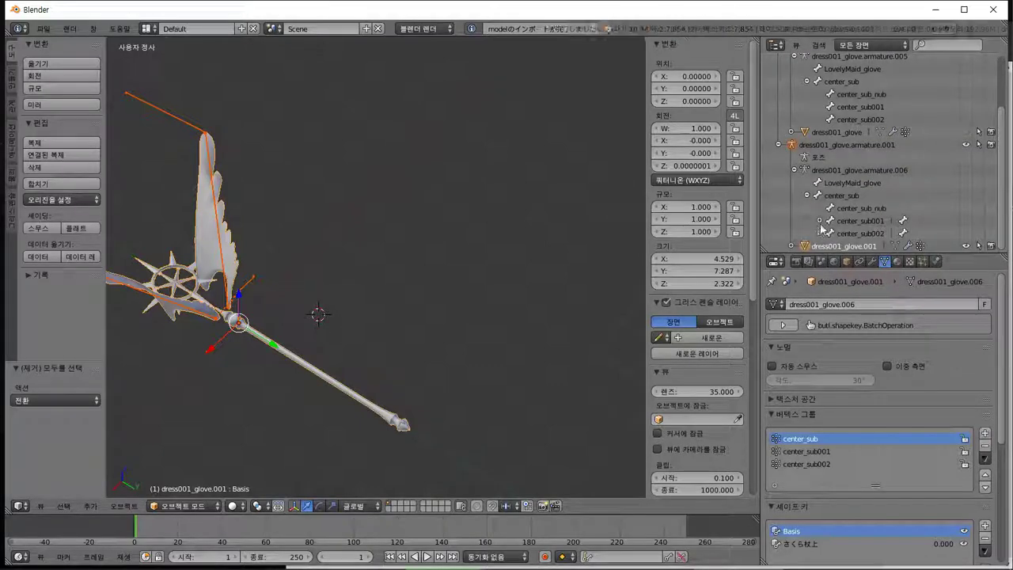
click(820, 221)
scroll(825, 227, down, 2)
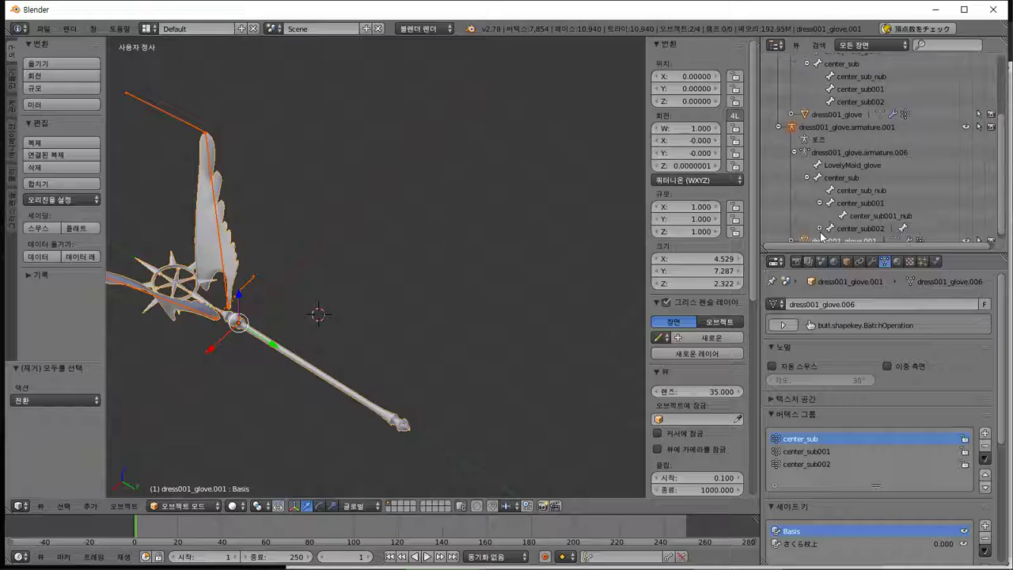
scroll(430, 265, down, 2)
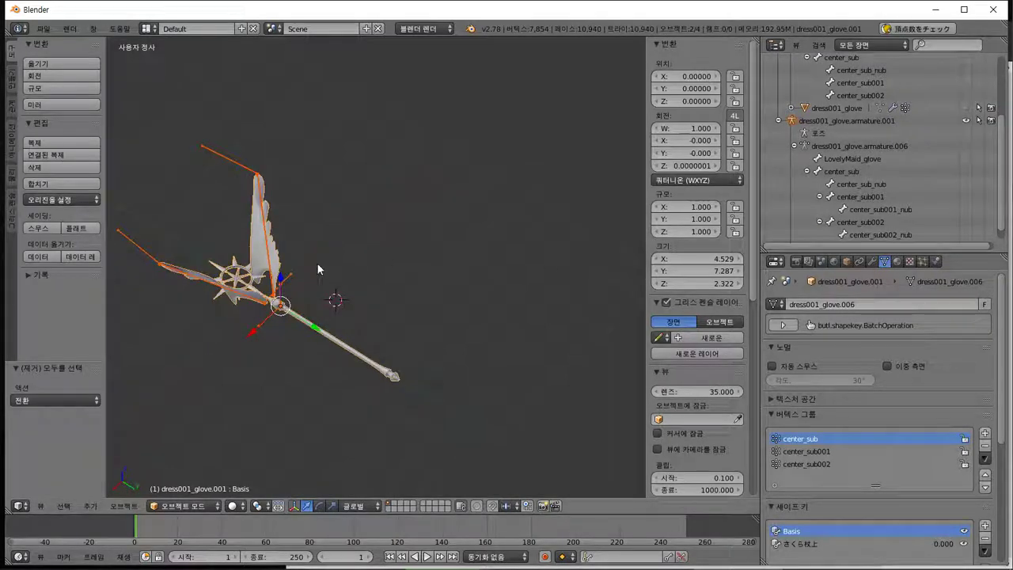
scroll(441, 219, up, 5)
middle_drag(475, 225, 378, 227)
Switch to File Explorer and look through the files in the さくらCC2 folder.
key(alt+Tab)
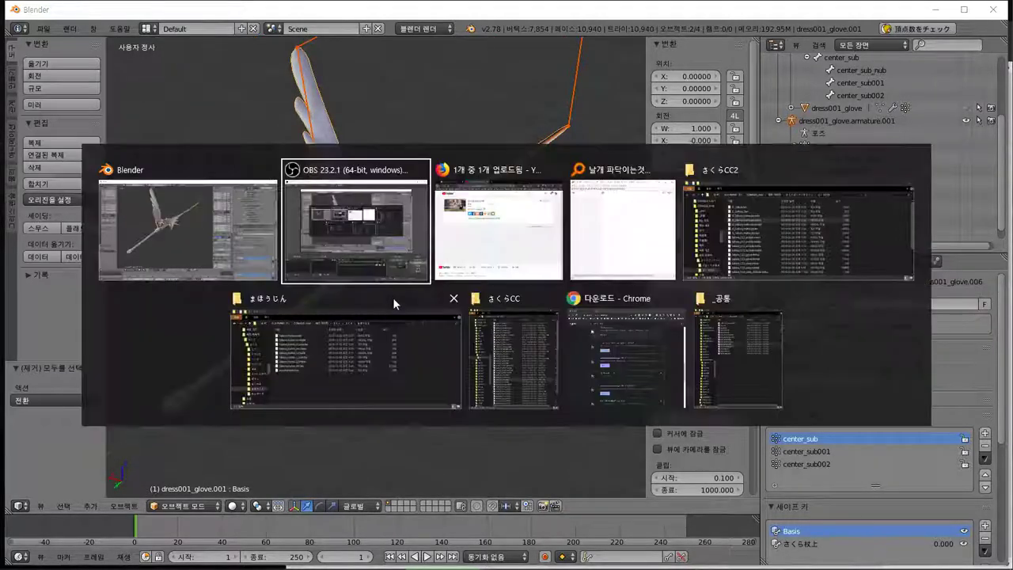
key(Tab)
key(Tab)
key(Tab)
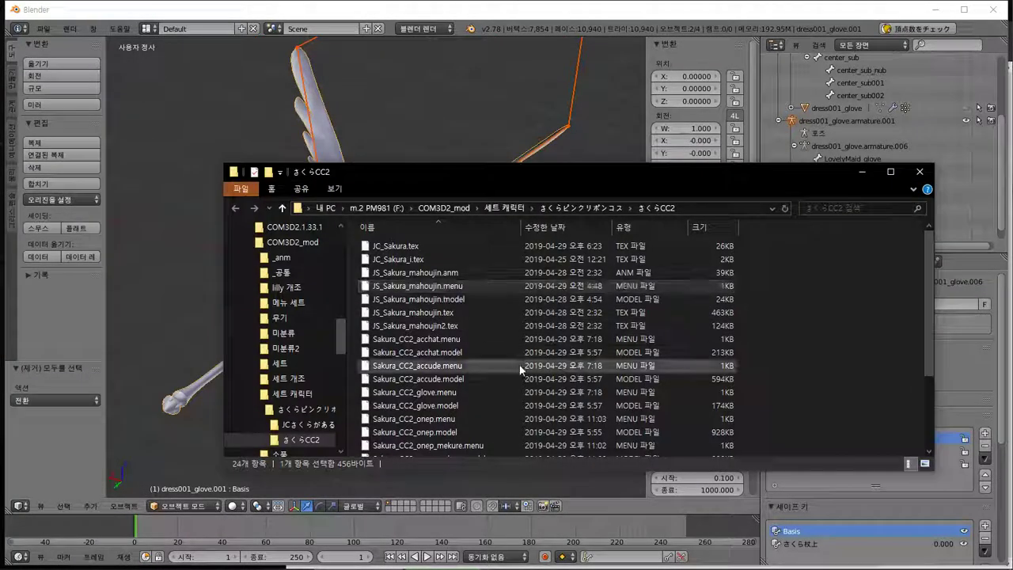
scroll(507, 332, down, 3)
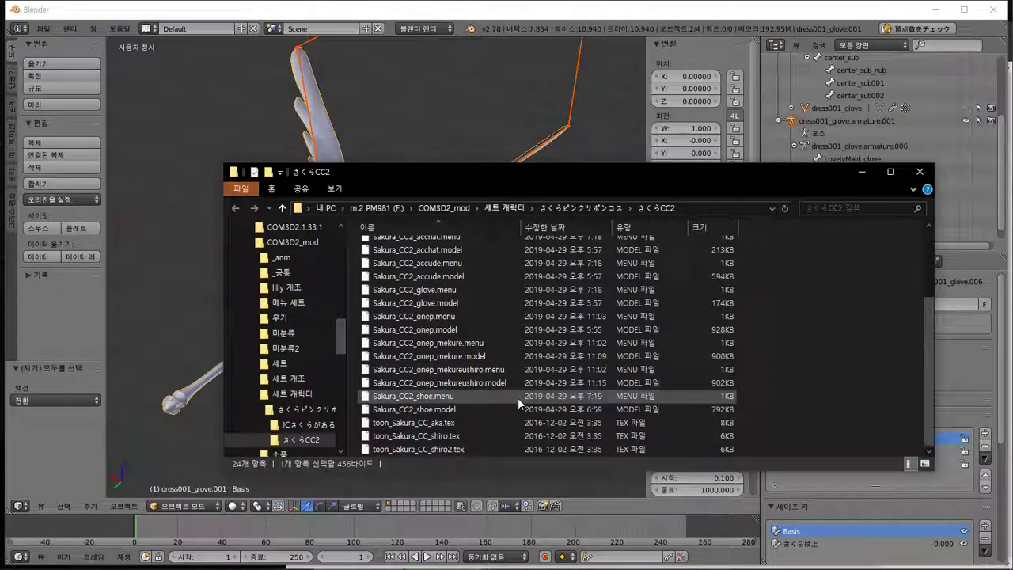
mouse_move(483, 563)
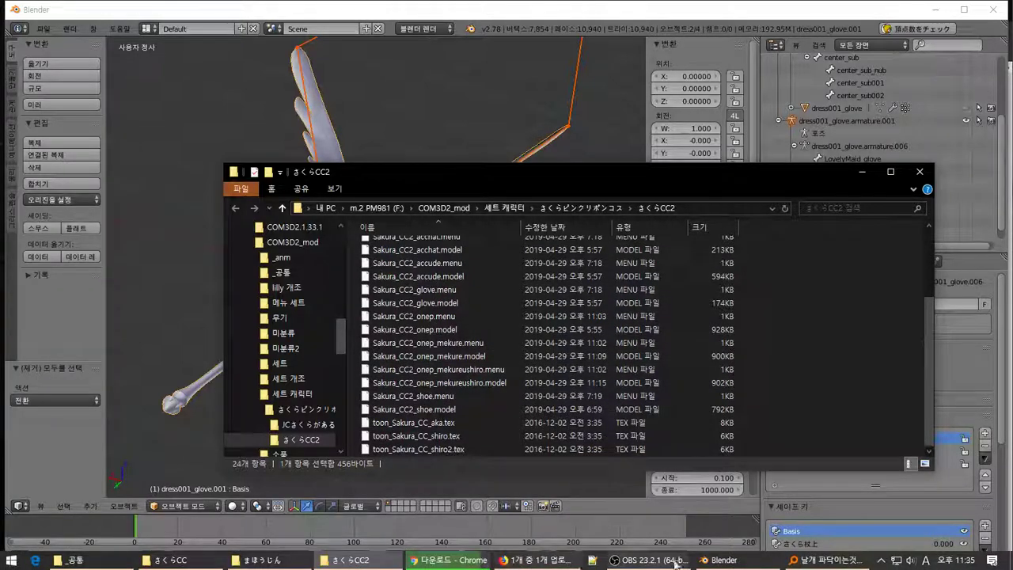
click(744, 562)
click(746, 562)
click(721, 560)
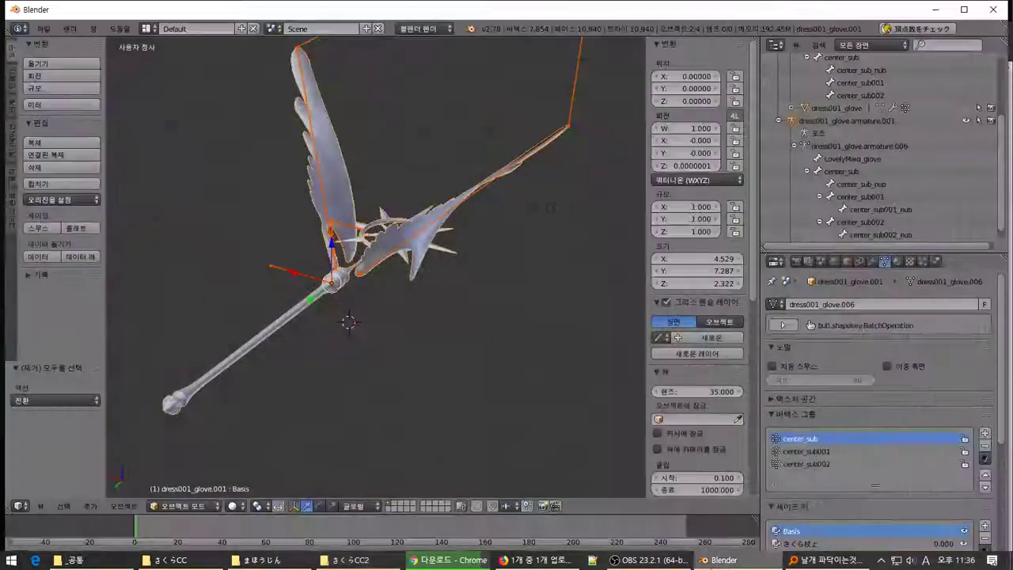
Close the まほうじん folder window in File Explorer and bring up the さくらCC folder.
click(324, 560)
click(283, 562)
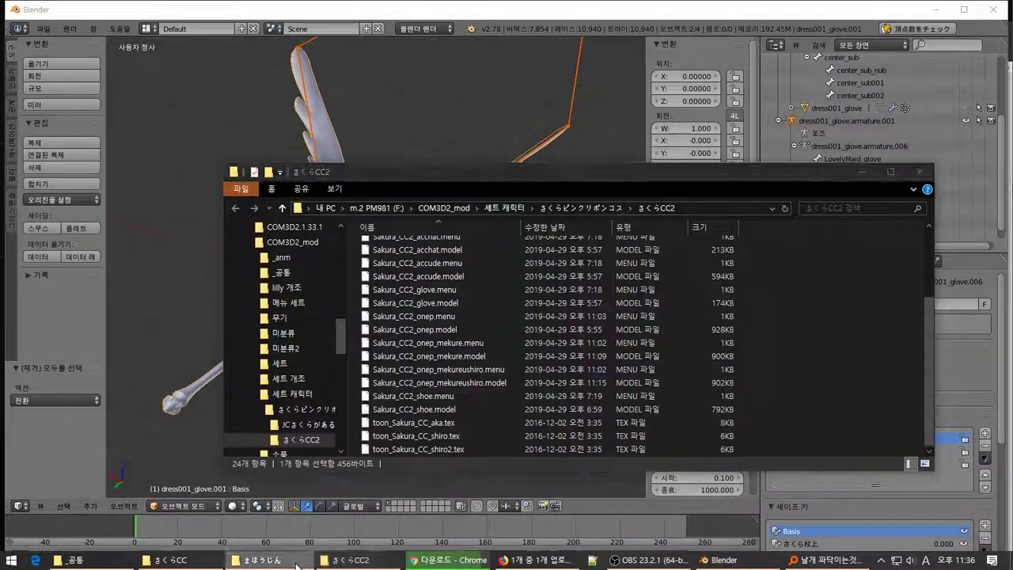
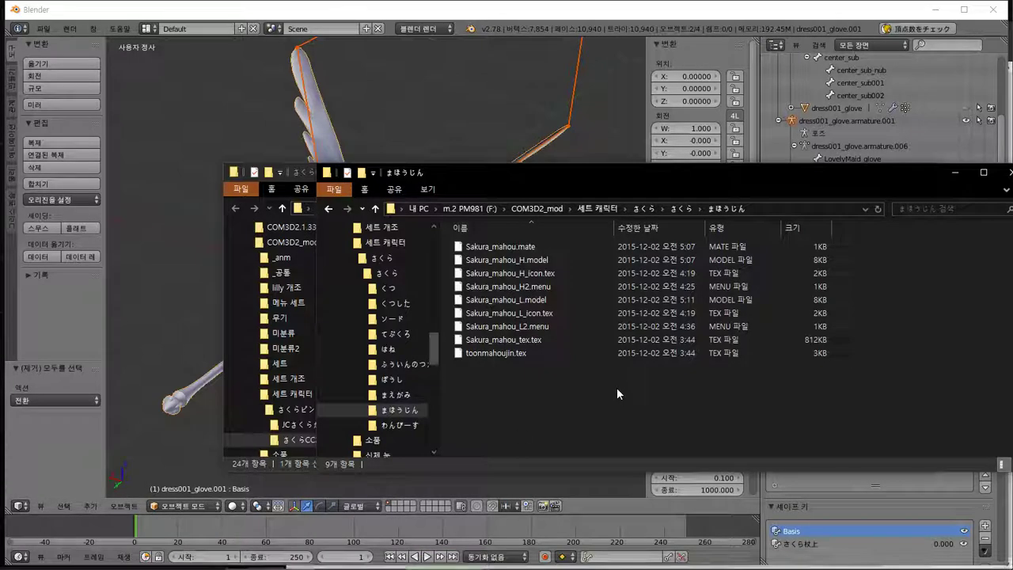
click(1010, 173)
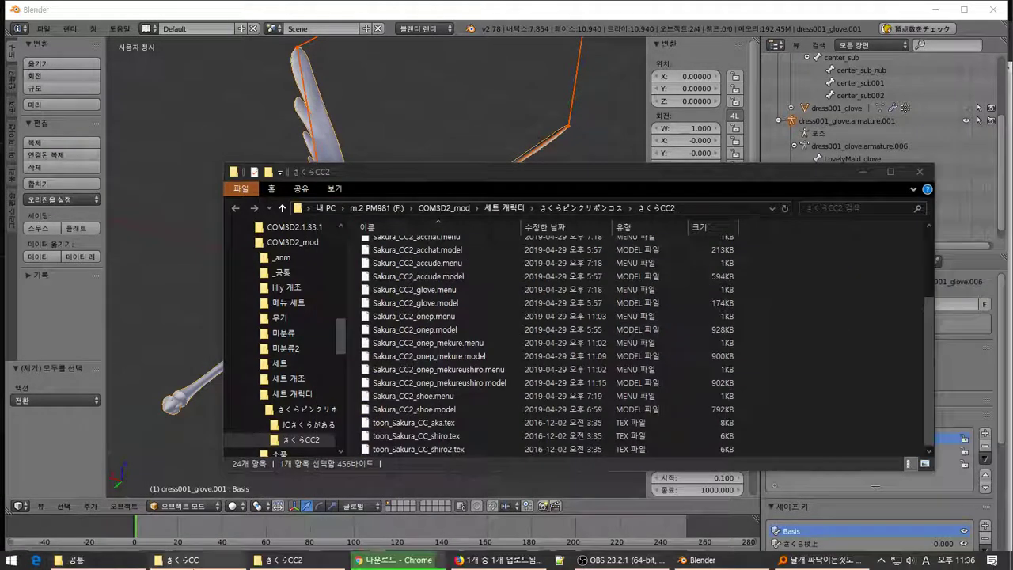
click(196, 561)
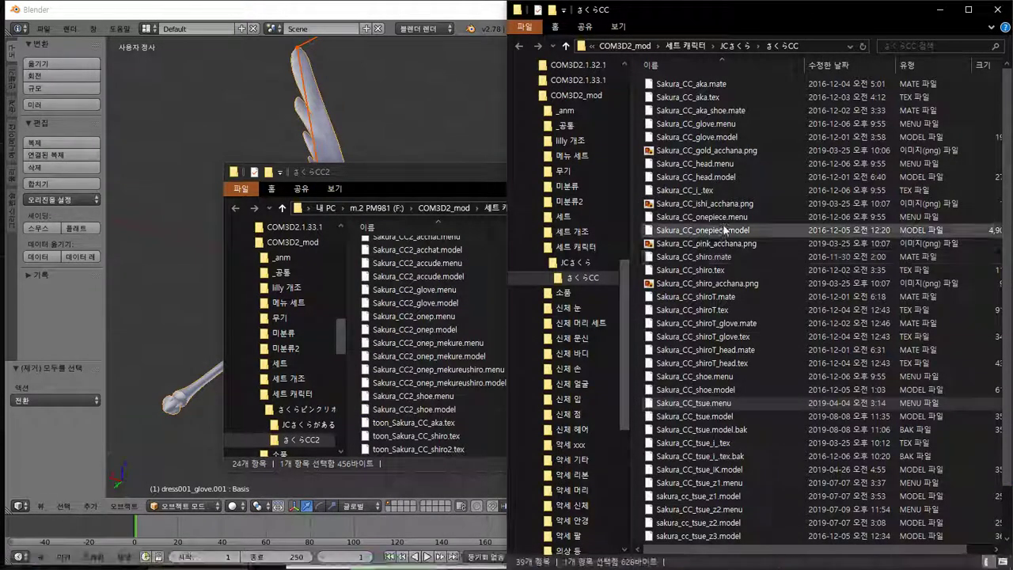
click(736, 429)
click(738, 406)
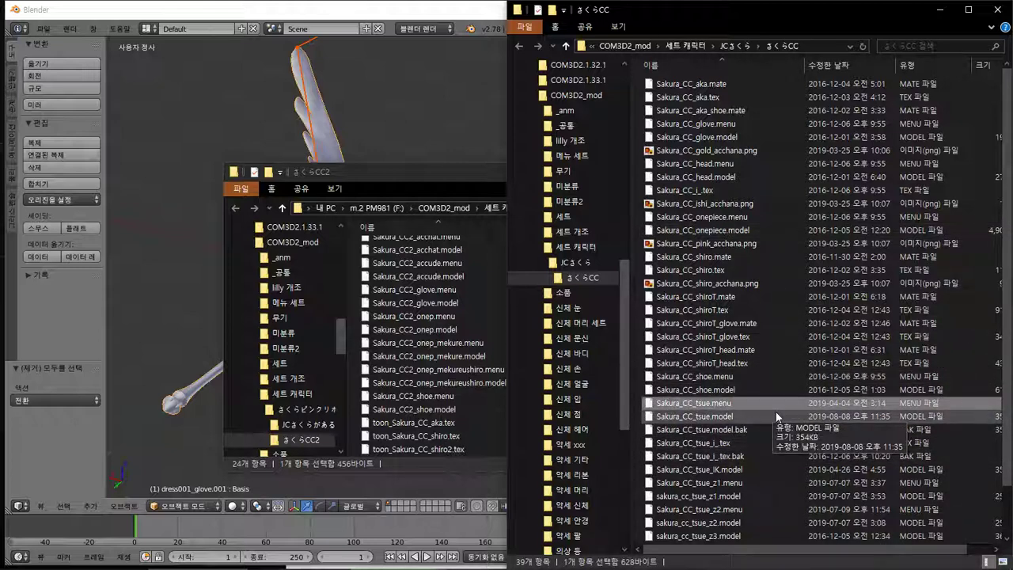
key(F2)
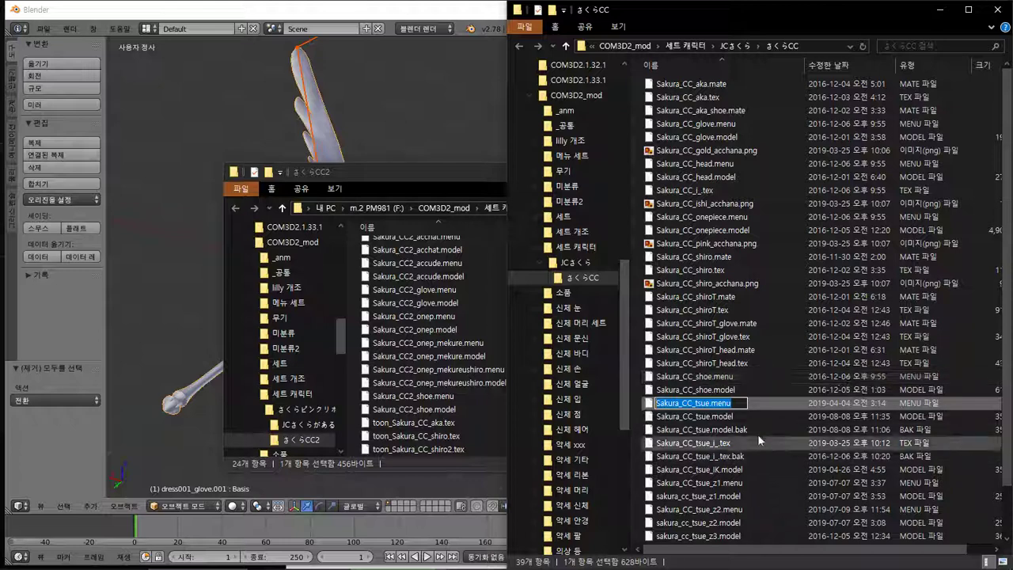
click(735, 390)
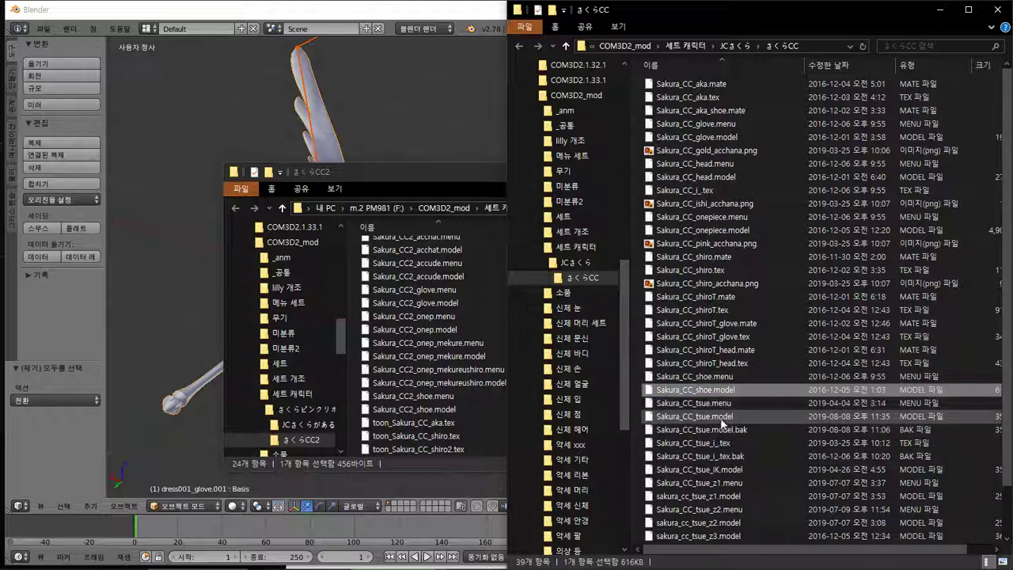
Duplicate Sakura_CC_tsue.menu in the さくらCC folder and rename the copy as Sakura_CC_tsue.anm, accepting the extension change.
key(Down)
key(ctrl+c)
key(ctrl+v)
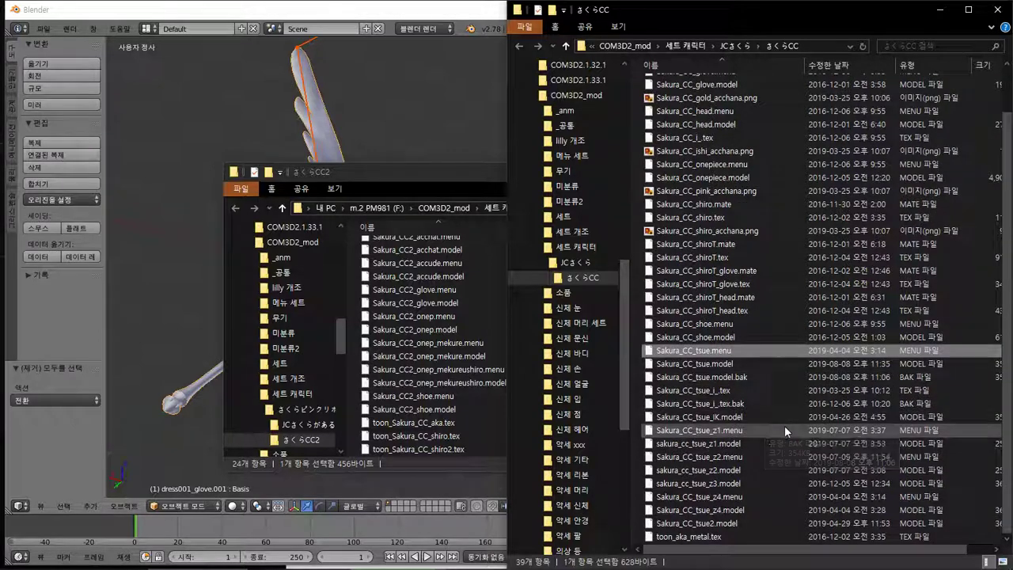
key(F2)
drag(710, 351, 714, 350)
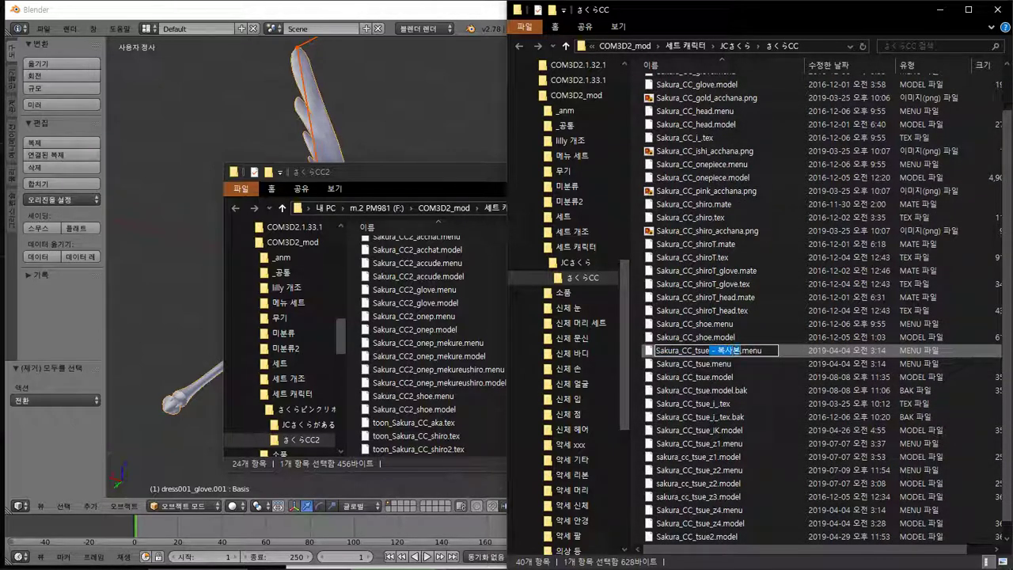
key(BackSpace)
drag(713, 351, 779, 360)
text(a)
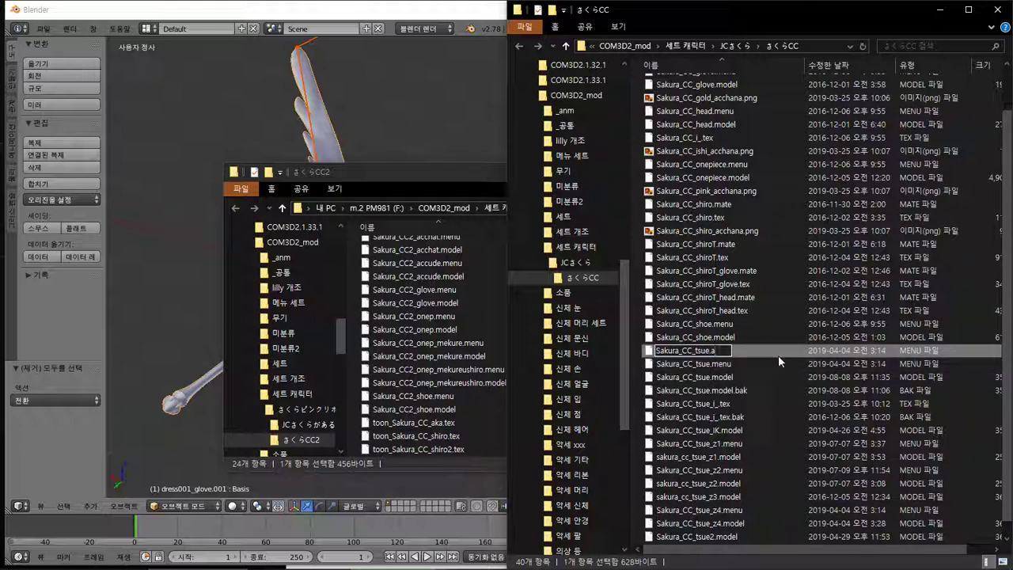
text(nm)
key(Return)
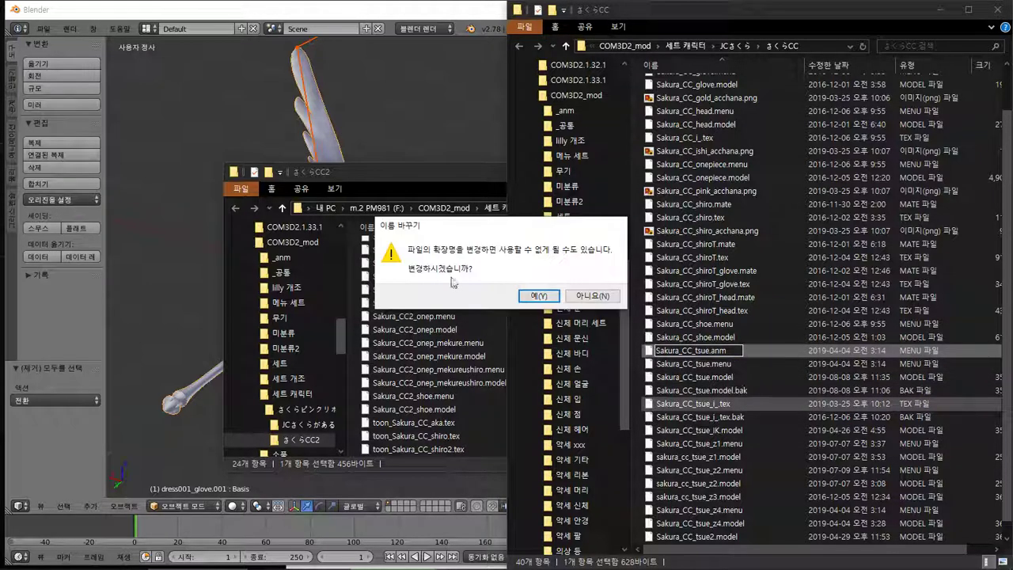
click(542, 296)
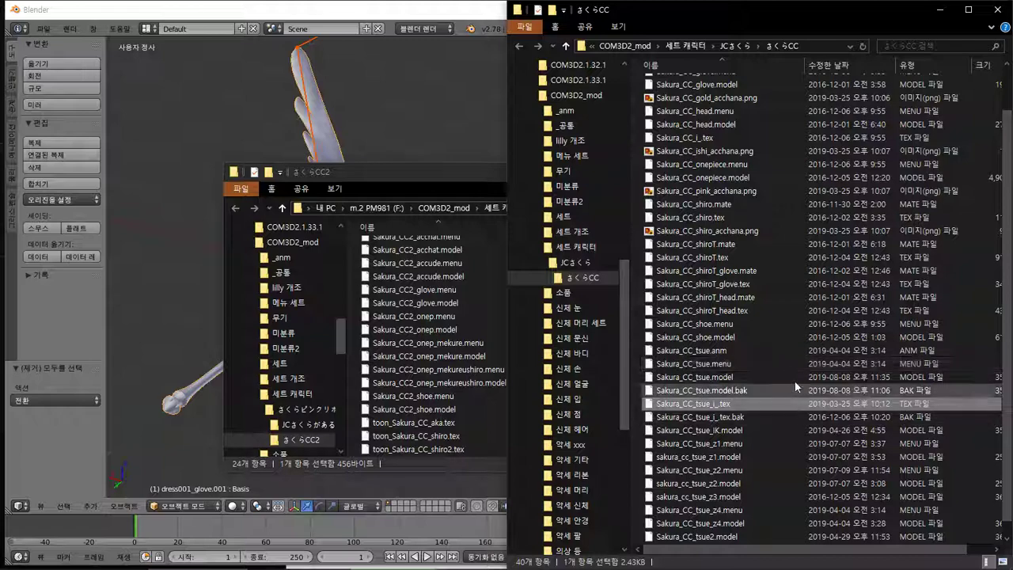
Place the _공통 folder window beside the さくらCC window and open the _CM3D2_Toolkit_PR2 folder in it.
click(756, 362)
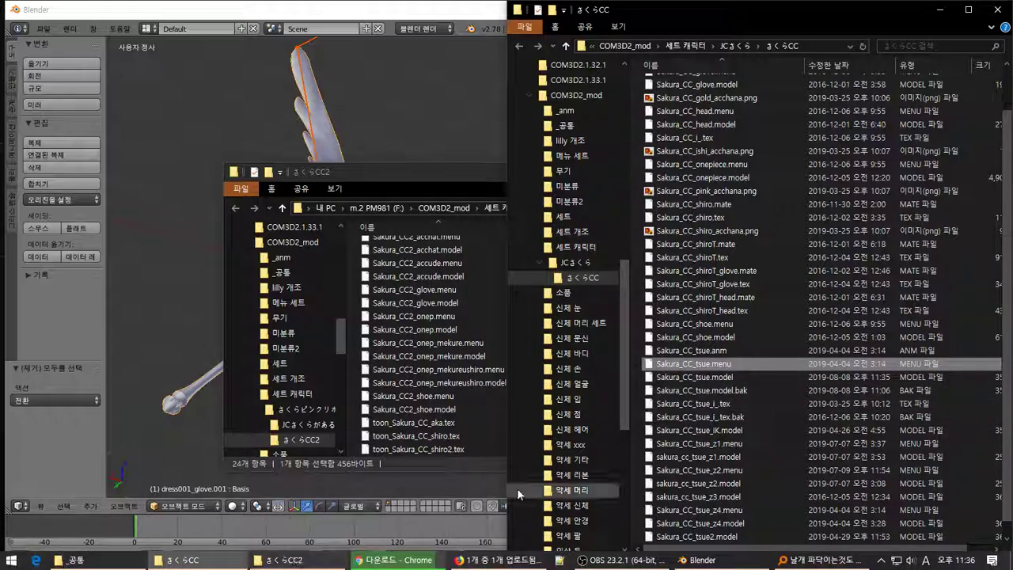
click(127, 566)
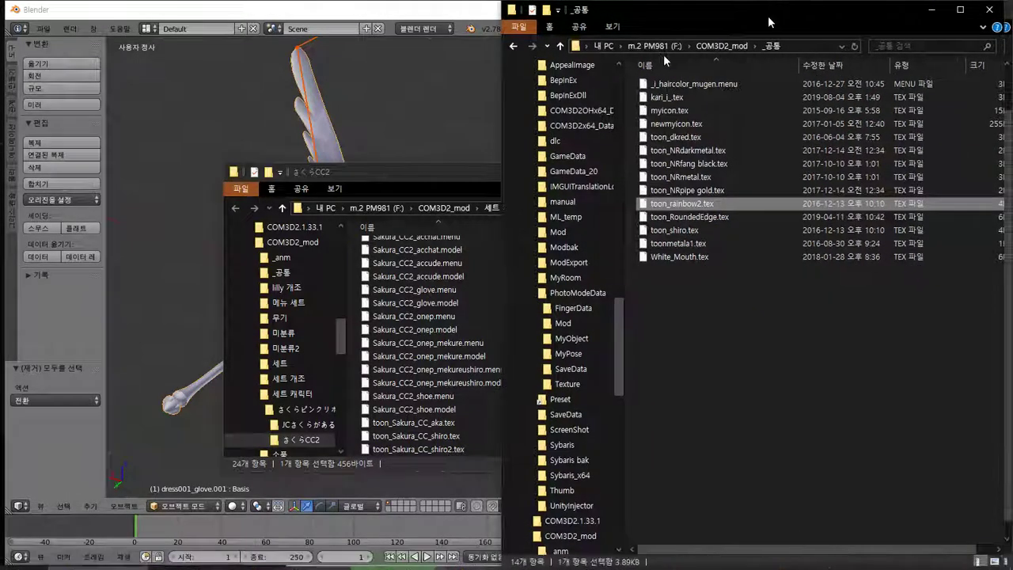
key(super+Left)
drag(119, 350, 119, 65)
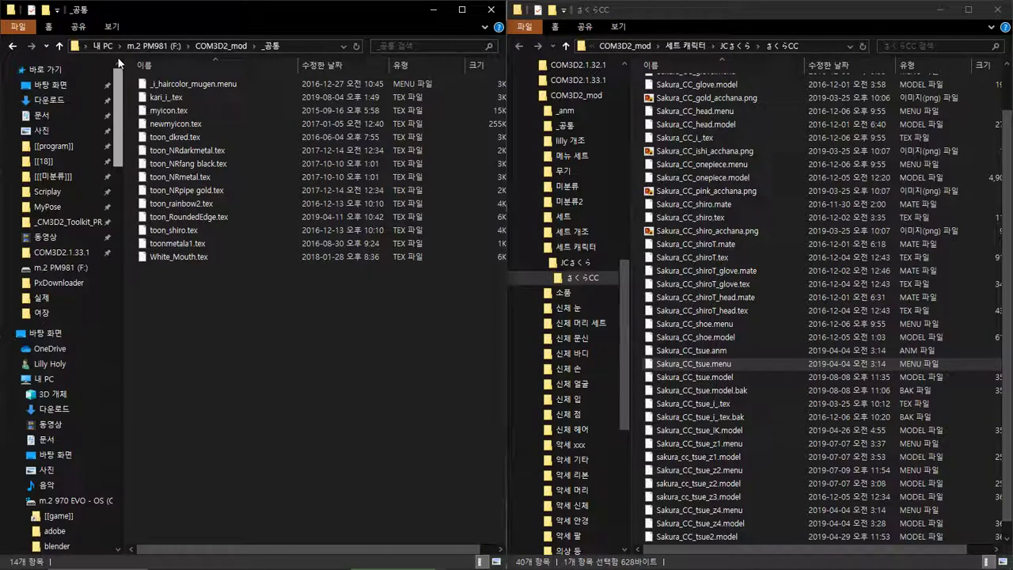
click(58, 225)
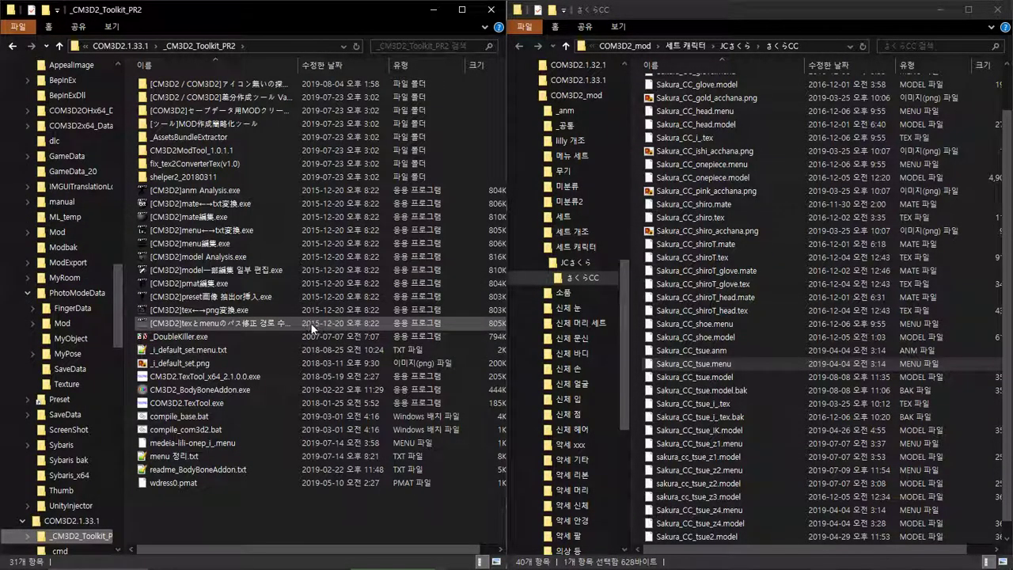
Launch the COM3D2x64 game.
key(super)
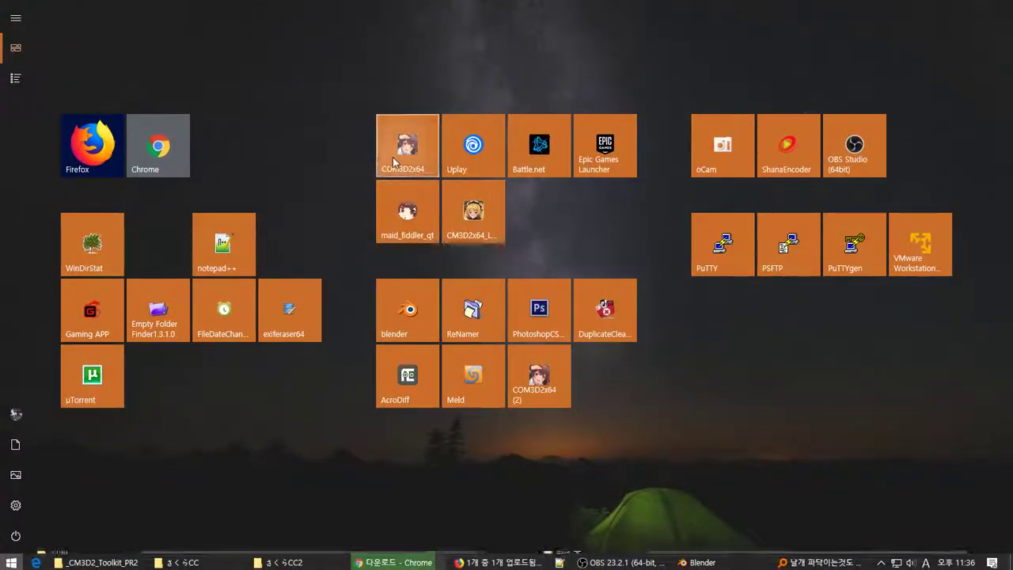
click(392, 157)
click(608, 340)
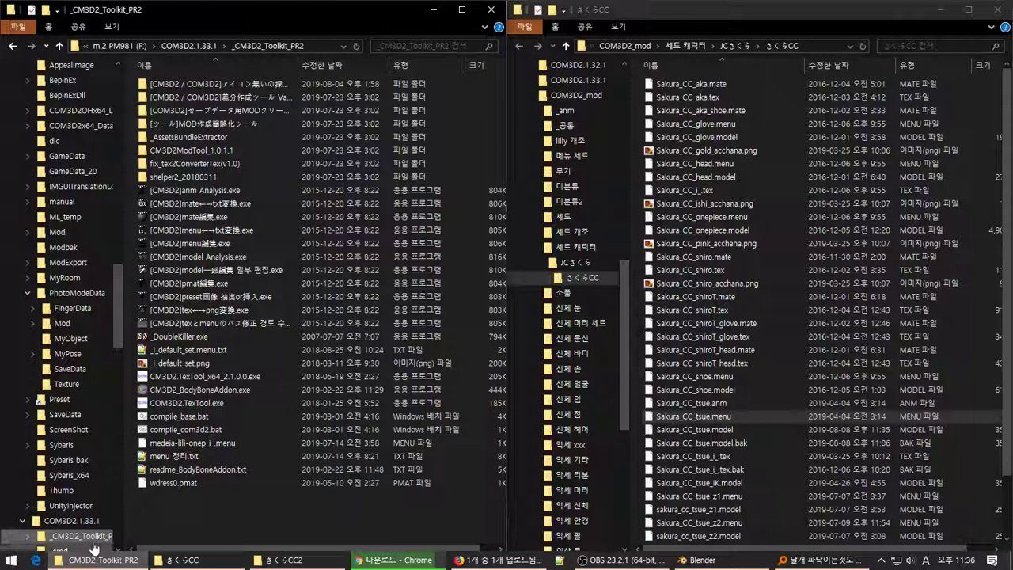
Open the COM3D2.1.32.1 folder on drive F: and launch COM3D2x64.exe from it.
click(71, 520)
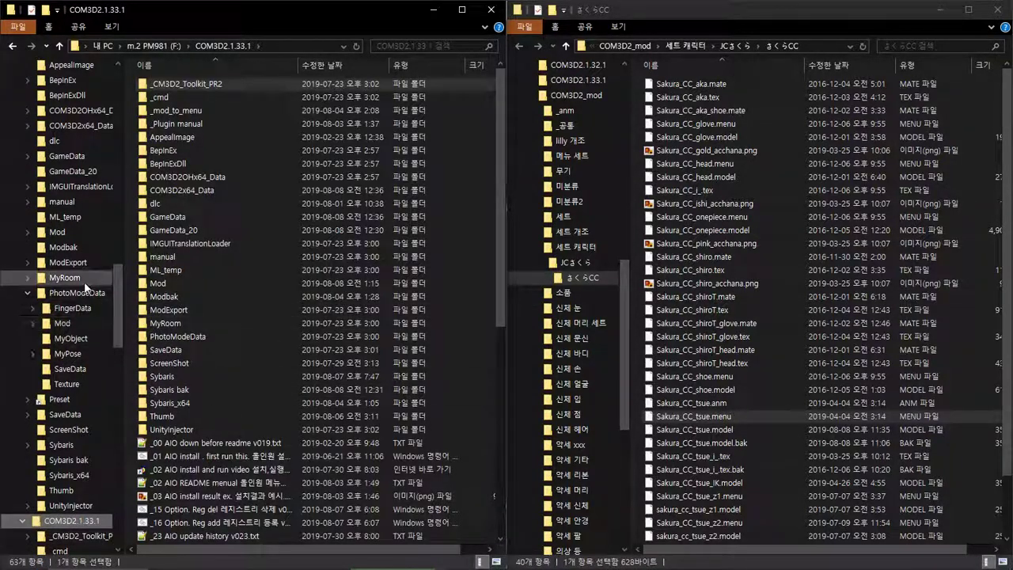
scroll(63, 238, up, 2)
click(155, 45)
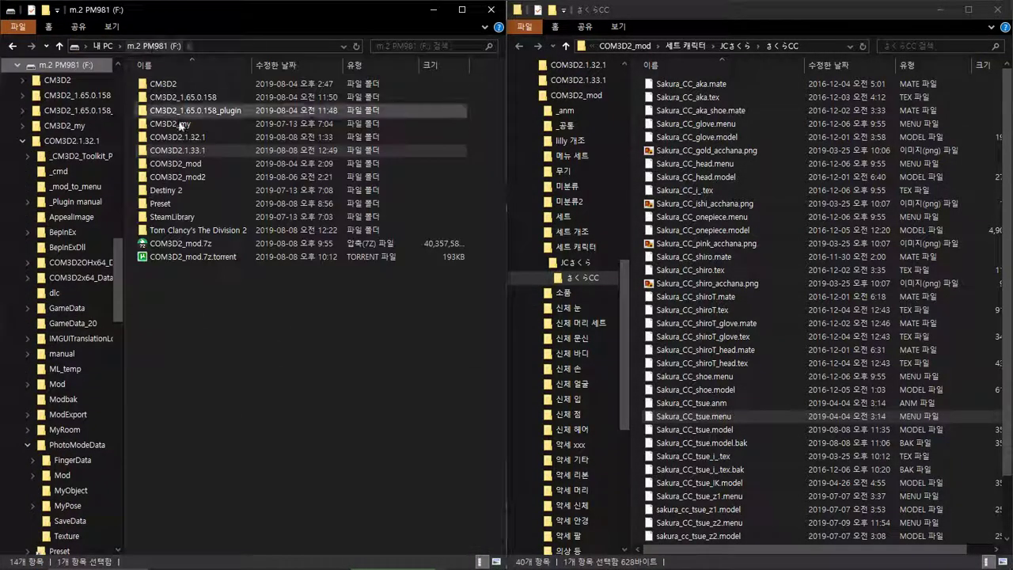
double_click(182, 132)
scroll(238, 380, down, 7)
scroll(225, 407, down, 4)
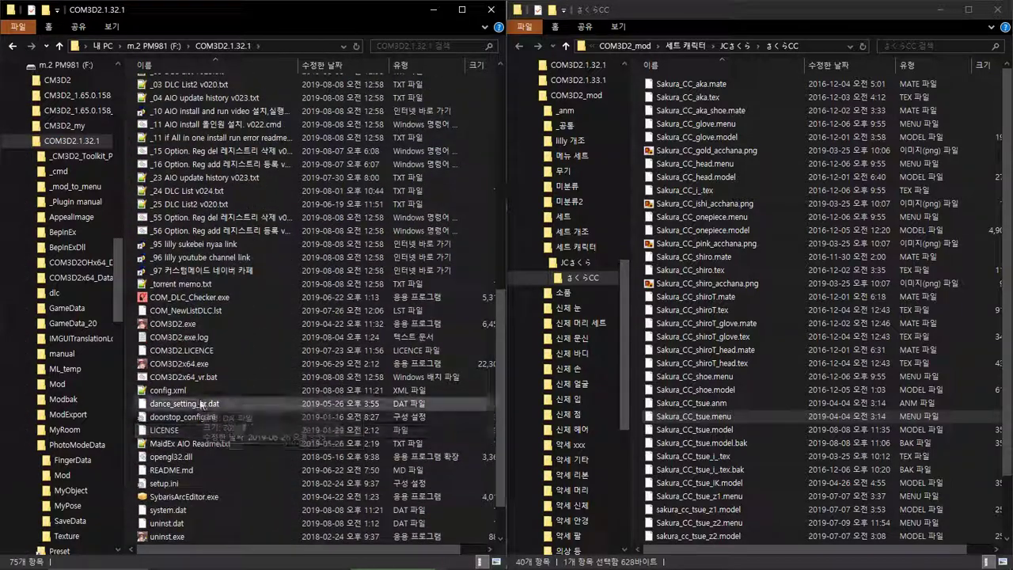
click(211, 364)
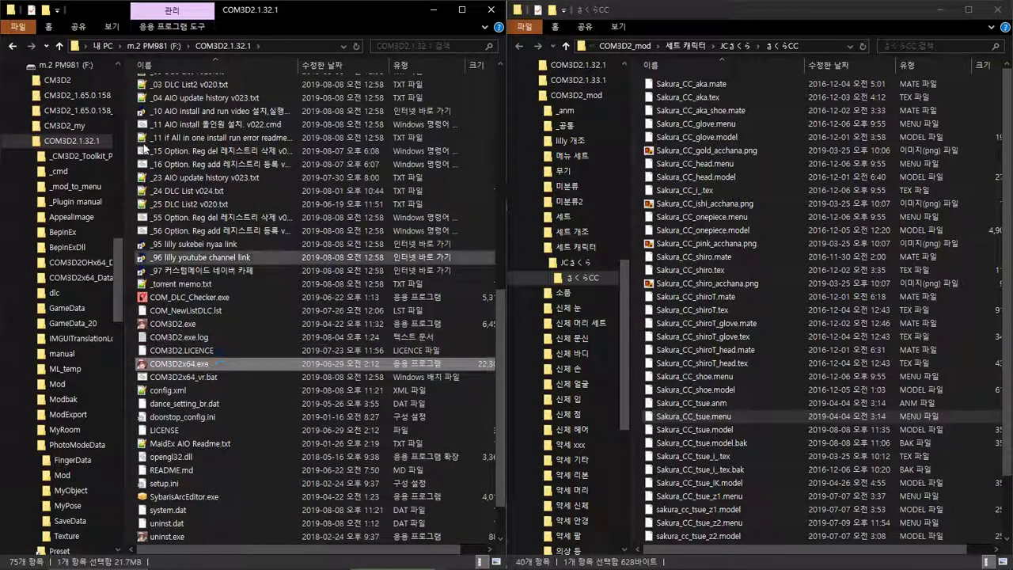
Open the _CM3D2_Toolkit_PR2 folder and convert Sakura_CC_tsue.menu to a text file with the [CM3D2]menu←→txt変換.exe converter.
scroll(227, 271, up, 10)
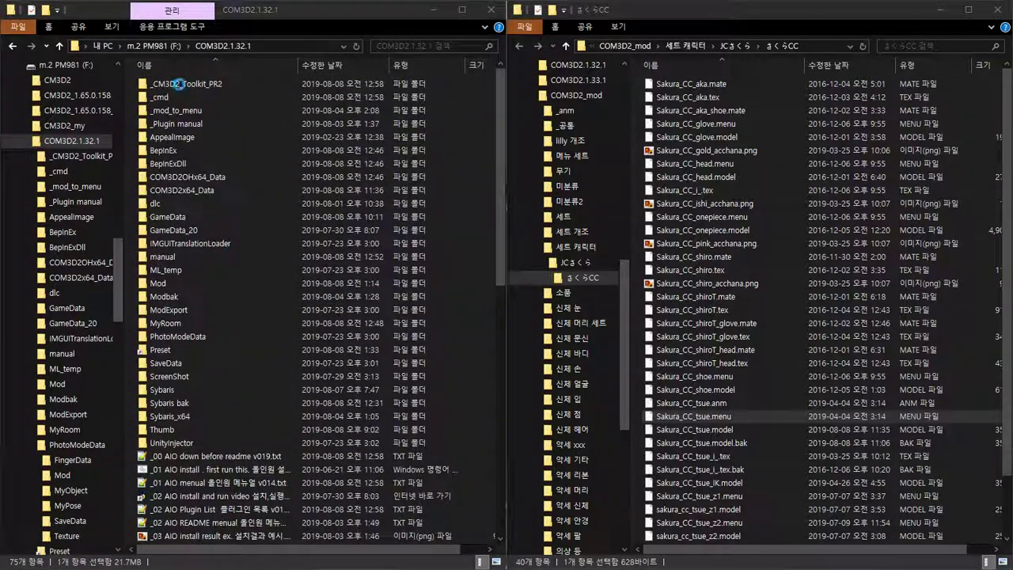
double_click(177, 83)
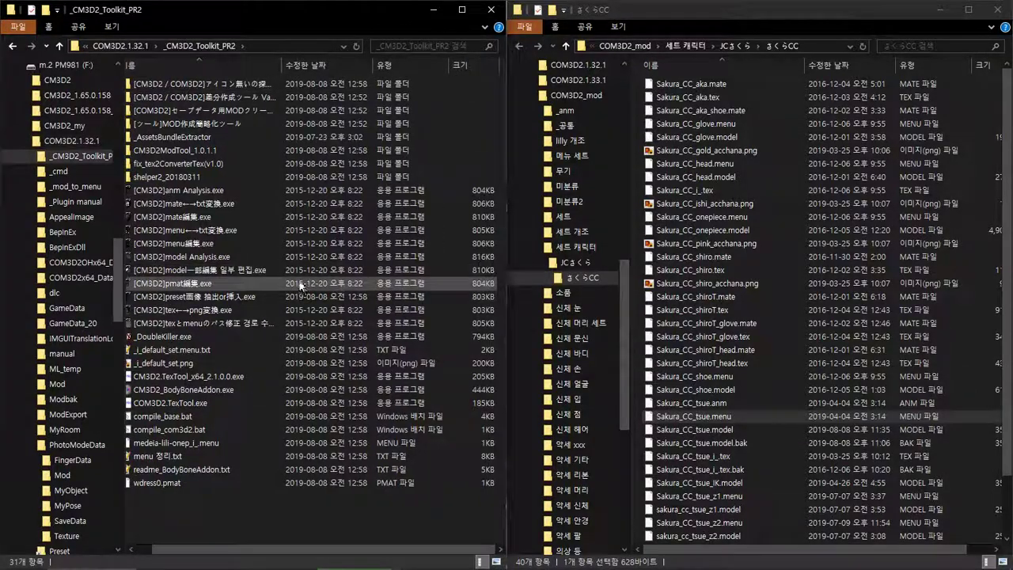
key(alt+Tab)
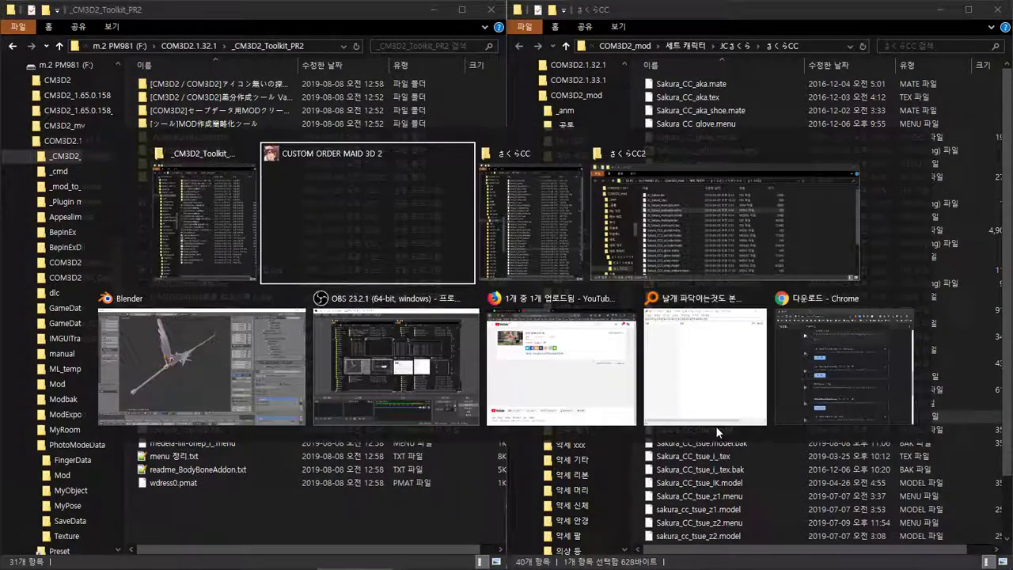
key(Tab)
drag(744, 424, 374, 229)
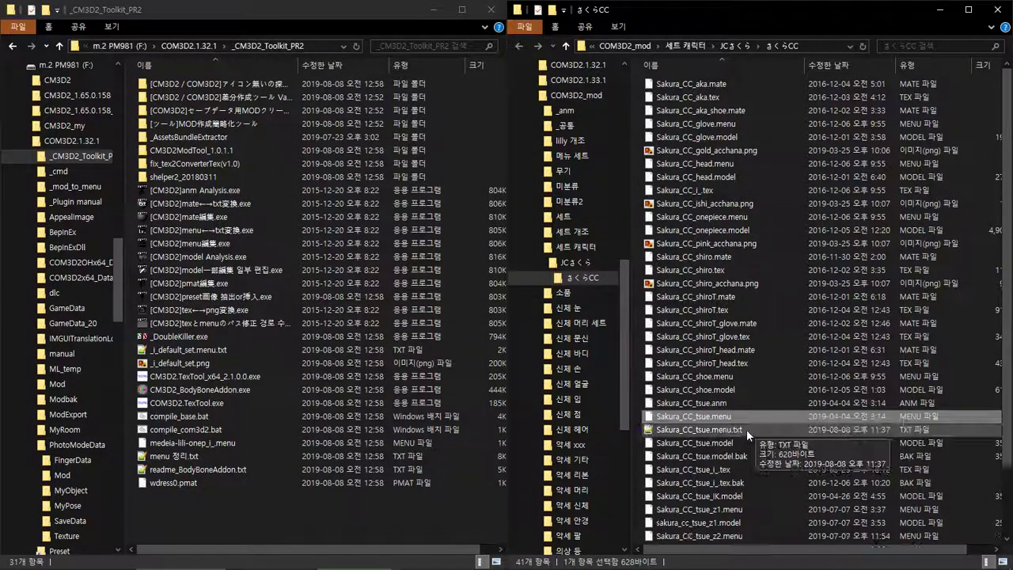
Open Sakura_CC_tsue.menu.txt and the reference notes menu 정리.txt for editing in Notepad++.
double_click(733, 430)
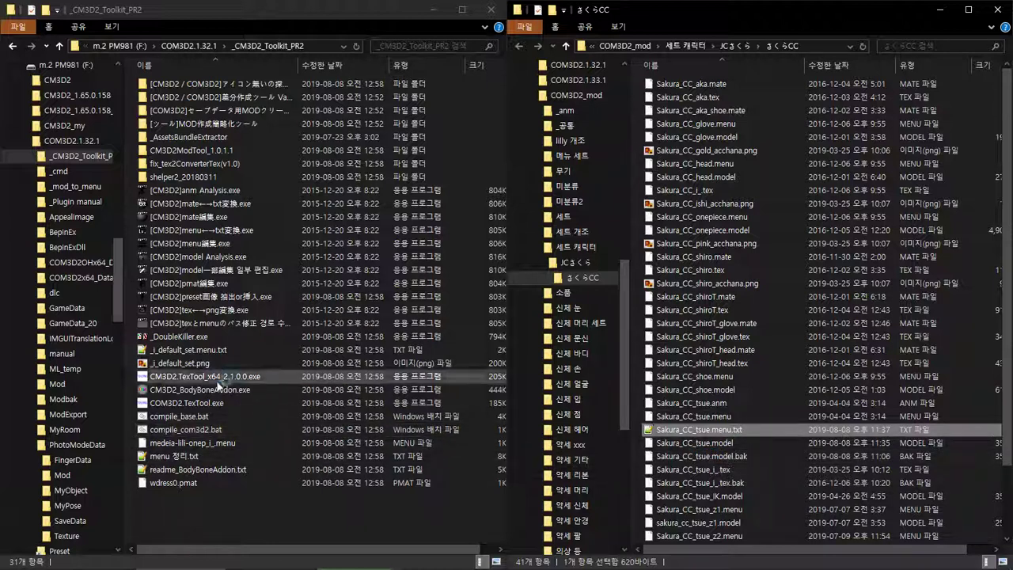
click(175, 456)
key(Return)
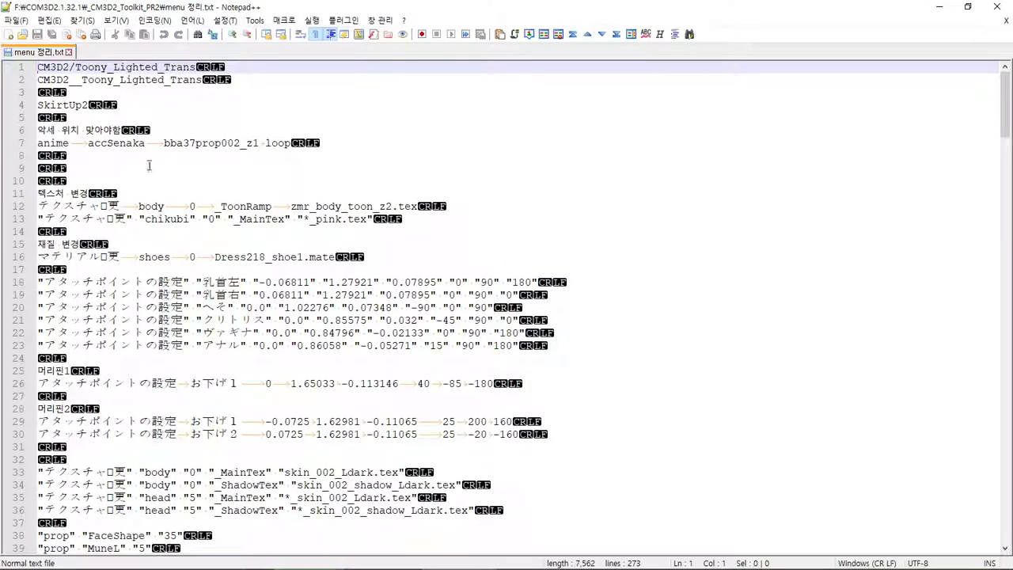
Find the "anime acchana Bone_CenterY10 loop" line in menu 정리.txt and copy it.
scroll(424, 402, down, 4)
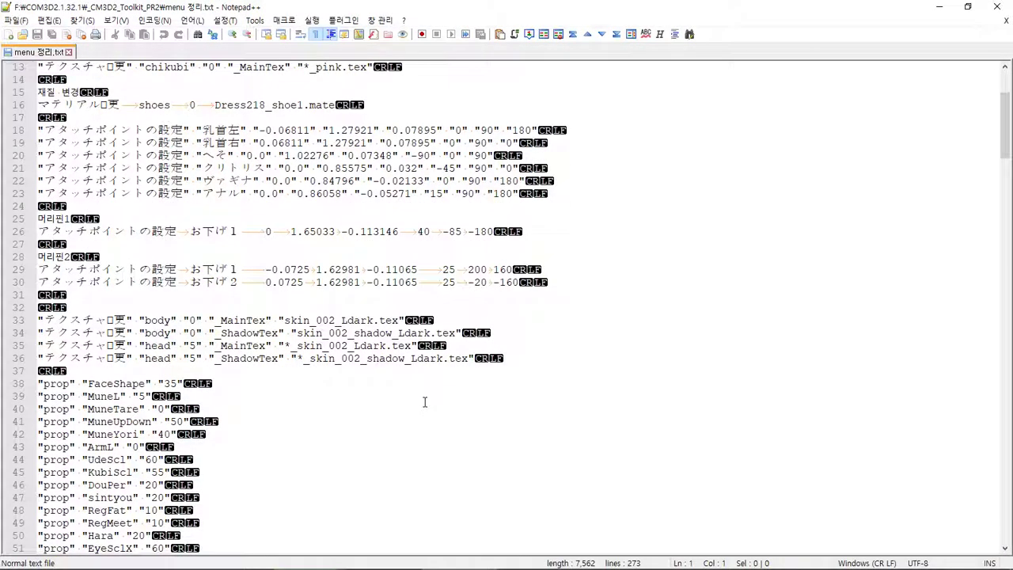
scroll(424, 402, down, 1)
scroll(407, 391, up, 4)
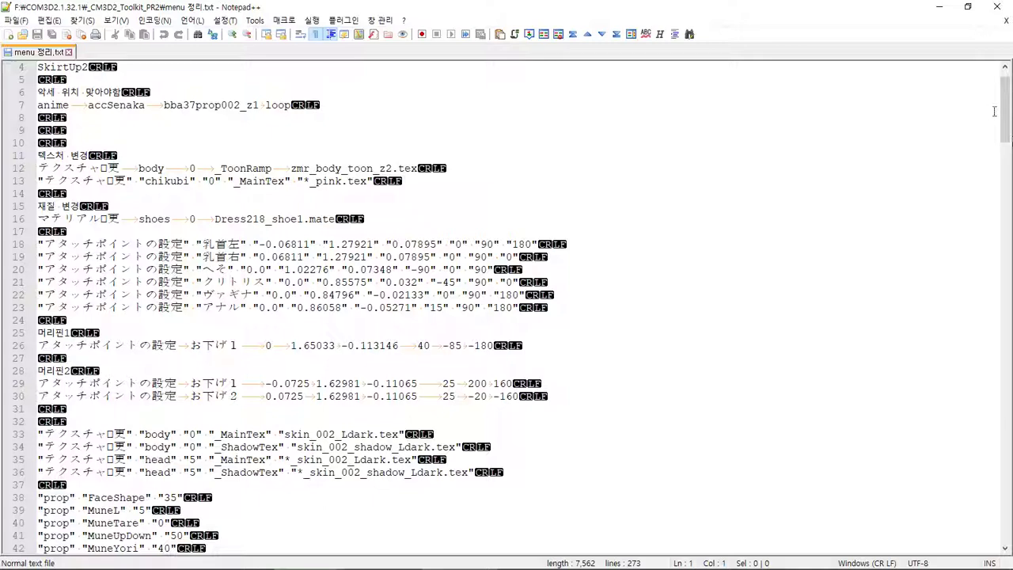
drag(1004, 111, 1009, 263)
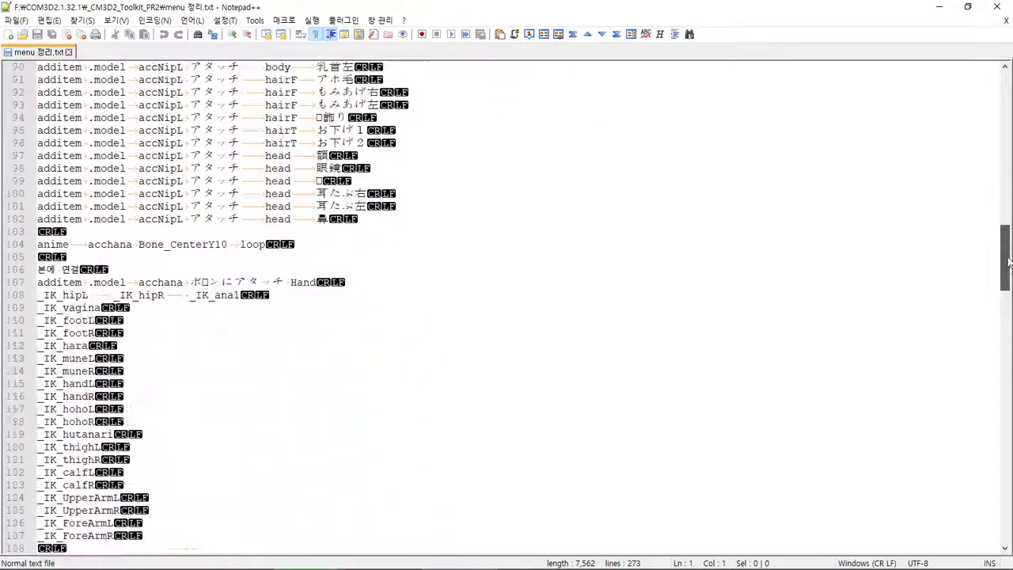
drag(300, 246, 32, 245)
key(ctrl+c)
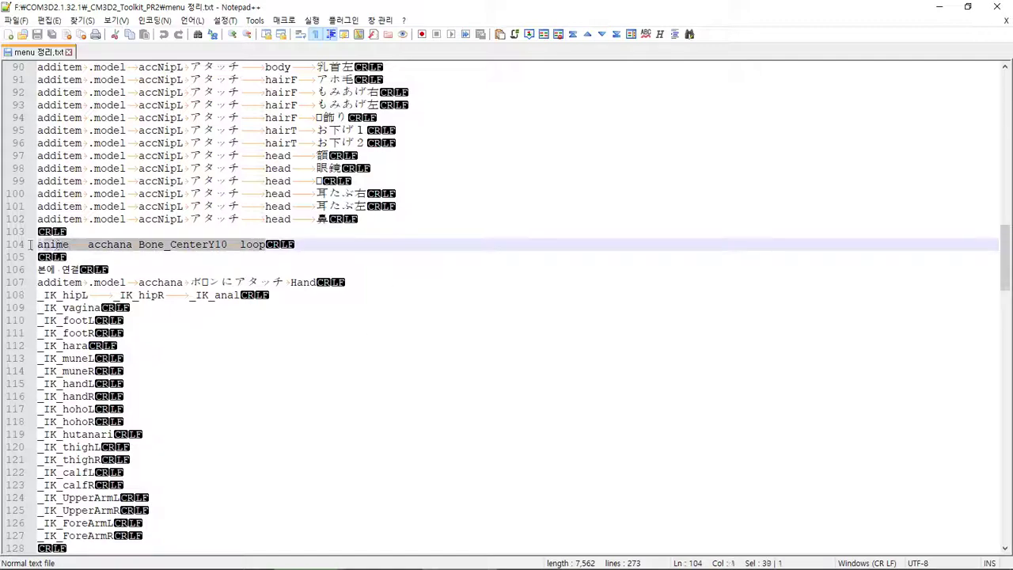
Place Sakura_CC_tsue.menu.txt beside menu 정리.txt and paste the copied anime line on a new line below the additem entry.
mouse_move(422, 549)
click(538, 559)
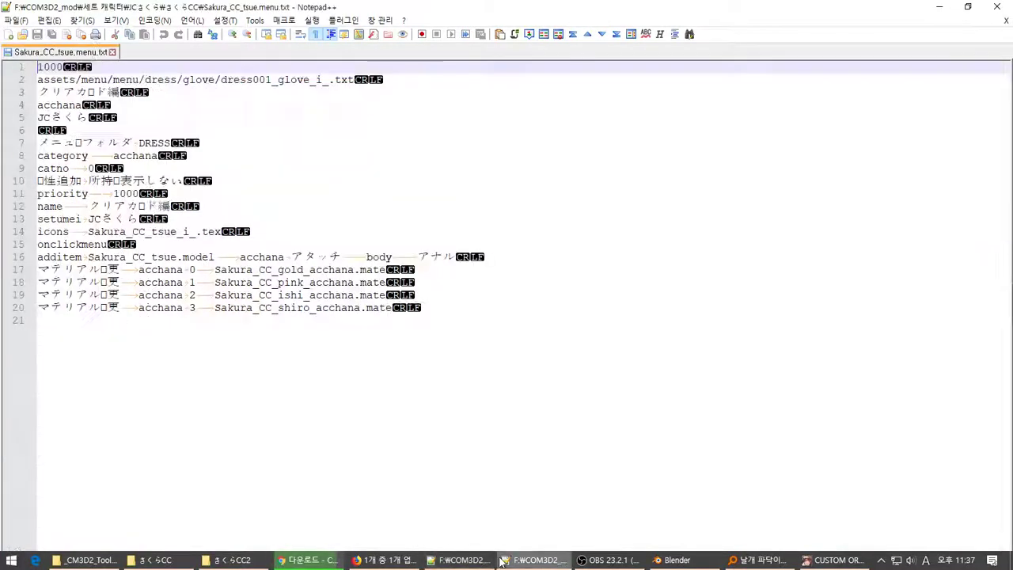
key(super+Right)
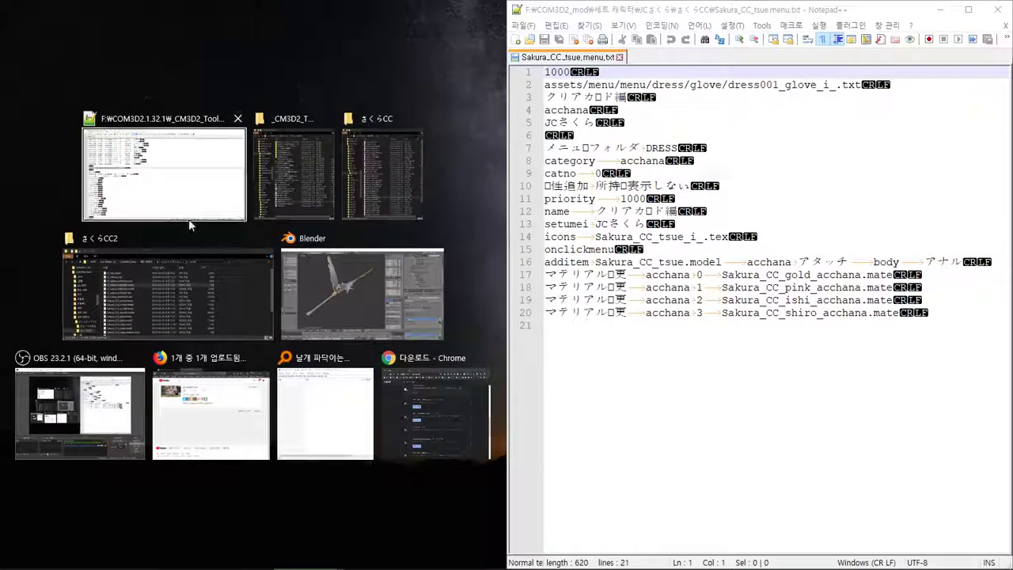
click(191, 187)
click(803, 347)
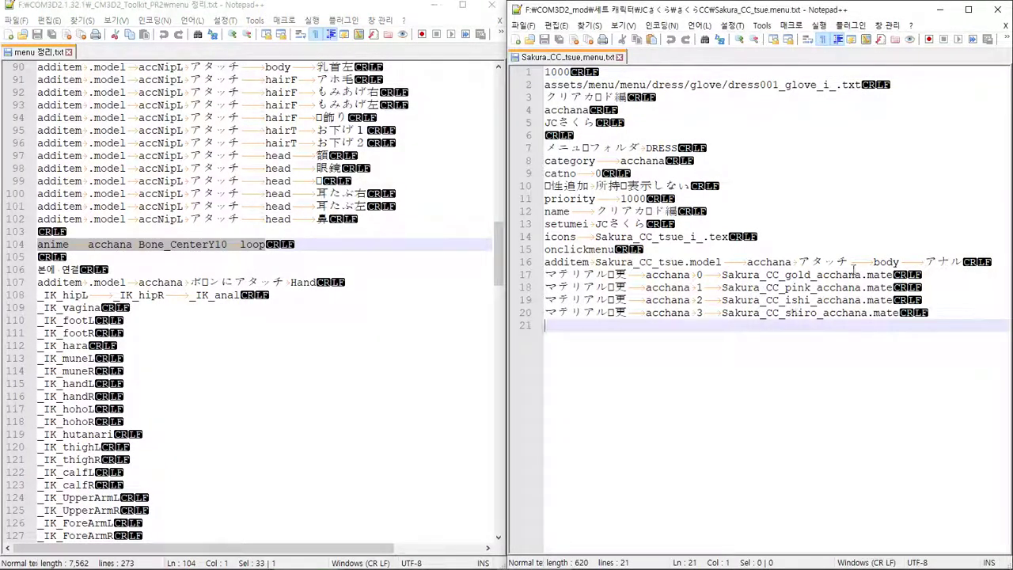
click(991, 260)
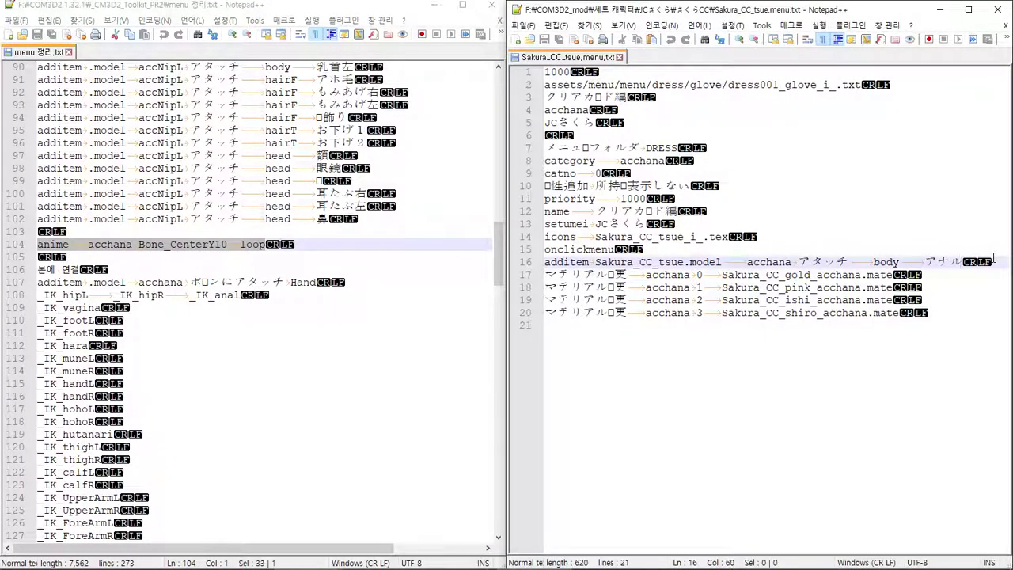
key(Return)
key(ctrl+v)
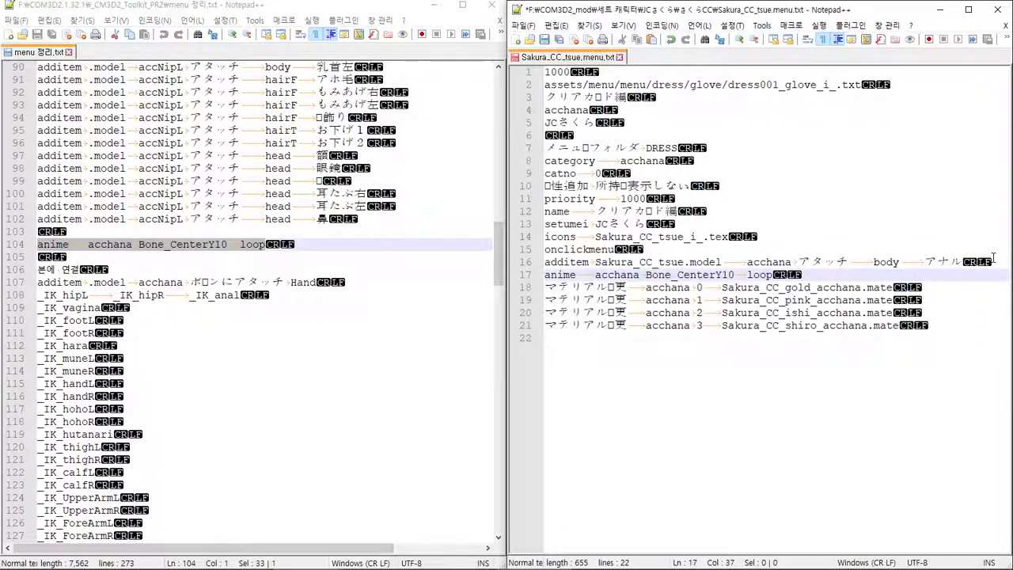
Replace Bone_CenterY10 in the pasted anime line with the .anm file's base name Sakura_CC_tsue and save the text file.
double_click(764, 263)
key(alt+Tab)
key(alt+Tab)
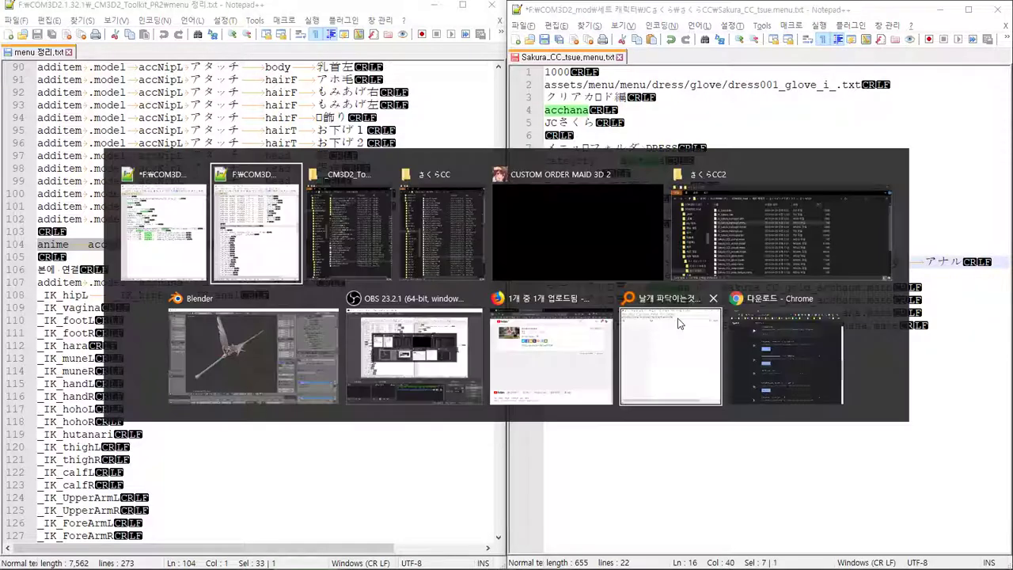
key(alt+Tab)
key(alt+Tab)
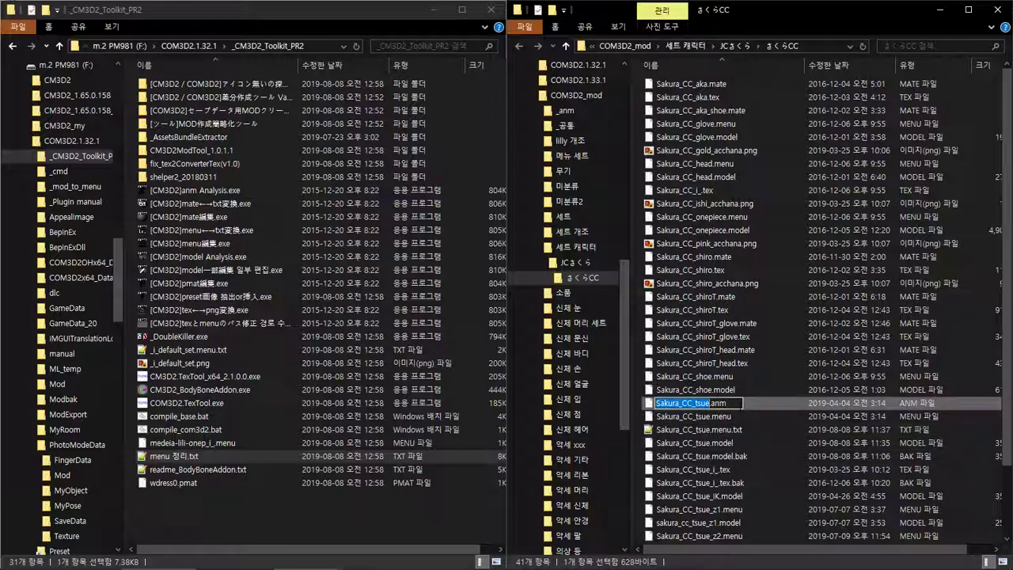
key(alt+Tab)
key(alt+Tab)
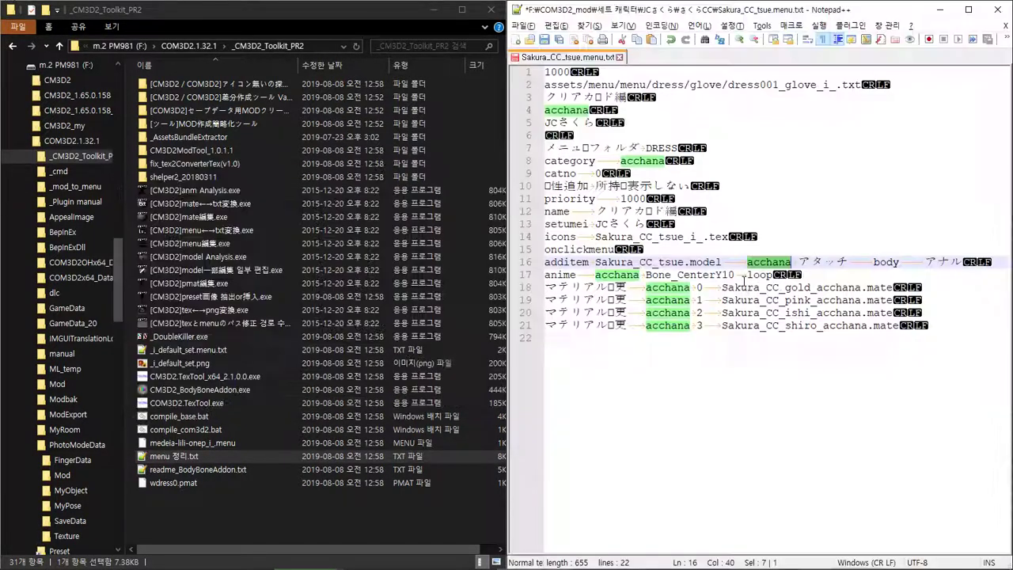
double_click(676, 278)
click(730, 372)
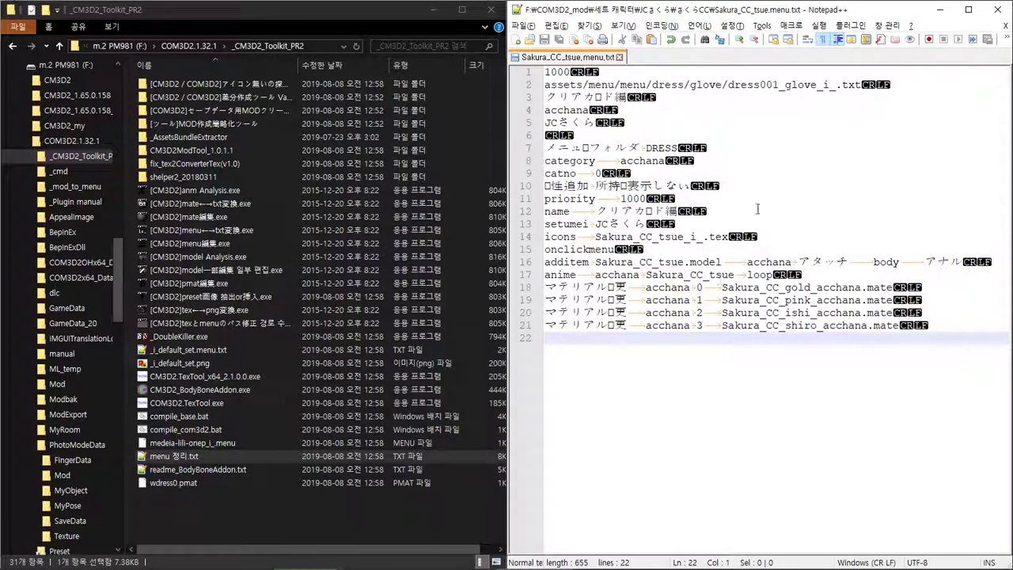
Minimize the text editor and convert Sakura_CC_tsue.menu.txt back to a .menu file with the menu←→txt converter.
click(942, 11)
drag(695, 428, 334, 239)
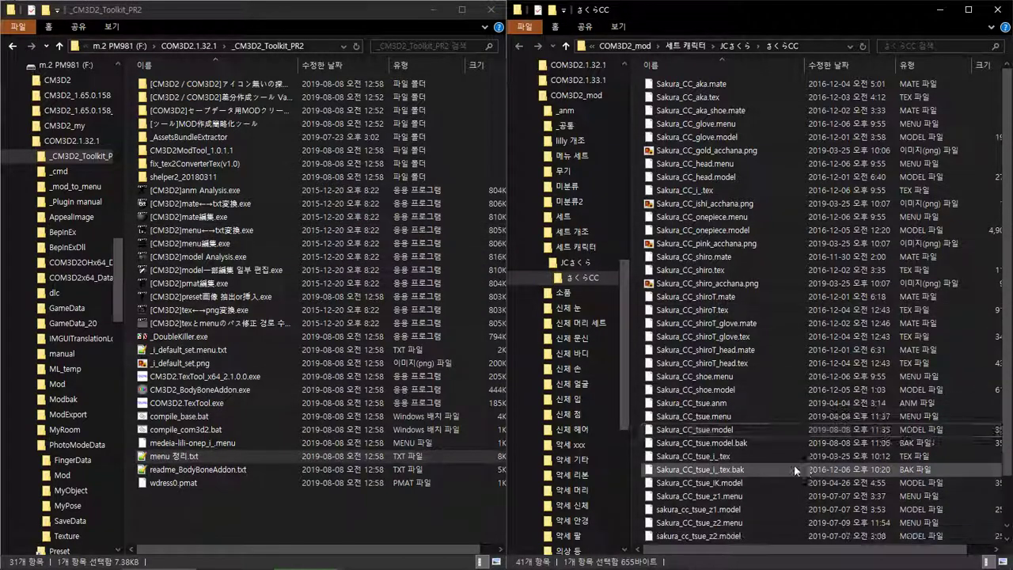
Switch to Blender, set the animation range to start at frame 0 and end at 10, and make frame 0 current.
key(alt+Tab)
click(340, 395)
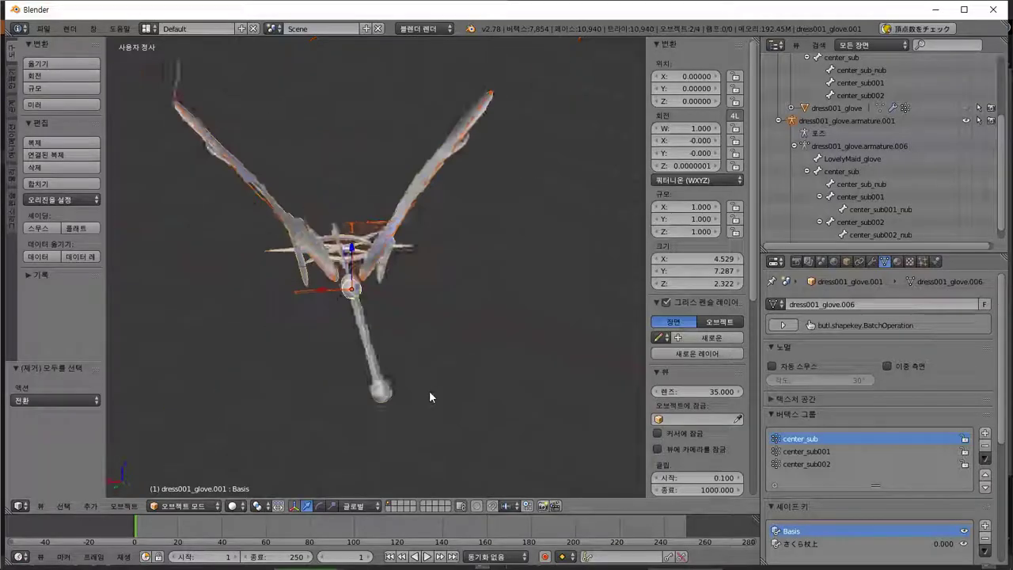
mouse_move(429, 390)
middle_down()
mouse_move(465, 412)
mouse_move(446, 388)
middle_up()
shift+middle_drag(402, 251, 463, 307)
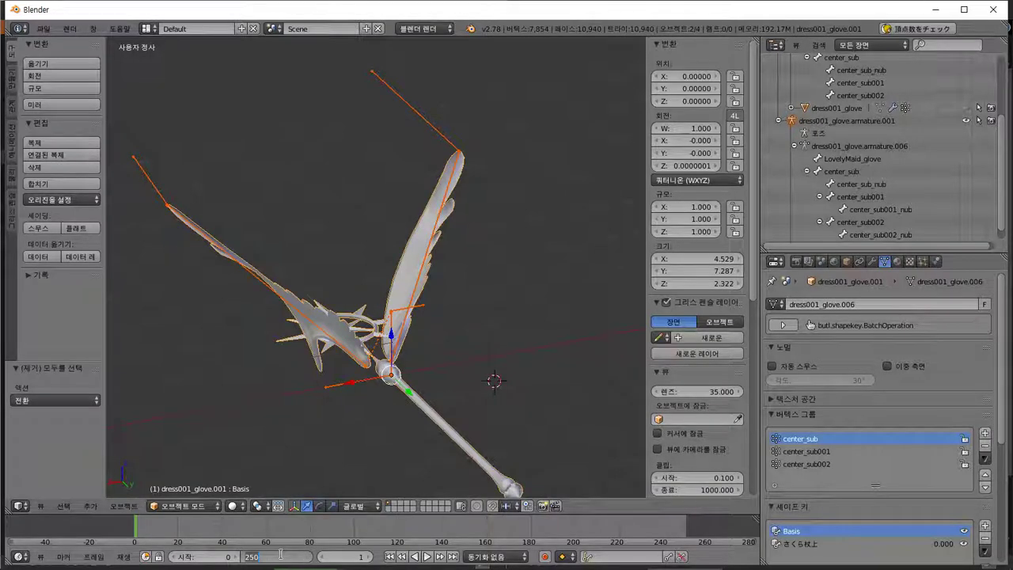
key(Return)
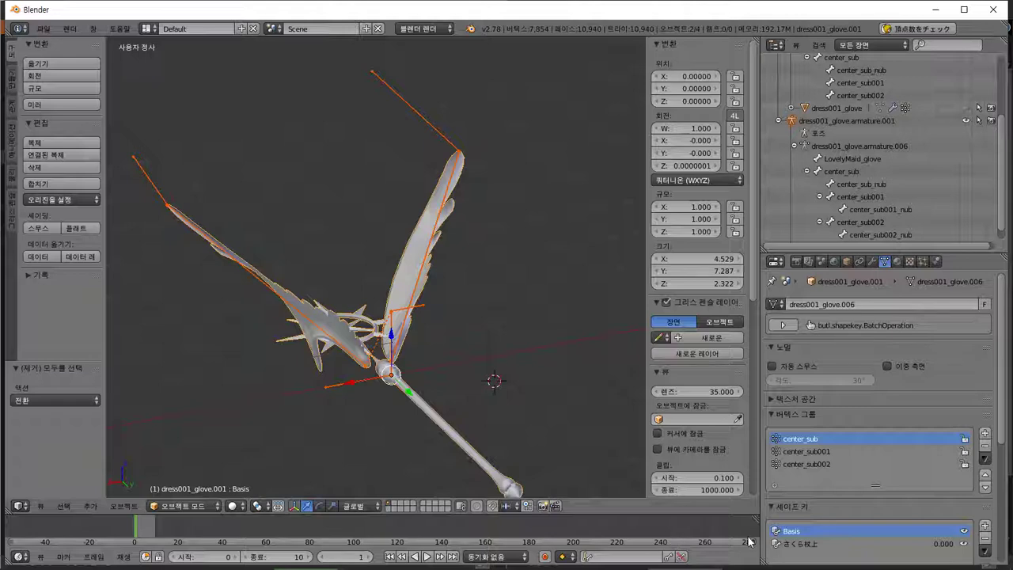
scroll(752, 547, up, 5)
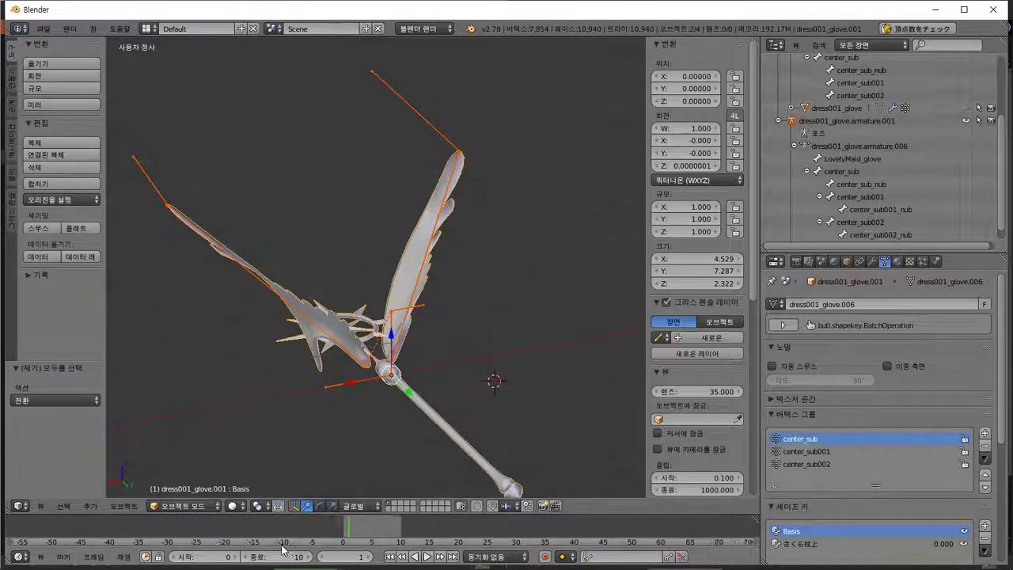
scroll(370, 382, up, 1)
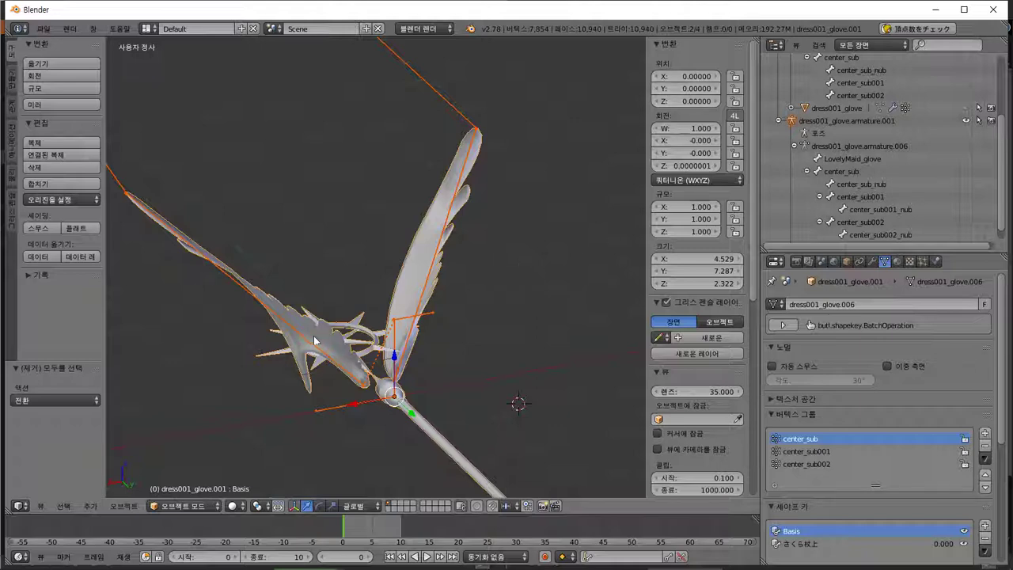
Select the staff's armature dress001_glove.armature.001 and put it in Pose Mode.
click(197, 507)
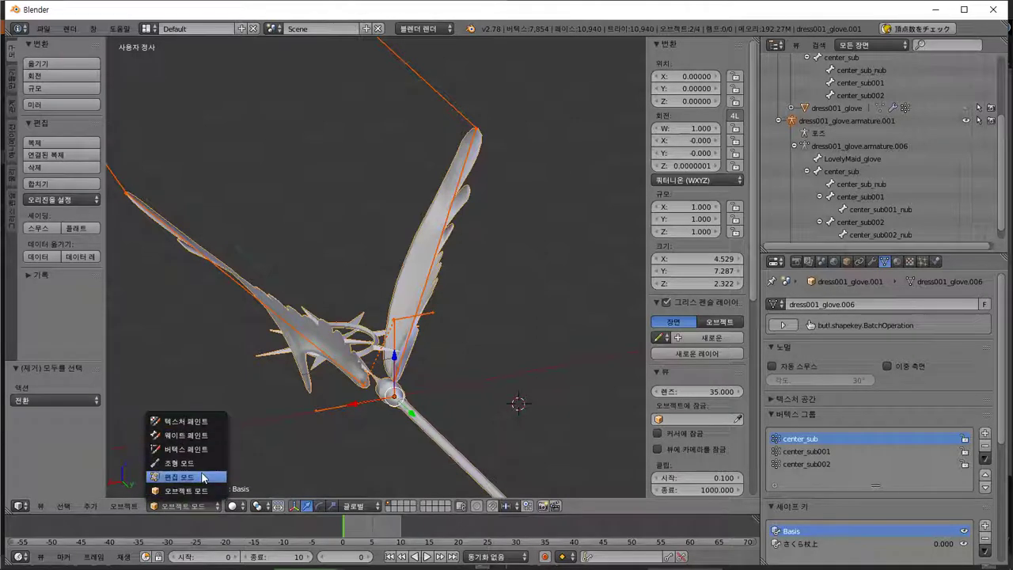
right_click(336, 368)
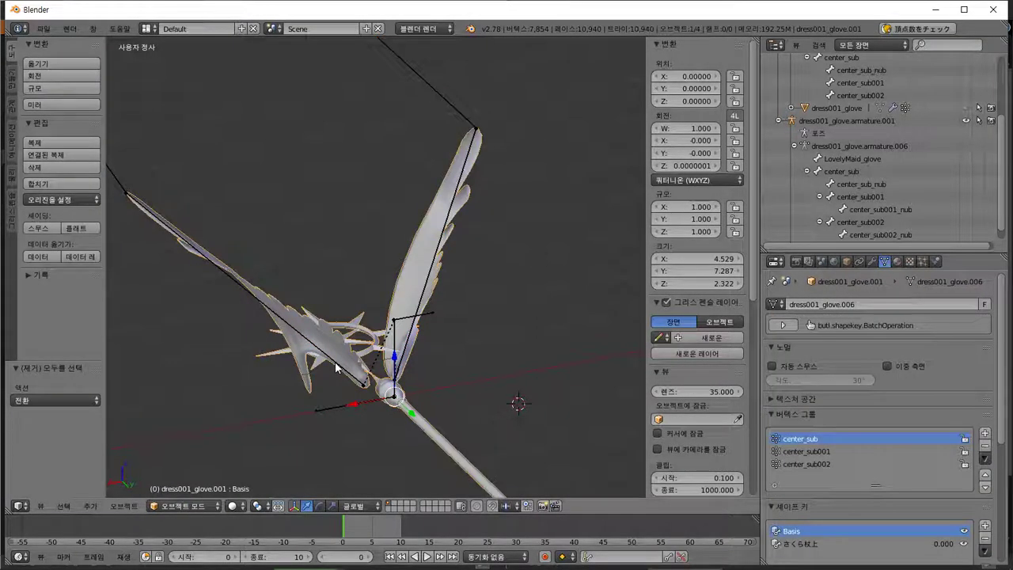
right_click(337, 368)
click(186, 506)
click(193, 462)
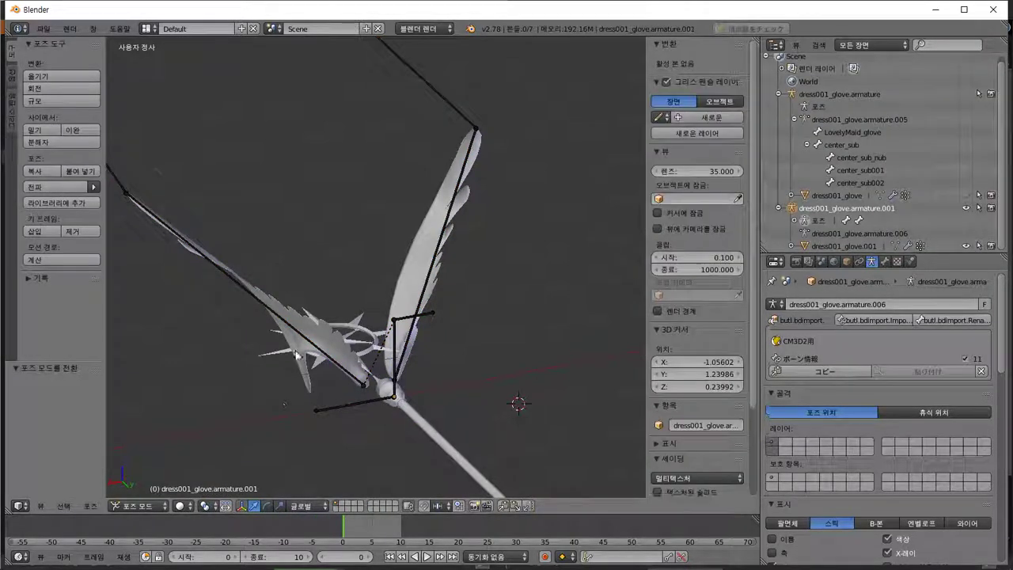
Select the wing bone center_sub001 and insert rotation and location keyframes for it at frame 0.
right_click(299, 339)
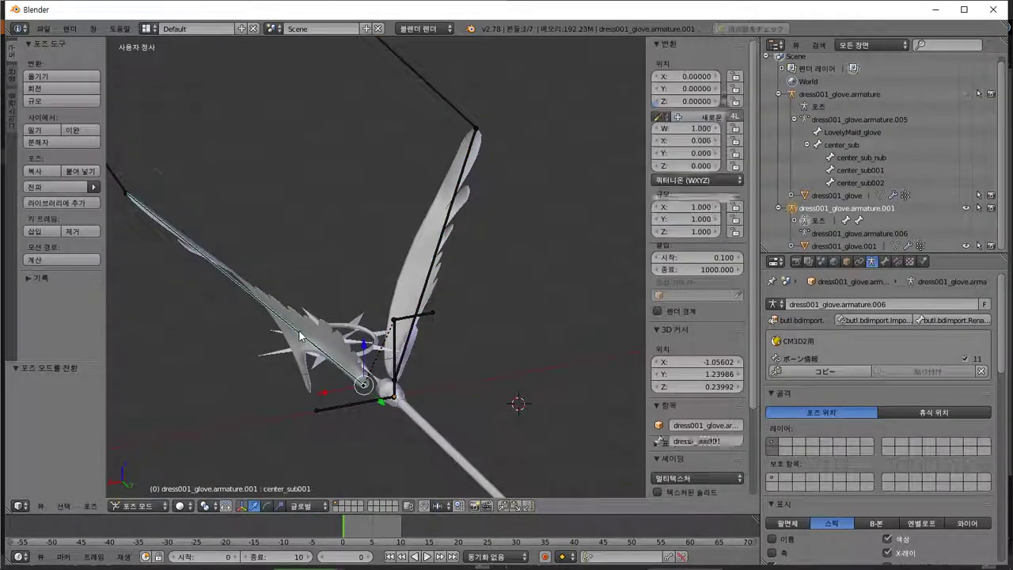
right_click(684, 129)
click(682, 129)
right_click(692, 78)
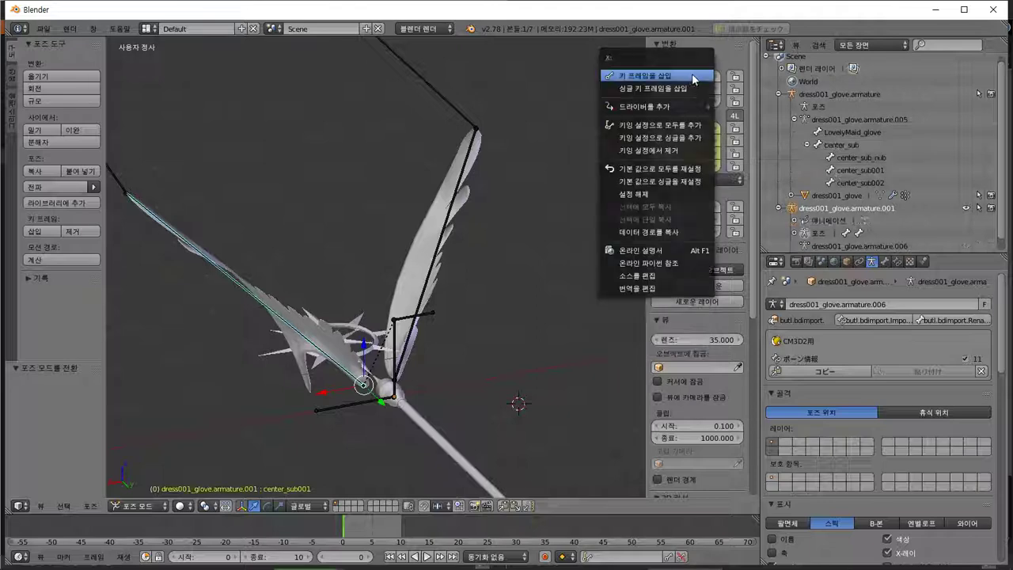
click(688, 74)
Make frame 10 current and insert rotation and location keyframes for the wing bone center_sub001 there.
click(379, 537)
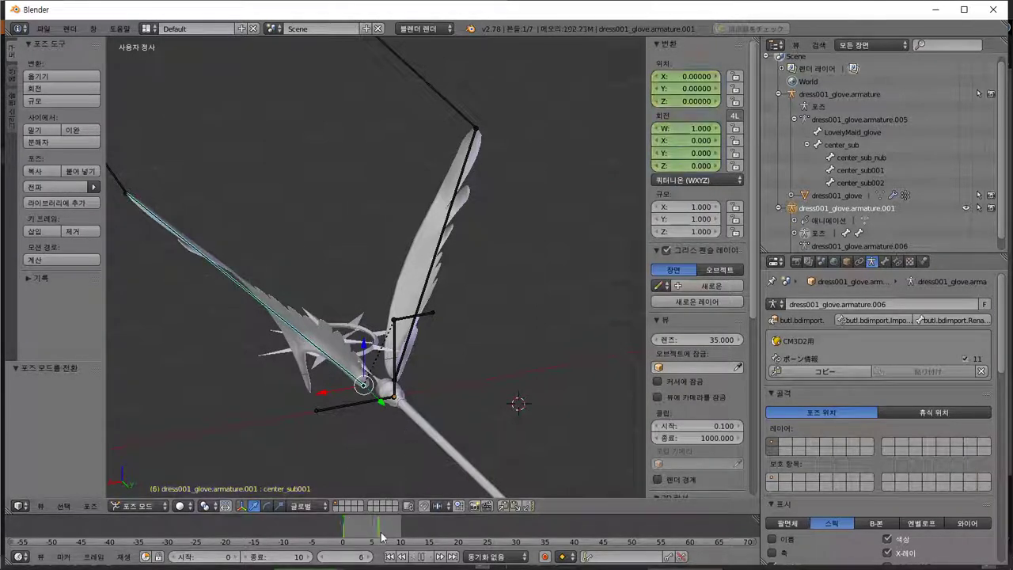
drag(403, 537, 404, 536)
right_click(684, 128)
click(682, 129)
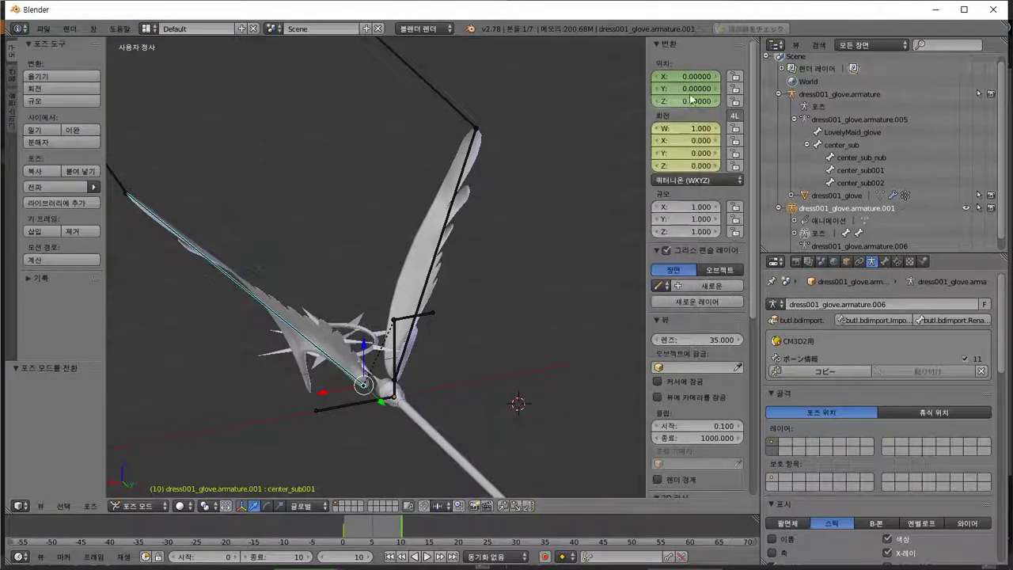
right_click(691, 88)
click(689, 89)
Set the rotation mode of center_sub001 to Axis Angle and rotate the wing bone downward about 42.5° in front view.
middle_drag(517, 238, 451, 221)
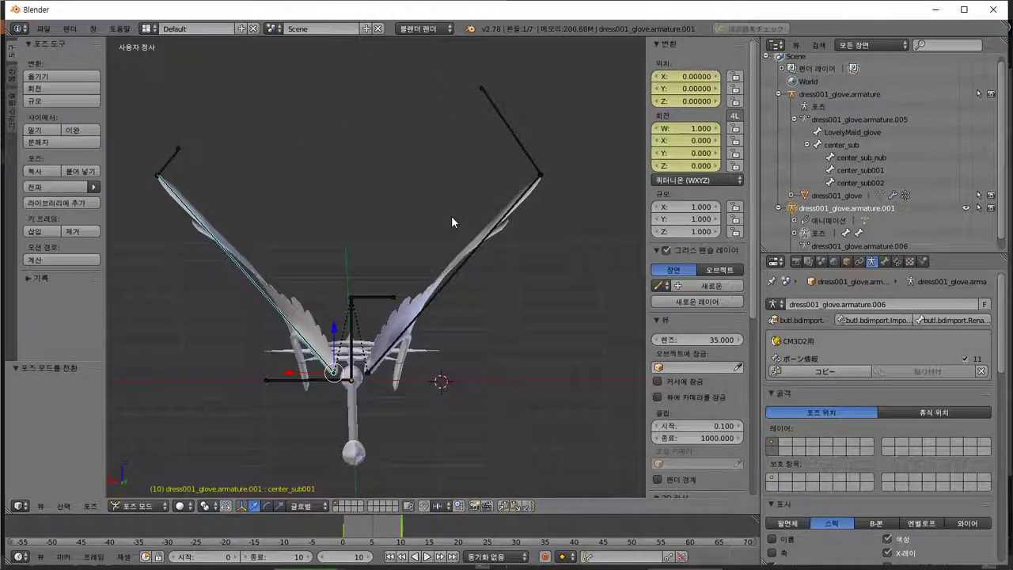
key(KP_1)
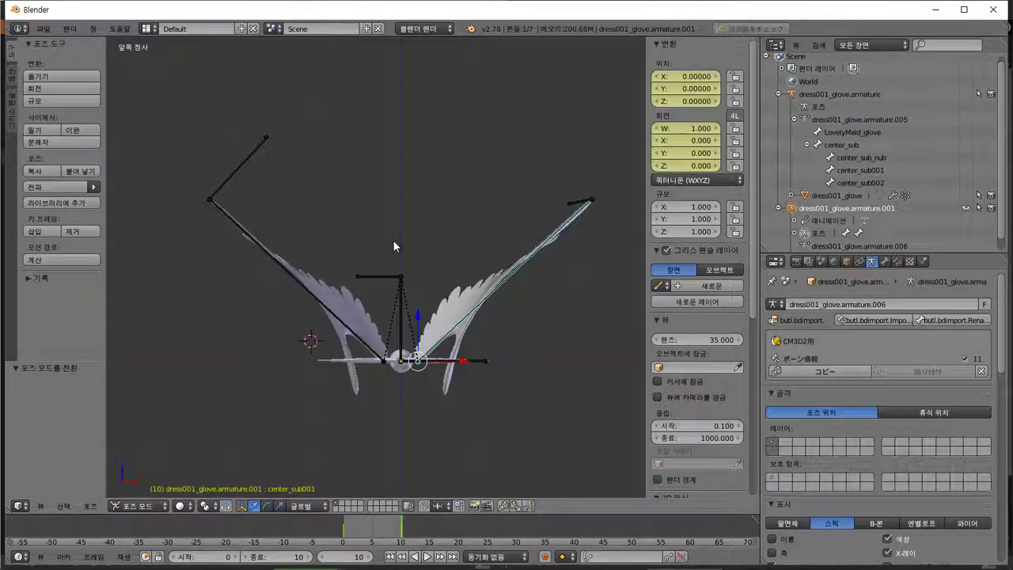
key(r)
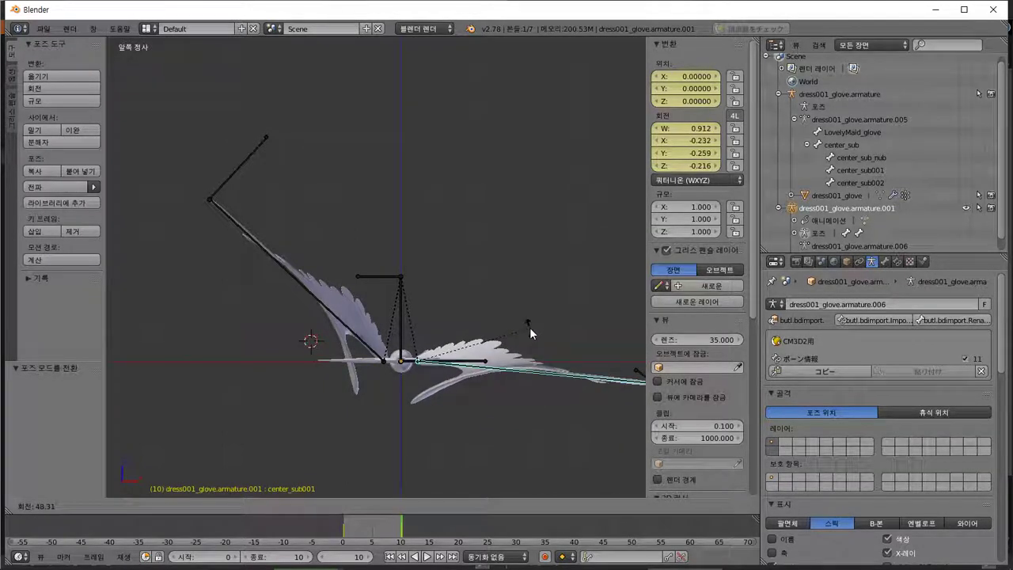
right_click(542, 313)
click(696, 180)
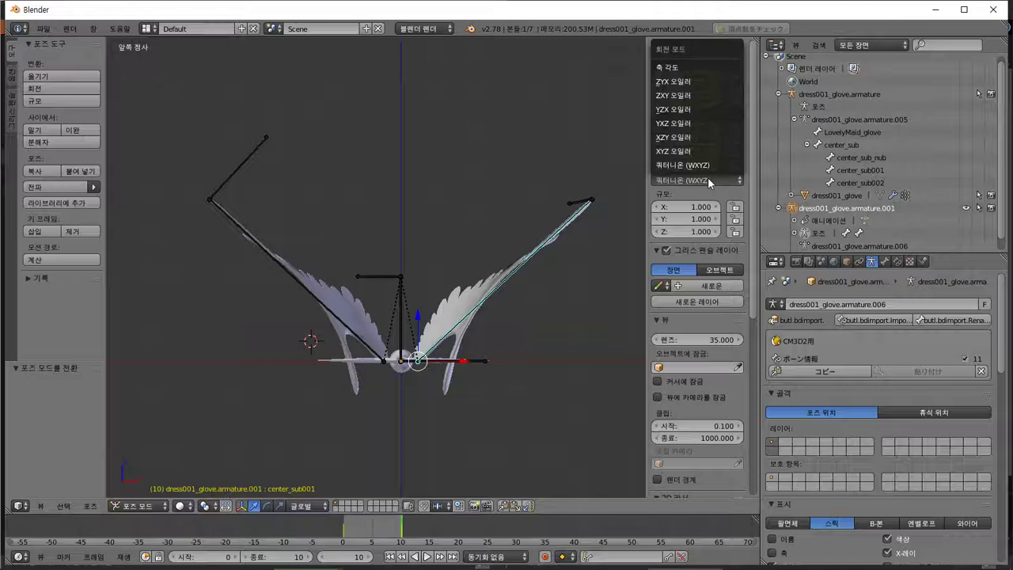
click(696, 67)
key(r)
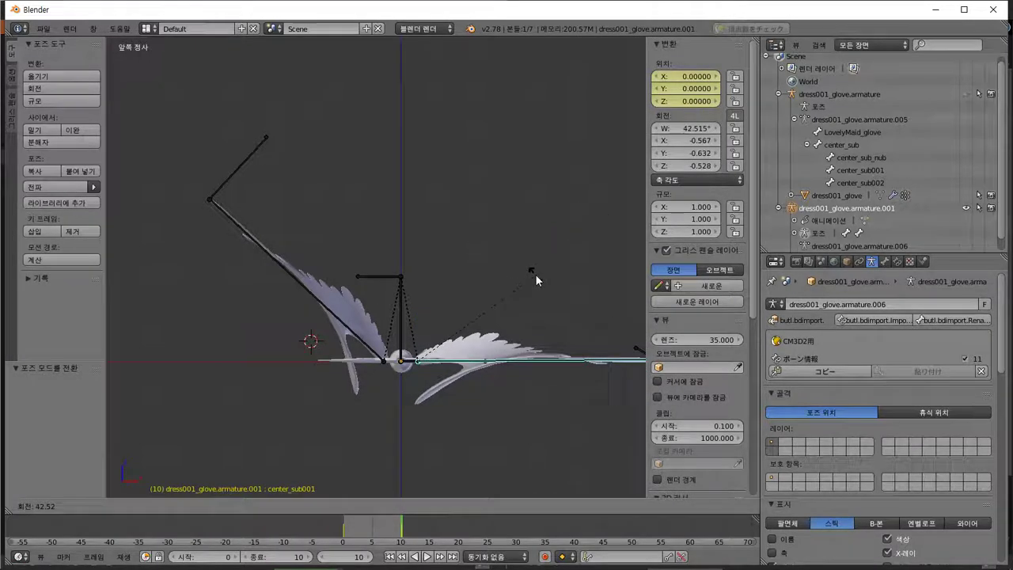
Try to rotate wing bone center_sub001 by about 42.5° and center_sub002 level at frame 10, and clear center_sub001's rotation.
click(535, 274)
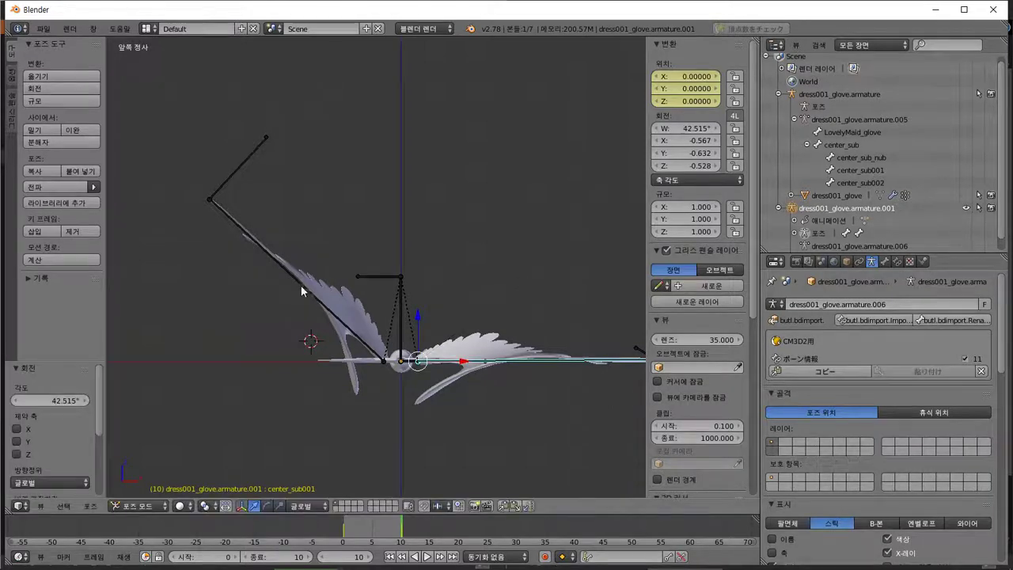
right_click(301, 283)
key(r)
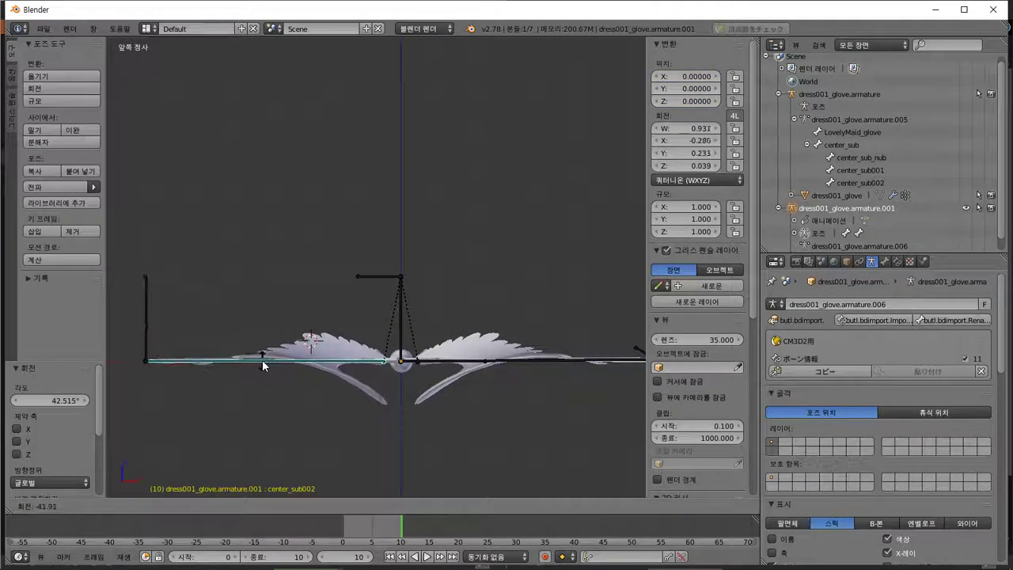
key(Escape)
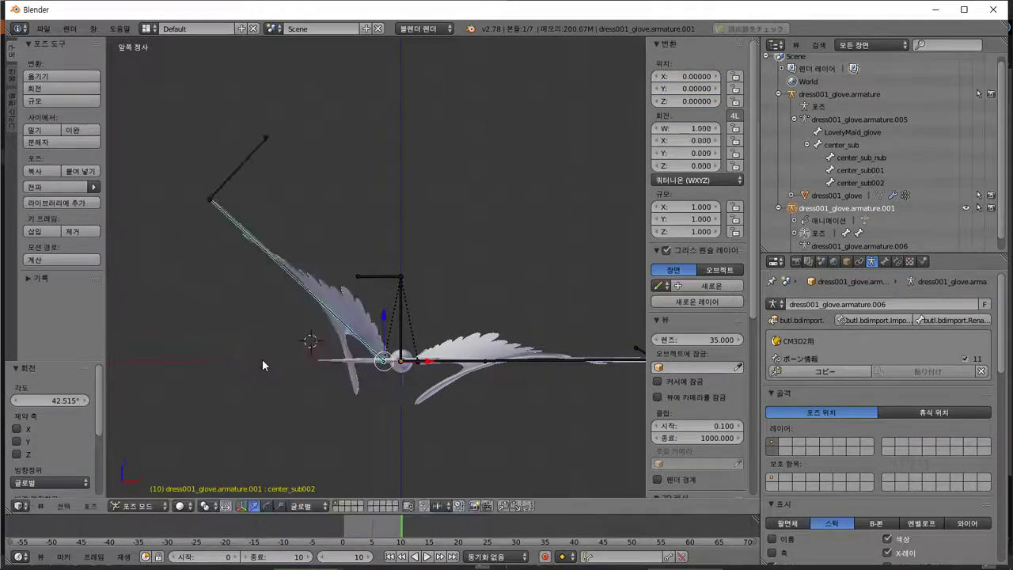
right_click(491, 356)
key(alt+r)
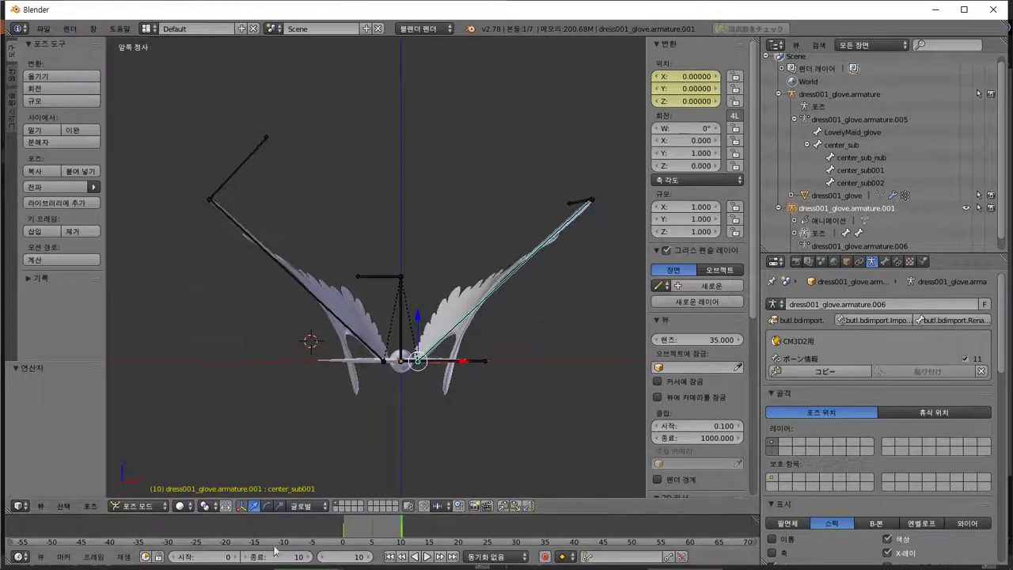
Try to flatten the wings at frame 5 by rotating center_sub001 about 42.5° and center_sub002 about -42.3°.
drag(339, 533, 385, 529)
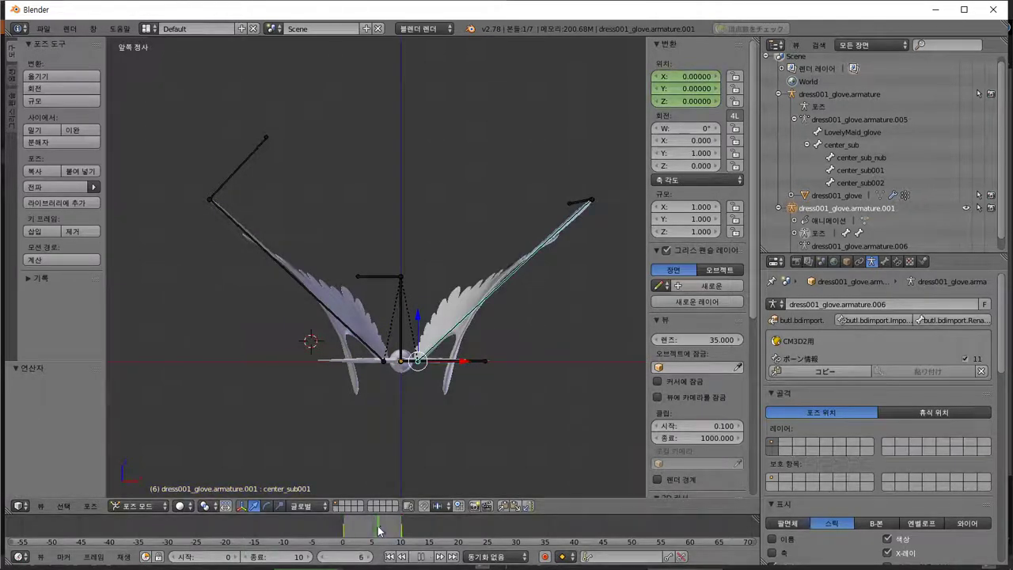
key(alt+a)
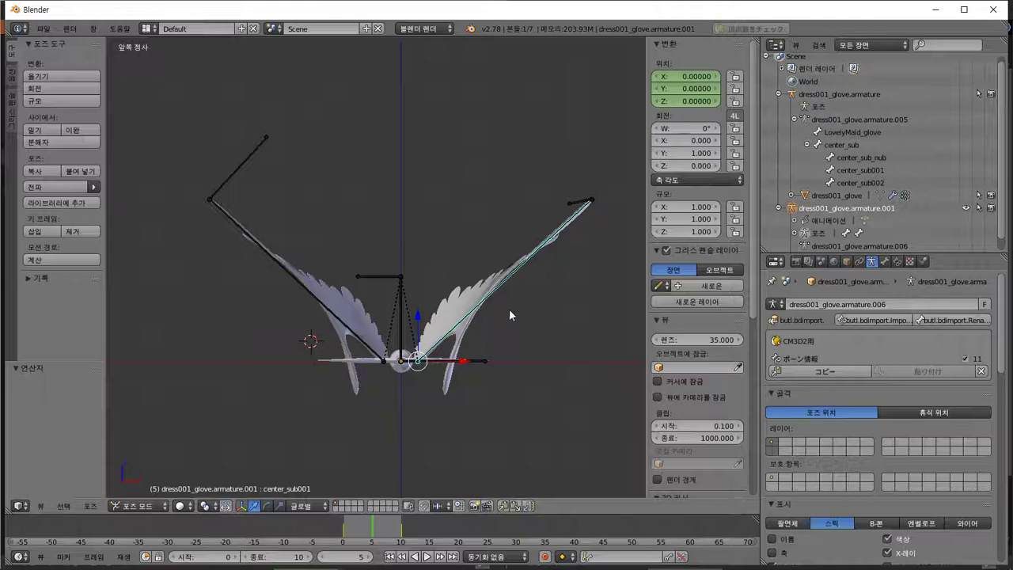
key(r)
click(566, 404)
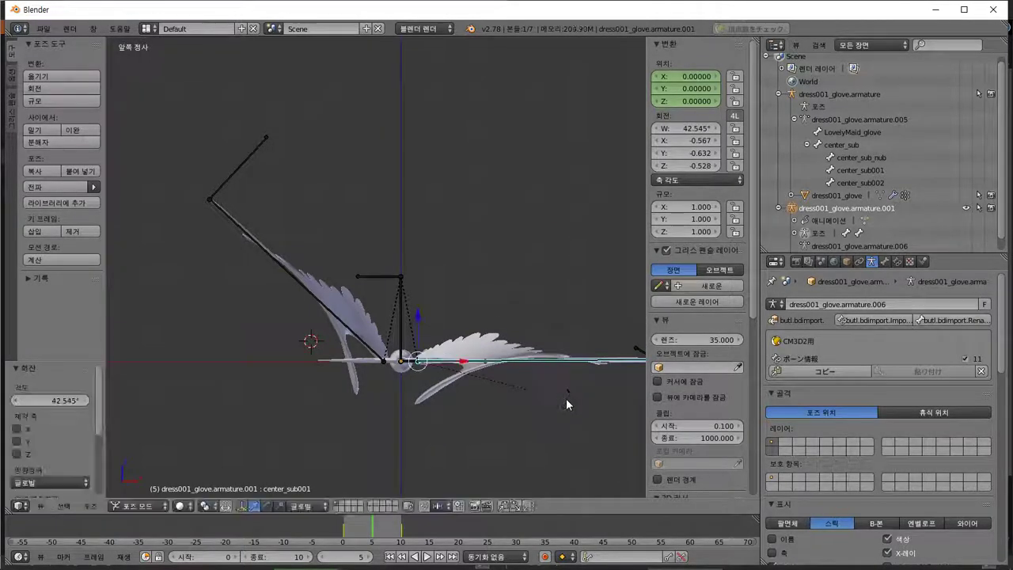
right_click(322, 291)
key(r)
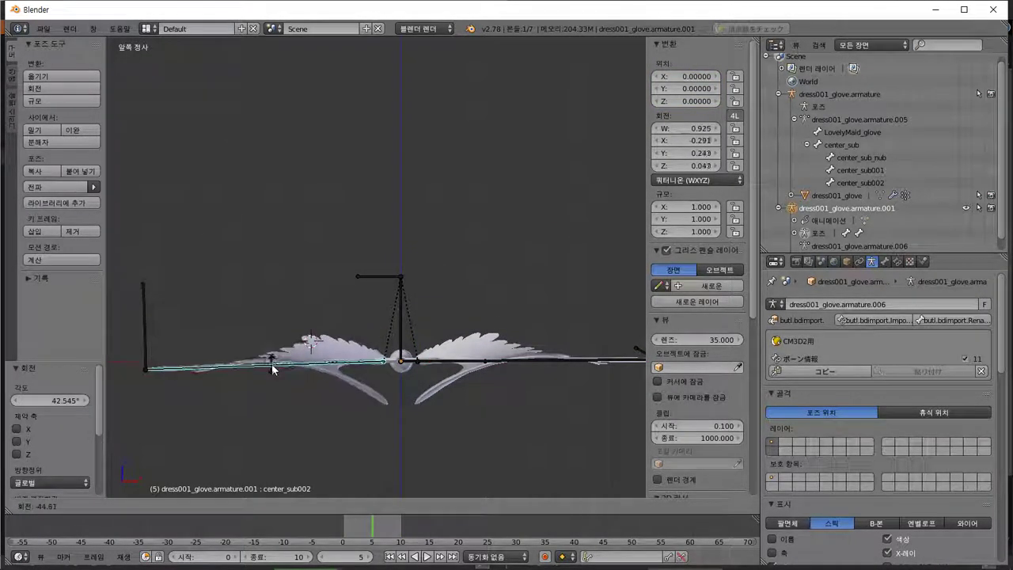
click(276, 364)
middle_drag(456, 403, 364, 184)
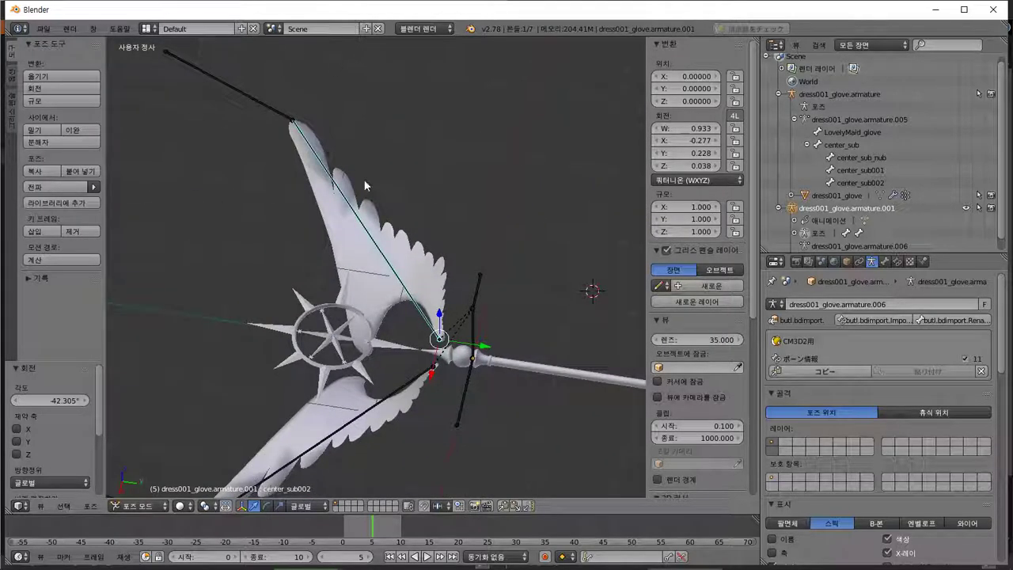
right_click(370, 413)
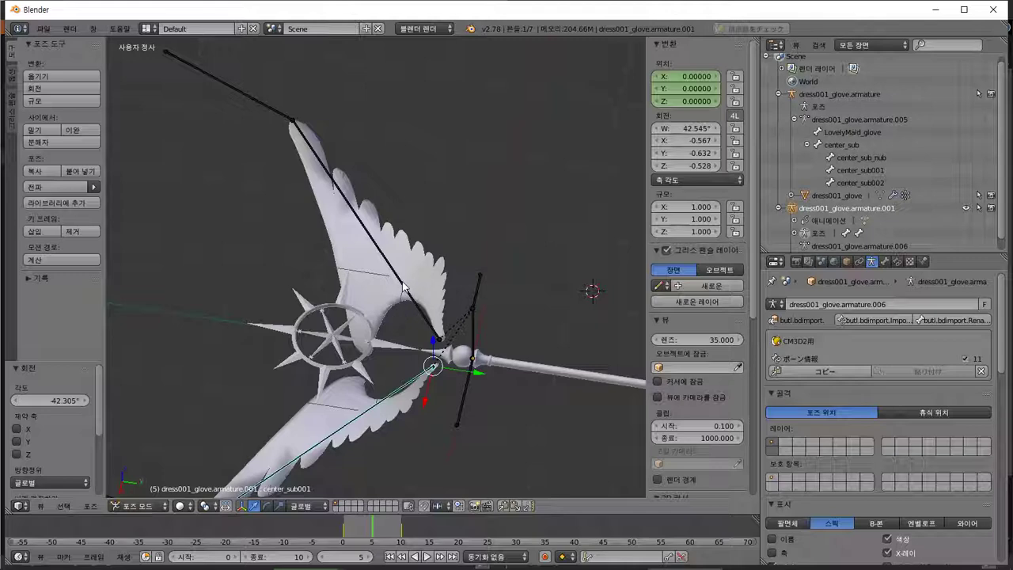
middle_drag(354, 278, 487, 236)
Undo the rotations of both wing bones at frame 5.
key(ctrl+z)
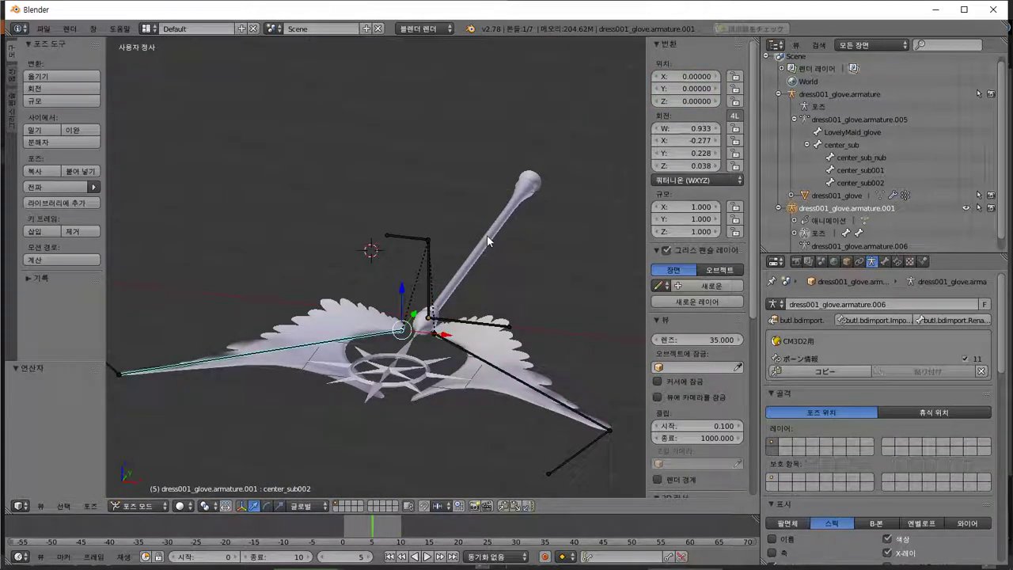
key(ctrl+z)
key(ctrl+z)
key(ctrl+z)
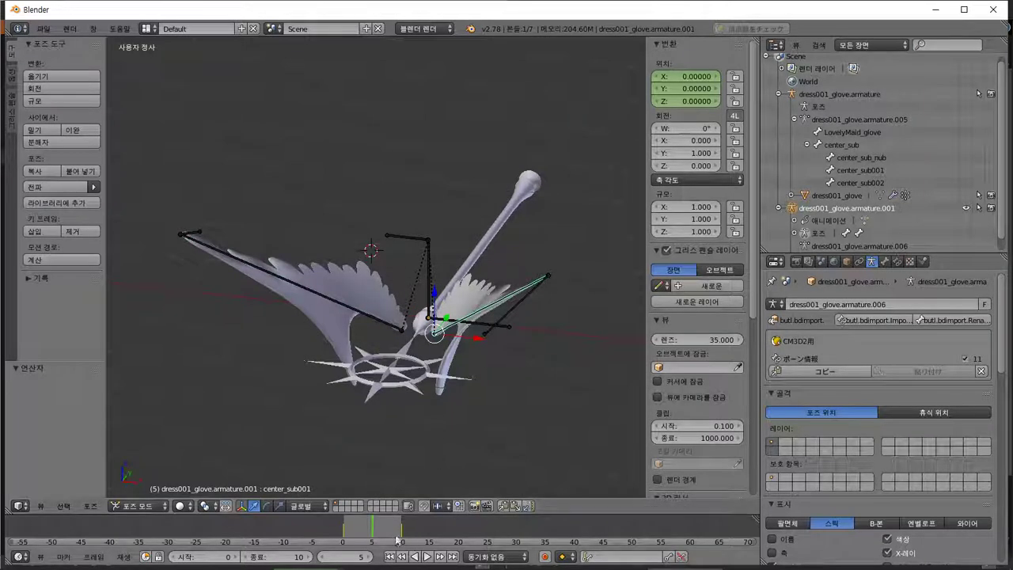
Insert location and rotation keyframes for wing bone center_sub002 at frame 0.
right_click(366, 315)
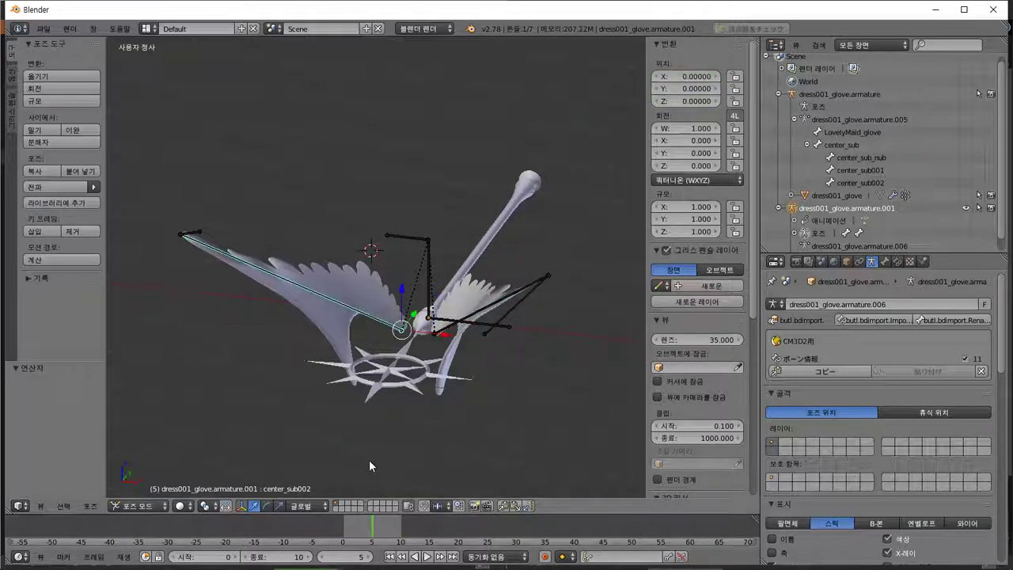
key(i)
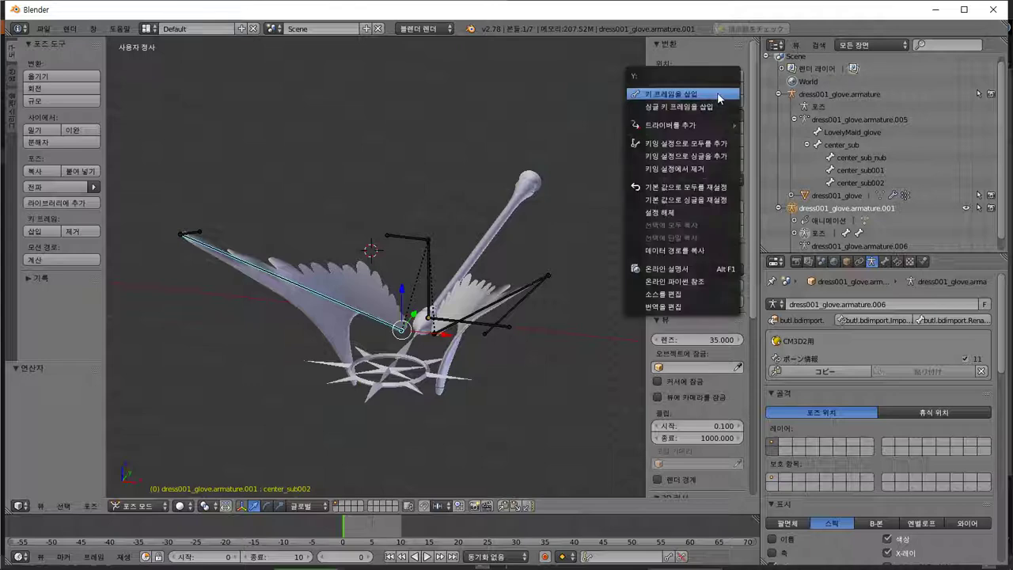
key(i)
click(646, 260)
Insert location and rotation keyframes for wing bone center_sub002 at frame 10.
click(398, 535)
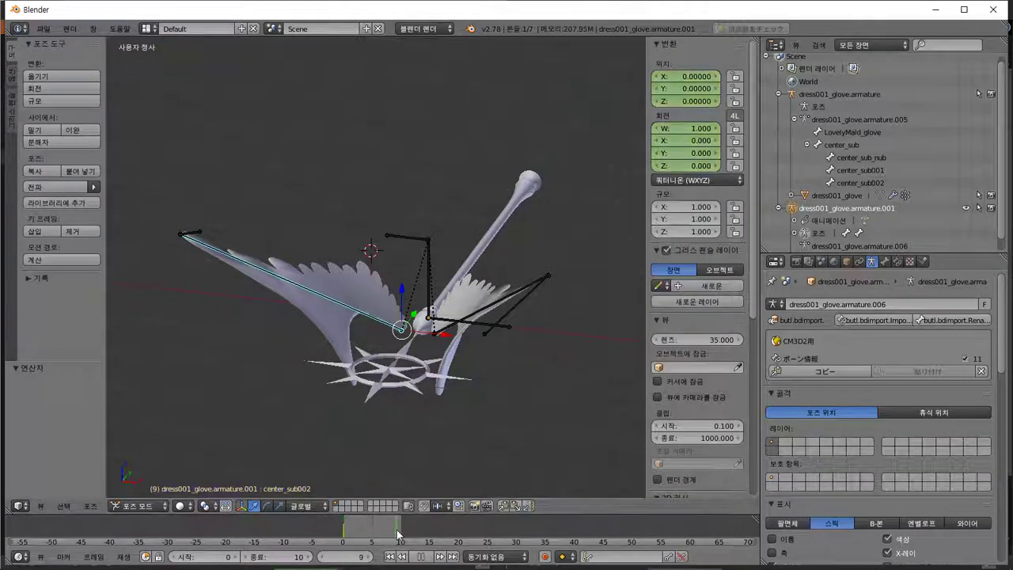
right_click(694, 87)
click(694, 87)
right_click(682, 136)
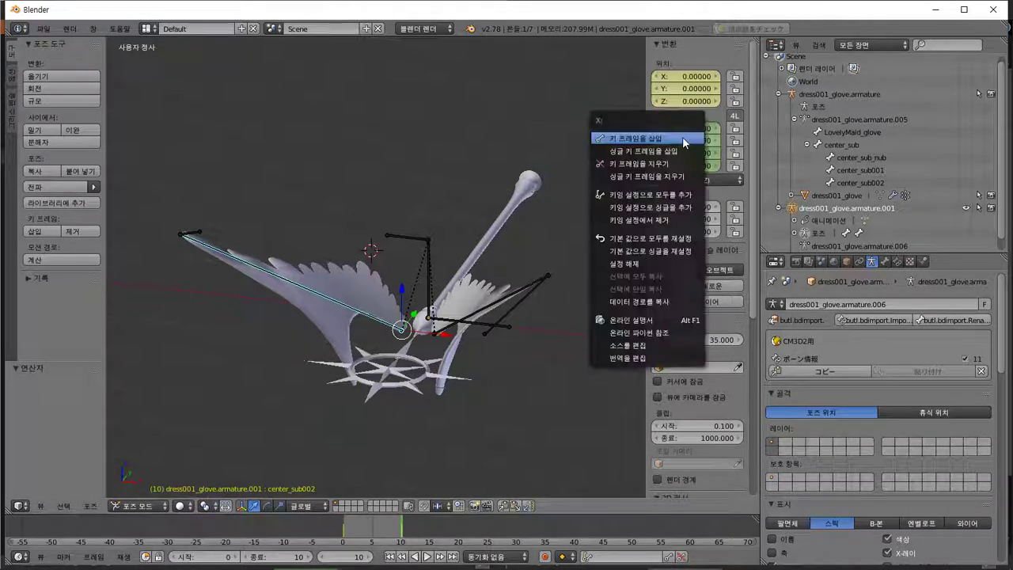
click(682, 136)
Insert a rotation keyframe for the opposite wing bone center_sub001 at frame 0.
middle_drag(425, 326, 442, 336)
right_click(453, 316)
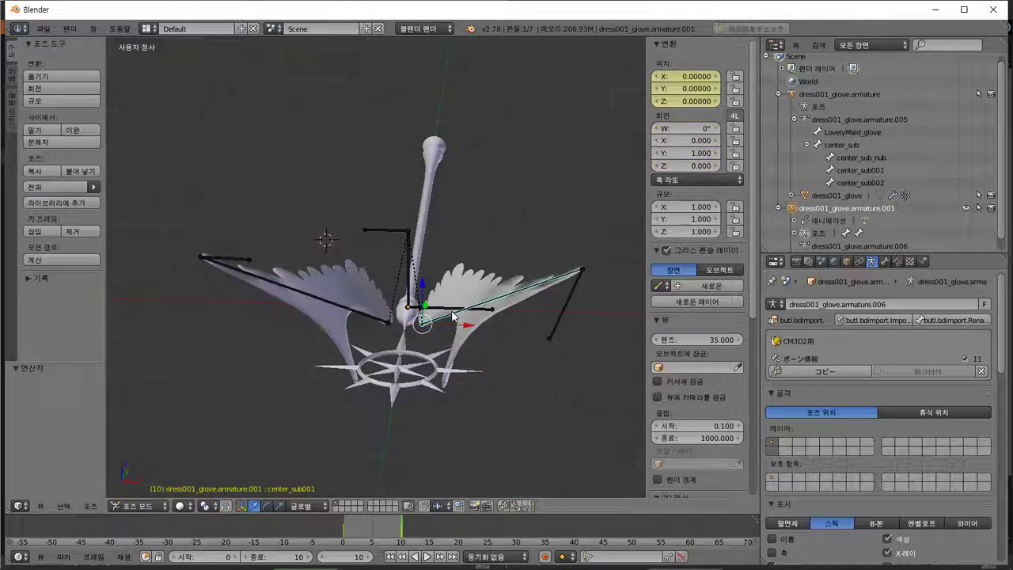
key(alt+a)
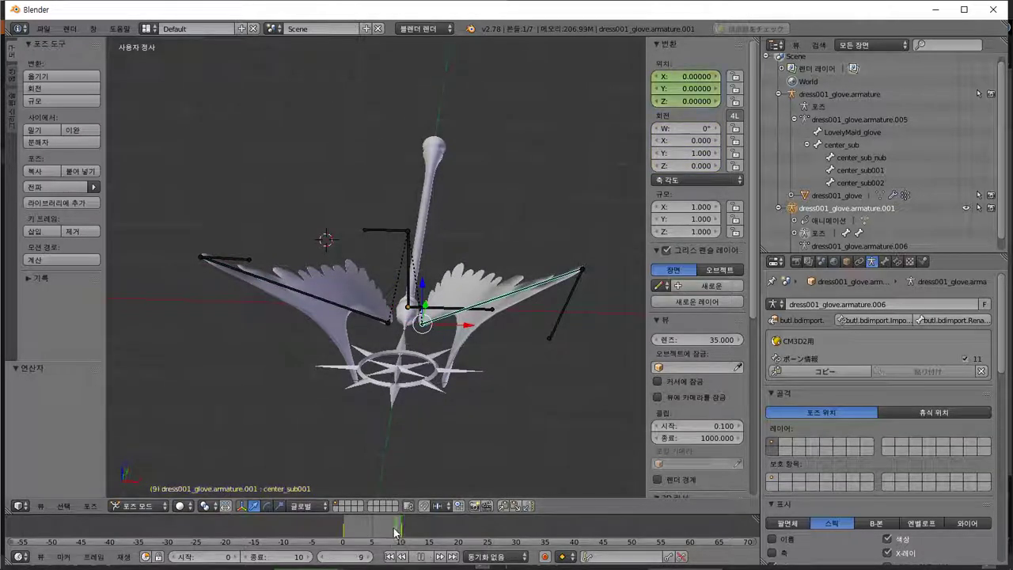
key(Escape)
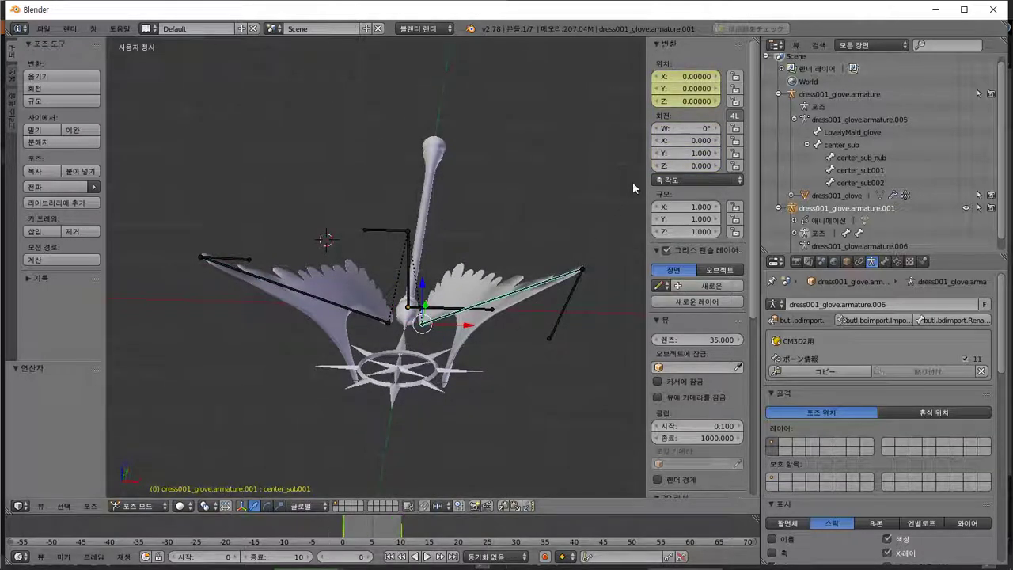
right_click(672, 153)
click(671, 153)
Insert a rotation keyframe for wing bone center_sub001 at frame 10.
click(401, 525)
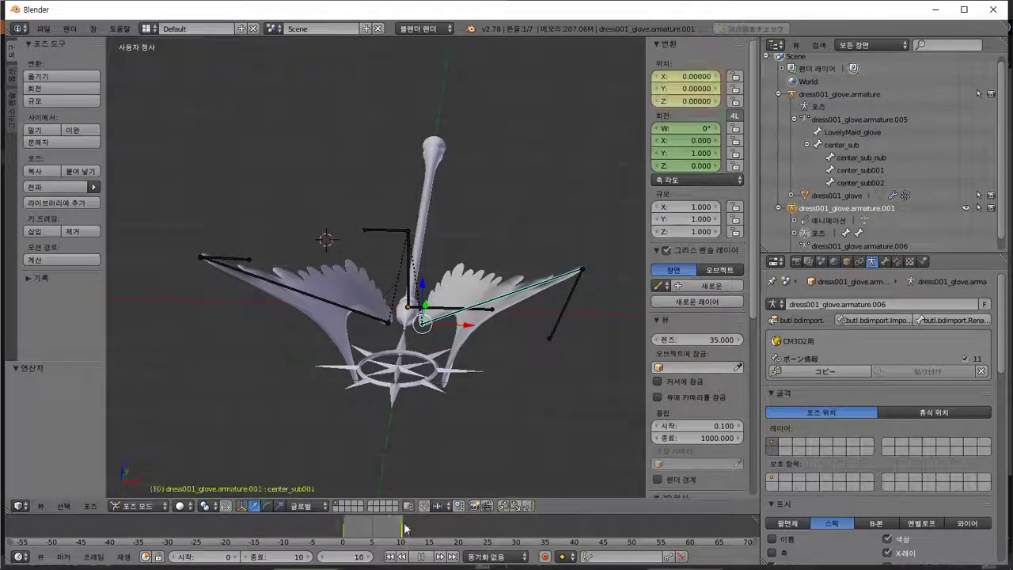
key(i)
click(649, 140)
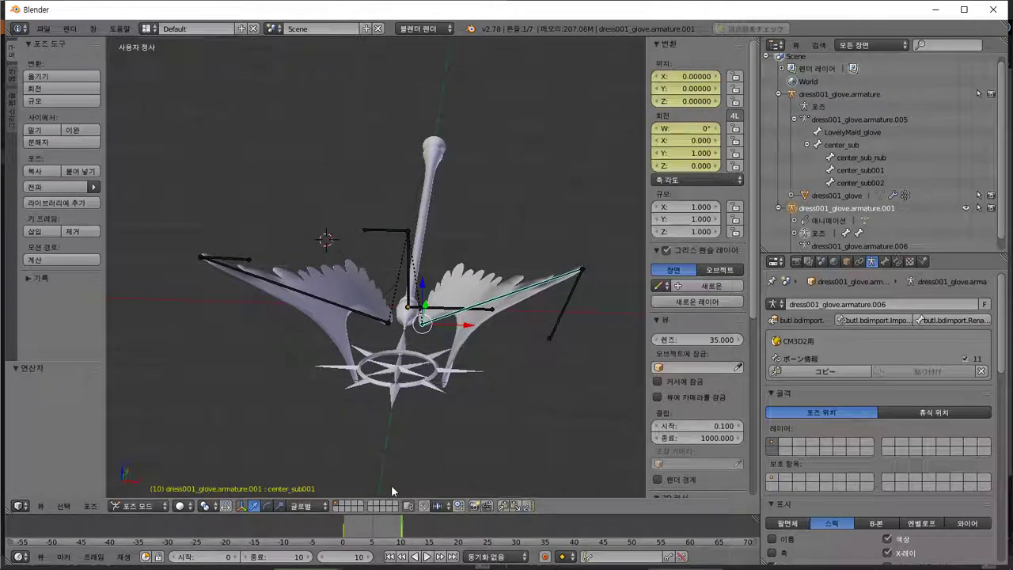
Rotate wing bone center_sub002 by about -42.36° in the front view at frame 5, so its wing lies level.
key(shift+Left)
right_click(346, 311)
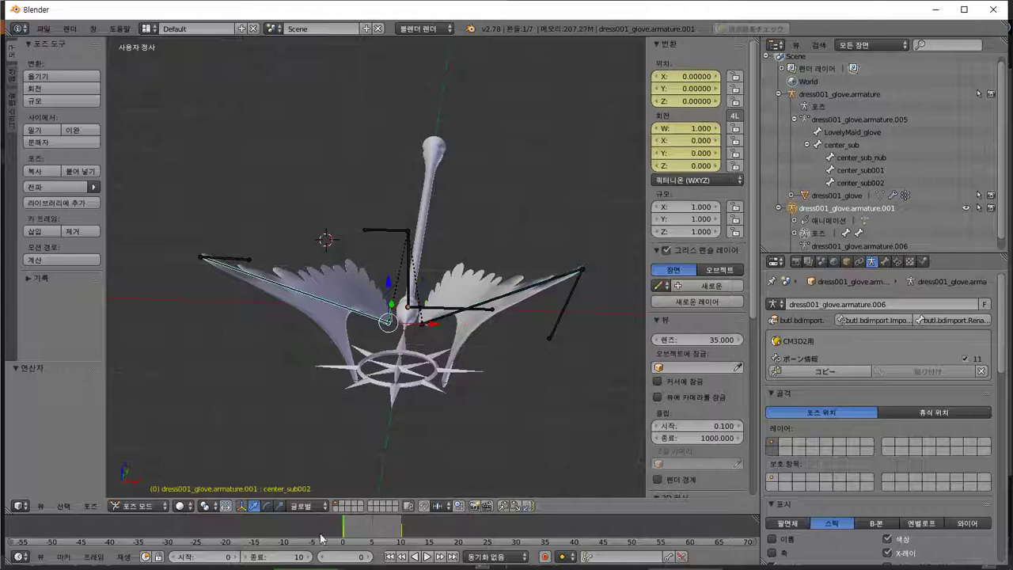
key(alt+a)
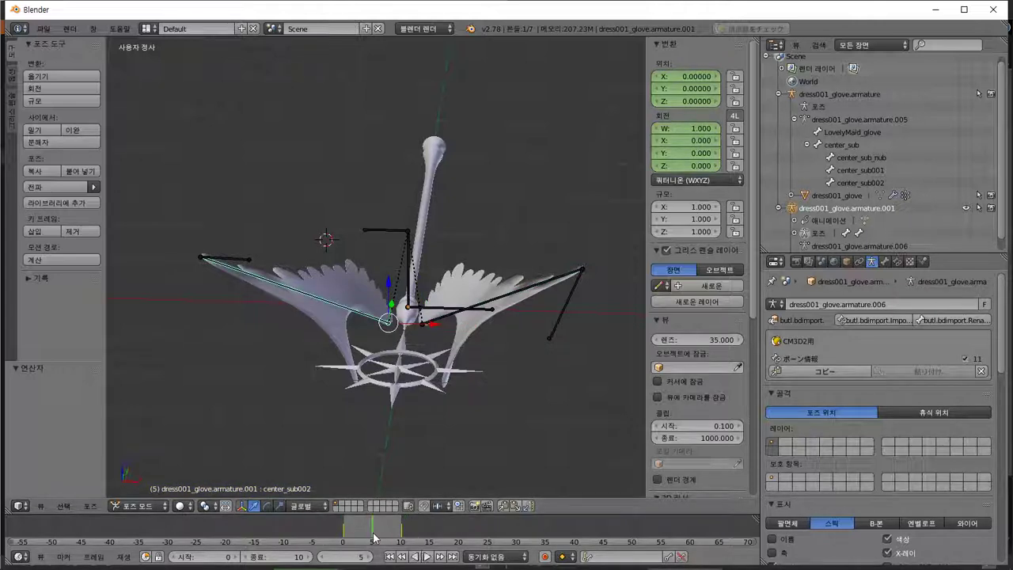
middle_drag(398, 336, 417, 285)
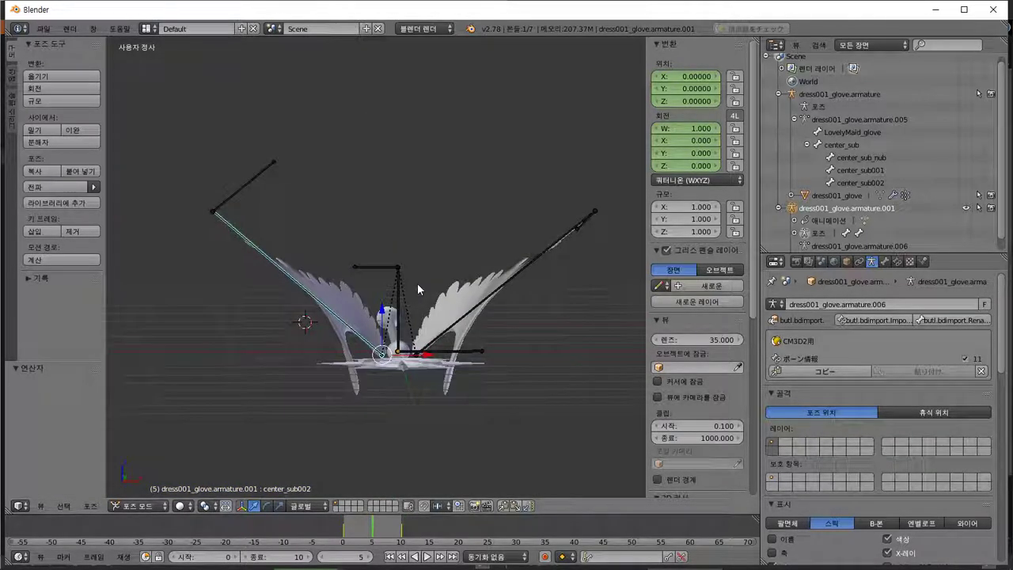
key(KP_1)
key(r)
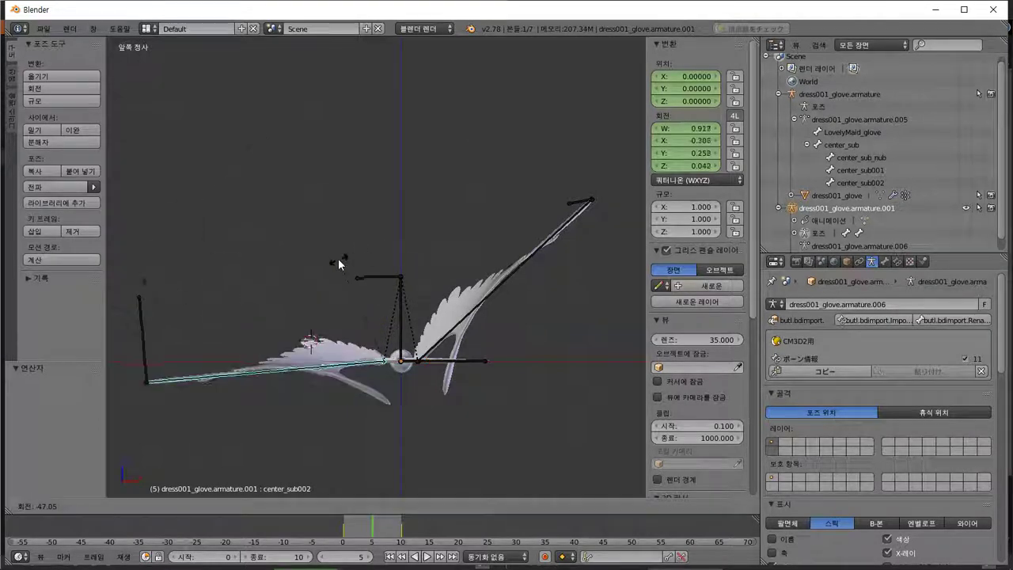
click(346, 255)
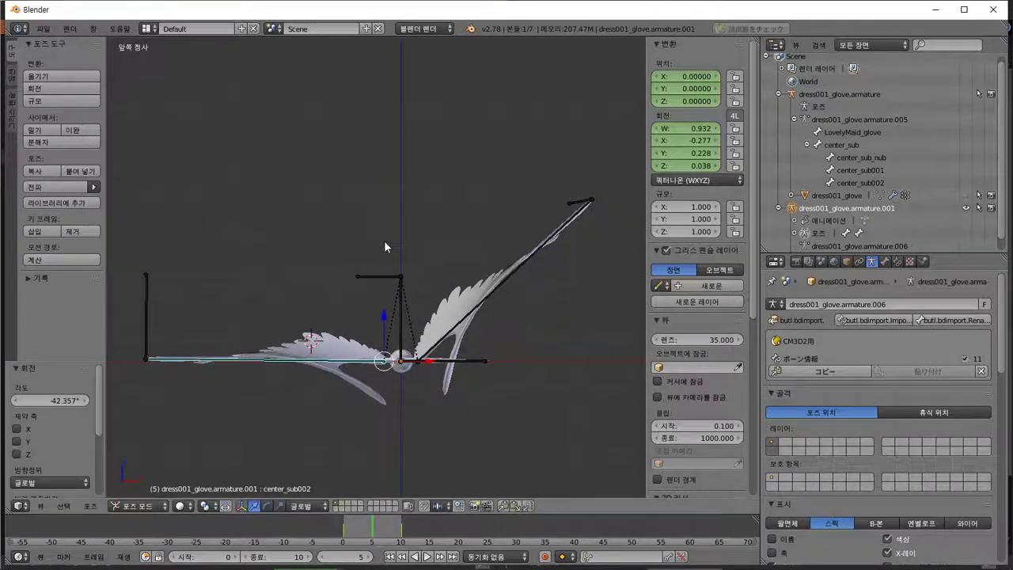
Insert location and rotation keyframes for the lowered wing bone center_sub002 at frame 5.
right_click(687, 96)
click(687, 97)
right_click(676, 143)
click(676, 144)
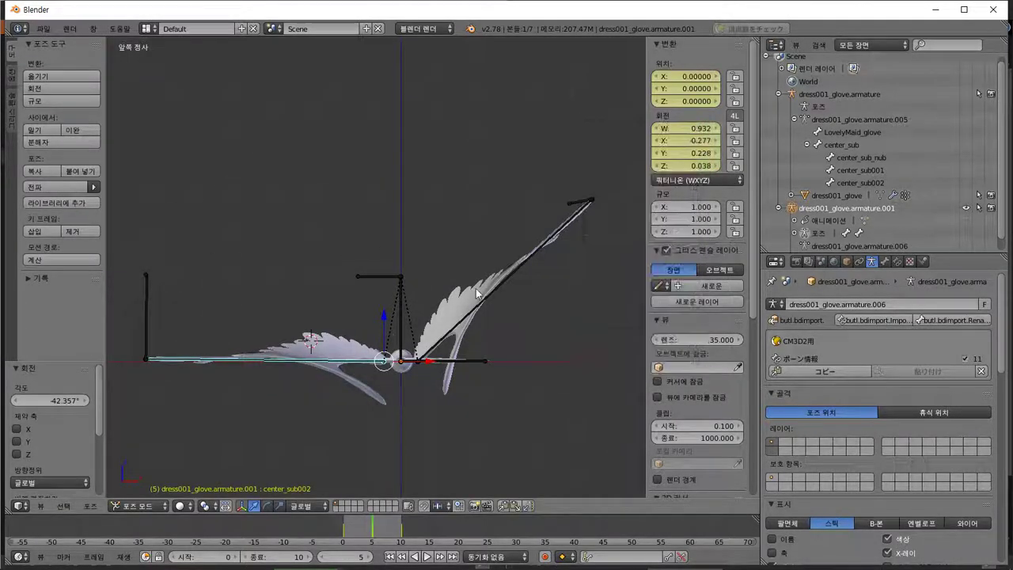
Rotate wing bone center_sub001 by about 42.36° at frame 5 and insert its location and rotation keyframes.
right_click(455, 332)
key(r)
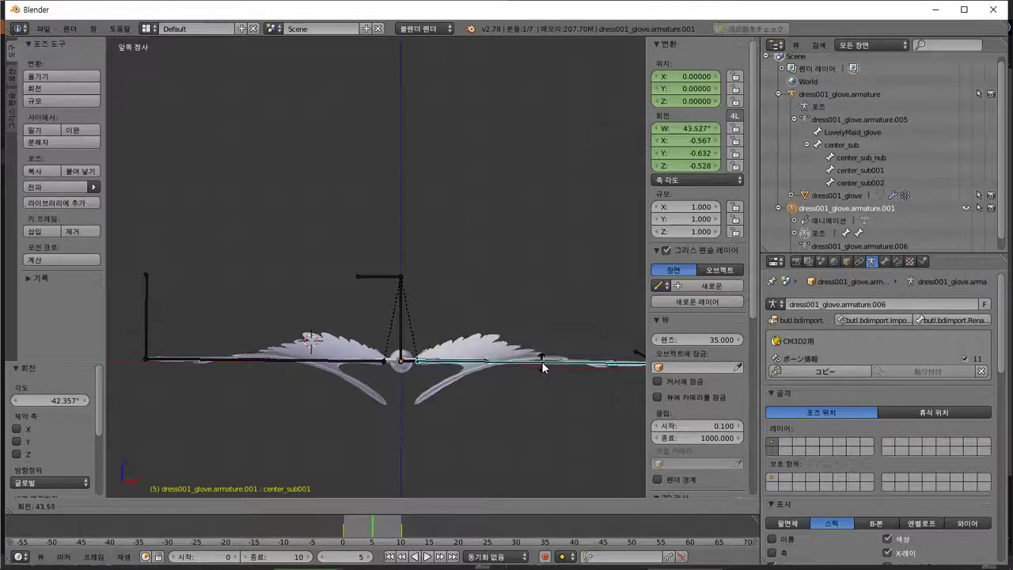
click(545, 366)
right_click(687, 82)
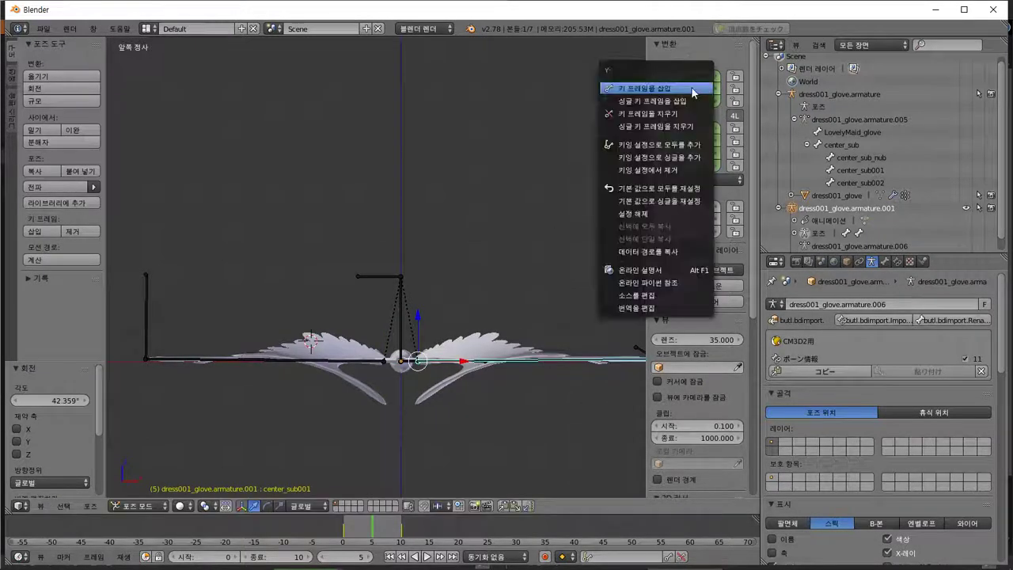
click(687, 82)
right_click(688, 136)
click(687, 135)
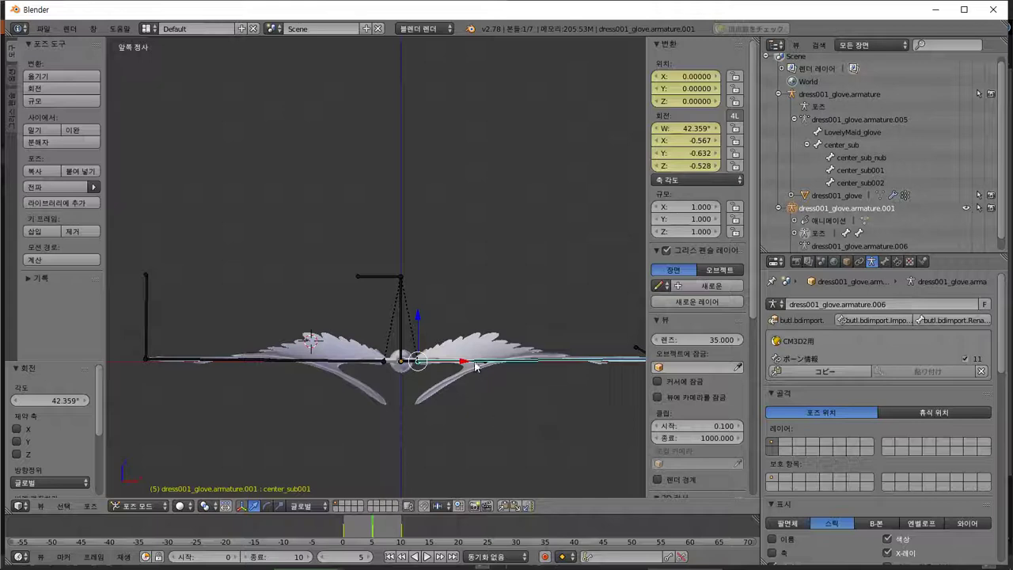
middle_drag(476, 365, 374, 383)
key(alt+Tab)
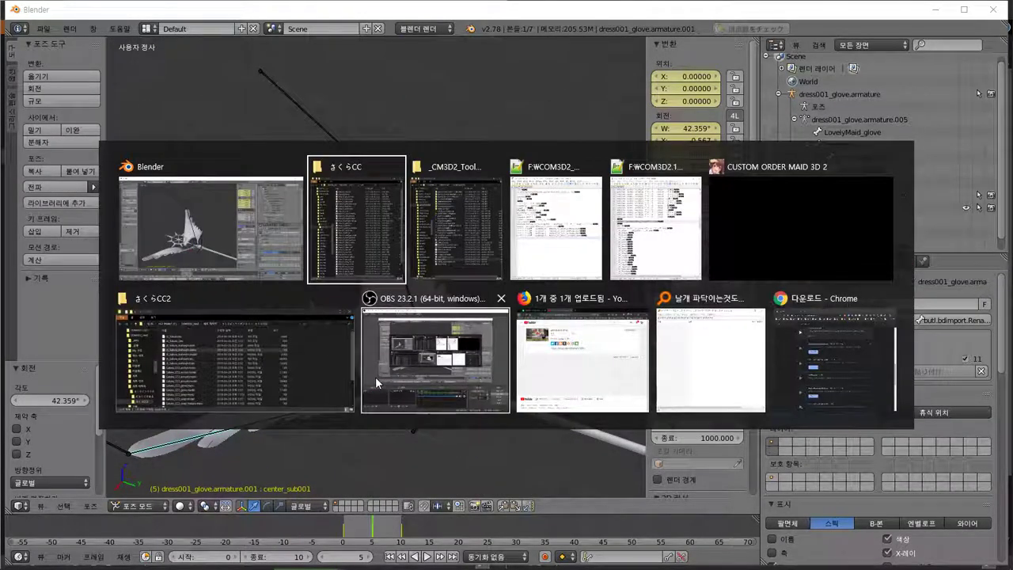
click(446, 109)
middle_drag(389, 355, 441, 357)
scroll(372, 390, down, 2)
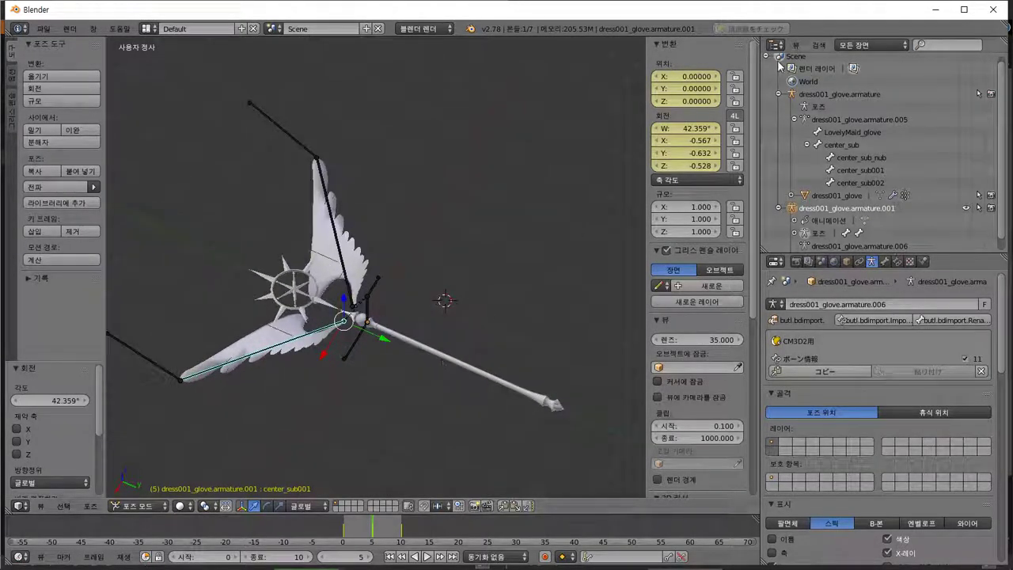
click(43, 29)
mouse_move(111, 271)
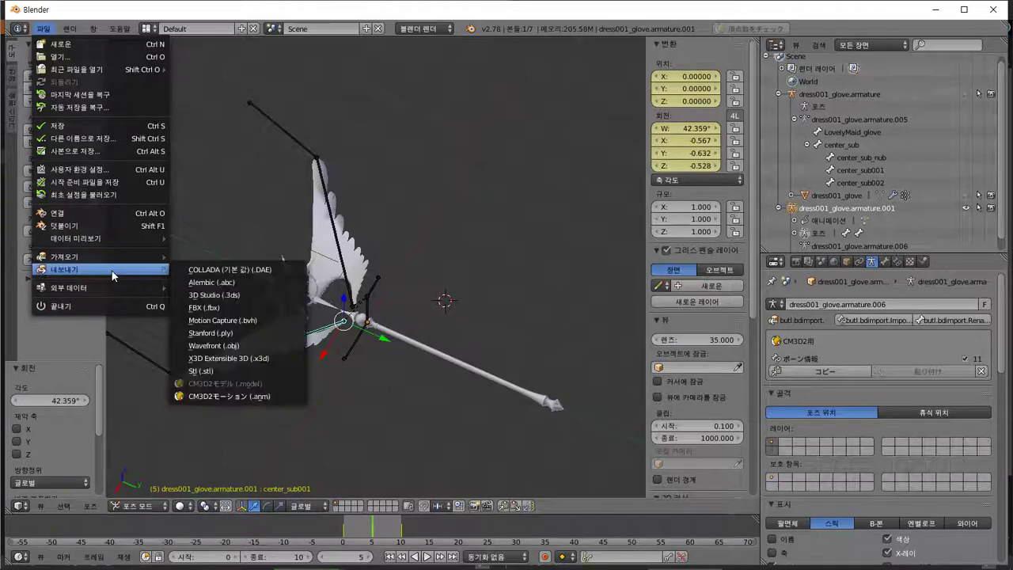
click(237, 396)
key(Escape)
Select all the bones and export the wing motion as a CM3D2 motion over Sakura_CC_tsue.anm in the さくらCC folder.
key(a)
key(a)
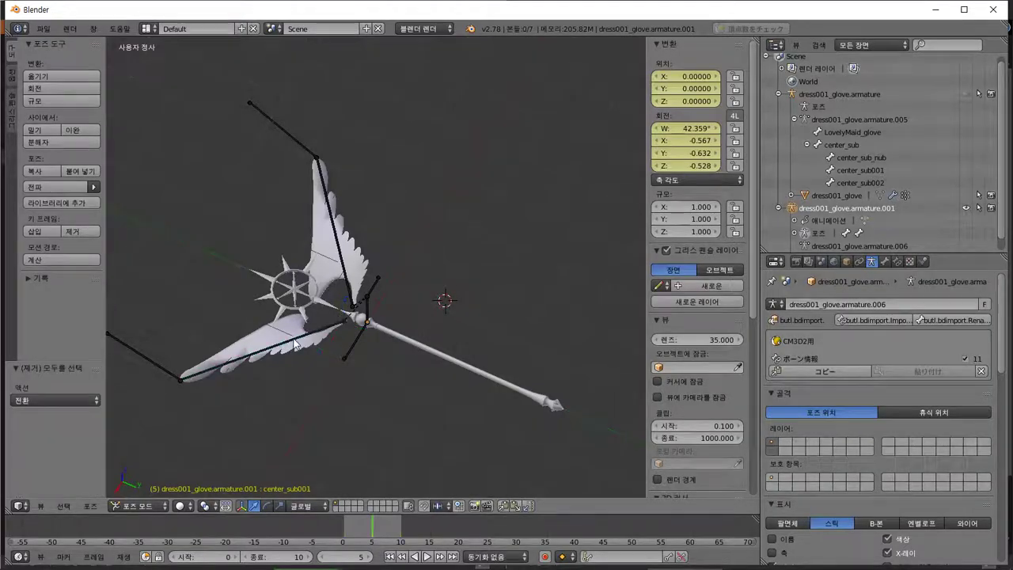
click(42, 30)
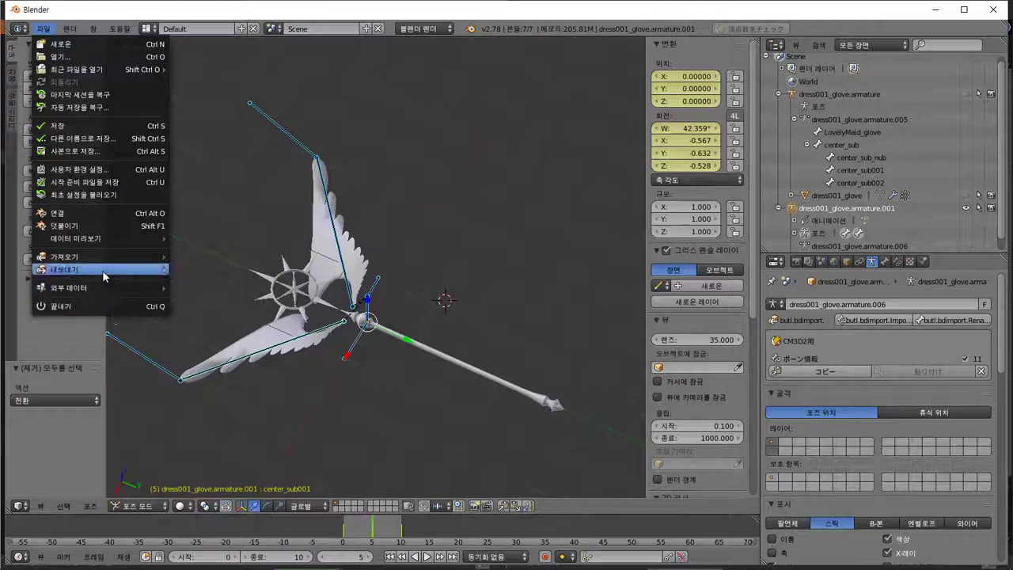
mouse_move(112, 270)
click(238, 388)
scroll(112, 418, down, 4)
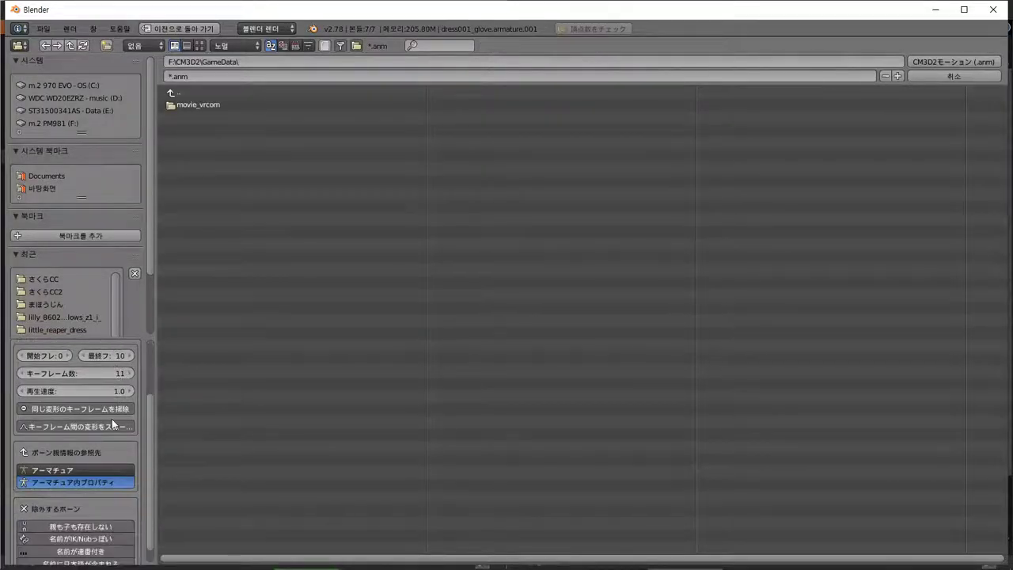
drag(94, 524, 80, 553)
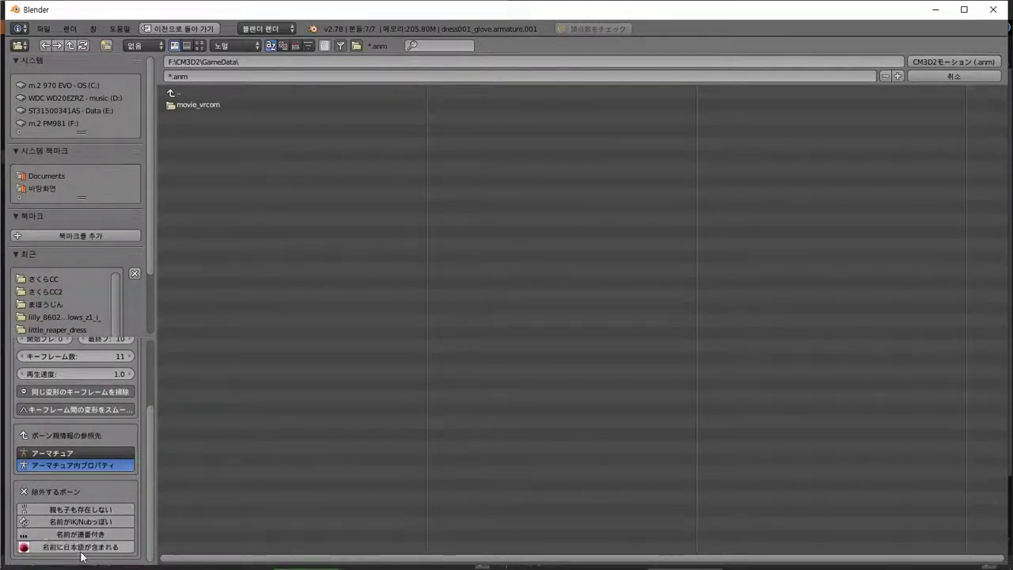
scroll(74, 429, up, 1)
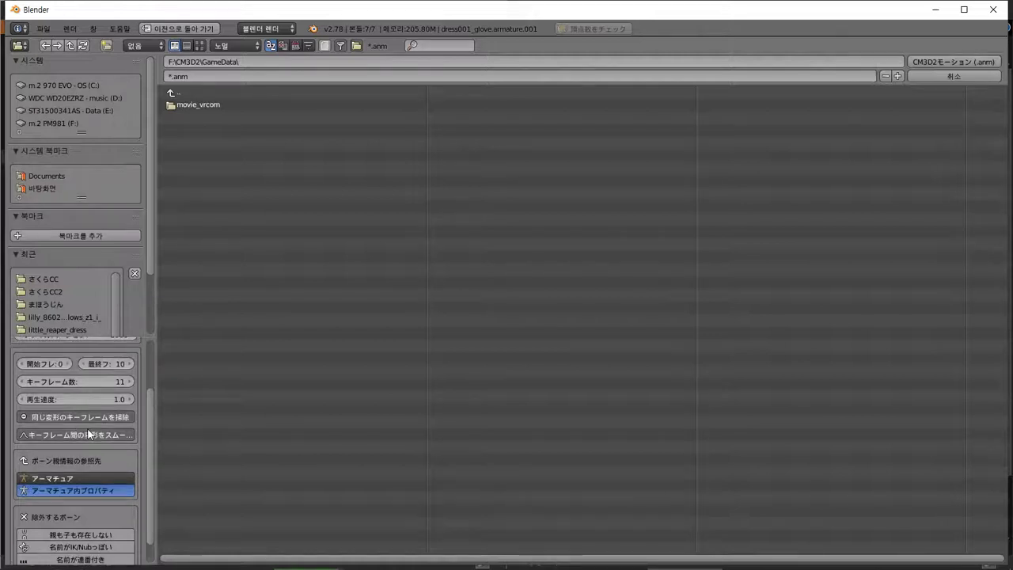
scroll(87, 427, up, 1)
scroll(87, 427, up, 2)
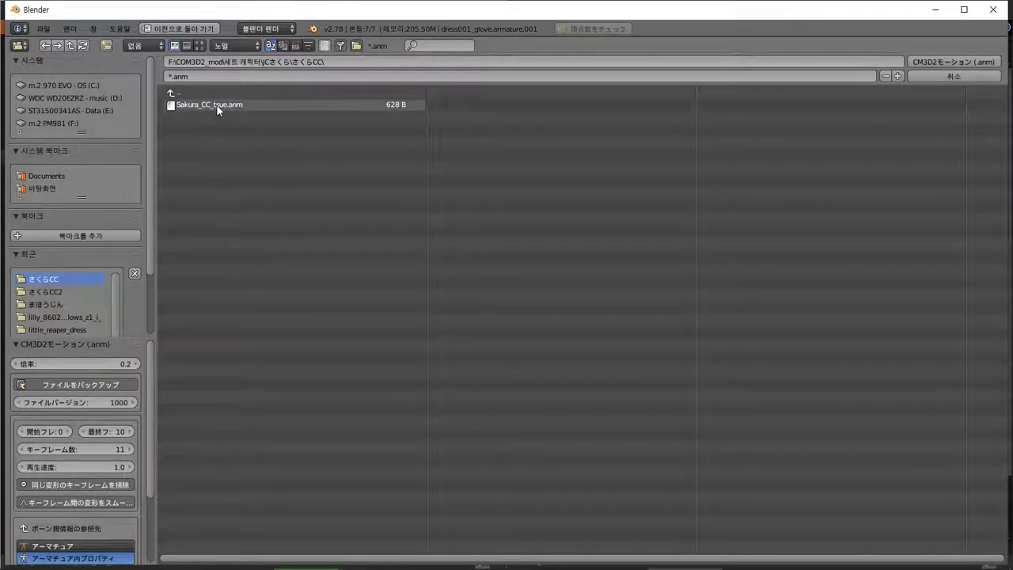
click(217, 105)
click(937, 61)
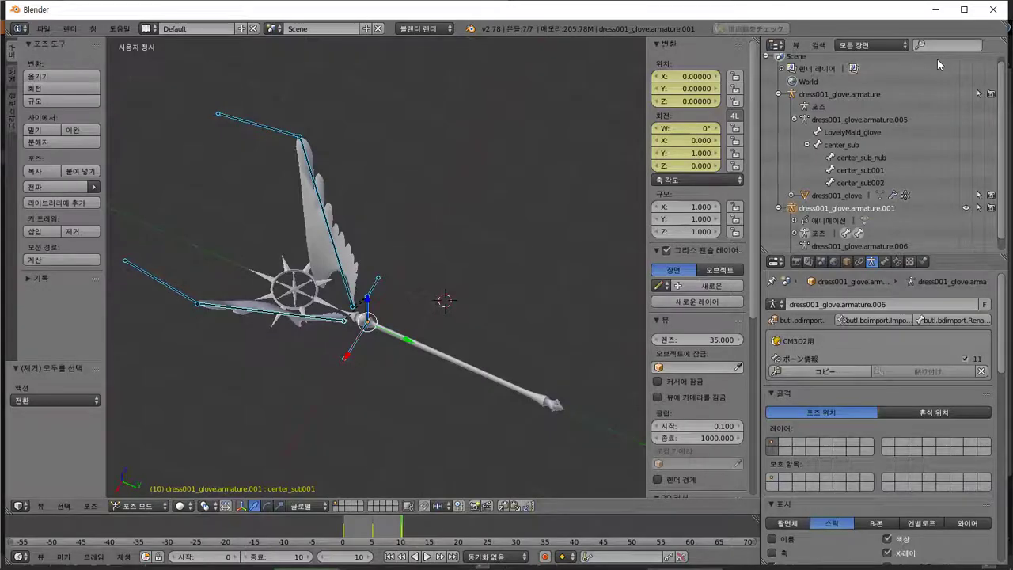
Import the CM3D2 model Sakura_CC_tsue.model and move the new staff by about X -3.574, Y 2.302, Z 1.308.
click(44, 29)
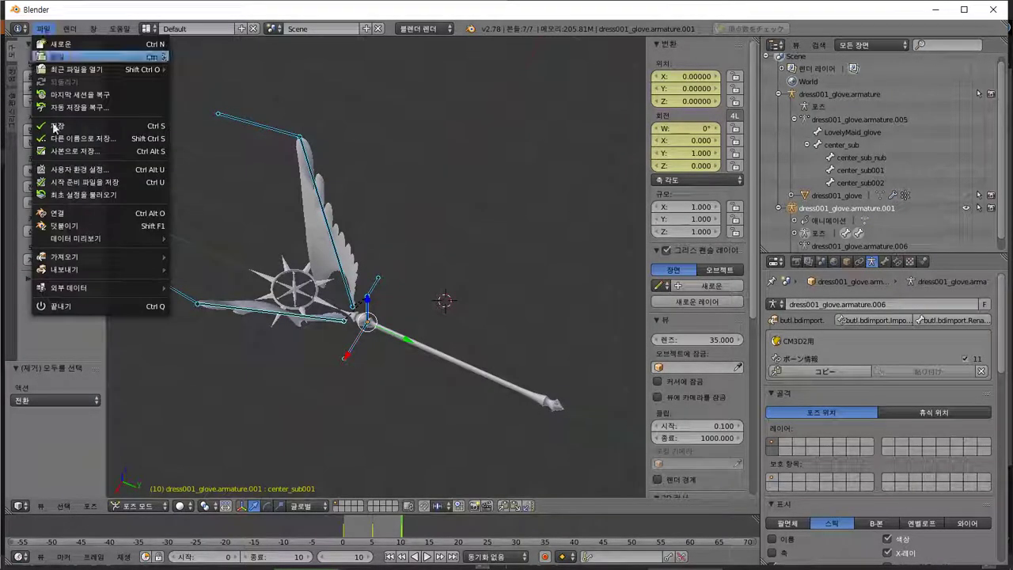
mouse_move(79, 256)
click(270, 384)
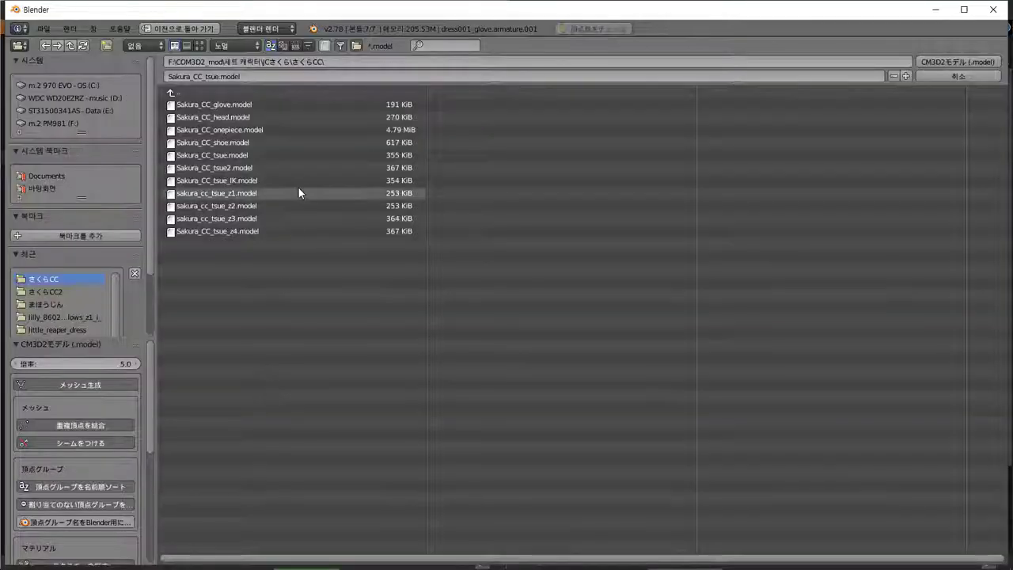
double_click(243, 156)
key(g)
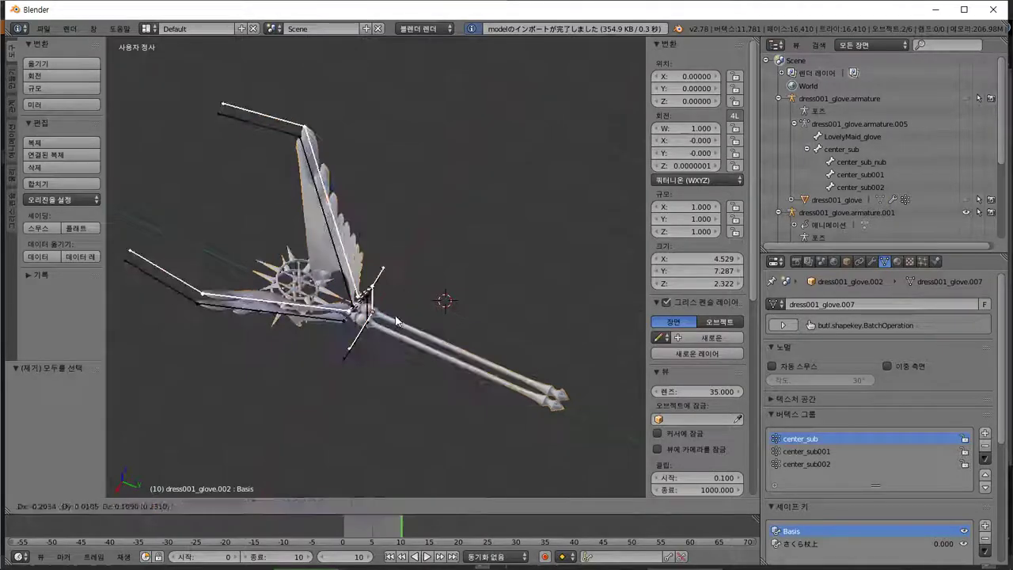
click(555, 221)
shift+middle_drag(555, 221, 440, 356)
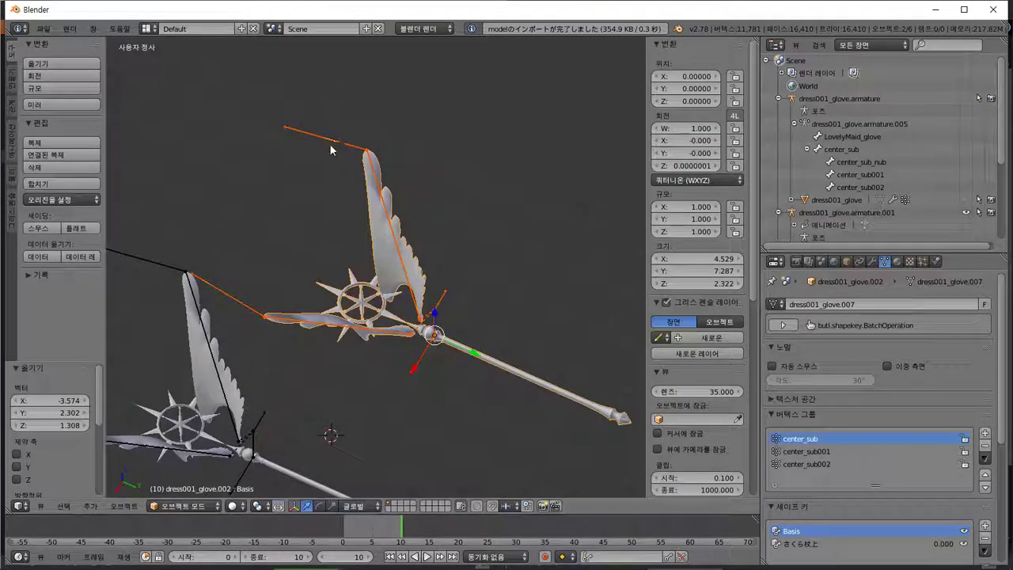
Import the CM3D2 motion Sakura_CC_tsue.anm from the さくらCC folder onto the new staff's armature.
right_click(330, 144)
click(43, 28)
mouse_move(111, 255)
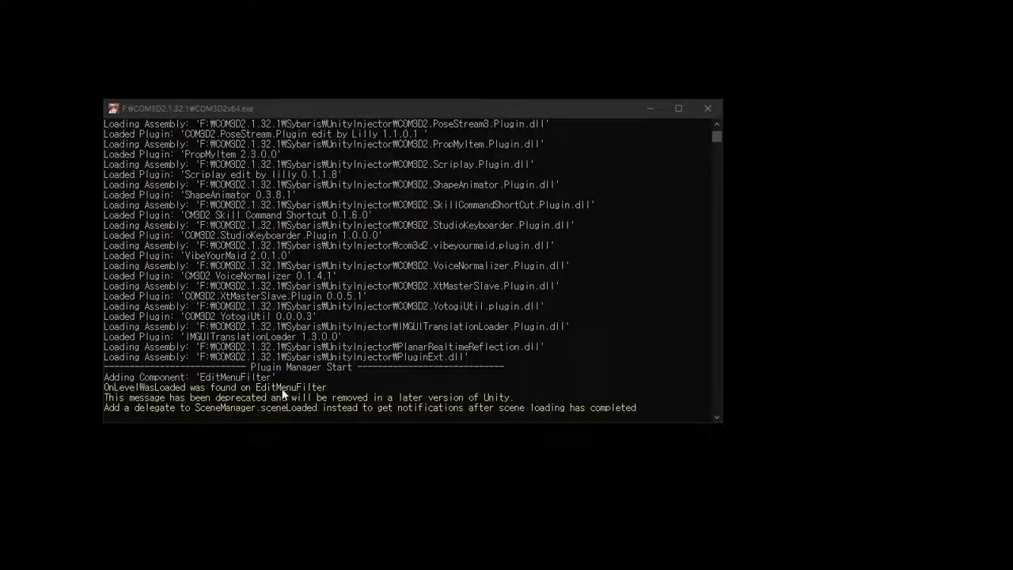
key(alt+Tab)
key(alt+Tab)
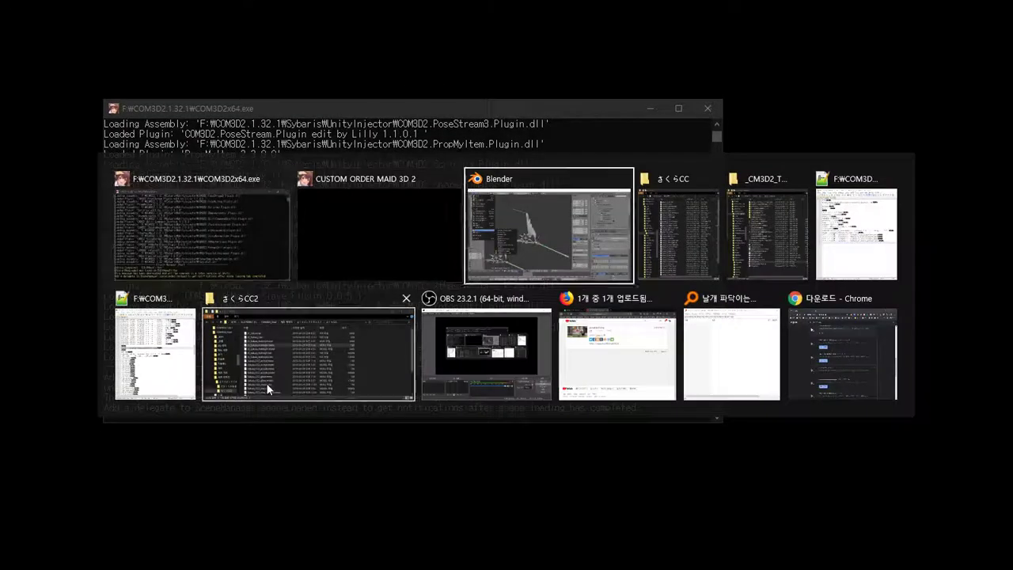
click(263, 392)
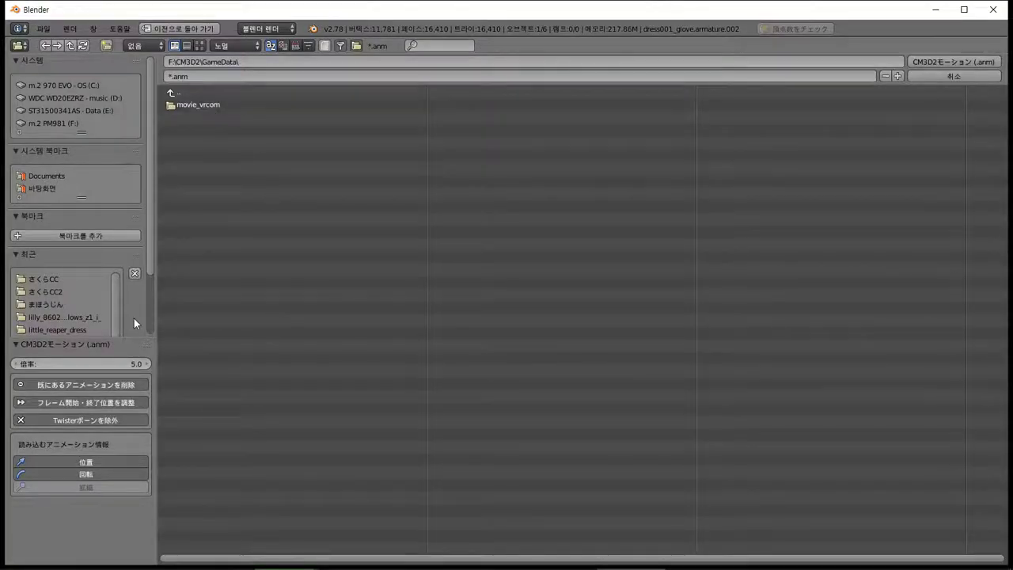
click(54, 279)
double_click(199, 105)
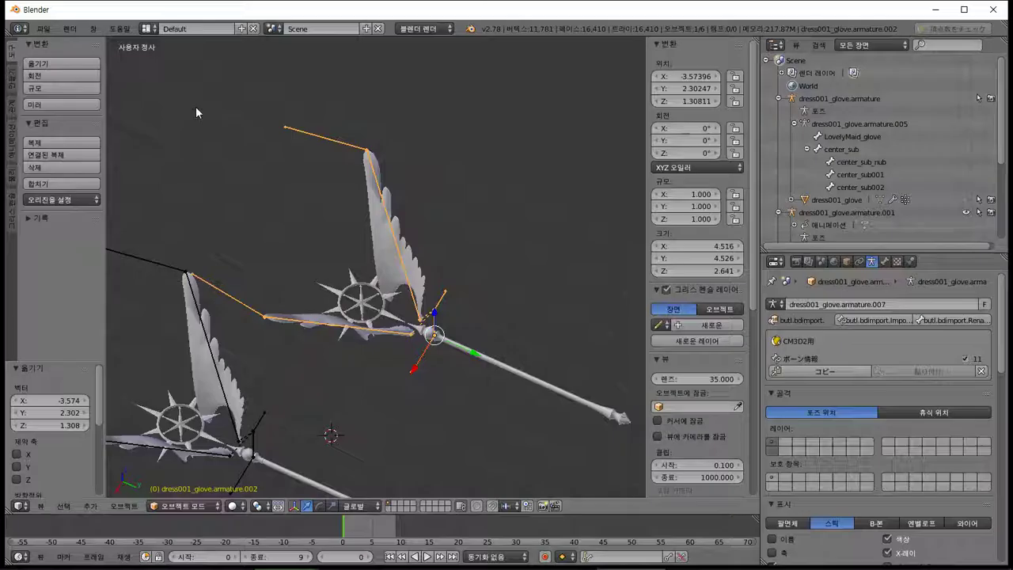
Play the animation and compare the wing flapping of both staffs, including from the side.
mouse_move(417, 357)
middle_down()
mouse_move(428, 358)
mouse_move(407, 351)
middle_up()
scroll(915, 165, down, 4)
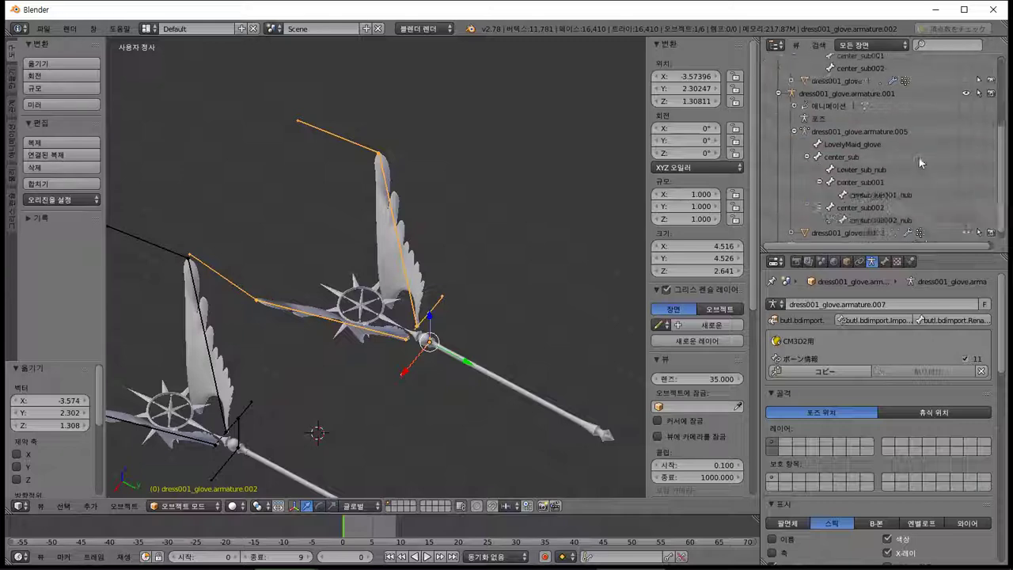
click(780, 235)
scroll(780, 237, down, 2)
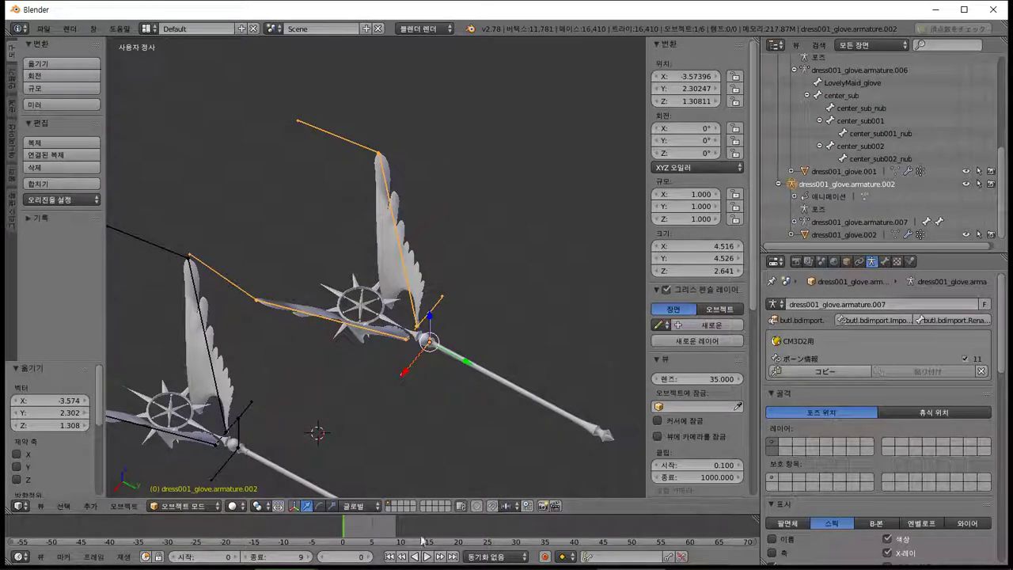
key(alt+a)
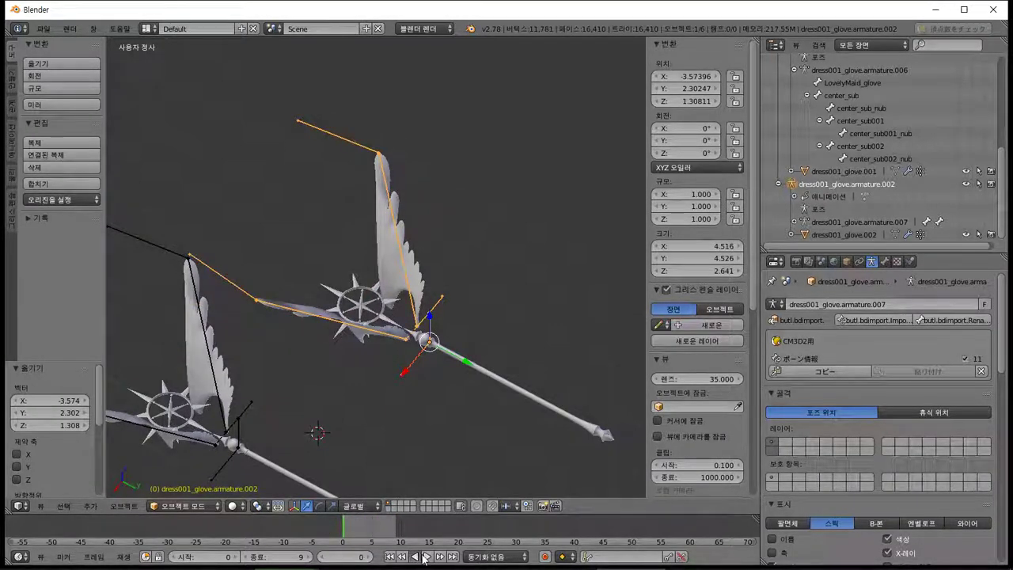
click(425, 559)
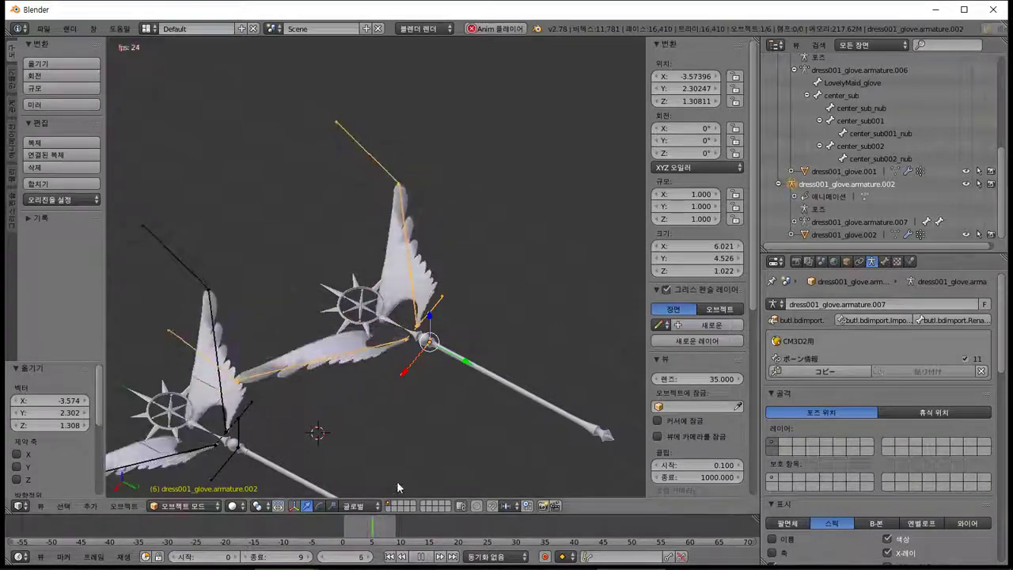
middle_drag(397, 481, 406, 357)
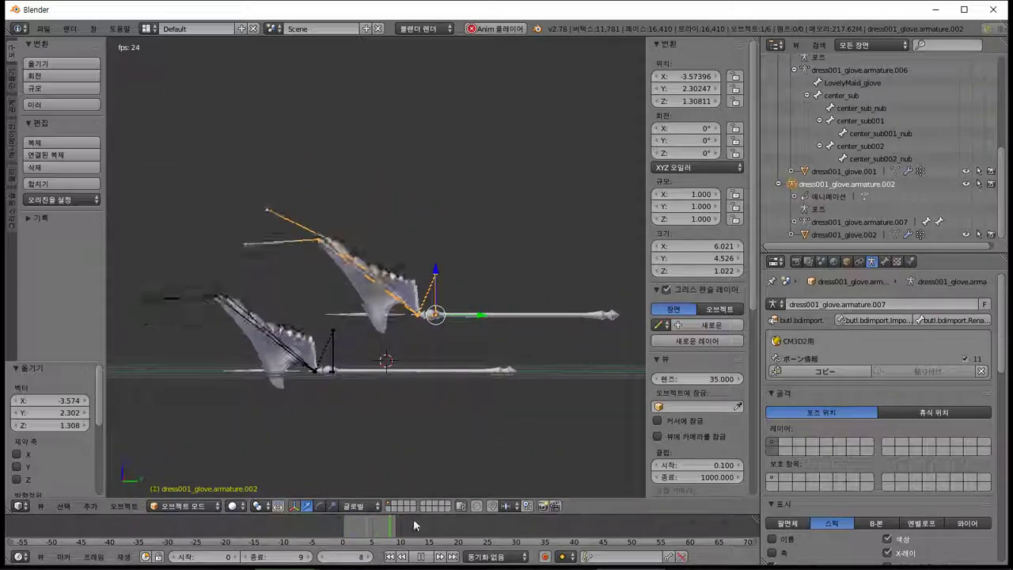
click(421, 556)
key(alt+a)
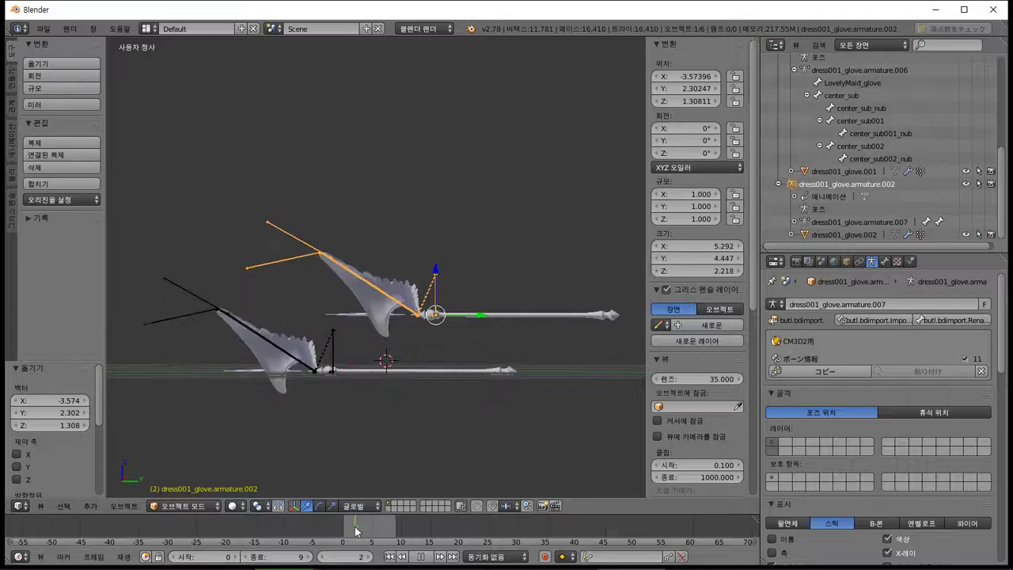
Scrub through the timeline and examine the wing positions of both staffs from the side and front.
mouse_move(375, 528)
mouse_down()
mouse_move(399, 528)
mouse_move(337, 527)
mouse_move(358, 528)
mouse_up()
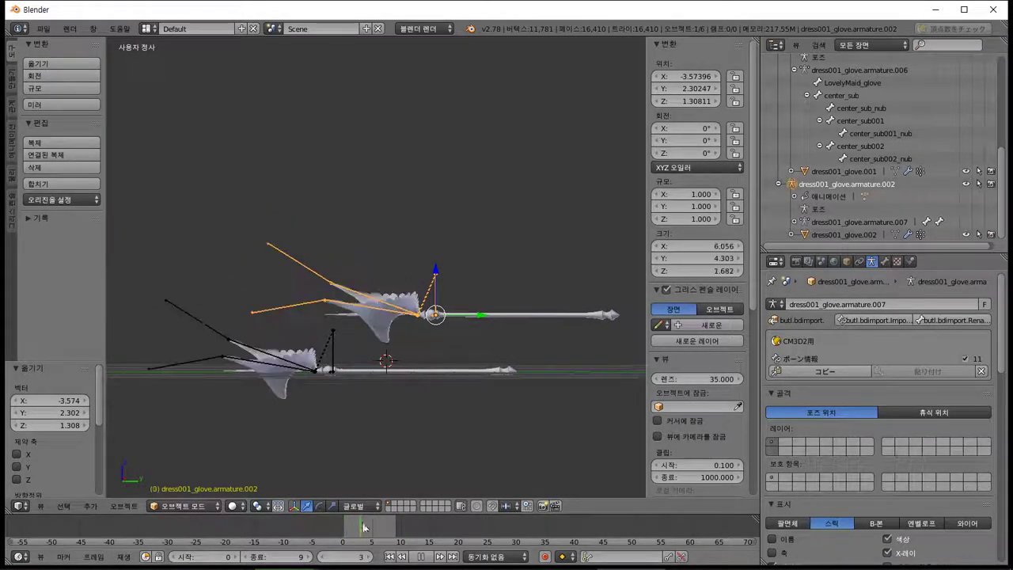
middle_drag(340, 443, 332, 356)
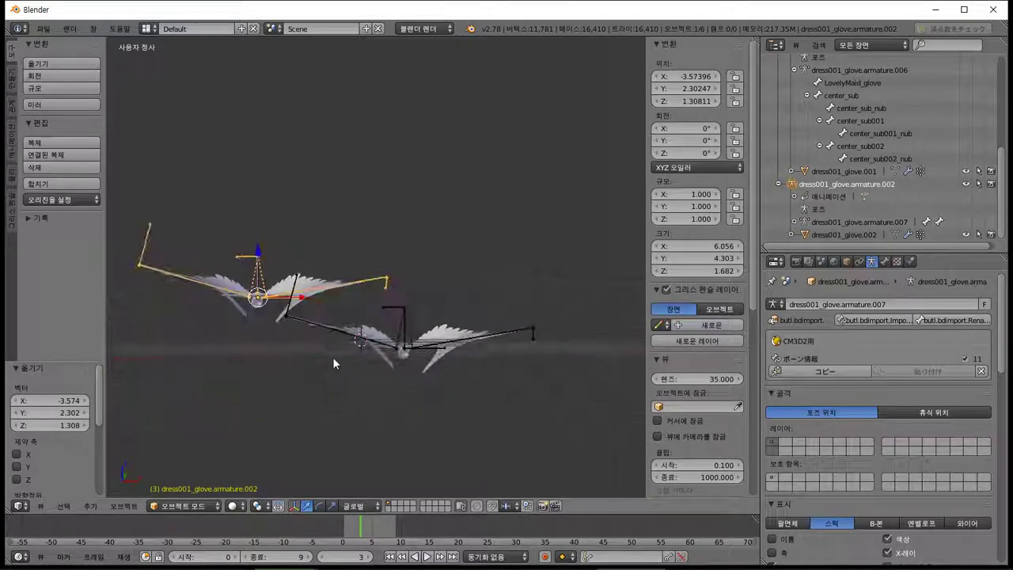
drag(353, 528, 340, 528)
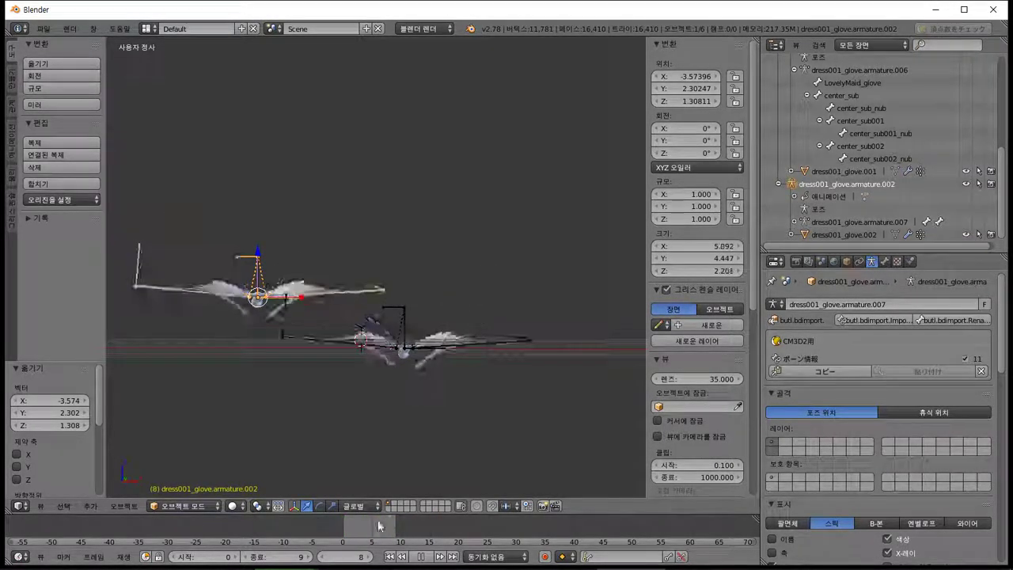
Clear the animation data of the original staff's armature dress001_glove.armature.001.
middle_drag(284, 467, 346, 372)
scroll(266, 369, up, 5)
scroll(346, 372, up, 2)
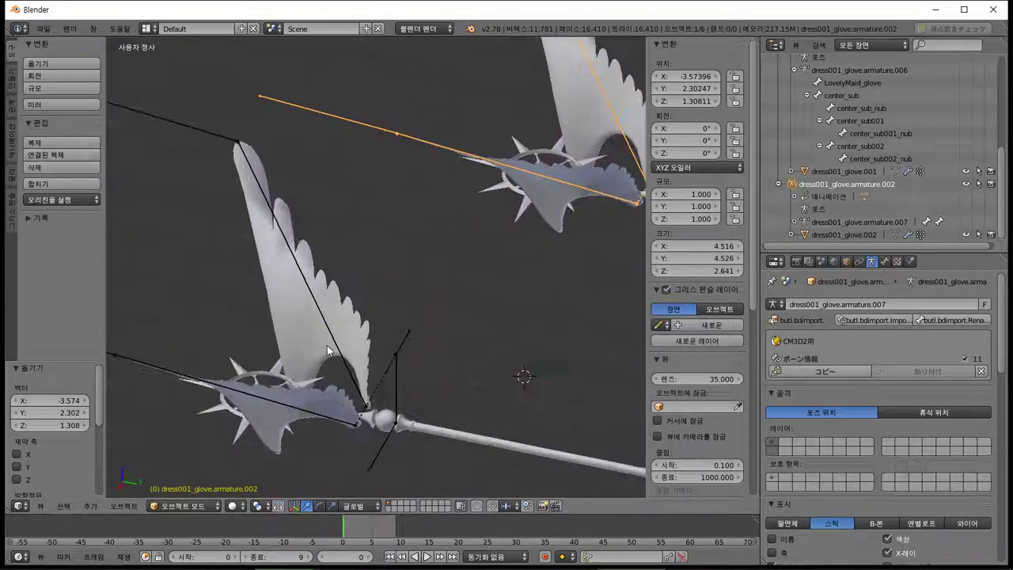
right_click(330, 337)
right_click(335, 352)
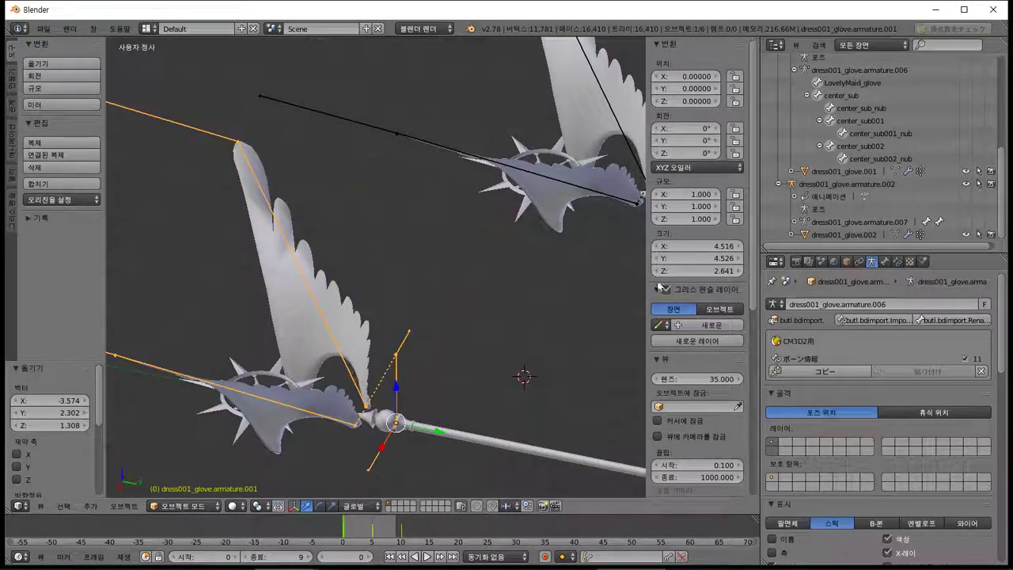
scroll(899, 198, up, 3)
right_click(823, 122)
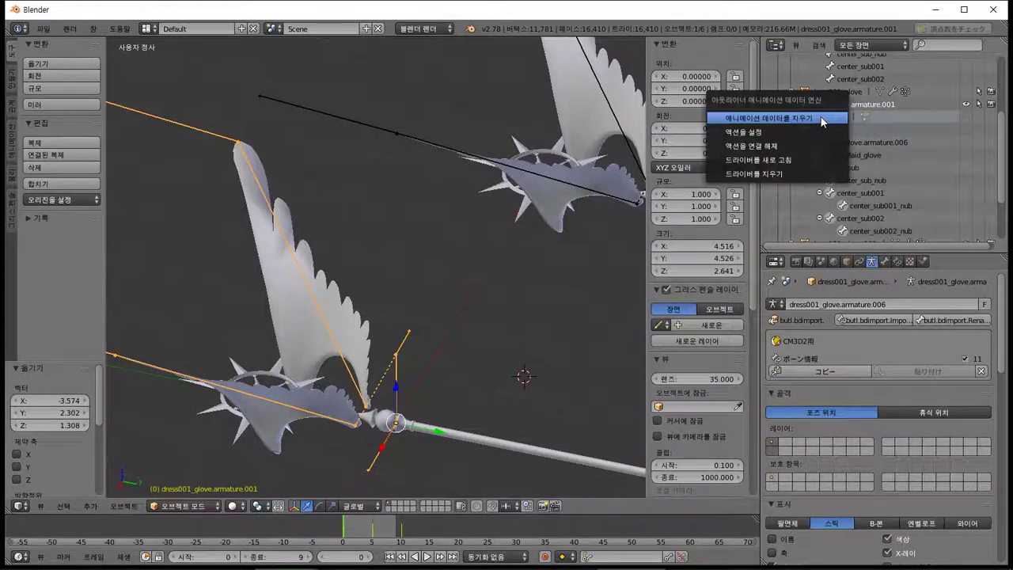
click(823, 117)
Reselect the original staff's armature and switch it to Pose Mode.
middle_drag(324, 393, 332, 404)
right_click(337, 352)
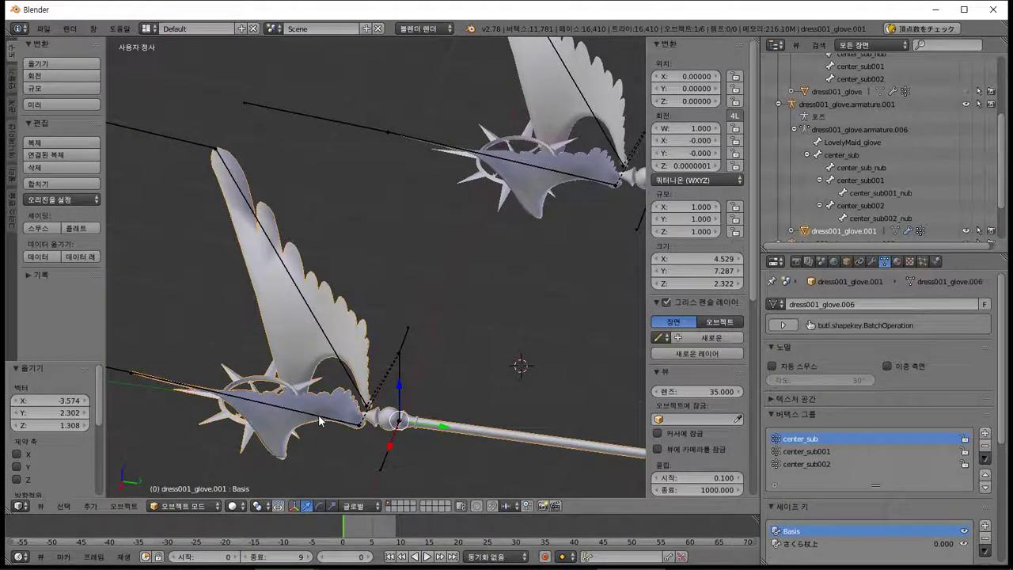
right_click(321, 420)
click(184, 505)
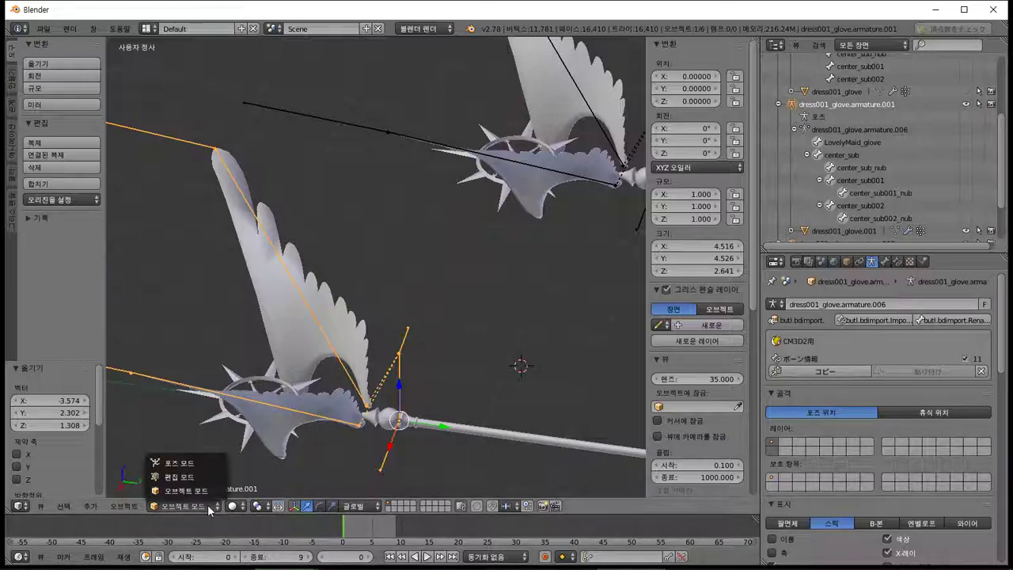
click(180, 463)
Set the rotation mode of wing bones center_sub002 and center_sub001 to Axis Angle.
middle_drag(329, 351, 441, 391)
key(a)
key(a)
right_click(275, 362)
middle_drag(377, 355, 402, 354)
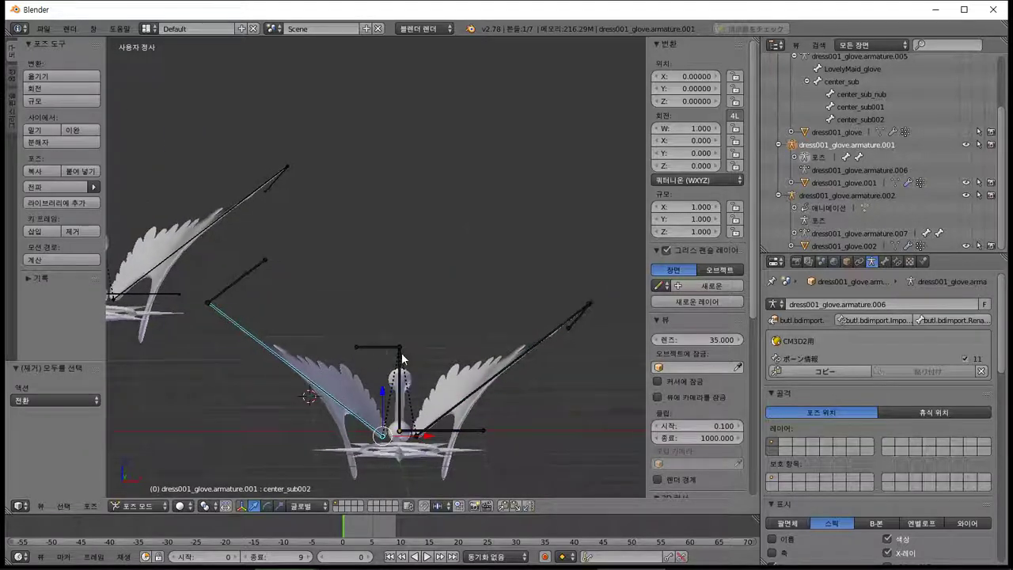
click(717, 180)
click(692, 69)
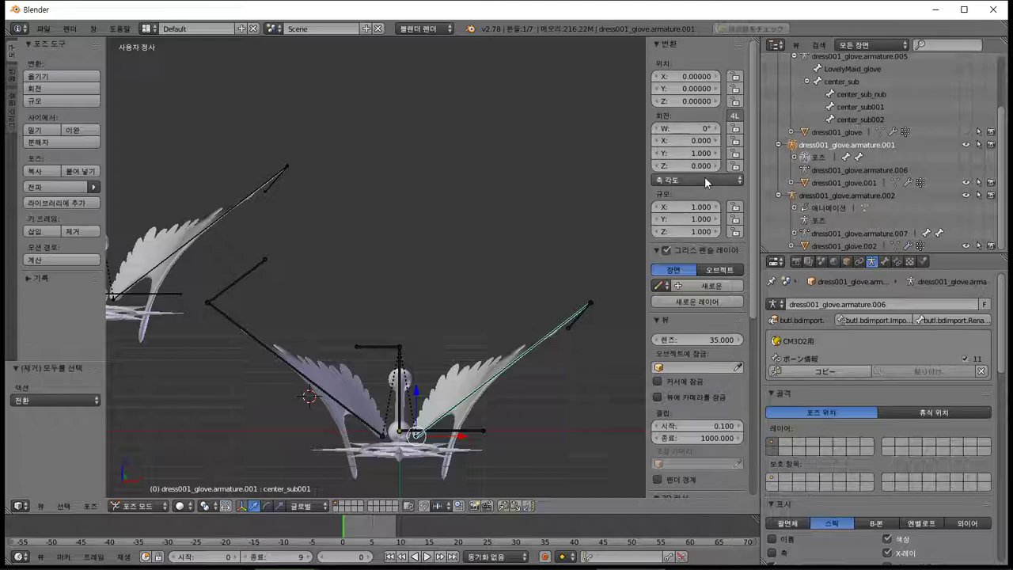
Rotate wing bone center_sub001 by about 42.118° and center_sub002 by about -41.755° in the front view, laying both wings level.
mouse_move(508, 326)
middle_down()
mouse_move(497, 402)
mouse_move(498, 323)
mouse_move(406, 337)
mouse_move(363, 321)
mouse_move(511, 322)
mouse_move(500, 359)
mouse_move(505, 314)
mouse_move(525, 316)
middle_up()
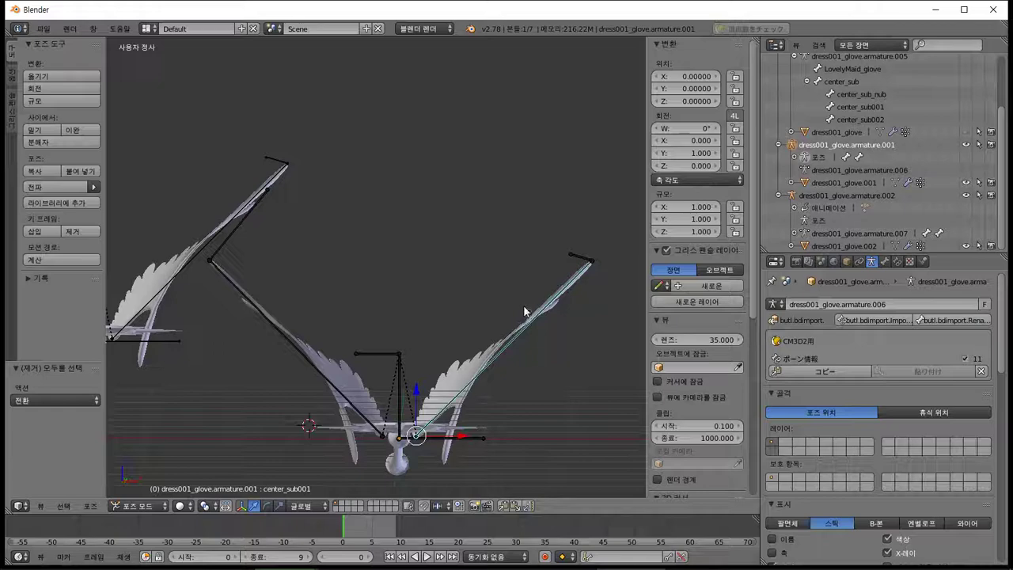
key(KP_1)
key(r)
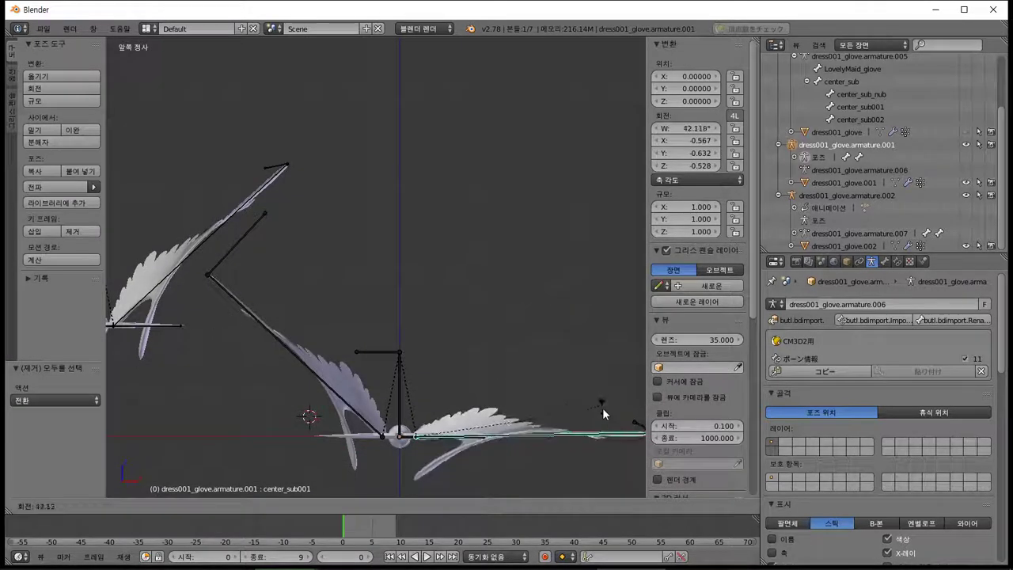
click(603, 412)
key(r)
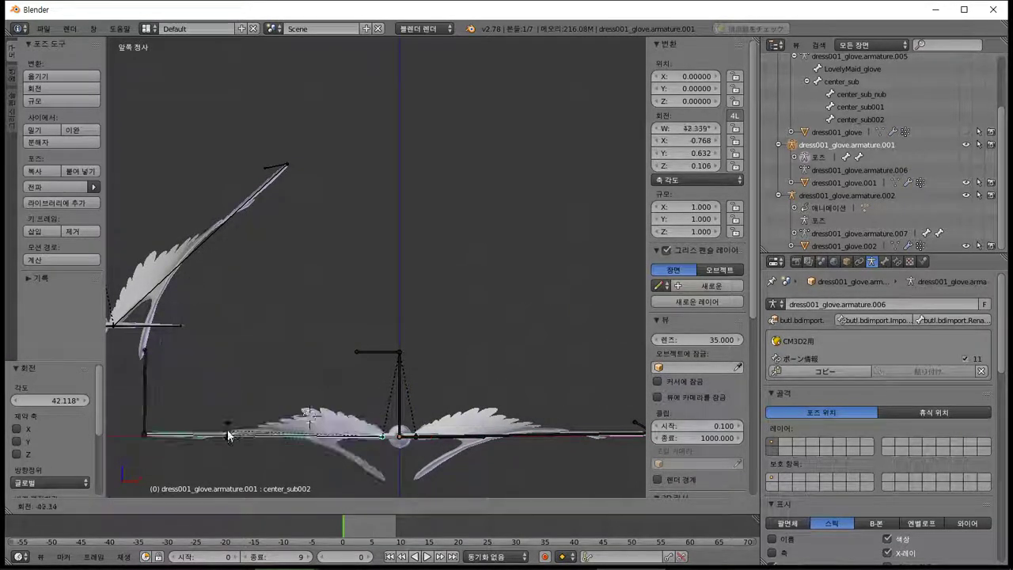
click(234, 426)
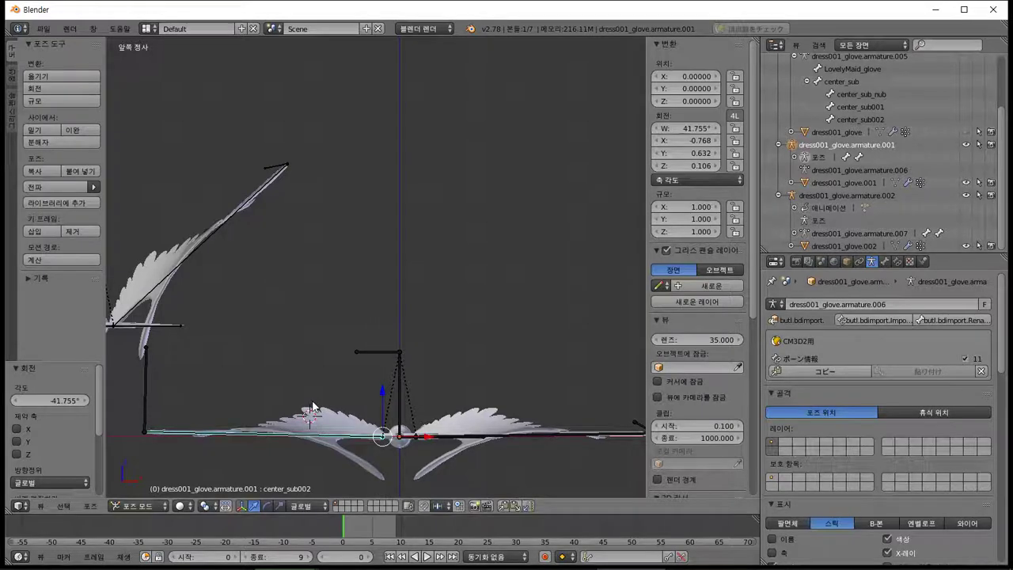
Undo the rotations of both wing bones and return to the front view.
mouse_move(315, 408)
middle_down()
mouse_move(333, 373)
mouse_move(317, 411)
middle_up()
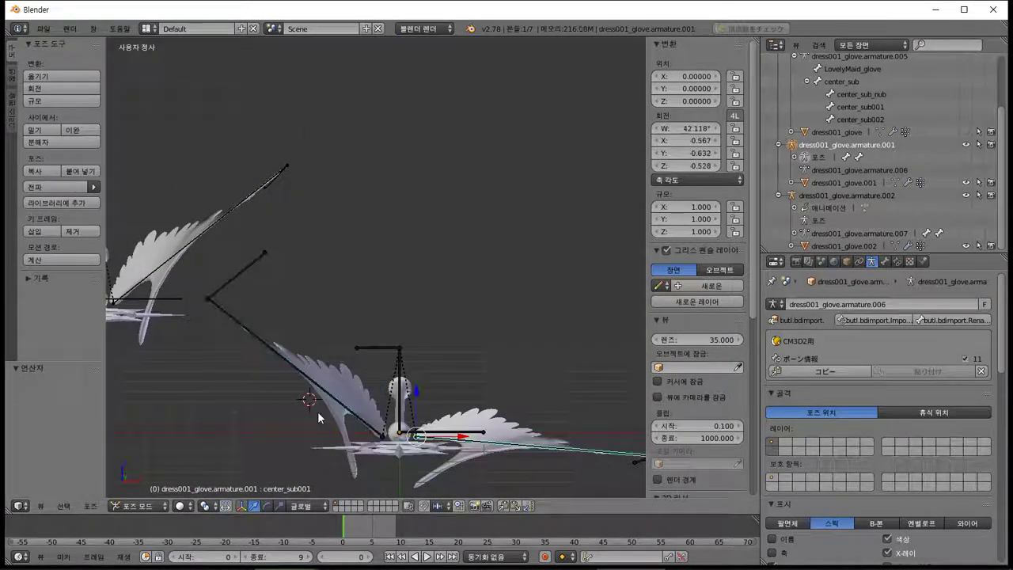
key(ctrl+z)
key(KP_1)
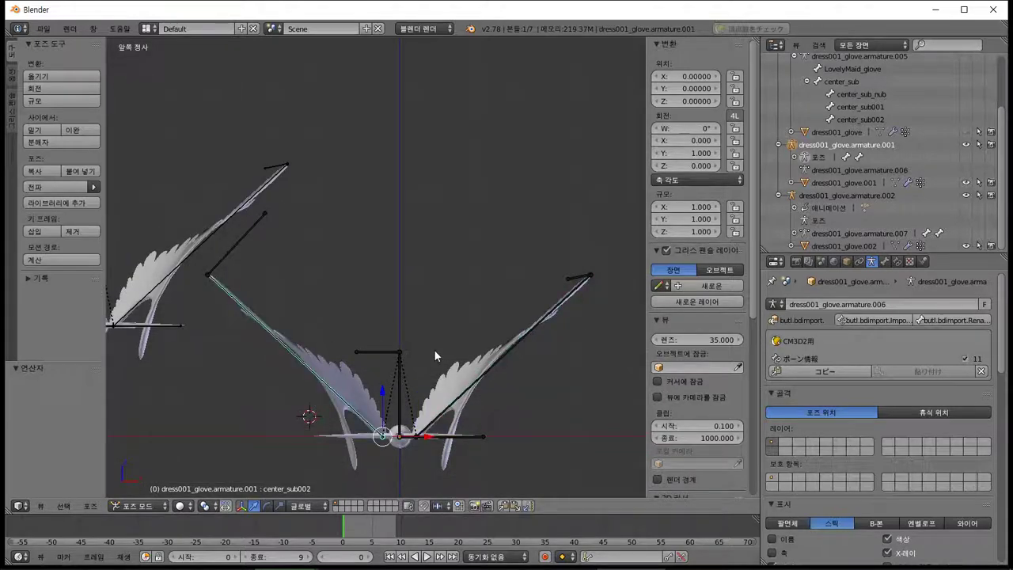
Insert location and rotation keyframes for wing bone center_sub001 at frame 0.
right_click(505, 355)
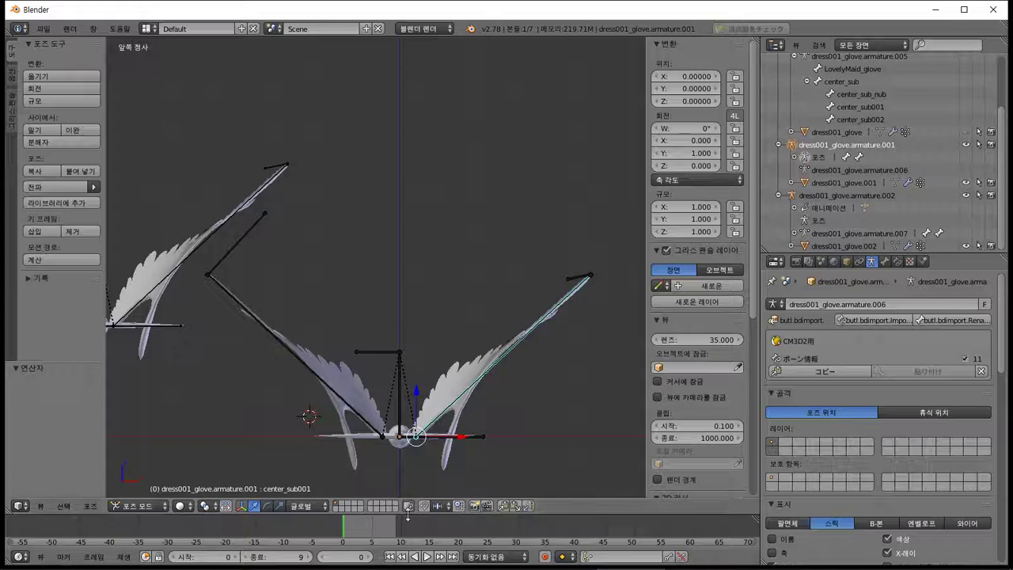
right_click(692, 88)
click(693, 75)
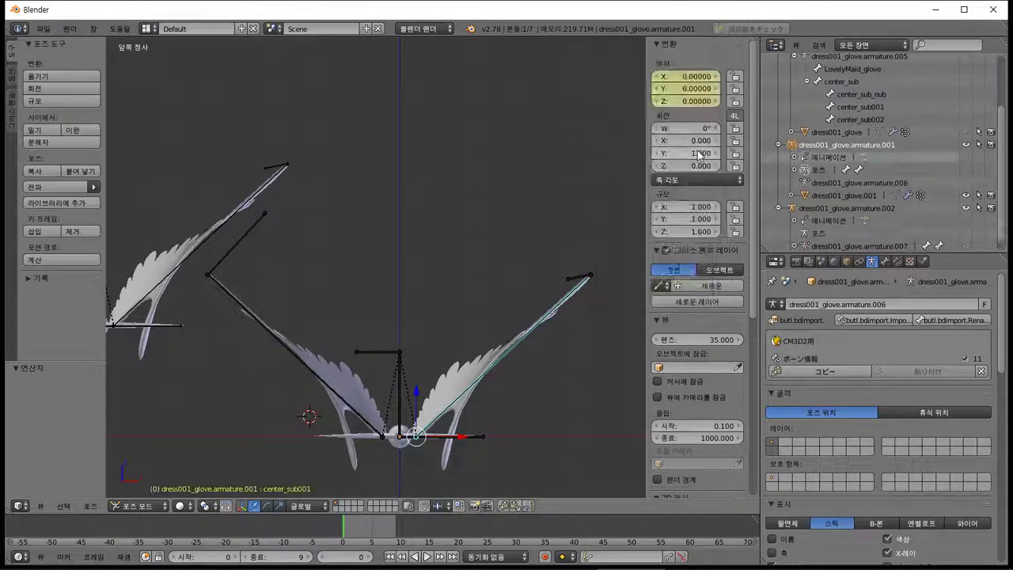
right_click(699, 153)
click(699, 153)
Insert location and rotation keyframes for wing bone center_sub002 at frame 0.
right_click(324, 383)
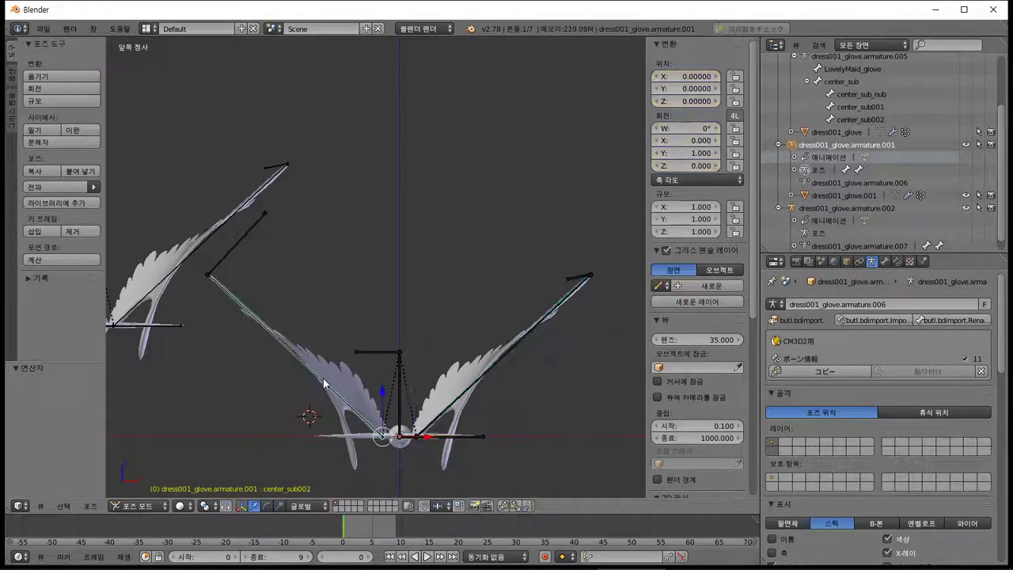
right_click(711, 89)
click(704, 83)
right_click(704, 146)
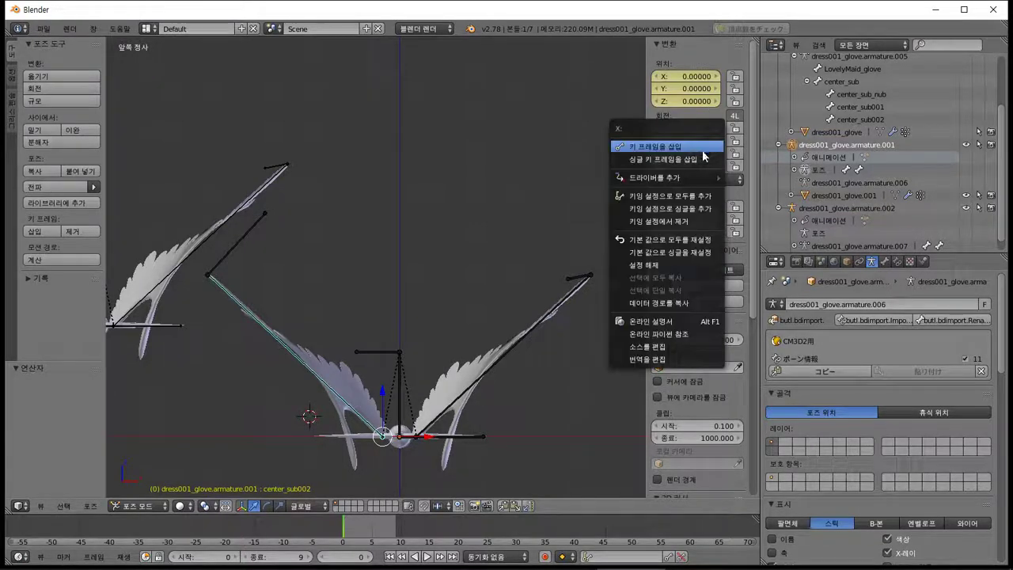
click(704, 147)
Insert location and rotation keyframes for wing bone center_sub002 at frame 10.
drag(356, 541, 402, 540)
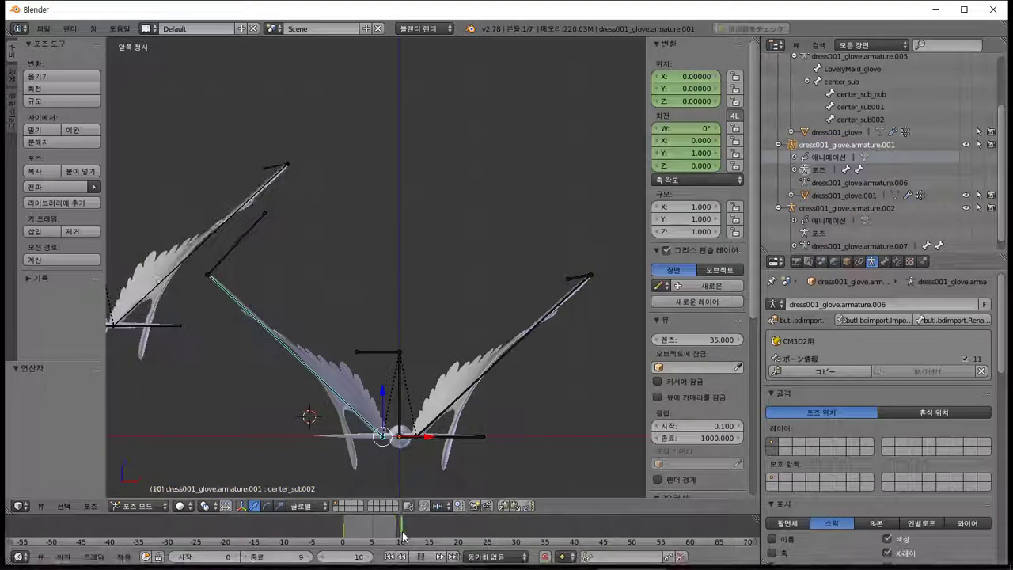
right_click(699, 91)
click(699, 92)
right_click(692, 153)
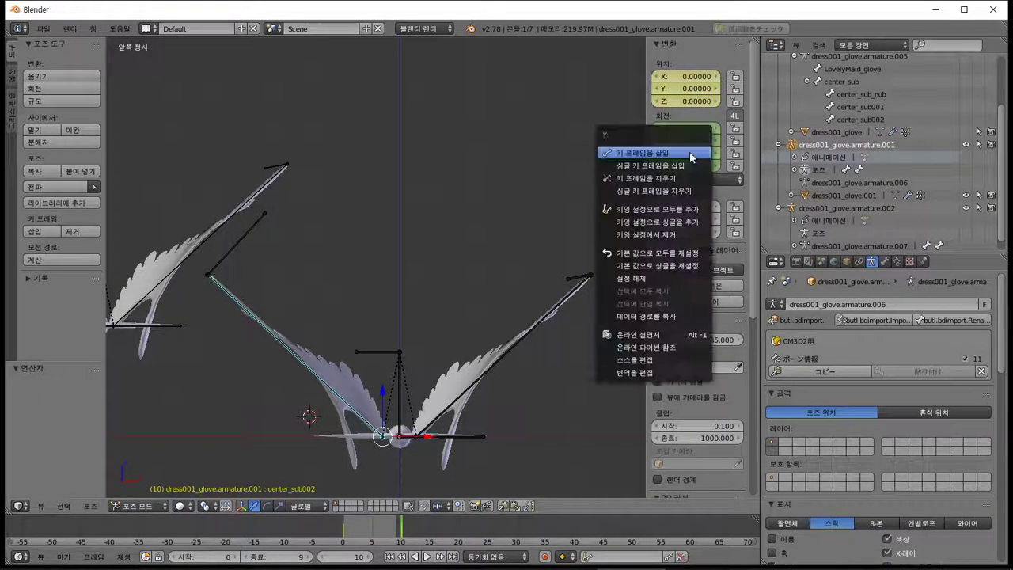
click(692, 154)
Insert location and rotation keyframes for wing bone center_sub001 at frame 10.
right_click(485, 383)
right_click(691, 100)
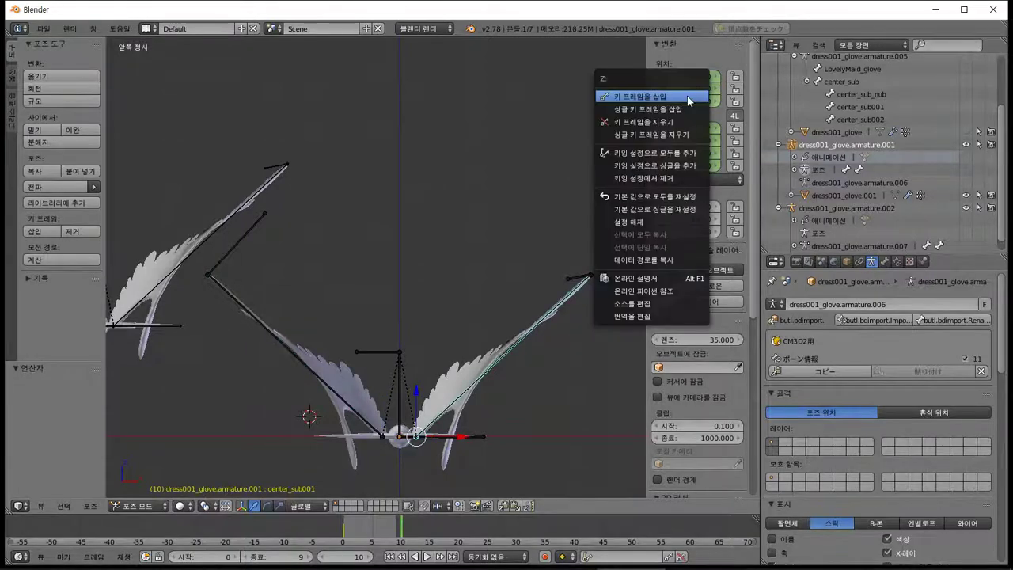
key(alt+Tab)
click(694, 96)
right_click(698, 100)
click(698, 99)
right_click(699, 142)
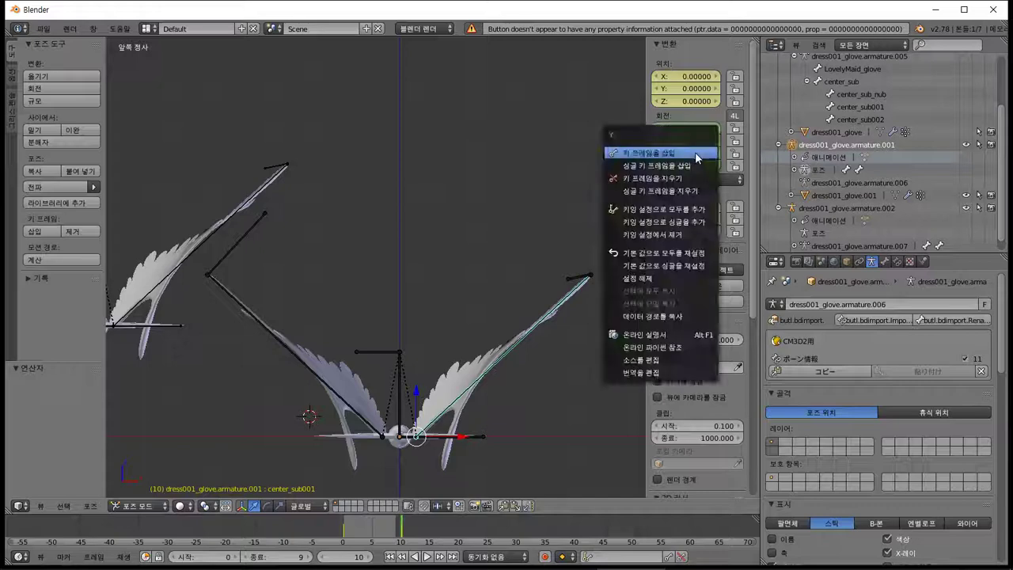
click(695, 152)
Rotate center_sub001 by about 42.617° and center_sub002 by about -42.697° at frame 10, laying both wings level.
key(r)
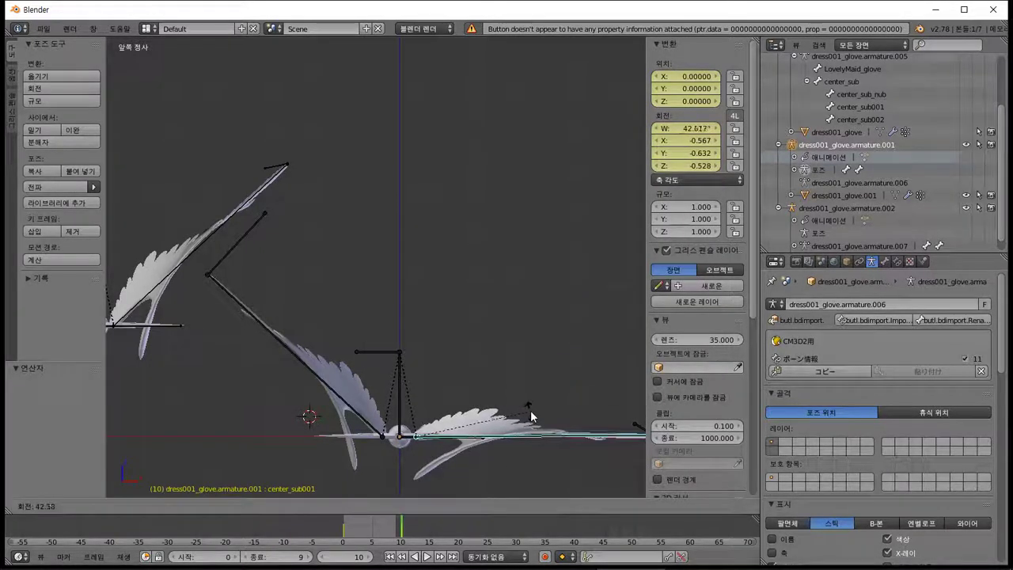
click(531, 410)
right_click(294, 353)
key(r)
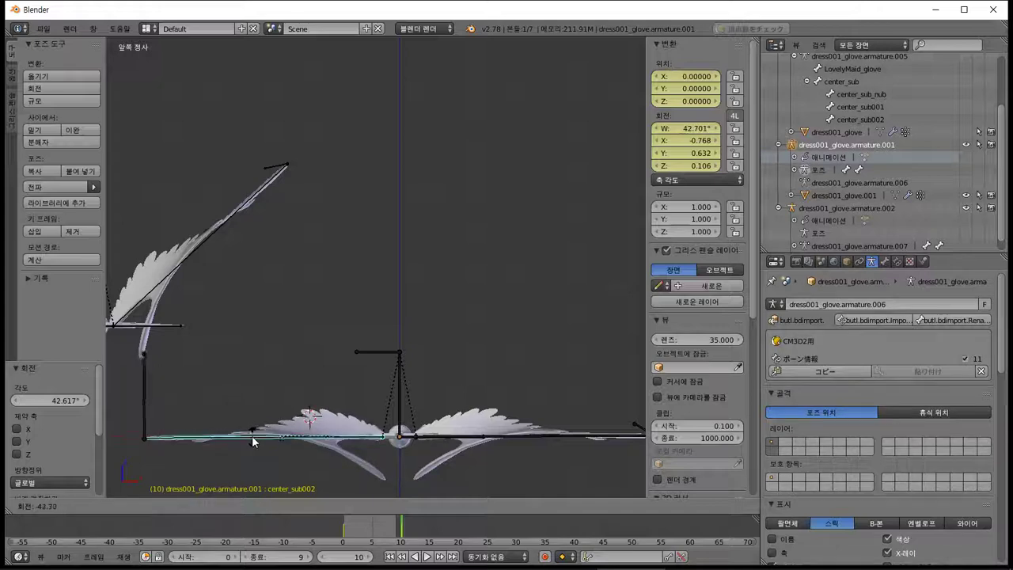
click(261, 437)
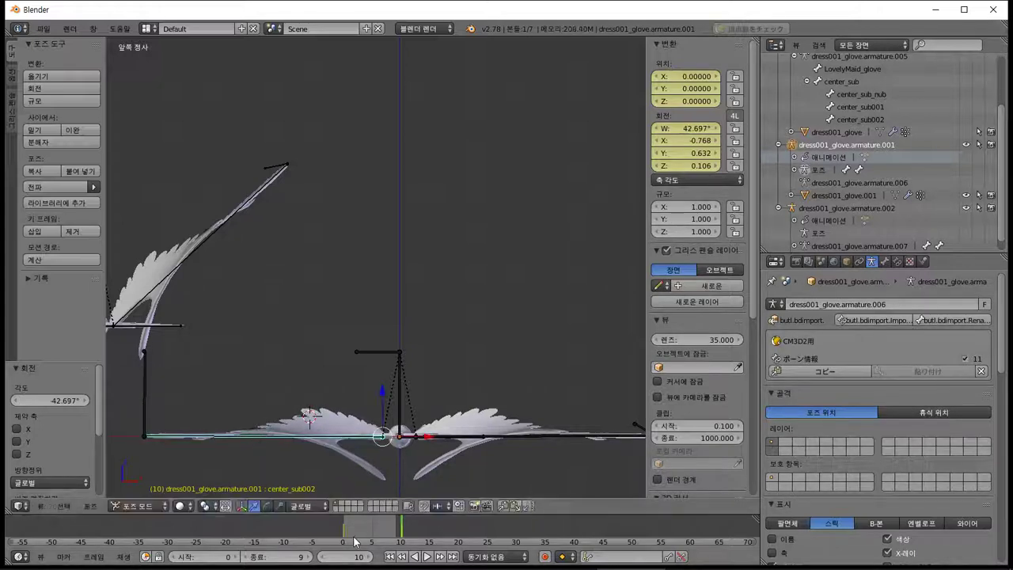
At frame 5, rotate center_sub002 by about -42.773° and center_sub001 by about 42.095° so both wings lie level.
key(Left)
key(Left)
key(Left)
key(Left)
key(Left)
key(r)
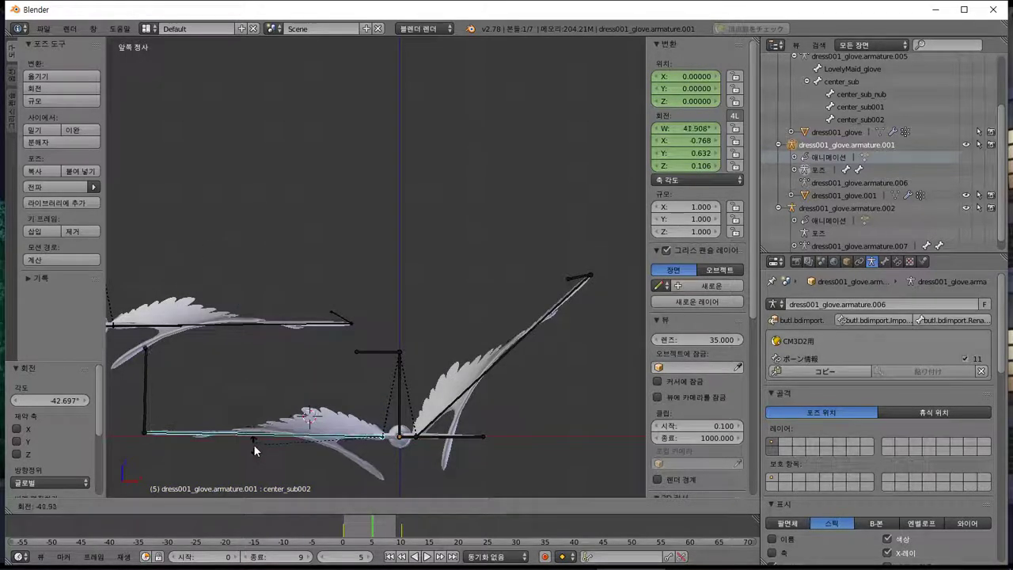
click(254, 451)
key(r)
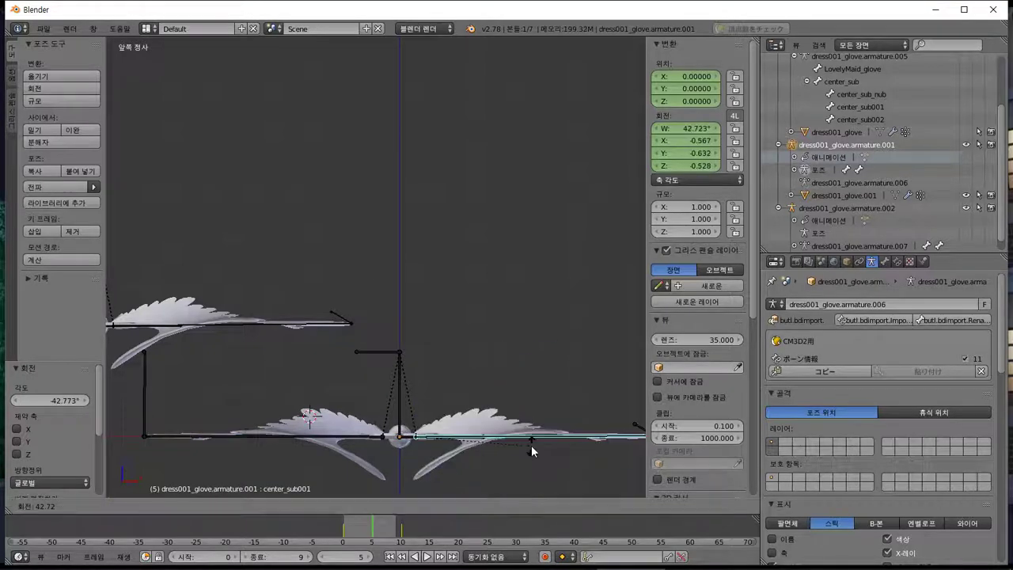
click(531, 444)
Switch to Custom Order Maid 3D2, continue from a saved game, and return to Blender.
key(alt+Tab)
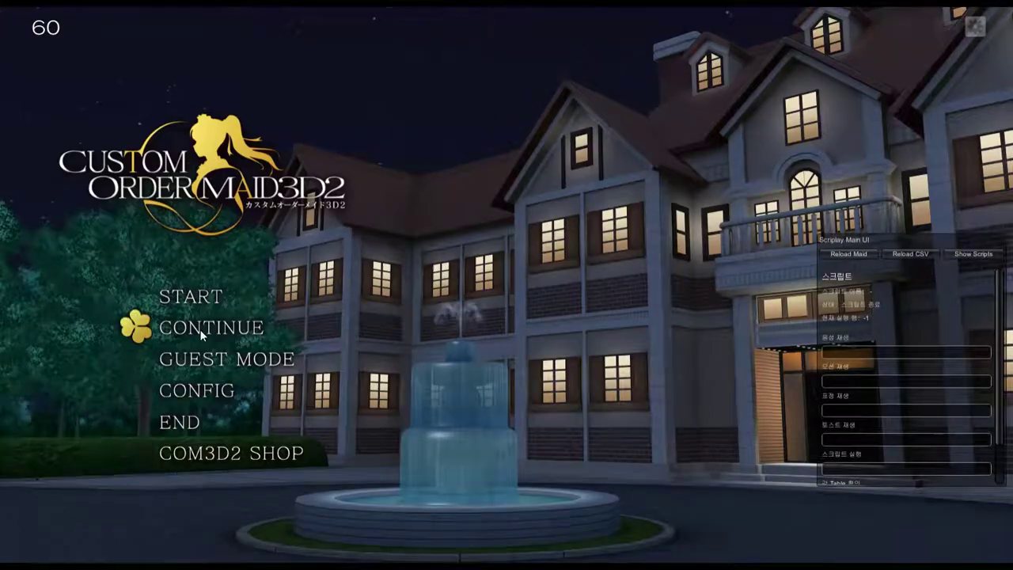
click(210, 325)
click(245, 288)
click(607, 330)
key(alt+Tab)
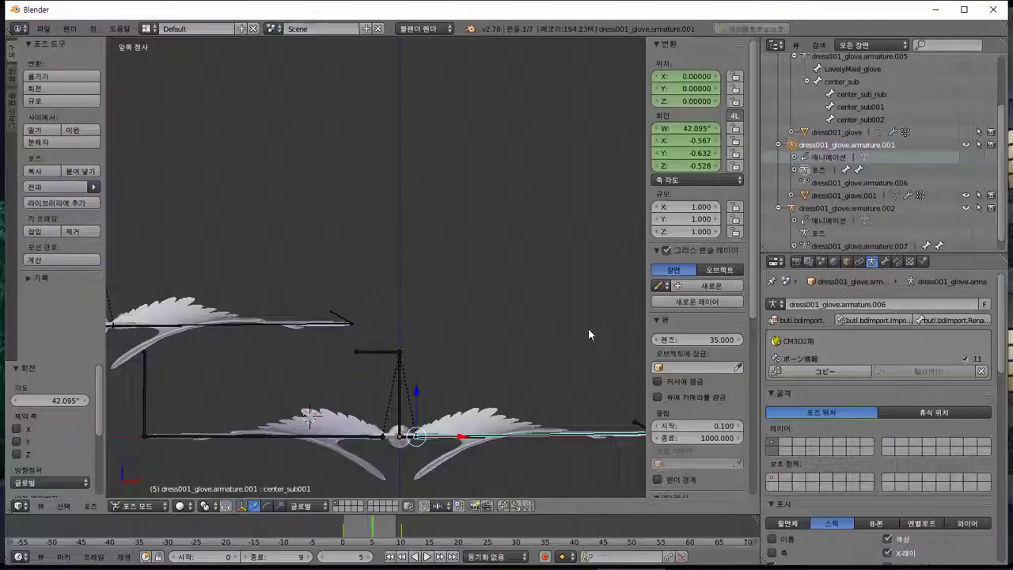
Insert location and rotation keyframes for both wing bones, center_sub001 and center_sub002, at frame 5.
right_click(688, 102)
click(680, 99)
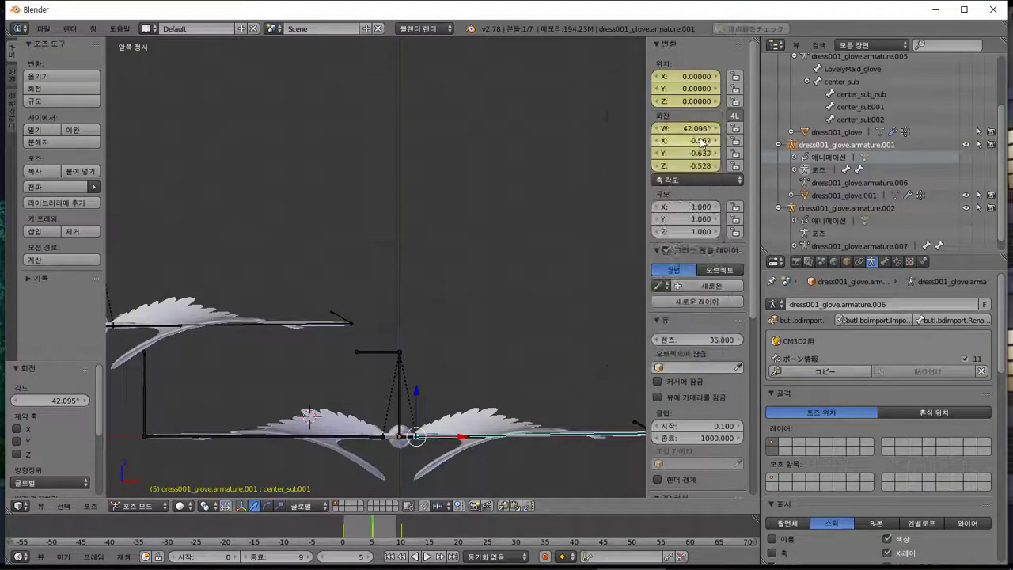
right_click(313, 438)
right_click(694, 99)
click(694, 98)
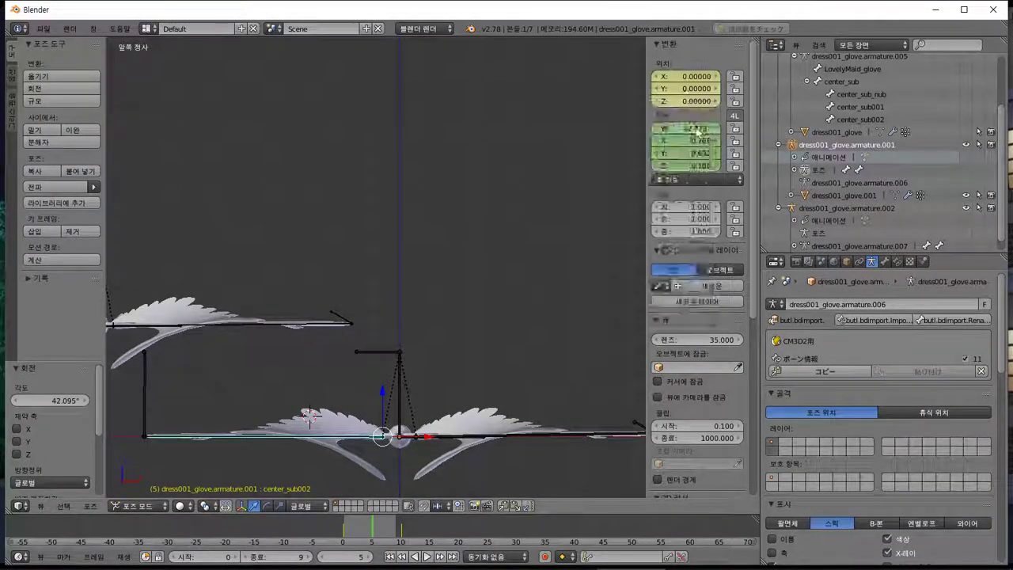
right_click(698, 133)
click(698, 133)
From frame 9, clear center_sub002's rotation and location keyframes and reset its rotation to the default.
drag(357, 531, 398, 524)
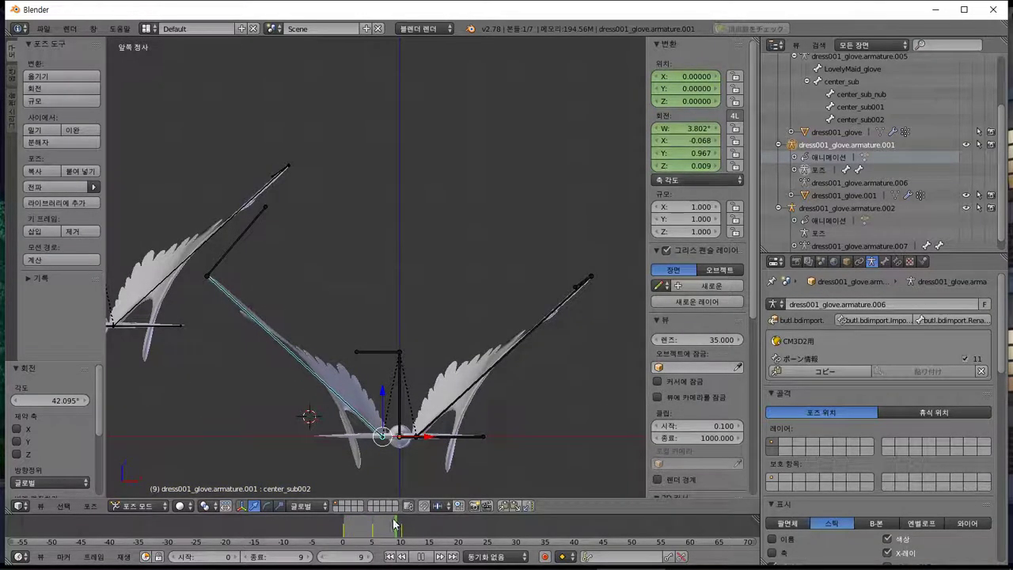
right_click(682, 137)
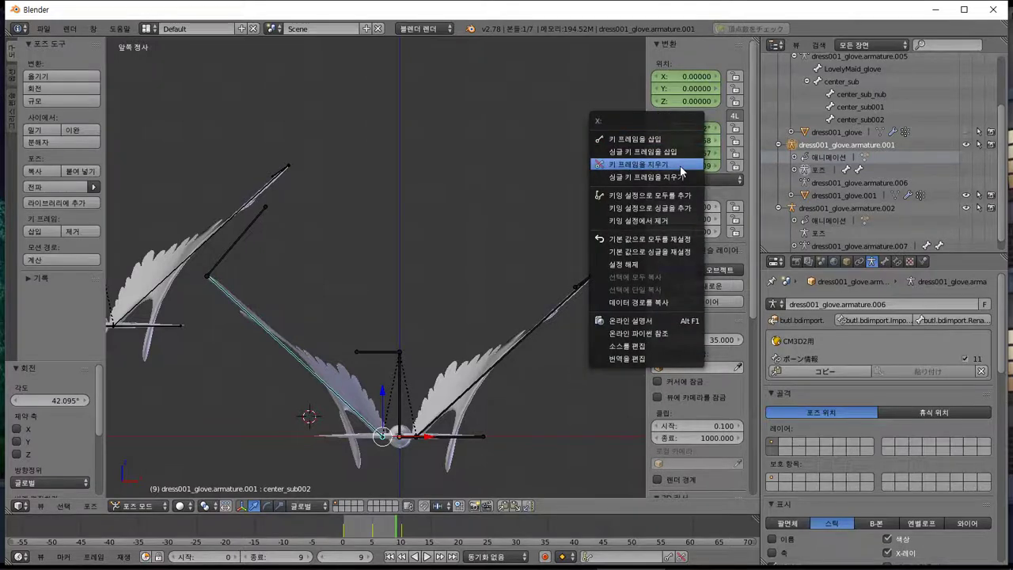
click(669, 163)
right_click(707, 96)
click(688, 117)
right_click(691, 140)
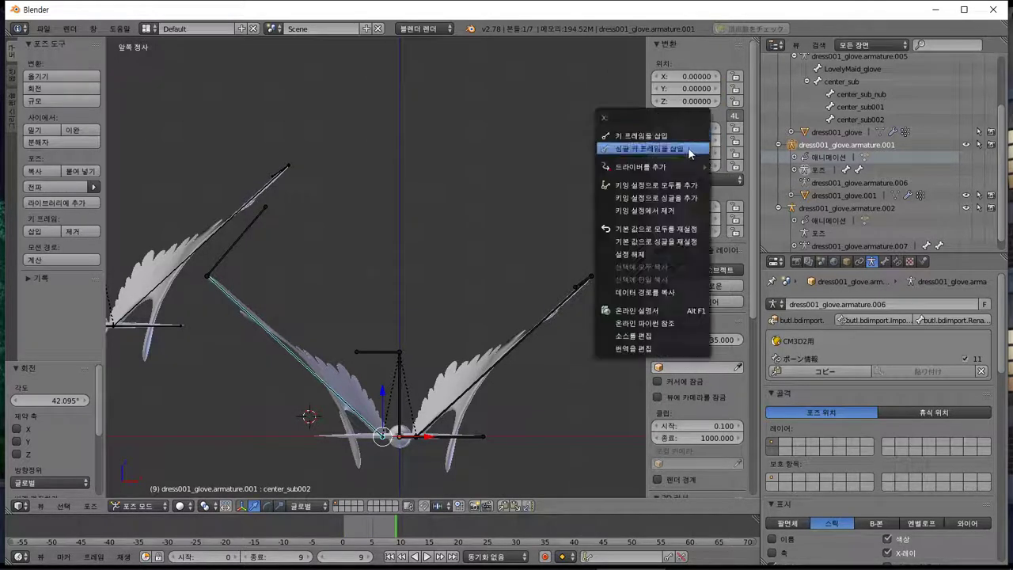
click(688, 221)
right_click(686, 129)
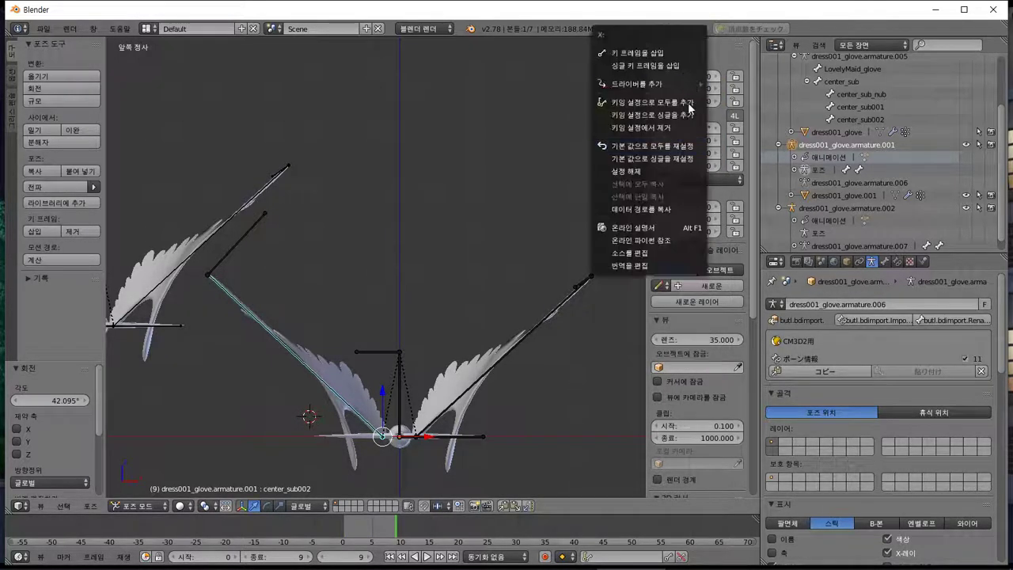
click(683, 154)
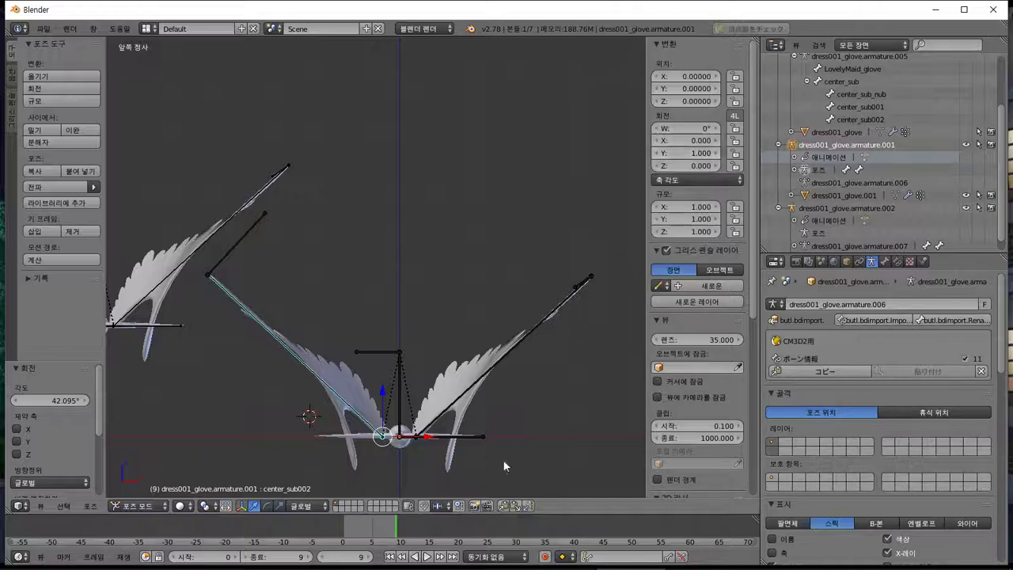
Clear center_sub001's rotation and location keyframes and reset its rotation to the default.
right_click(451, 404)
right_click(687, 166)
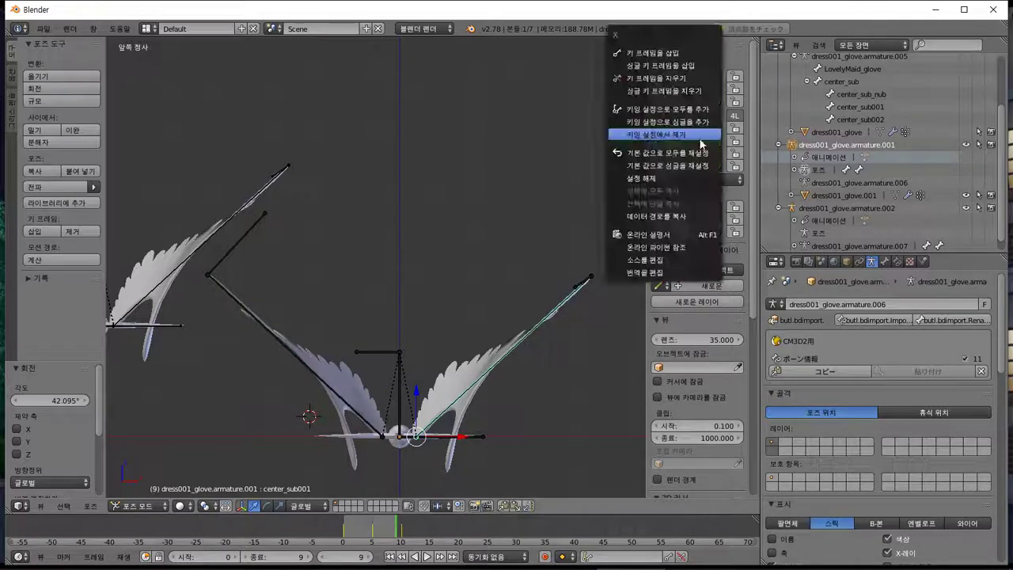
click(681, 90)
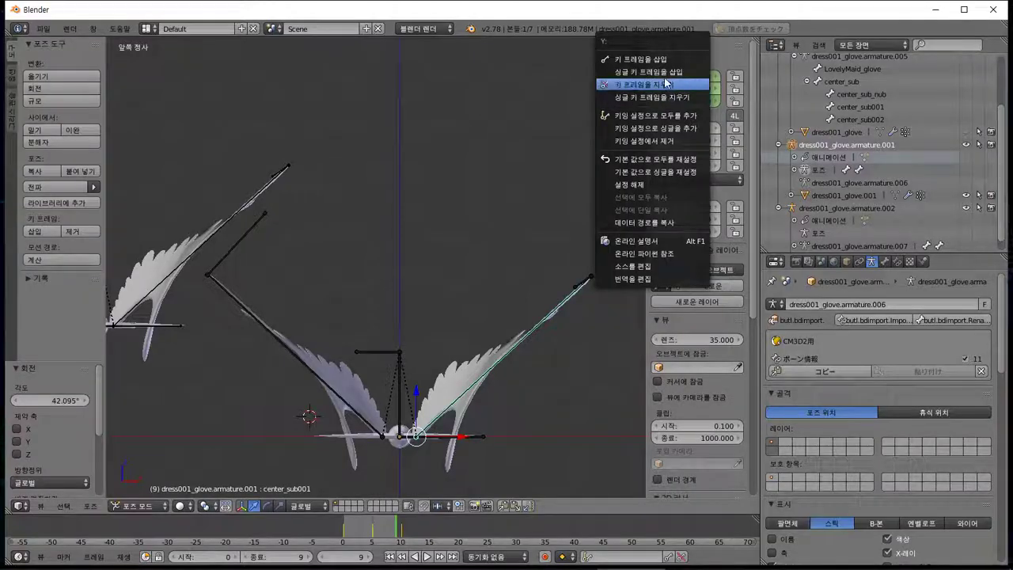
click(677, 81)
right_click(674, 119)
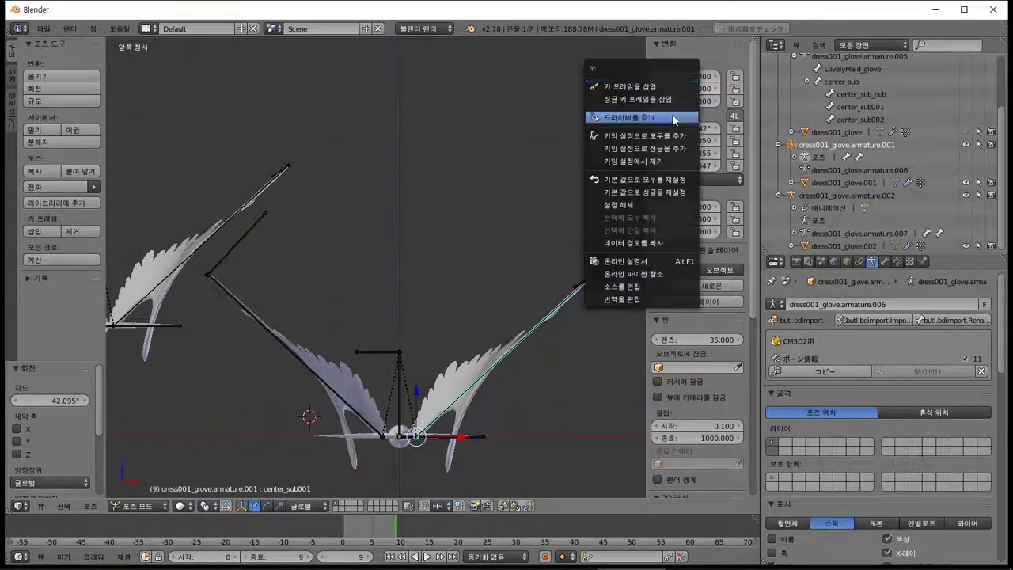
click(677, 181)
right_click(682, 163)
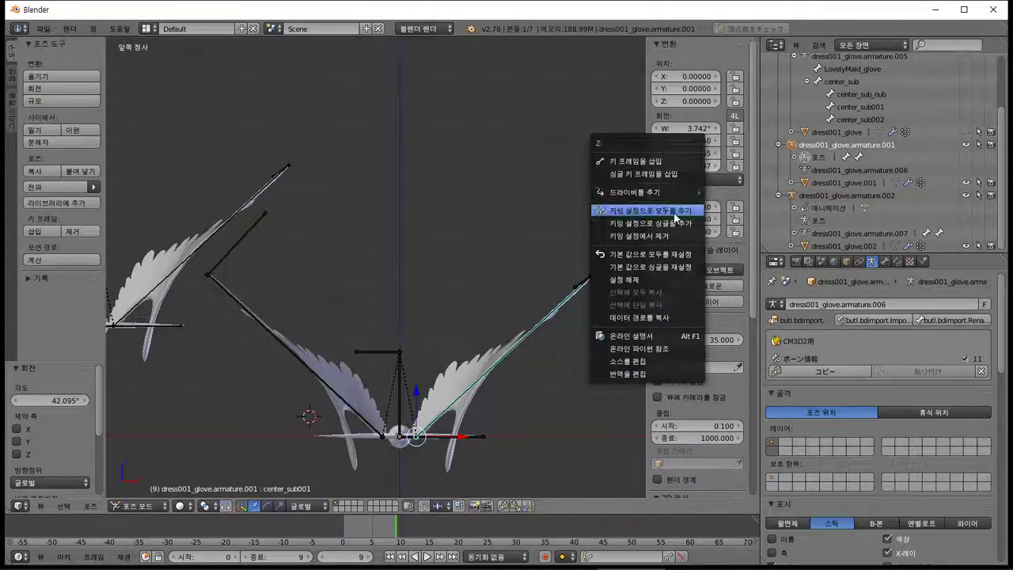
click(669, 255)
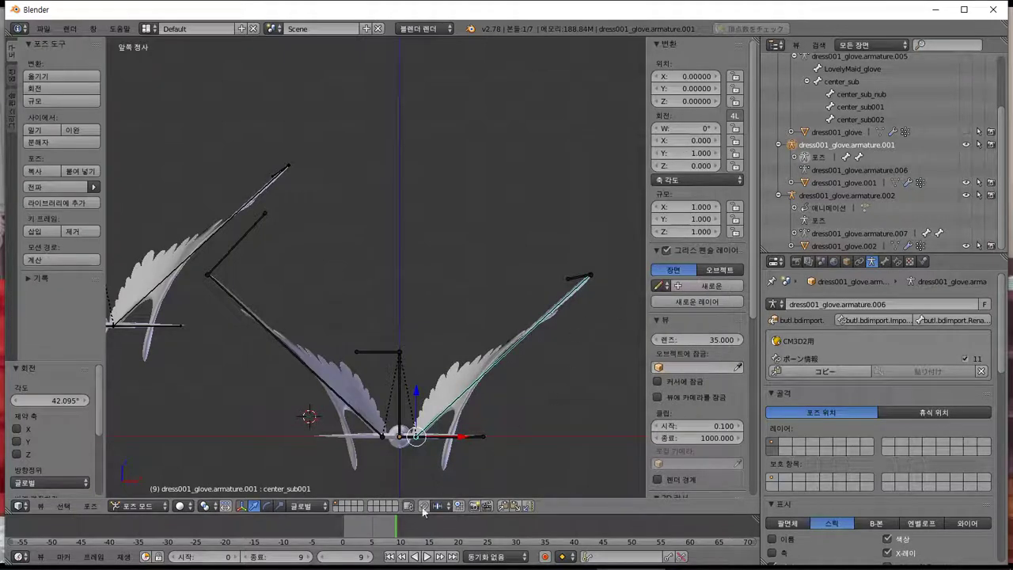
right_click(333, 392)
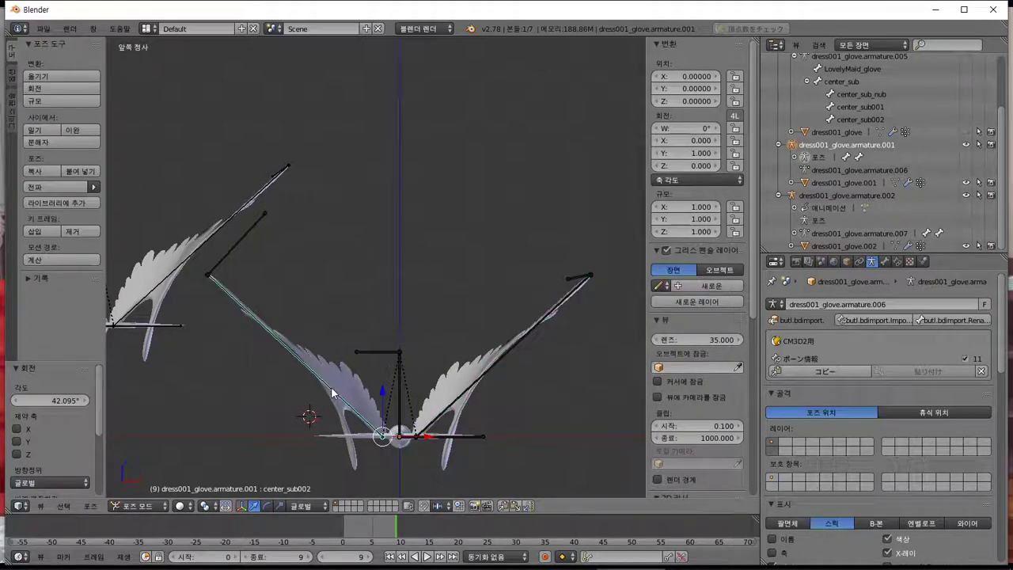
key(r)
right_click(431, 361)
right_click(494, 360)
key(r)
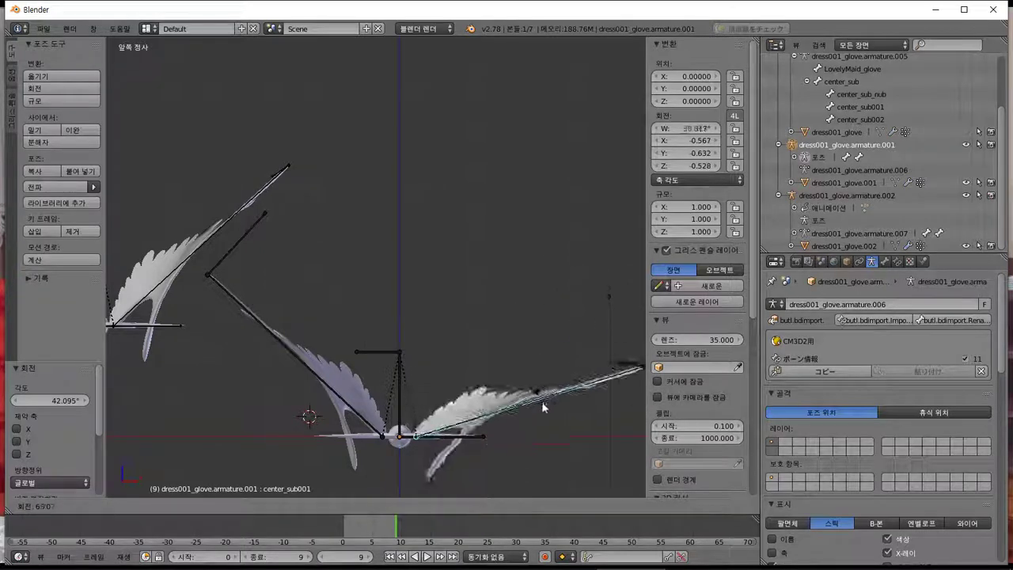
right_click(543, 407)
key(r)
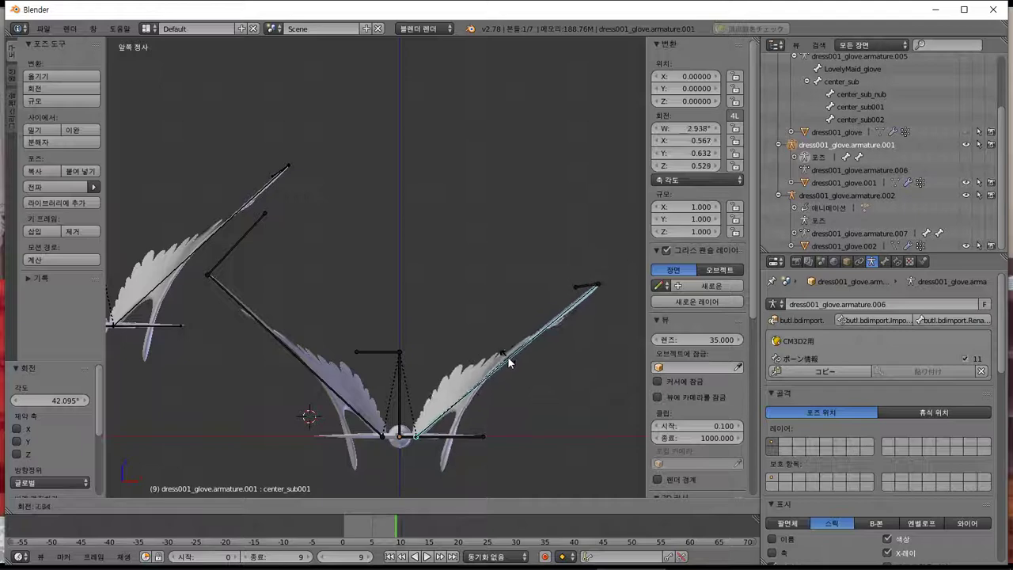
right_click(522, 381)
click(673, 182)
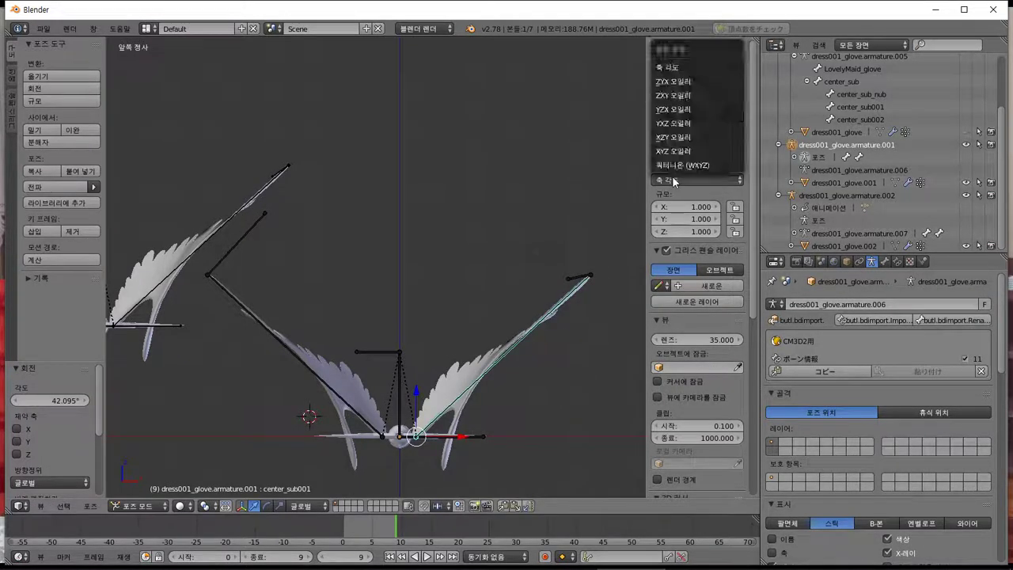
click(674, 182)
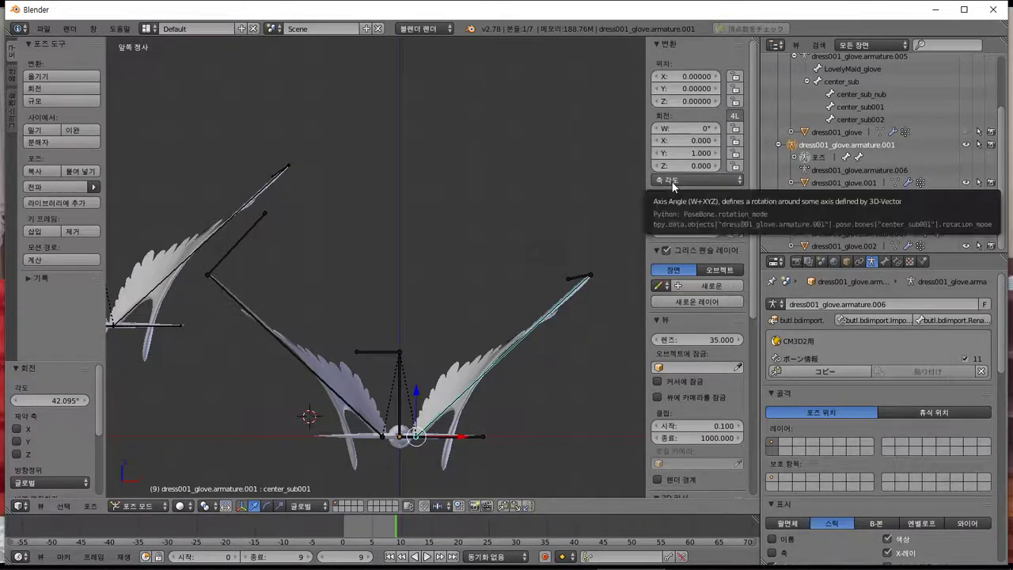
key(r)
right_click(524, 290)
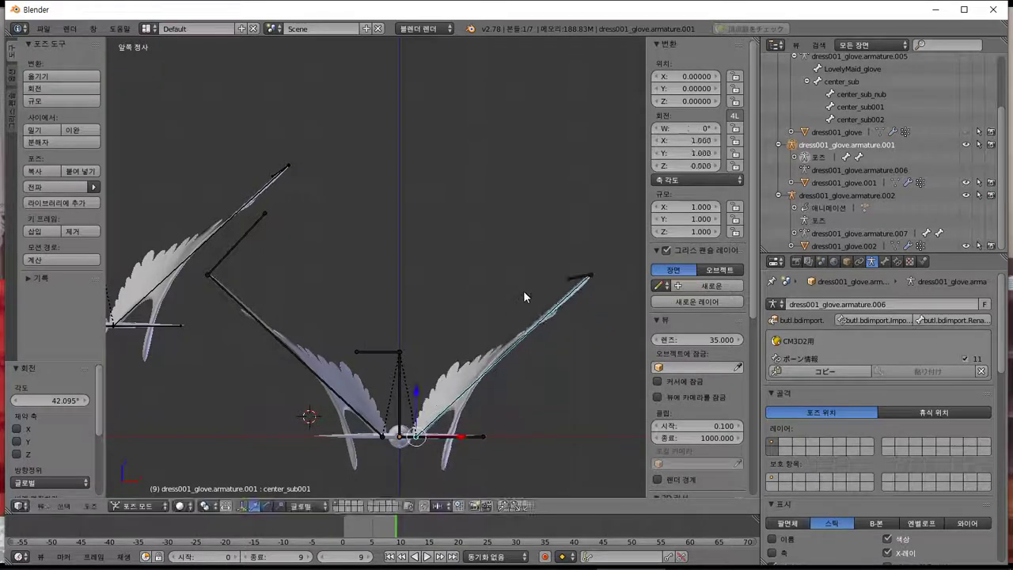
Try axis-angle rotations of center_sub001 with different X, Y and Z axis settings, undoing the test rotations.
mouse_move(679, 126)
mouse_down()
mouse_move(700, 125)
mouse_move(684, 125)
mouse_up()
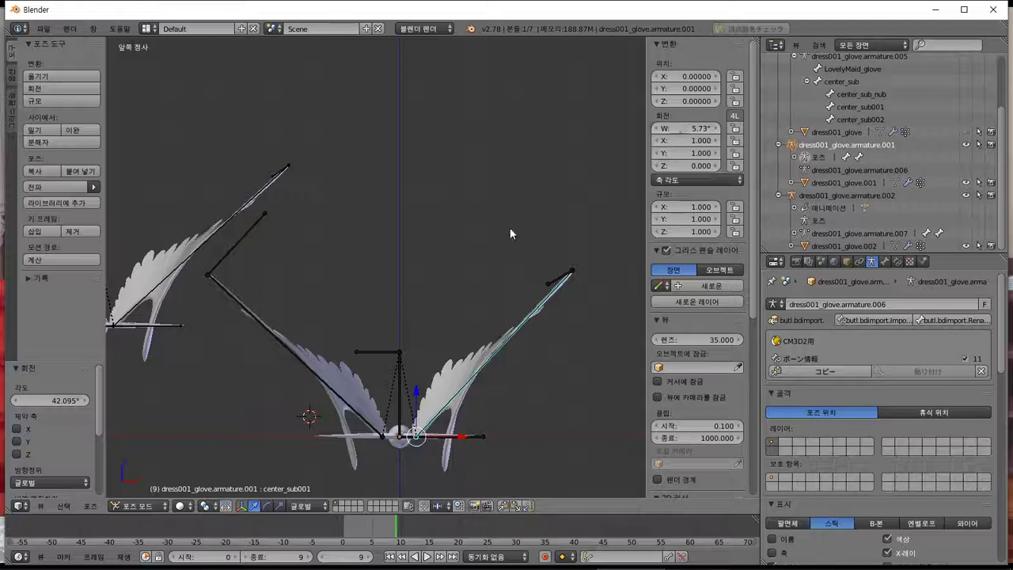
key(ctrl+z)
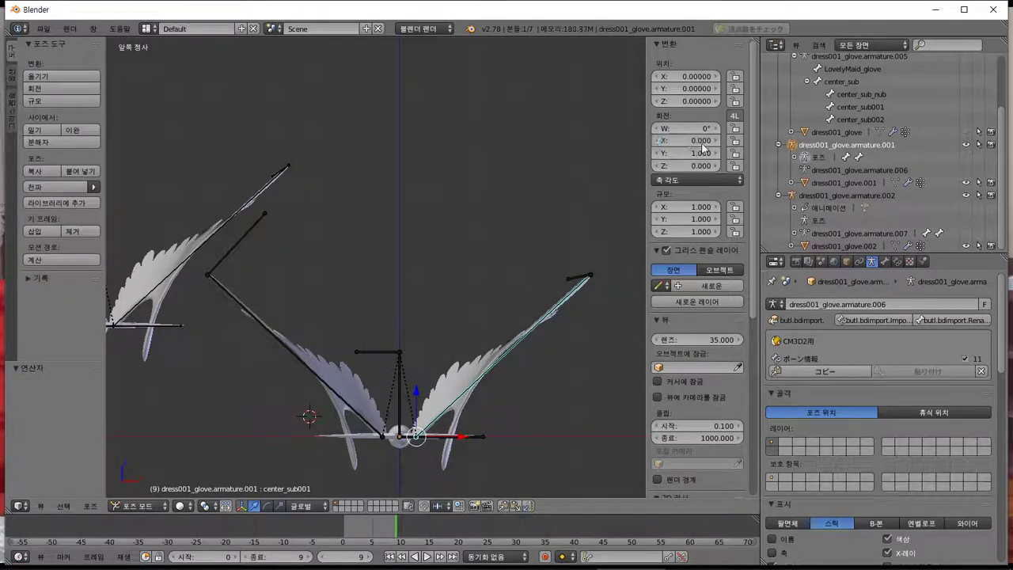
mouse_move(698, 128)
mouse_down()
mouse_move(722, 129)
mouse_move(703, 128)
mouse_up()
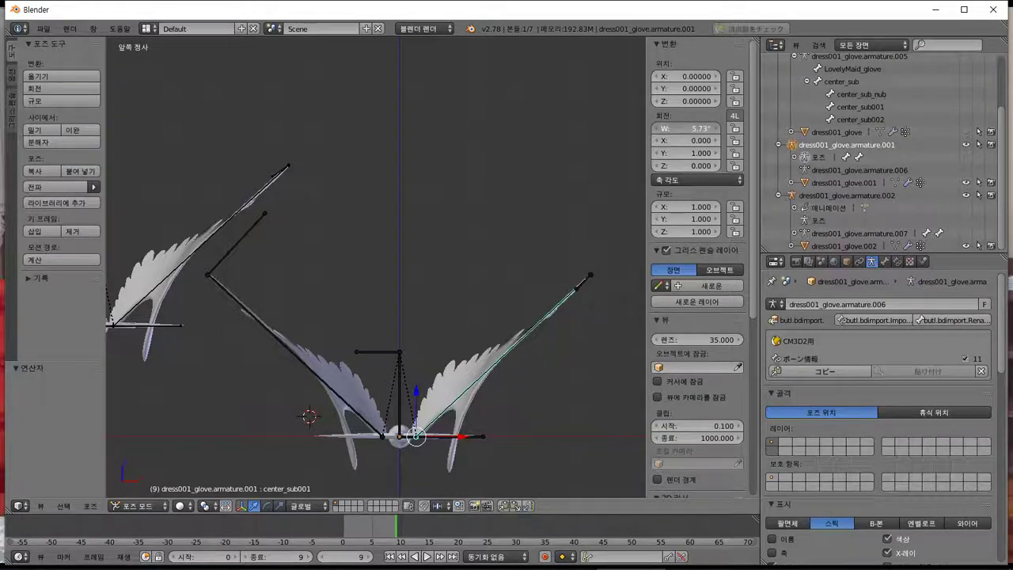
key(ctrl+z)
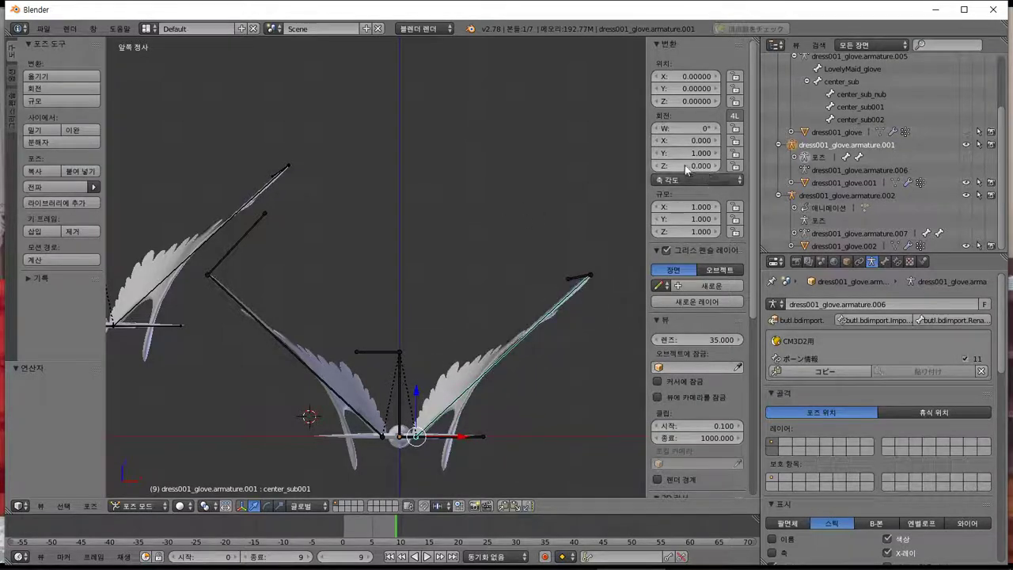
drag(685, 166, 712, 165)
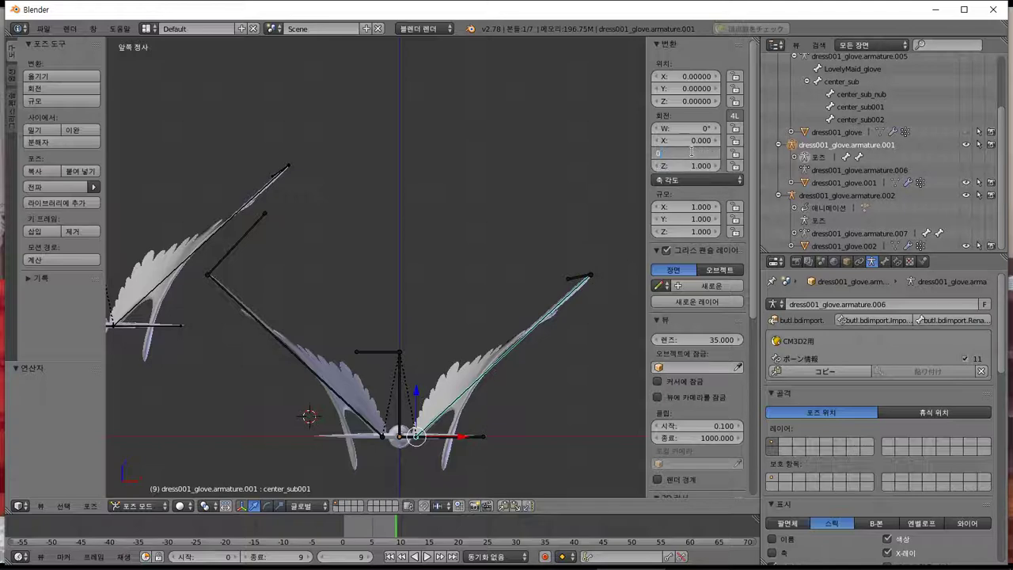
mouse_move(685, 128)
mouse_down()
mouse_move(719, 128)
mouse_move(699, 129)
mouse_up()
click(683, 127)
Switch center_sub001 to ZYX Euler rotation, test its rotation values and undo the test.
click(684, 180)
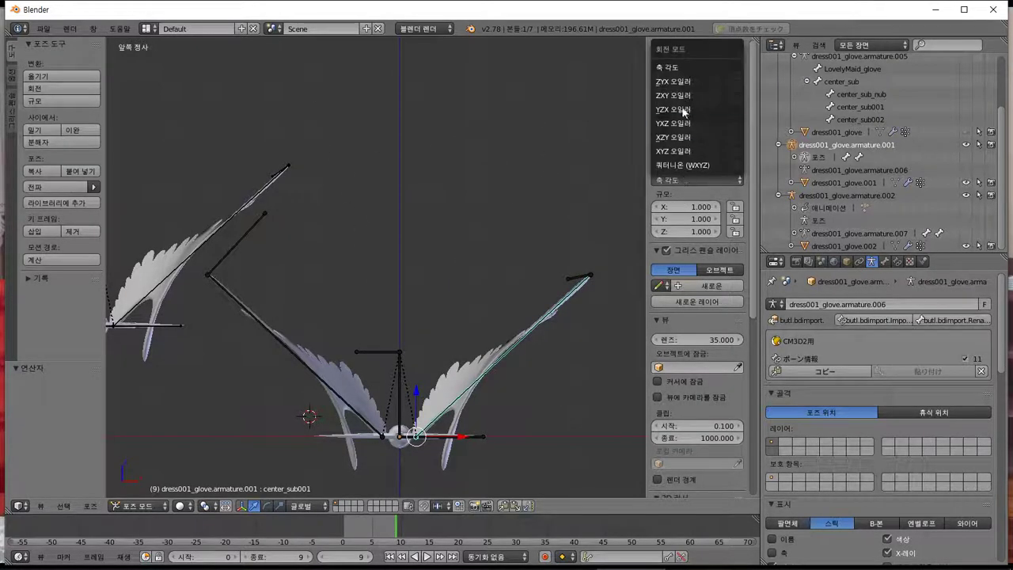
click(682, 82)
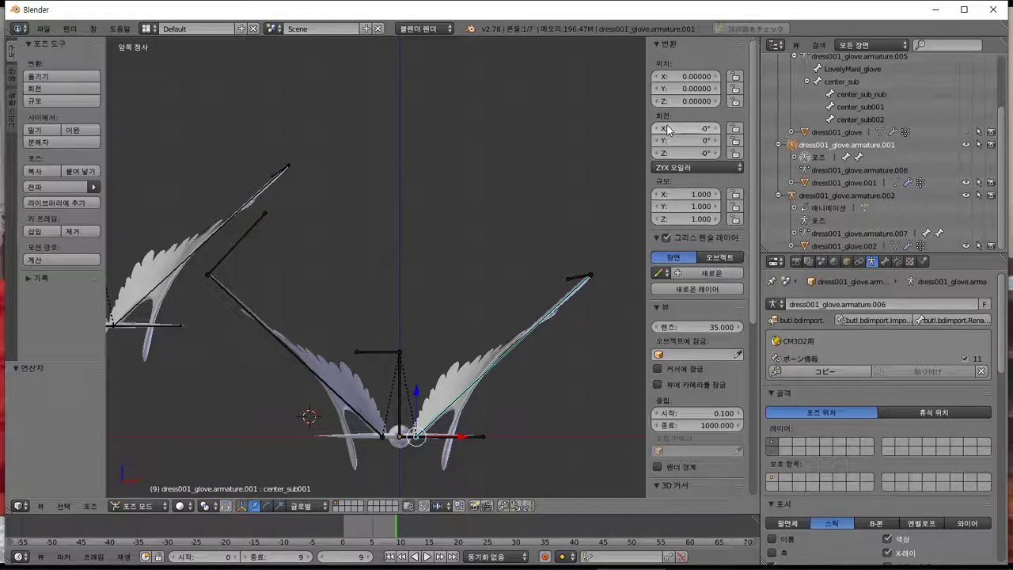
drag(668, 129, 687, 155)
key(ctrl+z)
key(ctrl+z)
key(ctrl+z)
Switch center_sub001 to ZXY Euler rotation, test its X rotation and undo the test.
click(705, 164)
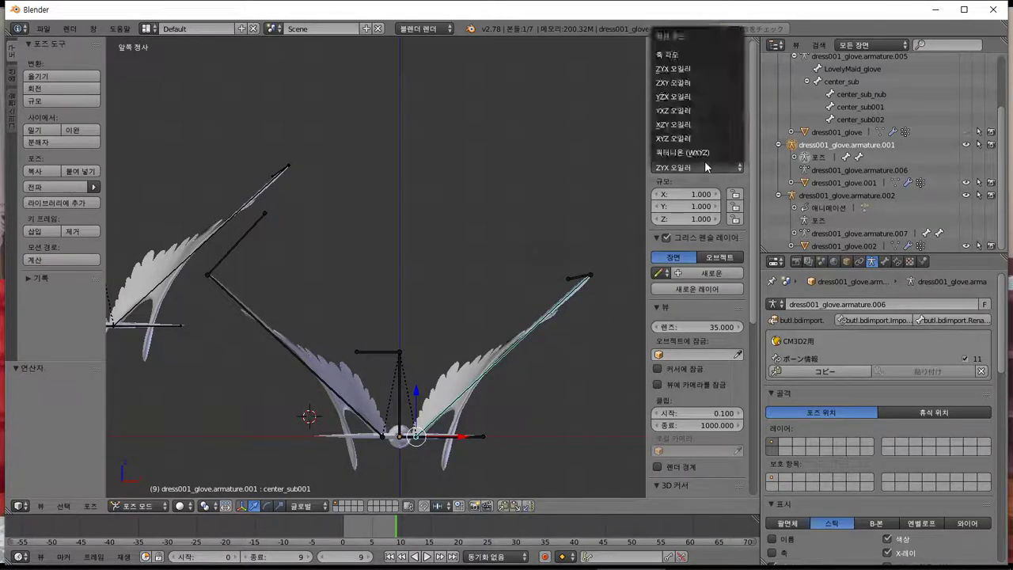
click(699, 82)
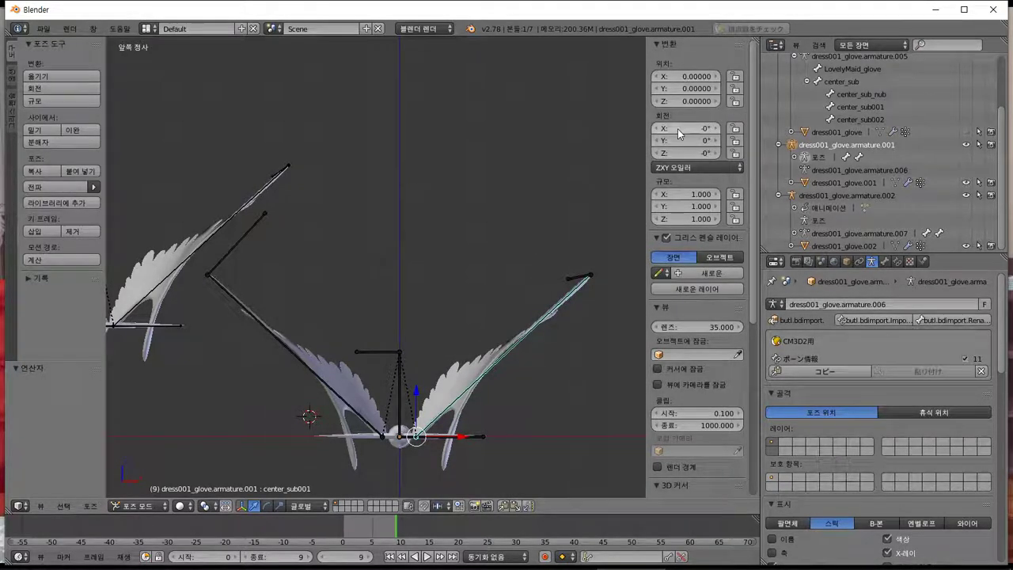
mouse_move(678, 131)
mouse_down()
mouse_move(654, 130)
mouse_move(693, 131)
mouse_up()
key(ctrl+z)
Switch center_sub001 to XZY Euler rotation, test its rotation values and undo the test.
click(683, 167)
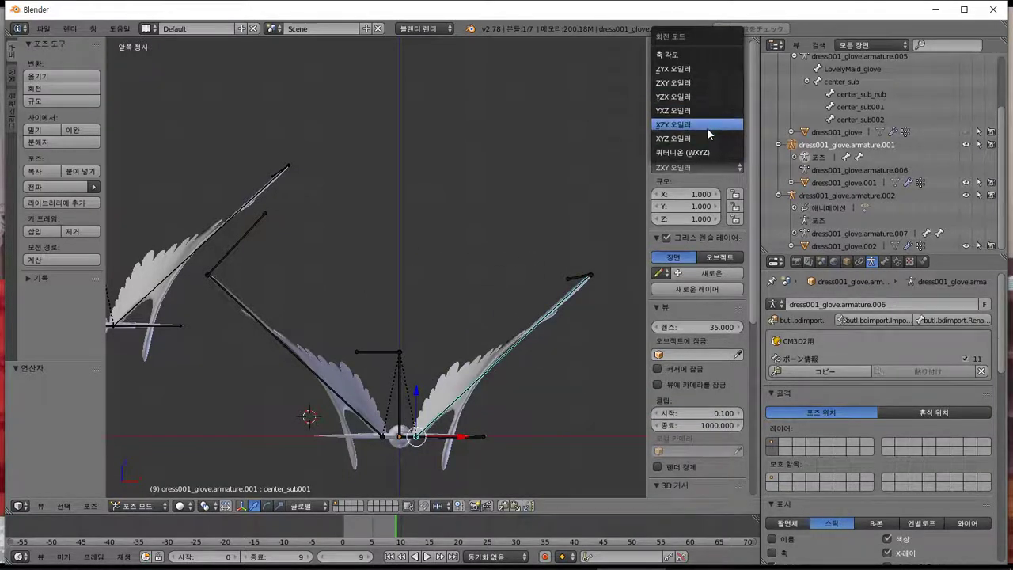
click(706, 128)
drag(678, 131, 680, 153)
key(ctrl+z)
key(ctrl+z)
key(ctrl+z)
Switch center_sub001 to quaternion (WXYZ) rotation and test its X component while viewing the wing from different angles.
click(676, 168)
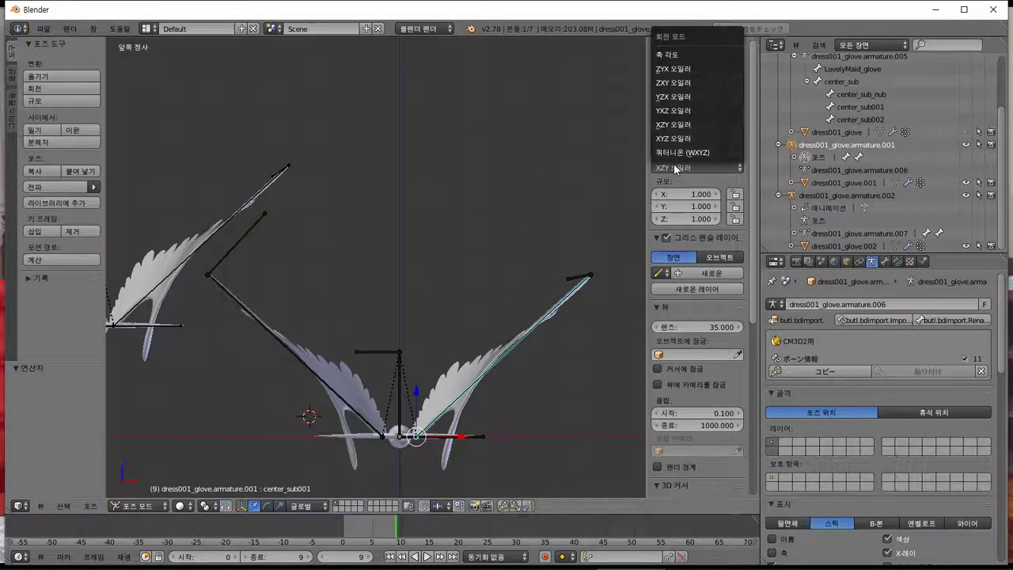
click(682, 152)
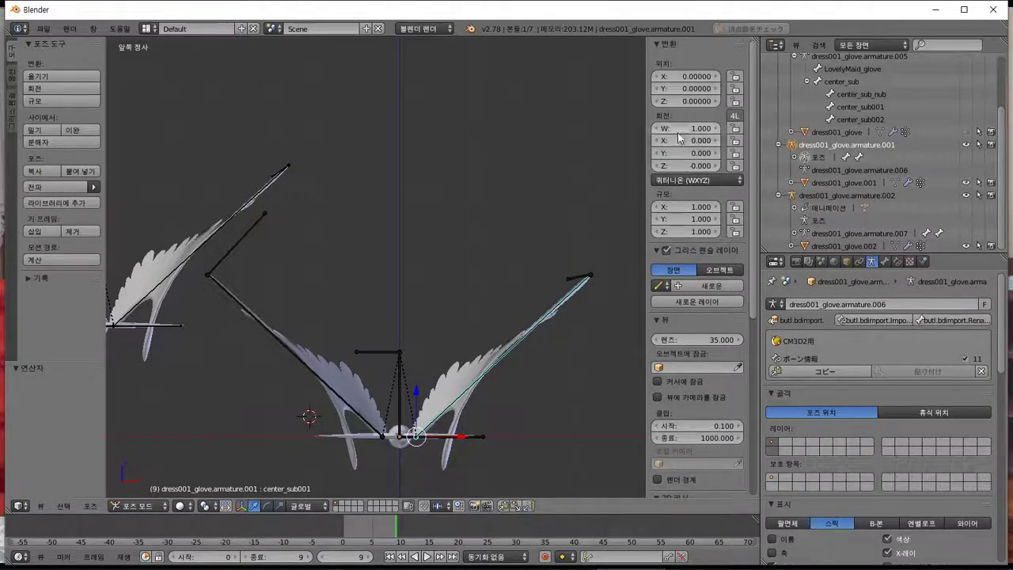
mouse_move(675, 143)
mouse_down()
mouse_move(654, 142)
mouse_move(672, 143)
mouse_up()
middle_drag(503, 231, 509, 286)
mouse_move(675, 140)
mouse_down()
mouse_move(697, 140)
mouse_move(681, 140)
mouse_up()
middle_drag(566, 208, 507, 194)
Set center_sub001's rotation mode back to axis angle and rotate it to W -11.459° with axis X, Y and Z at 1.
click(695, 180)
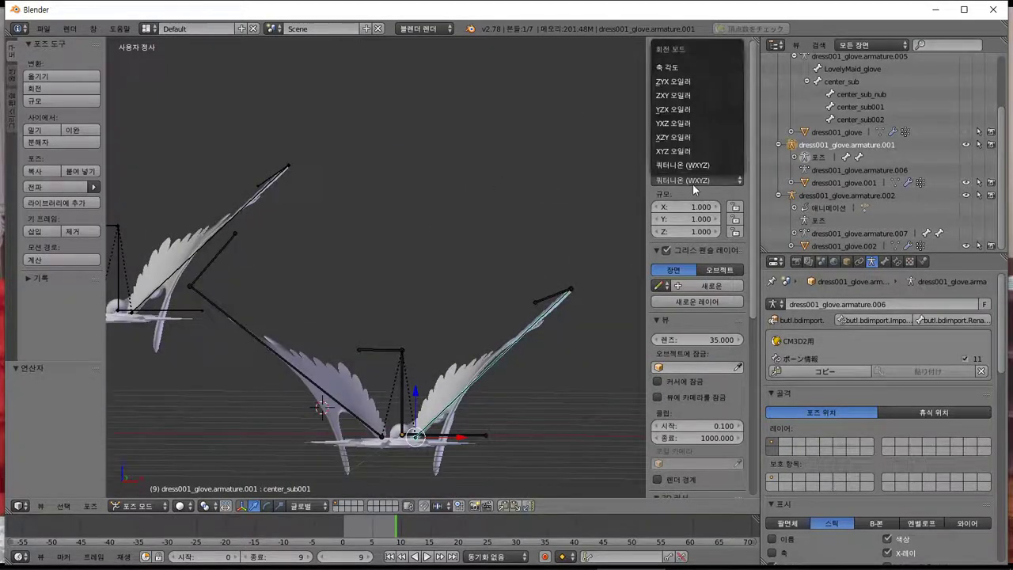
click(710, 66)
middle_drag(570, 190, 531, 229)
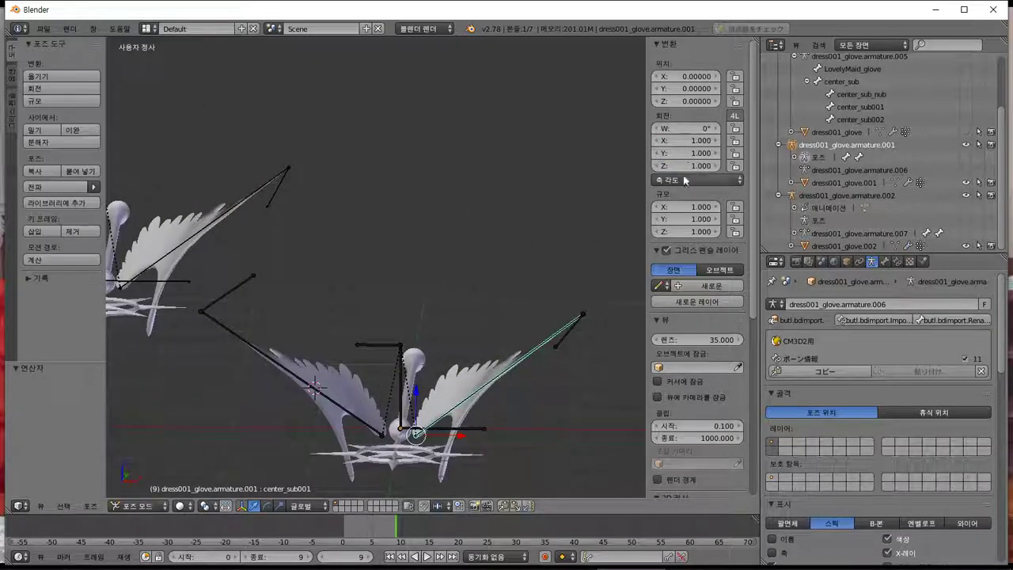
mouse_move(686, 129)
mouse_down()
mouse_move(724, 129)
mouse_move(678, 128)
mouse_up()
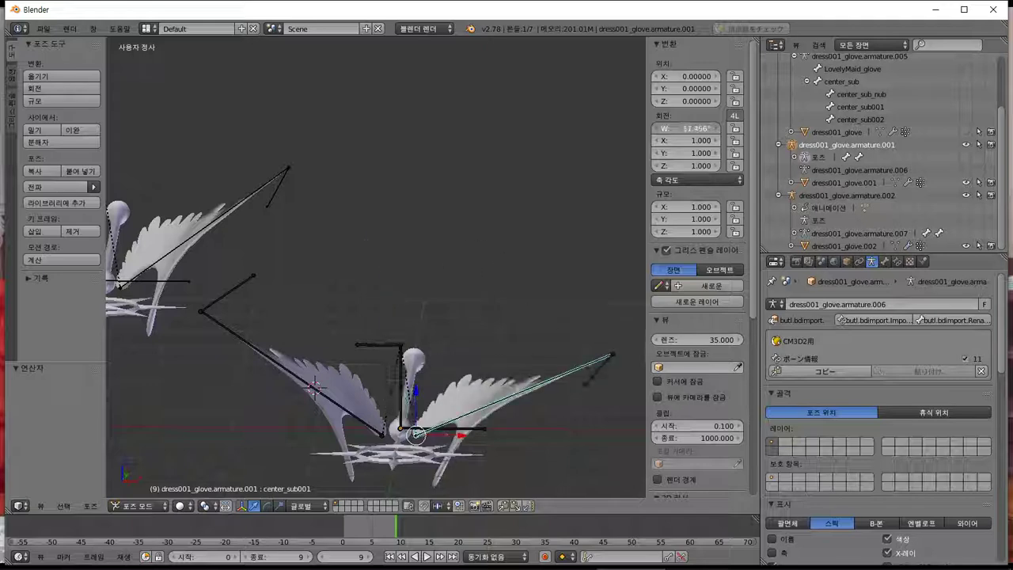
middle_drag(572, 186, 573, 278)
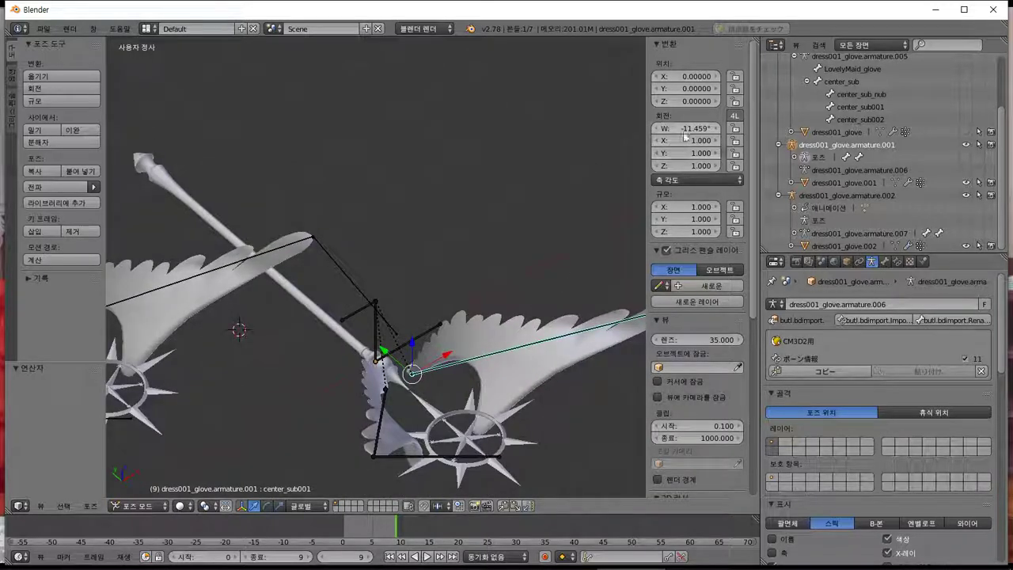
mouse_move(684, 128)
mouse_down()
mouse_move(657, 128)
mouse_move(678, 130)
mouse_up()
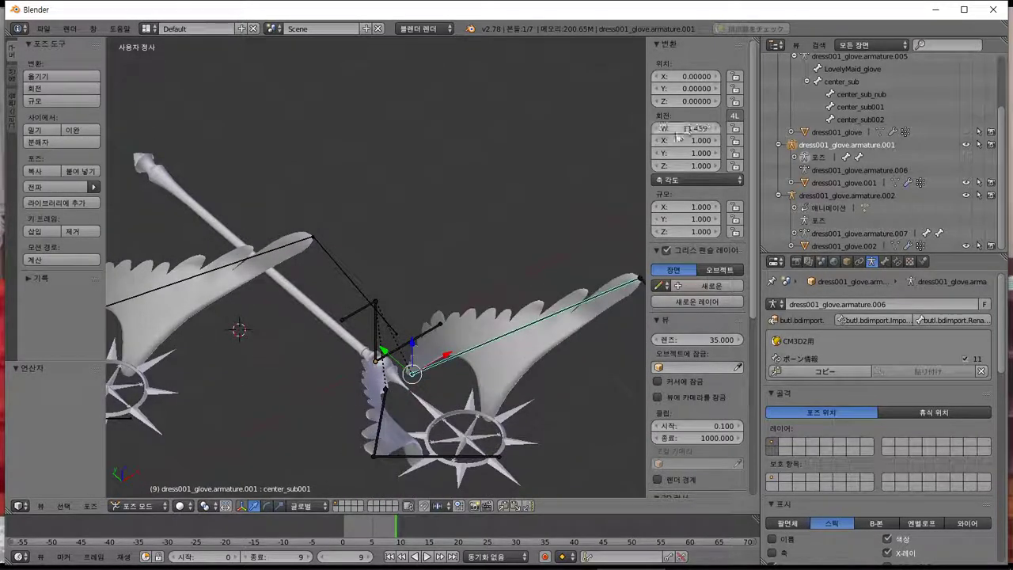
middle_drag(519, 208, 444, 224)
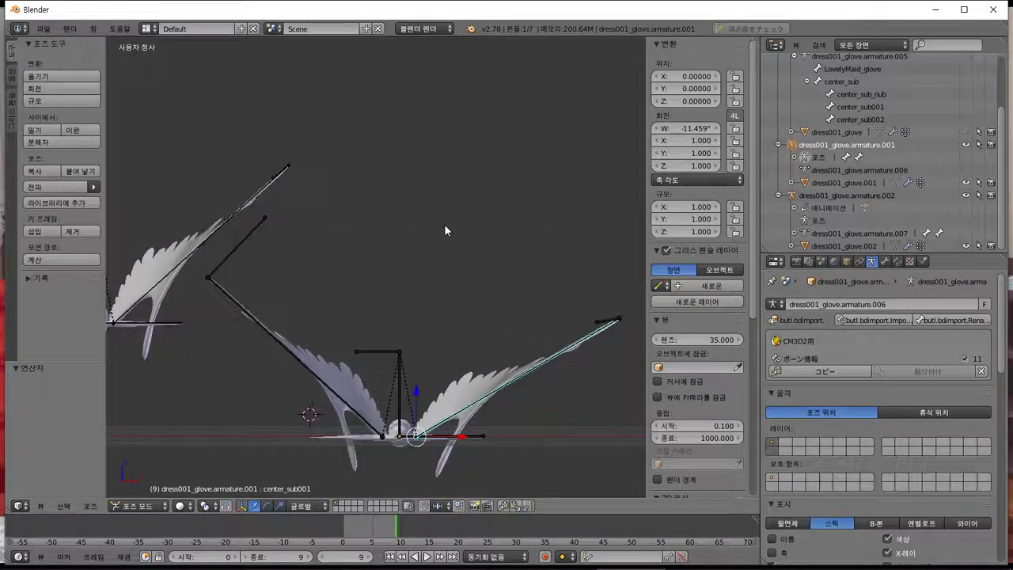
In front view, rotate center_sub001 by about 30.2° so its wing lies horizontal.
key(r)
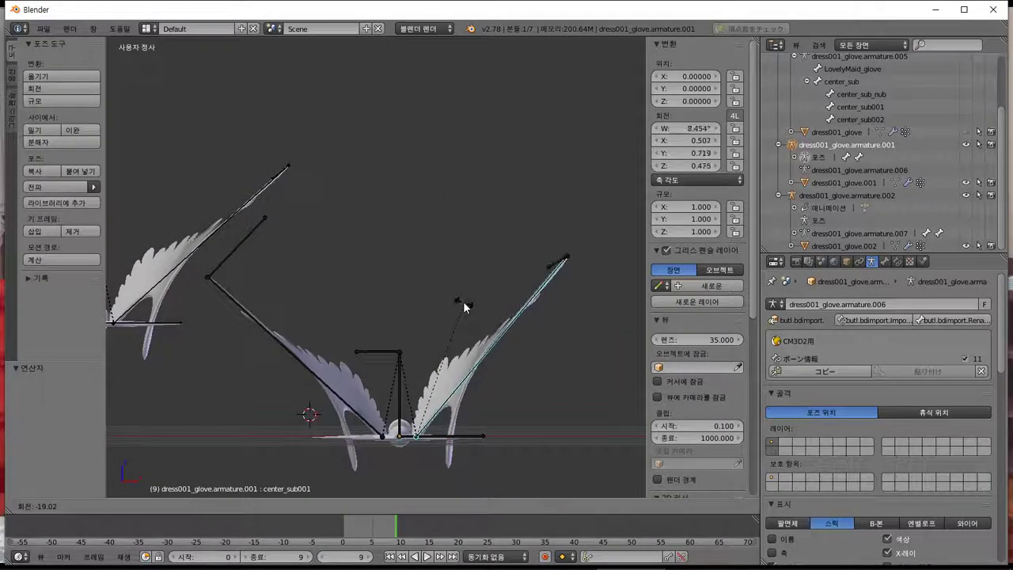
key(Escape)
key(KP_1)
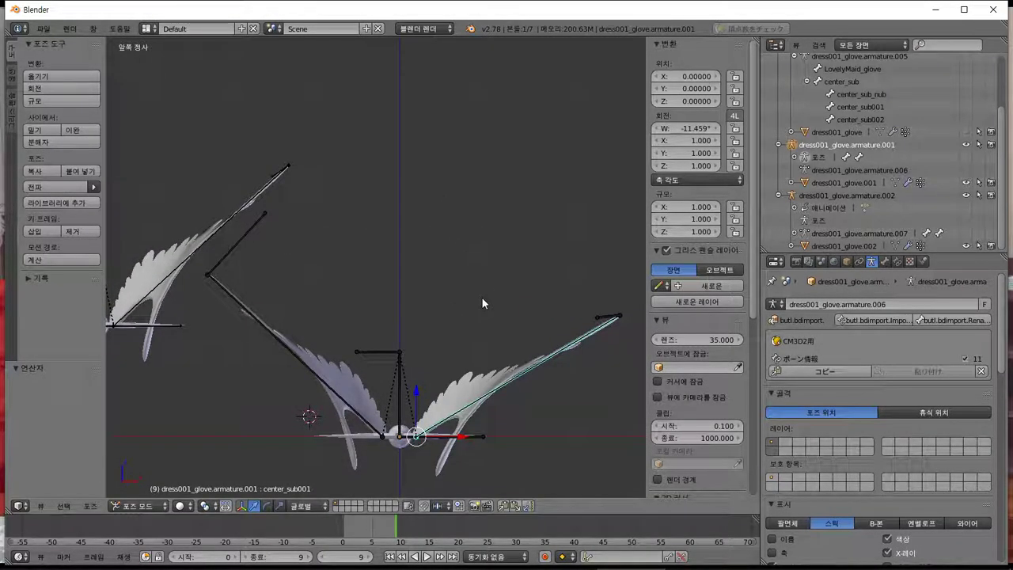
key(r)
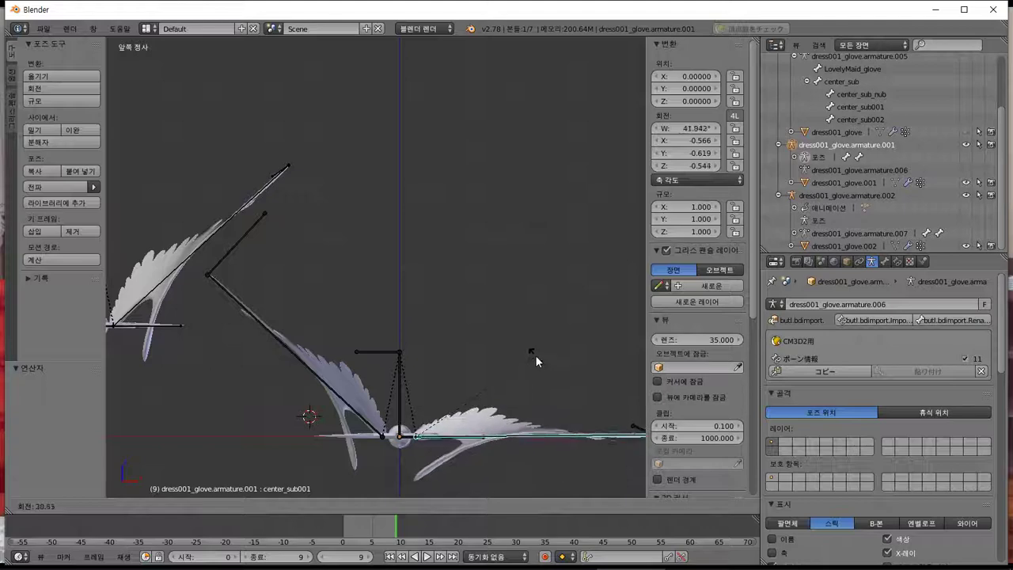
click(535, 354)
Rotate center_sub002 by about -42.2° in front view so its wing lies horizontal like the opposite one.
right_click(312, 377)
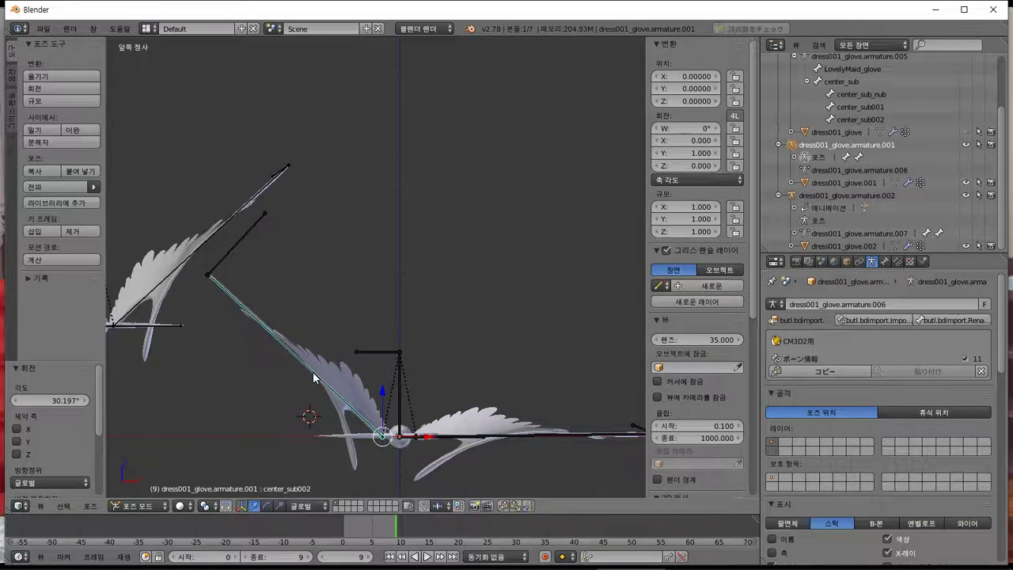
key(r)
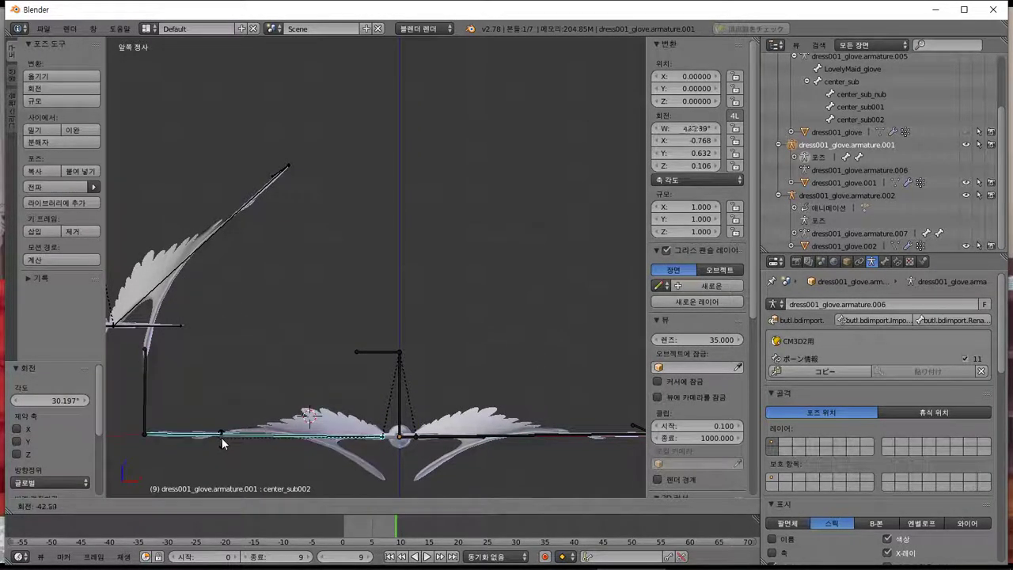
click(222, 443)
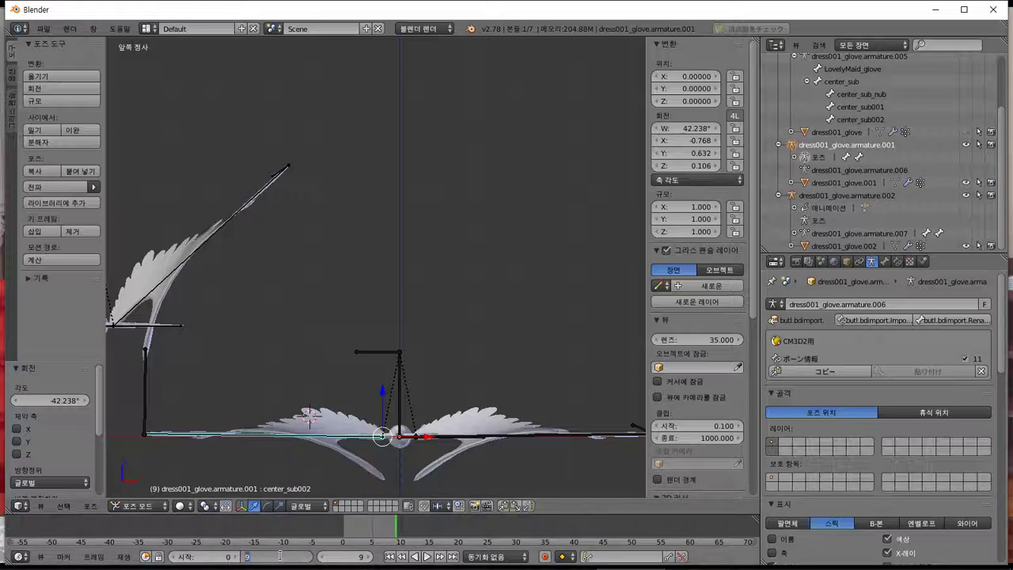
Set the animation's end frame to 20 and go to frame 0.
text(20)
key(Return)
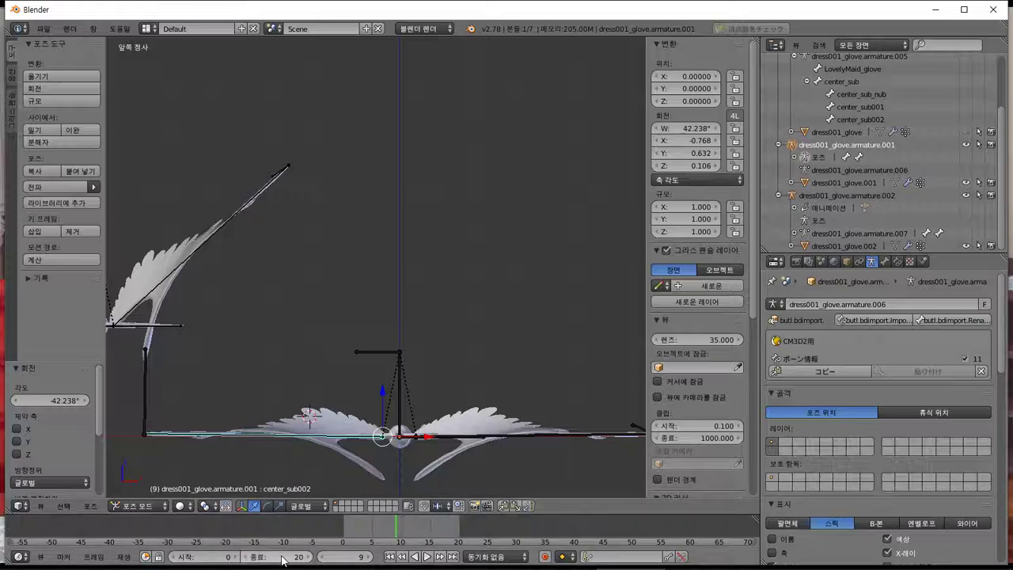
key(alt+a)
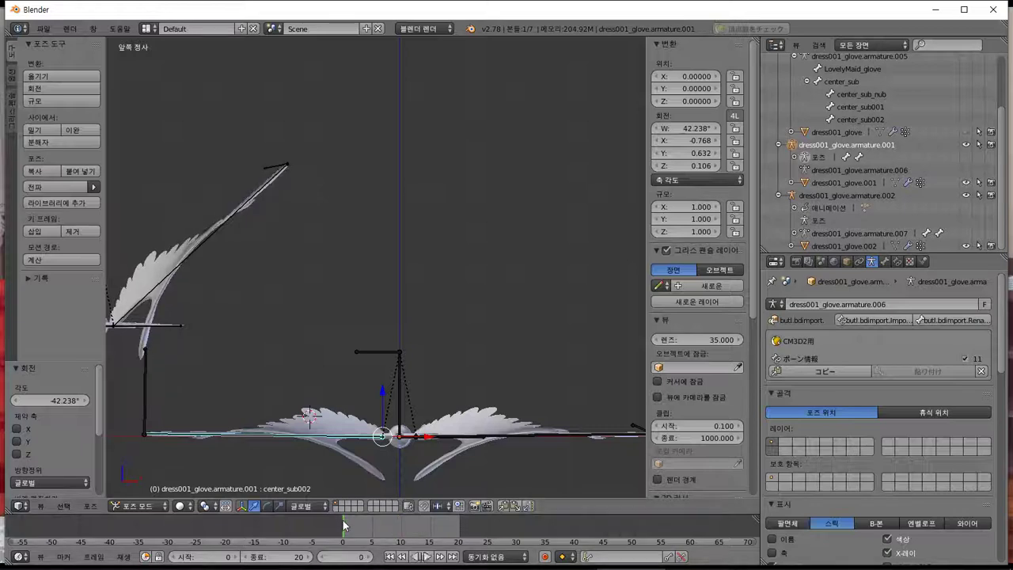
Insert rotation and location keyframes for center_sub002 at frame 0.
right_click(678, 151)
click(678, 141)
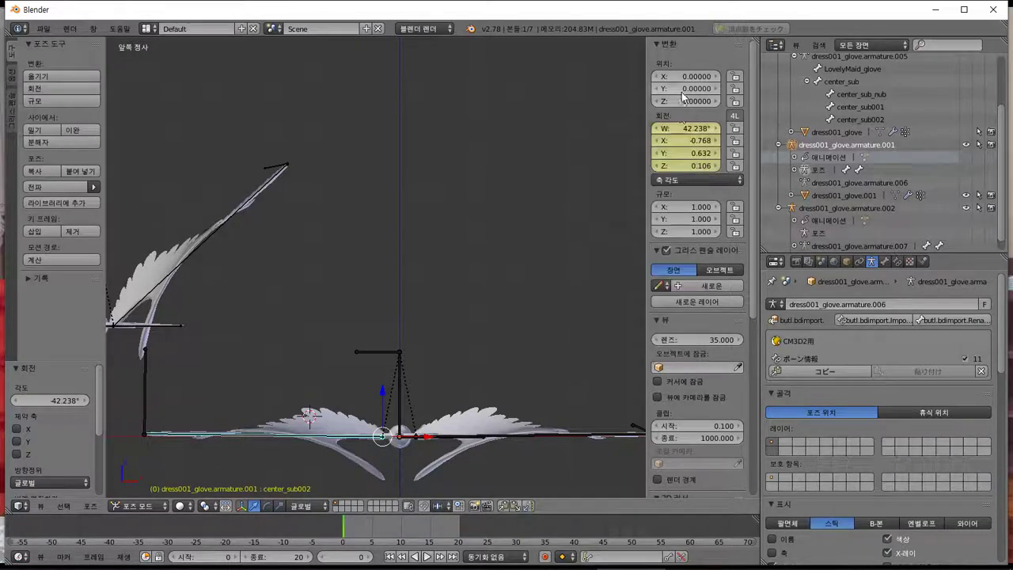
right_click(672, 147)
click(657, 50)
key(alt+Tab)
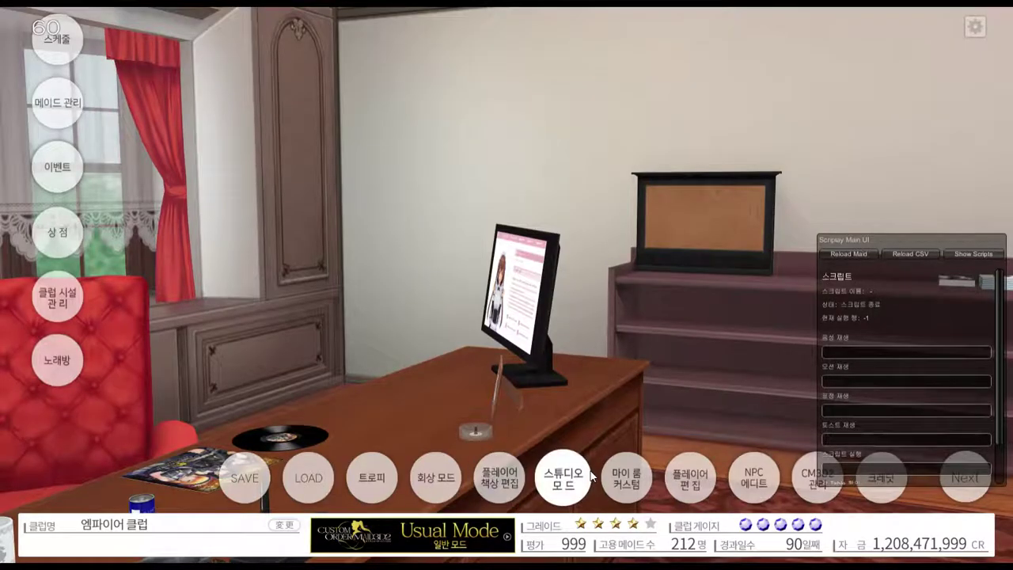
key(alt+Tab)
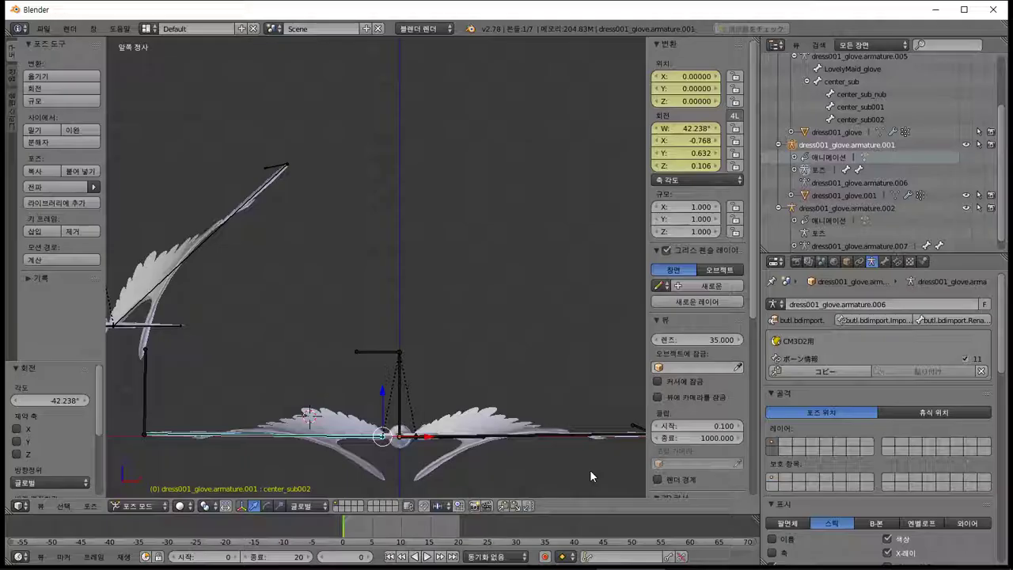
Select center_sub001 and insert its rotation and location keyframes at frame 0.
right_click(493, 437)
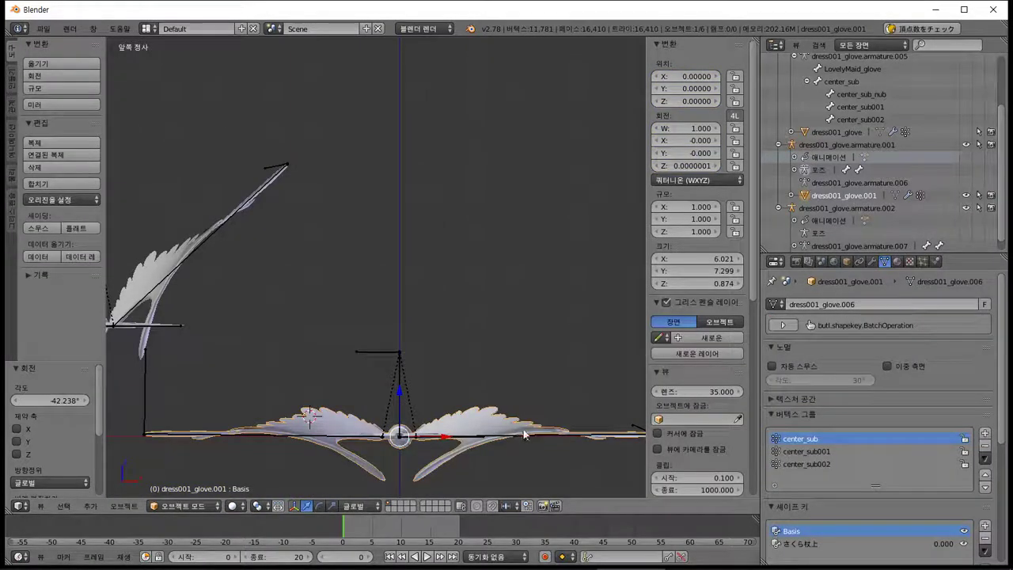
click(689, 142)
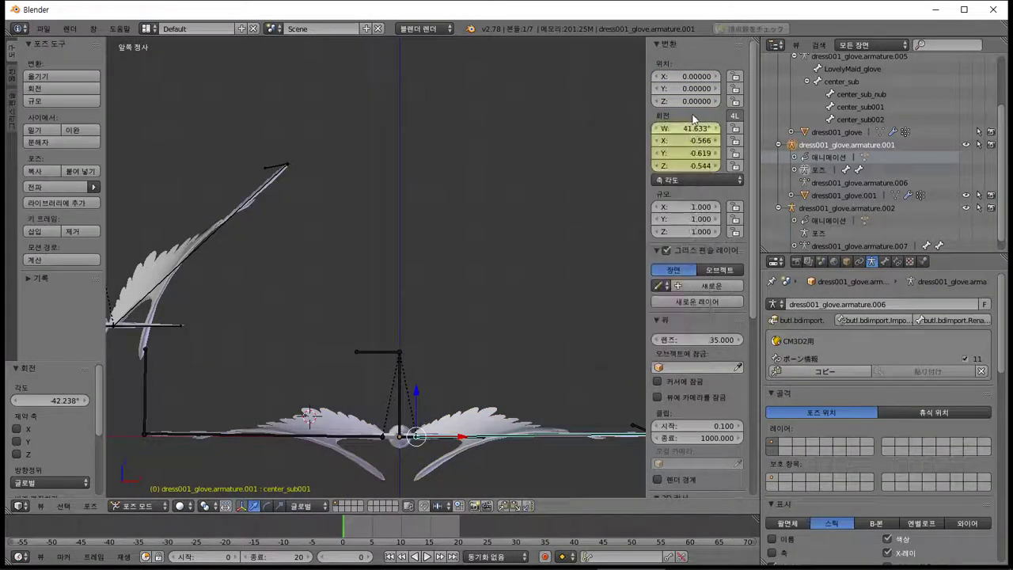
right_click(689, 142)
click(673, 102)
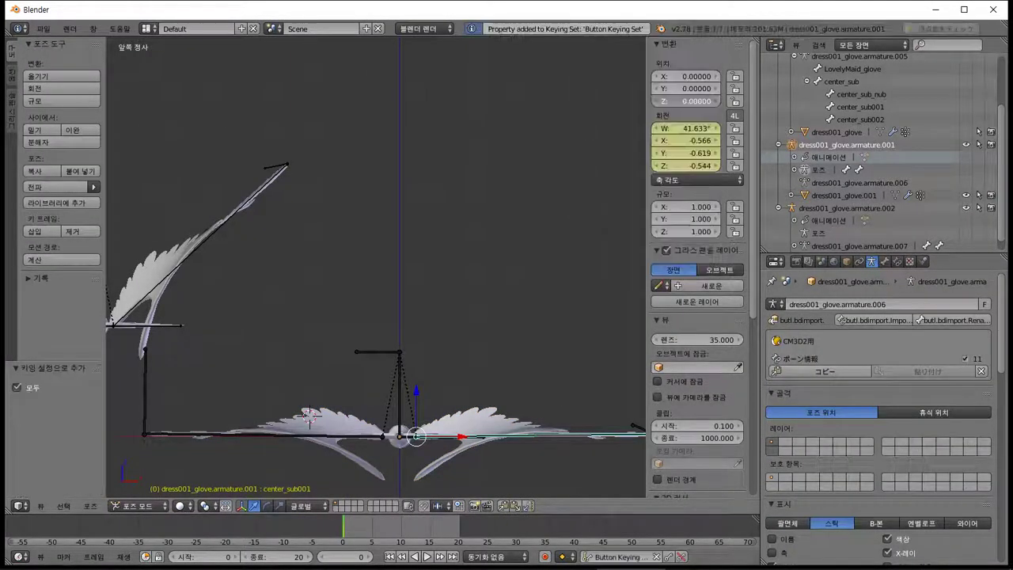
right_click(700, 90)
click(689, 80)
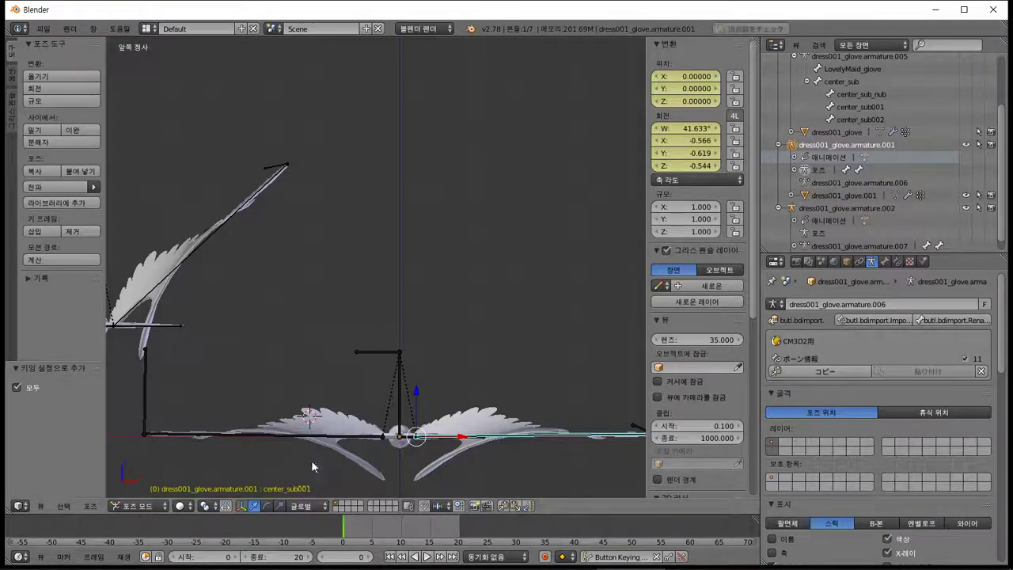
Select center_sub002 and insert its rotation and location keyframes at frame 20.
right_click(315, 428)
right_click(317, 437)
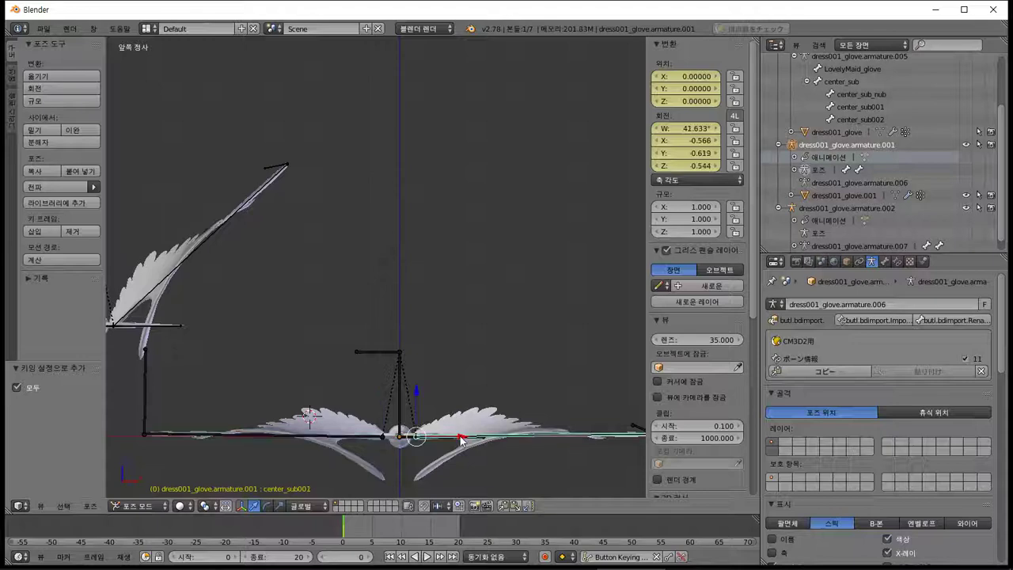
click(449, 534)
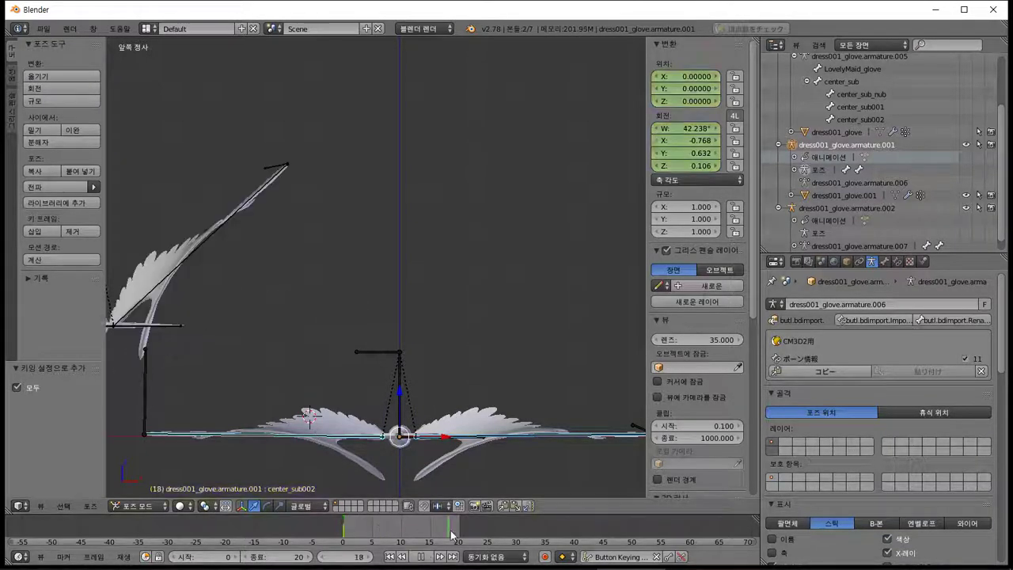
right_click(690, 143)
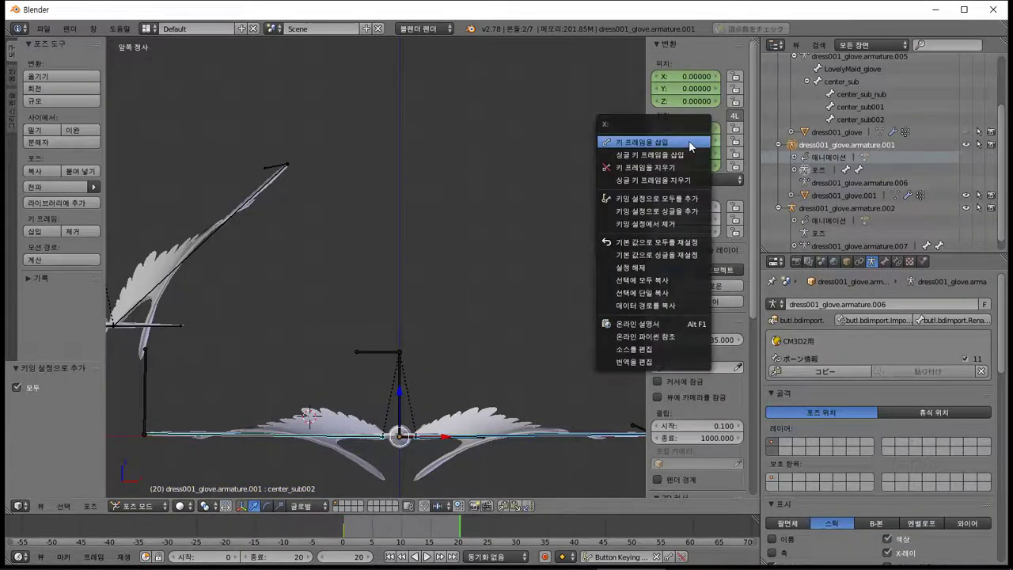
click(689, 143)
right_click(694, 93)
click(694, 94)
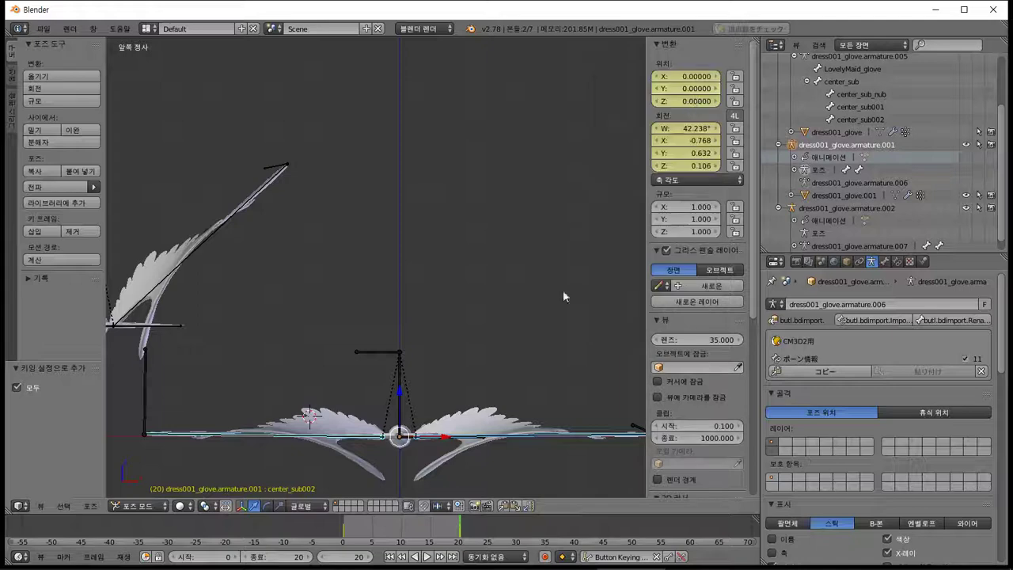
Select center_sub001 and insert its rotation and location keyframes at frame 20.
right_click(512, 434)
right_click(312, 437)
right_click(312, 437)
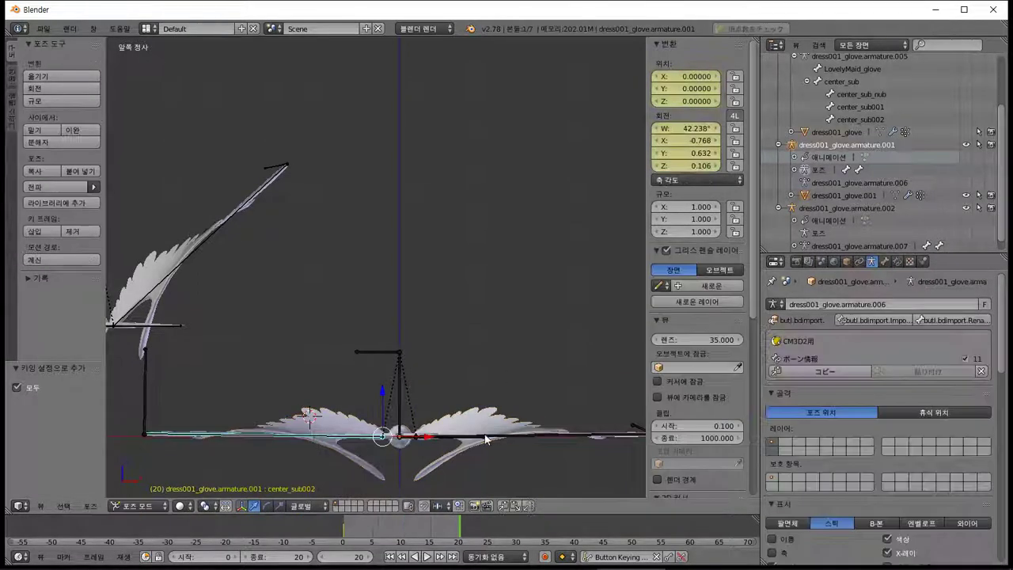
right_click(494, 434)
right_click(674, 161)
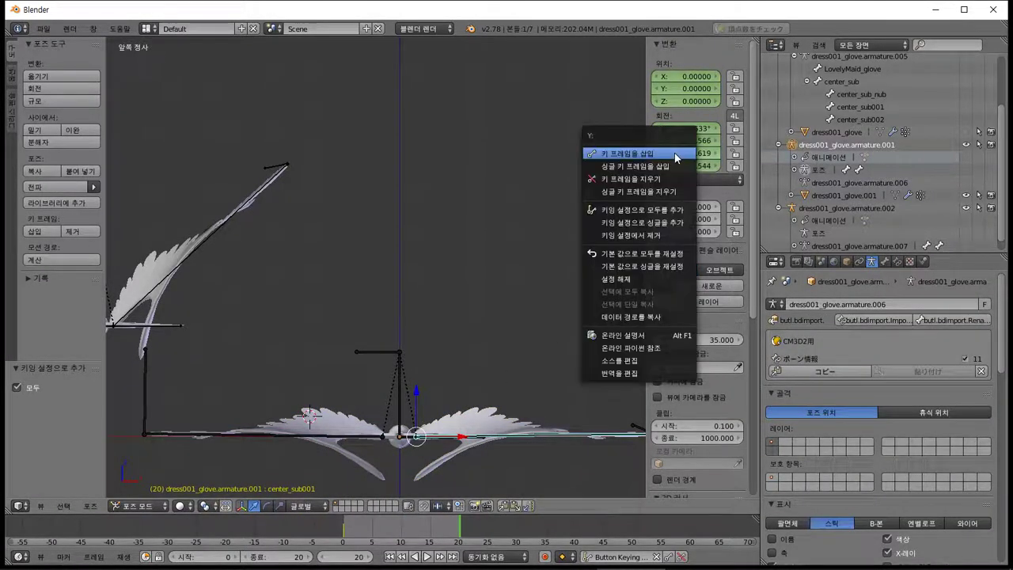
click(674, 161)
right_click(690, 86)
click(689, 85)
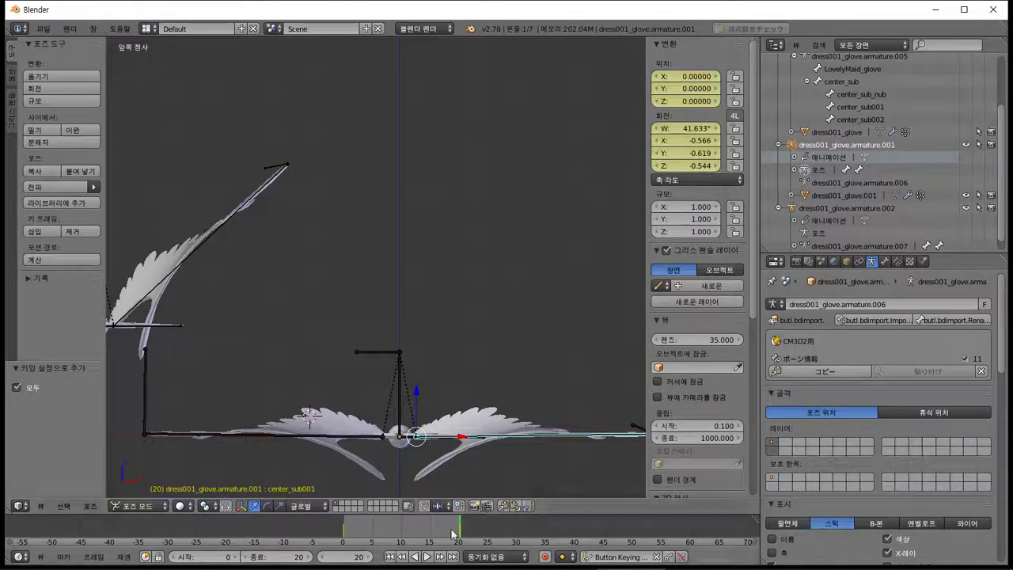
At frame 10, rotate center_sub001 upward by about -49.2° and insert its rotation and location keyframes.
key(r)
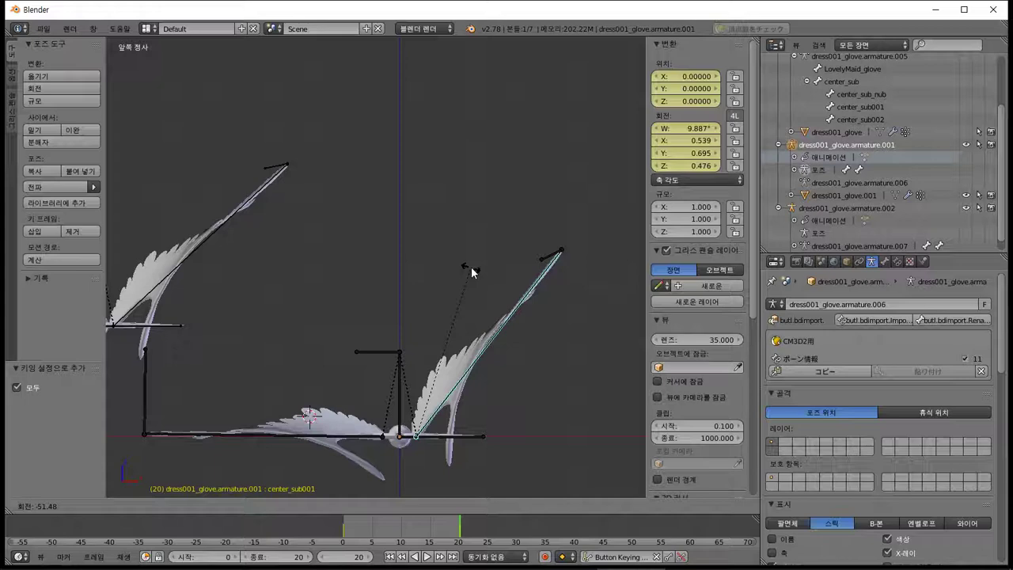
click(471, 267)
click(404, 527)
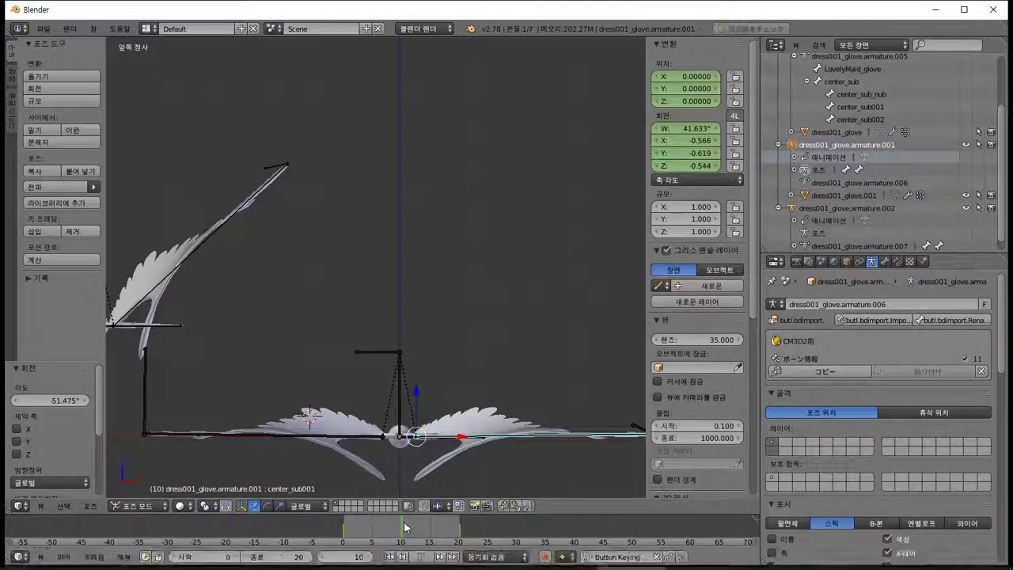
key(r)
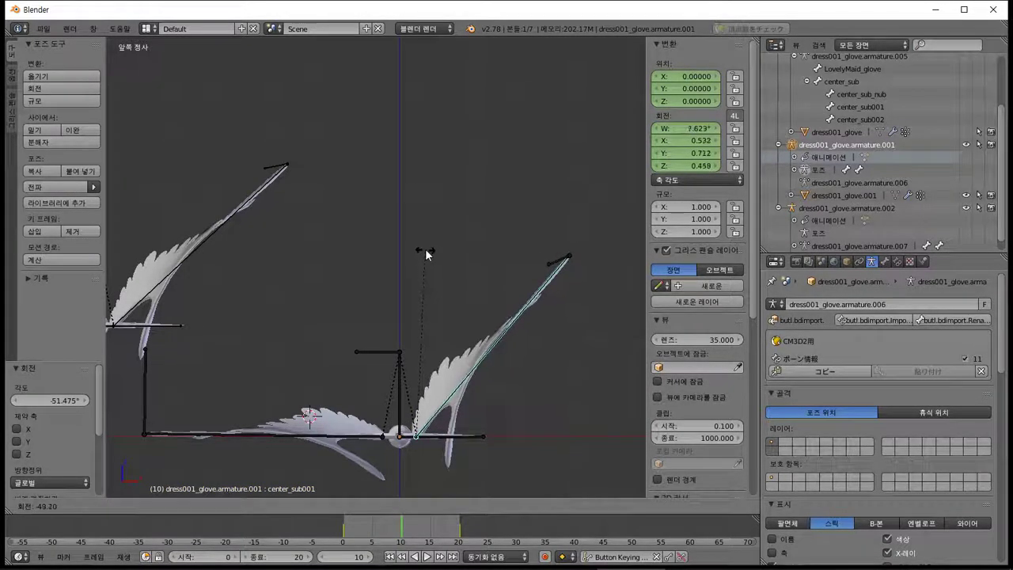
click(426, 252)
key(i)
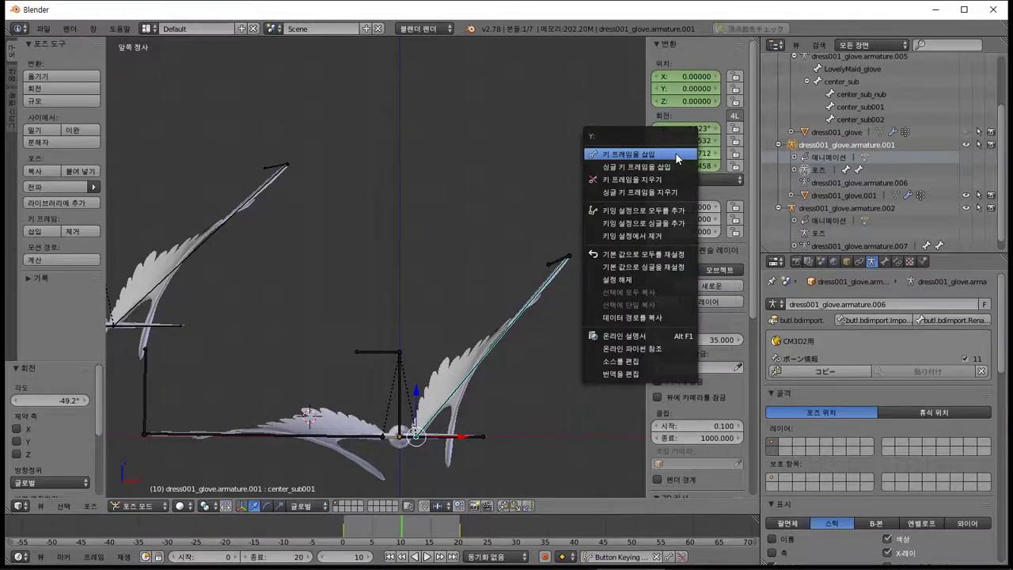
click(633, 165)
key(i)
click(641, 83)
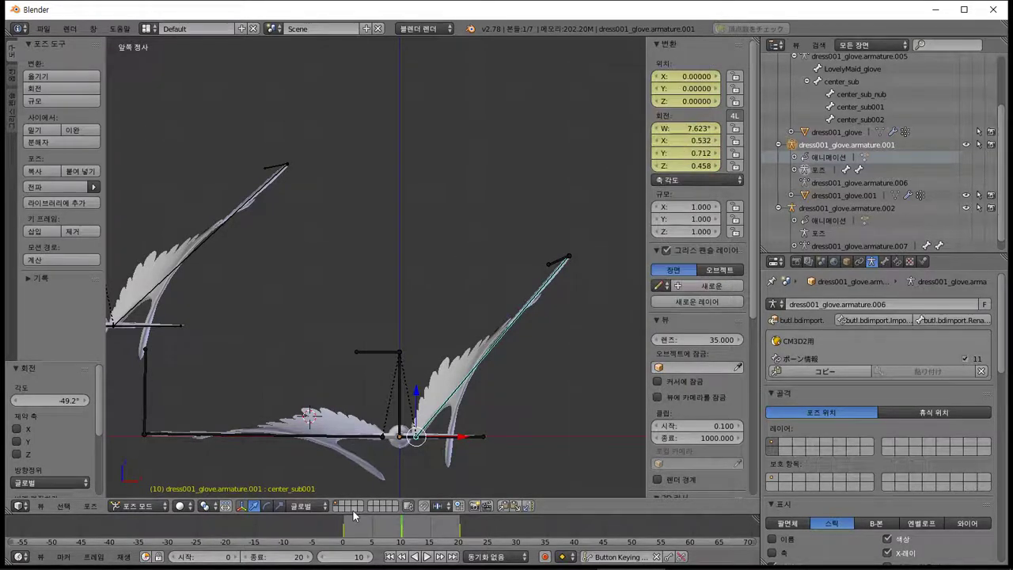
Rotate center_sub002 upward by about 49.8° at frame 10 to mirror the opposite wing, and insert its rotation and location keyframes.
right_click(330, 445)
key(r)
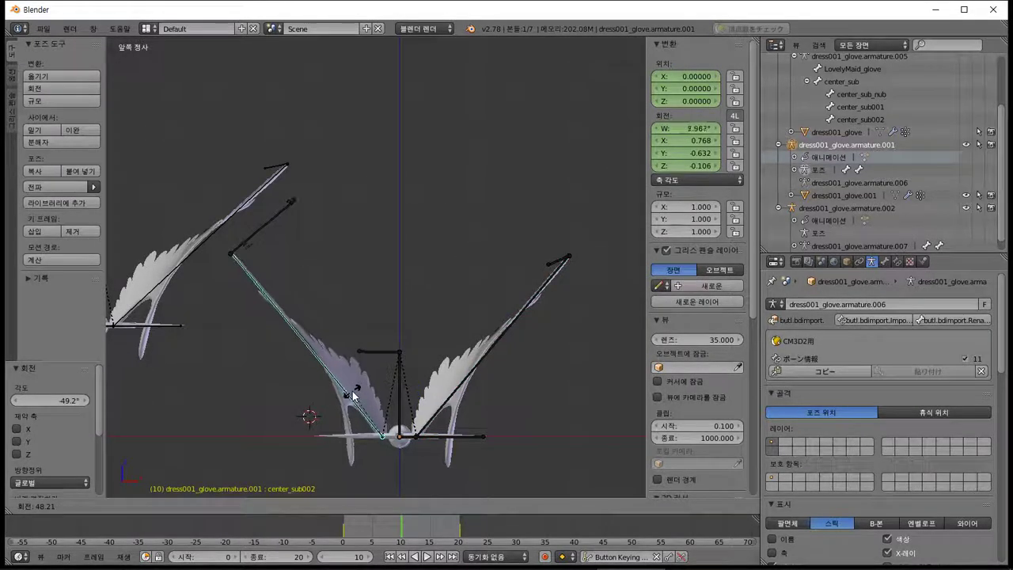
click(355, 393)
right_click(673, 151)
click(674, 151)
right_click(684, 97)
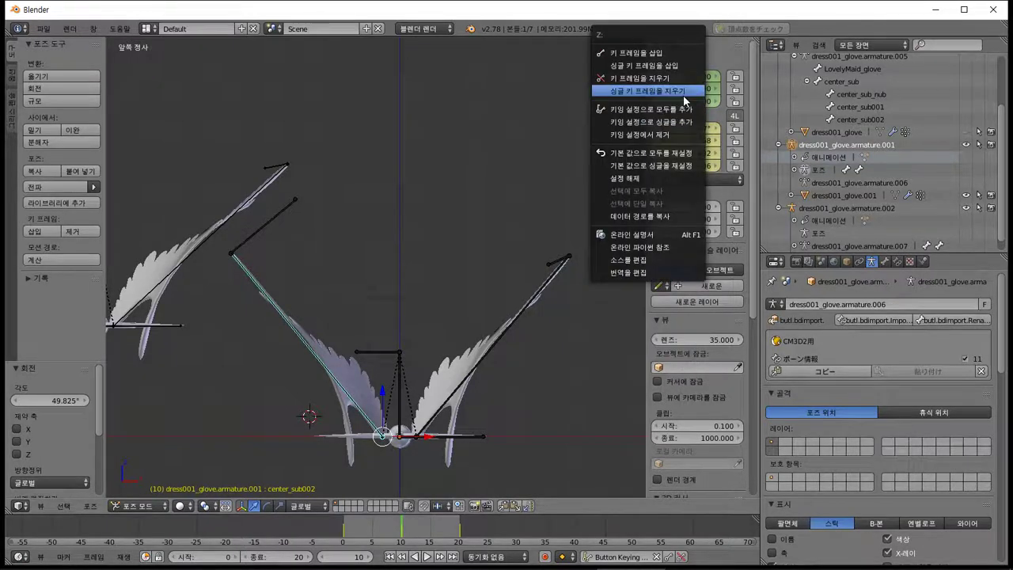
click(683, 90)
right_click(677, 93)
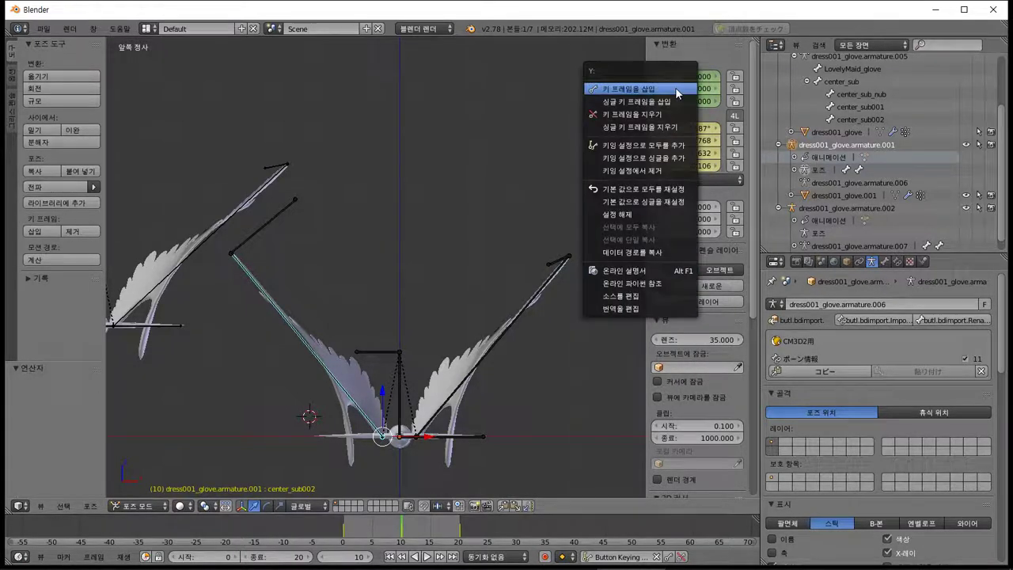
click(677, 90)
Play back the wing flapping and examine the motion from several angles.
key(alt+a)
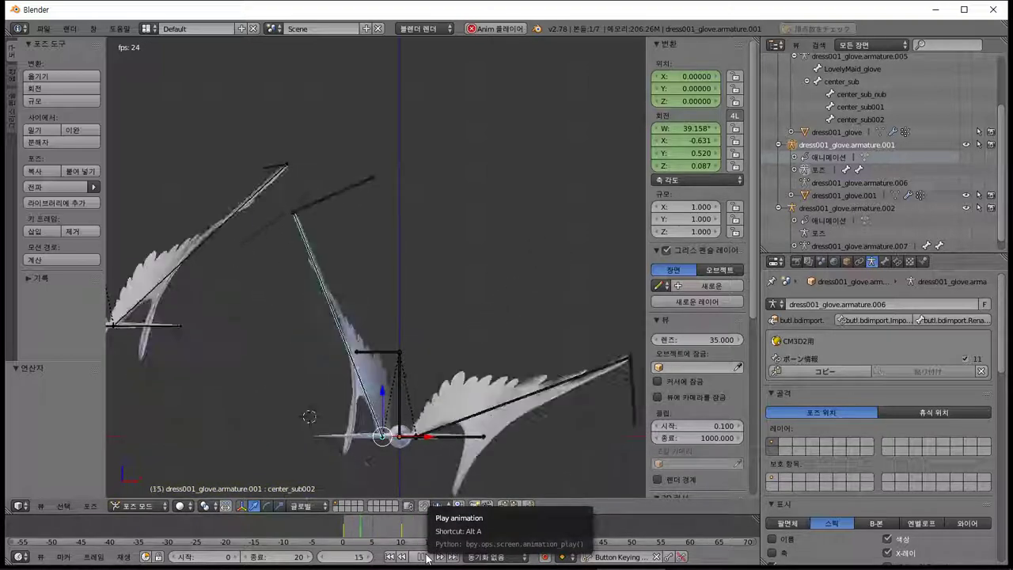
click(424, 557)
middle_drag(323, 396, 419, 443)
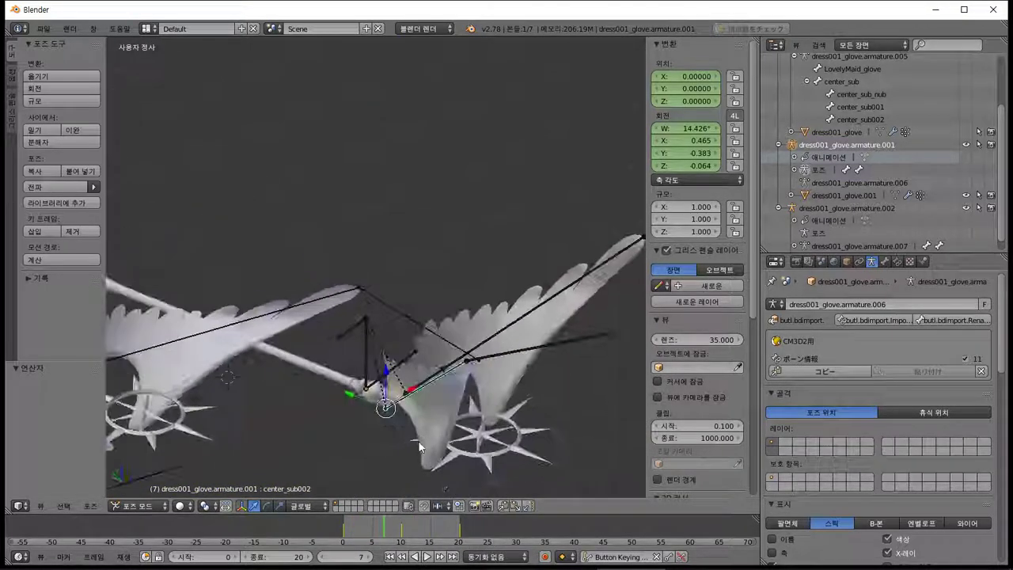
key(alt+a)
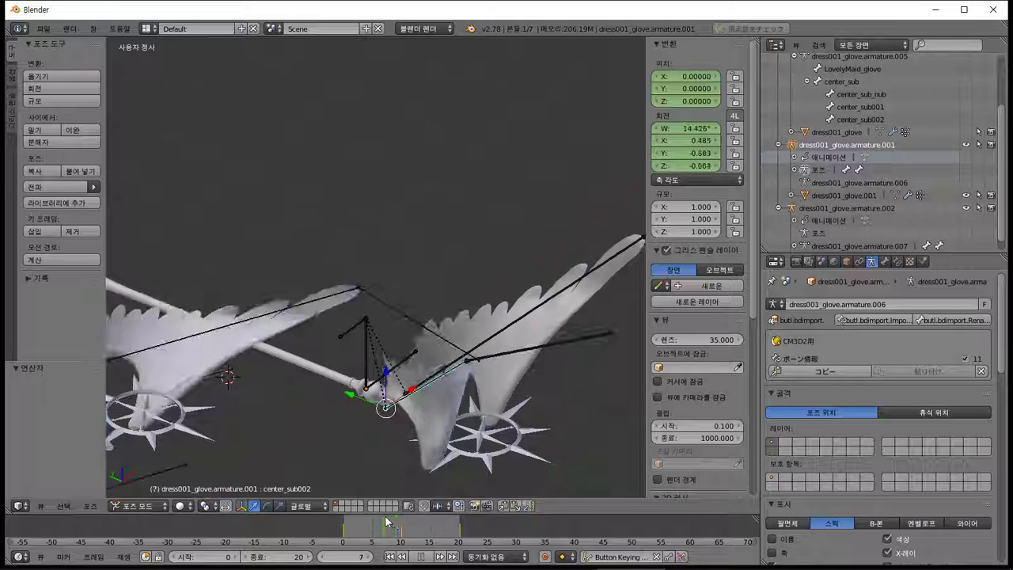
middle_drag(381, 484, 273, 381)
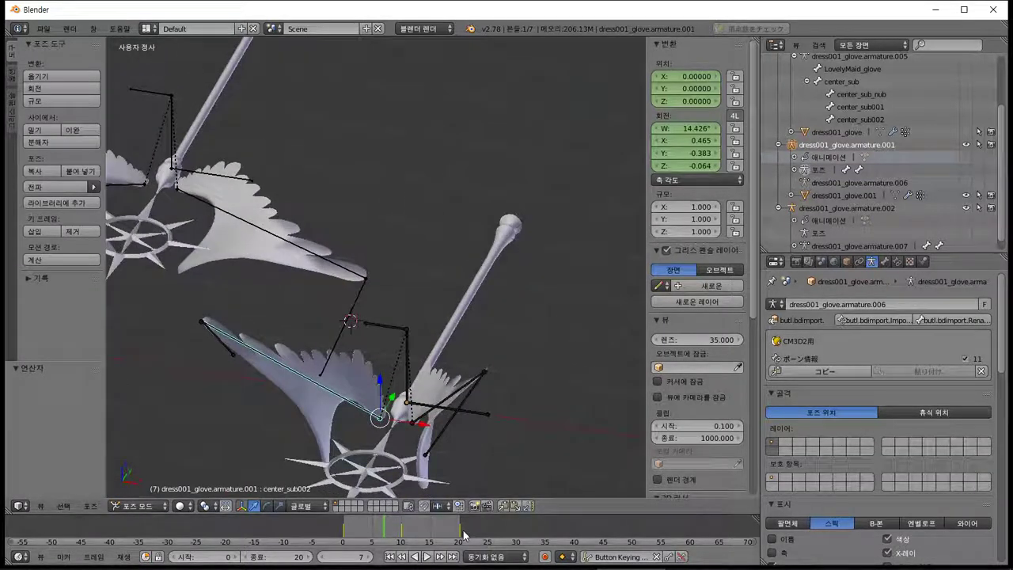
Clear all rotation and location keyframes of center_sub002 and reset both transforms to their default values.
right_click(712, 130)
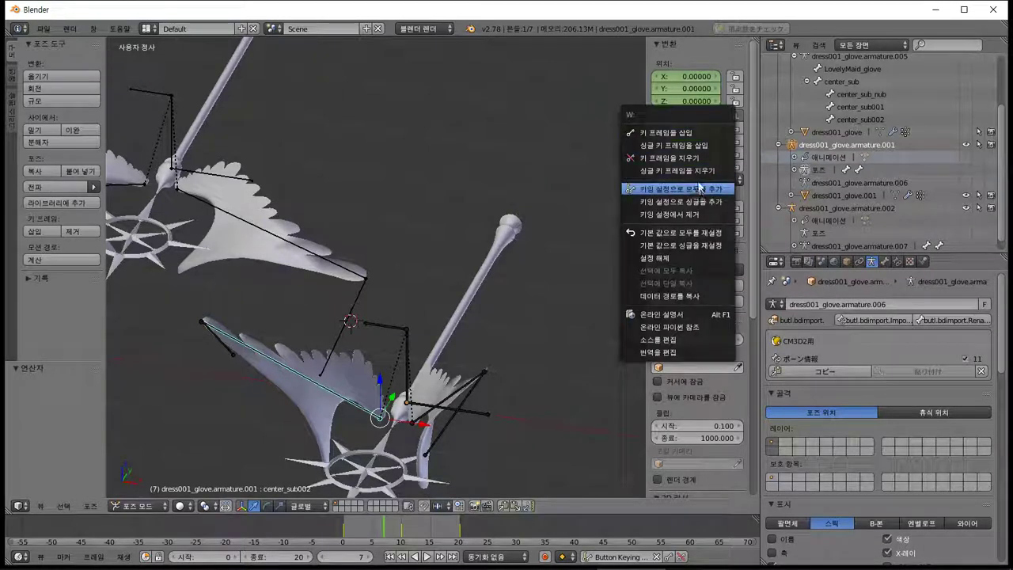
click(689, 171)
right_click(685, 103)
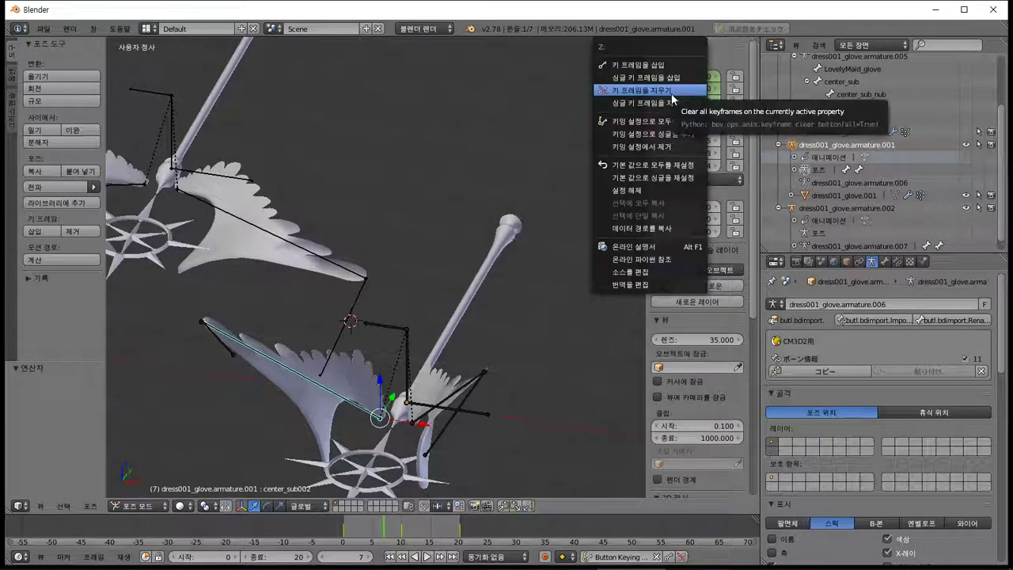
click(672, 92)
right_click(671, 96)
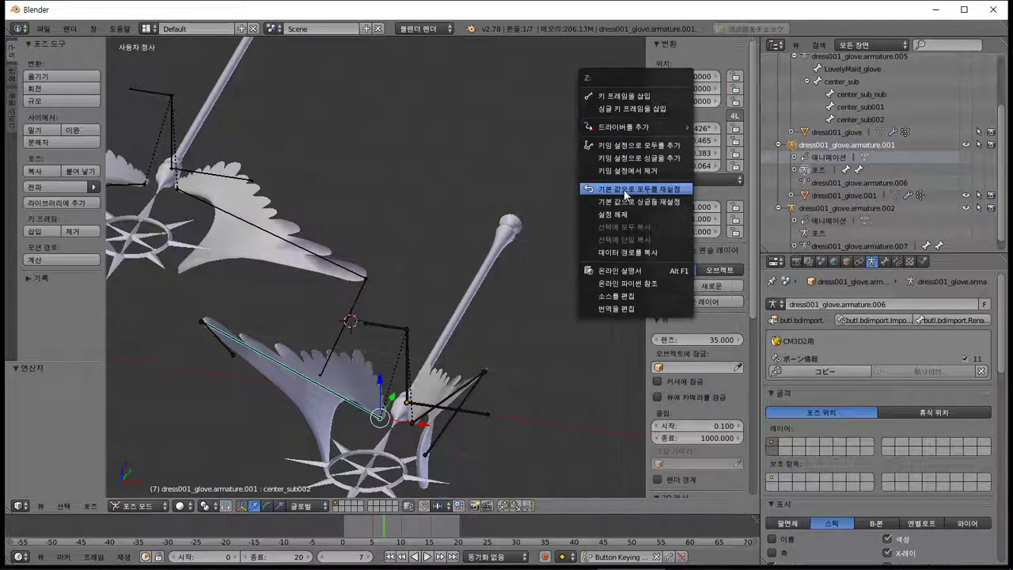
click(623, 191)
right_click(675, 130)
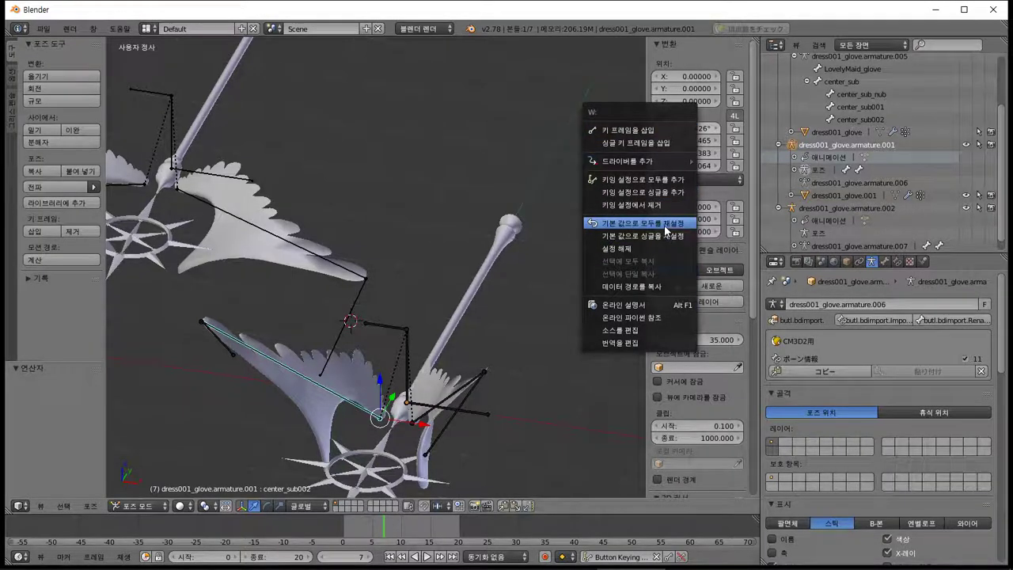
click(665, 224)
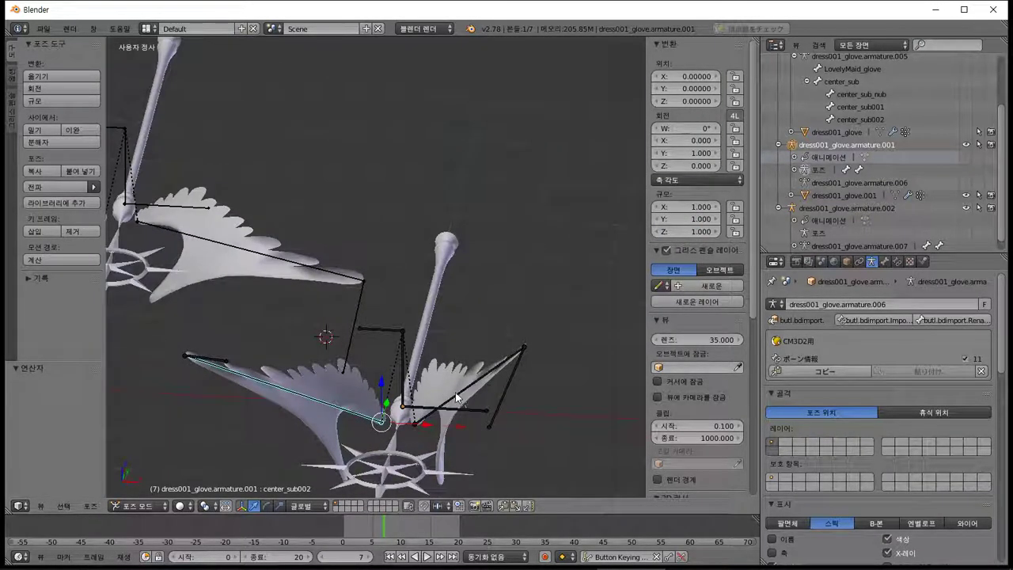
Clear all rotation and location keyframes of center_sub001 and reset both transforms to their default values.
right_click(457, 398)
right_click(680, 133)
click(659, 80)
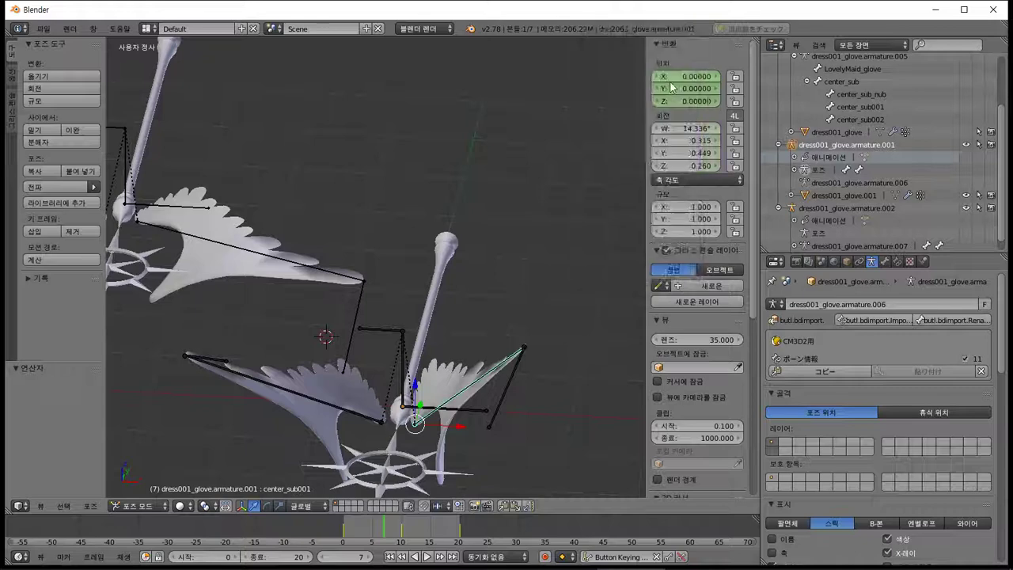
right_click(690, 90)
click(684, 119)
right_click(684, 144)
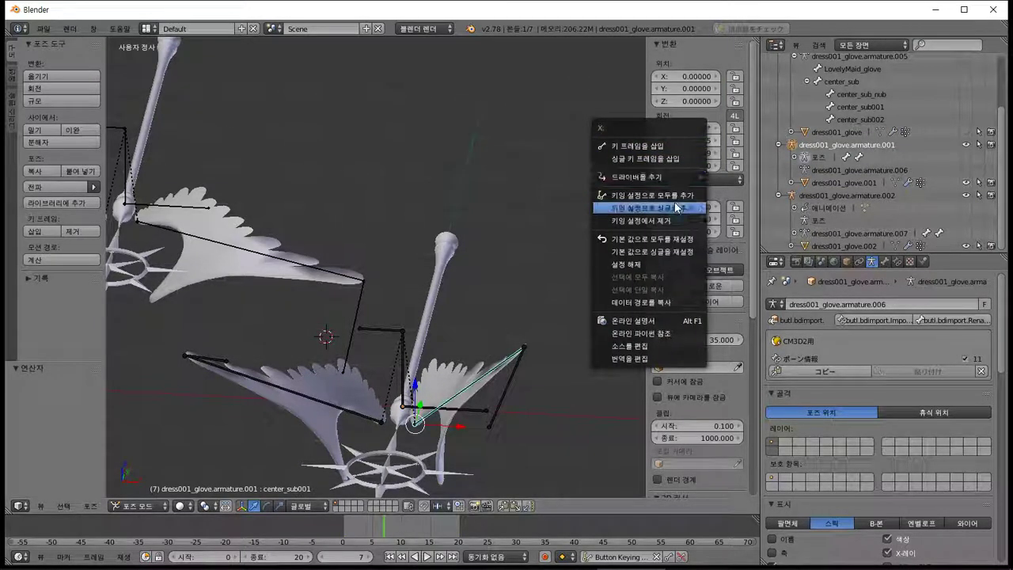
click(678, 250)
right_click(682, 87)
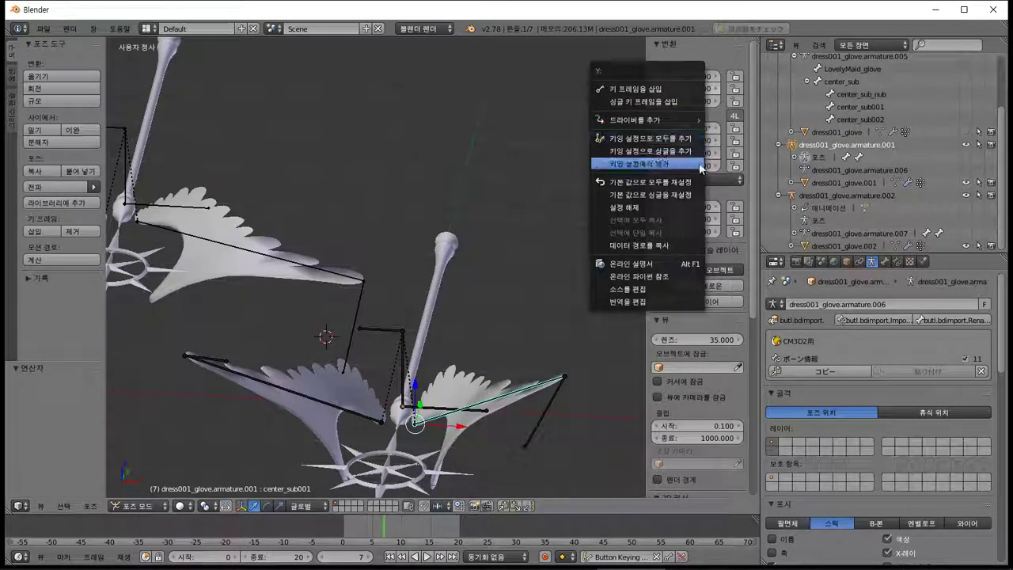
click(689, 194)
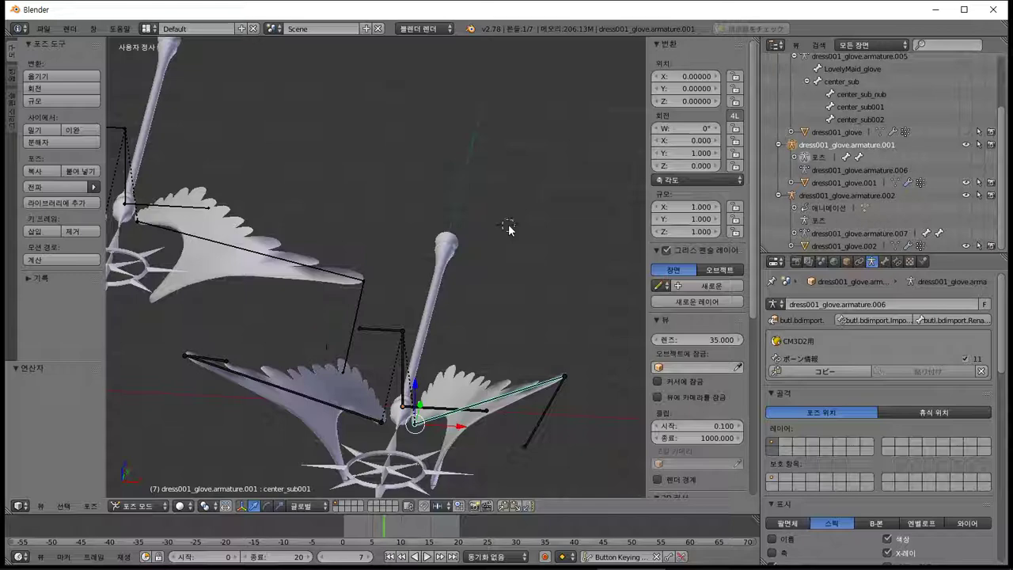
In front view, rotate center_sub002 by about -42.7° and center_sub001 by about 42.5° so both wings lie horizontal.
right_click(355, 414)
middle_drag(355, 415, 507, 356)
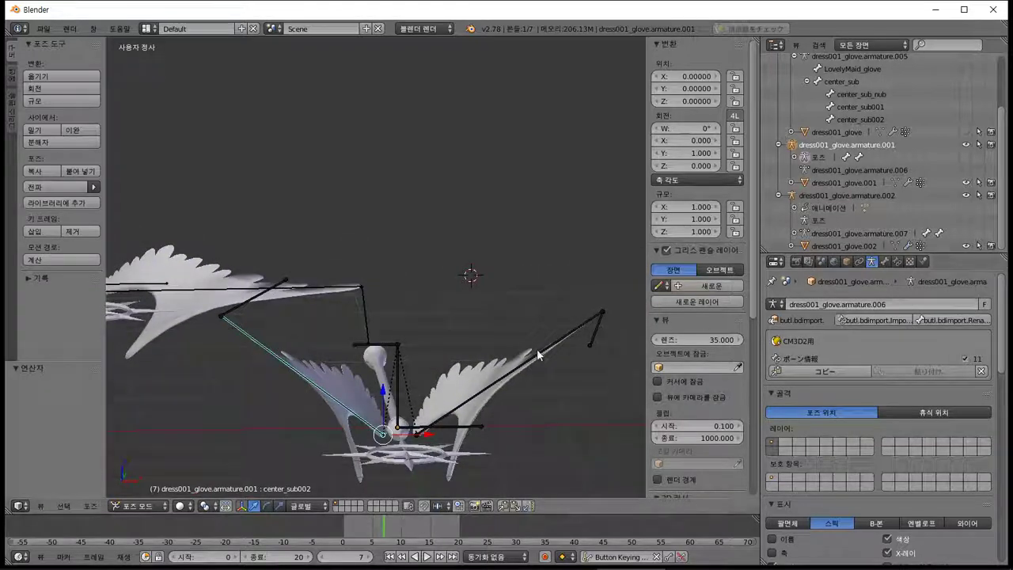
mouse_move(551, 358)
middle_down()
mouse_move(536, 360)
mouse_move(542, 344)
middle_up()
key(KP_1)
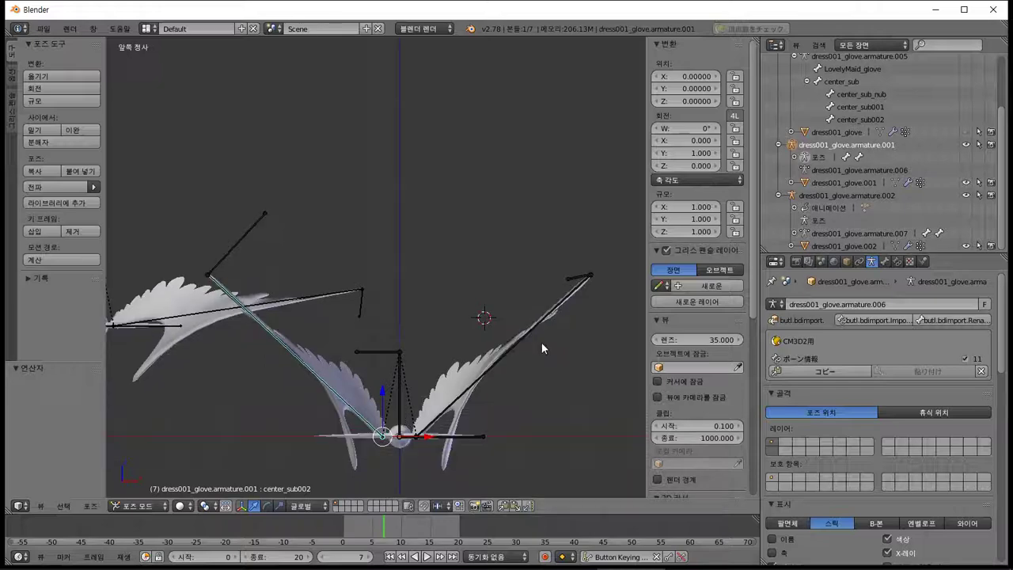
key(r)
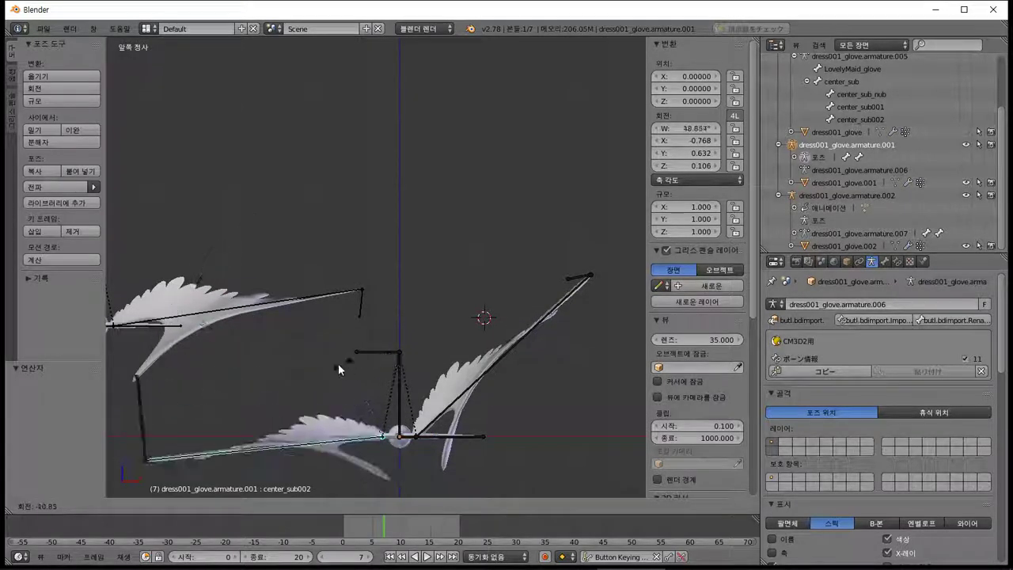
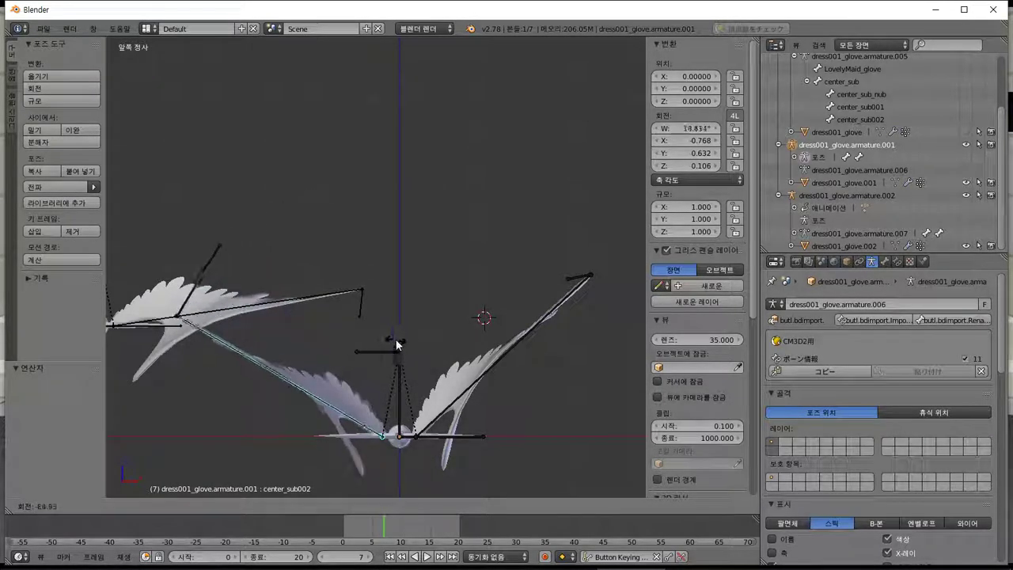
click(352, 359)
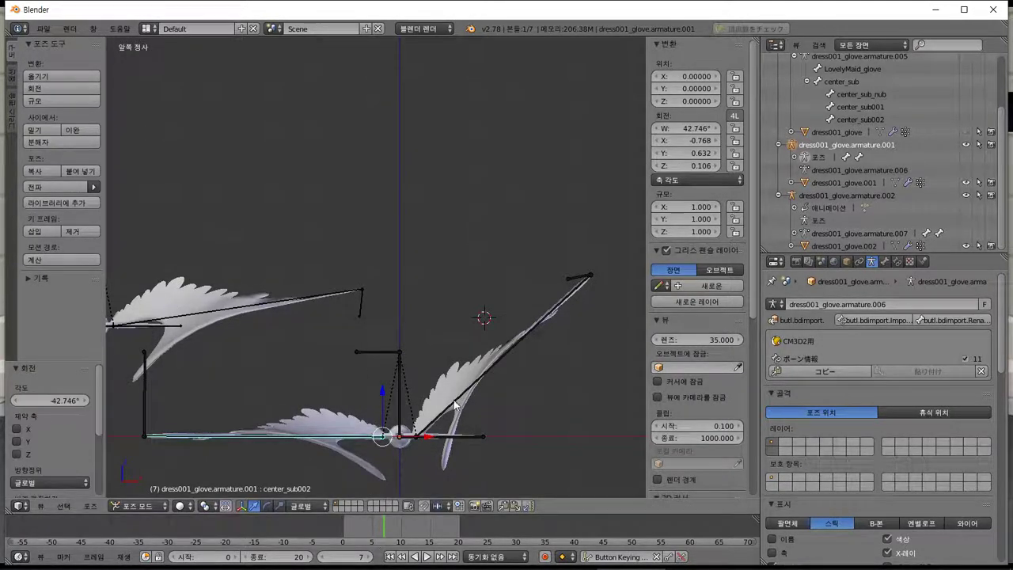
key(r)
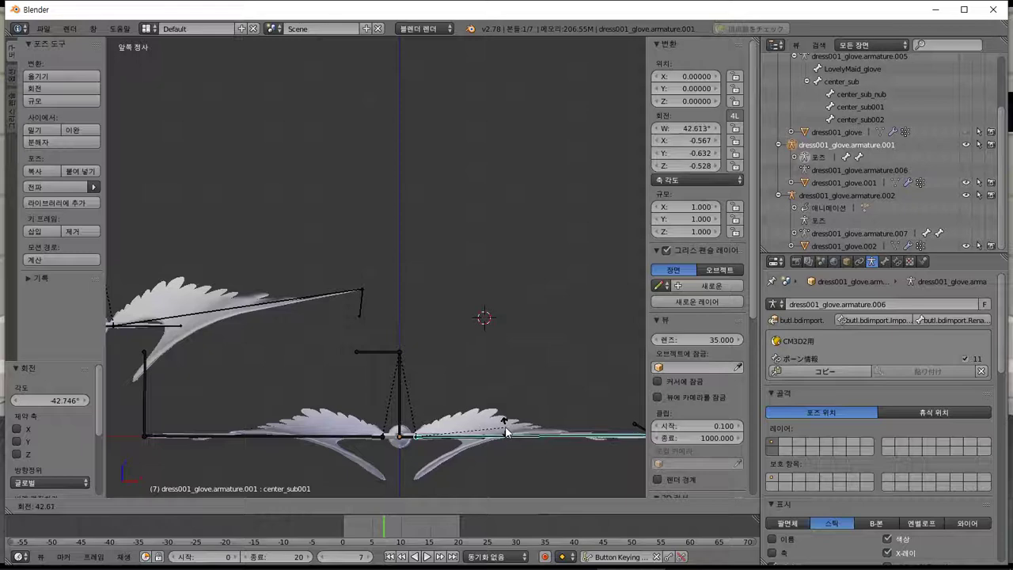
click(504, 432)
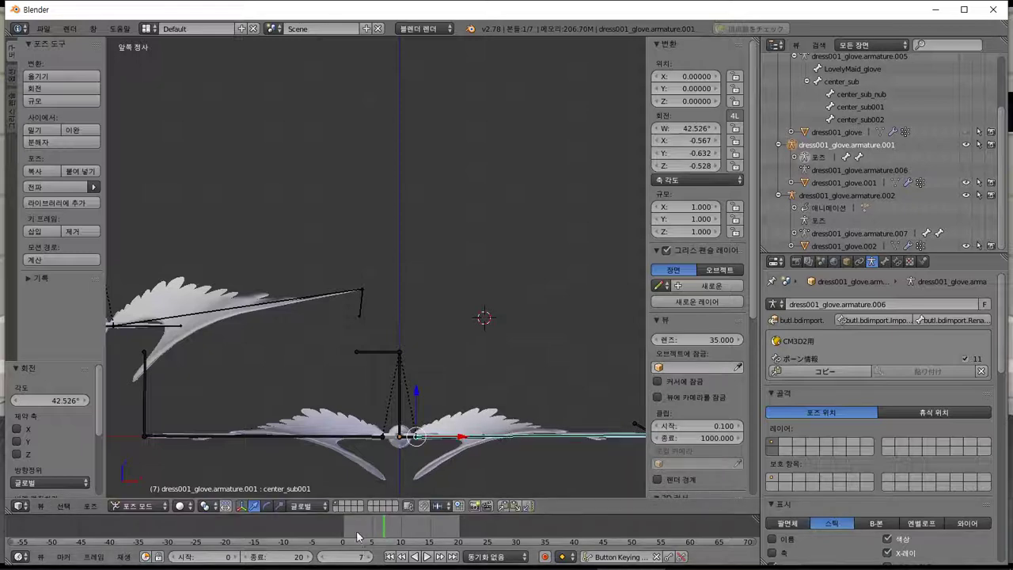
Insert a rotation keyframe for center_sub001 at frame 0.
drag(356, 533, 337, 531)
right_click(693, 167)
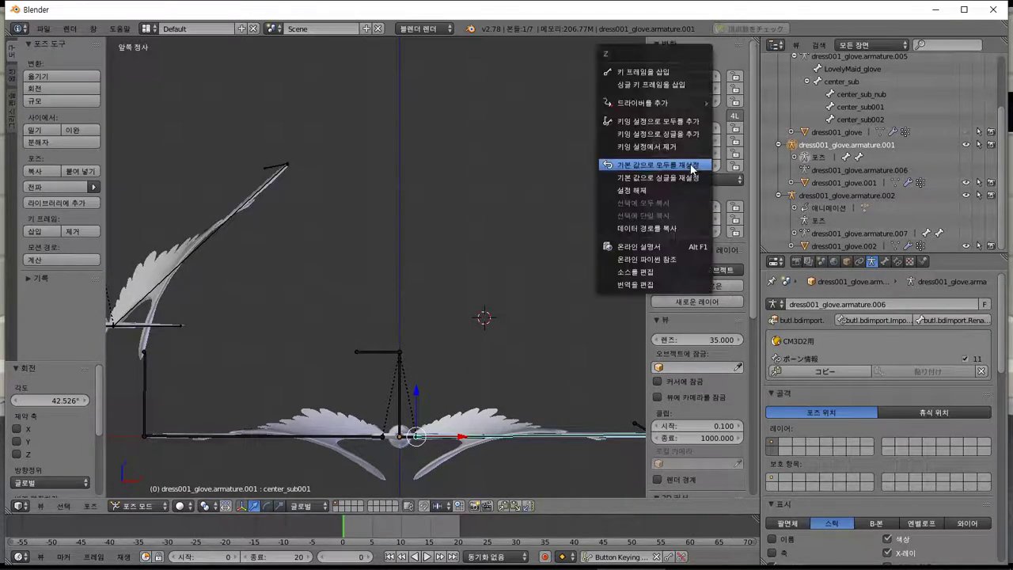
click(677, 73)
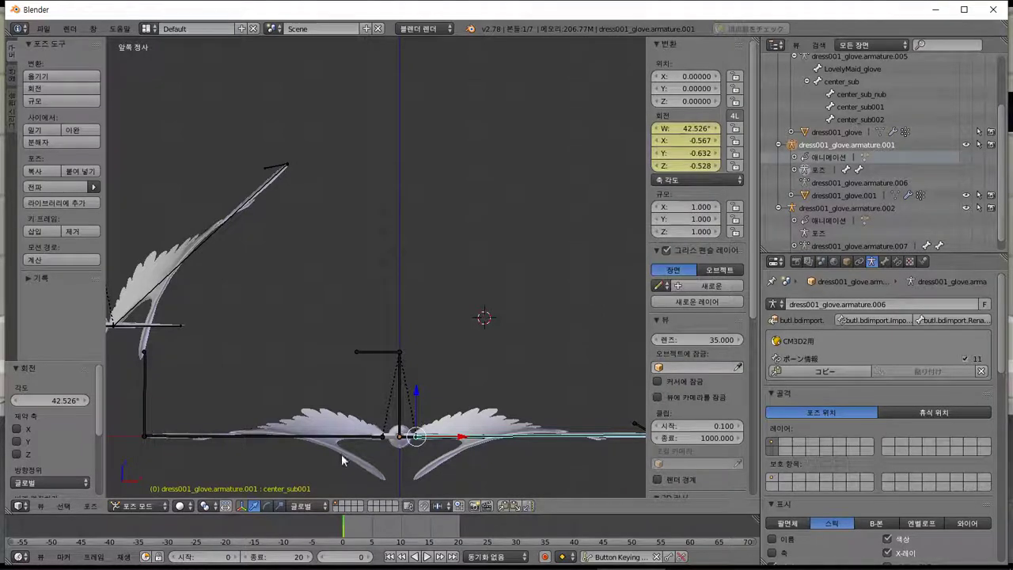
Switch to the game, open the character selection list and look through its entries, returning to Blender.
key(alt+Tab)
click(49, 528)
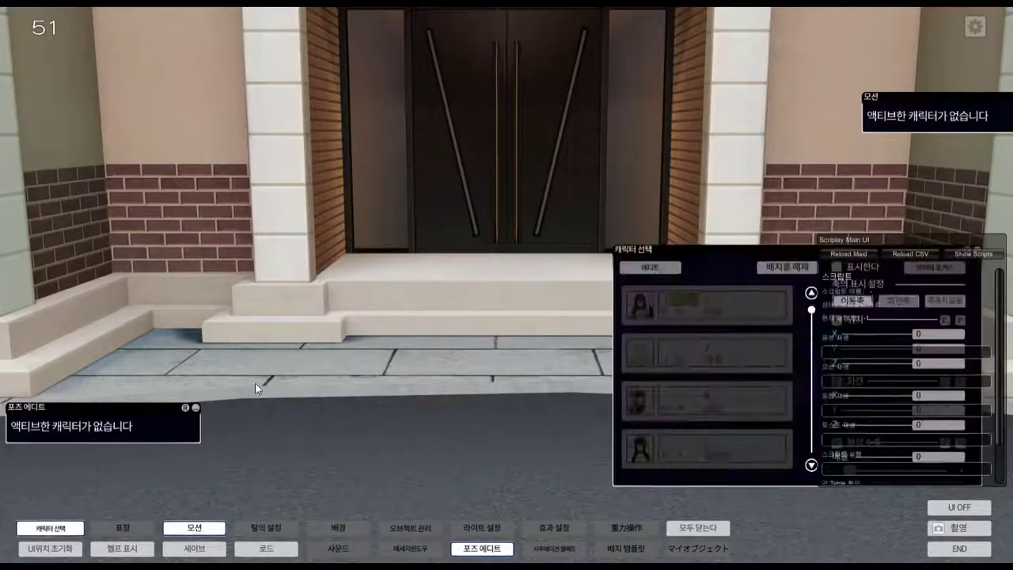
drag(815, 310, 811, 444)
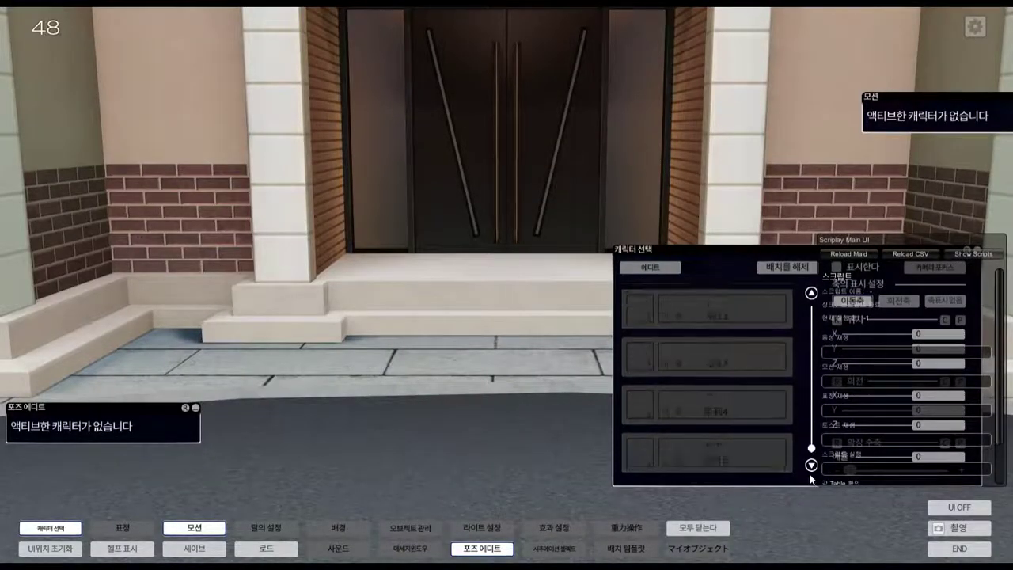
scroll(760, 380, up, 5)
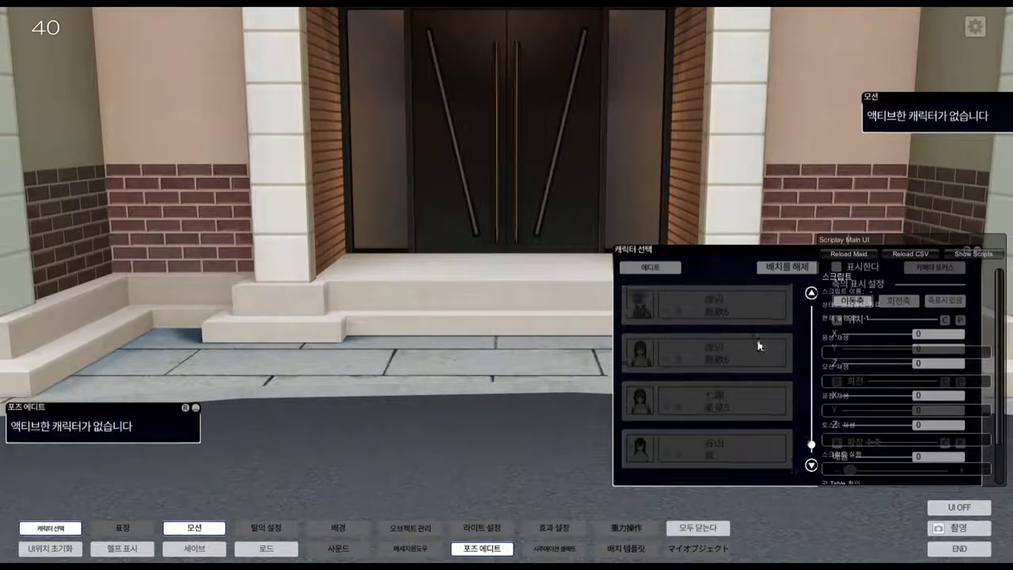
scroll(766, 351, down, 2)
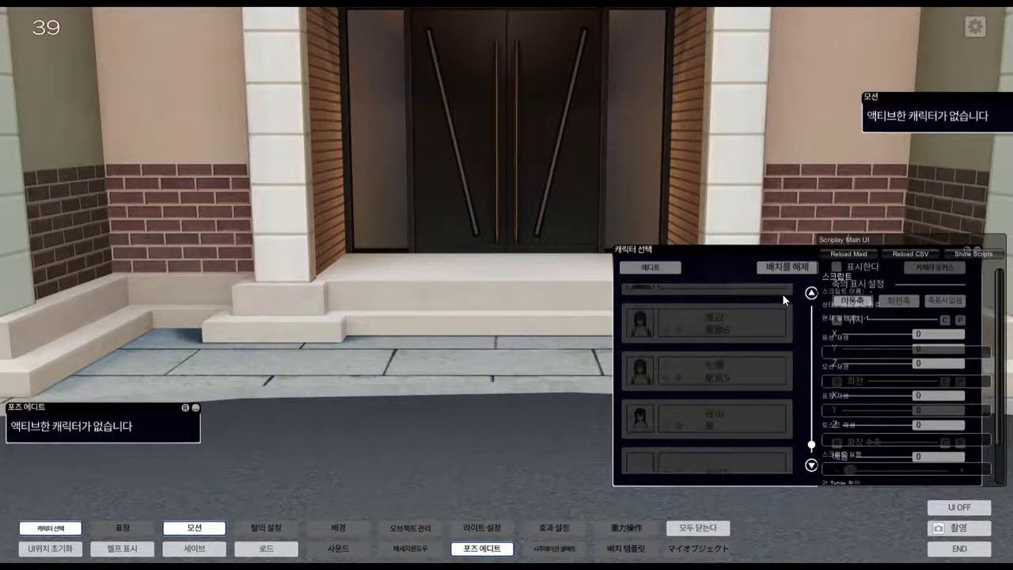
key(alt+Tab)
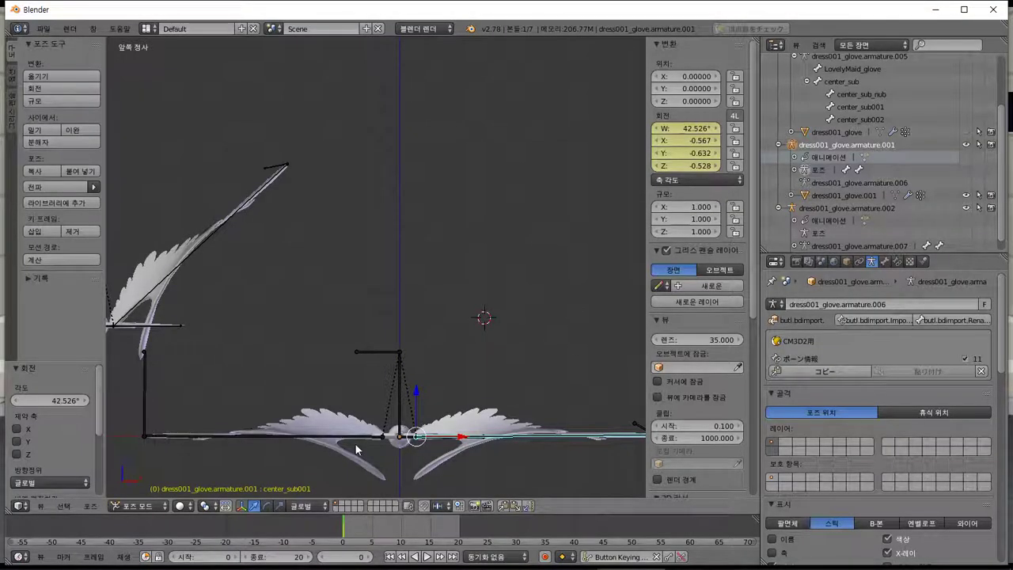
Insert a rotation keyframe for center_sub002 at frame 0.
right_click(349, 434)
right_click(680, 153)
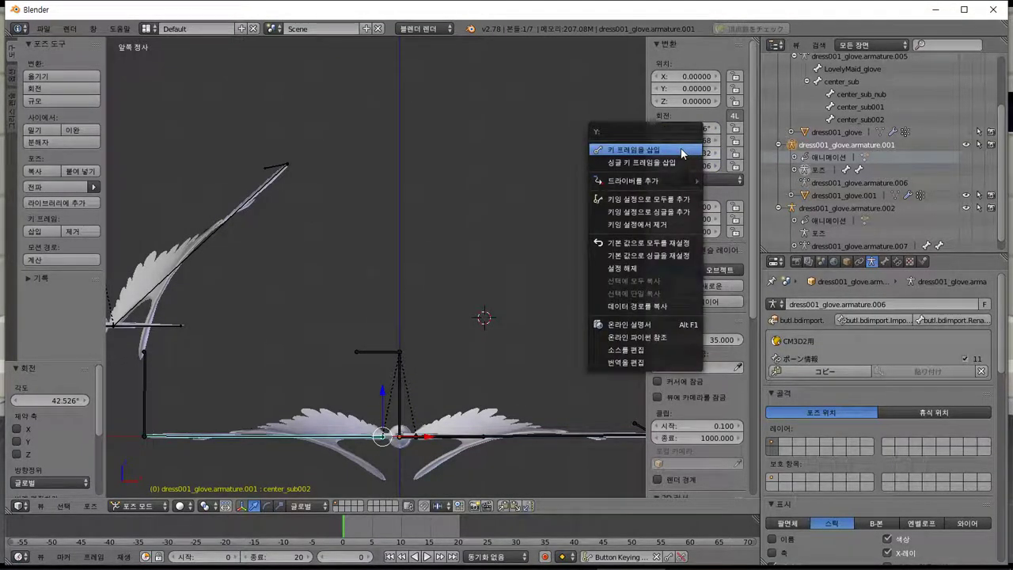
click(681, 136)
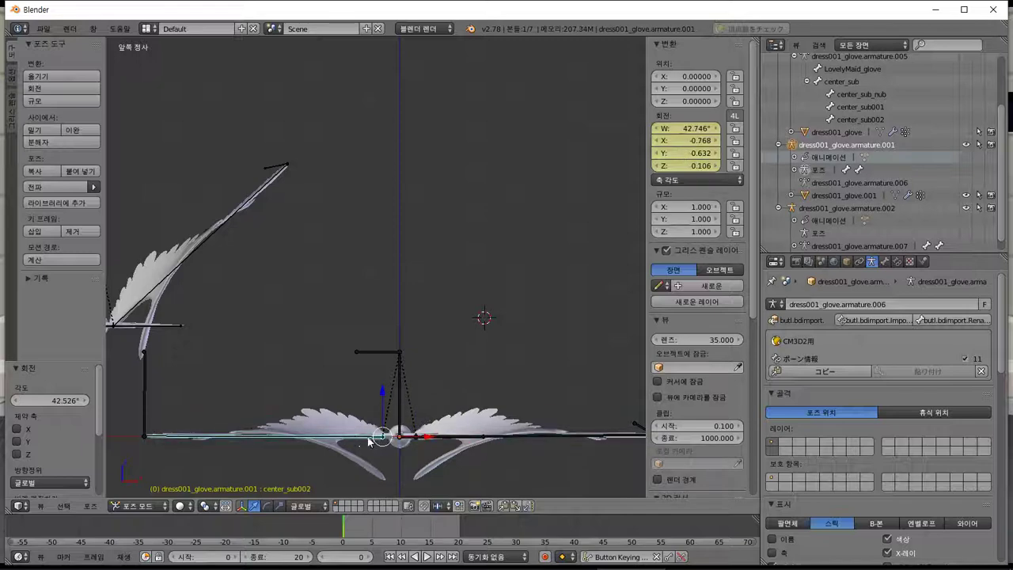
Insert rotation keyframes for center_sub002 and center_sub001 at frame 20, keeping both wings horizontal.
click(461, 531)
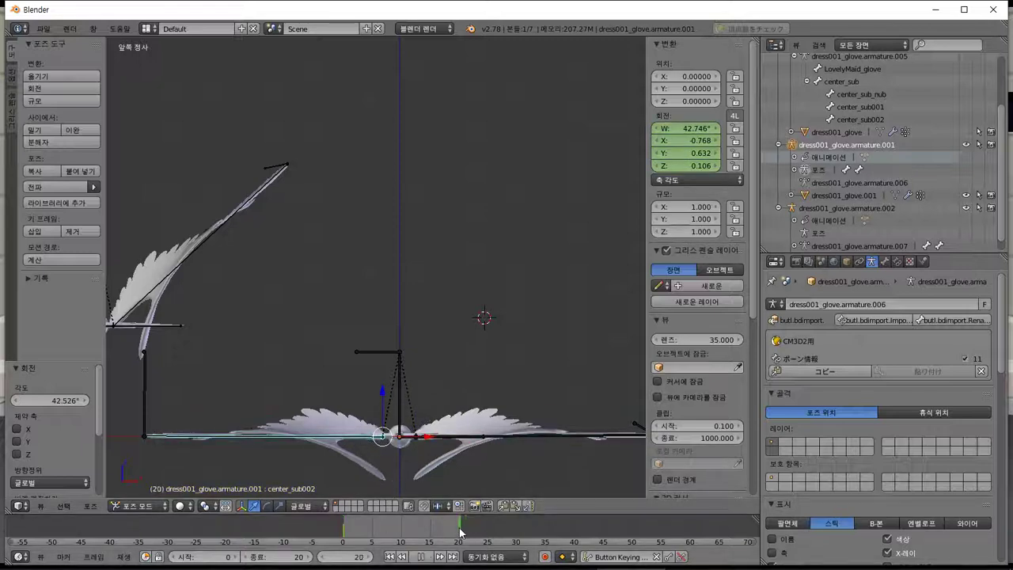
right_click(687, 146)
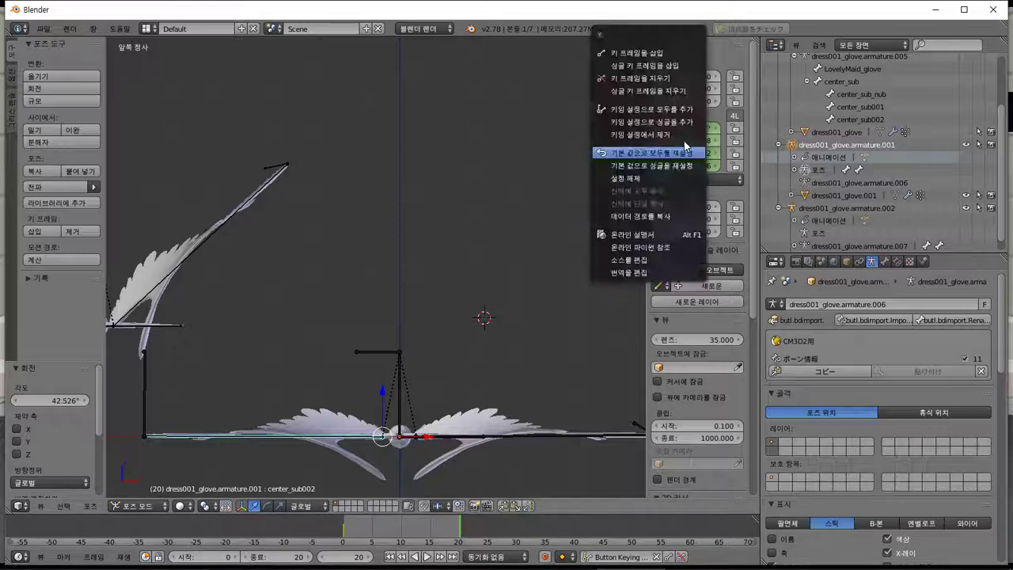
click(651, 56)
right_click(470, 440)
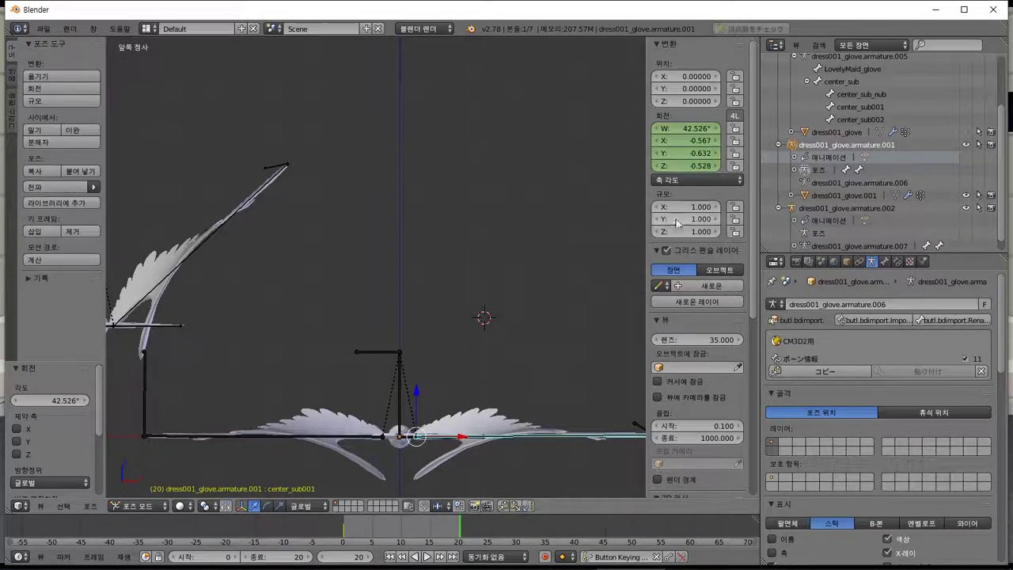
right_click(694, 167)
click(694, 164)
Try to set center_sub002's W rotation to -8.82° and replace its rotation keyframe at frame 20.
right_click(299, 433)
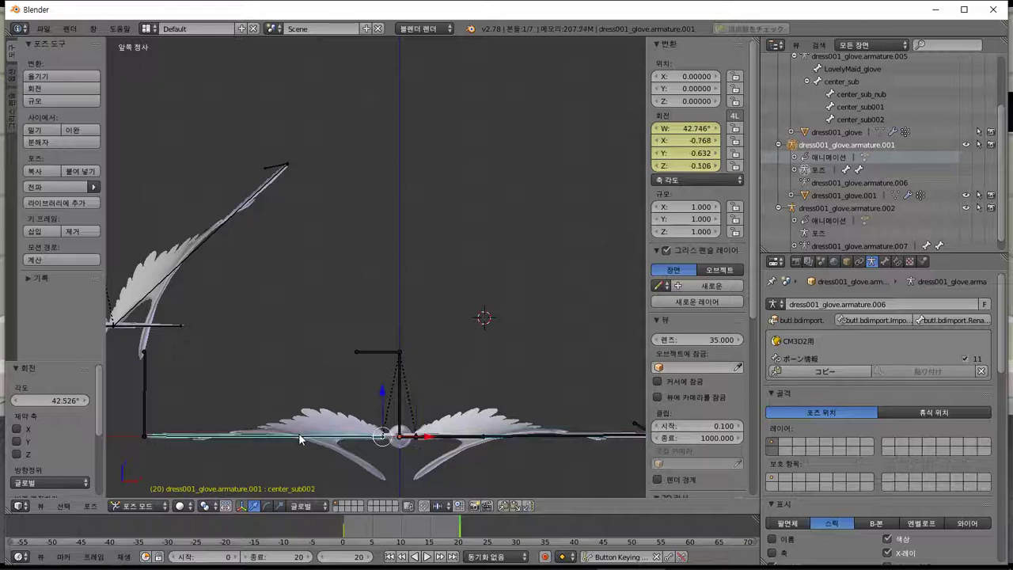
drag(678, 130, 641, 130)
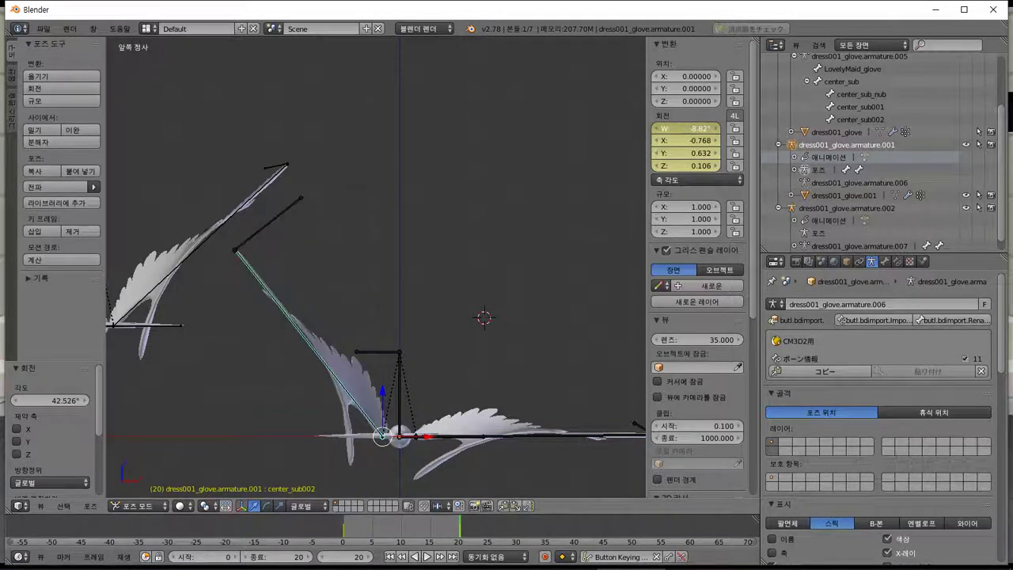
right_click(678, 149)
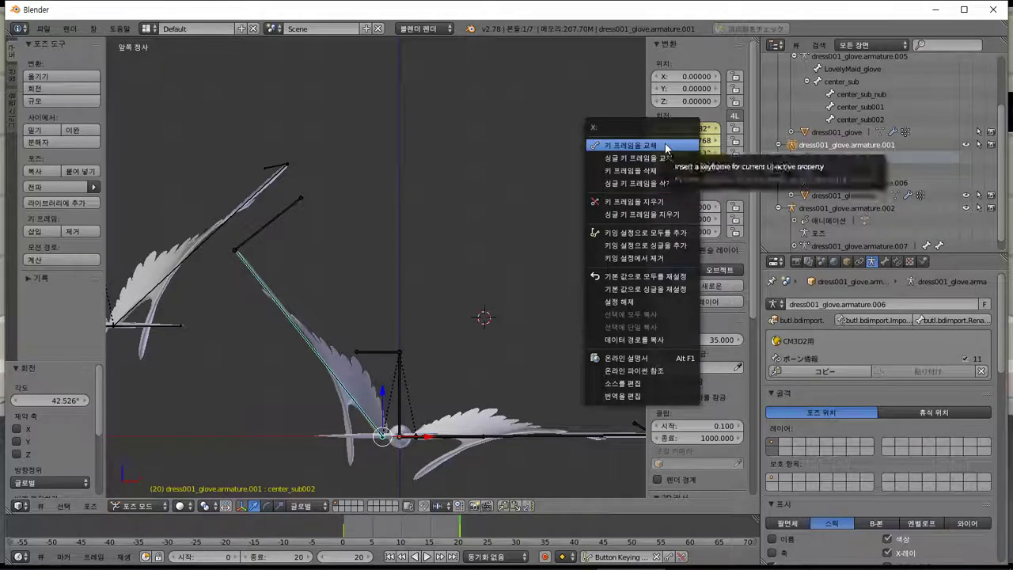
click(666, 146)
At frame 10, set center_sub002's W rotation to -8.82° and insert a rotation keyframe.
click(402, 535)
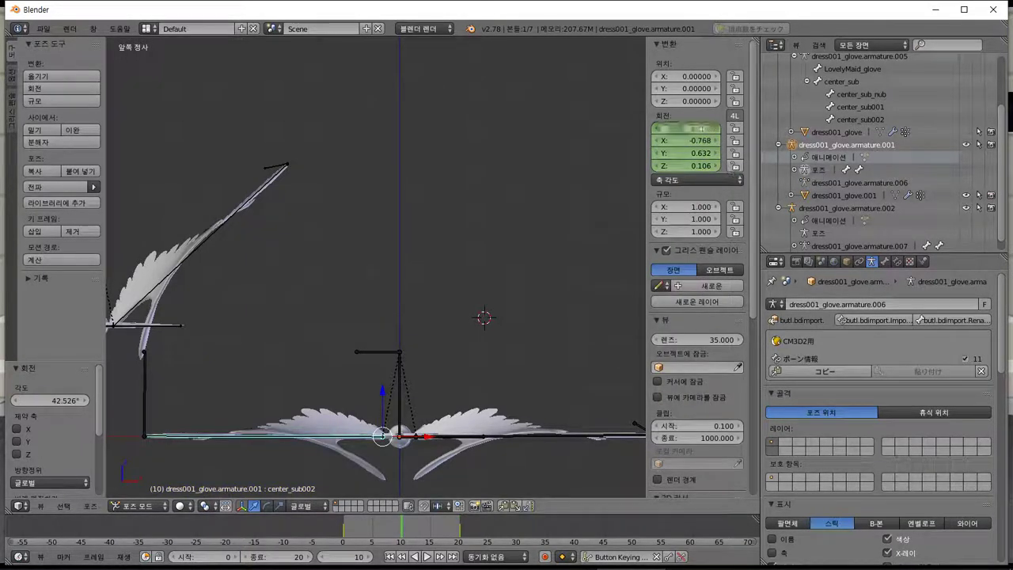
mouse_move(701, 128)
mouse_down()
mouse_move(712, 128)
mouse_move(655, 128)
mouse_move(701, 128)
mouse_up()
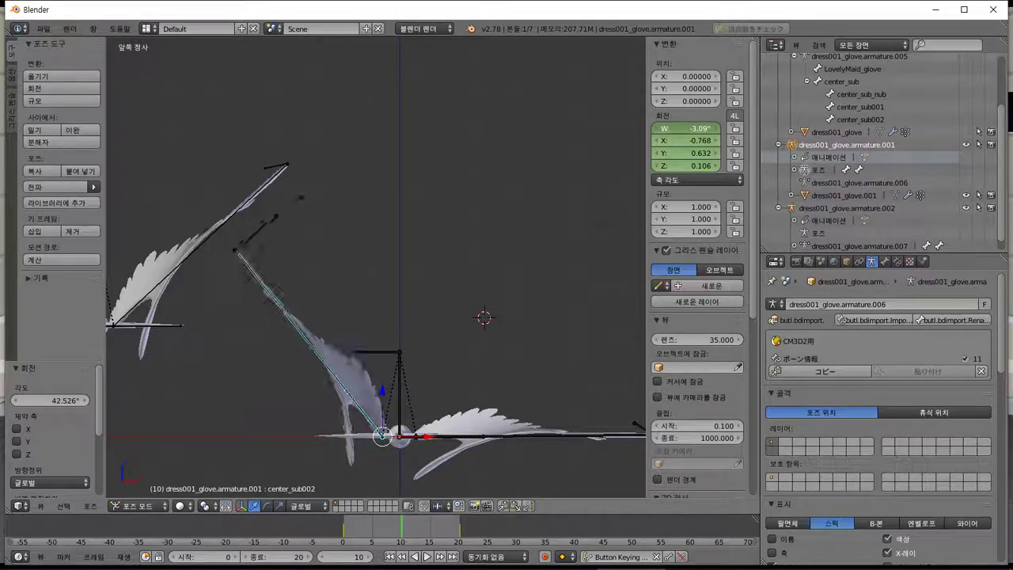
right_click(694, 133)
click(688, 102)
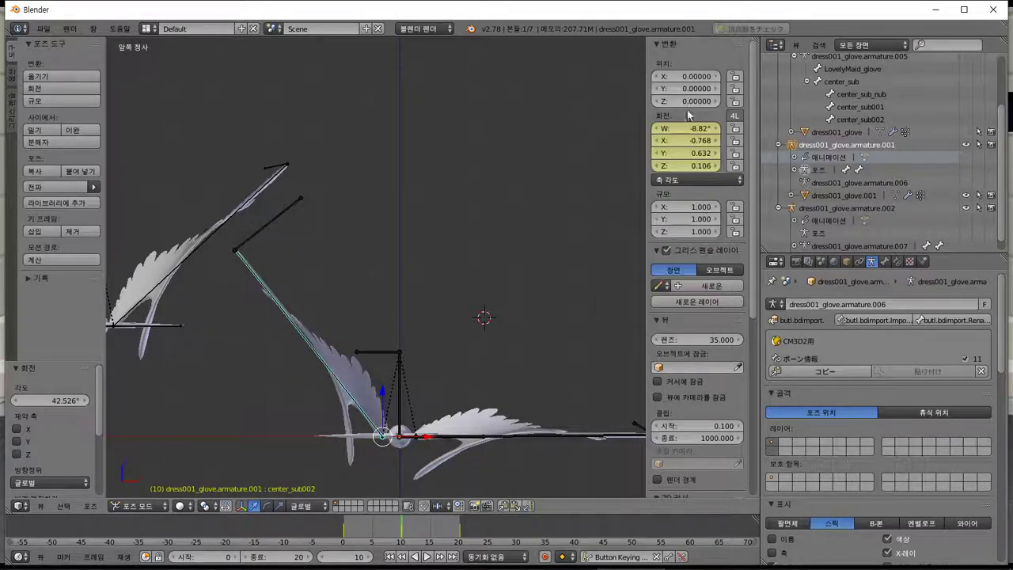
At frame 10, set center_sub001's W rotation to -9.041° and insert a rotation keyframe.
right_click(507, 437)
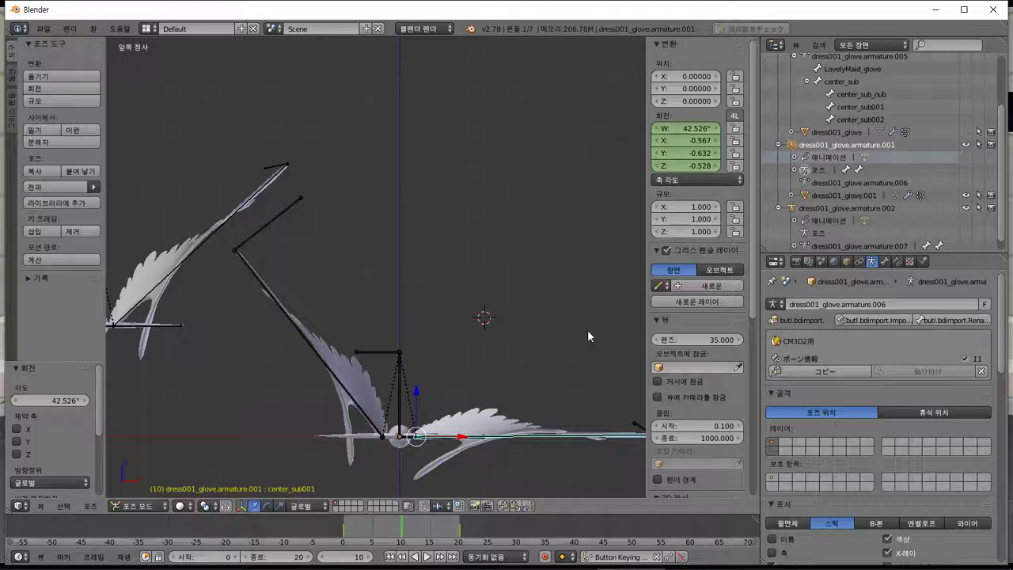
drag(693, 128, 690, 141)
right_click(690, 141)
click(690, 141)
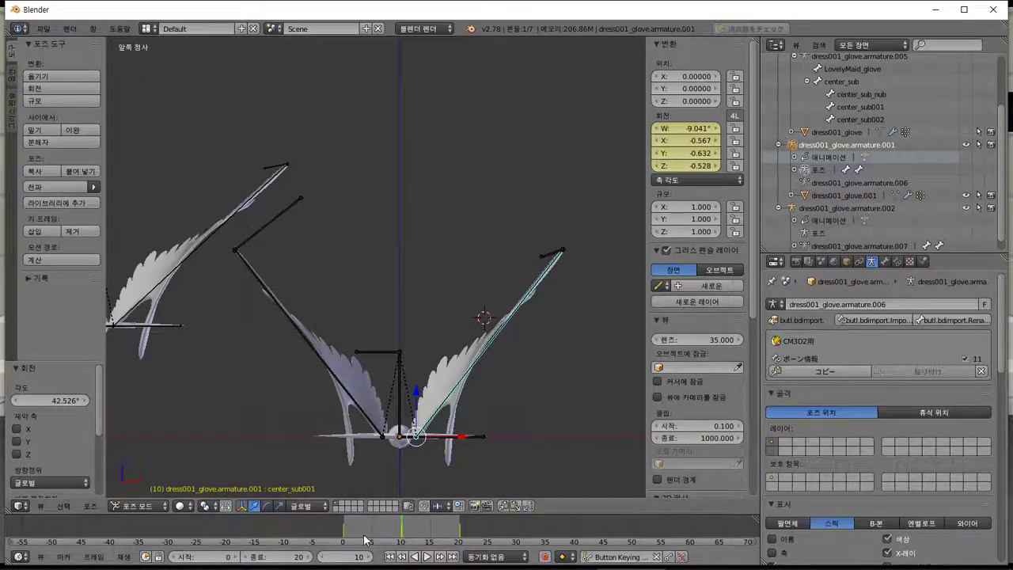
Play back the new wing flapping and examine it from an oblique angle.
key(alt+a)
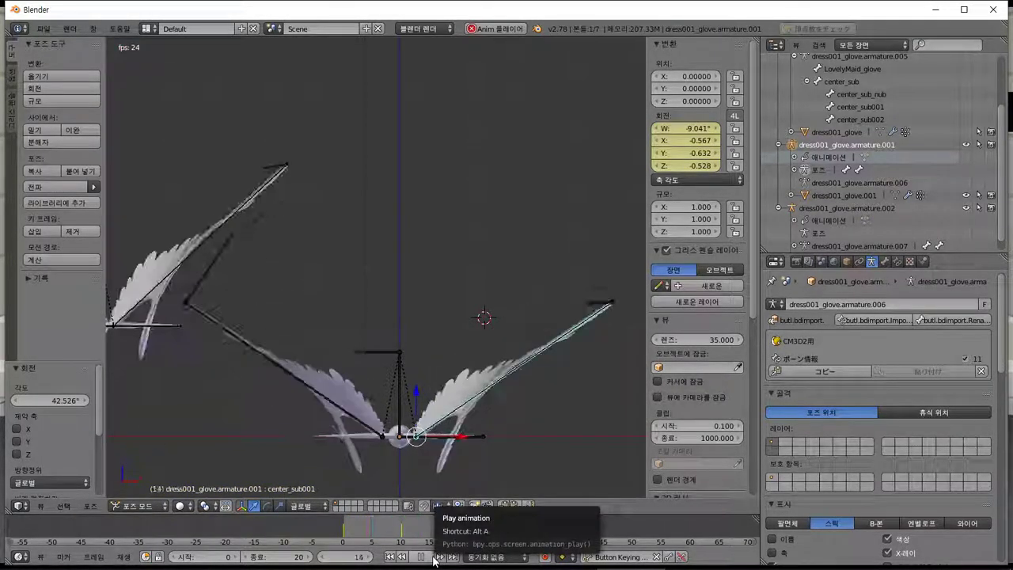
middle_drag(411, 467, 203, 363)
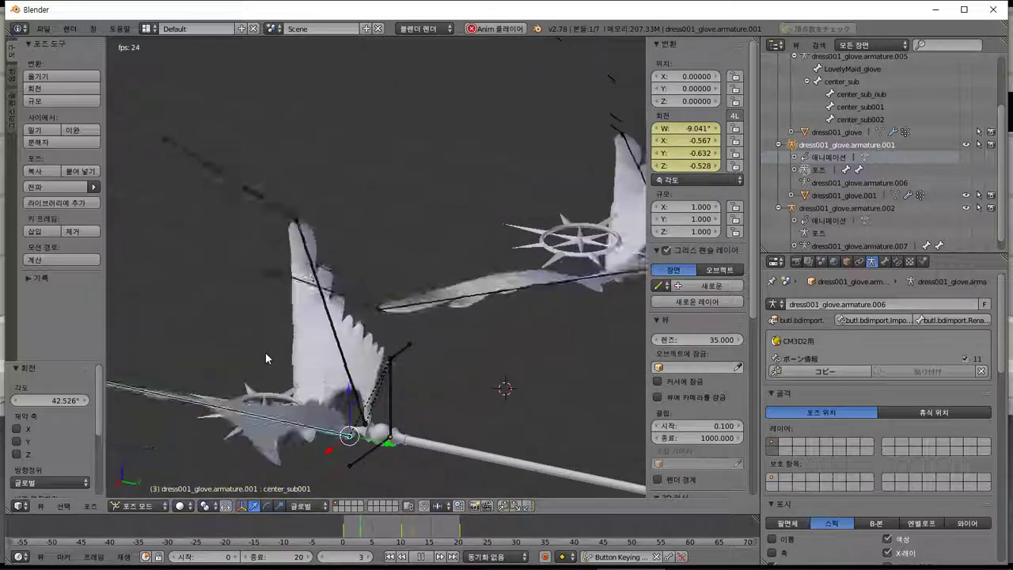
Select all bones of the armature and export the animation as a CM3D2 motion, overwriting Sakura_CC_tsue.anm.
key(a)
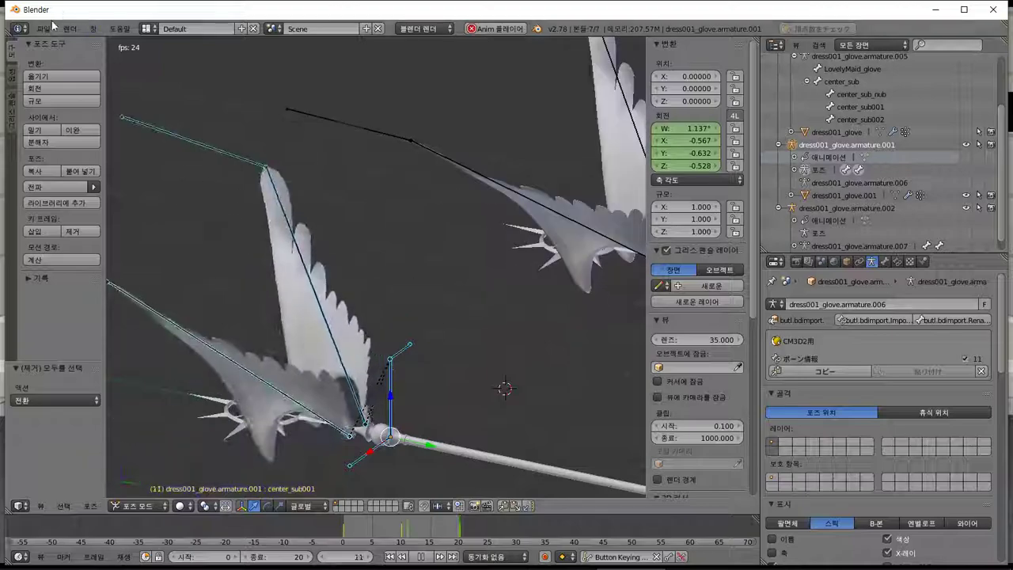
click(49, 28)
mouse_move(79, 269)
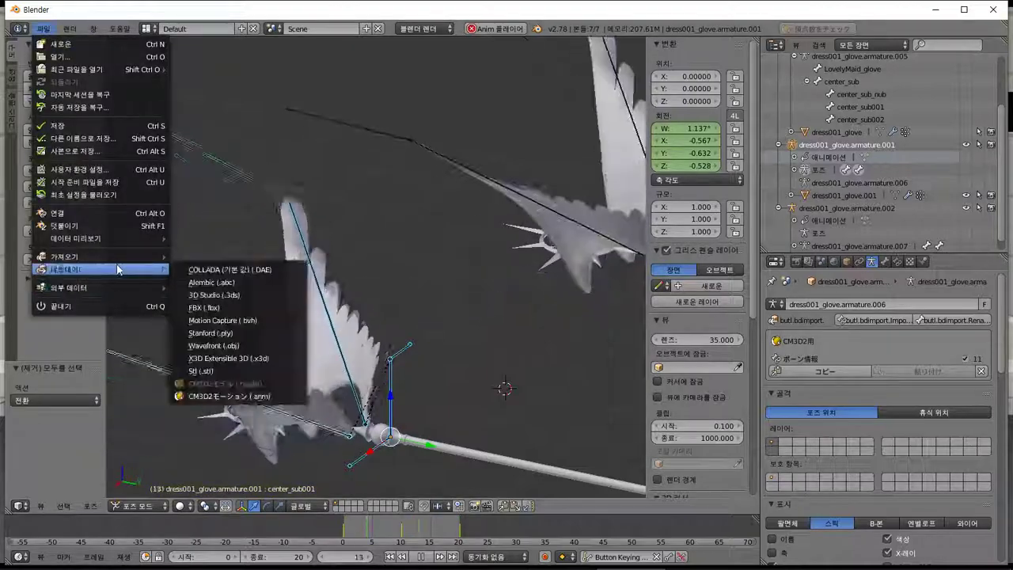
click(241, 394)
click(222, 108)
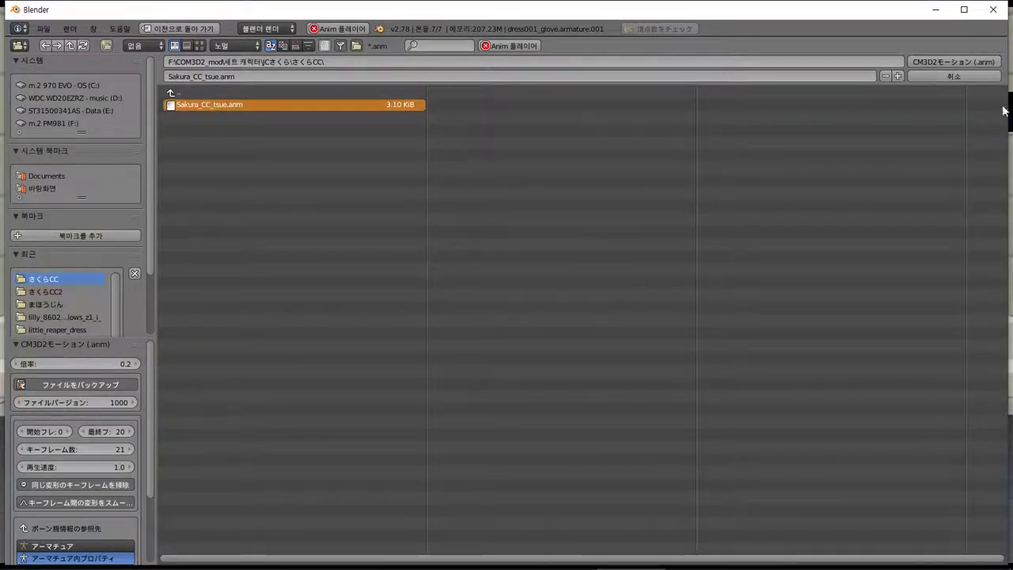
click(950, 60)
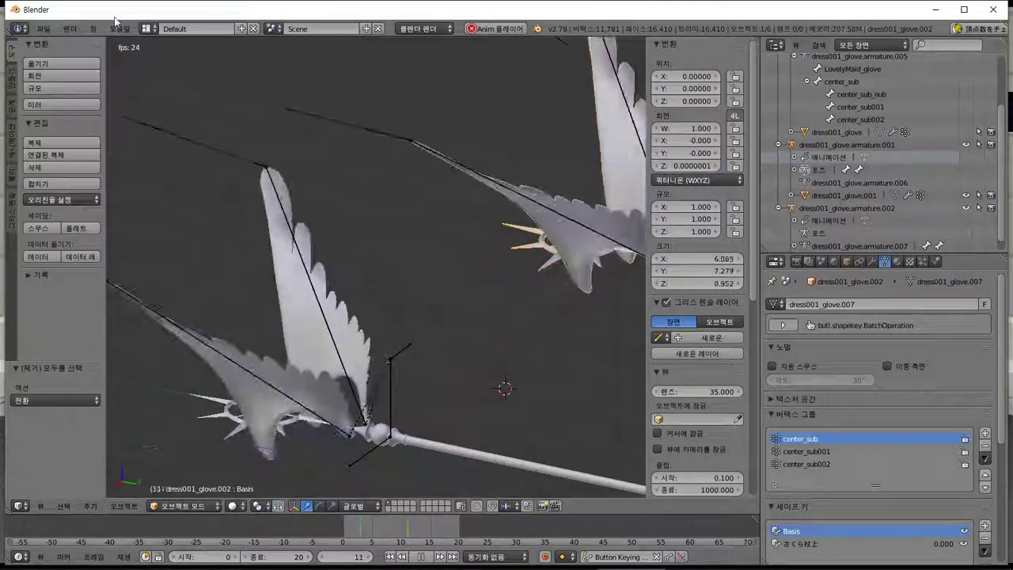
Stop playback, import the exported Sakura_CC_tsue.anm motion onto dress001_glove.armature.002 and play it back.
click(43, 29)
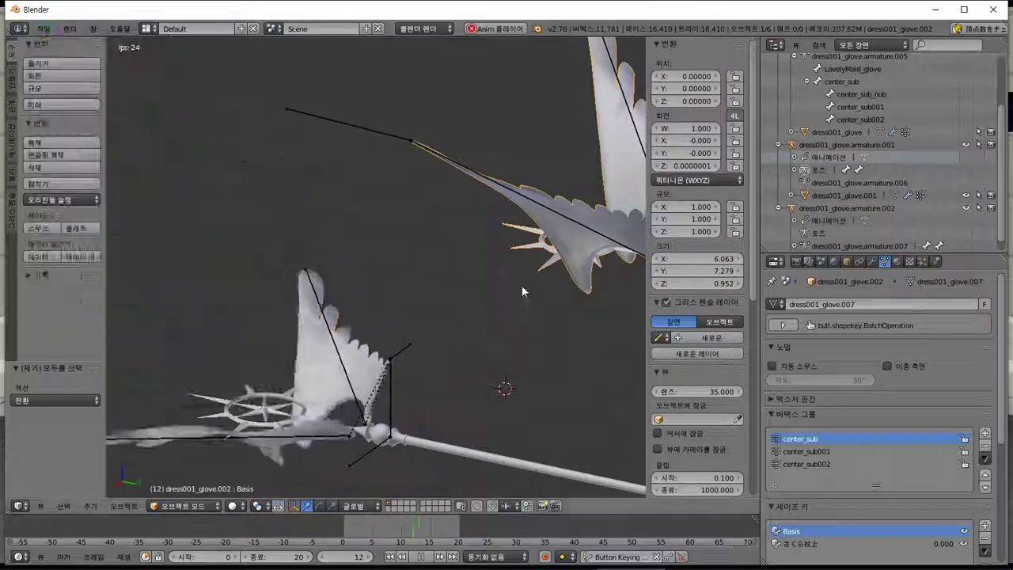
key(alt+a)
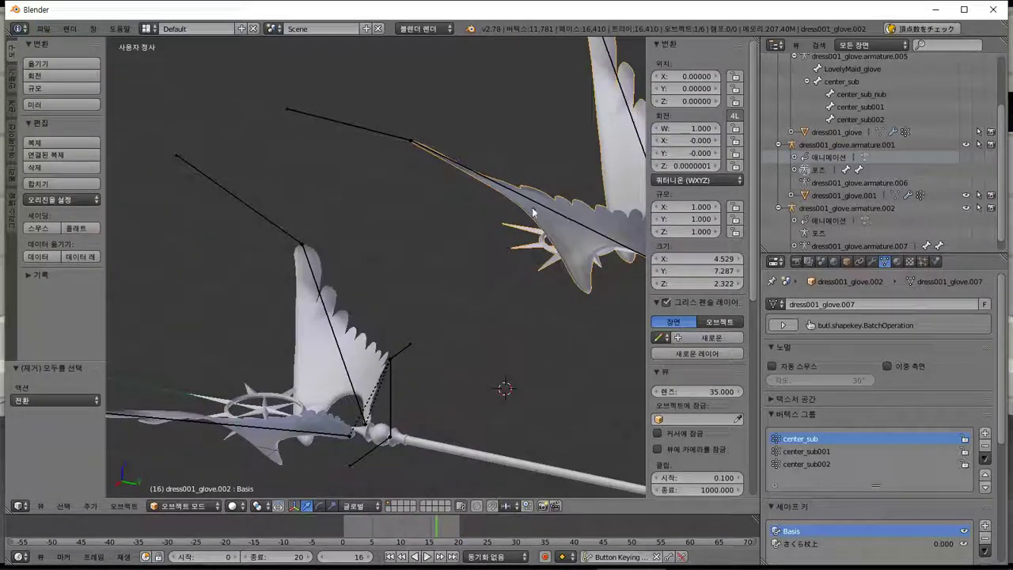
right_click(388, 141)
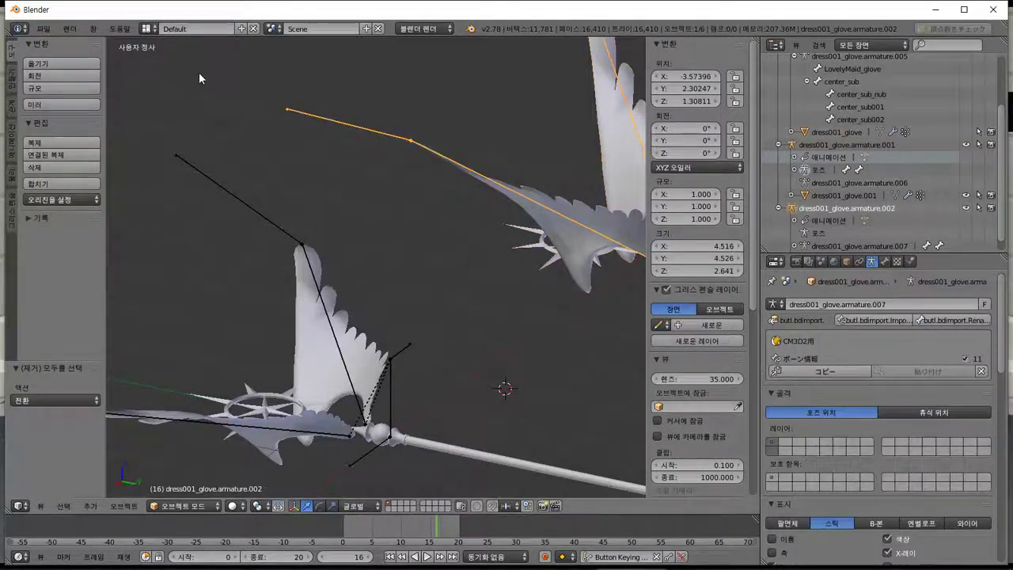
click(43, 28)
mouse_move(80, 256)
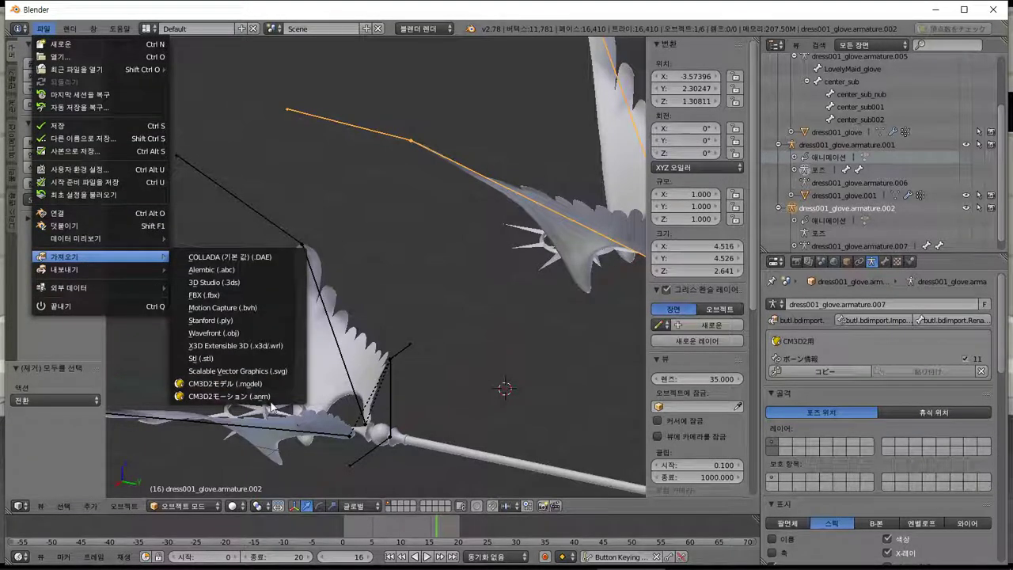
click(267, 396)
double_click(236, 99)
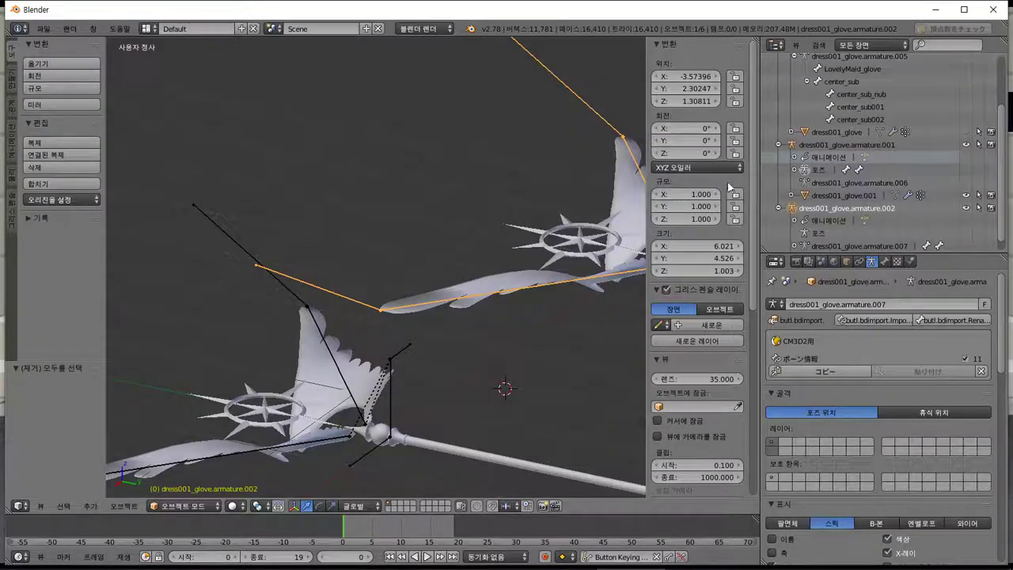
click(426, 556)
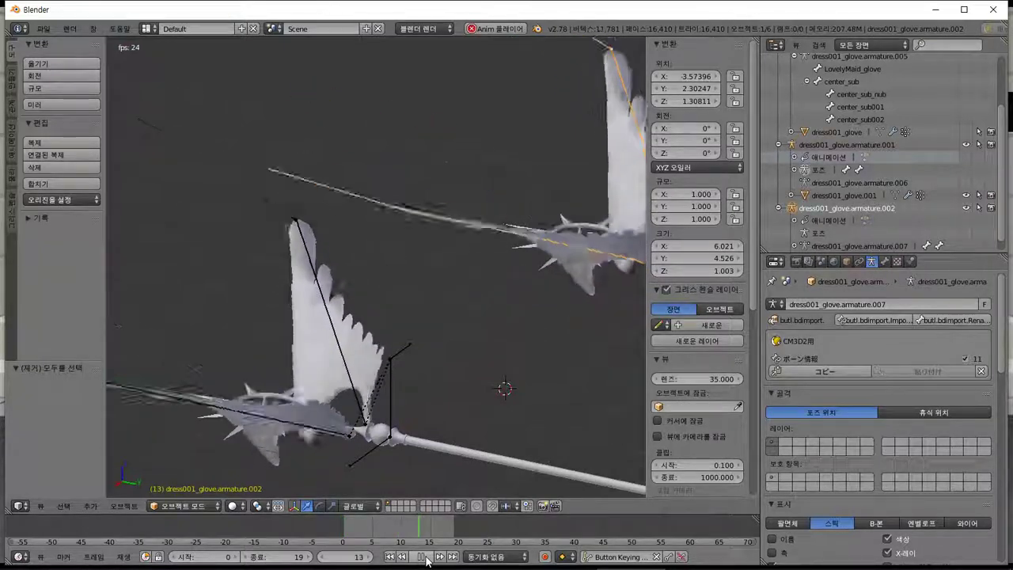
Switch to the game and look further through the character selection list, returning to Blender.
key(alt+Tab)
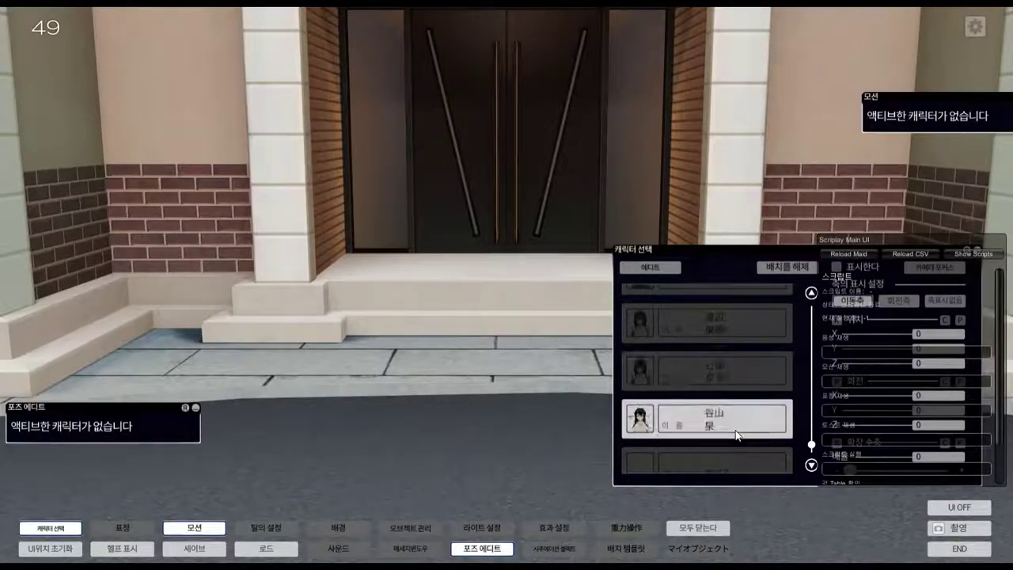
scroll(732, 396, down, 2)
scroll(730, 396, up, 4)
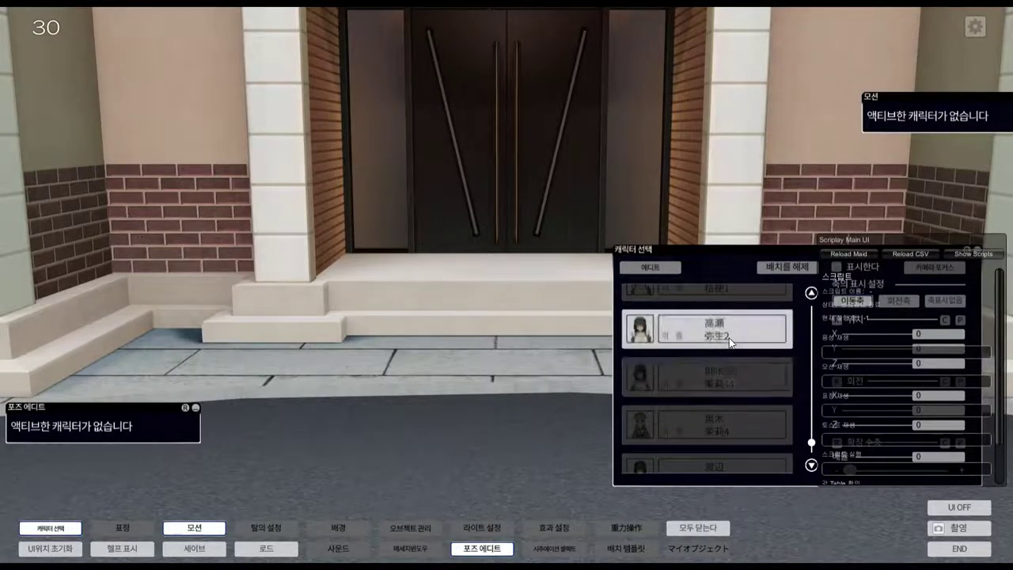
scroll(729, 380, up, 1)
scroll(728, 380, up, 2)
key(alt+Tab)
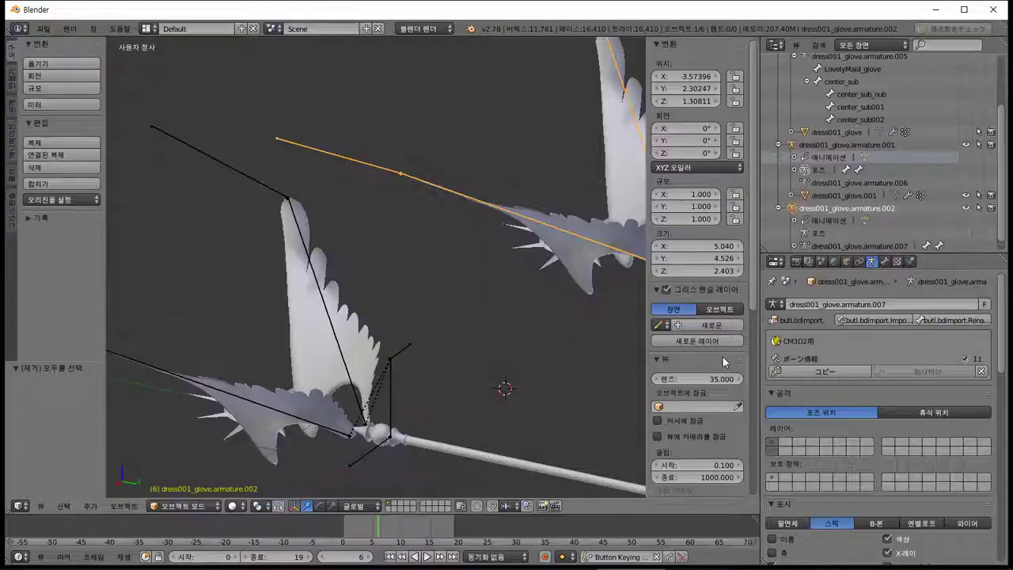
Switch to the CUSTOM ORDER MAID 3D 2 game and bring up the PropMyItem panel for the placed maid.
key(alt+Tab)
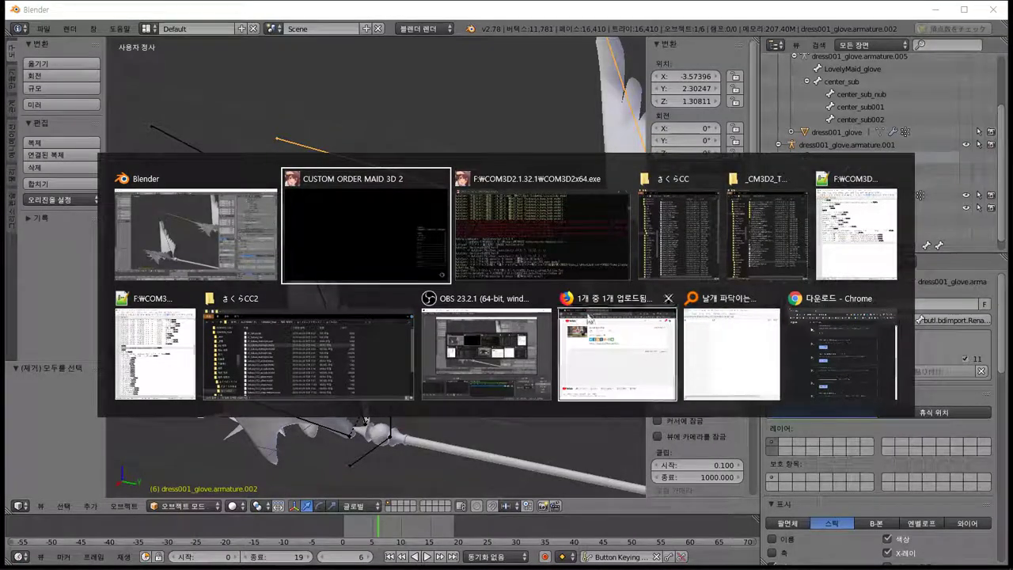
key(alt+Tab)
key(alt+Tab)
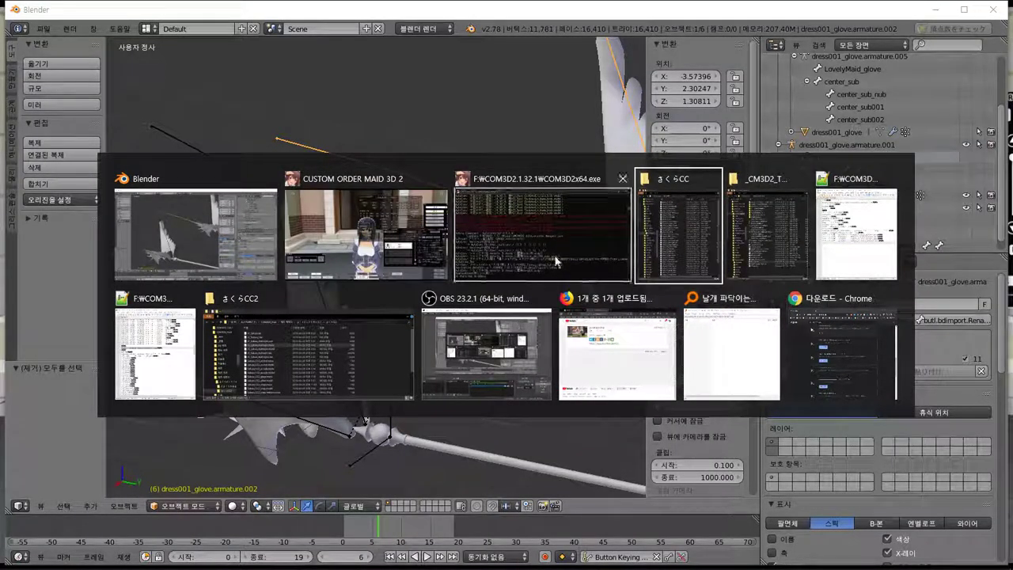
click(365, 255)
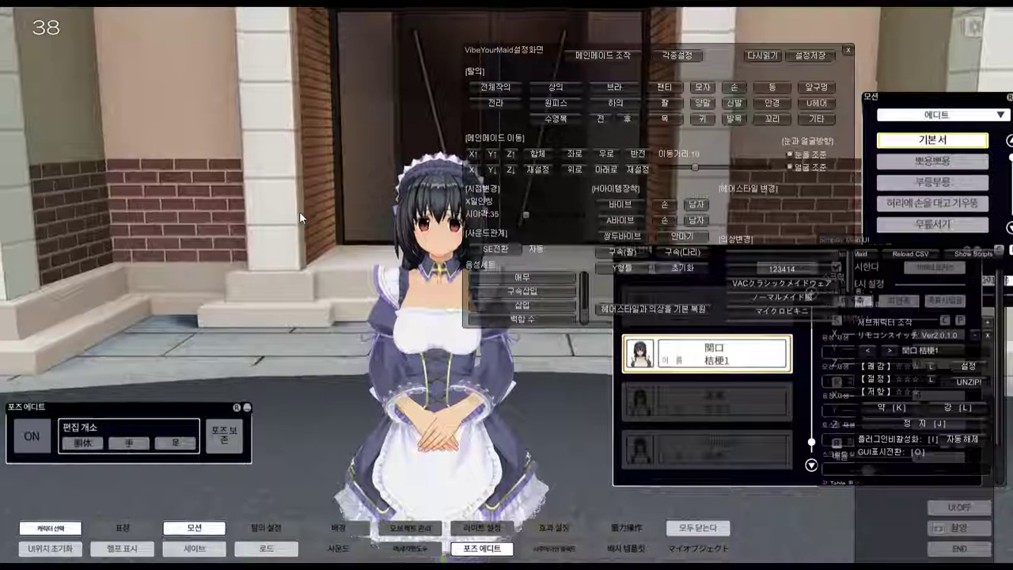
key(i)
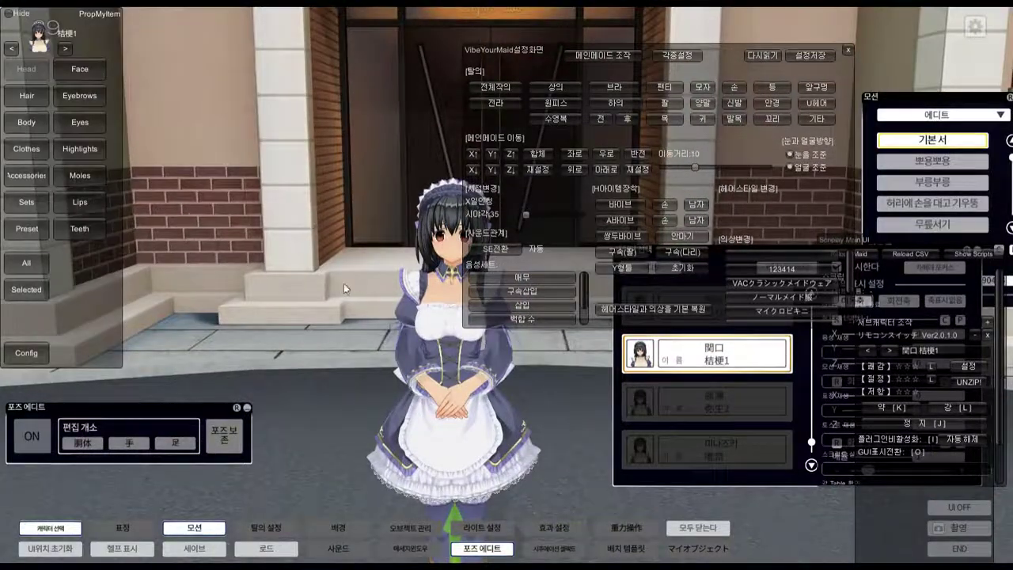
Switch to Notepad++ and drop the no longer existing Sakura_CC_tsue.menu.txt from the editor without keeping it.
key(alt+Tab)
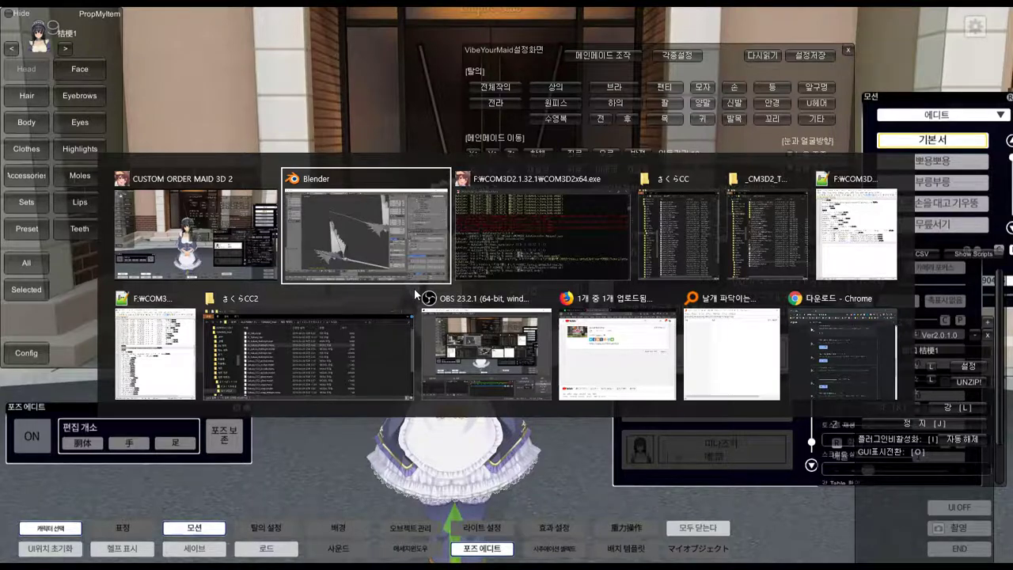
key(alt+Tab)
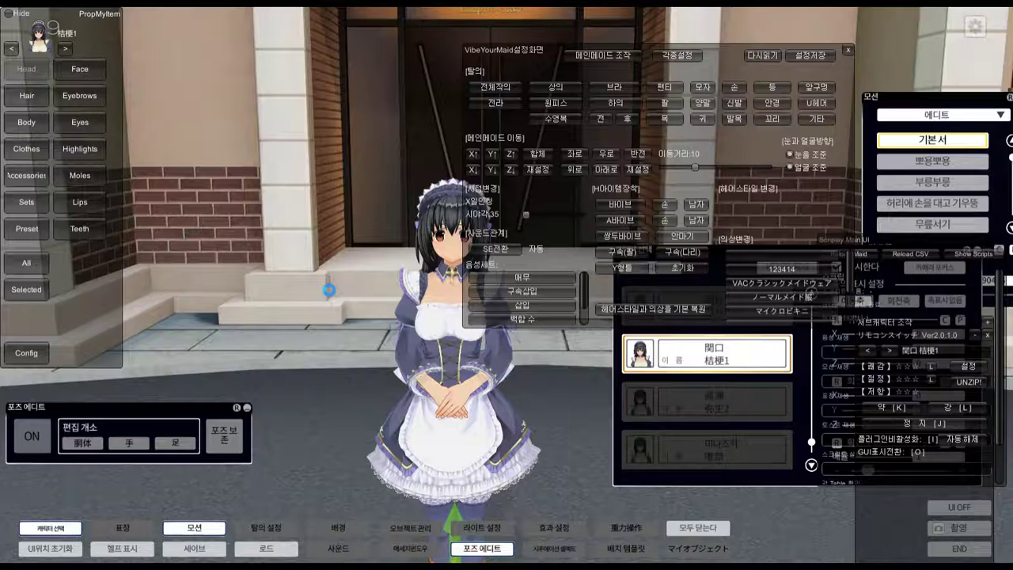
key(alt+Tab)
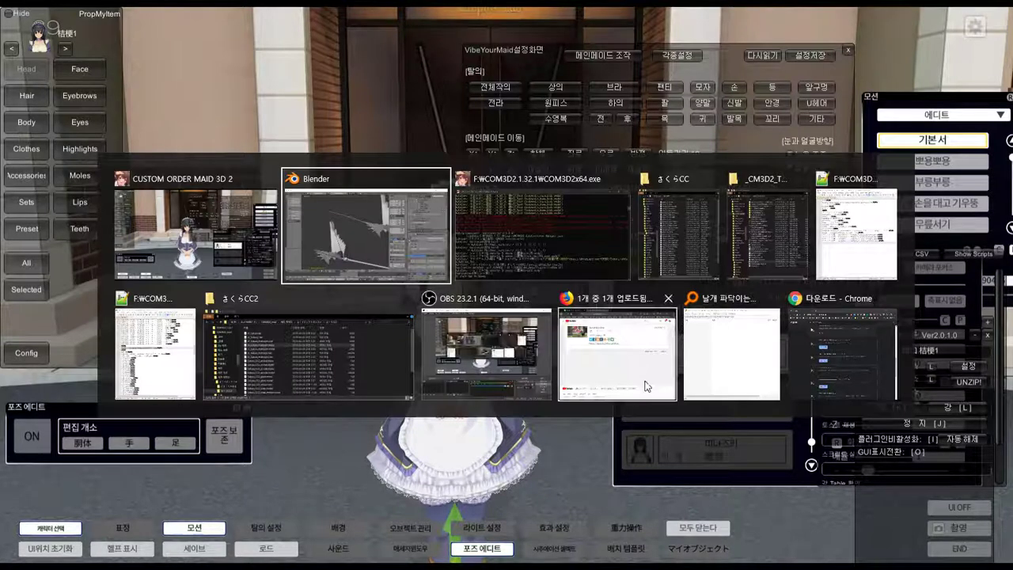
key(alt+Tab)
key(alt+Tab)
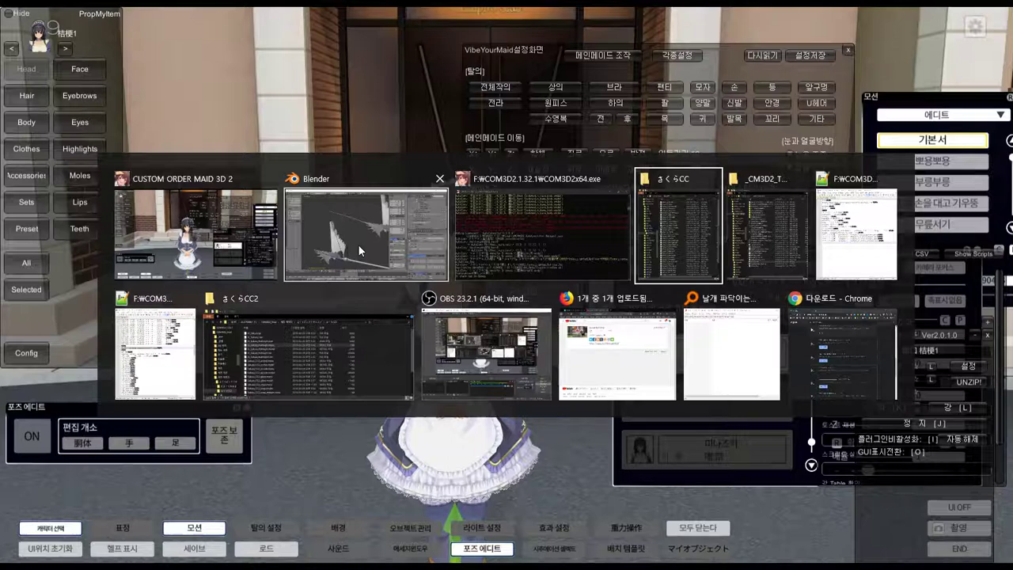
key(alt+Tab)
key(alt+Tab)
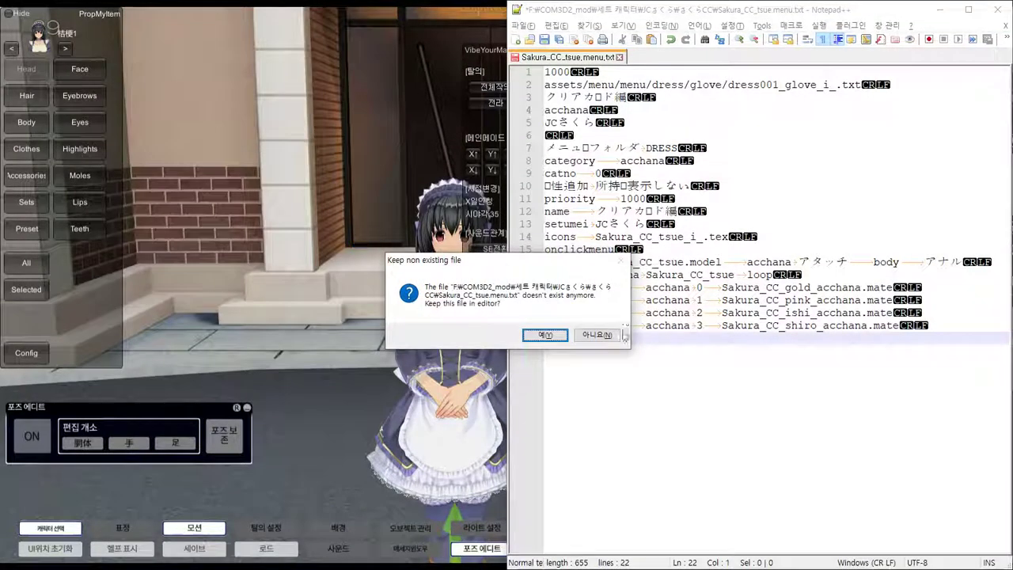
click(597, 335)
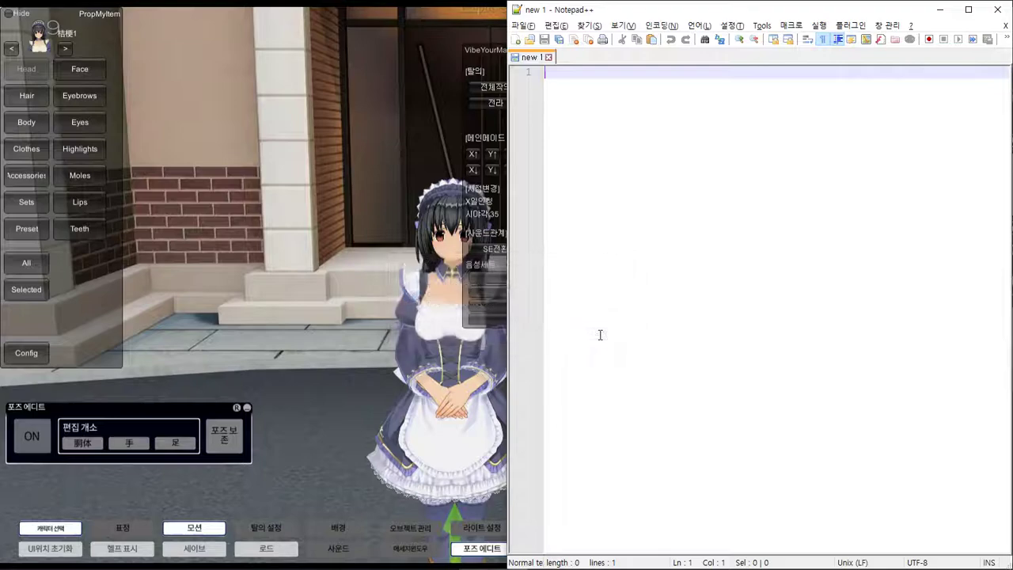
Switch to the さくらCC folder window and select Sakura_CC_tsue.anm.bak to check the exported motion files.
key(alt+Tab)
key(alt+Tab)
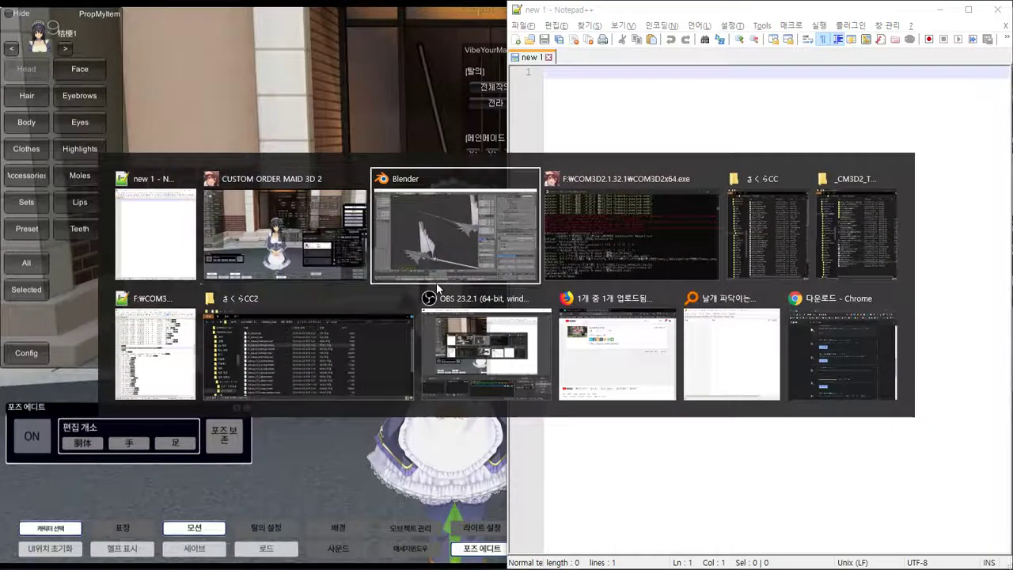
key(alt+Tab)
key(alt+Tab)
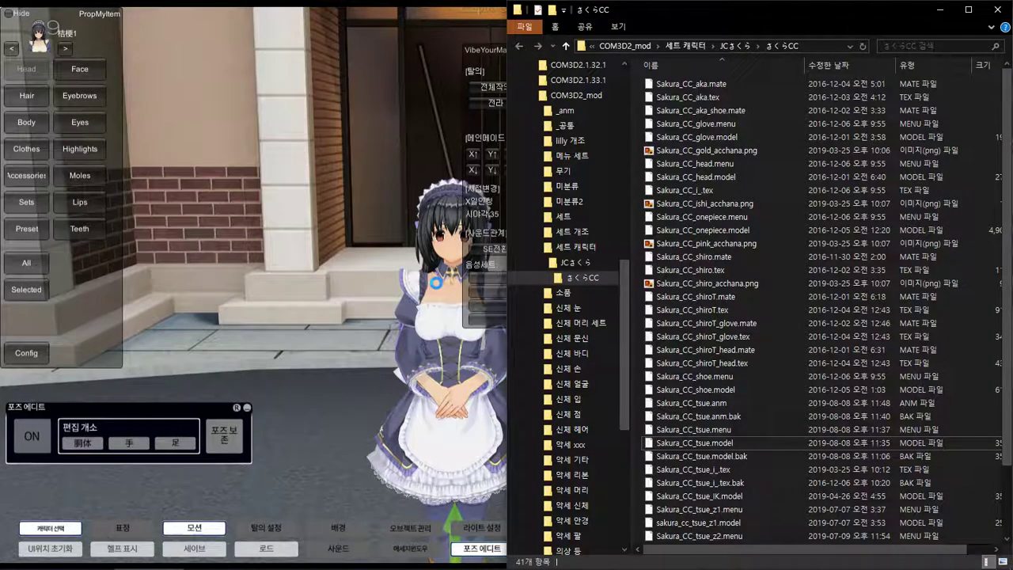
click(735, 417)
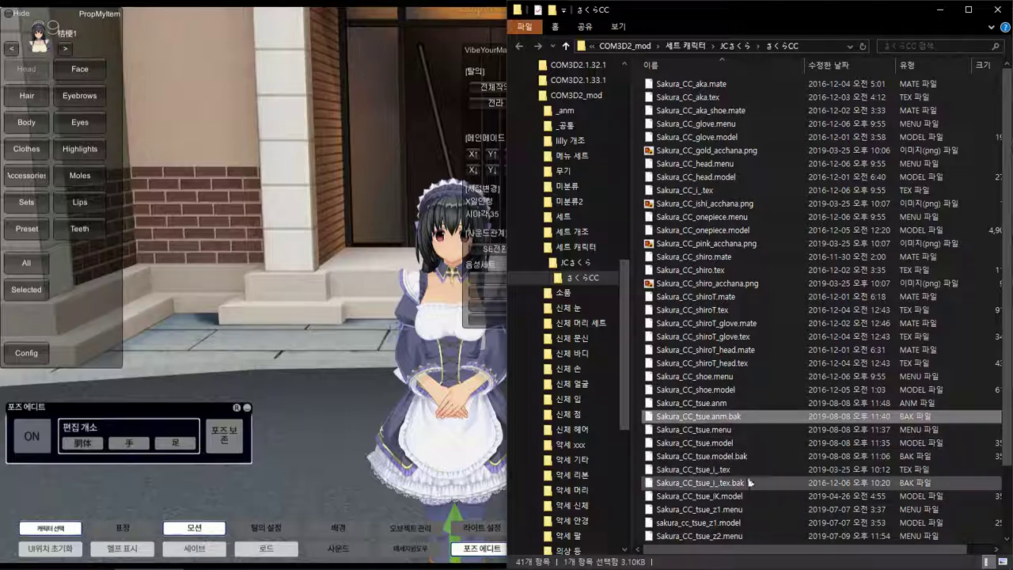
Bring up the OBS recording window and move it slightly aside to check the recording.
mouse_move(404, 568)
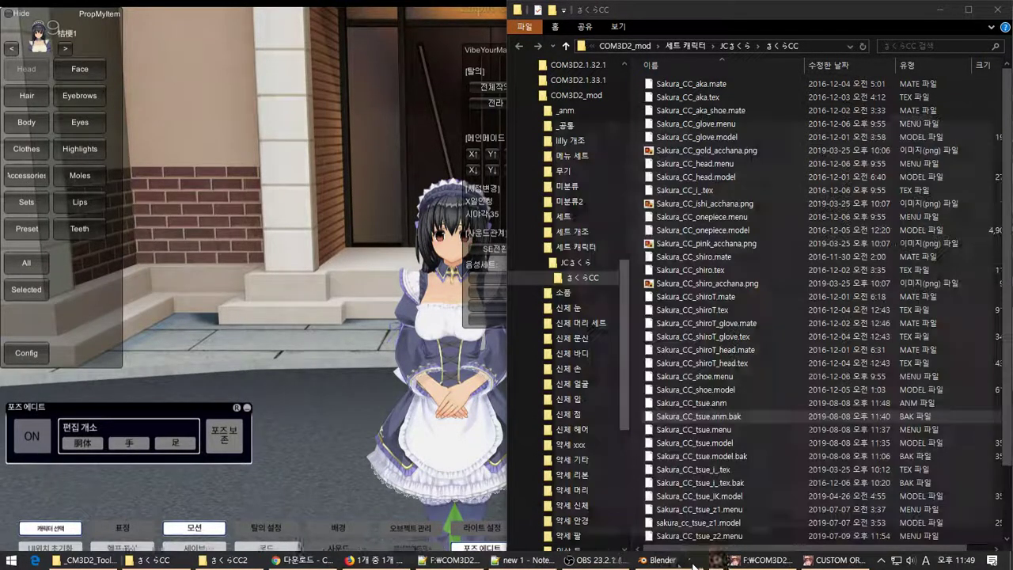
mouse_move(687, 564)
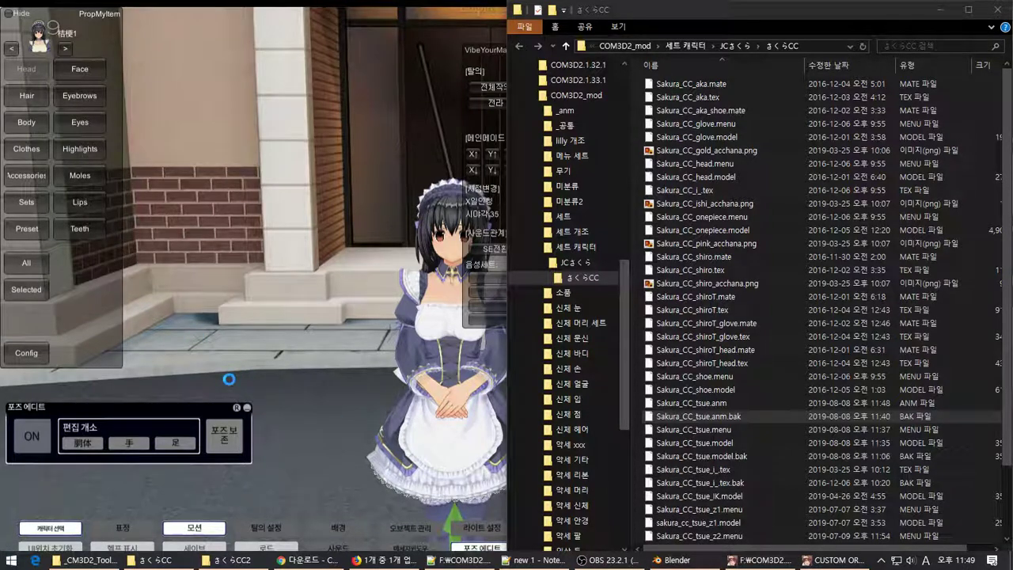
click(607, 559)
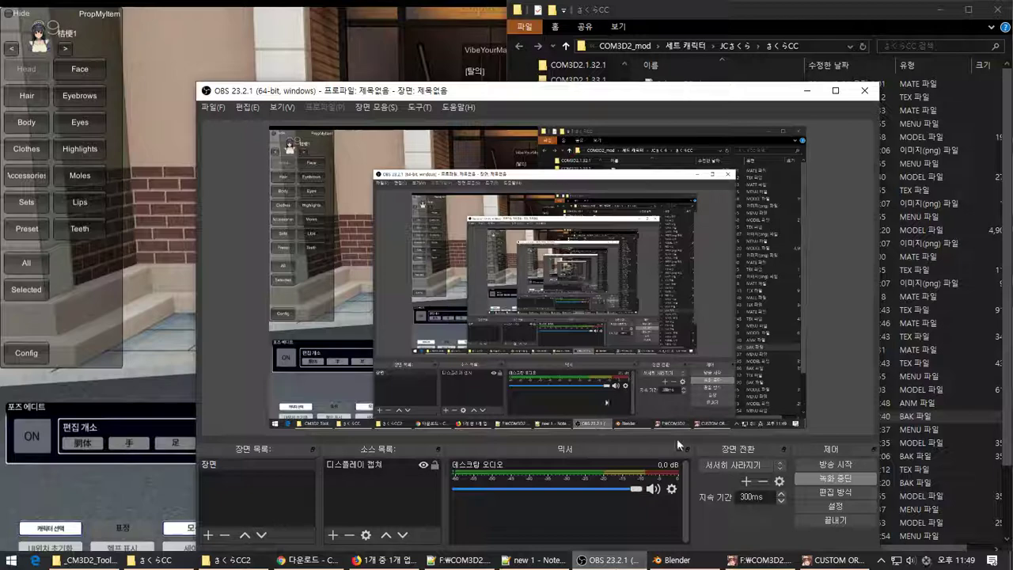
drag(679, 94, 738, 73)
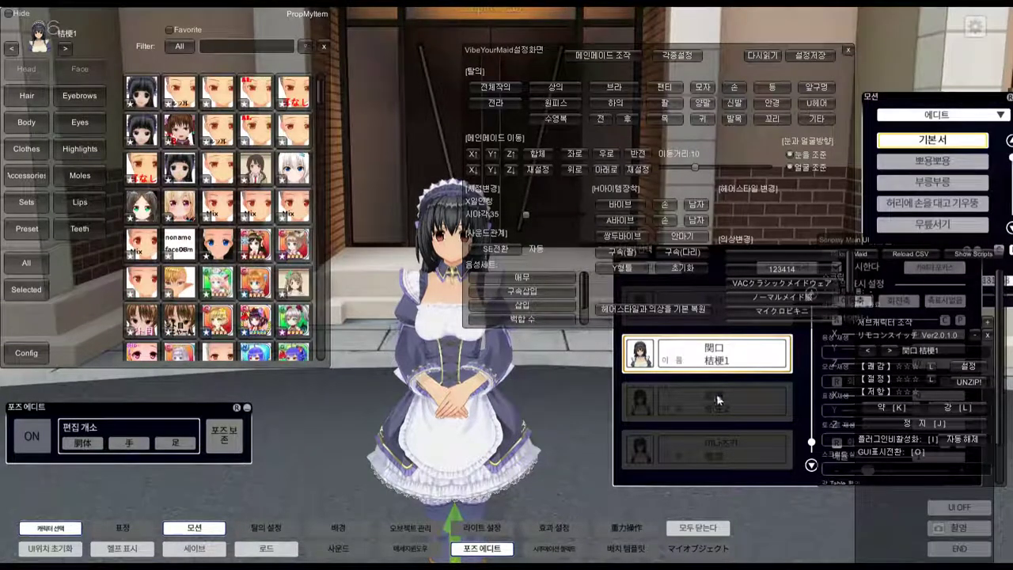
Place the two maids listed below the current one in the game scene and reselect the first maid.
click(717, 393)
key(alt+Tab)
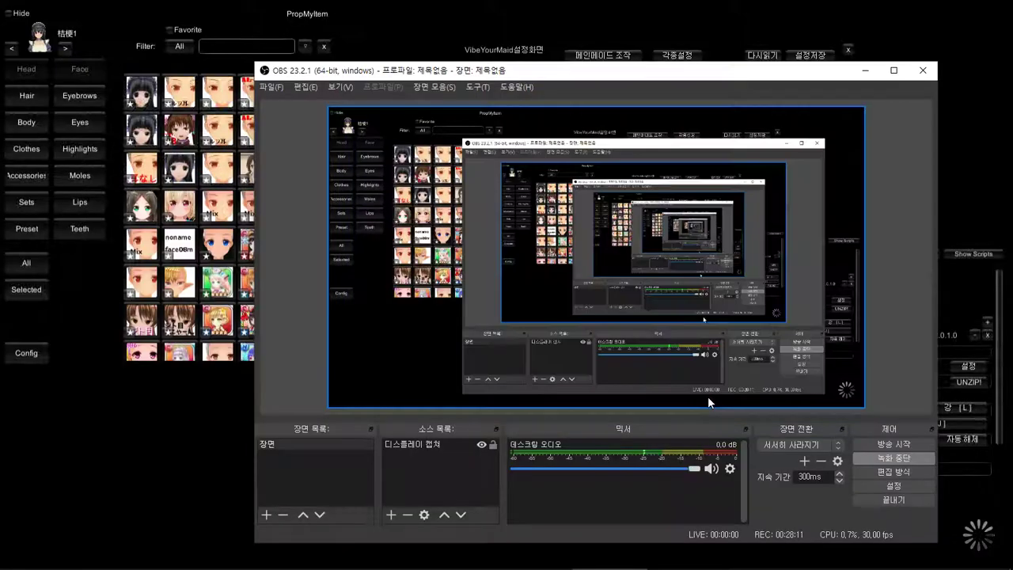
key(alt+Tab)
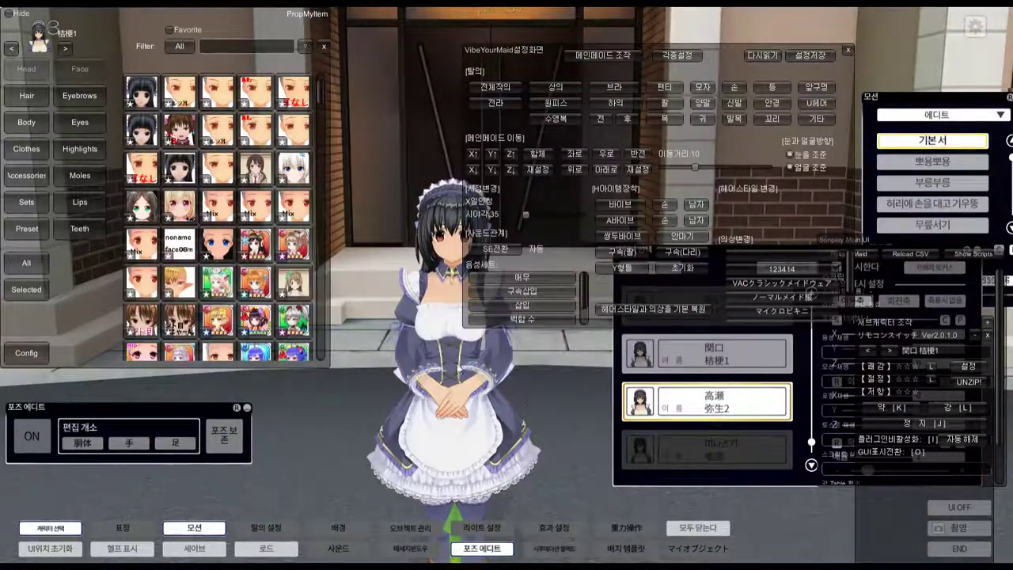
right_drag(459, 369, 435, 366)
click(695, 453)
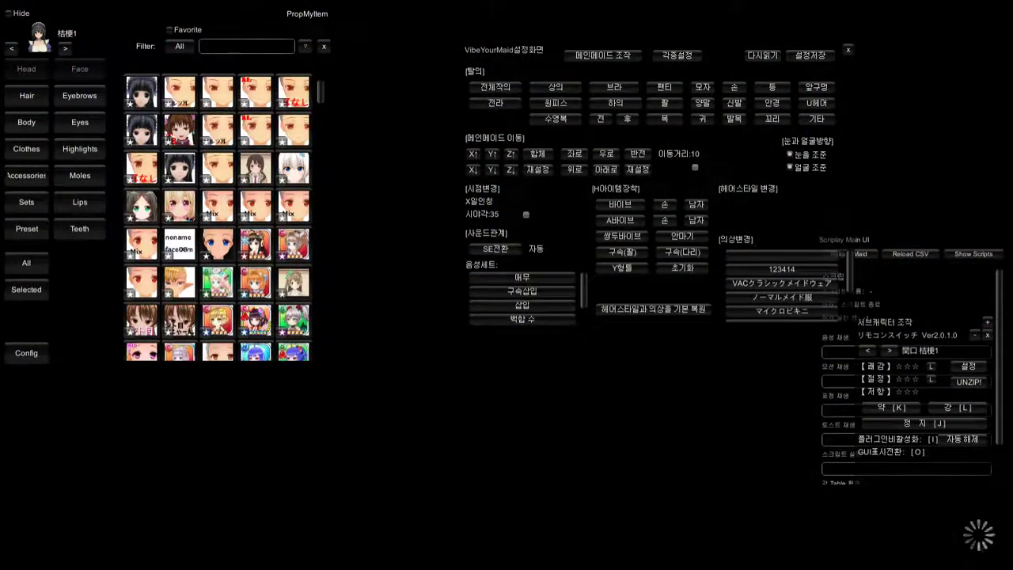
key(alt+Tab)
key(alt+Tab)
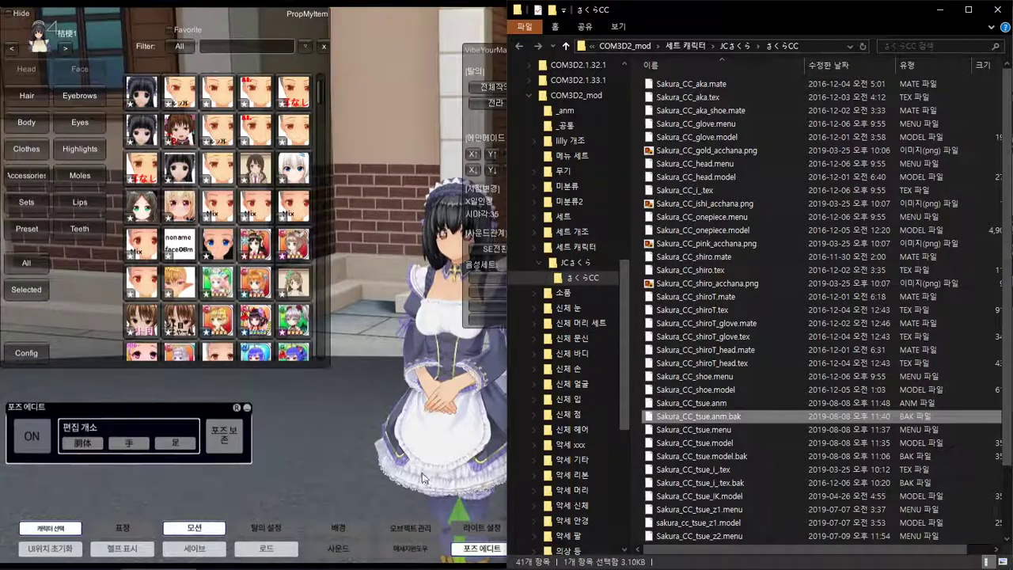
click(418, 473)
mouse_move(418, 473)
right_down()
mouse_move(566, 459)
mouse_move(408, 461)
right_up()
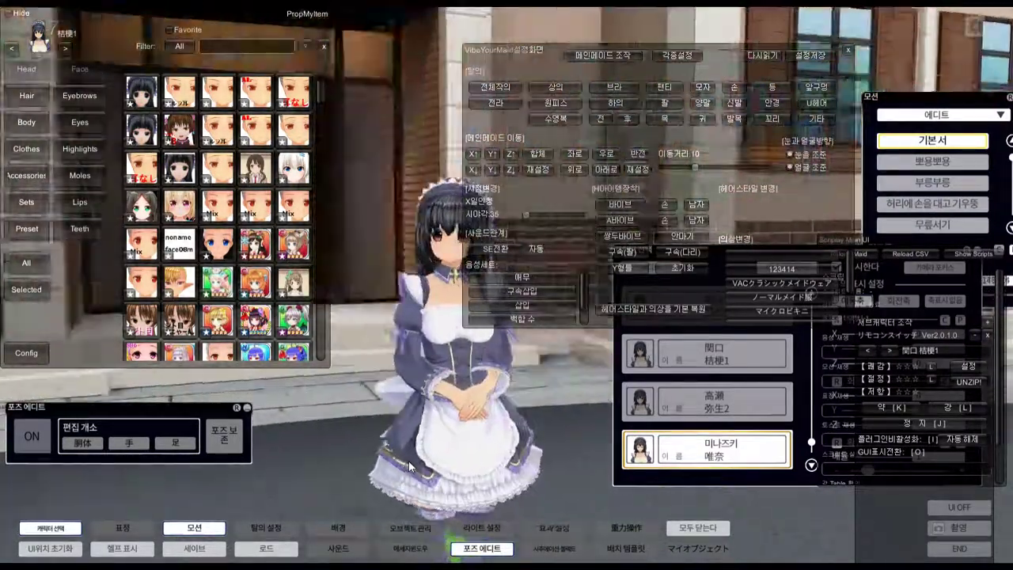
click(722, 353)
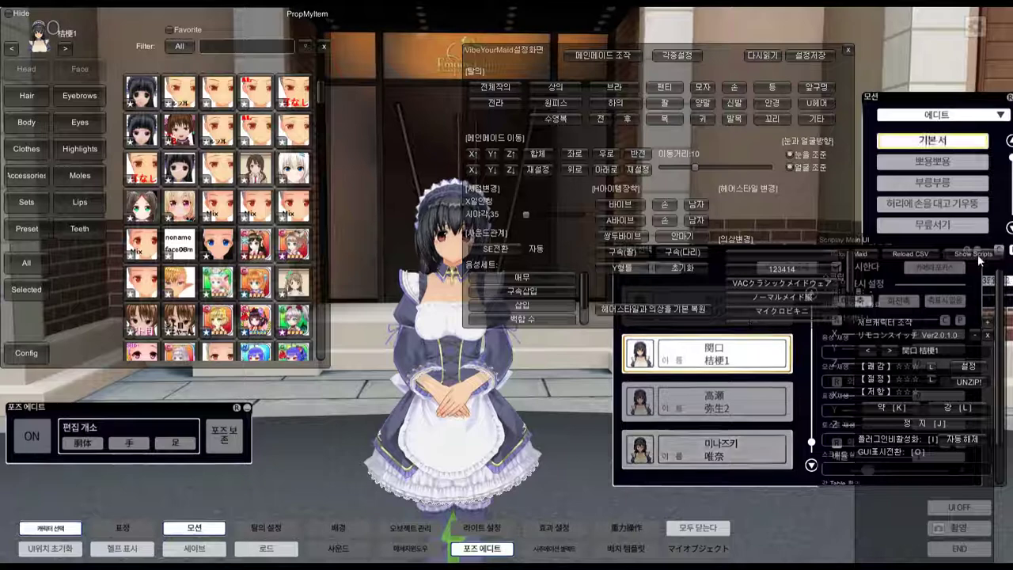
Close the VibeYourMaid windows and remove the two additionally placed maids from the scene.
click(987, 334)
click(801, 268)
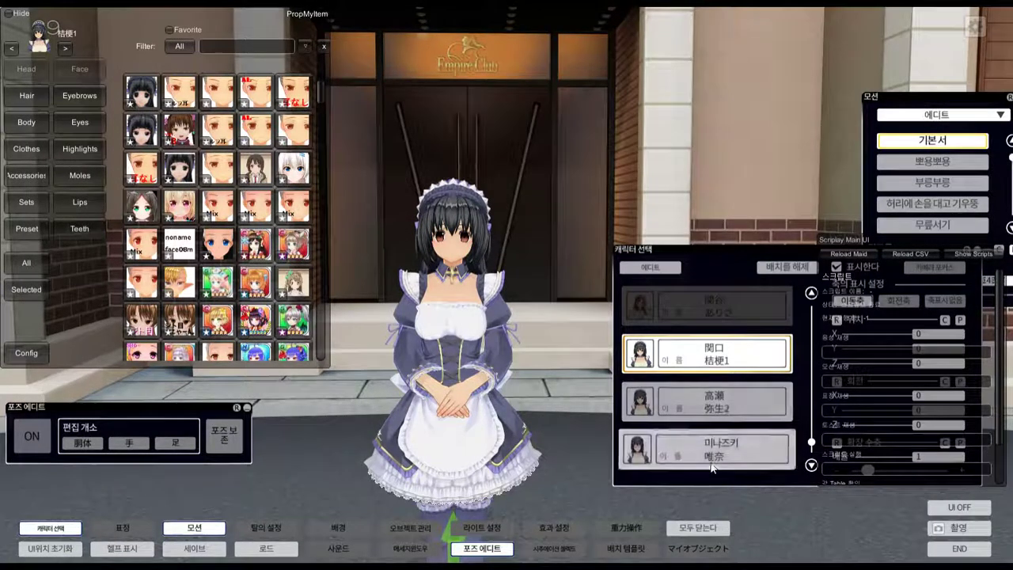
click(779, 272)
click(743, 401)
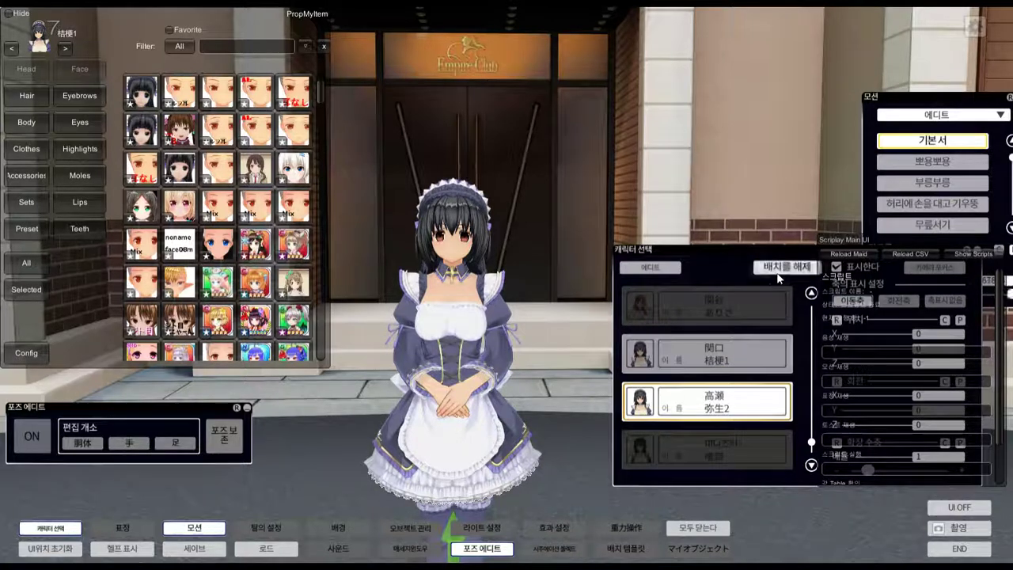
click(780, 272)
Apply the Clothes/Body preset with orange hair, a frilly red dress, white wings and a pink staff to the maid.
click(22, 230)
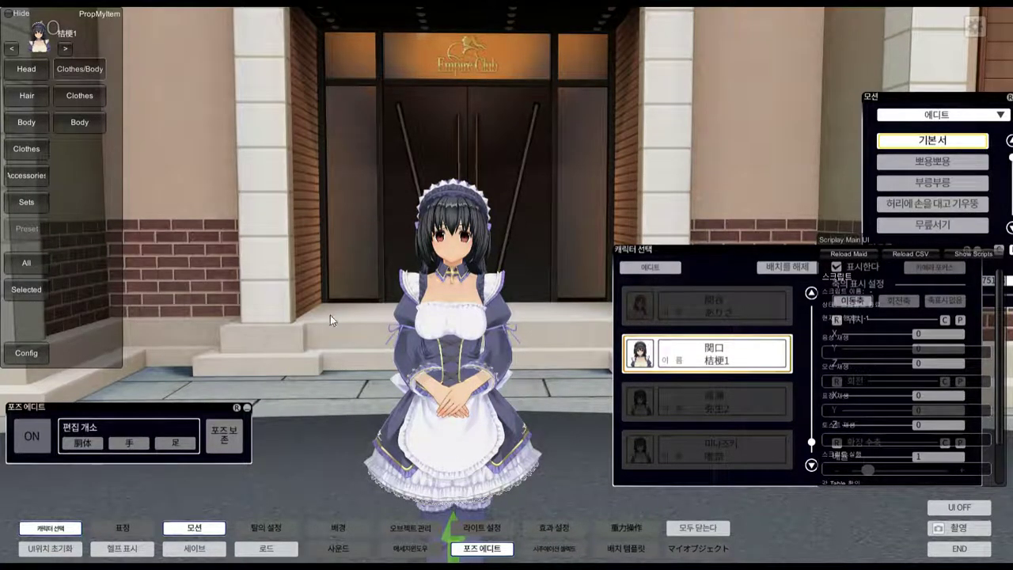
click(79, 69)
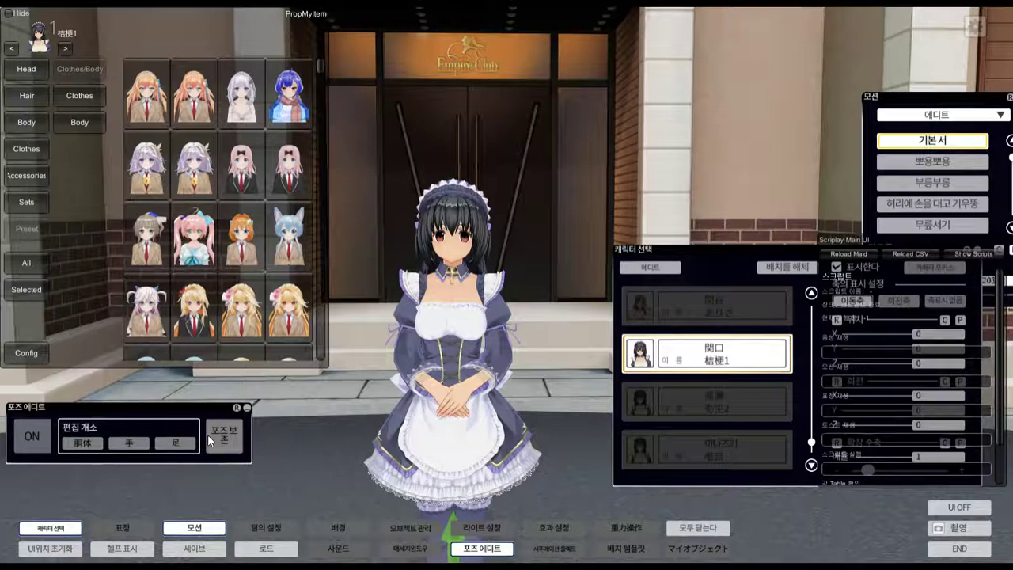
scroll(320, 316, down, 3)
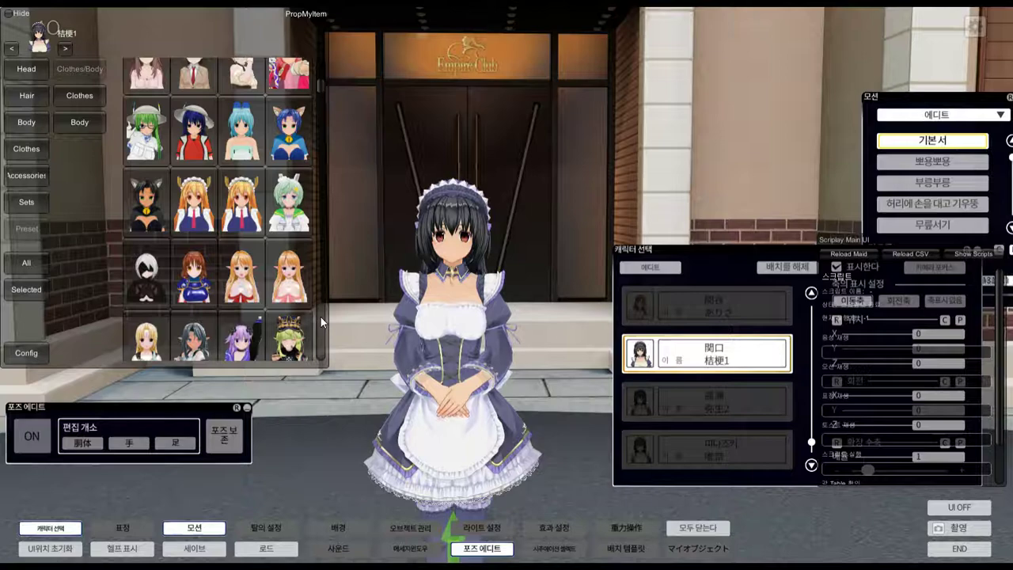
scroll(321, 316, down, 3)
scroll(321, 316, down, 3)
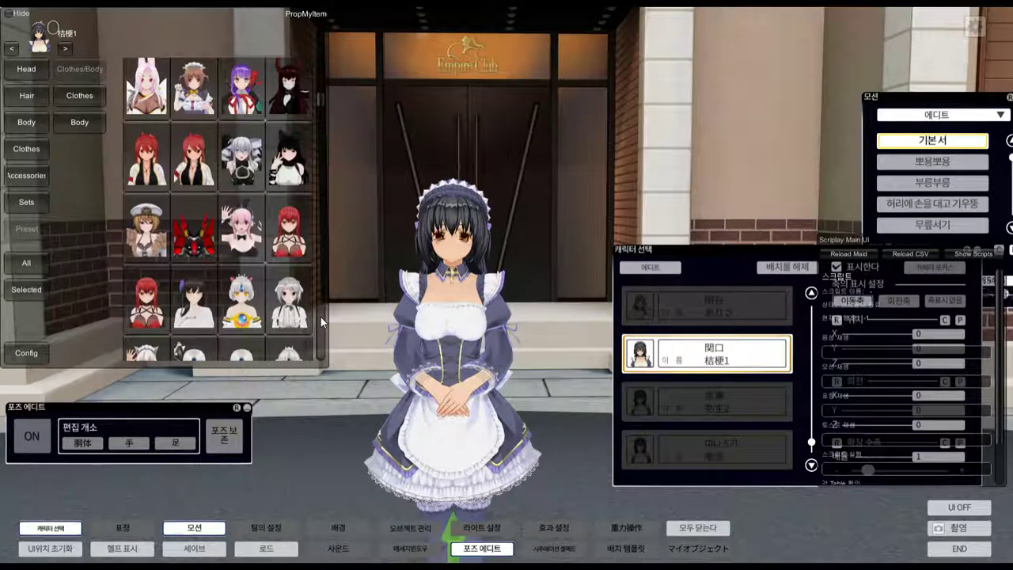
scroll(321, 317, down, 3)
scroll(320, 316, down, 3)
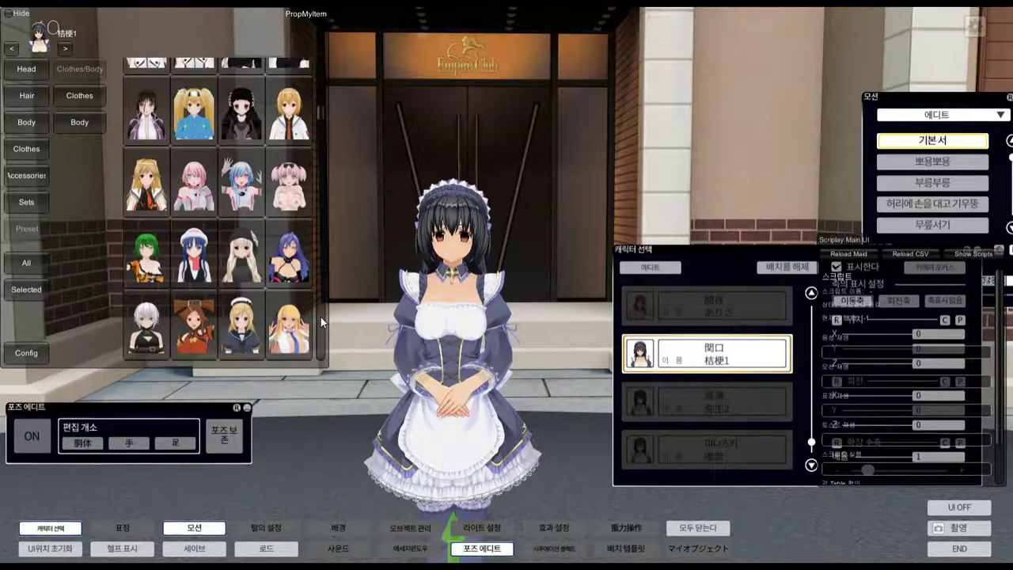
scroll(321, 316, down, 3)
scroll(321, 316, down, 3)
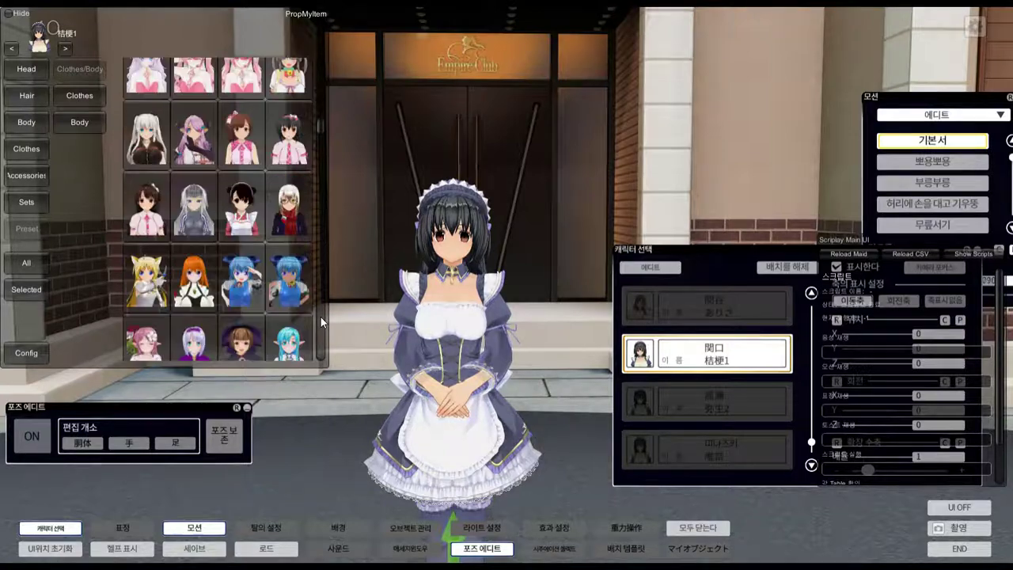
scroll(321, 317, down, 3)
scroll(321, 317, down, 3)
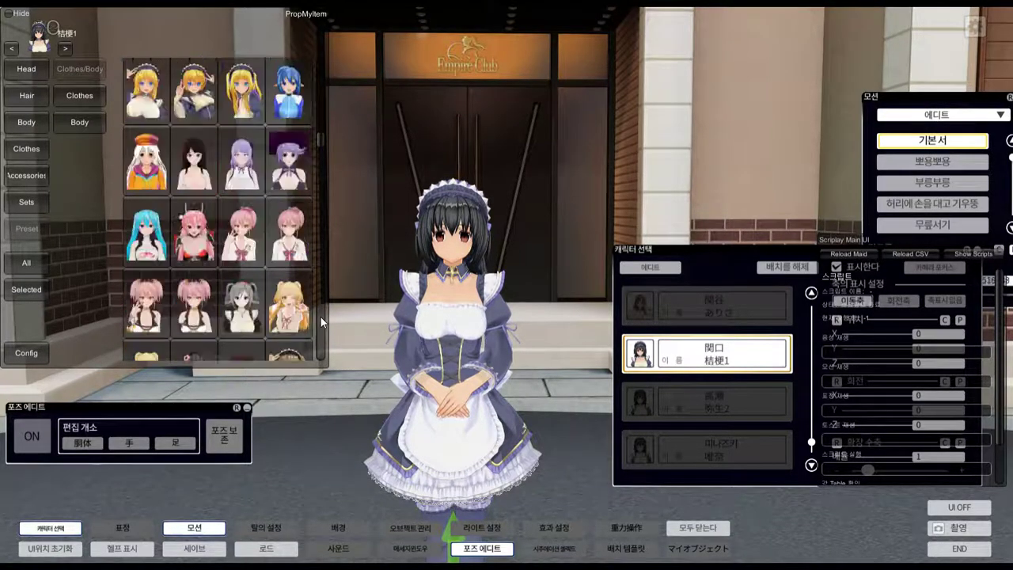
scroll(321, 317, down, 3)
scroll(321, 316, down, 3)
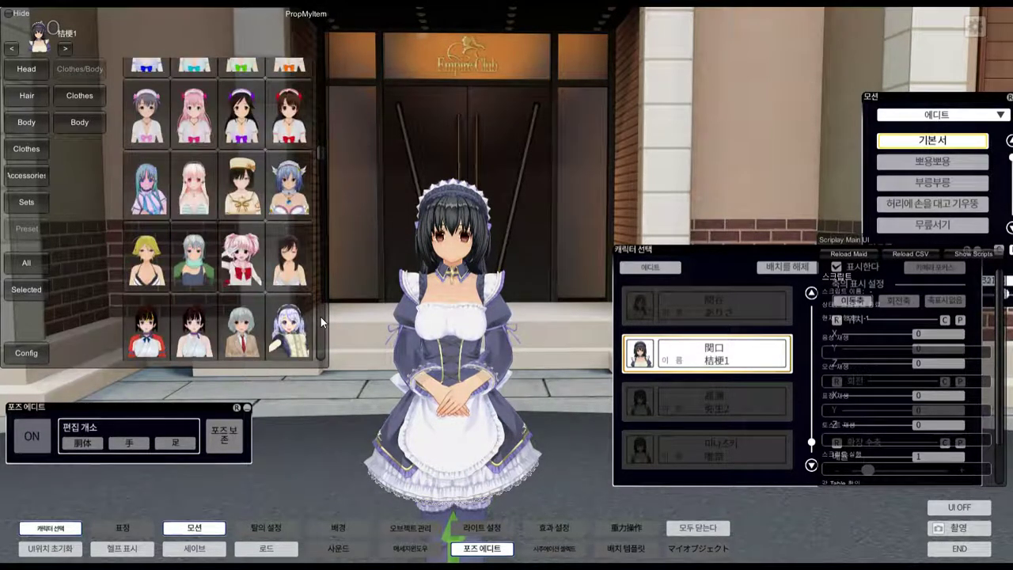
scroll(320, 317, down, 3)
scroll(320, 317, down, 3)
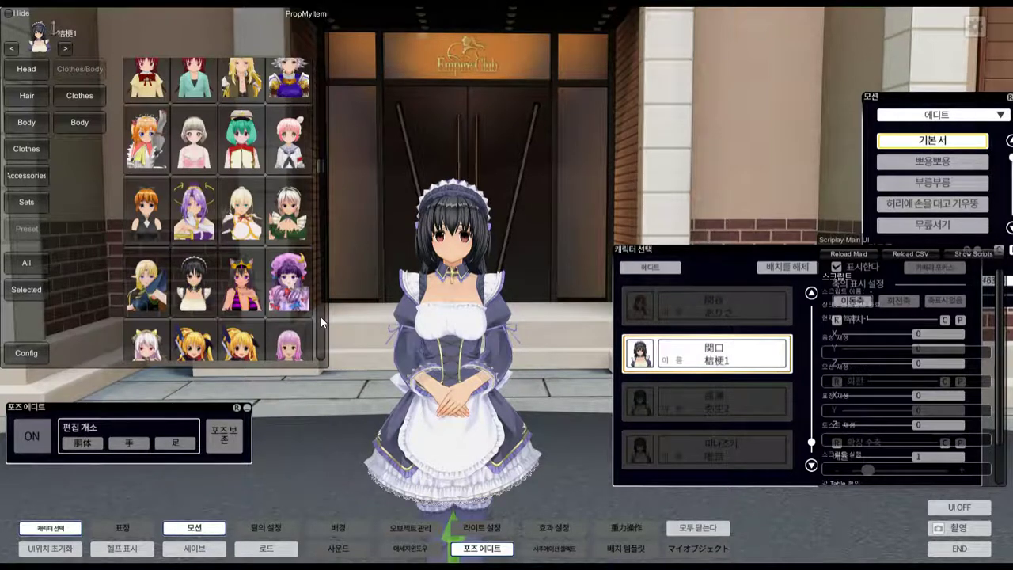
scroll(321, 316, down, 3)
scroll(320, 316, down, 3)
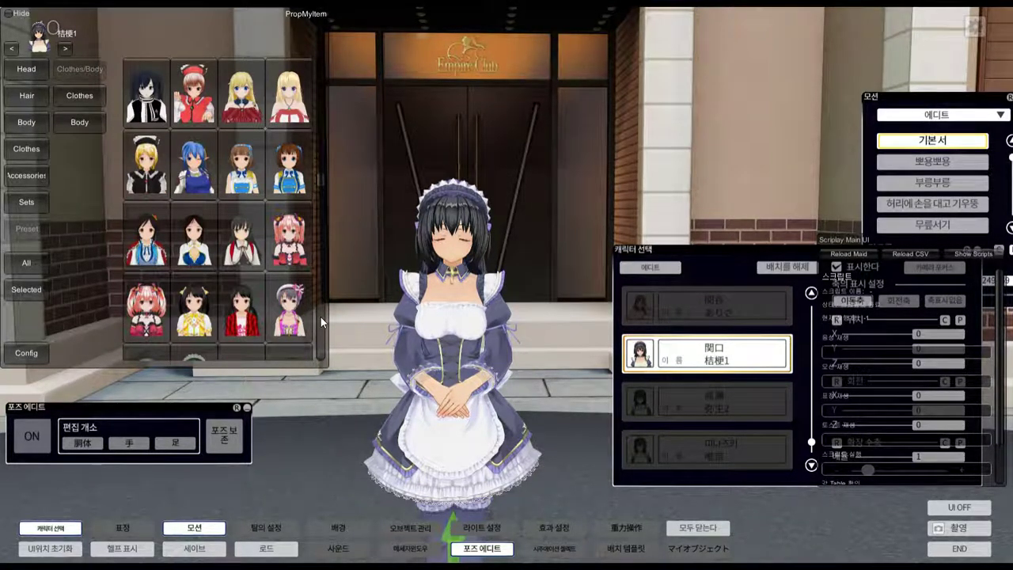
scroll(321, 317, down, 3)
scroll(320, 321, down, 3)
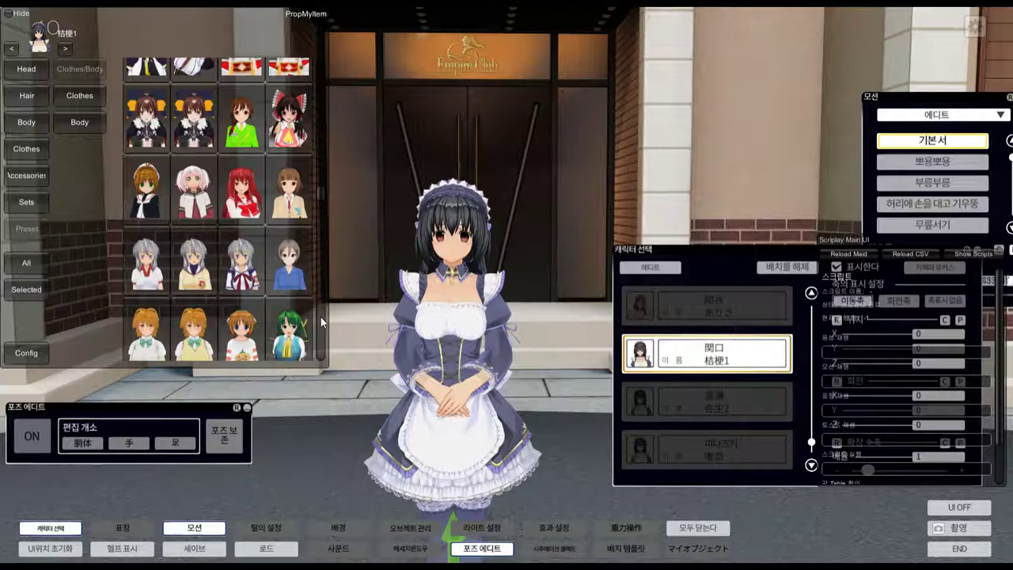
scroll(321, 317, down, 3)
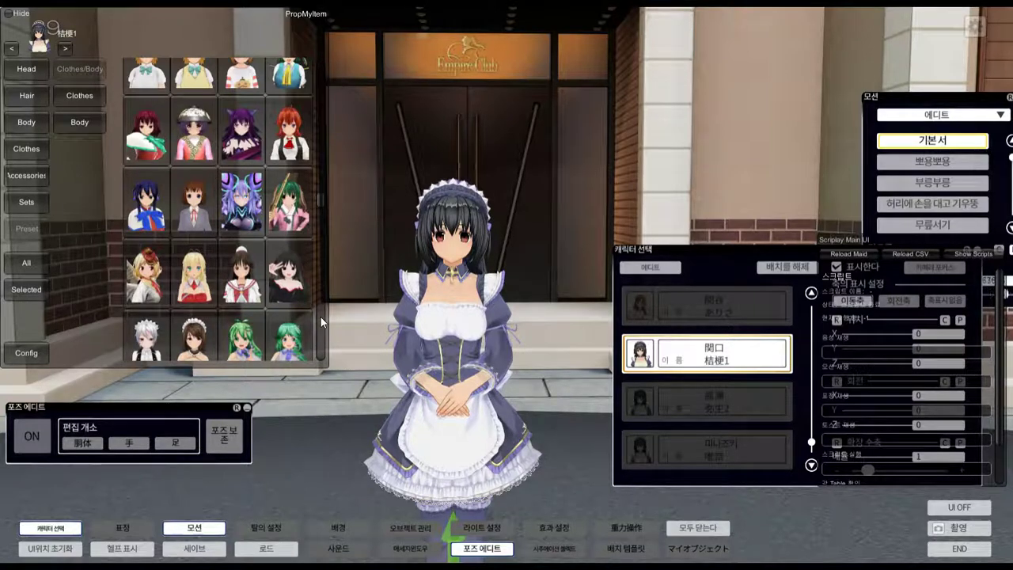
scroll(321, 316, down, 3)
scroll(320, 317, down, 3)
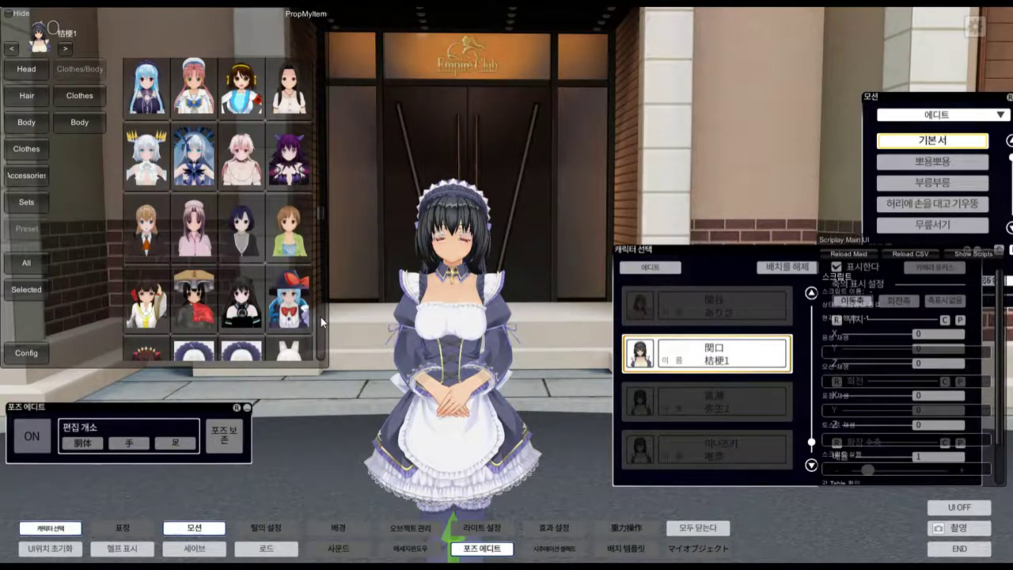
scroll(320, 316, down, 3)
scroll(320, 317, down, 3)
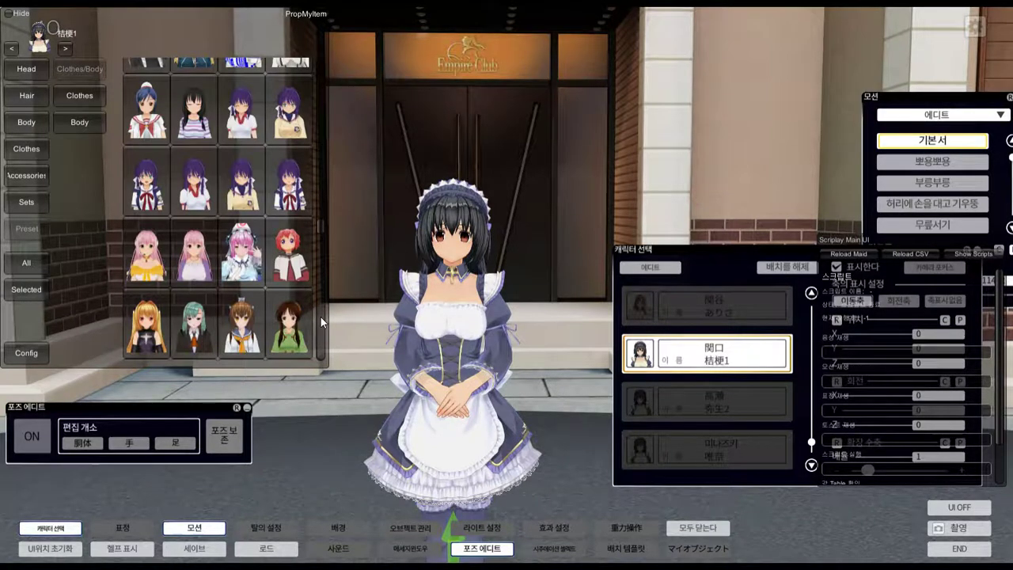
scroll(320, 316, down, 3)
scroll(320, 317, down, 3)
scroll(321, 317, down, 3)
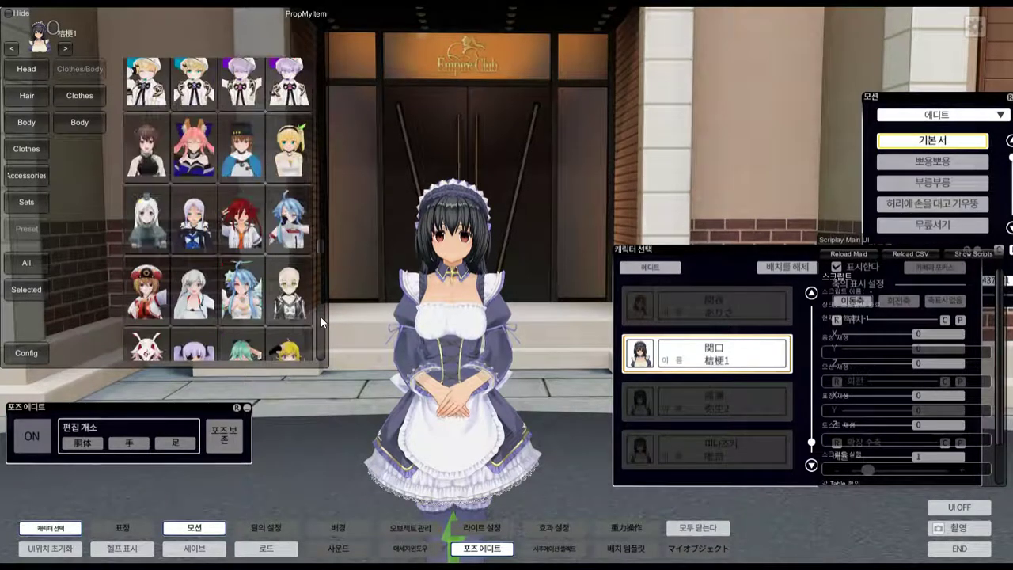
scroll(320, 316, down, 3)
scroll(320, 317, down, 3)
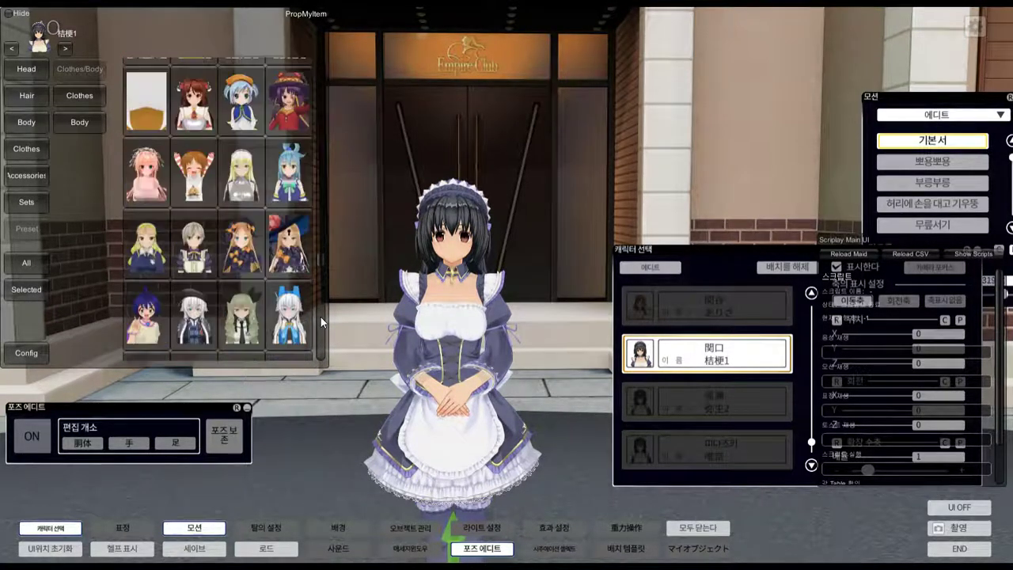
scroll(321, 317, down, 3)
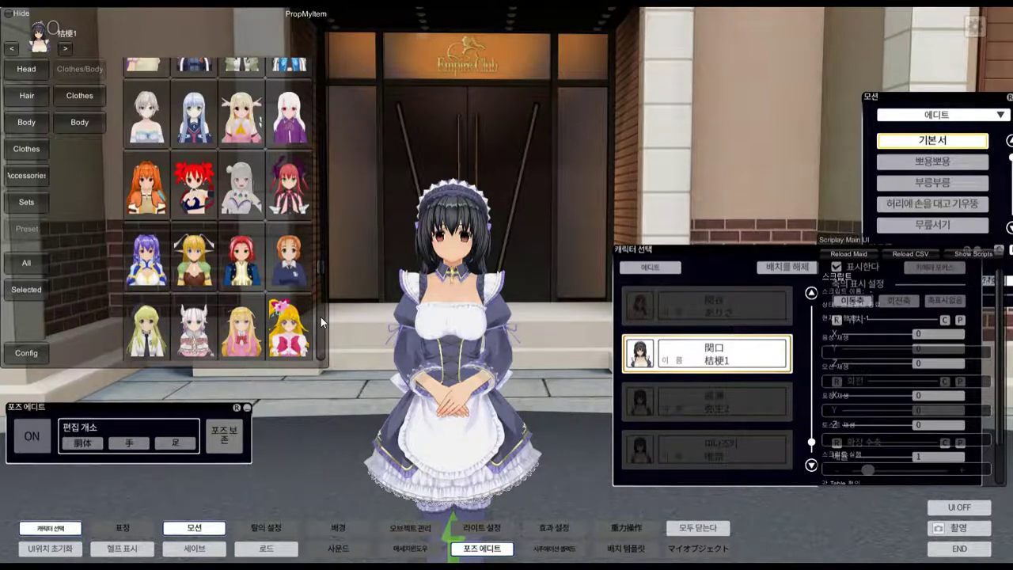
scroll(321, 316, down, 3)
scroll(320, 316, down, 3)
scroll(321, 316, down, 3)
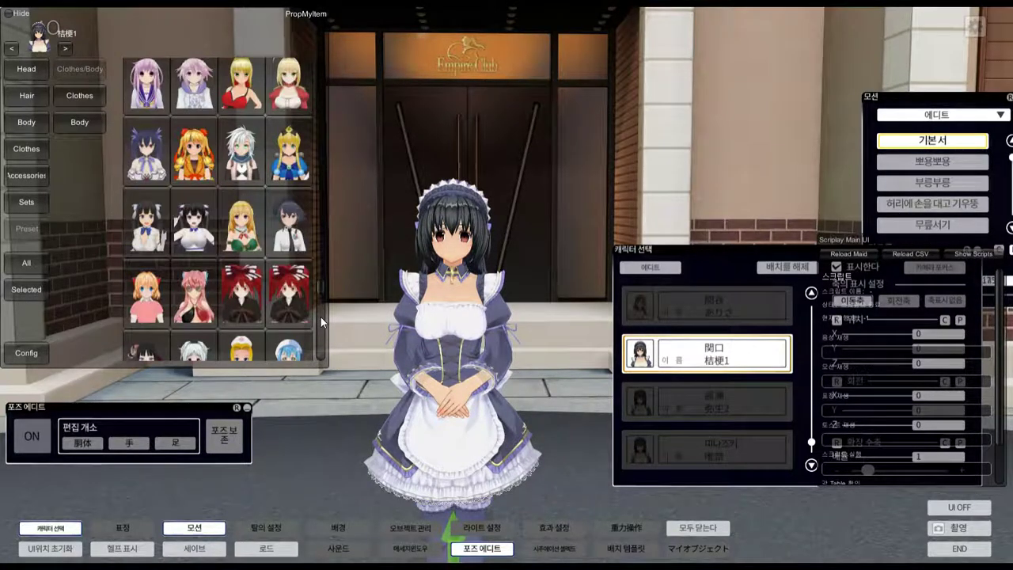
scroll(322, 321, down, 3)
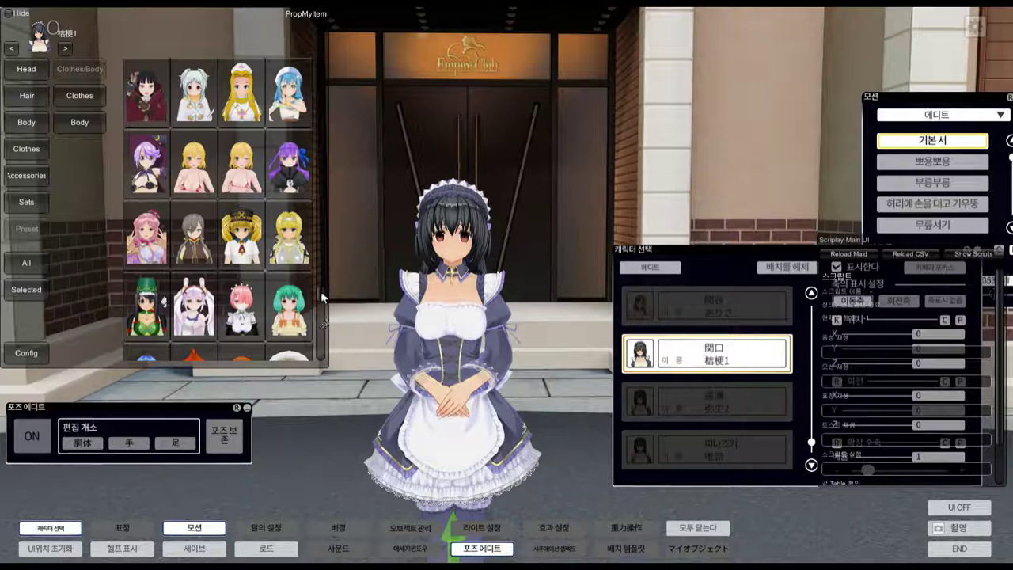
scroll(322, 297, down, 6)
scroll(326, 309, down, 3)
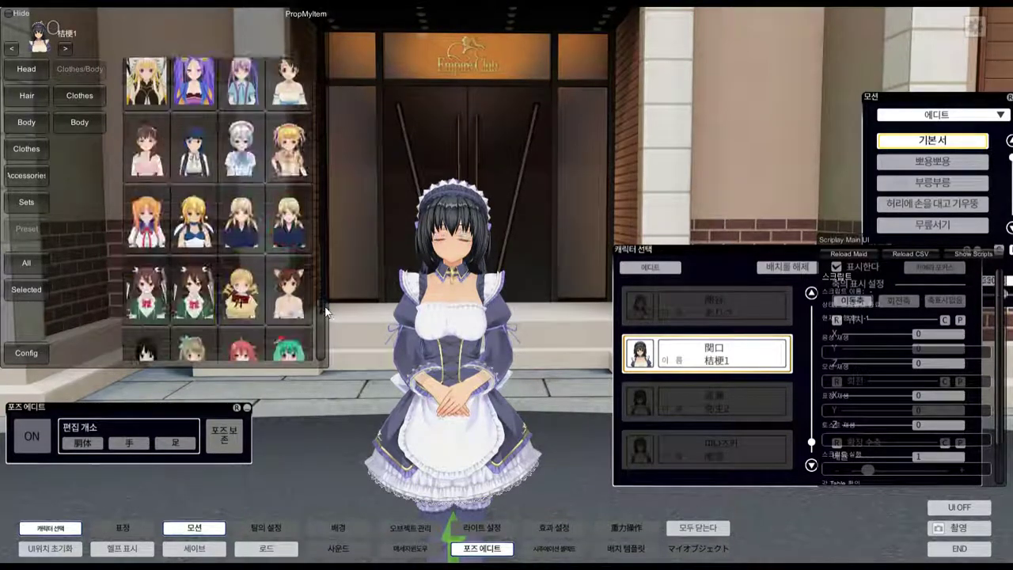
scroll(326, 314, down, 10)
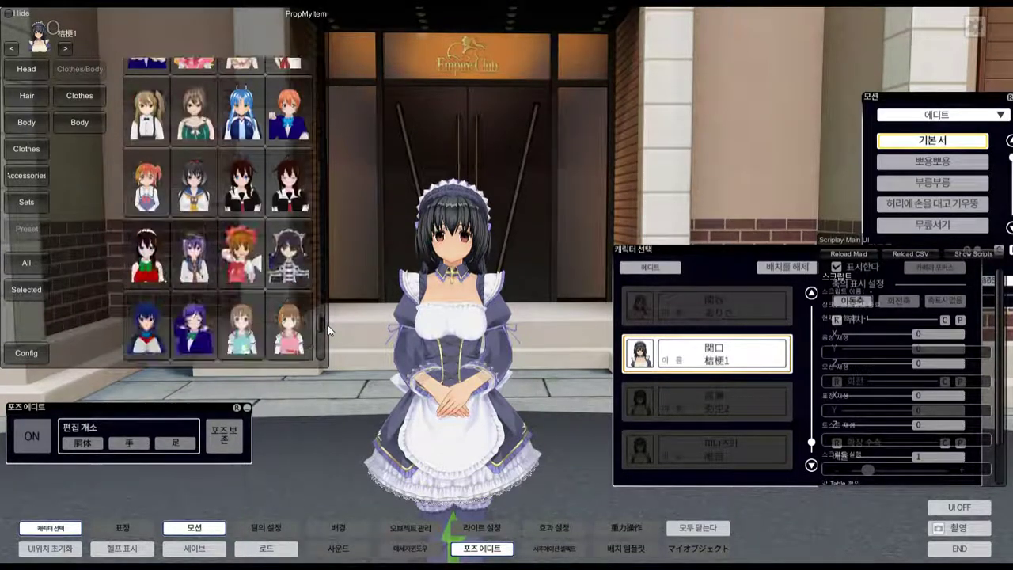
scroll(237, 255, down, 3)
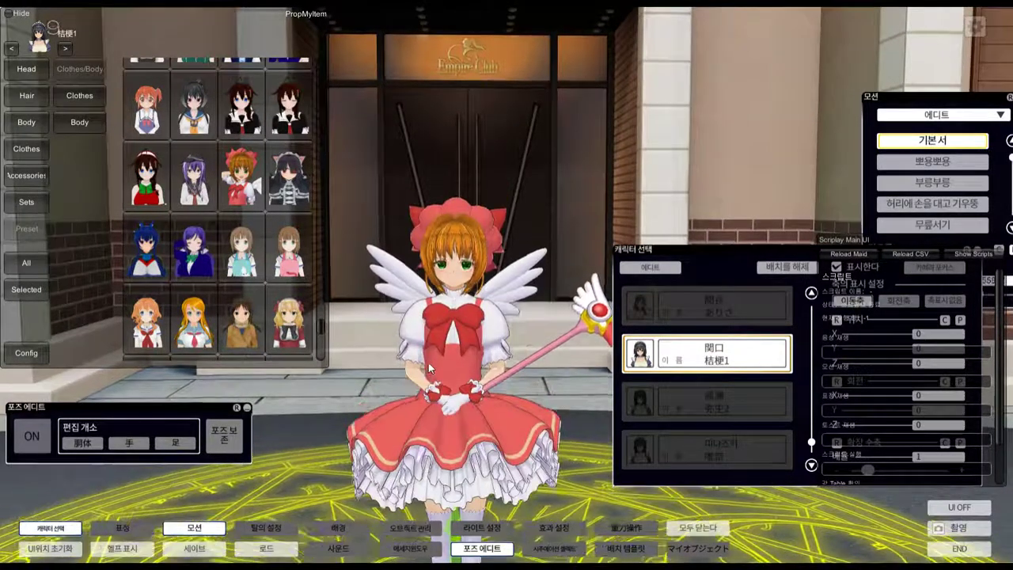
Filter the list of all items by "saku" and equip the glowing magic-circle effect item on the maid.
right_drag(430, 361, 456, 418)
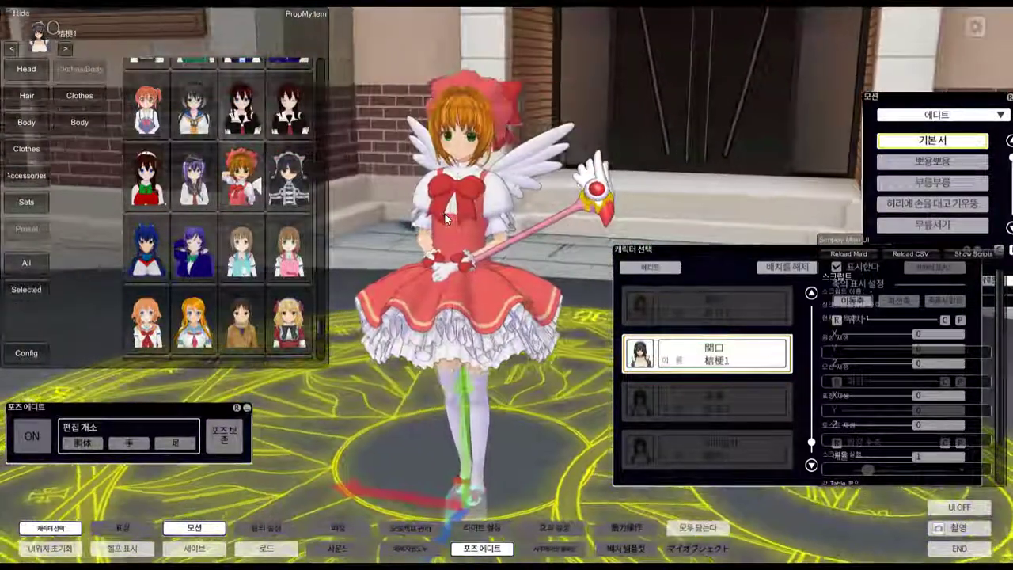
click(26, 175)
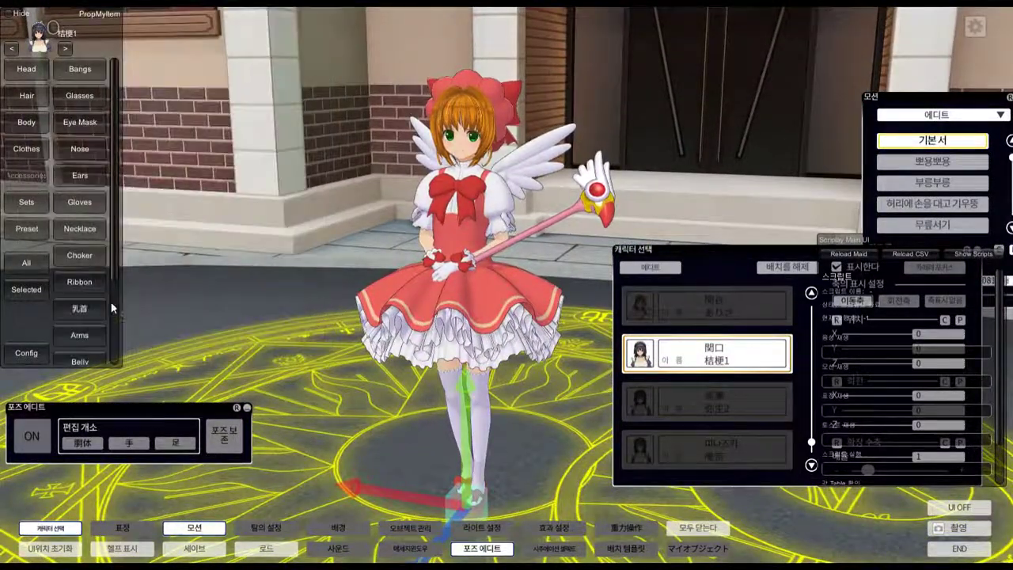
scroll(80, 290, down, 2)
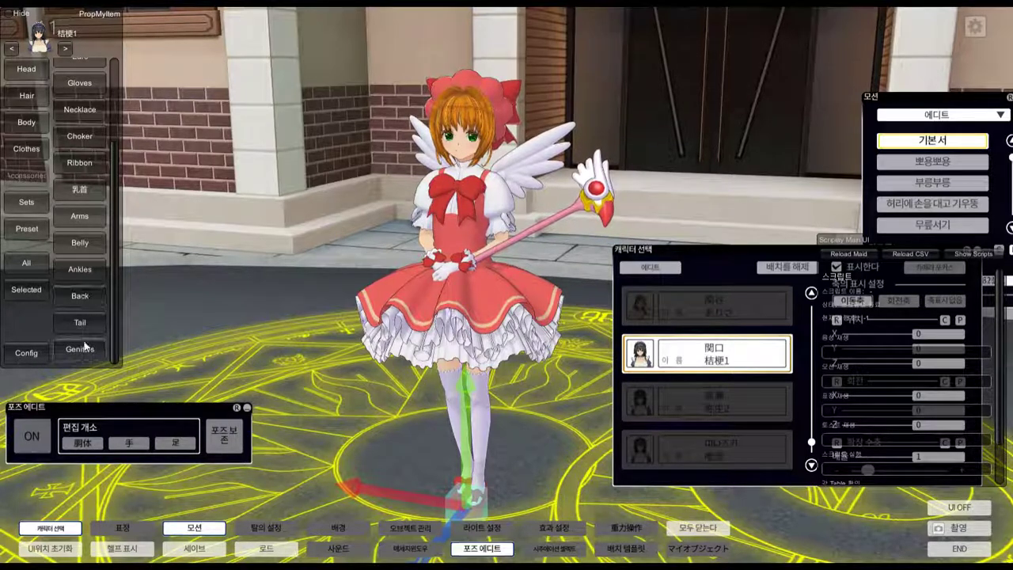
click(26, 262)
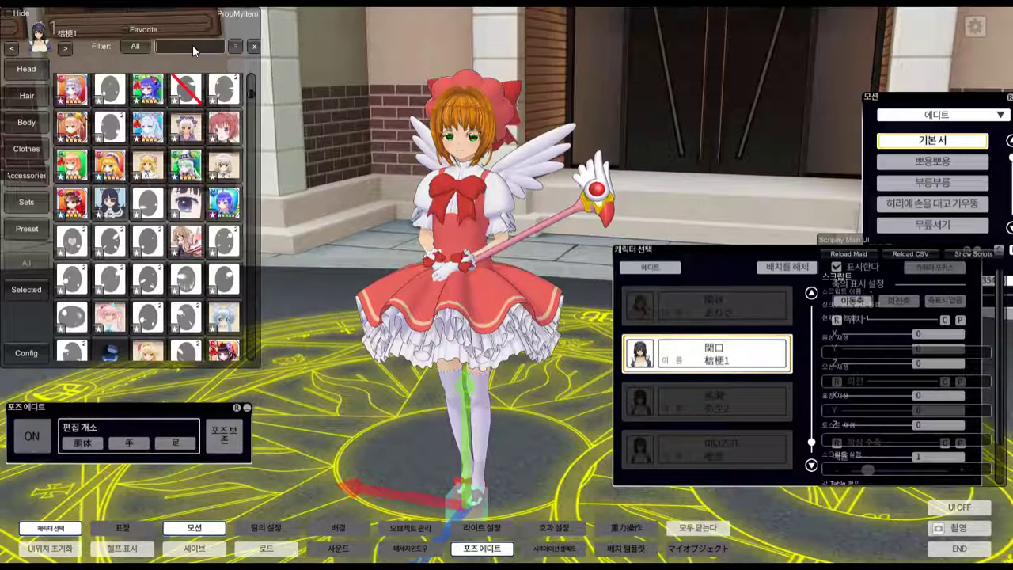
text(sa)
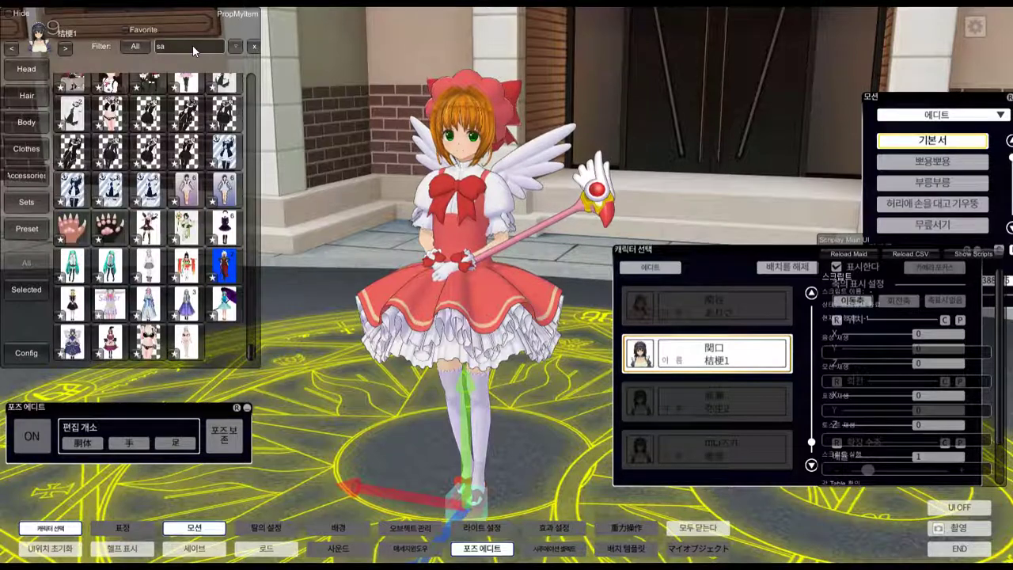
text(k)
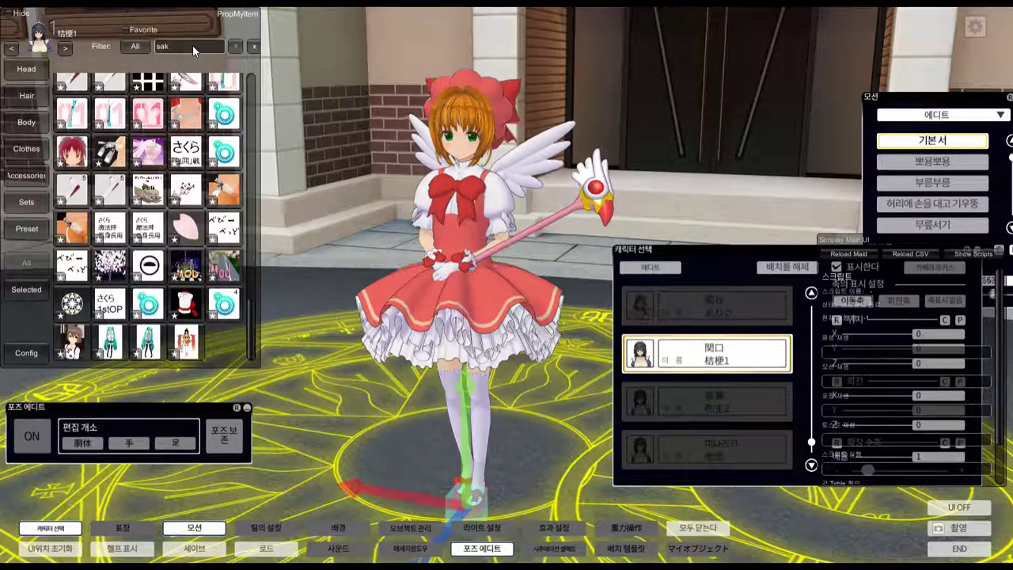
text(u)
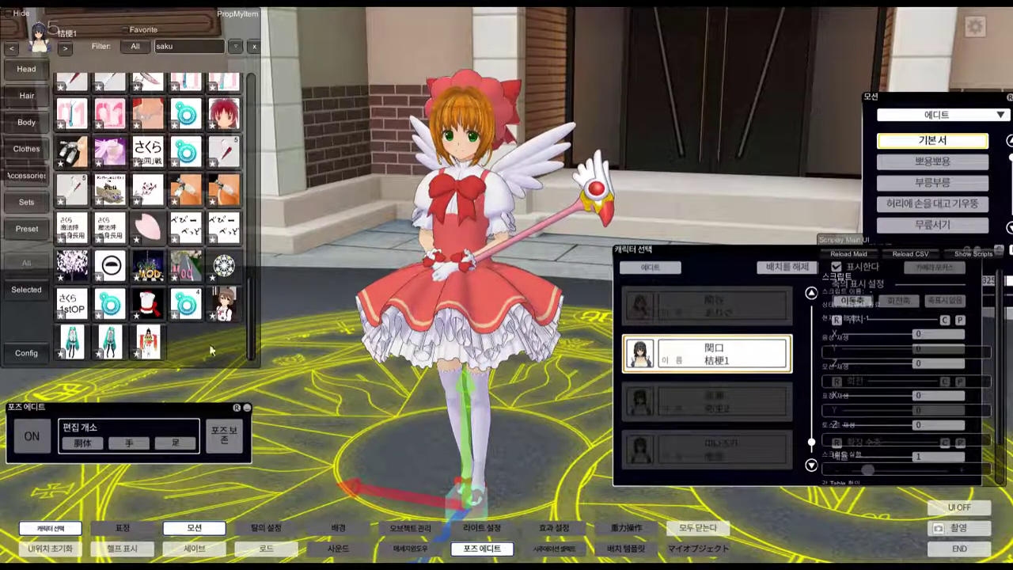
scroll(206, 331, up, 1)
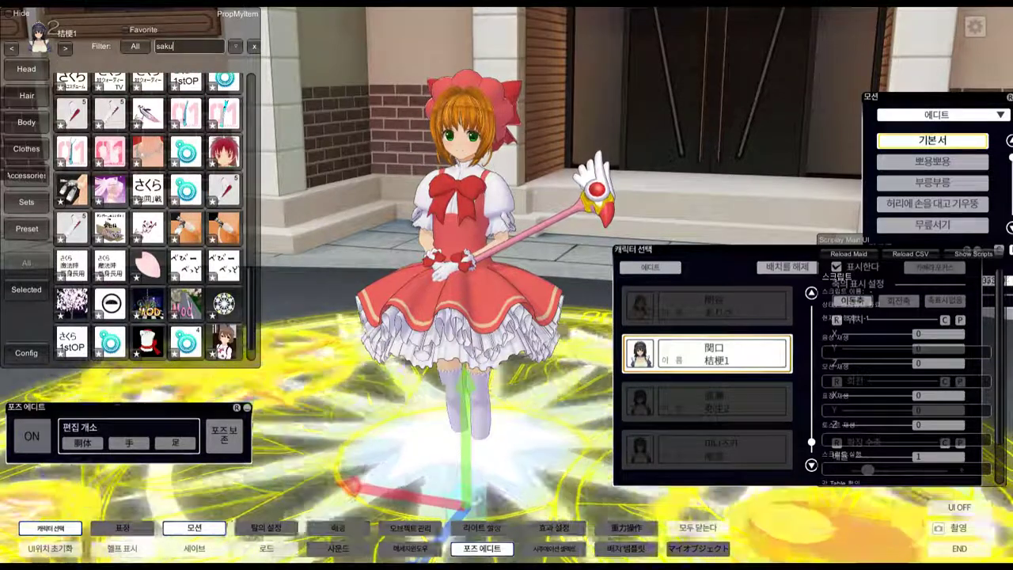
Check the maid's equipped items and equip the 夢の杖 staff from the Nose accessory category.
click(26, 262)
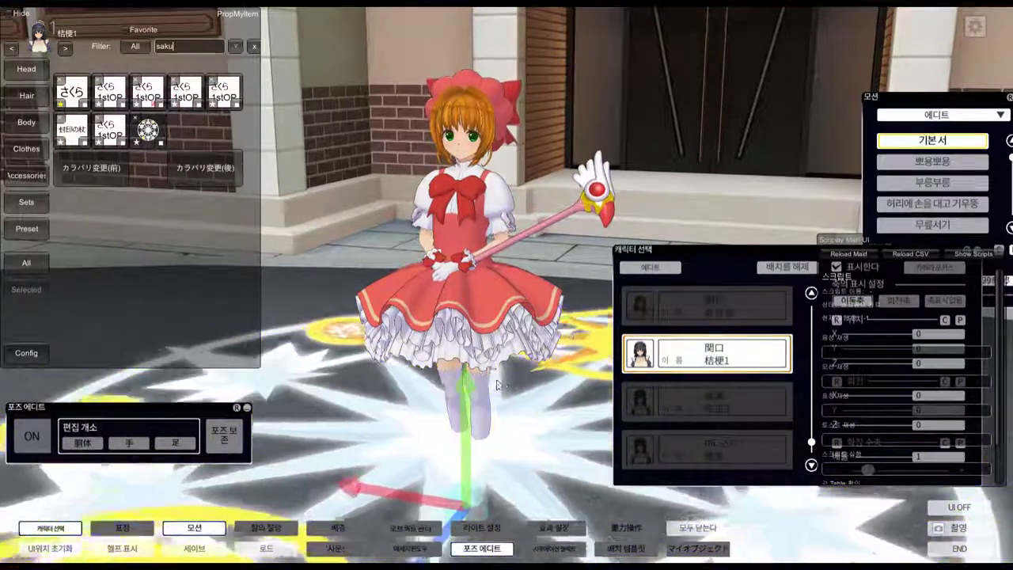
right_drag(497, 384, 595, 378)
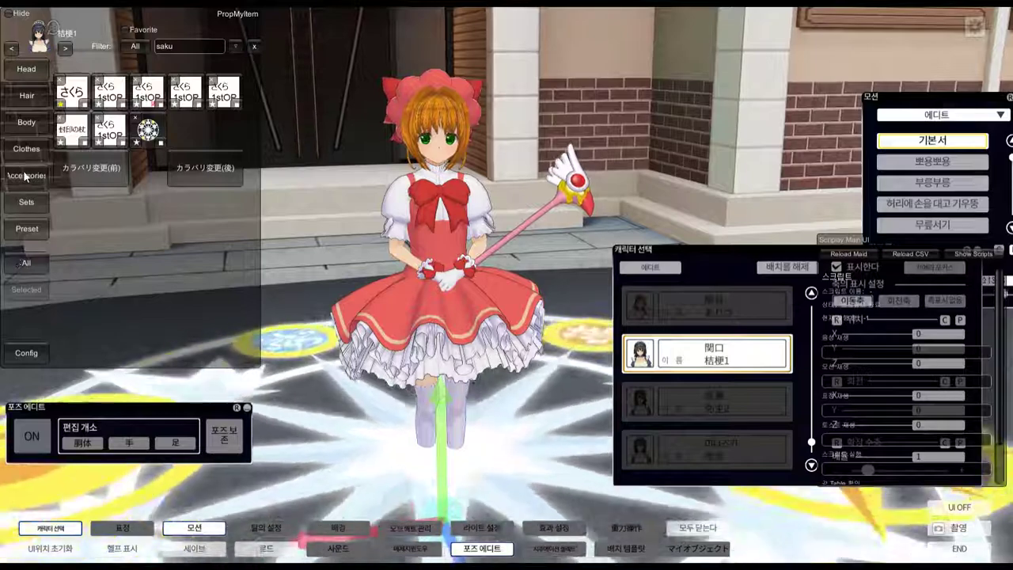
click(24, 175)
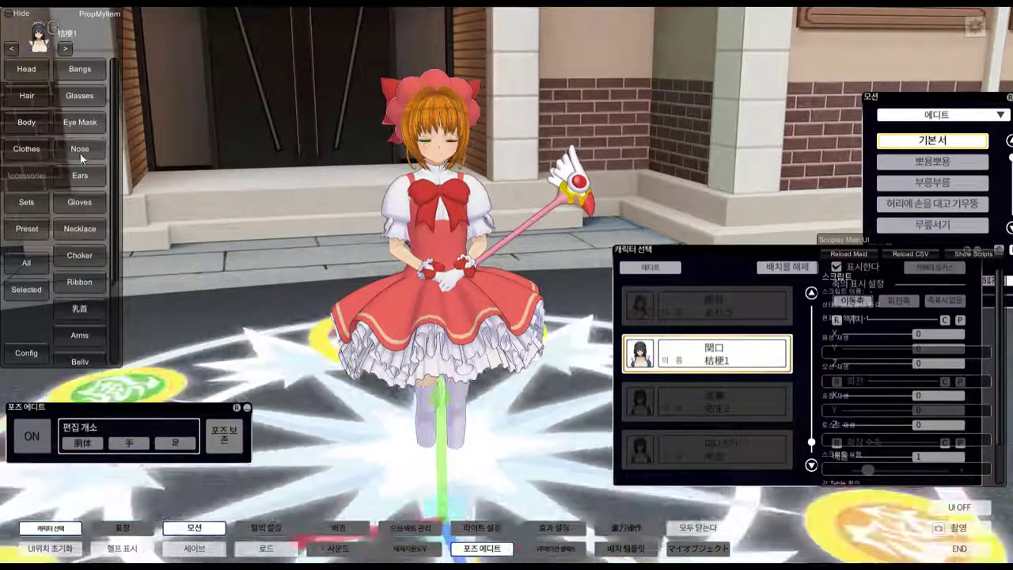
click(80, 150)
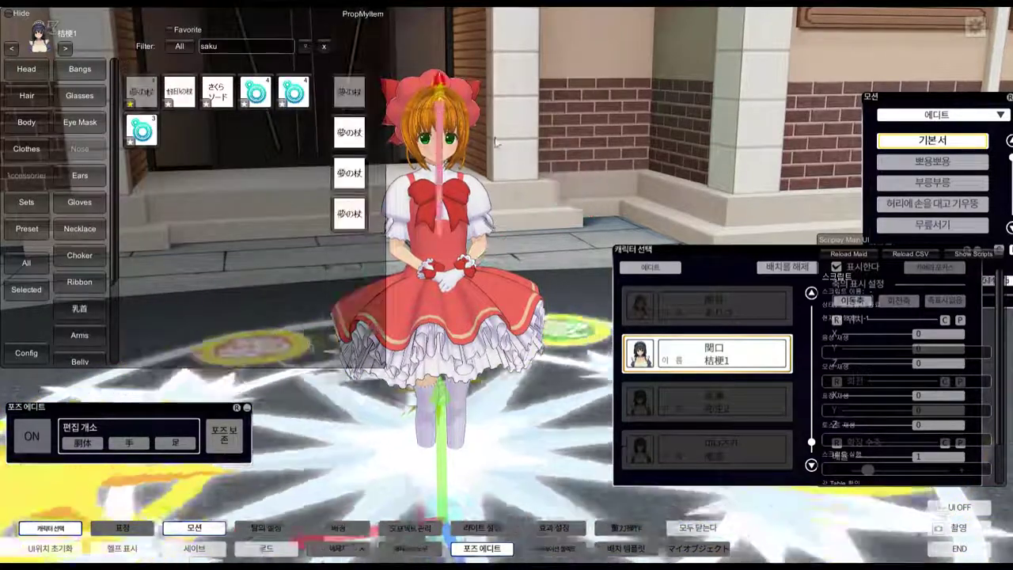
right_drag(496, 144, 529, 139)
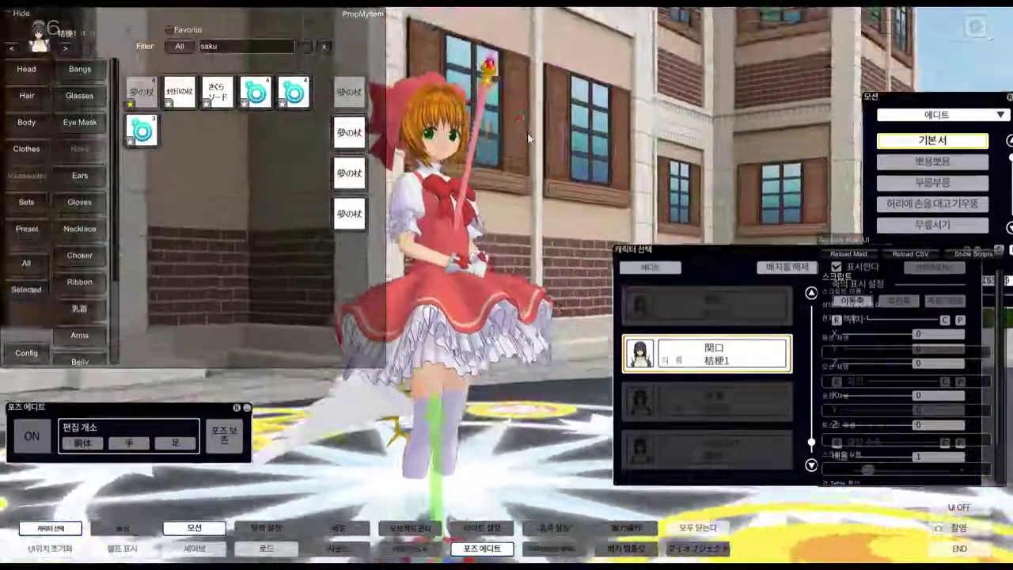
Close the character selection window, move the Scriplay window out of the way and bring the motion window fully into view.
drag(529, 138, 579, 188)
click(824, 191)
drag(840, 333, 717, 338)
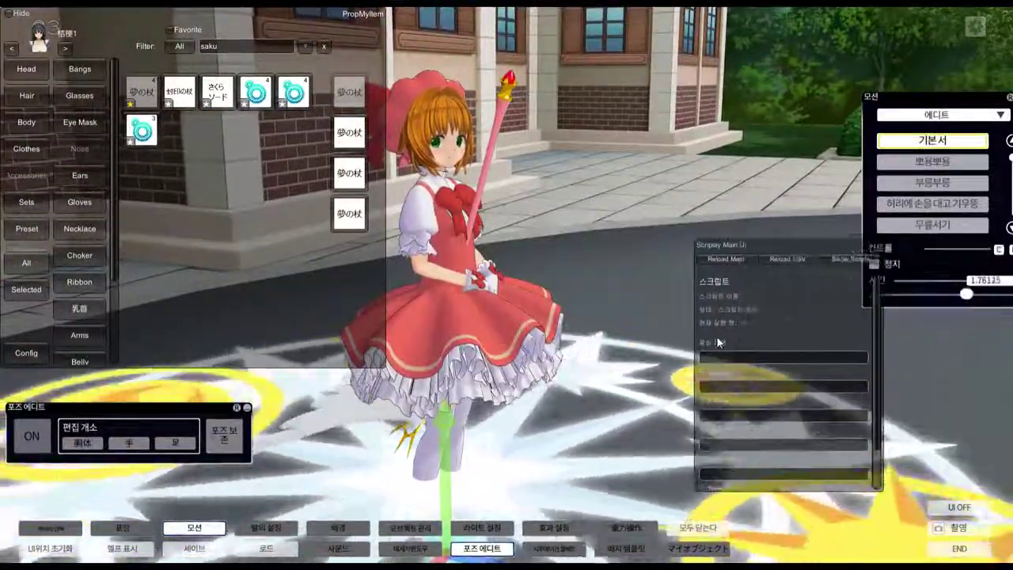
drag(741, 273, 1012, 290)
drag(914, 109, 811, 115)
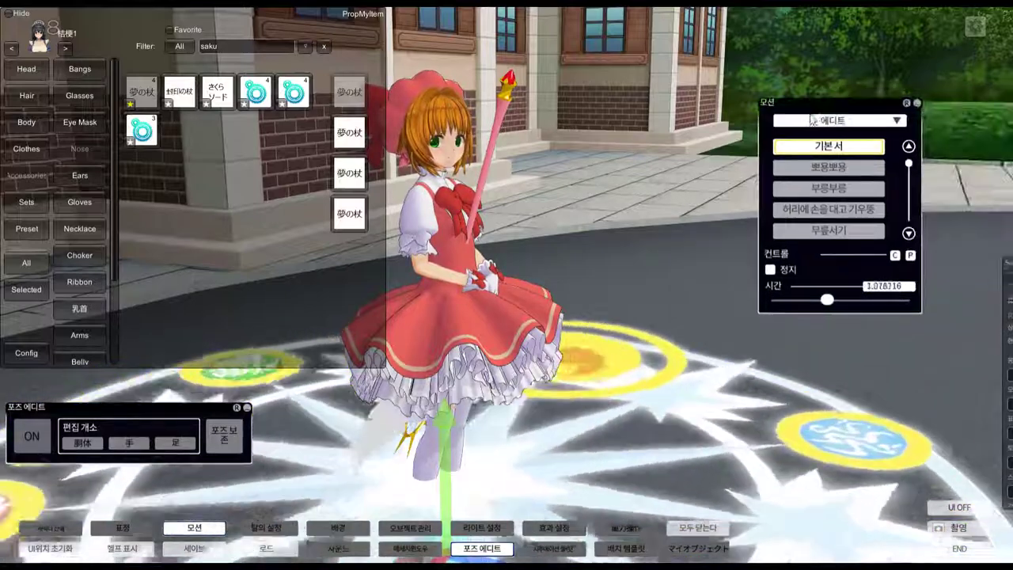
Apply the test1 motion from the 마이 포즈 category to the maid.
click(811, 119)
click(845, 369)
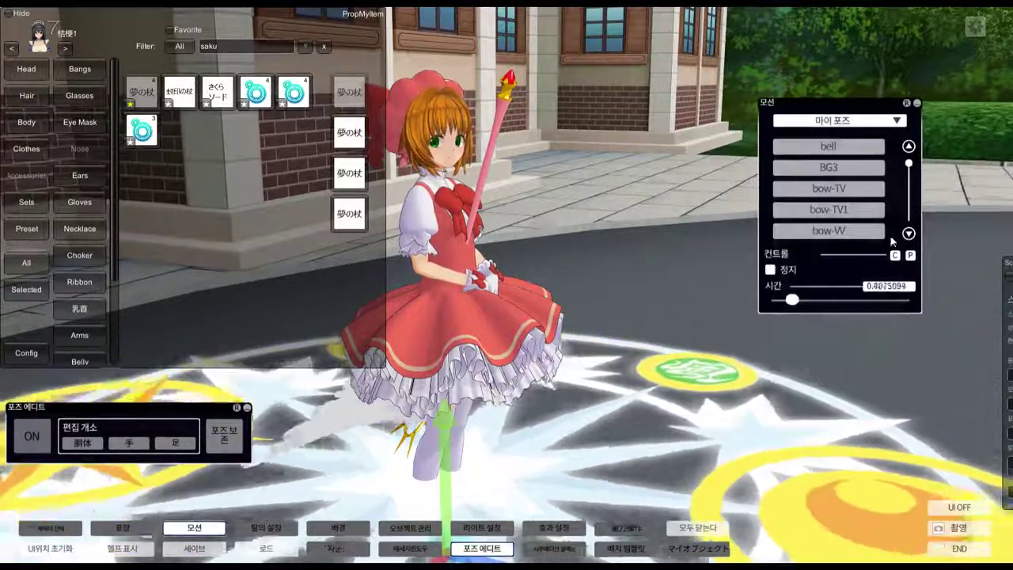
drag(910, 163, 923, 231)
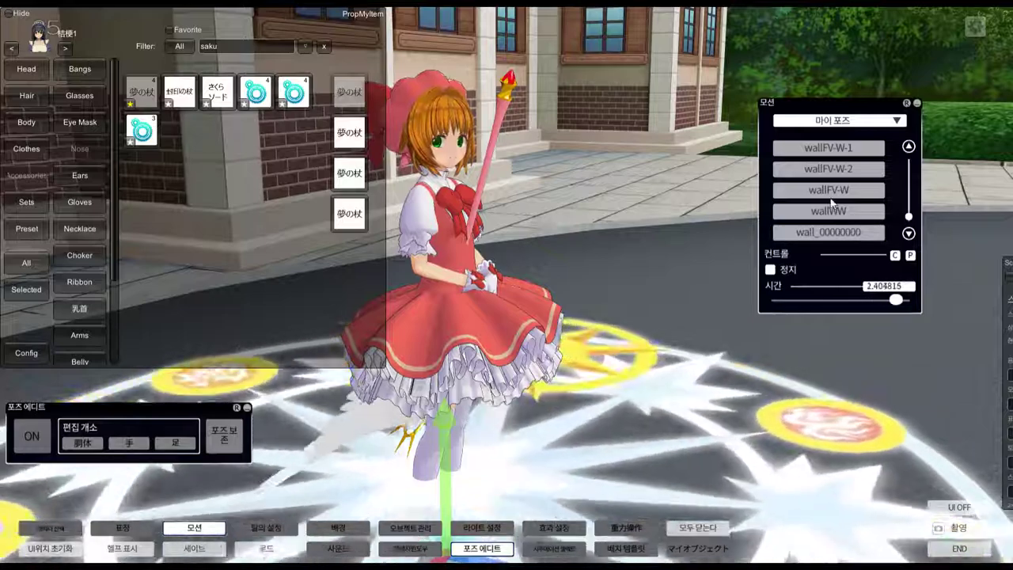
scroll(829, 207, up, 4)
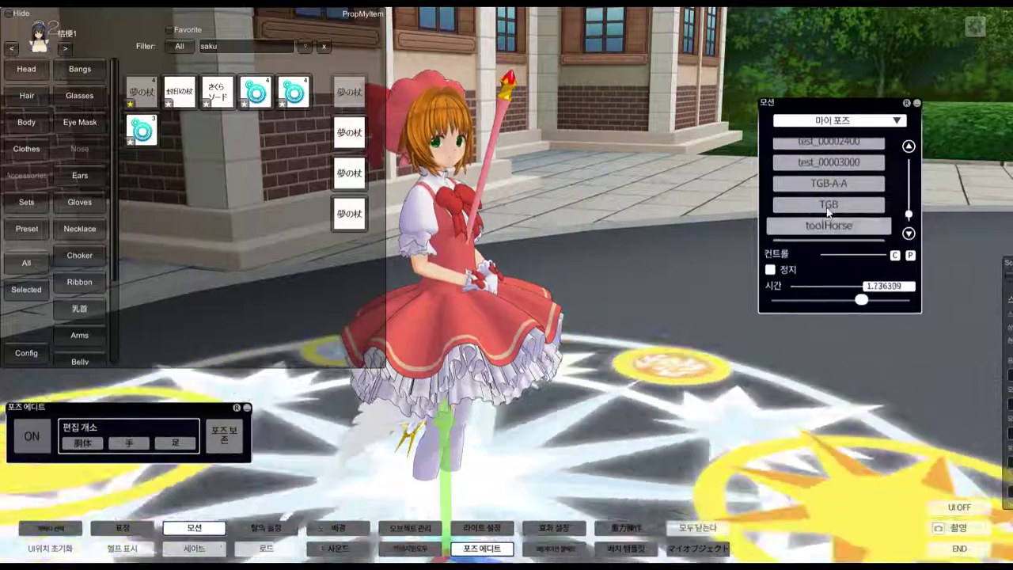
scroll(827, 210, up, 3)
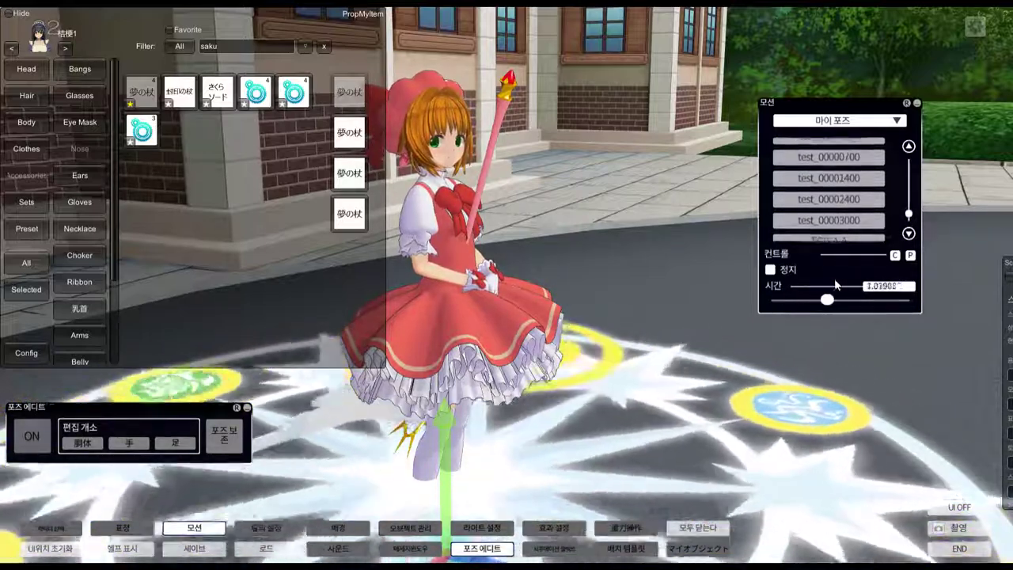
scroll(792, 208, up, 5)
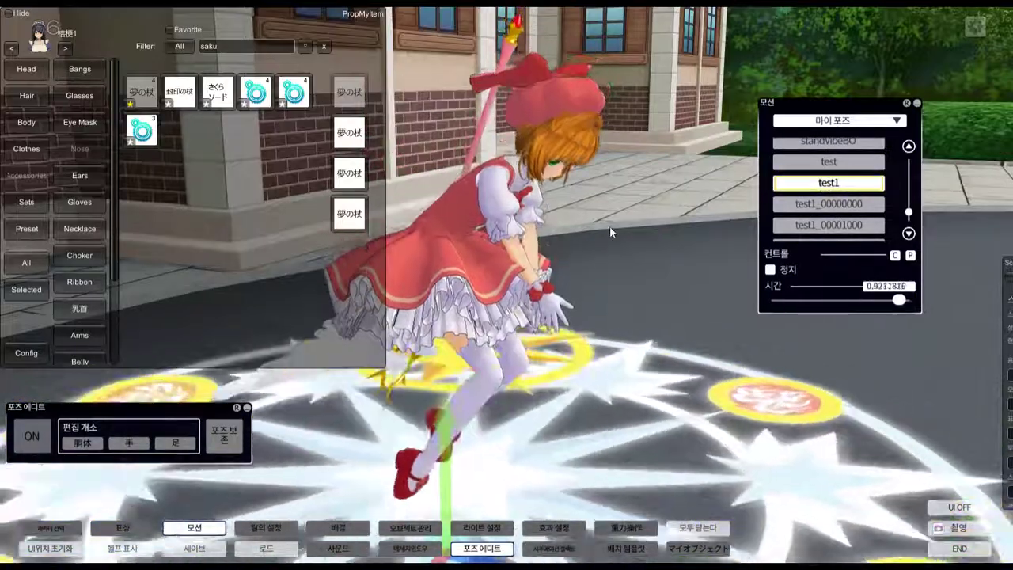
right_drag(609, 226, 528, 286)
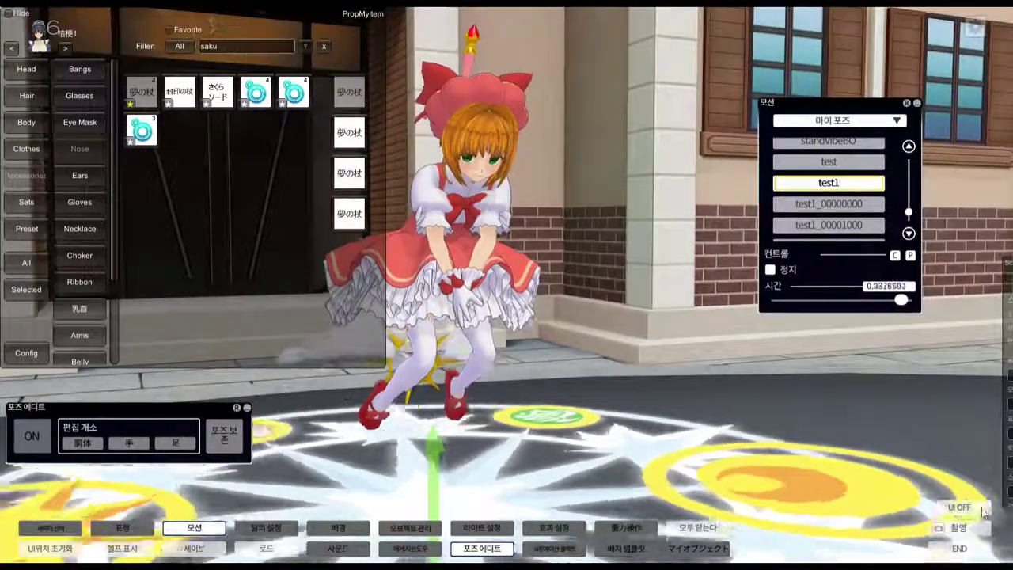
Hide the studio interface and the item window, and open the PartsEdit plugin.
click(957, 508)
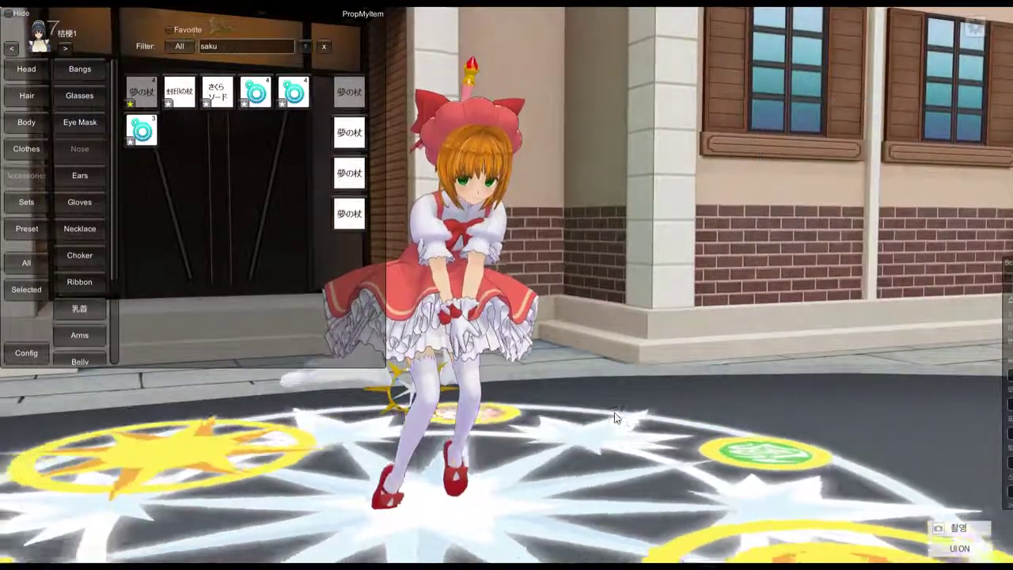
key(i)
mouse_move(841, 20)
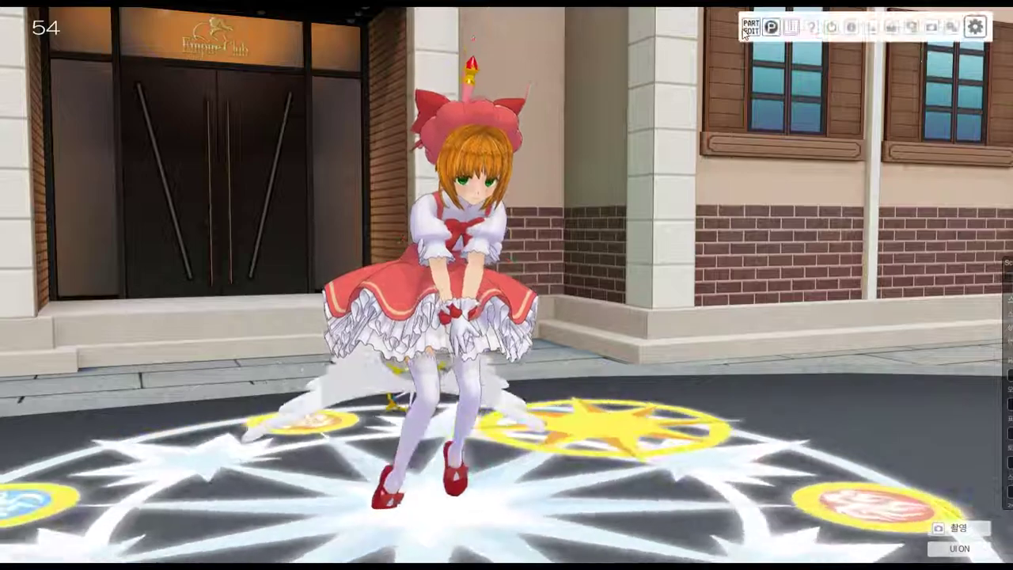
click(752, 28)
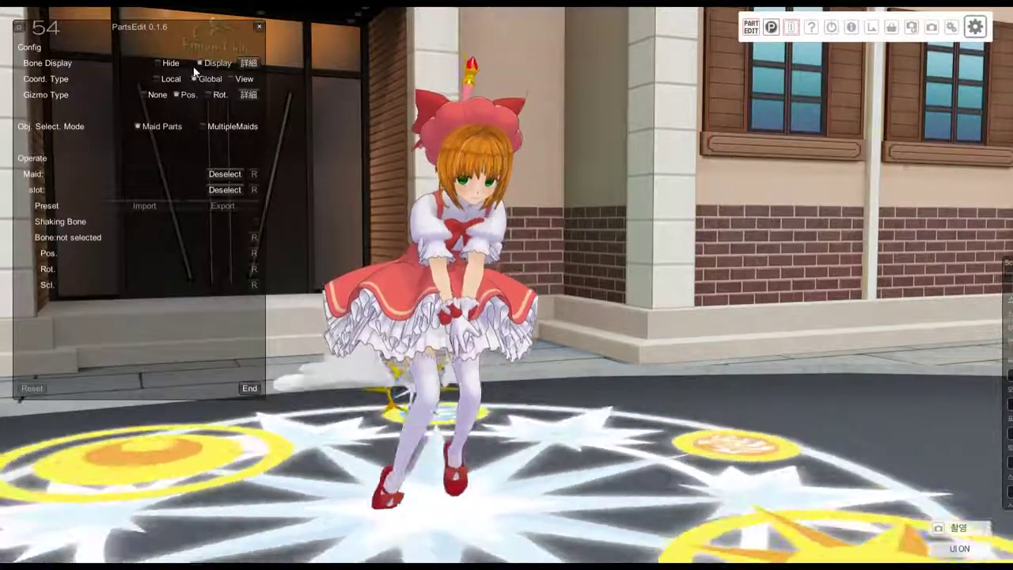
Choose the maid and her accHana slot as the PartsEdit target.
click(225, 174)
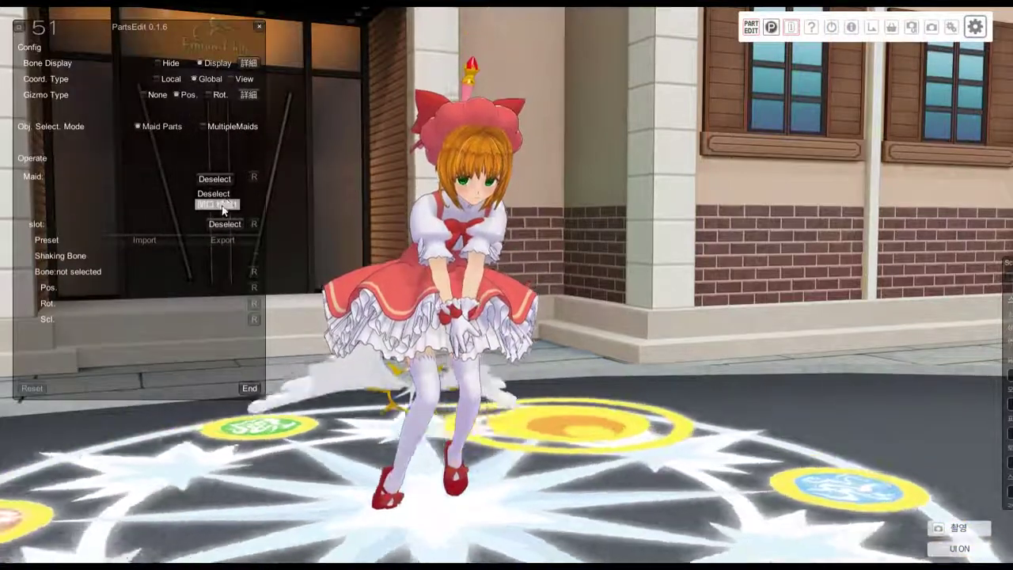
click(227, 203)
click(229, 195)
drag(239, 204, 244, 244)
click(213, 227)
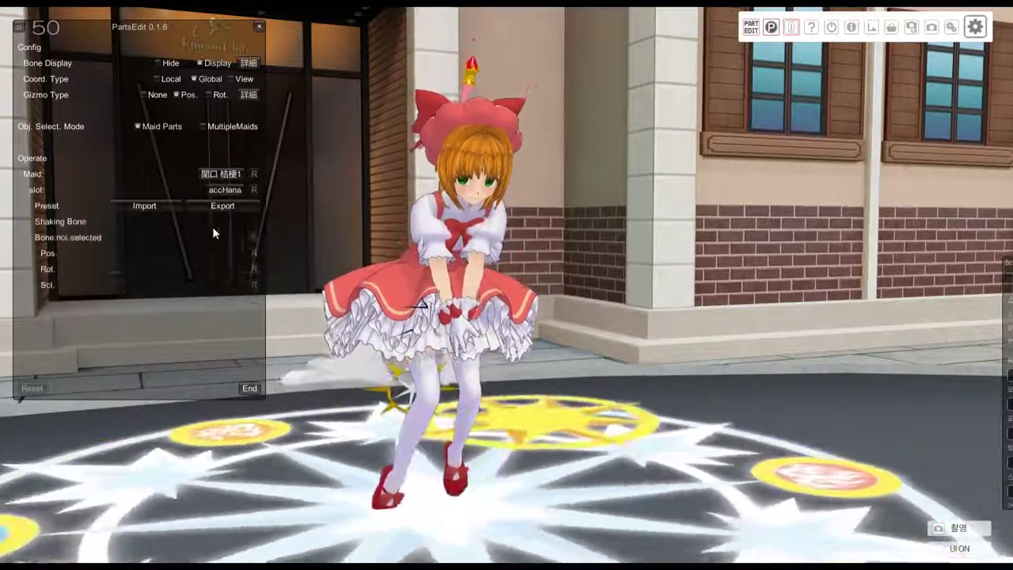
Select the center_sub bone, set the gizmo type to rotation and rotate the bone.
right_drag(475, 281, 388, 245)
click(417, 314)
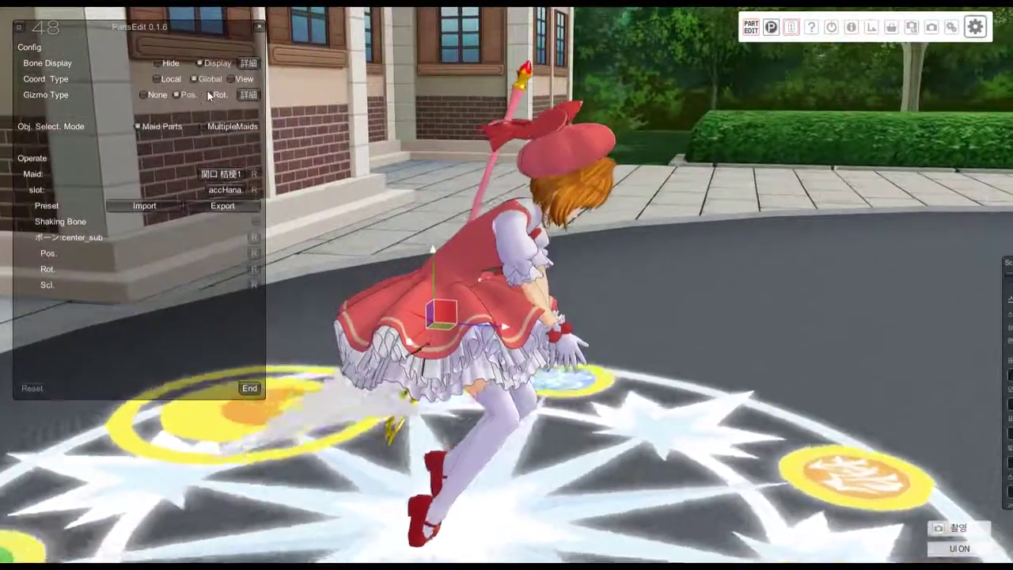
click(213, 95)
right_drag(215, 97, 470, 213)
drag(473, 219, 562, 278)
right_drag(563, 279, 455, 316)
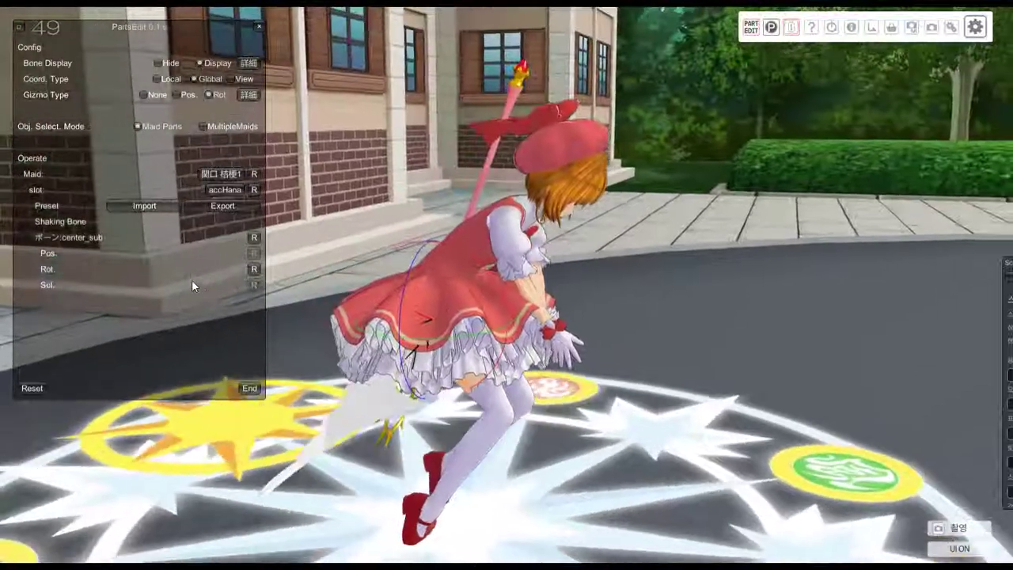
Select the LovelyMaid_glove bone of the accessory and rotate it with the gizmo.
right_drag(380, 273, 424, 314)
click(426, 312)
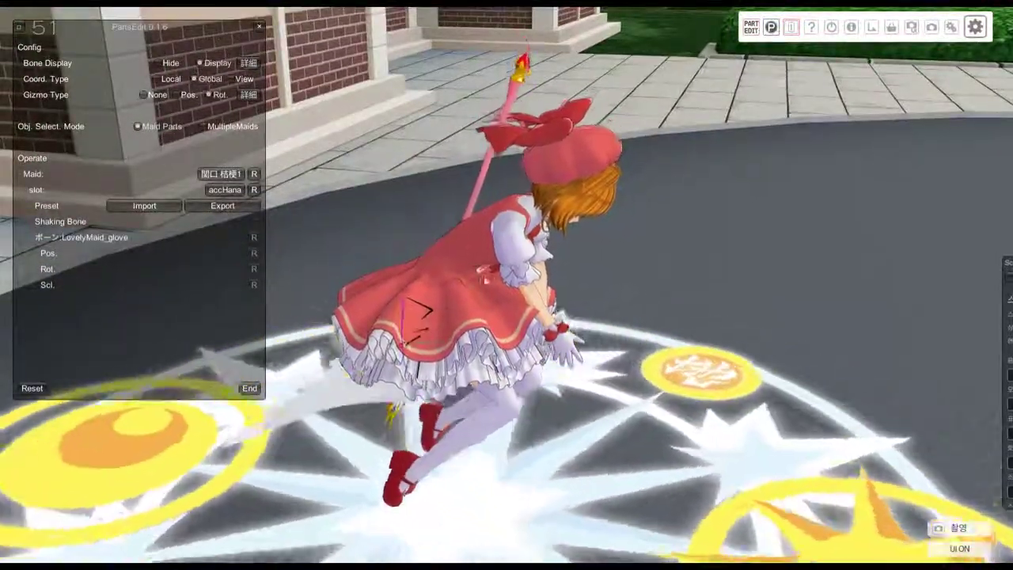
right_drag(443, 310, 481, 252)
drag(489, 268, 510, 305)
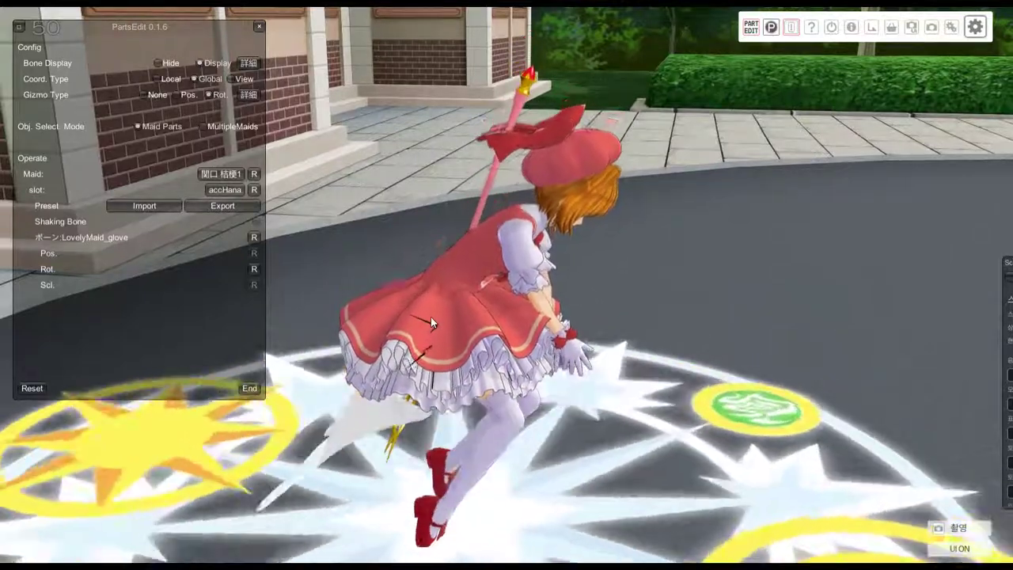
Reselect the center_sub bone, and select and rotate the center_sub001 wing bone.
click(431, 317)
right_drag(495, 292, 456, 230)
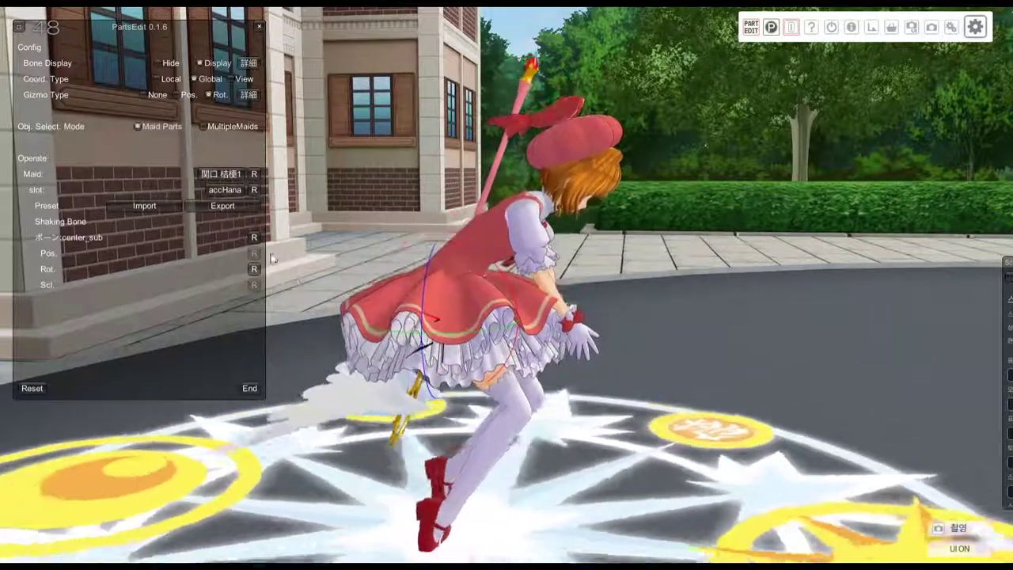
right_drag(254, 220, 398, 328)
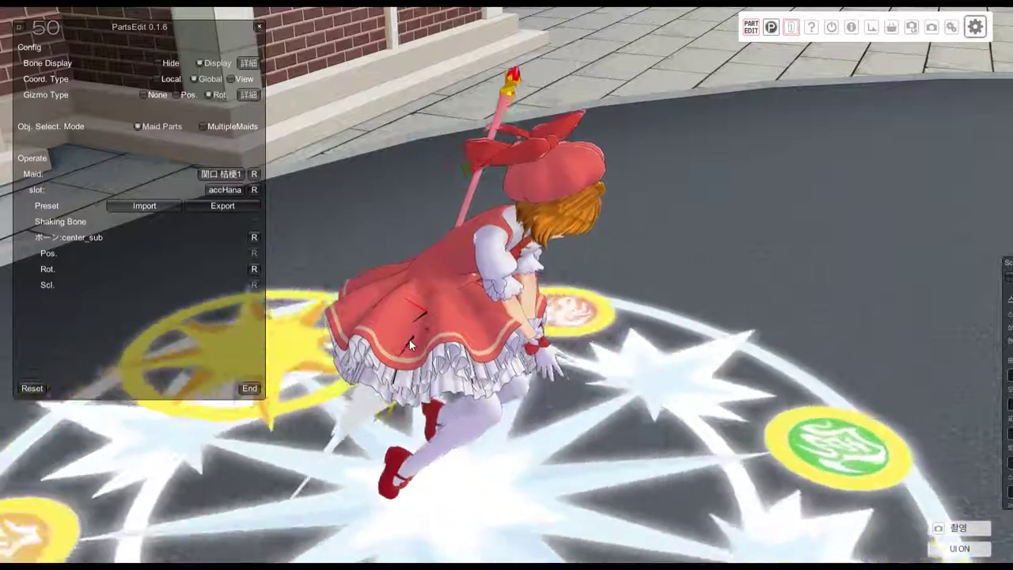
click(409, 339)
right_drag(409, 340, 466, 265)
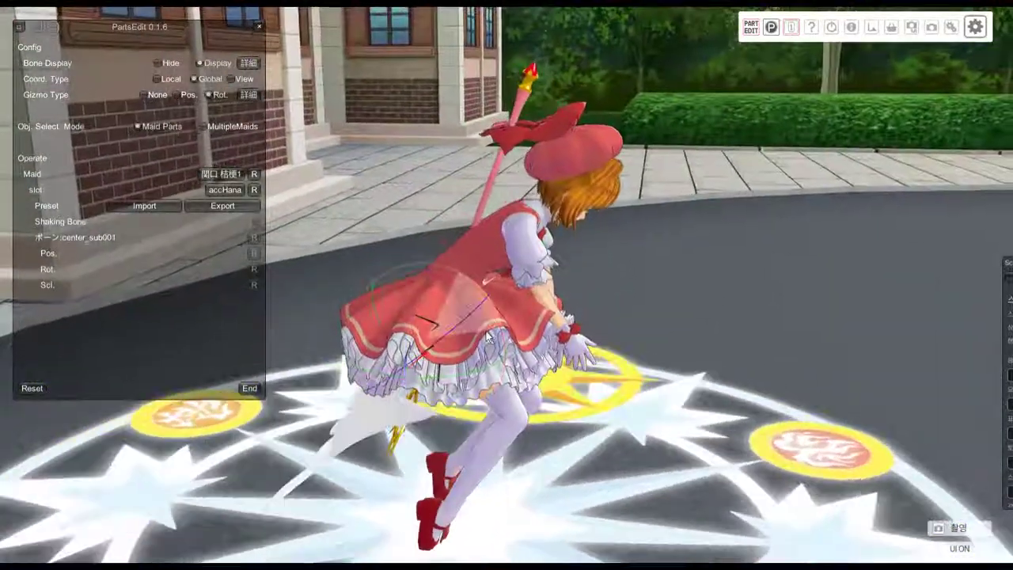
drag(410, 317, 429, 303)
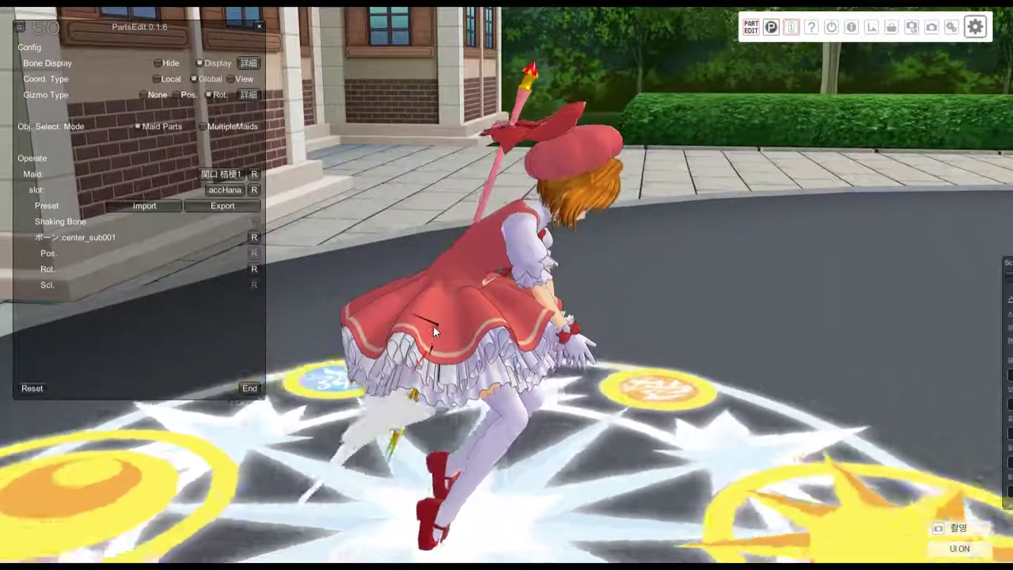
Select the _SM_dress001_glove bone and try rotating it.
click(432, 308)
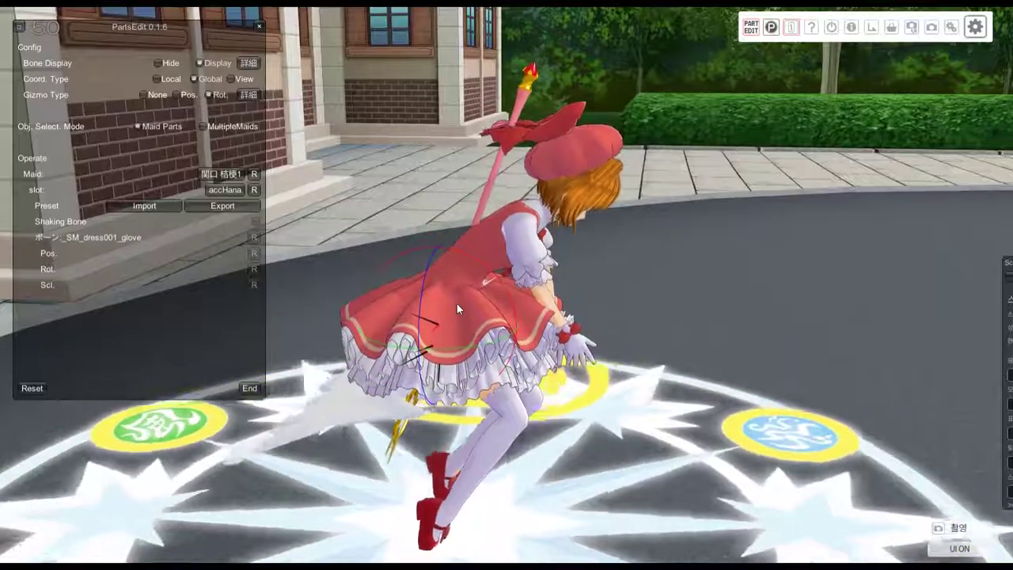
mouse_move(413, 316)
mouse_down()
mouse_move(427, 340)
mouse_move(421, 321)
mouse_up()
right_drag(427, 316, 538, 349)
Switch to Blender and open dress001_glove.armature.001 in Edit Mode with its center_sub bone selected.
key(alt+Tab)
key(alt+Tab)
key(alt+Tab)
key(alt+Tab)
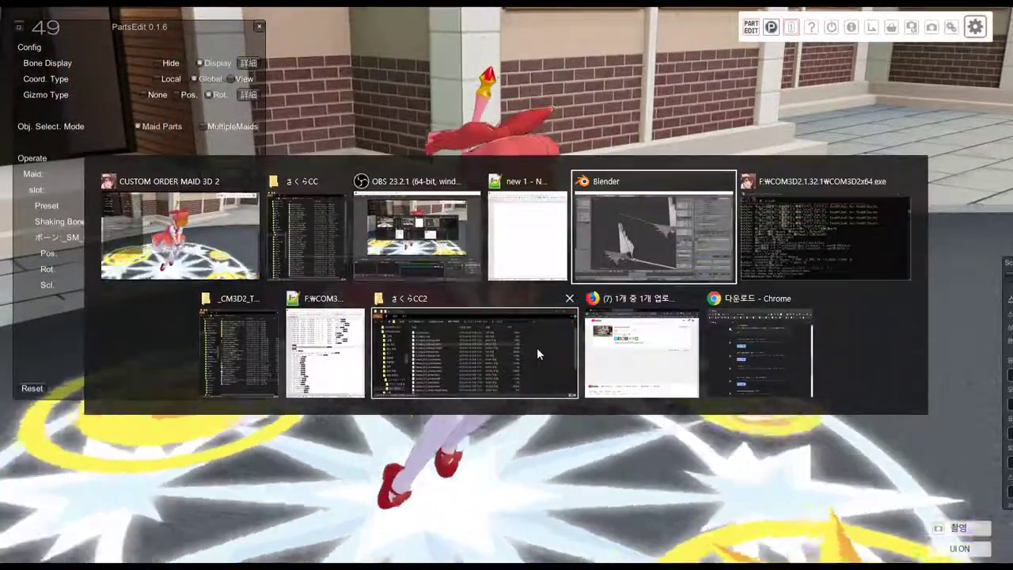
middle_drag(485, 392, 491, 369)
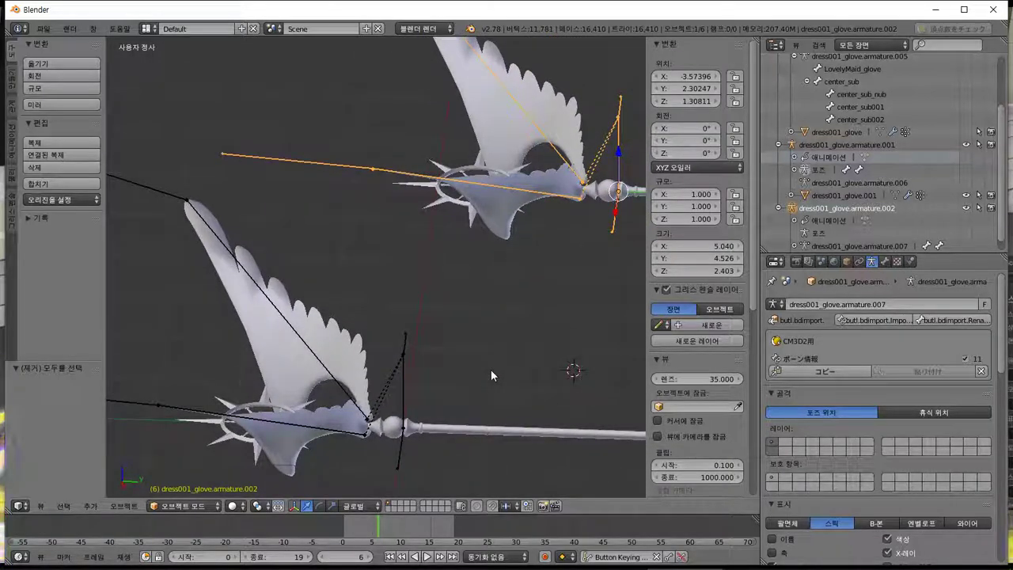
middle_drag(491, 369, 417, 369)
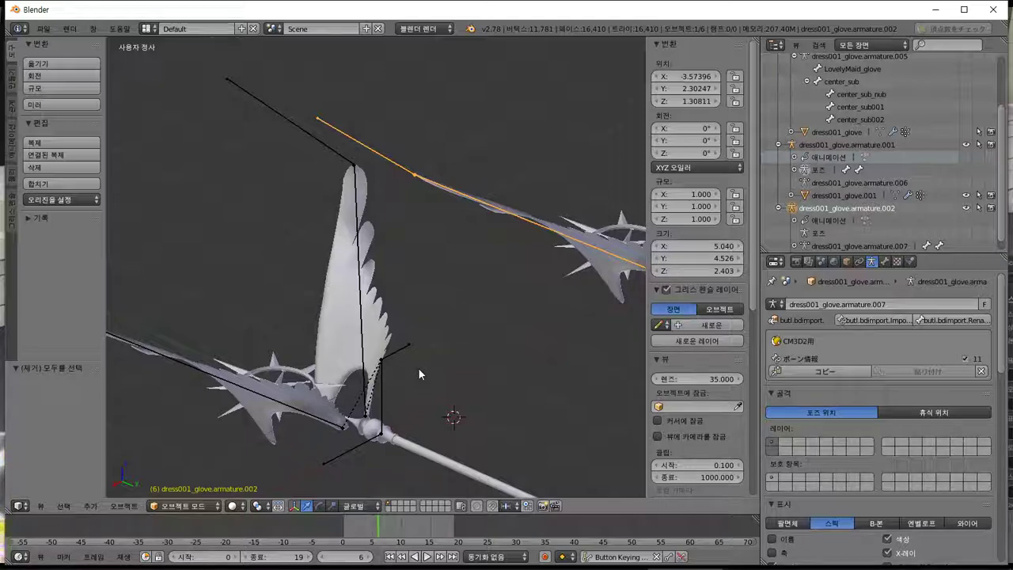
right_click(387, 386)
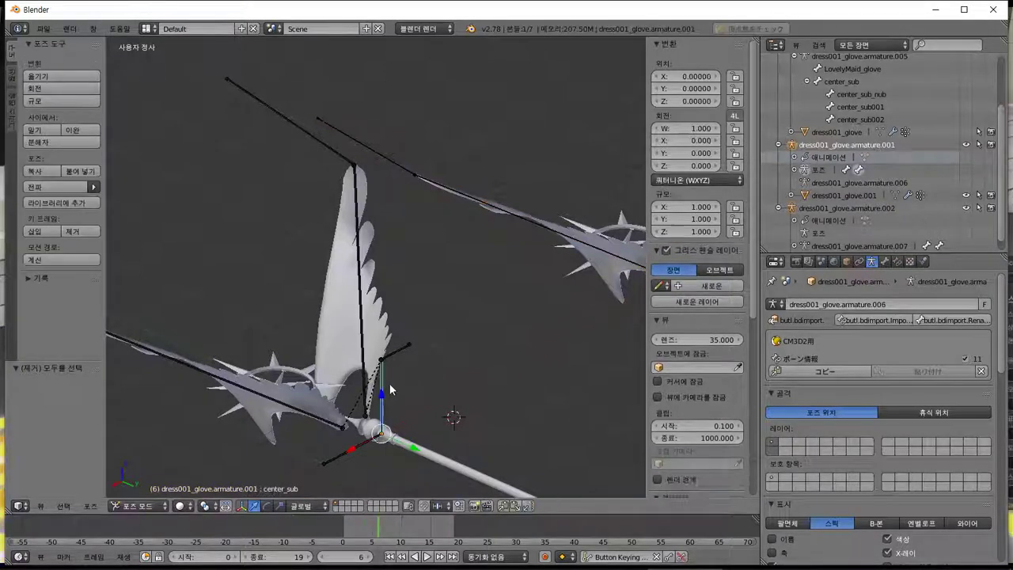
middle_drag(387, 384, 427, 348)
key(Tab)
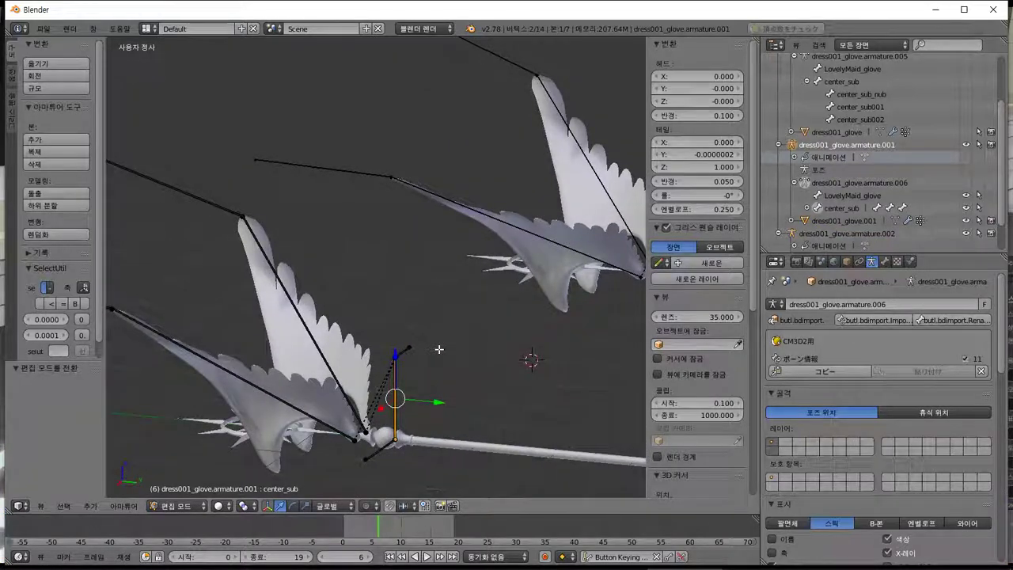
Check the center_sub and center_sub_nub bones from the front and right side, and try moving the LovelyMaid_glove bone.
middle_drag(439, 349, 512, 356)
key(KP_1)
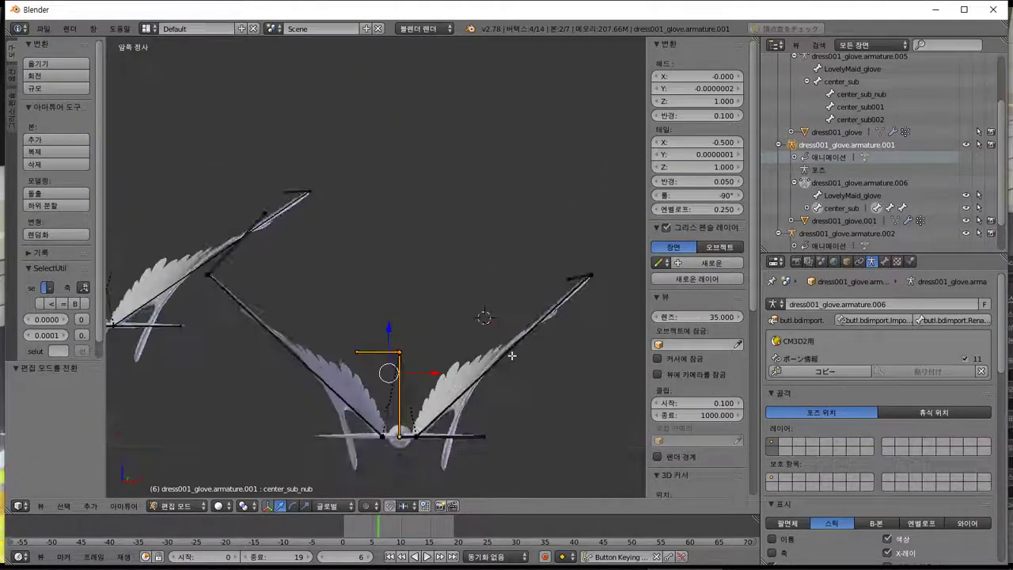
key(KP_3)
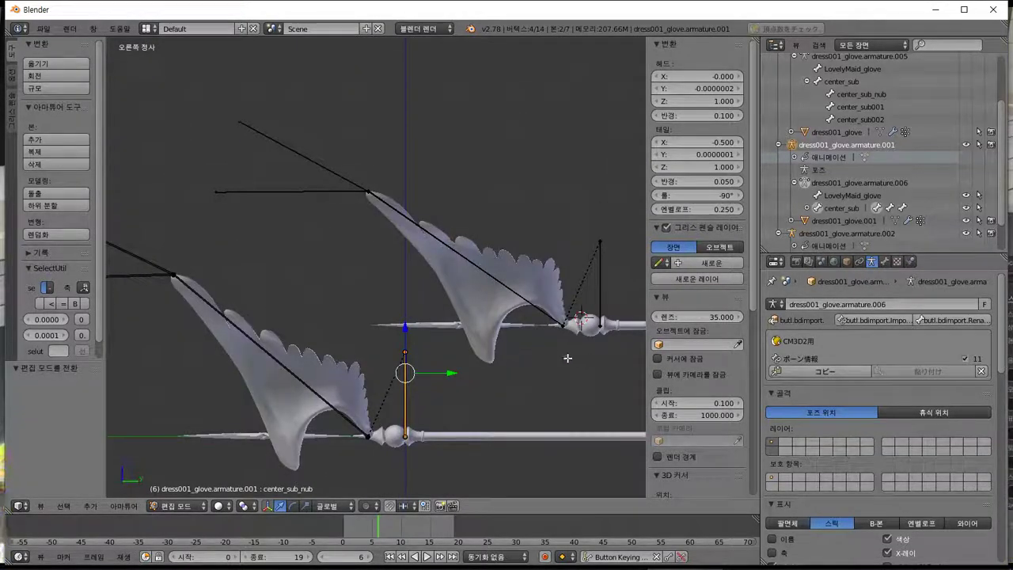
middle_drag(550, 355, 491, 382)
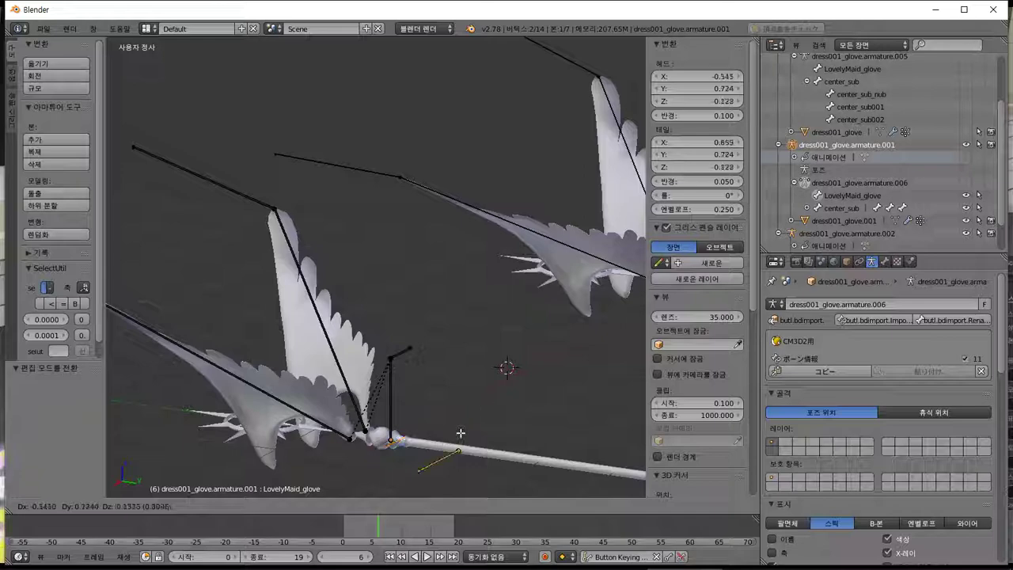
middle_drag(458, 436, 480, 427)
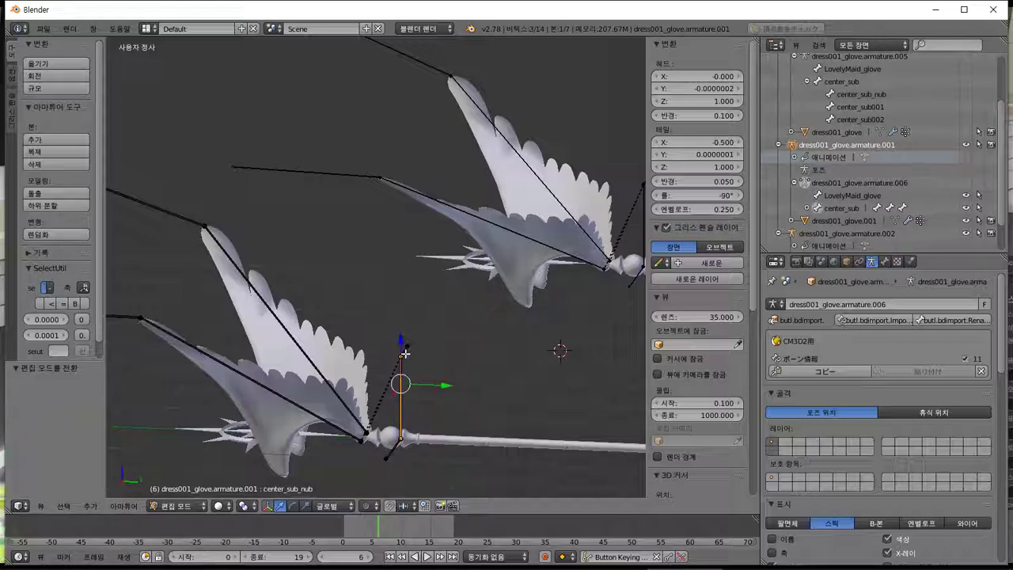
Select the center_sub and center_sub_nub bones in side view and set the pivot point to 활성 요소 (active element).
middle_drag(421, 351, 477, 338)
key(KP_3)
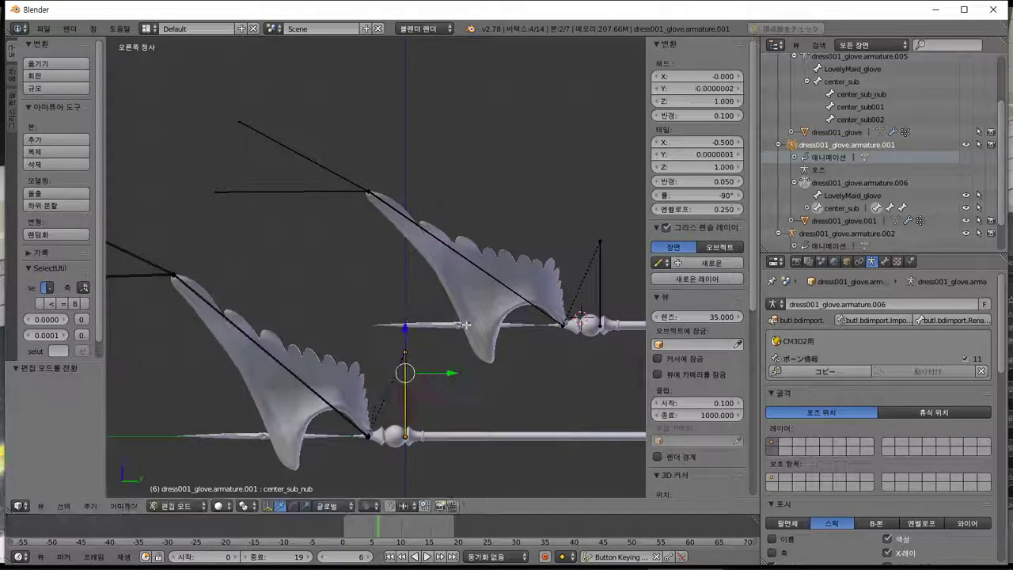
click(246, 506)
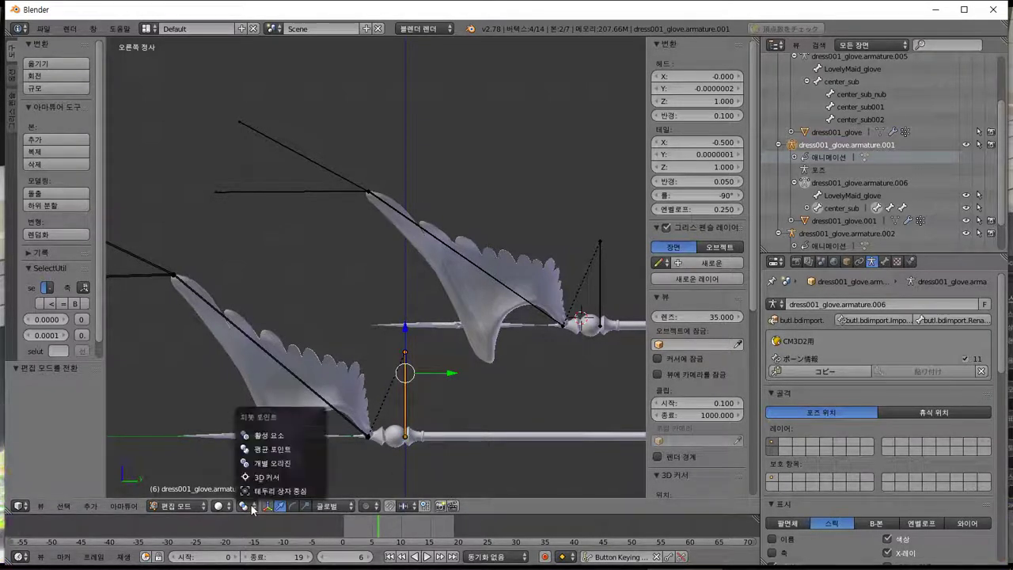
click(286, 436)
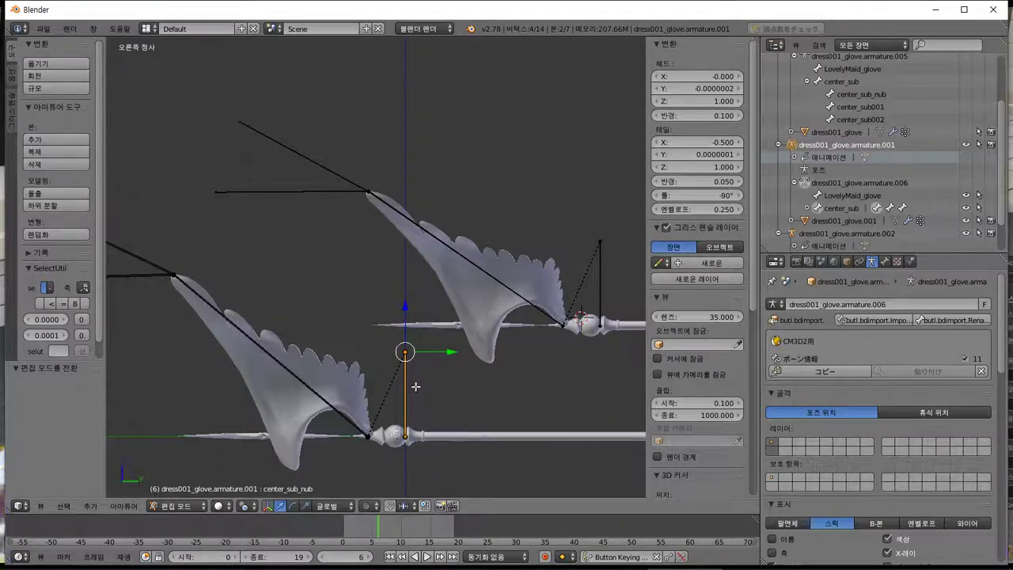
middle_drag(415, 386, 455, 383)
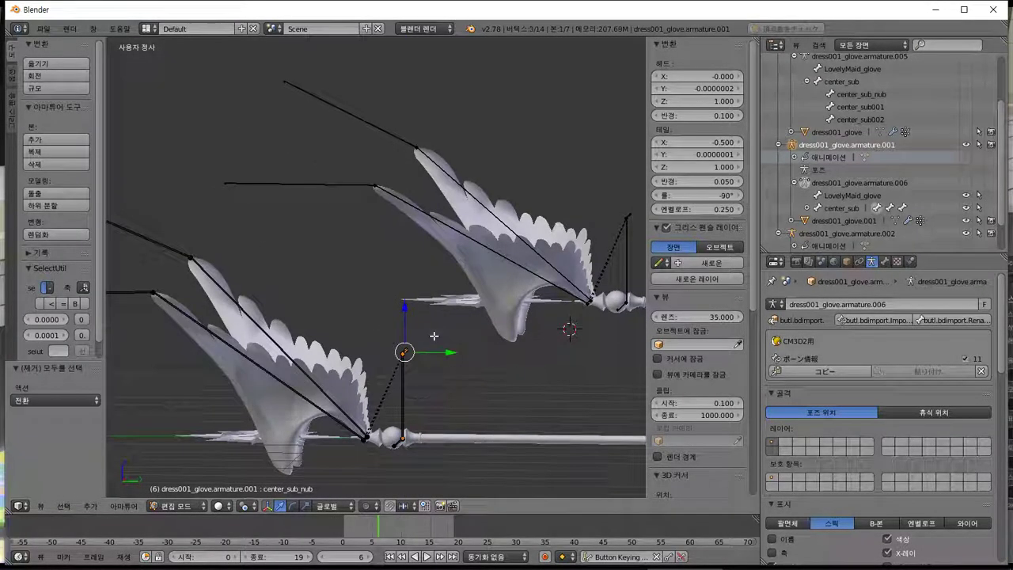
Check the two selected center_sub bones from the front and the right side.
middle_drag(436, 388, 435, 390)
key(KP_1)
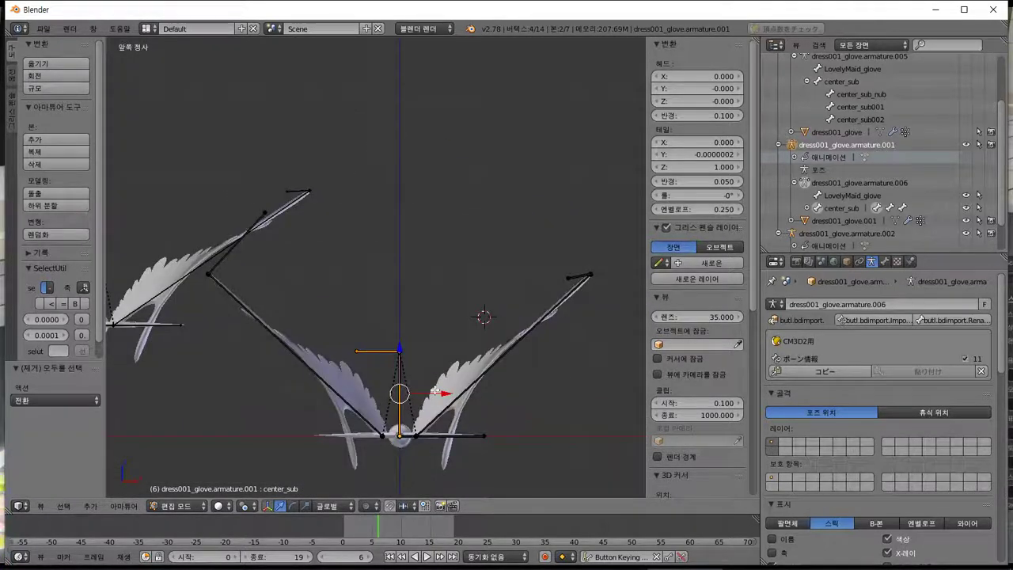
key(KP_3)
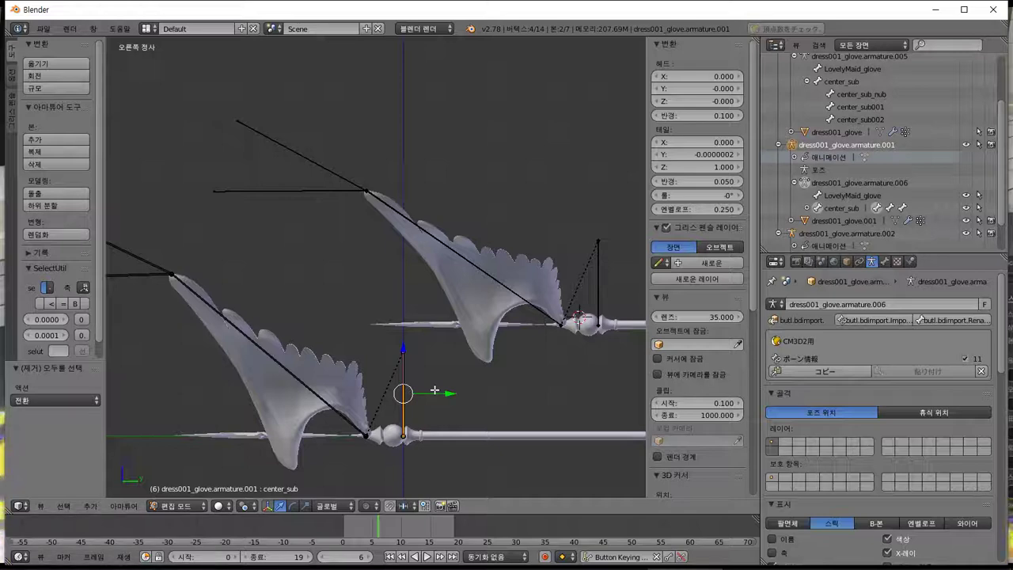
Switch to the game and set the PartsEdit slot to ベース to examine the maid's base bones.
key(alt+Tab)
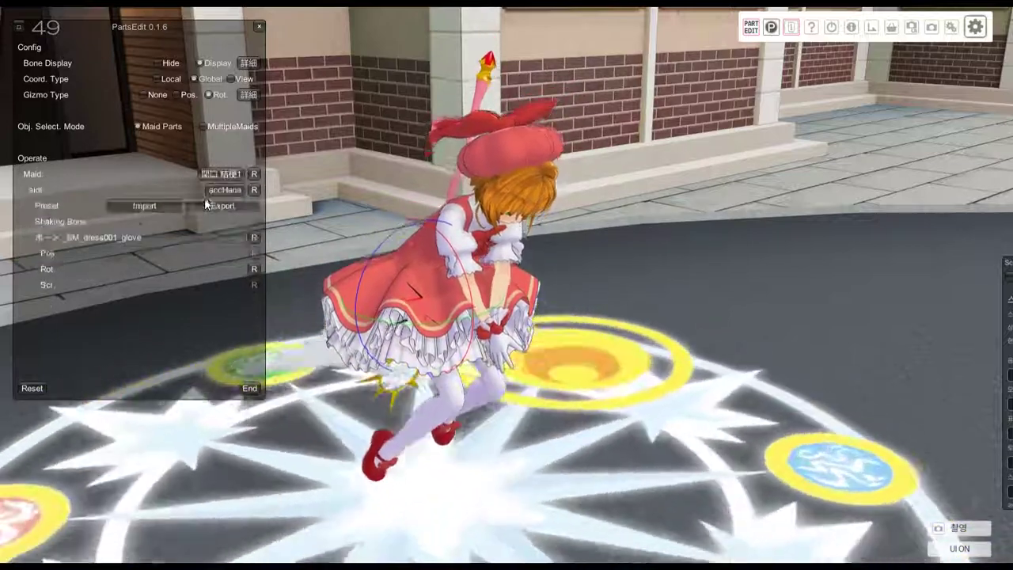
click(226, 190)
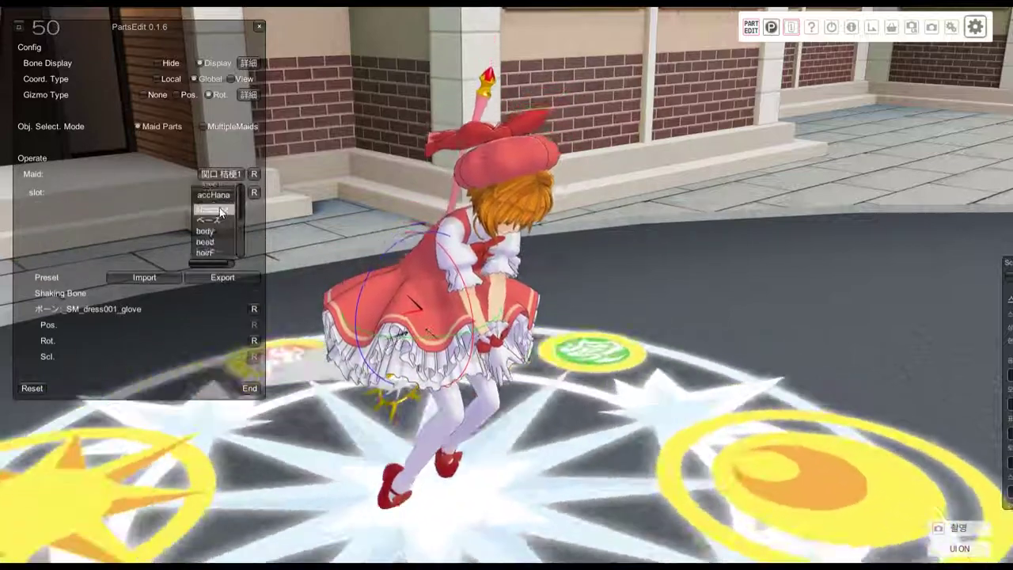
click(226, 220)
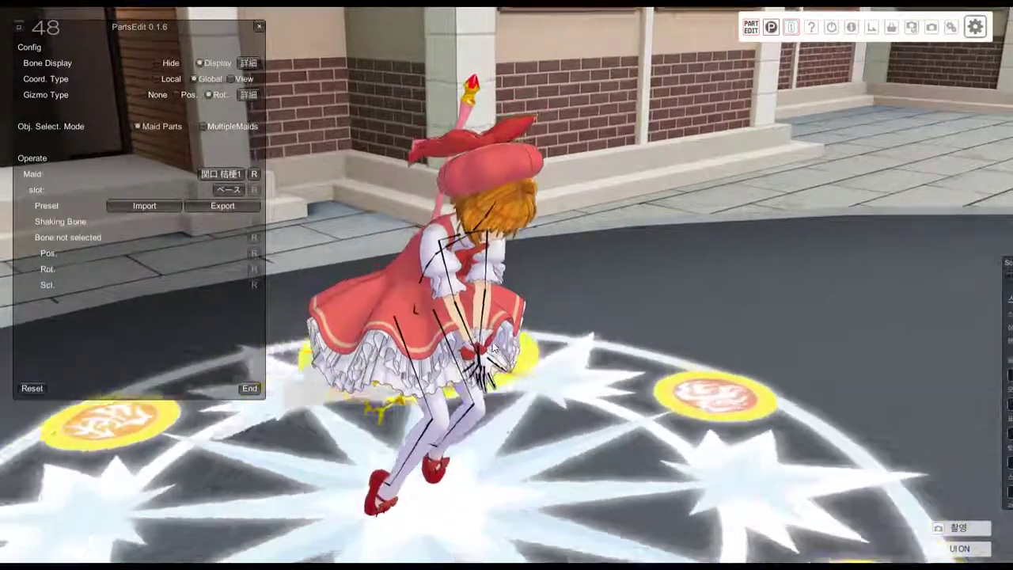
click(225, 191)
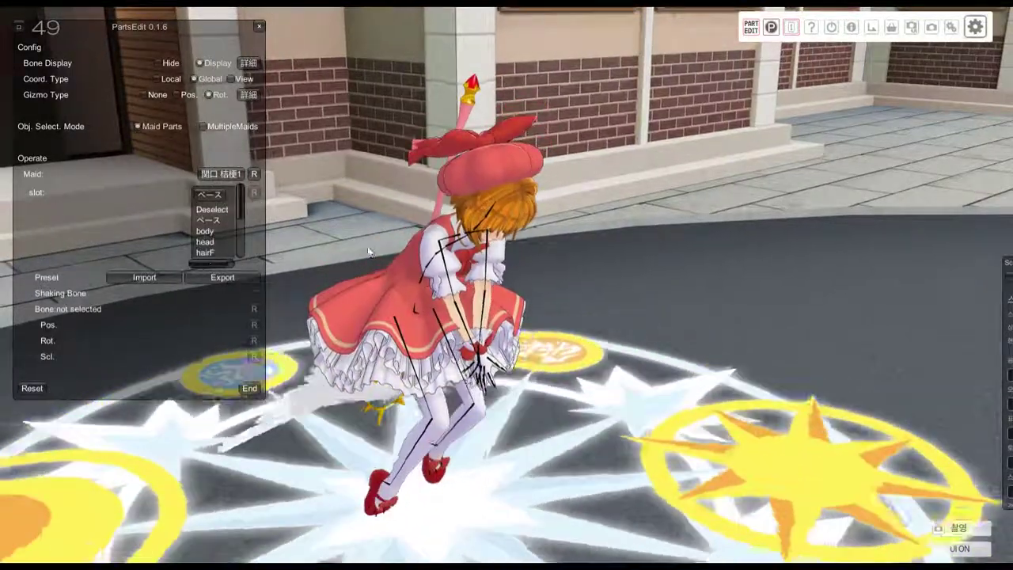
Switch back to Blender, set the pivot point to the 3D cursor and snap the cursor to the scene centre.
key(alt+Tab)
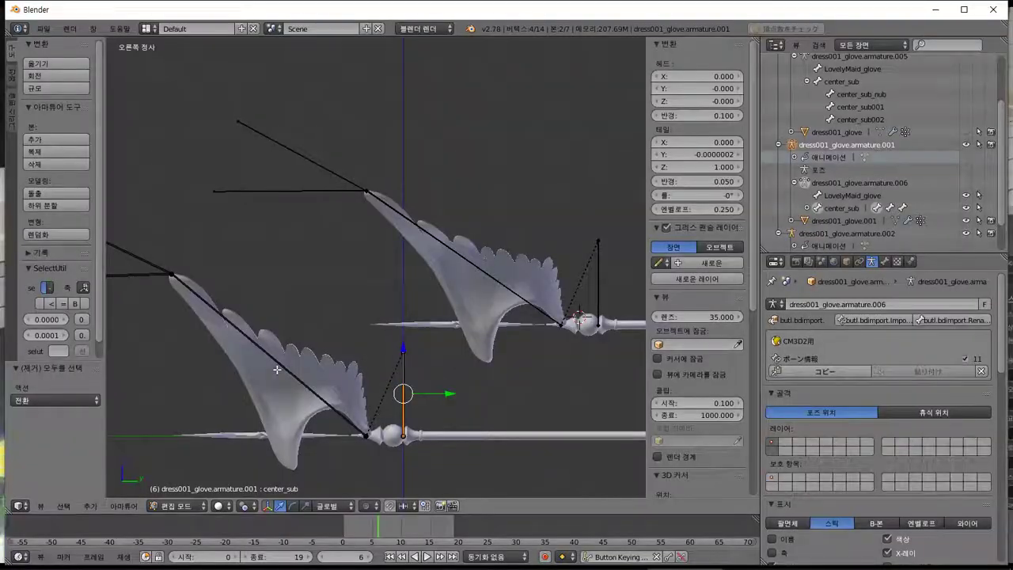
middle_drag(238, 413, 290, 426)
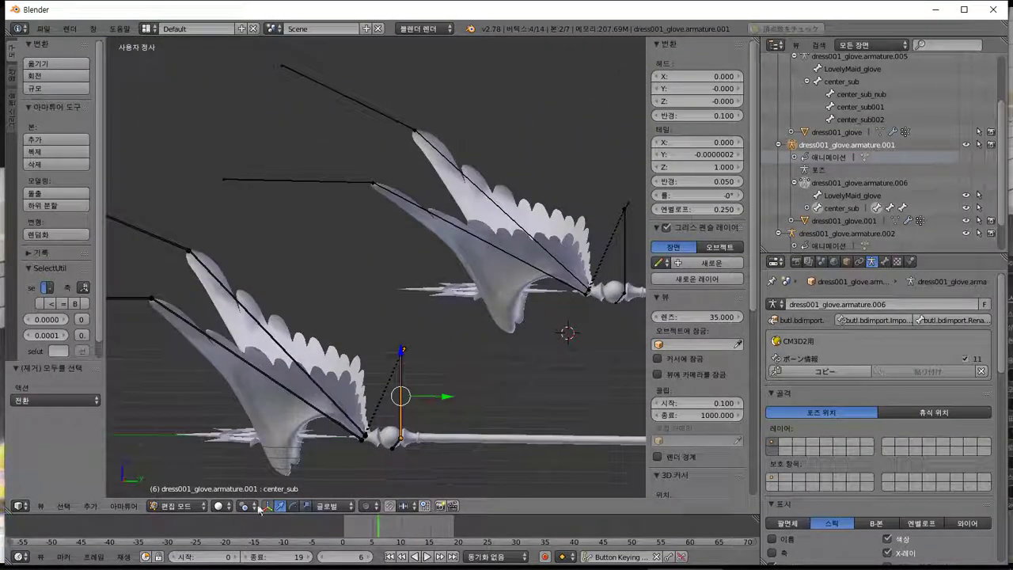
click(285, 478)
key(shift+s)
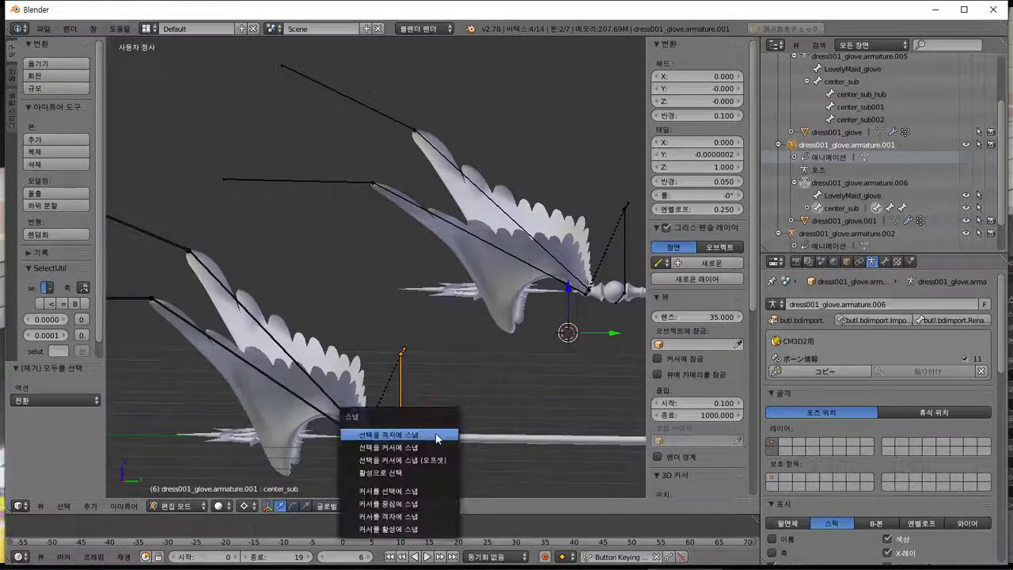
click(426, 504)
middle_drag(443, 475, 459, 429)
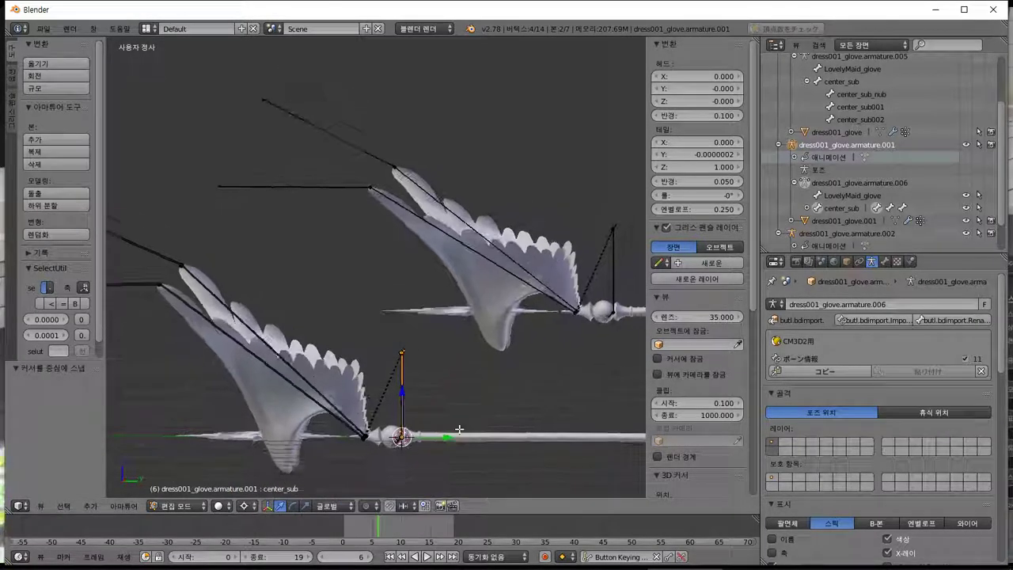
Rotate the center_sub and center_sub_nub bones by -90° around the 3D cursor in right side view, and select all bones.
key(KP_1)
key(KP_3)
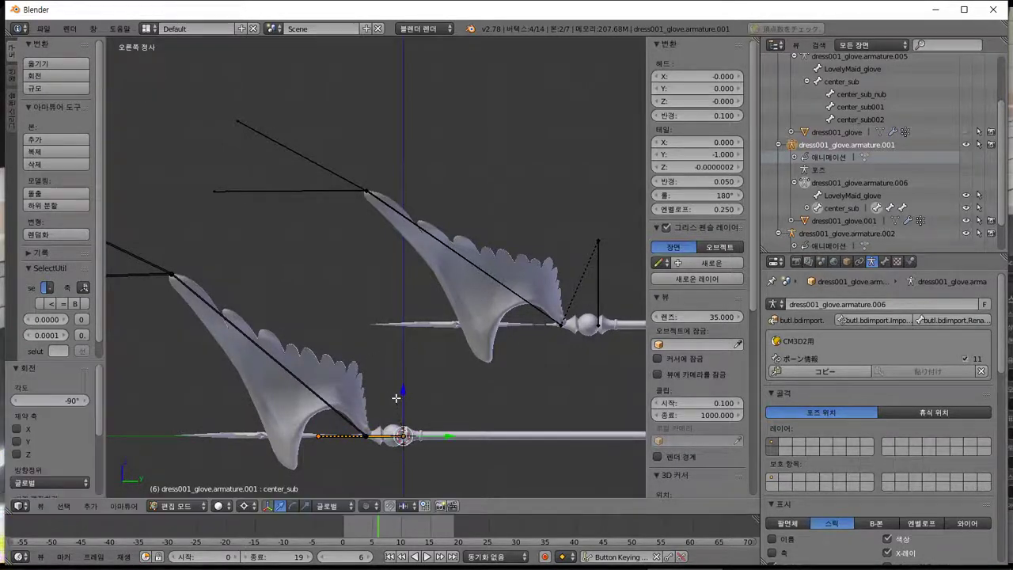
middle_drag(395, 398, 448, 414)
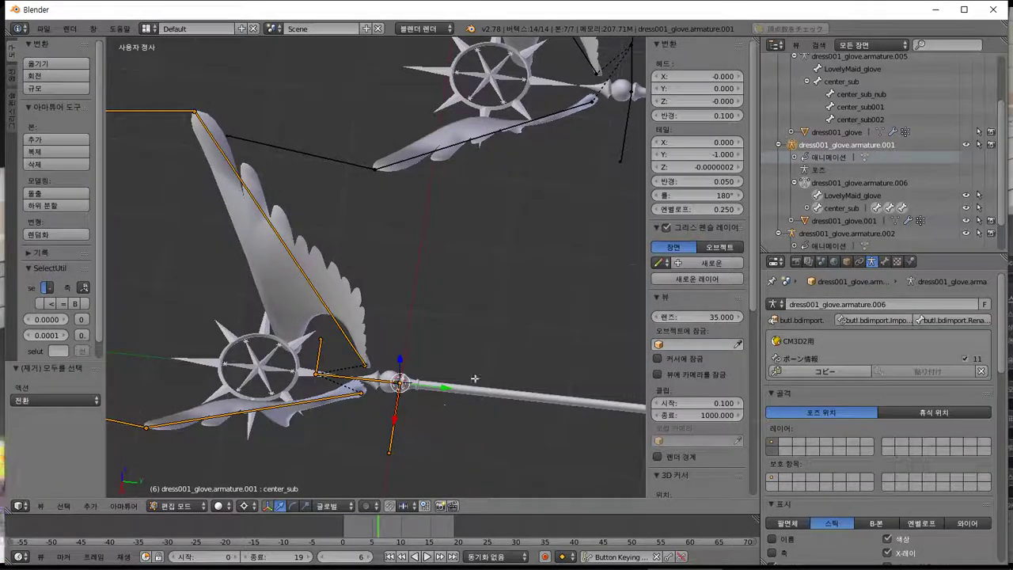
Import the BoneData for all bones with base bone LovelyMaid_glove at scale 5.0, and copy the armature's bone information.
click(876, 321)
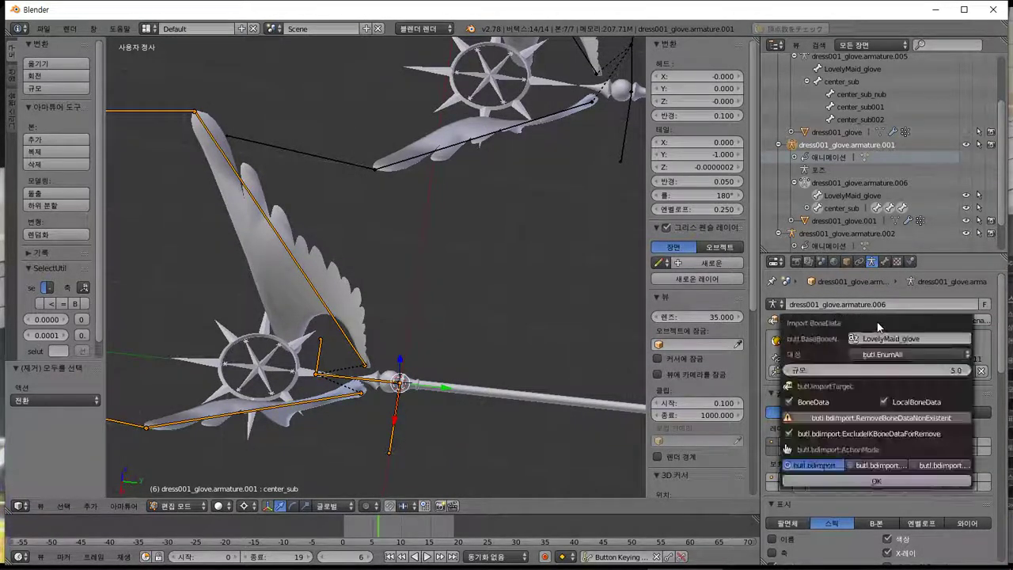
click(888, 484)
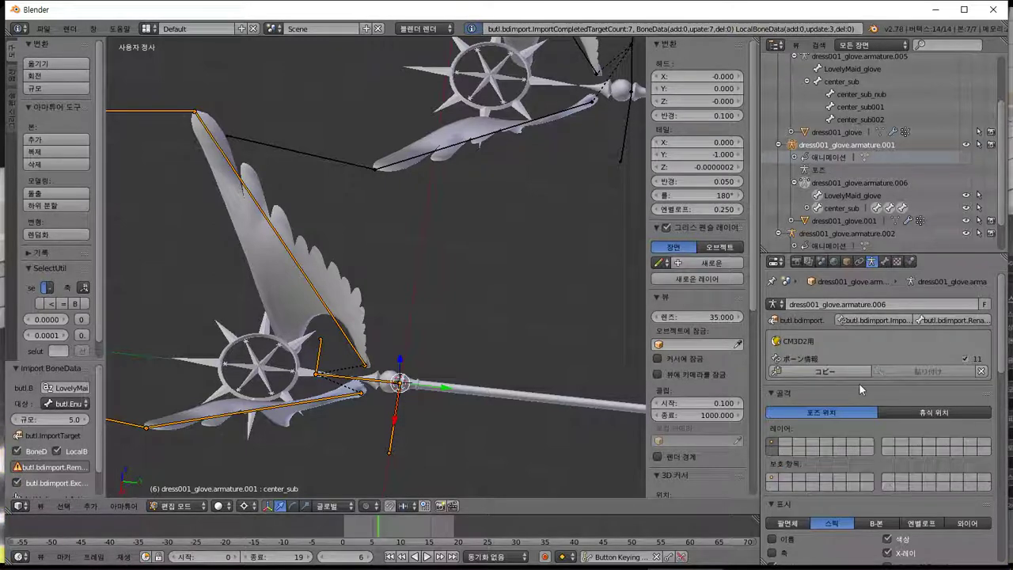
click(850, 375)
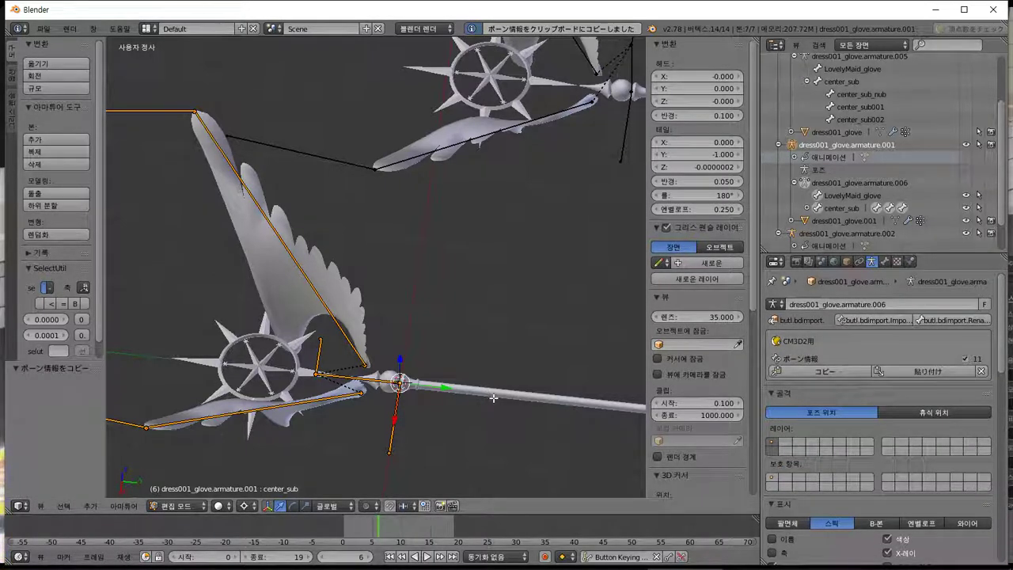
Leave Edit Mode and paste the copied bone information into the object properties of the dress001_glove.001 mesh.
key(Tab)
right_click(501, 395)
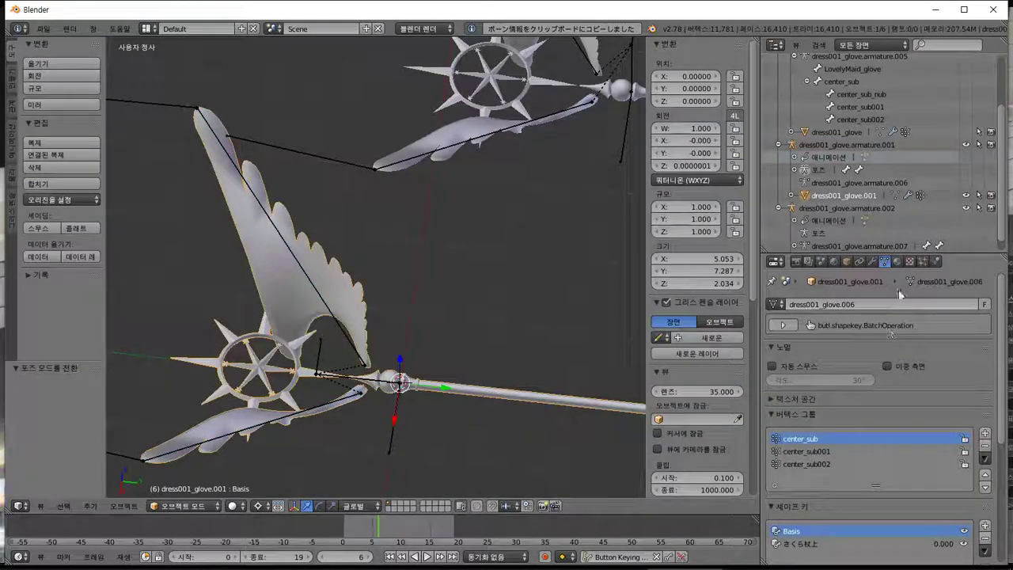
click(846, 262)
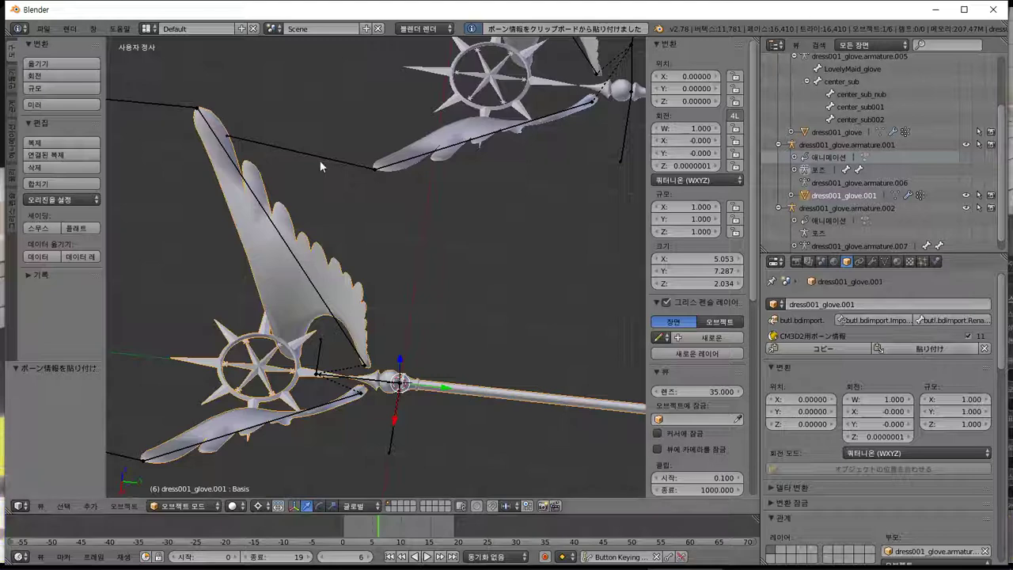
Export dress001_glove.001 as a CM3D2 model into the さくらCC folder.
click(45, 28)
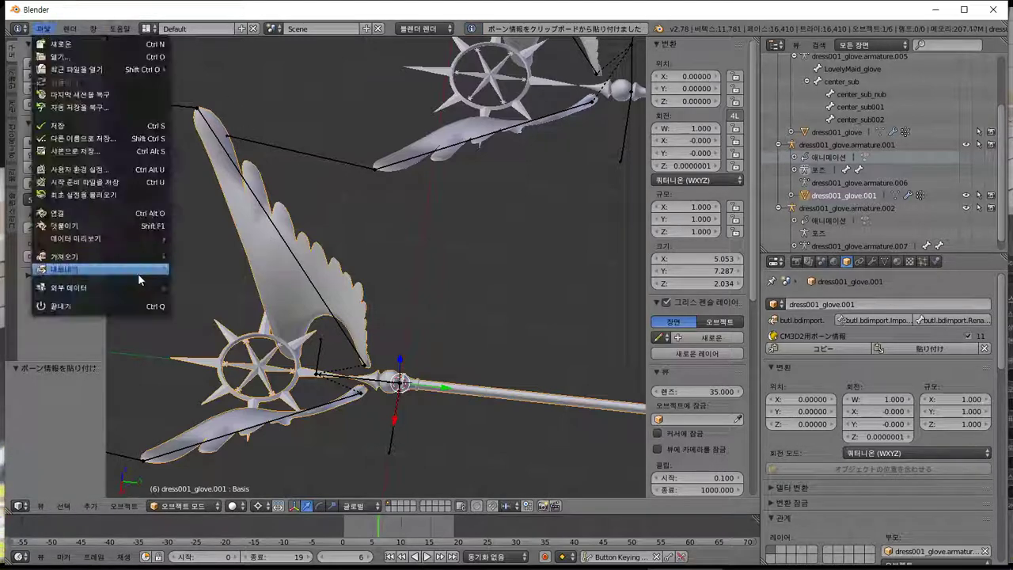
mouse_move(130, 271)
click(239, 383)
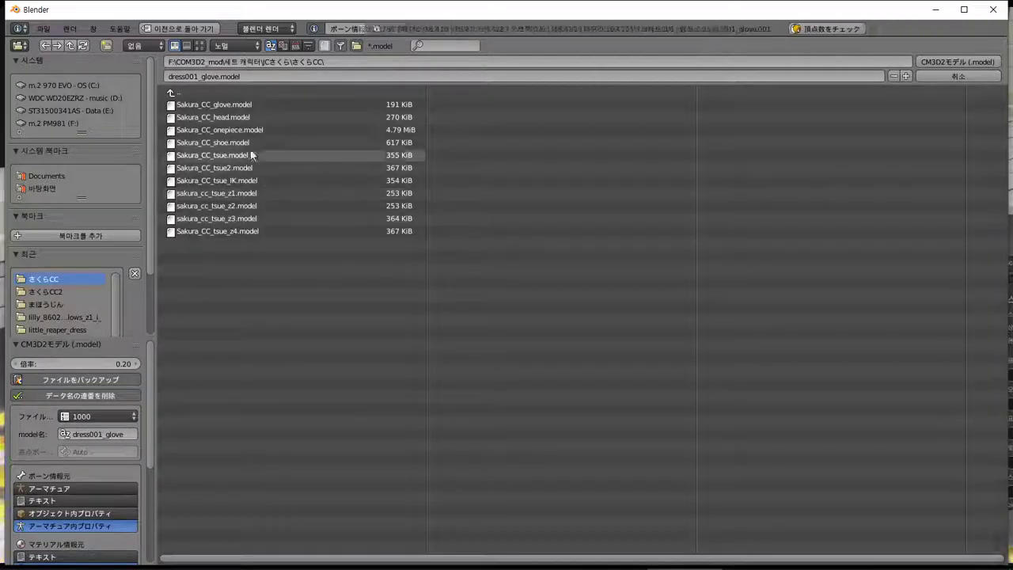
click(953, 59)
Import the exported CM3D2 staff model back into the scene.
click(43, 29)
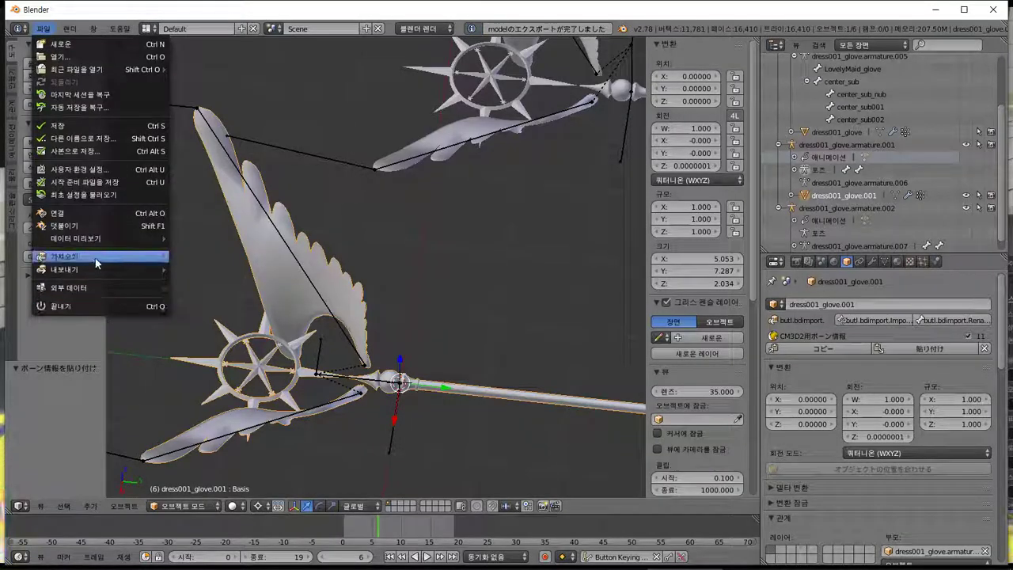
mouse_move(95, 262)
click(237, 384)
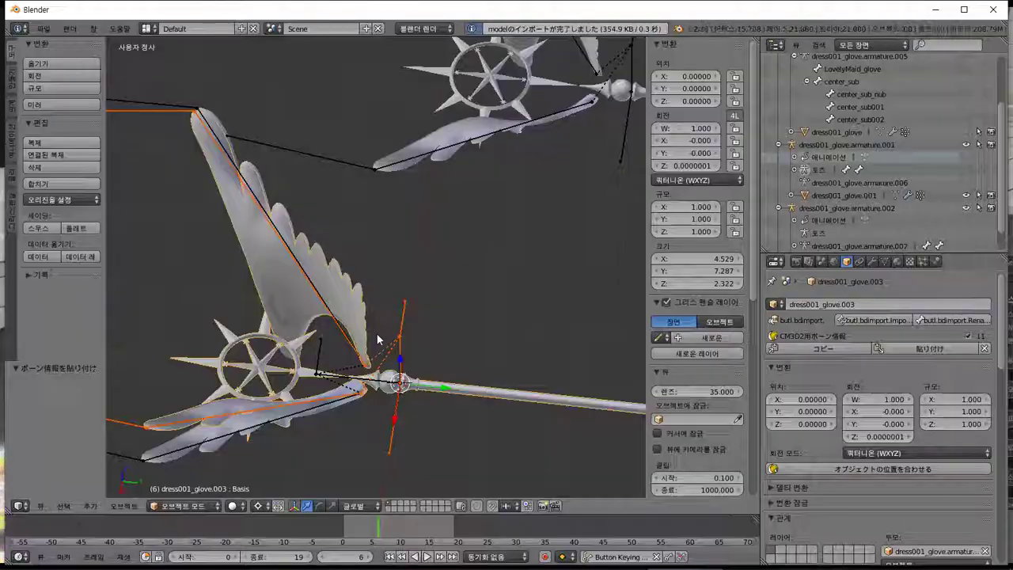
Move the imported staff copy beside the original to compare their bones, and delete the copy.
middle_drag(380, 338, 337, 302)
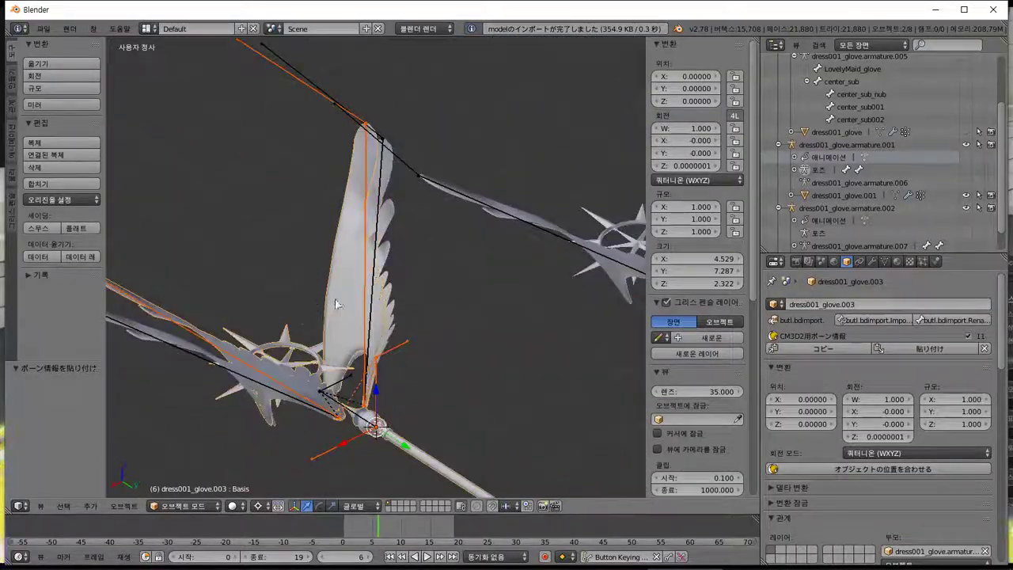
key(g)
click(475, 280)
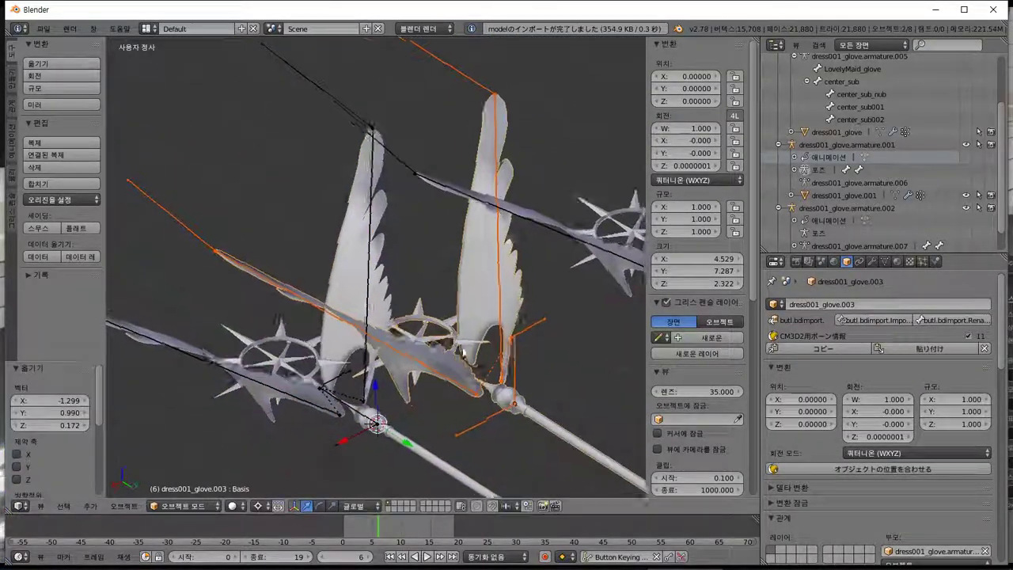
middle_drag(475, 284, 506, 346)
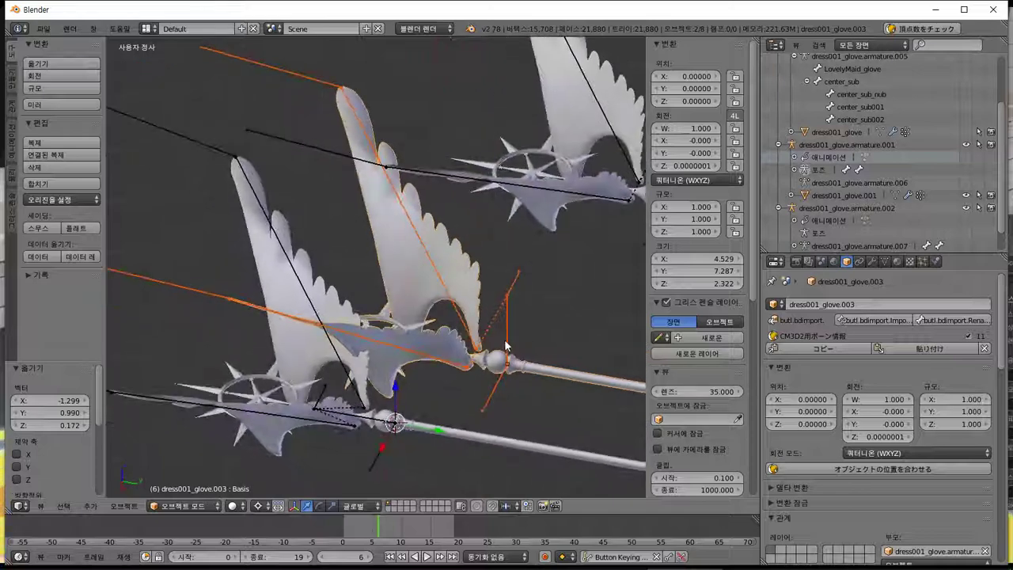
click(506, 342)
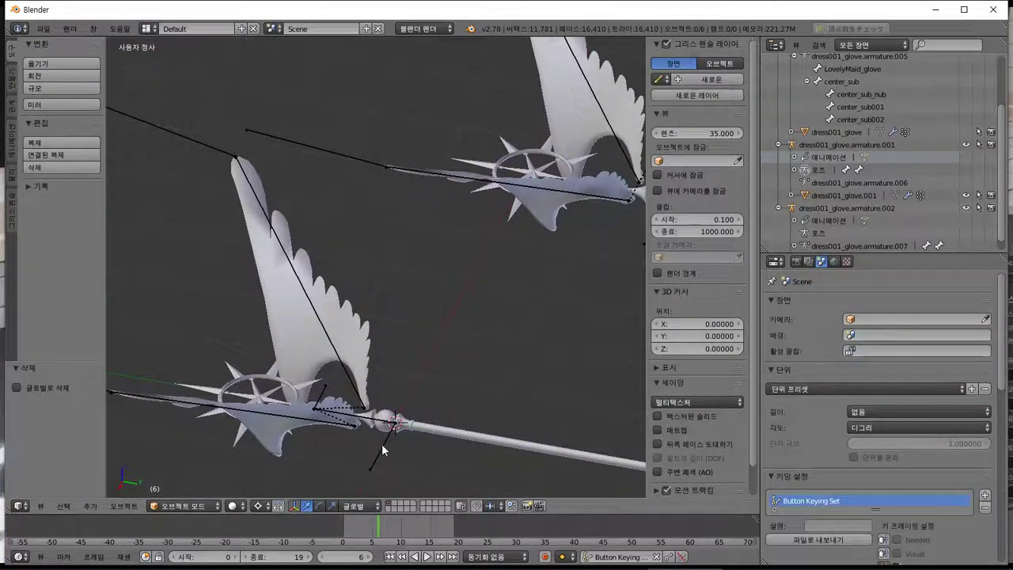
Select all bones of dress001_glove.armature.001 in Pose Mode and copy the armature's bone information.
right_click(382, 449)
key(ctrl+Tab)
key(a)
click(873, 263)
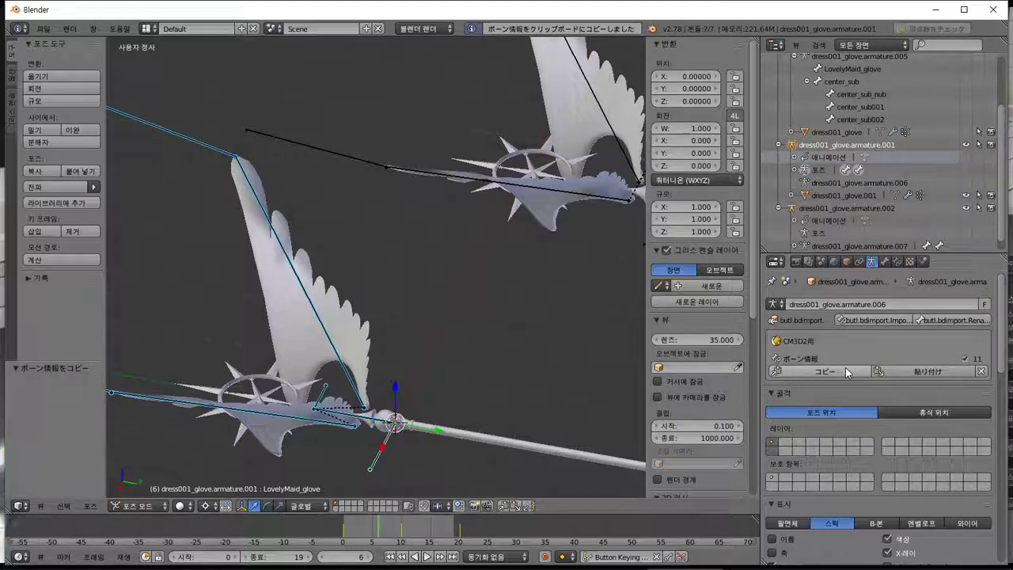
Run Rename BaseBone with LovelyMaid_glove, and import BoneData and LocalBoneData for all bones at scale 5.0.
click(899, 319)
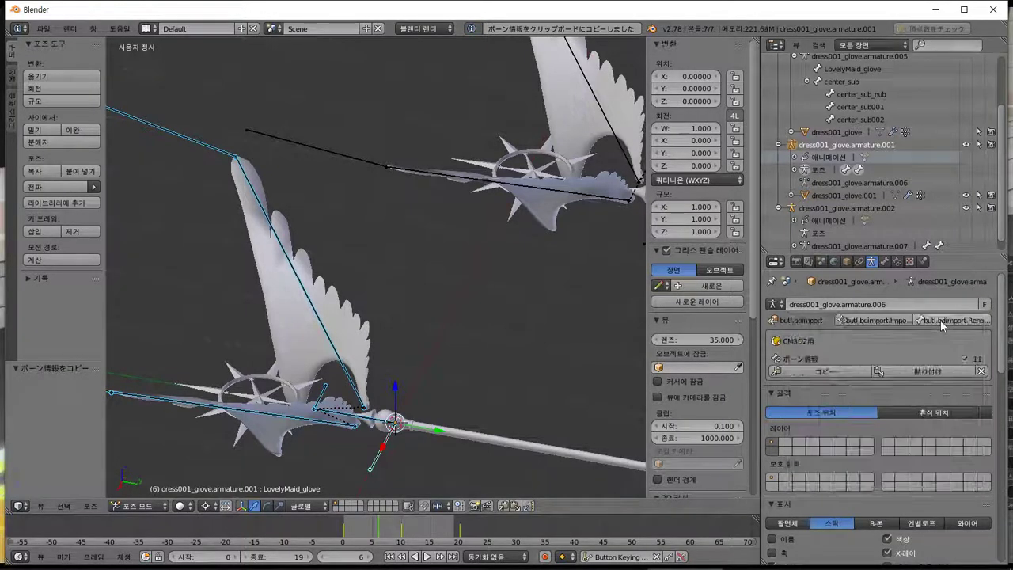
click(940, 320)
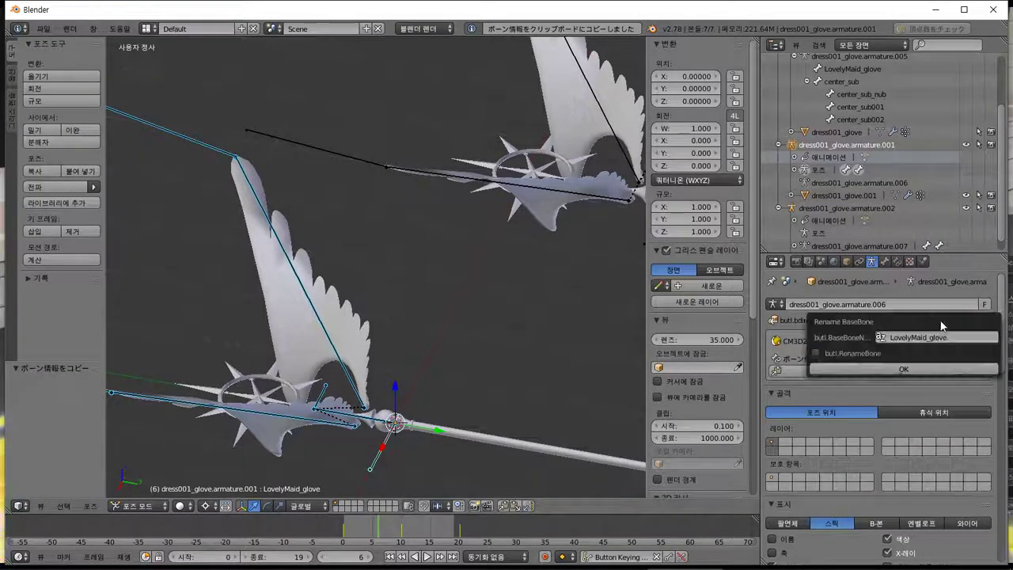
click(892, 369)
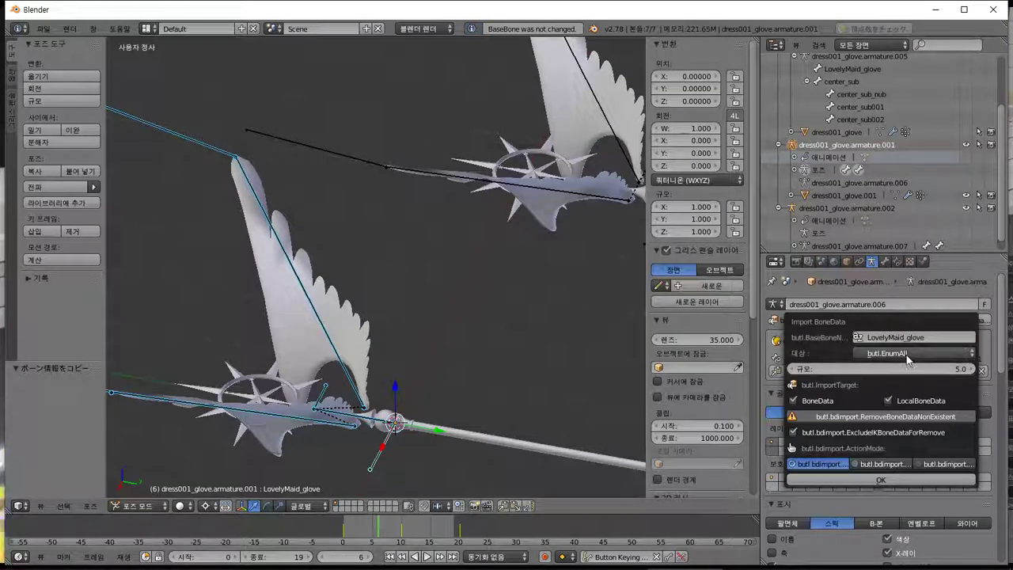
click(891, 480)
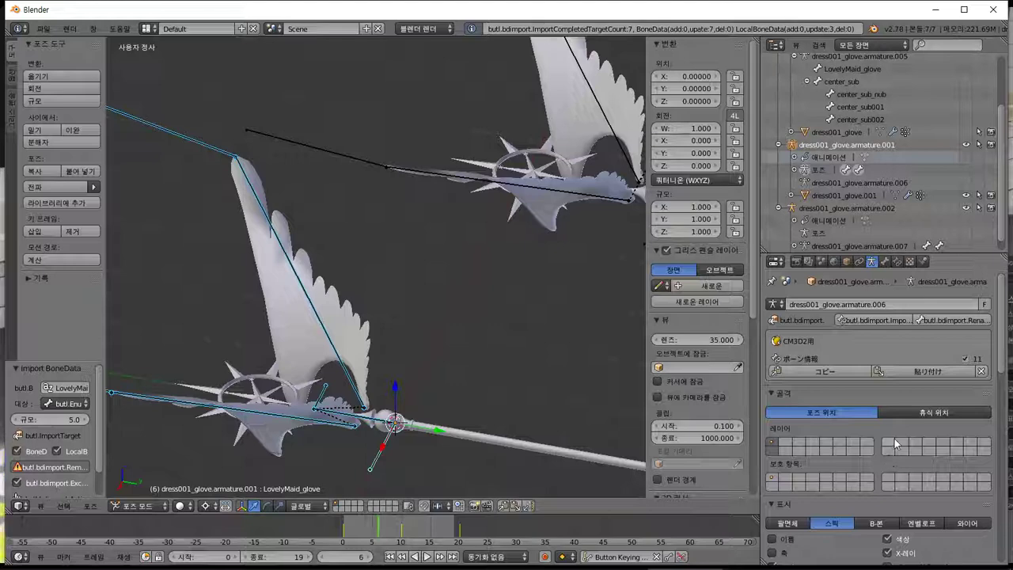
scroll(906, 428, down, 5)
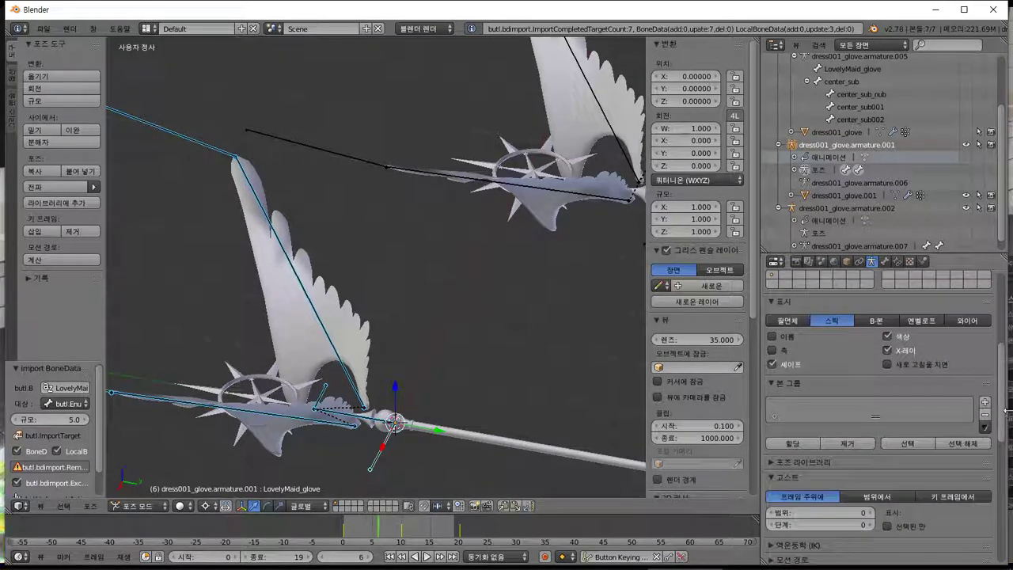
scroll(862, 418, up, 5)
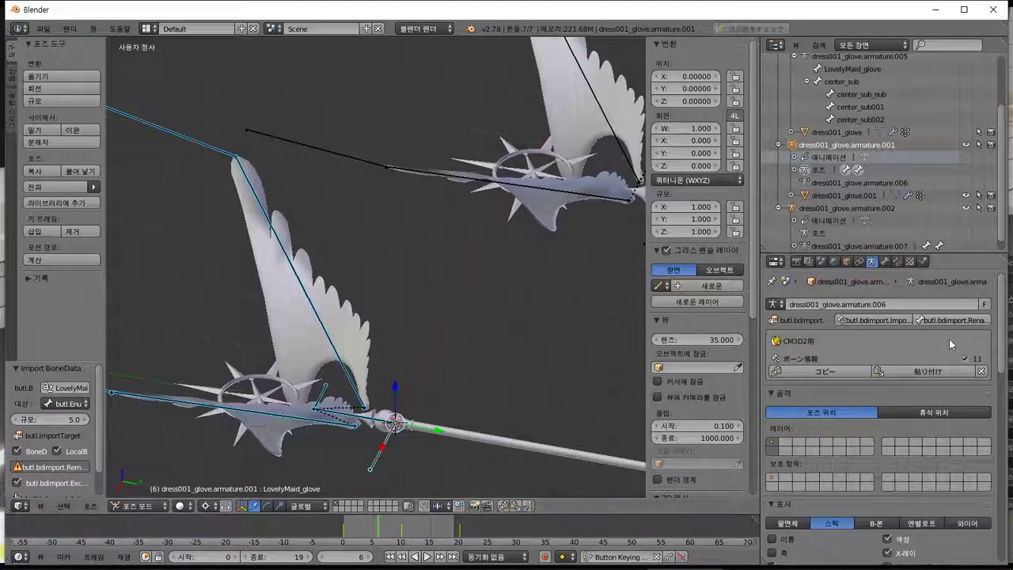
click(928, 321)
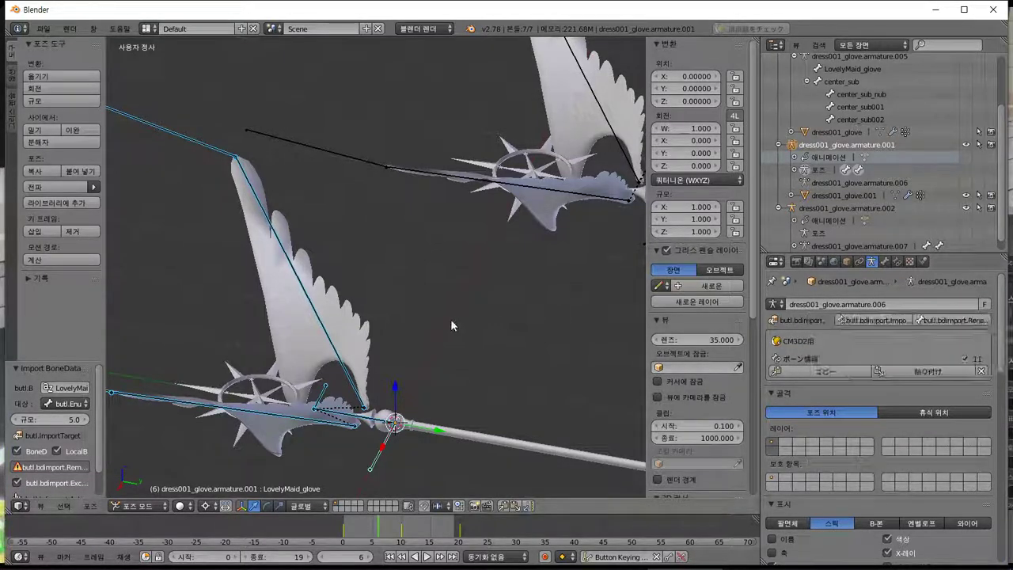
scroll(919, 200, down, 1)
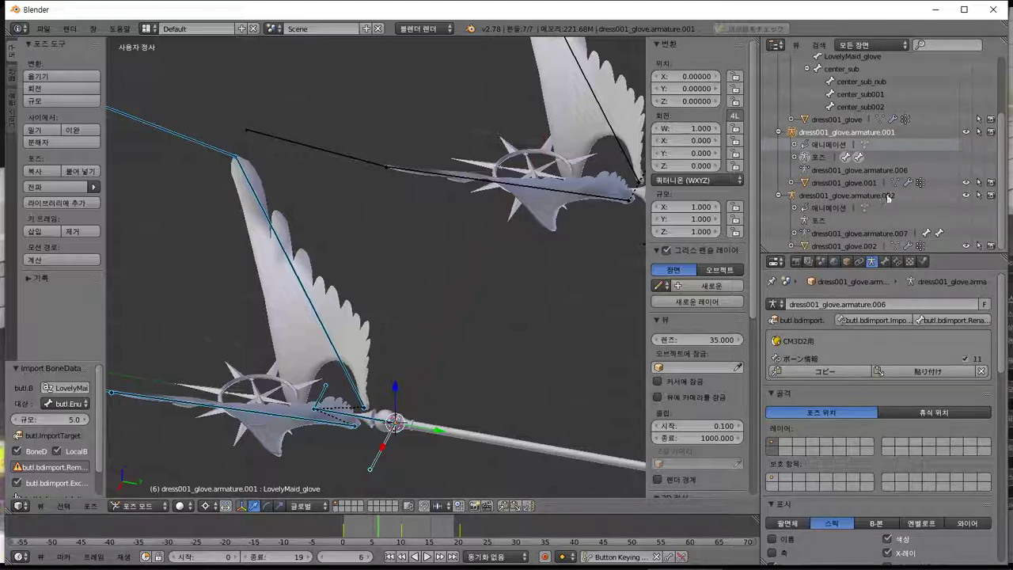
scroll(975, 145, up, 3)
scroll(969, 162, down, 1)
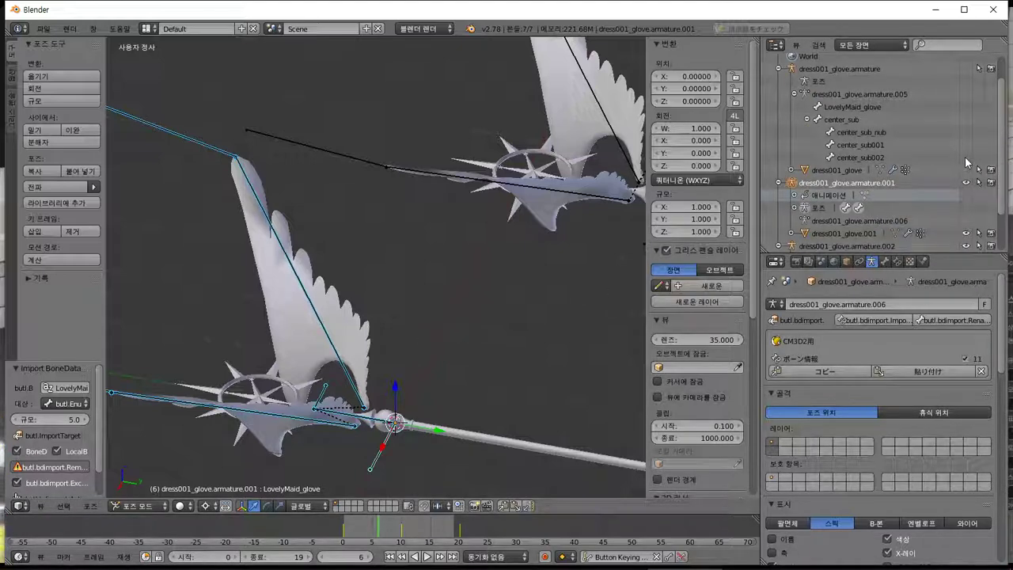
Hide dress001_glove.armature.001, dress001_glove.armature.002 and their meshes, and show dress001_glove.armature with its dress001_glove mesh.
scroll(964, 162, up, 1)
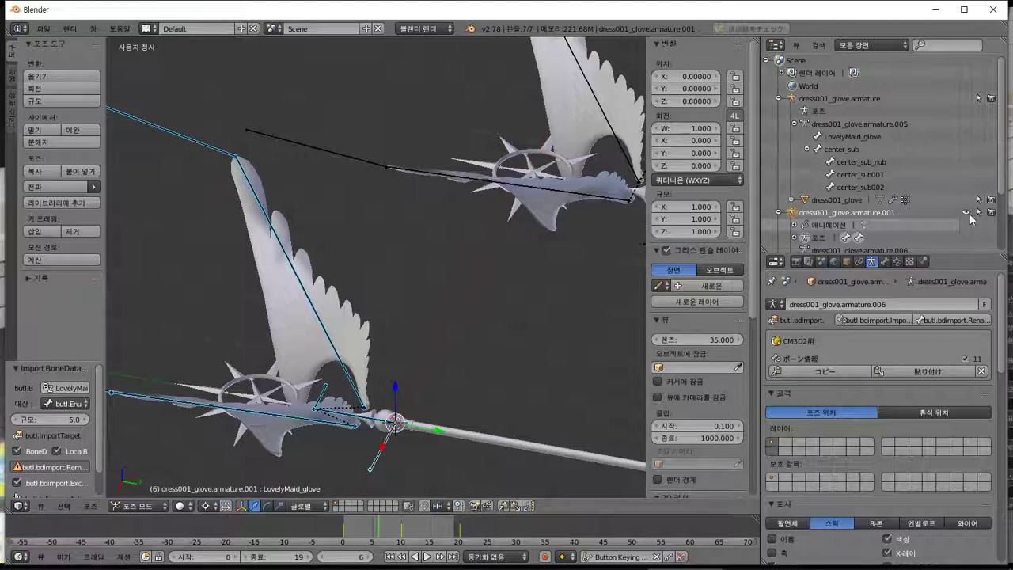
click(967, 214)
scroll(969, 213, down, 3)
click(966, 189)
click(965, 200)
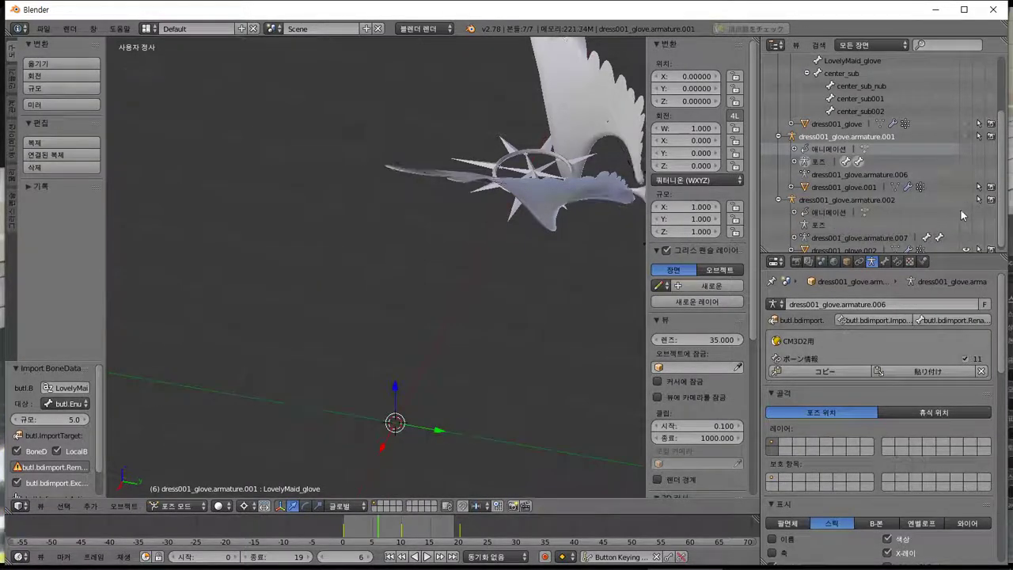
click(966, 250)
scroll(966, 212, up, 3)
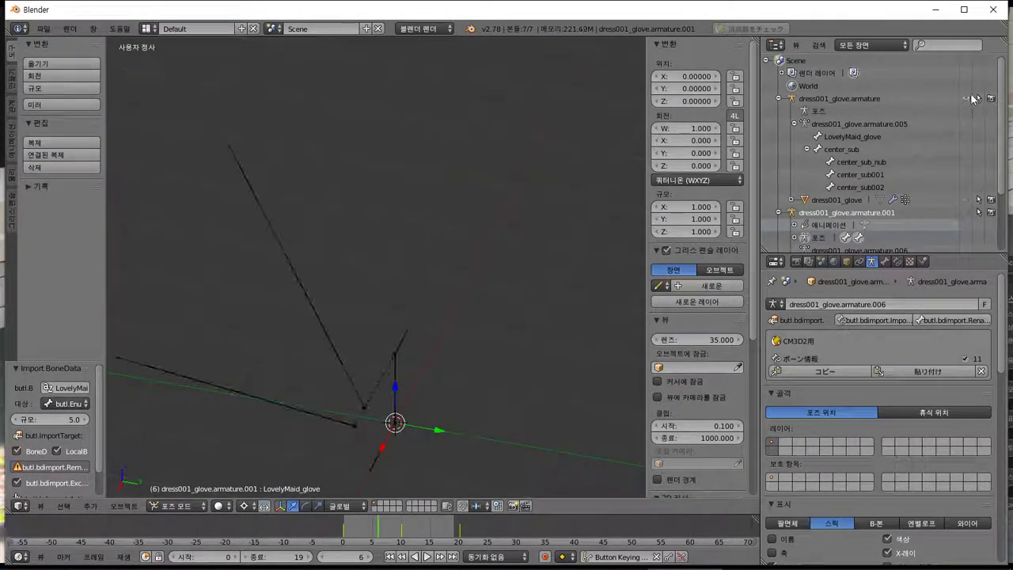
click(966, 200)
Select dress001_glove.armature and enter Edit Mode in the right side view.
middle_drag(448, 338, 420, 346)
right_click(397, 353)
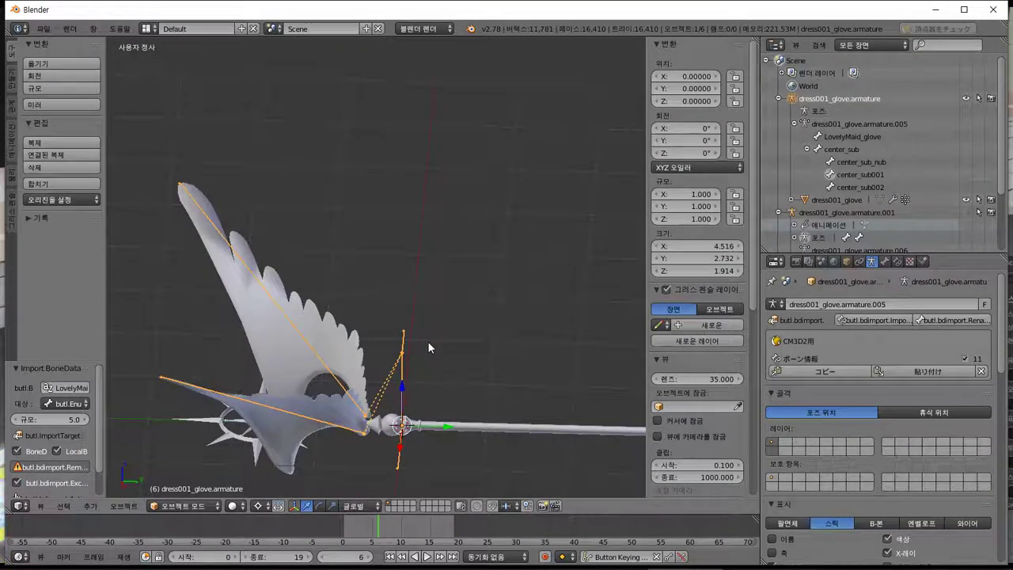
key(KP_3)
key(Tab)
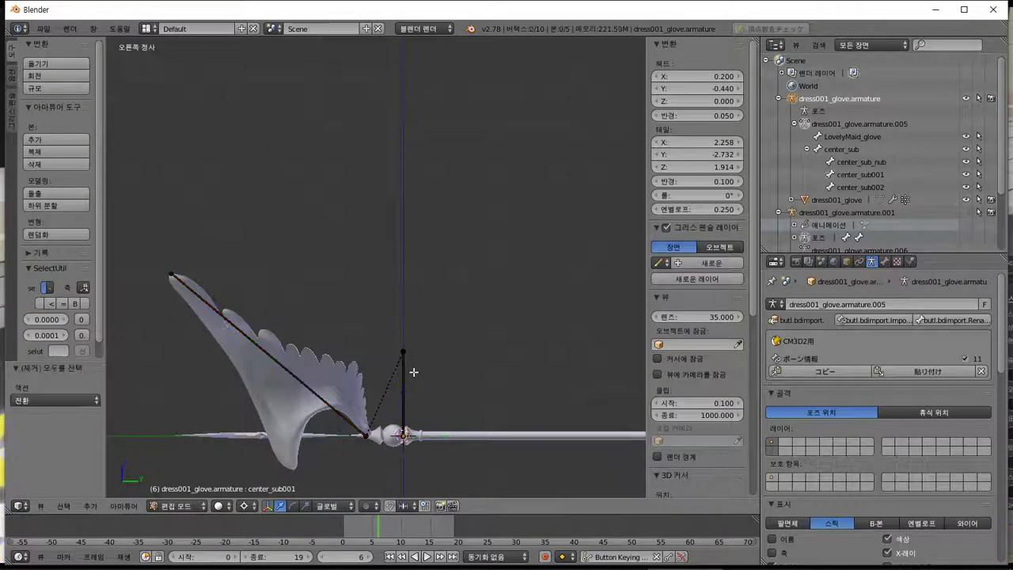
key(Tab)
key(Tab)
Select the center_sub and center_sub_nub bones and rotate them -90° in the side view to lie along the staff.
key(a)
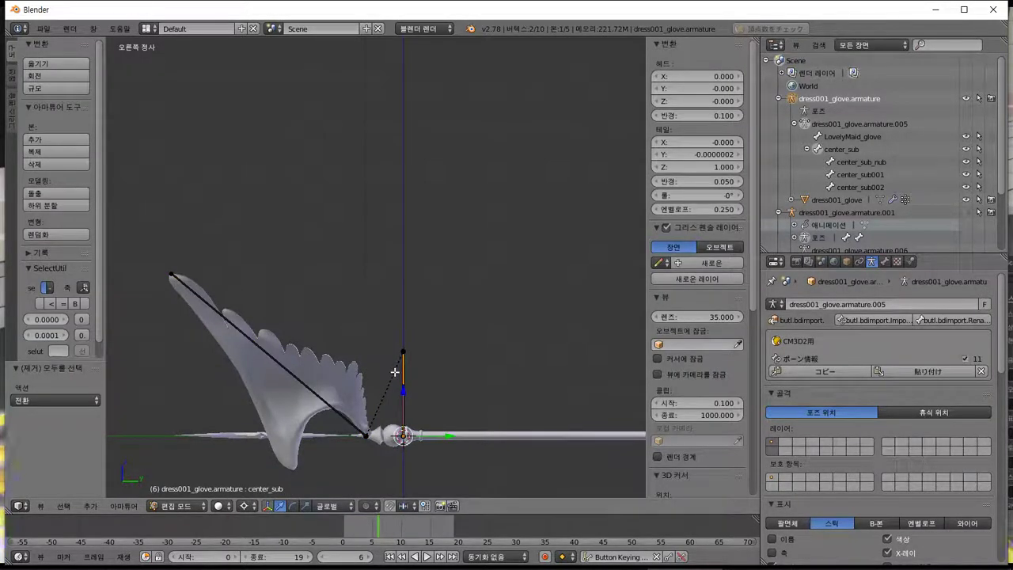
key(b)
drag(394, 372, 436, 335)
key(r)
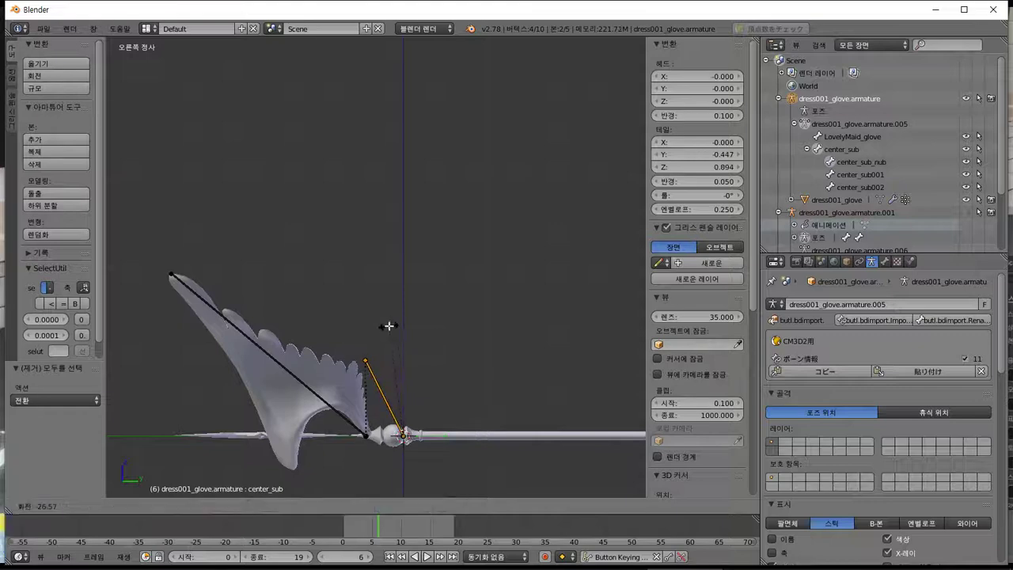
key(Return)
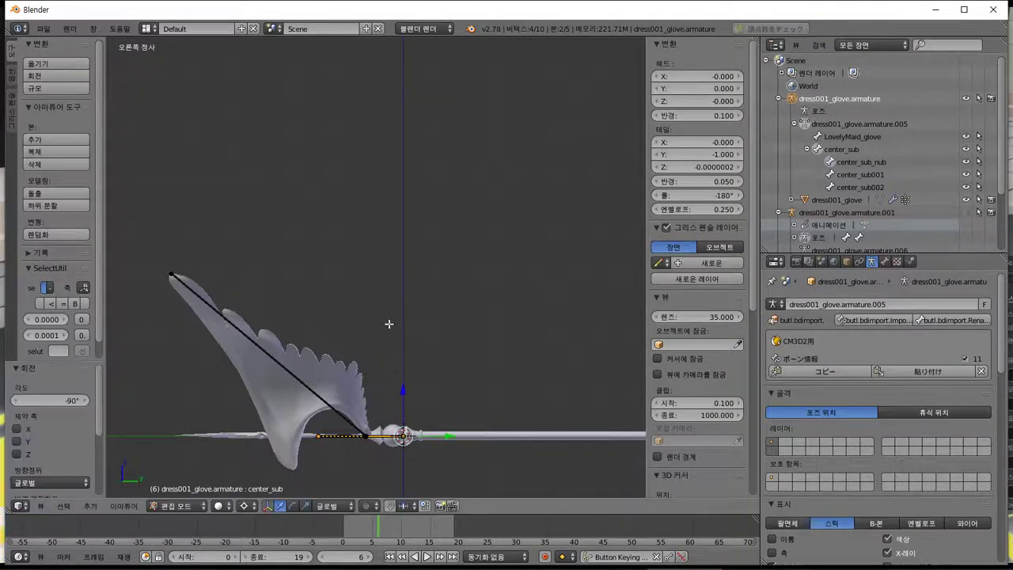
middle_drag(393, 300, 382, 366)
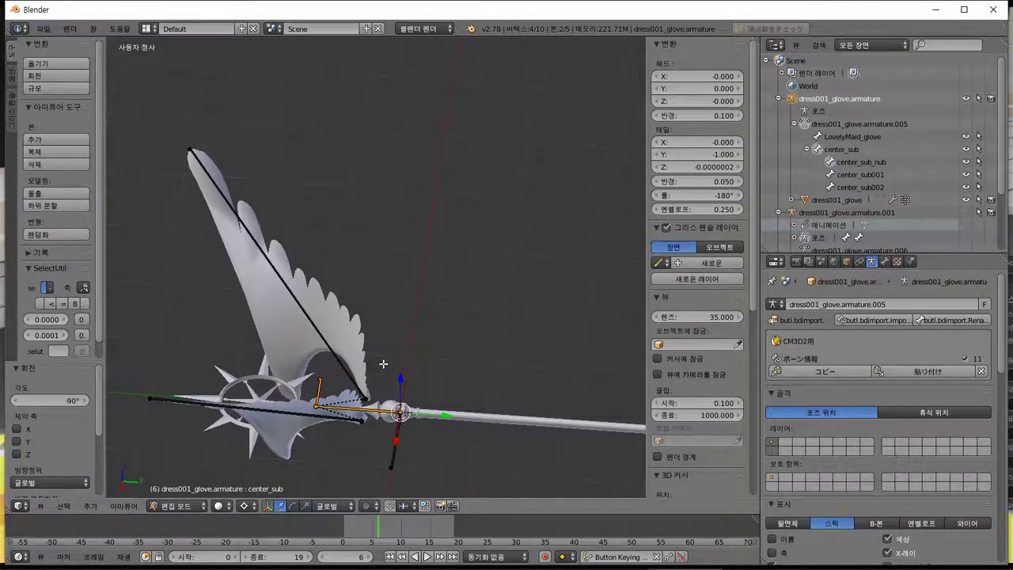
middle_drag(383, 363, 386, 303)
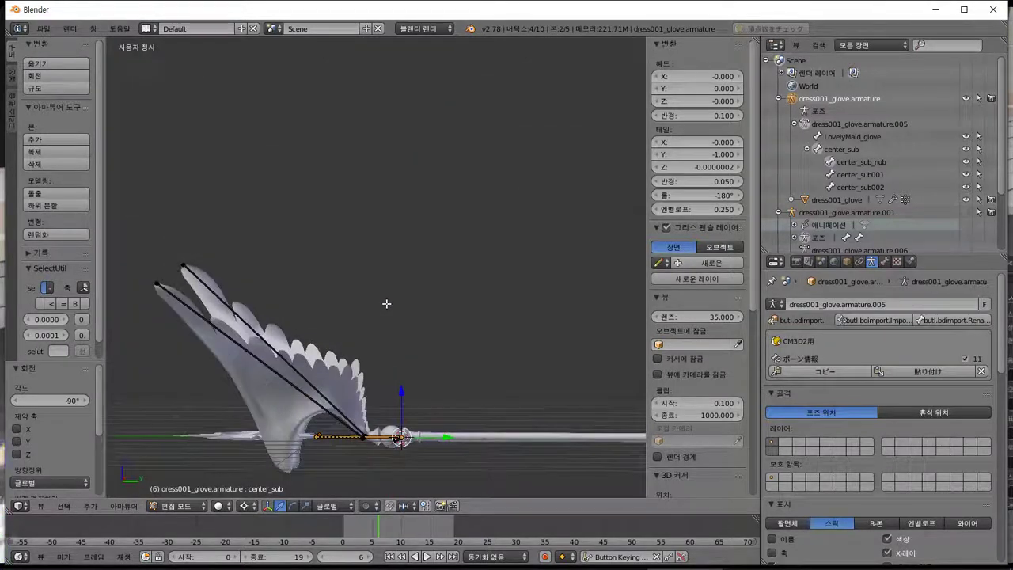
middle_drag(527, 370, 525, 403)
Select all bones of dress001_glove.armature and open the Import BoneData settings.
key(a)
key(a)
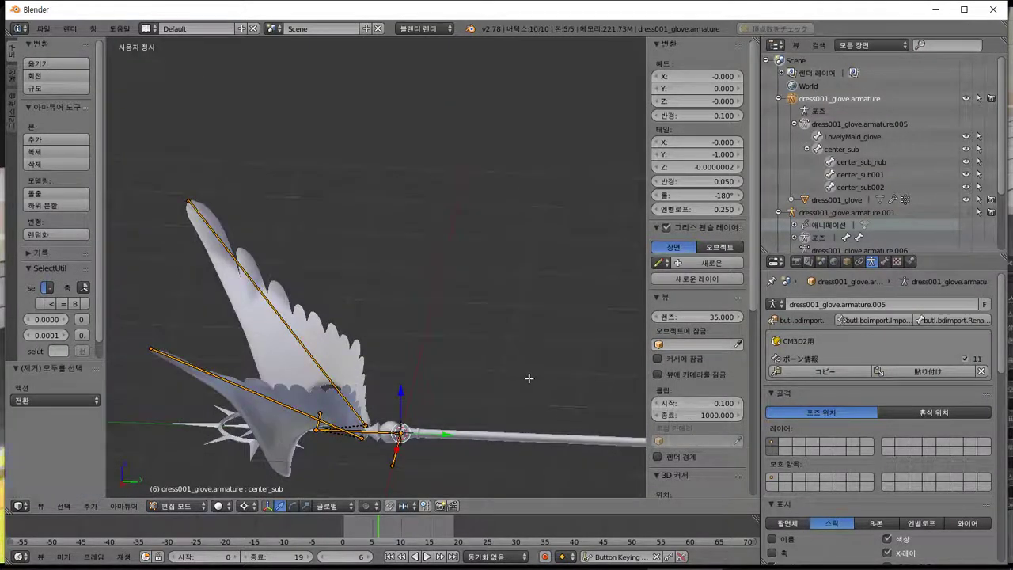
click(869, 320)
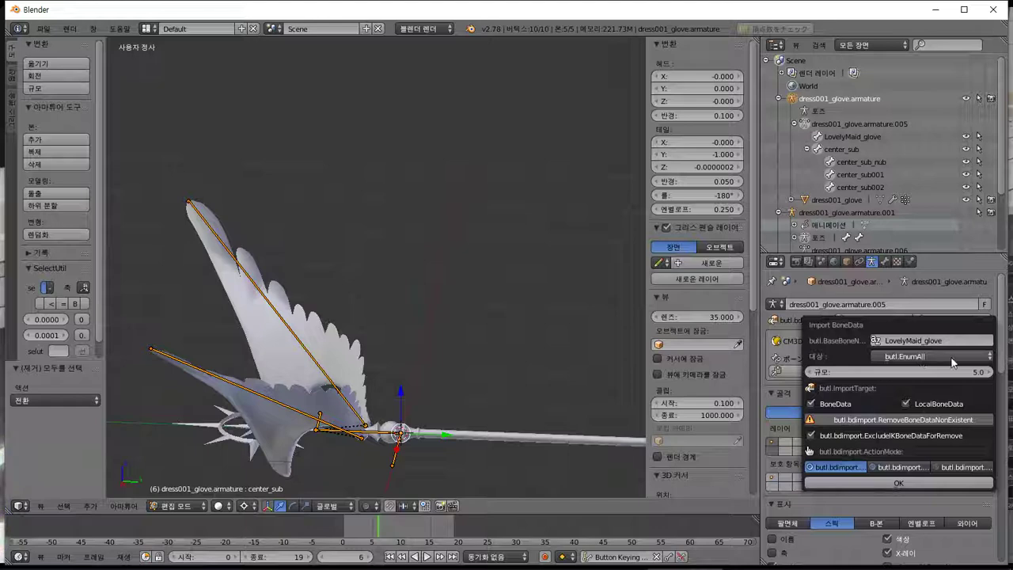
Import the LovelyMaid_glove bone data for all bones at scale 5.0 in the first and second action modes, and run Rename BaseBone without renaming bones.
click(898, 482)
click(878, 323)
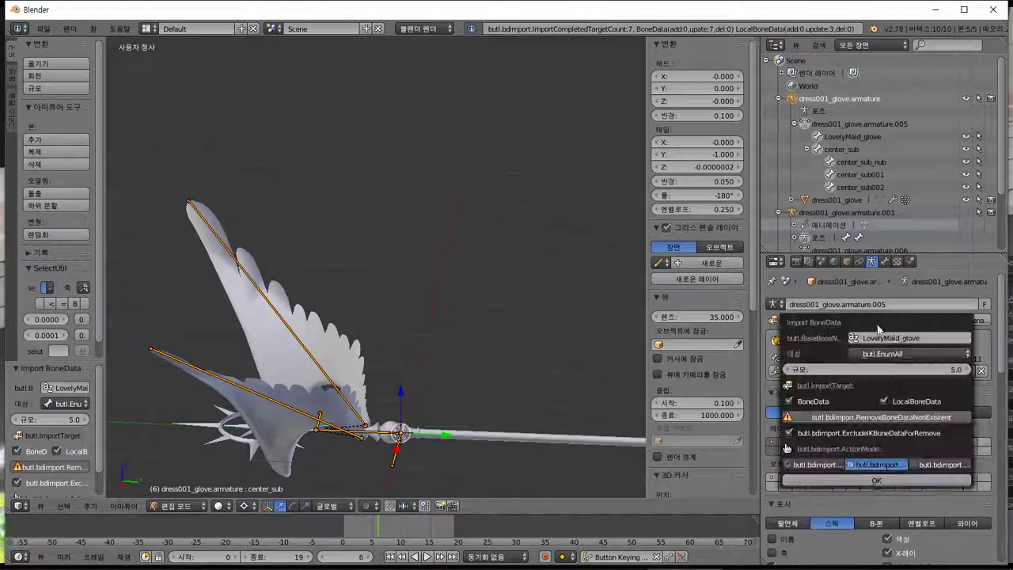
click(940, 480)
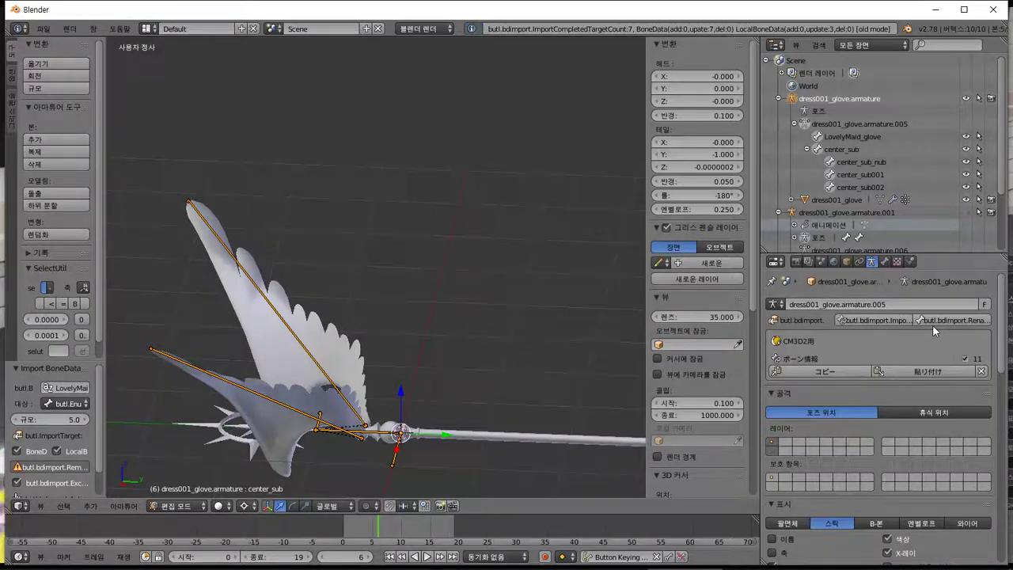
click(933, 325)
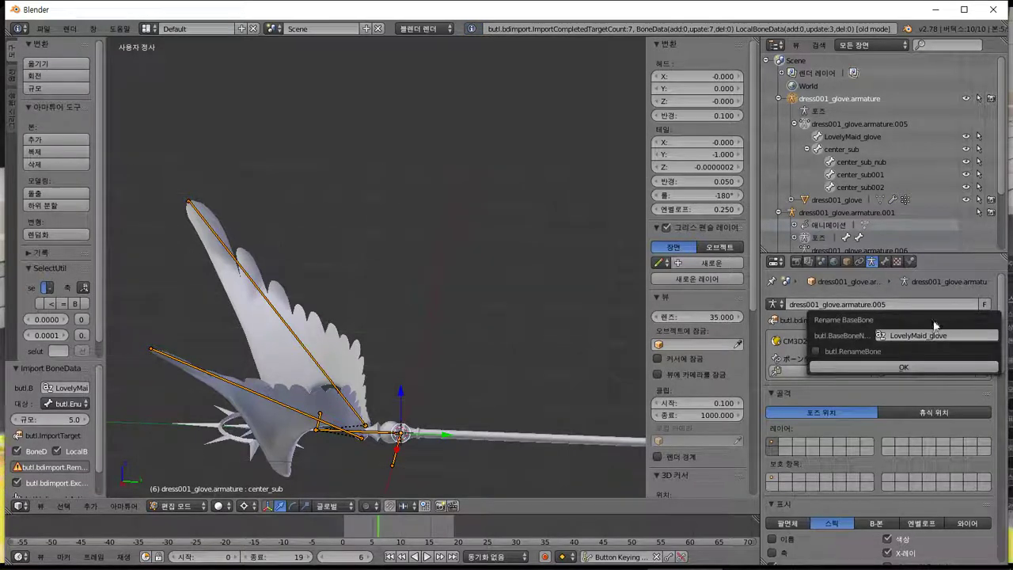
click(866, 367)
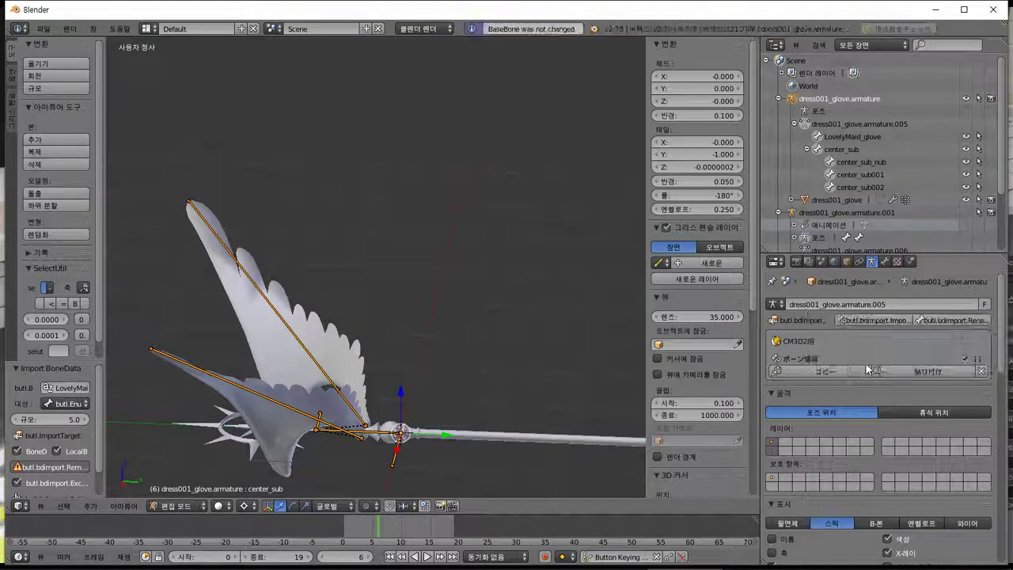
Import the LovelyMaid_glove bone data again with the target set to butl.EnumSelected.
click(874, 320)
click(871, 355)
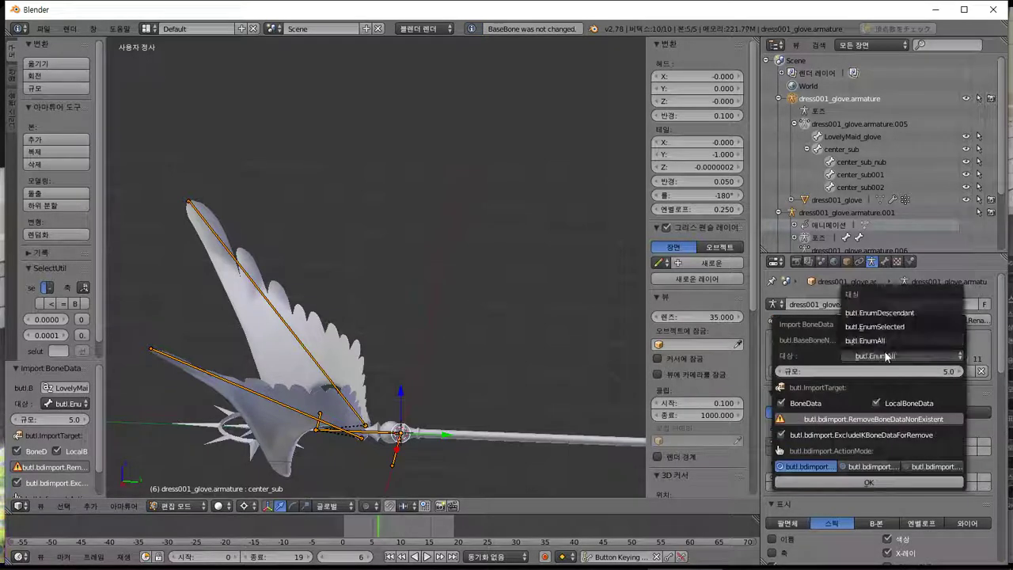
click(906, 326)
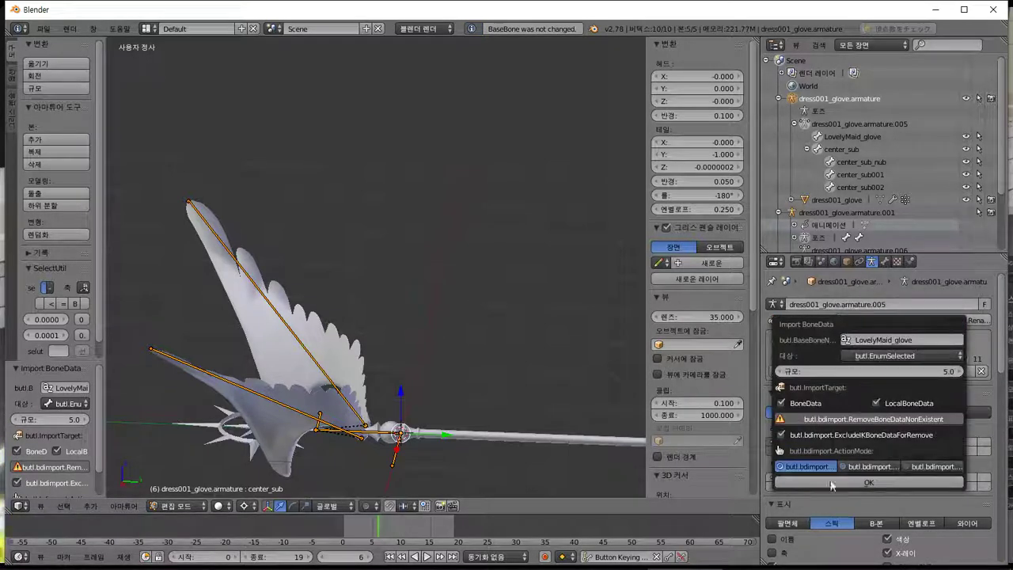
click(910, 482)
Copy the CM3D2 bone information from dress001_glove.armature and paste it into the dress001_glove mesh object.
click(845, 371)
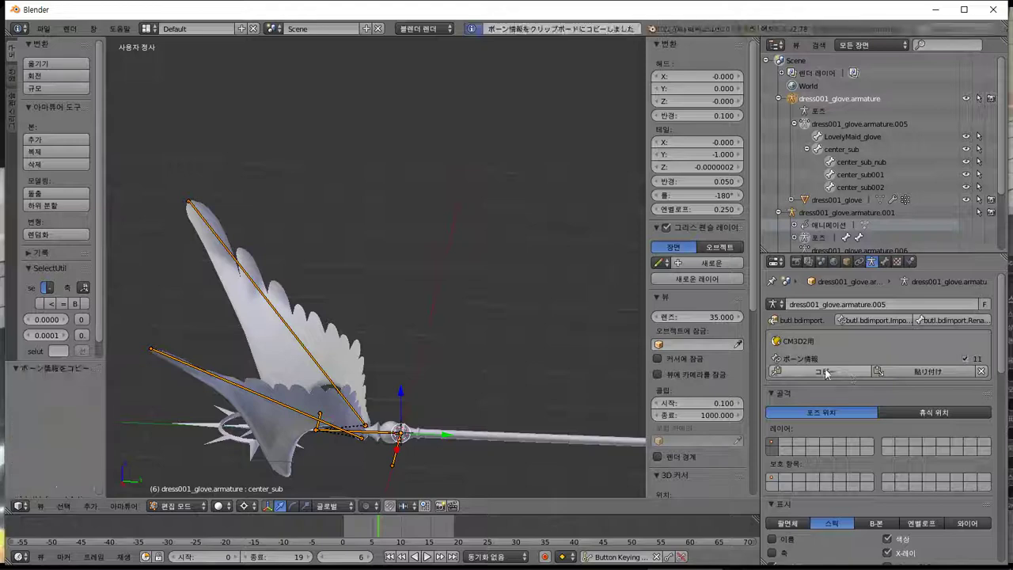
key(Tab)
right_click(490, 437)
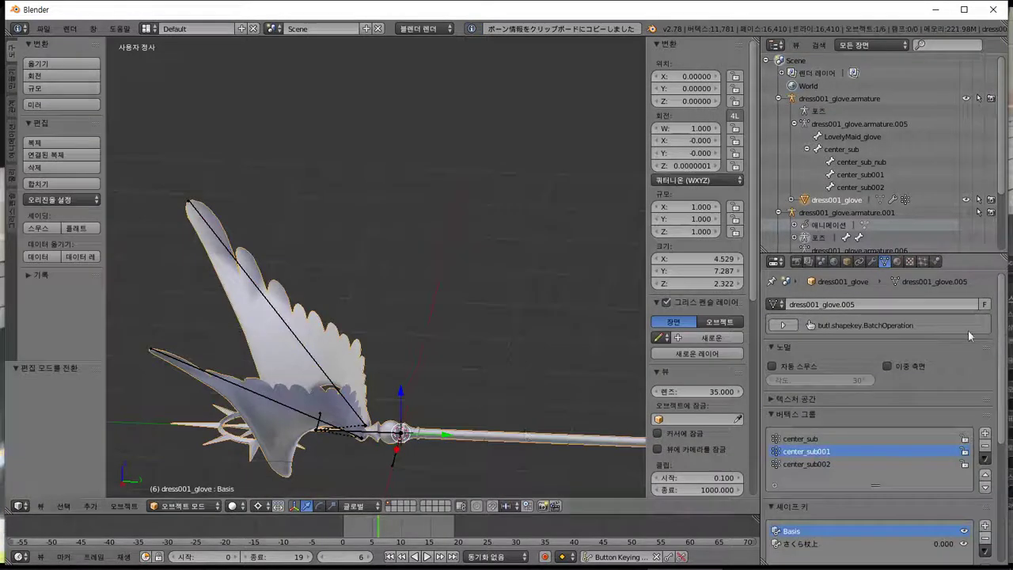
click(845, 262)
click(920, 349)
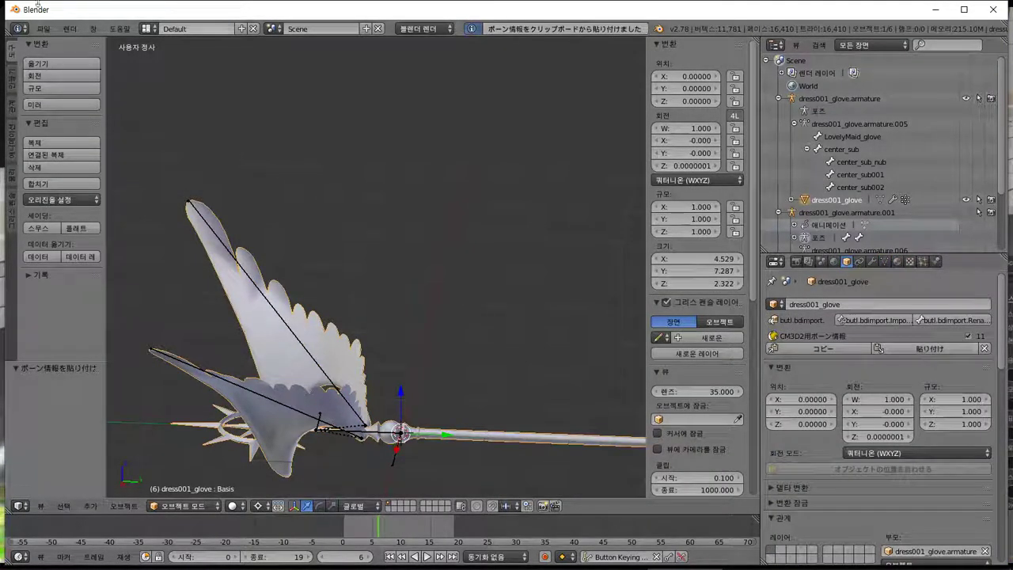
Export the dress001_glove mesh as a CM3D2 model, overwriting Sakura_CC_tsue.model.
click(32, 27)
mouse_move(79, 272)
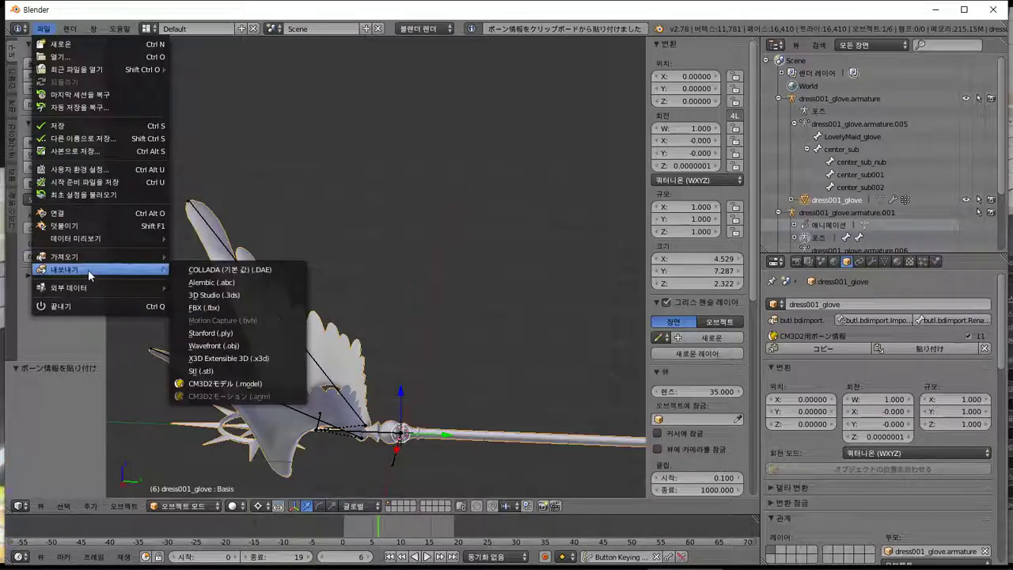
click(226, 372)
double_click(238, 155)
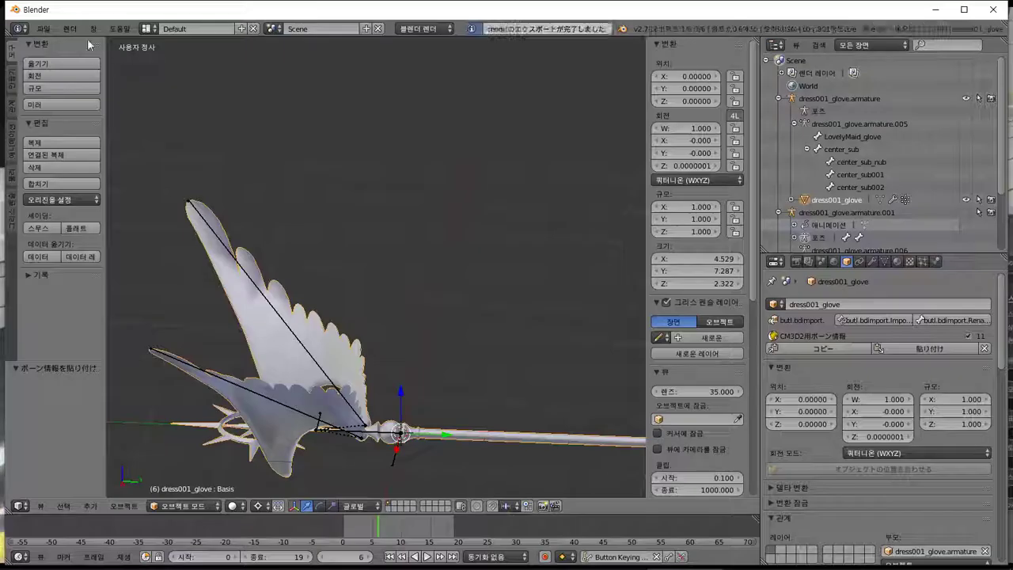
Import Sakura_CC_tsue.model and move the imported staff about -0.783, 0.756, 0.851 away from the original.
click(44, 29)
mouse_move(80, 269)
click(225, 388)
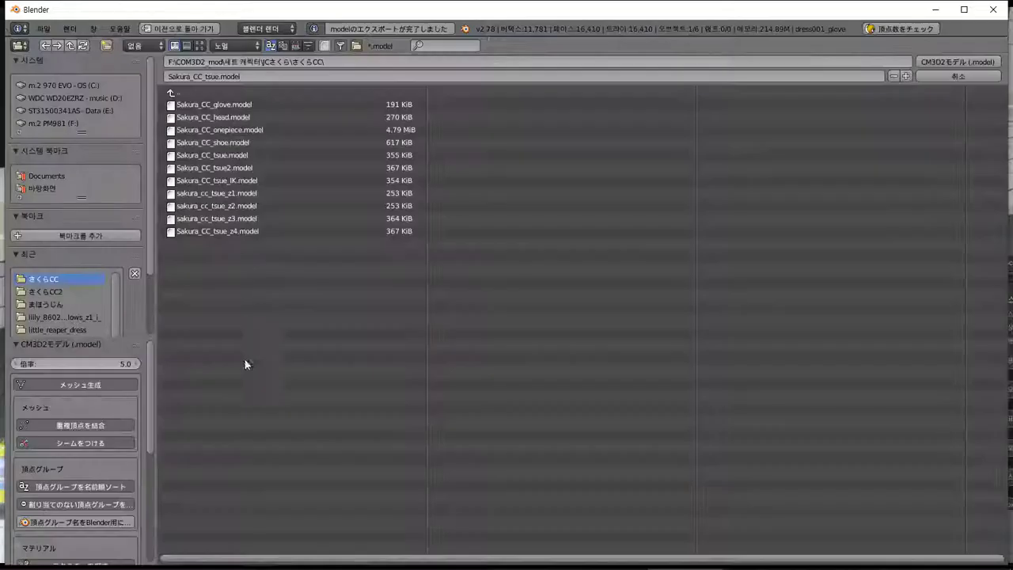
double_click(230, 155)
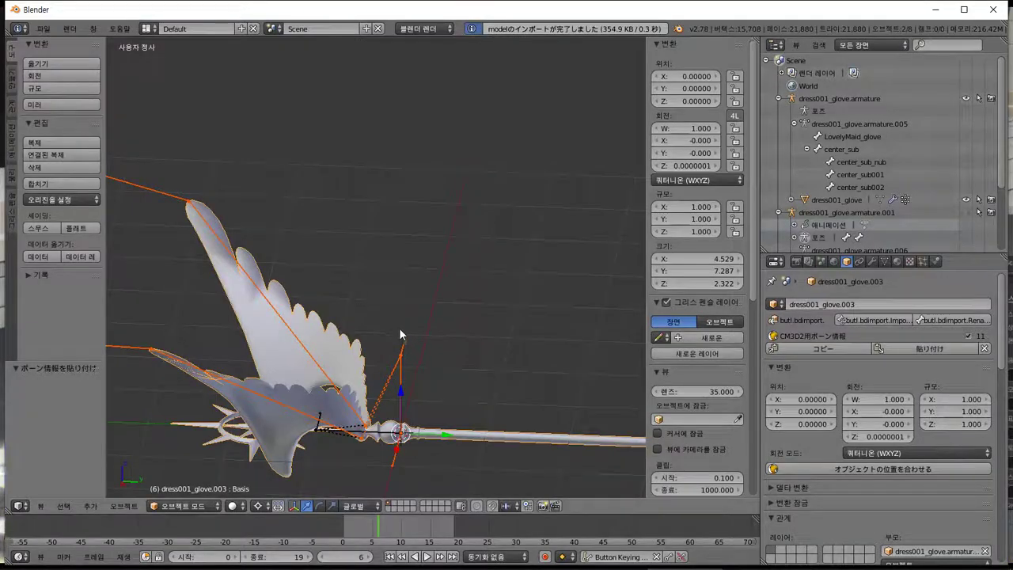
key(g)
click(482, 263)
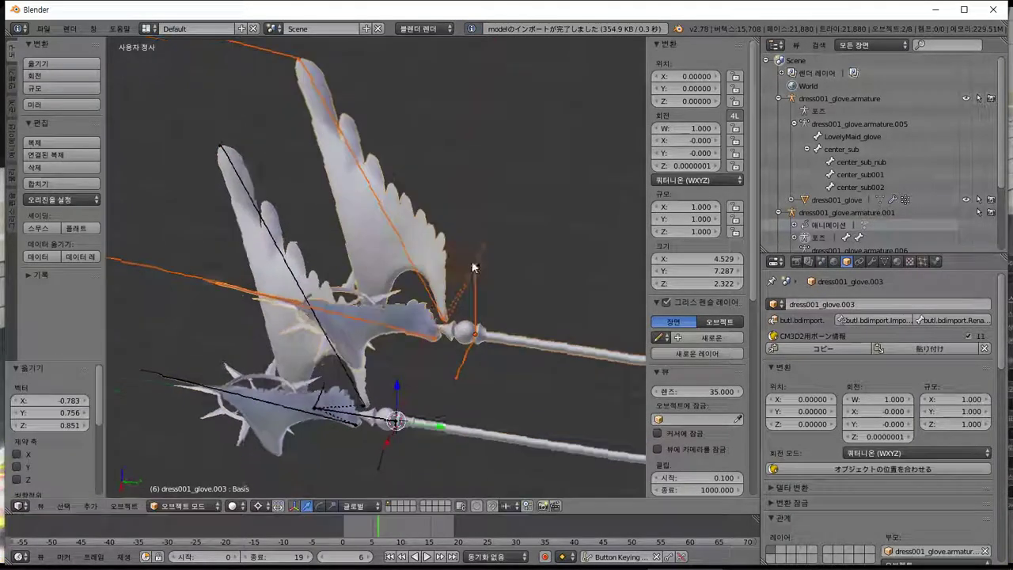
mouse_move(482, 263)
middle_down()
mouse_move(462, 263)
mouse_move(497, 257)
mouse_move(431, 248)
mouse_move(498, 258)
middle_up()
Set the rotation mode of both the imported and the original staff meshes to Axis Angle and compare their rotation values.
right_click(506, 353)
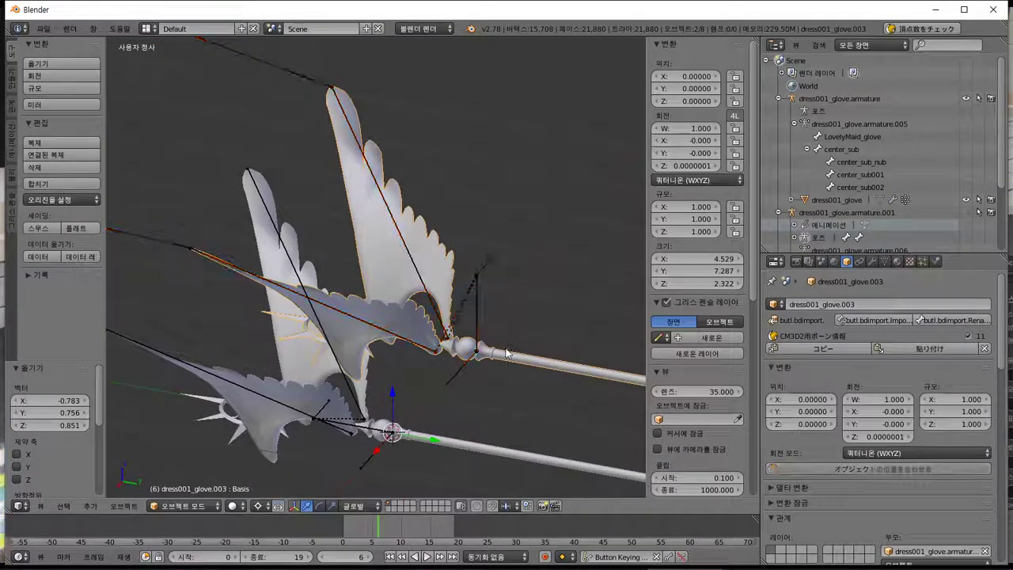
click(700, 181)
click(713, 65)
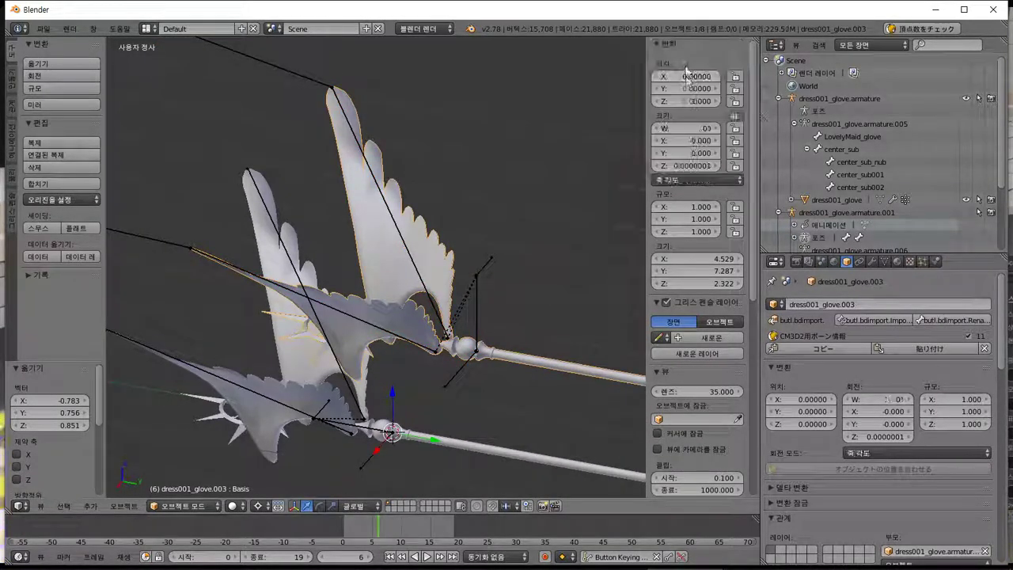
right_click(458, 448)
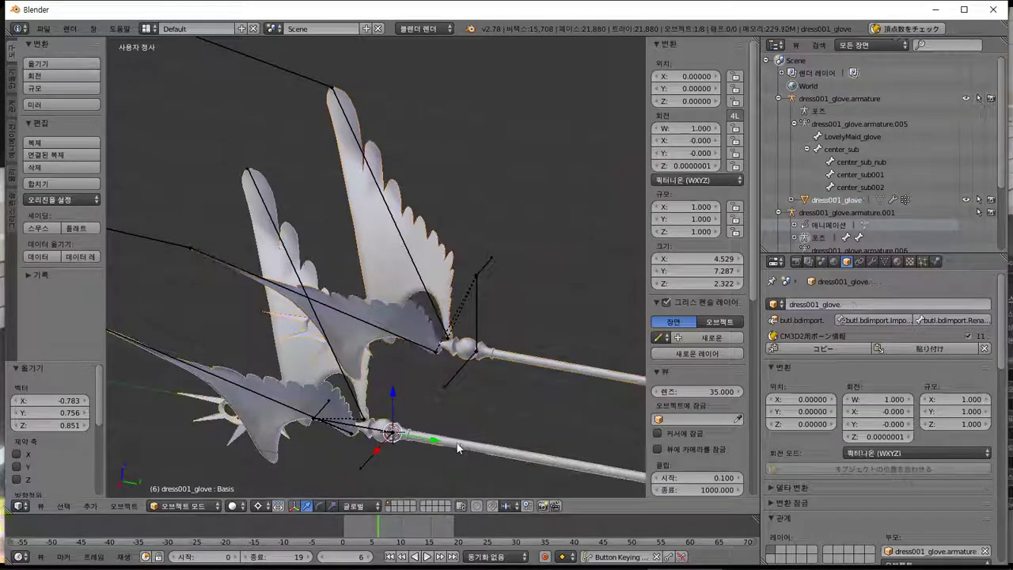
right_click(570, 371)
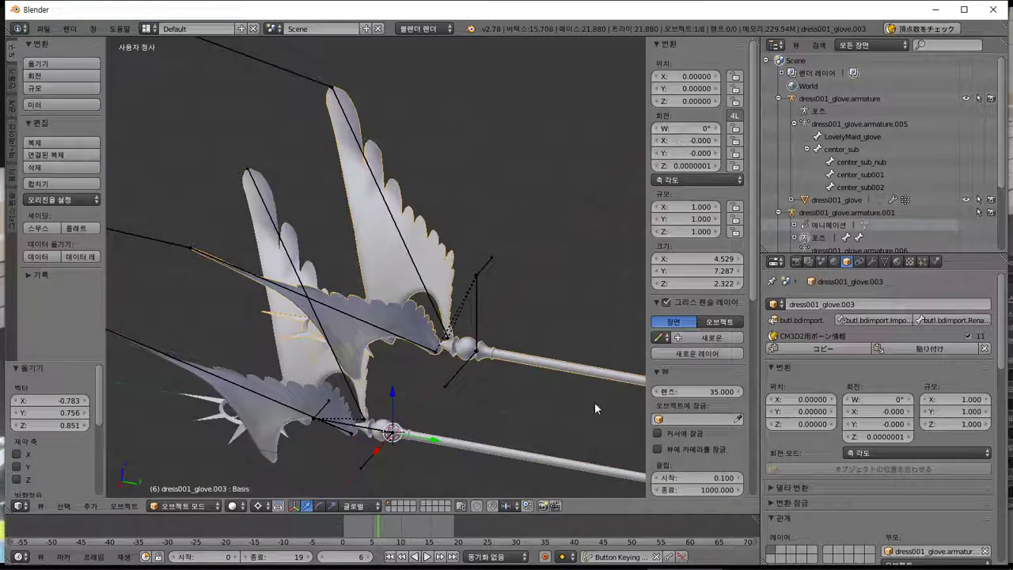
right_click(546, 467)
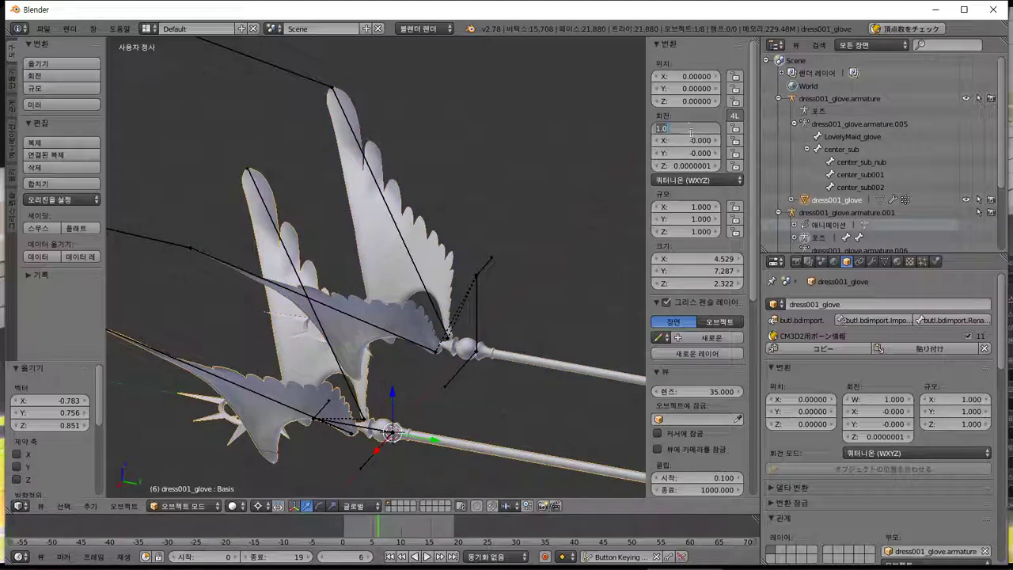
click(707, 182)
click(689, 68)
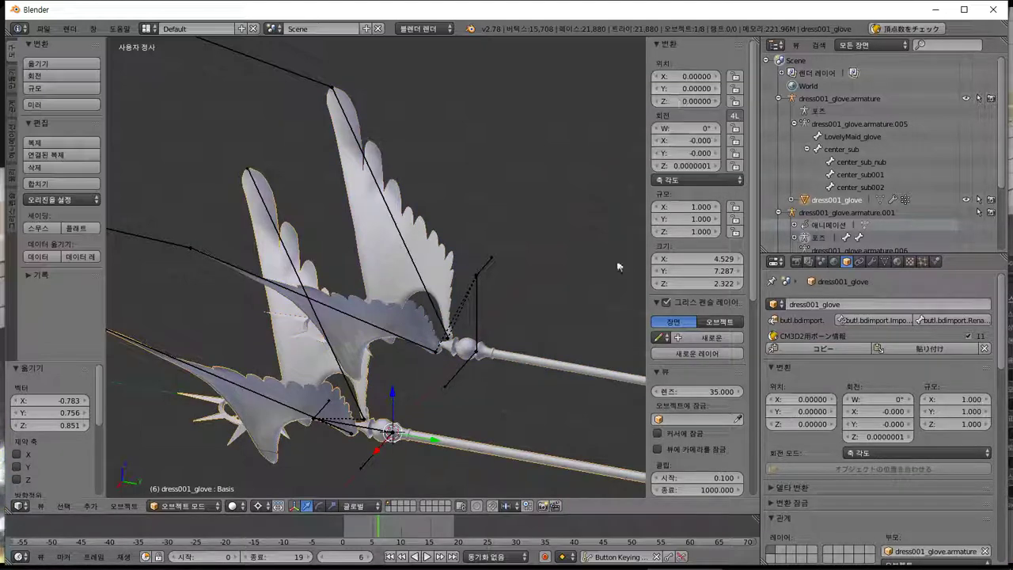
right_click(576, 369)
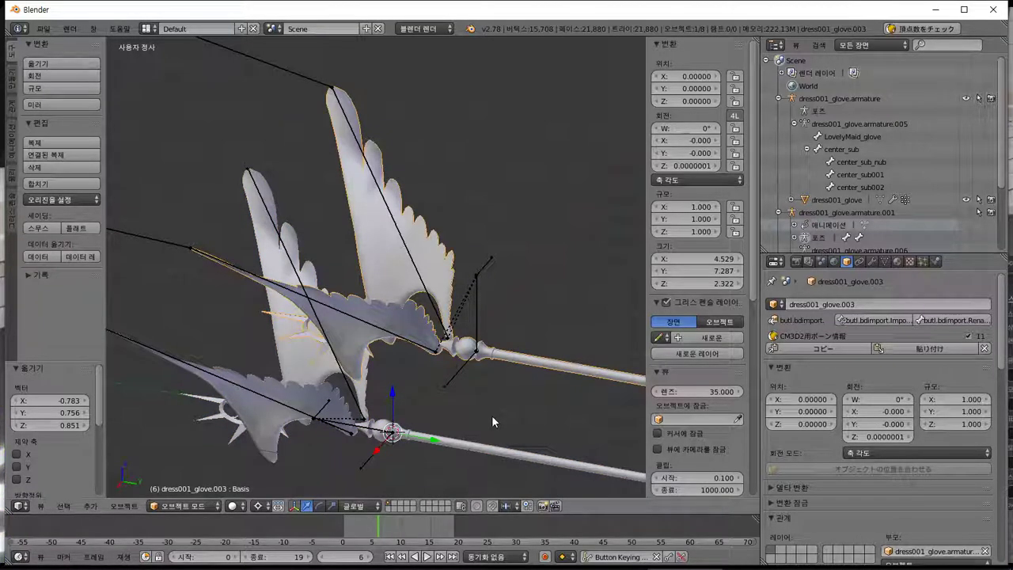
middle_drag(491, 414, 457, 405)
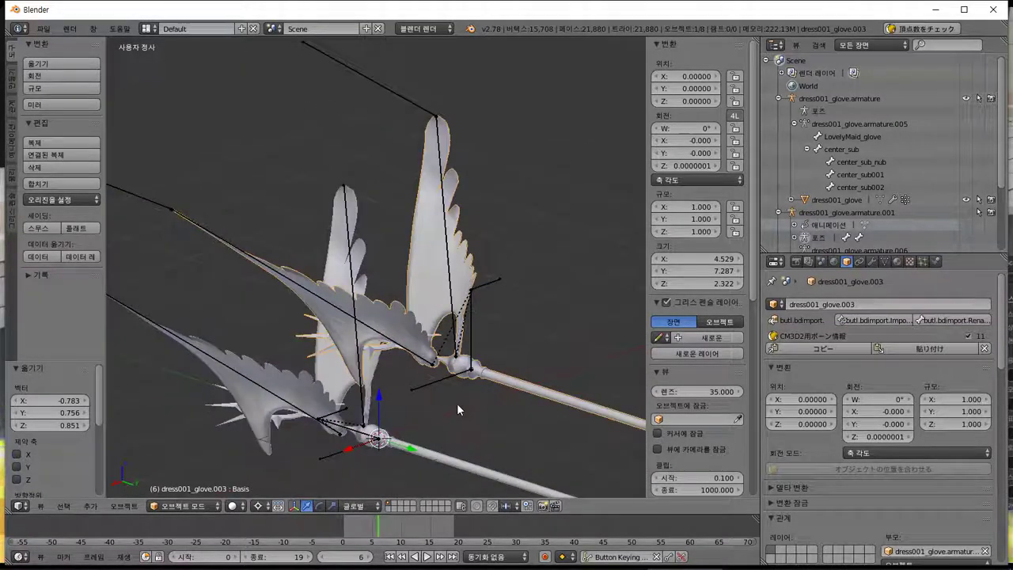
Switch to the COM3D2 game, reload the first 夢の杖 staff variant on the maid, and inspect its orientation from several angles.
key(alt+Tab)
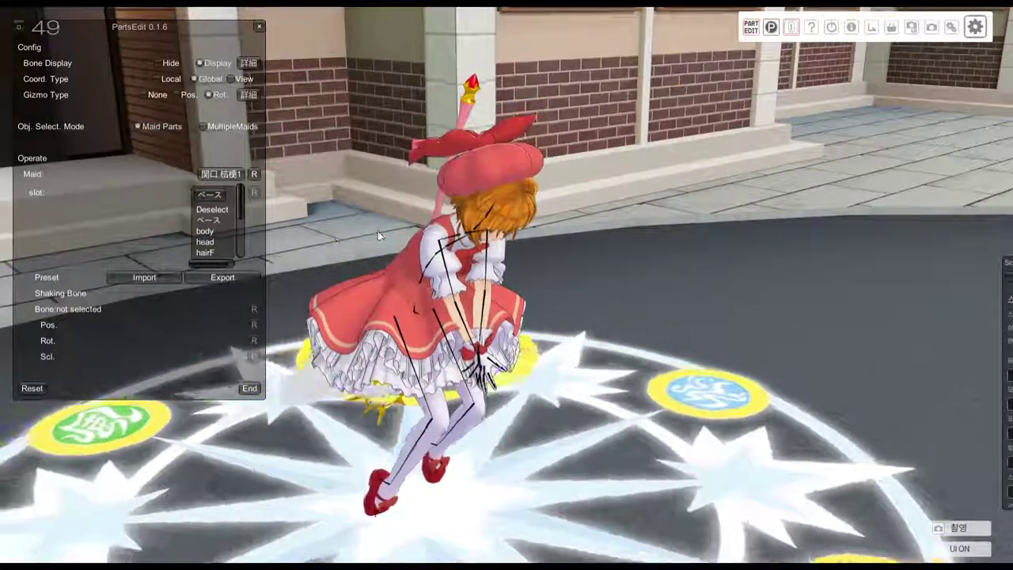
key(i)
click(350, 134)
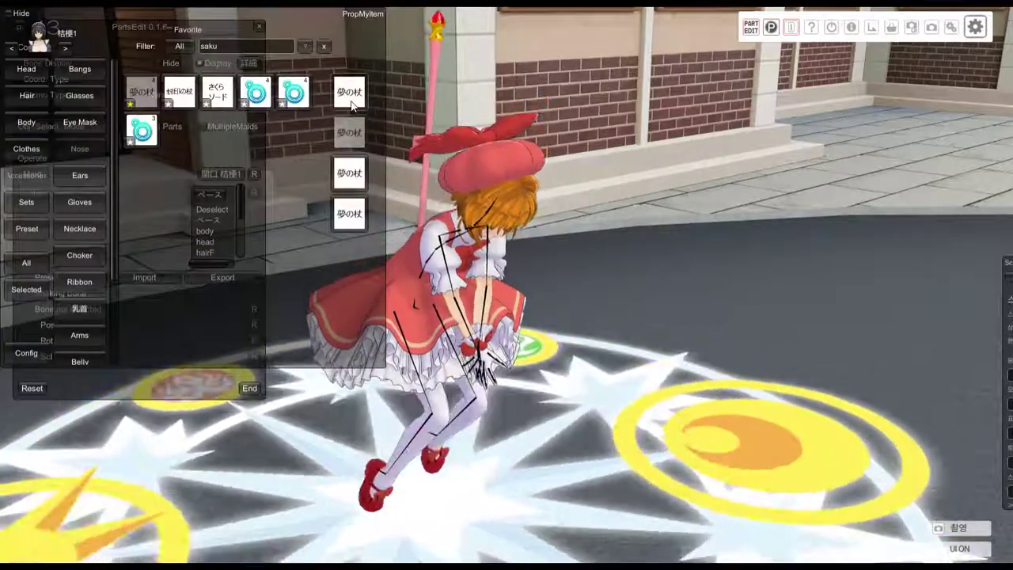
click(351, 102)
right_drag(495, 226, 599, 164)
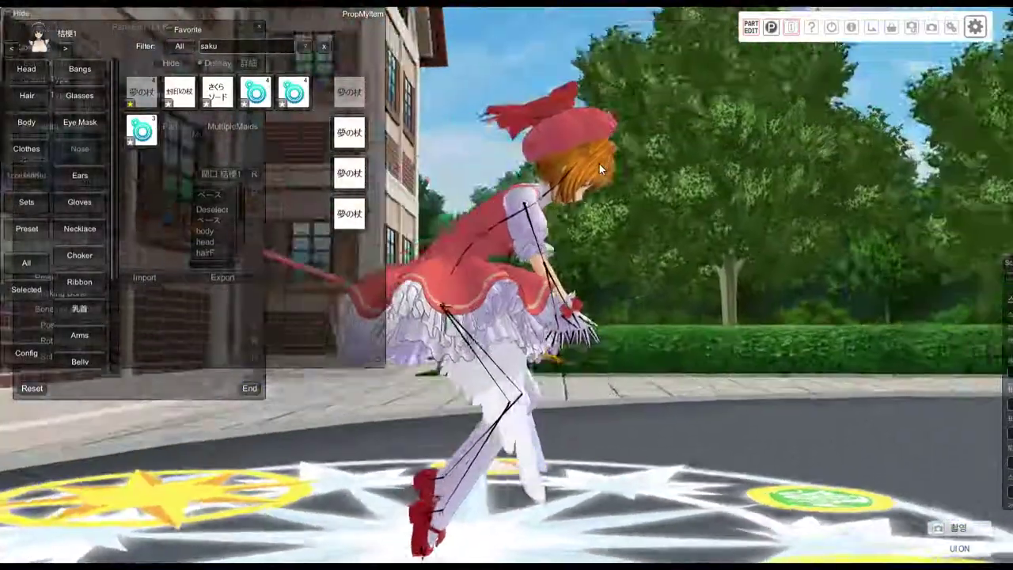
drag(599, 163, 541, 196)
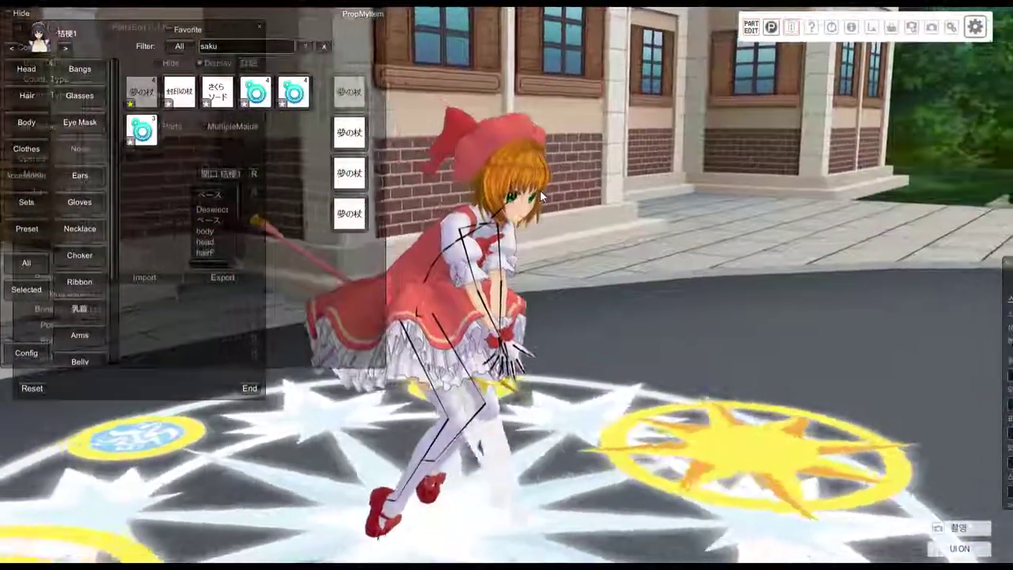
right_drag(542, 196, 540, 189)
key(i)
Return to Blender and undo the rotation mode changes and the import of the comparison staff.
key(alt+Tab)
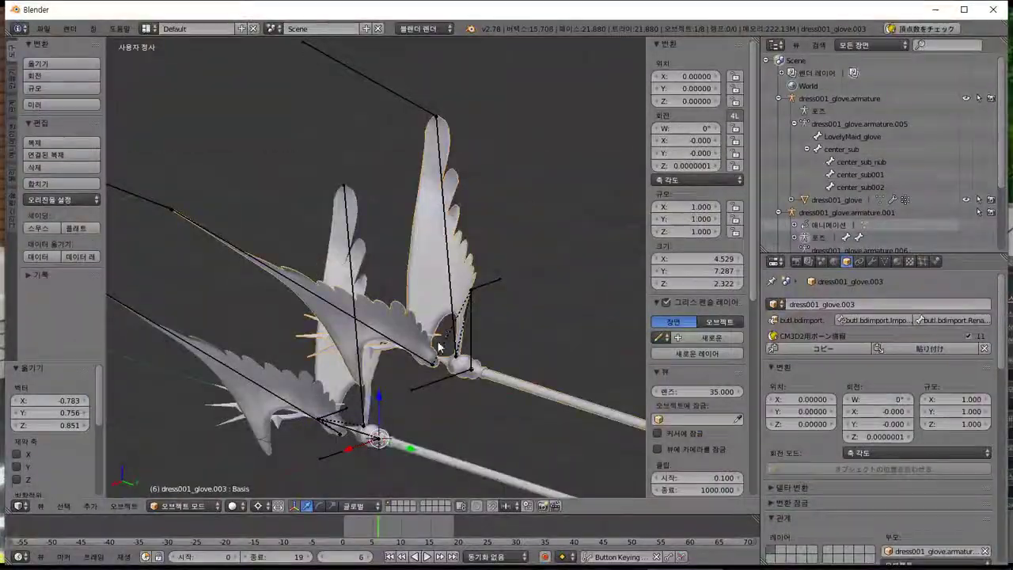
middle_drag(415, 389, 454, 339)
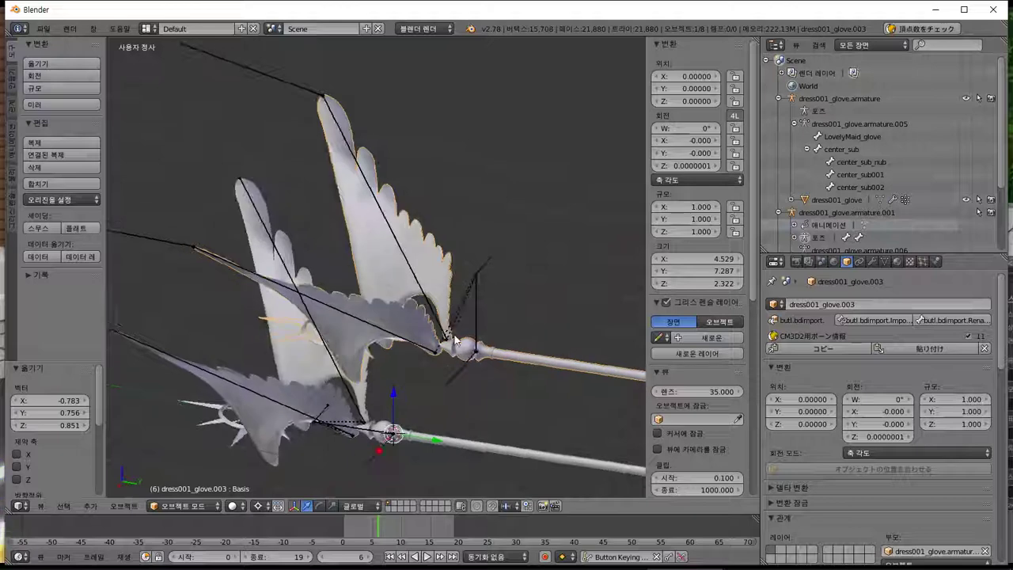
middle_drag(509, 355, 504, 365)
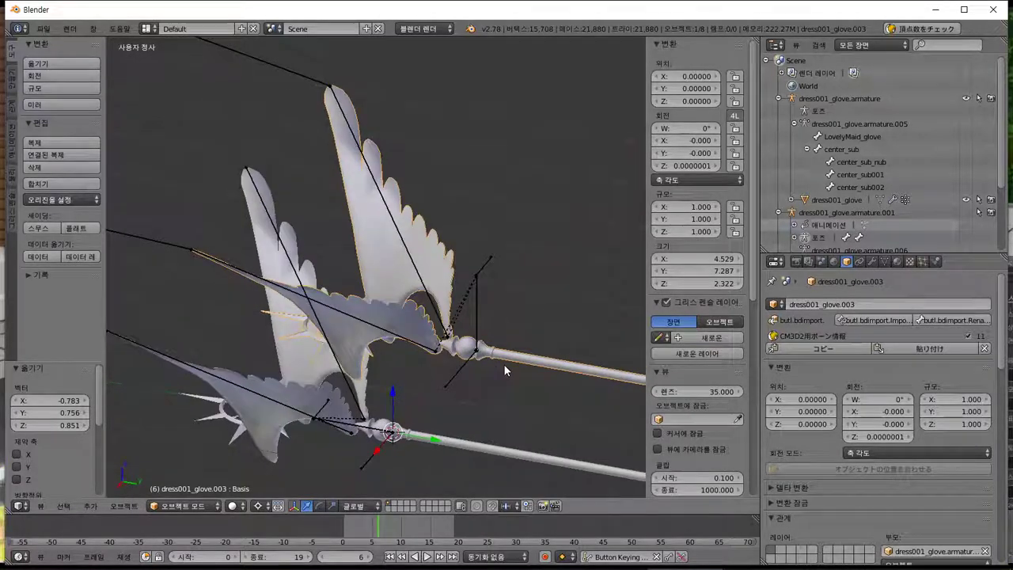
right_click(504, 360)
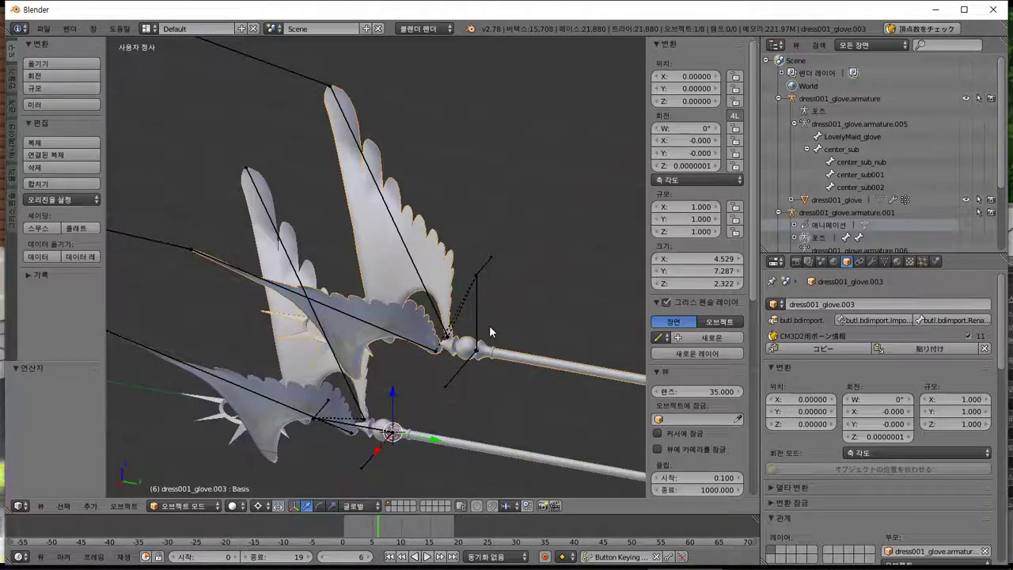
right_click(489, 325)
key(Delete)
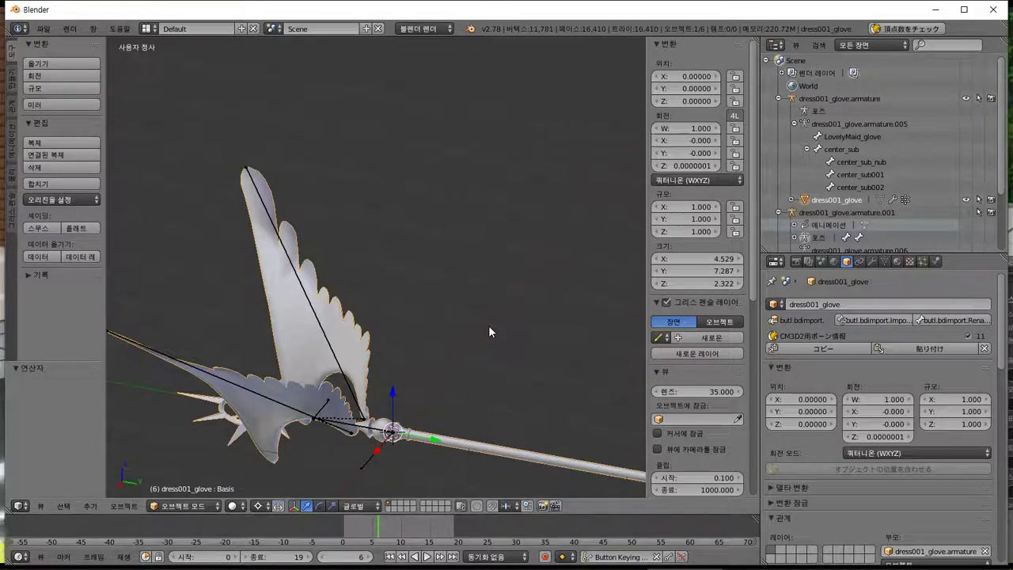
Undo the bone data imports and the earlier rotation of the center_sub bone on the original staff armature.
right_click(452, 367)
key(Tab)
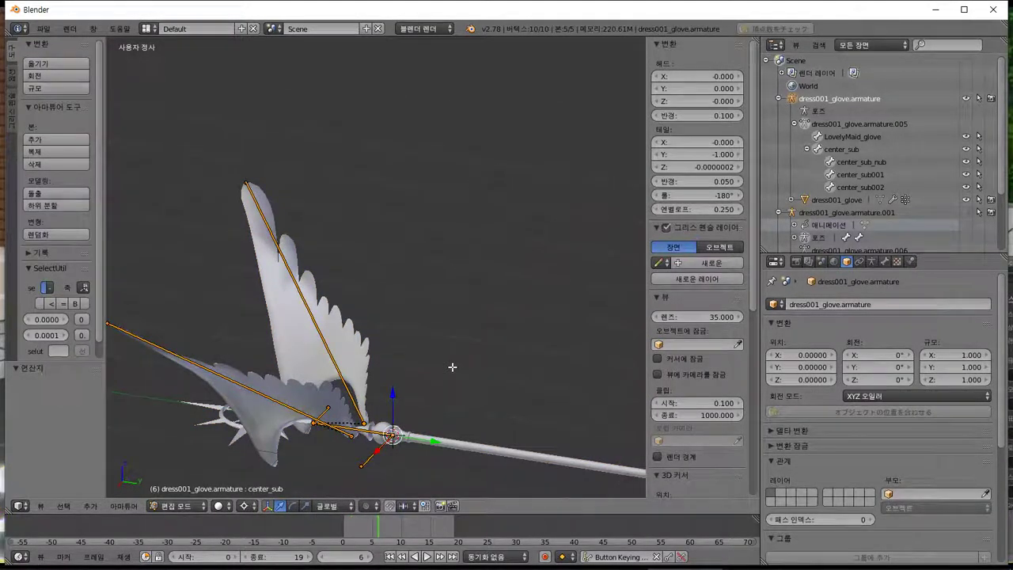
key(ctrl+z)
key(ctrl+z)
key(ctrl+z)
key(ctrl+z)
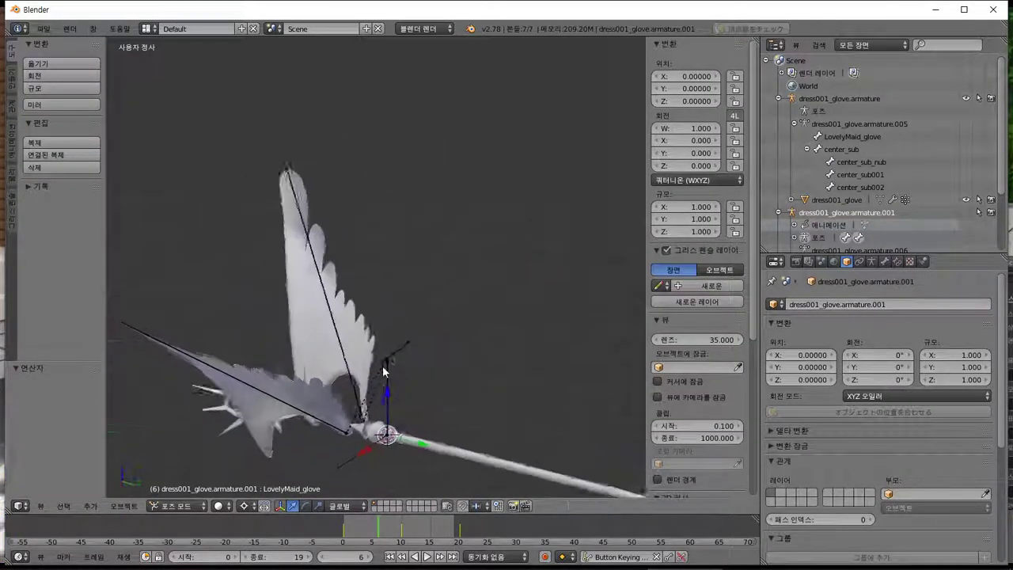
In edit mode, rotate the center_sub bone of the original staff armature by 90° in the side view so it lies along the shaft.
right_click(389, 376)
middle_drag(407, 370, 436, 348)
key(Tab)
key(KP_3)
right_click(406, 372)
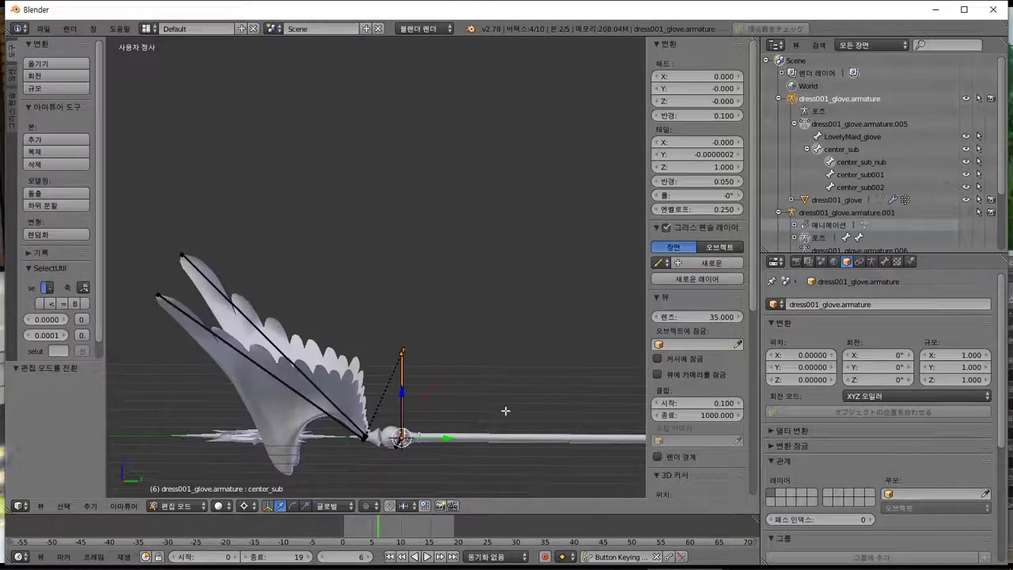
key(KP_1)
key(KP_3)
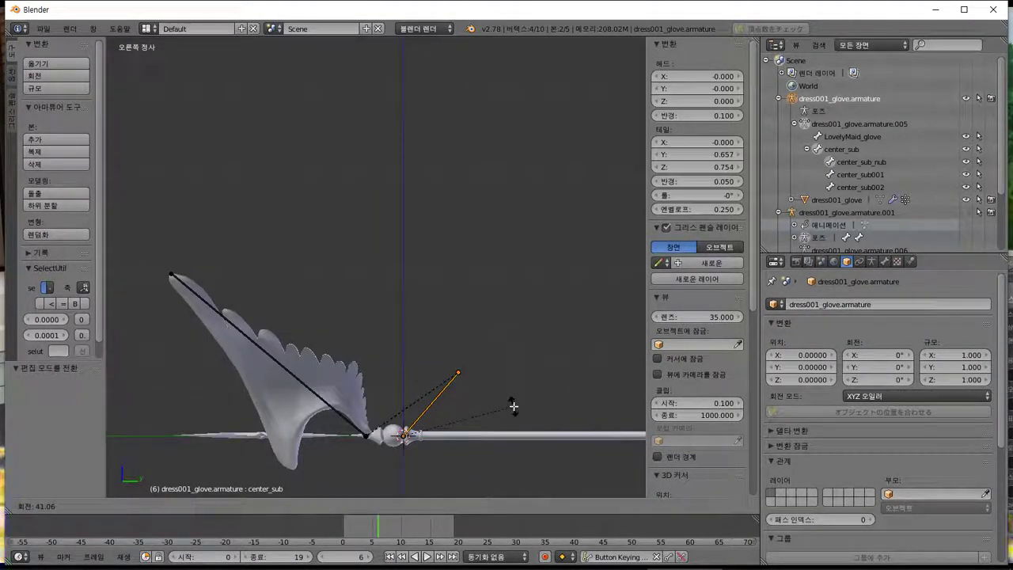
key(Return)
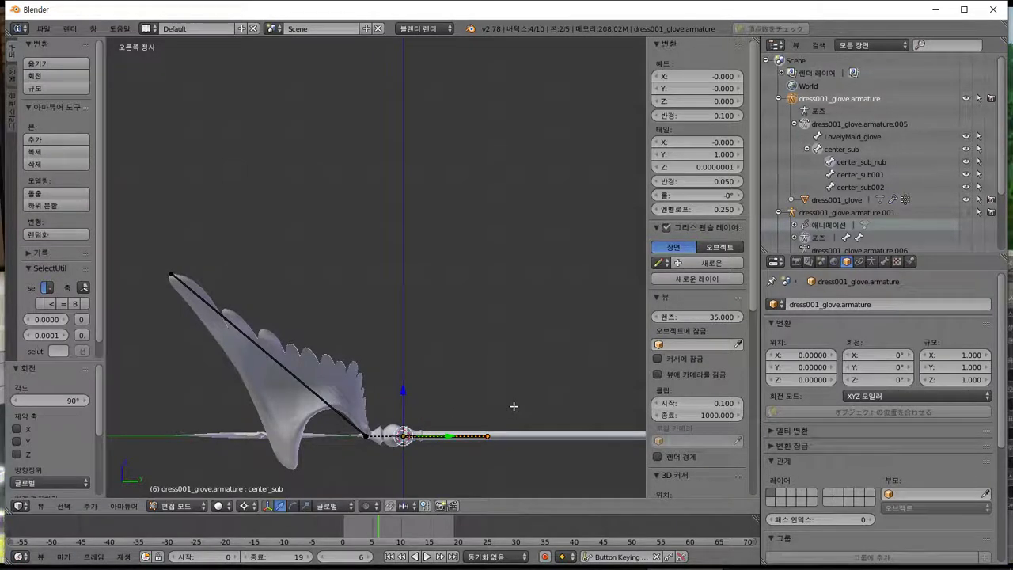
Select all bones of the armature and import their bone data for the selected bones at scale 5.0, with LovelyMaid_glove as base bone.
middle_drag(523, 360, 481, 419)
key(a)
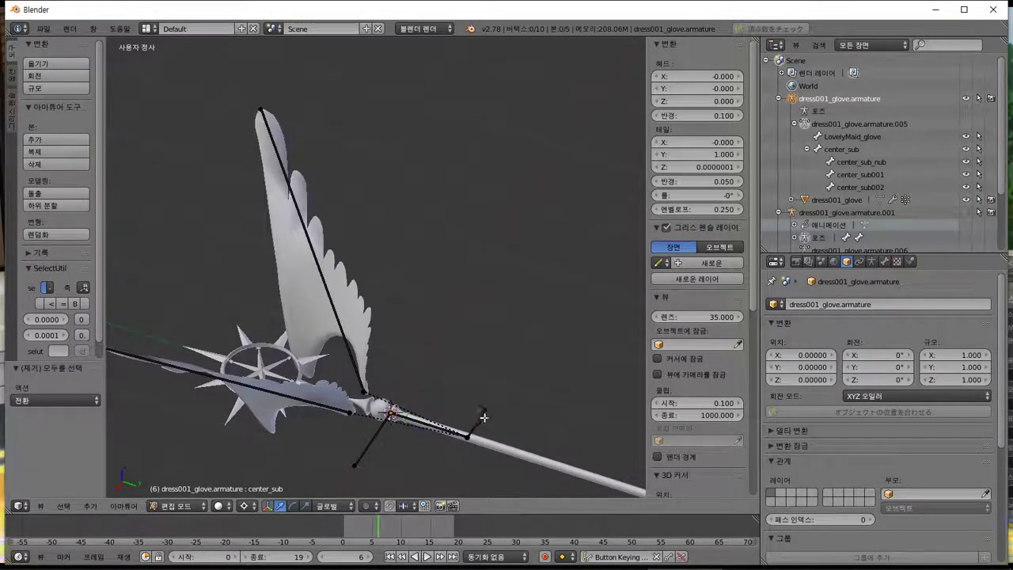
key(a)
click(870, 262)
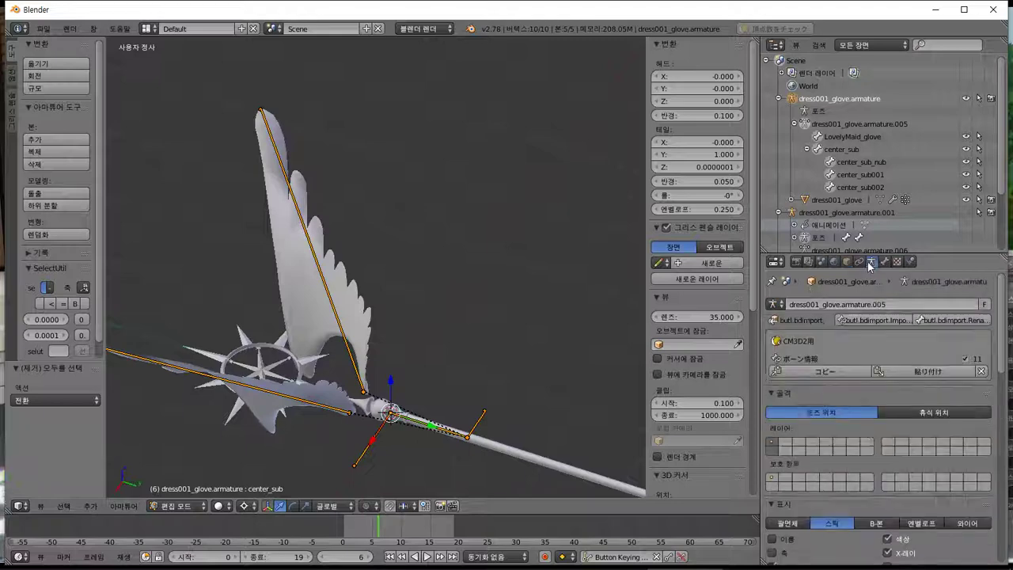
click(885, 320)
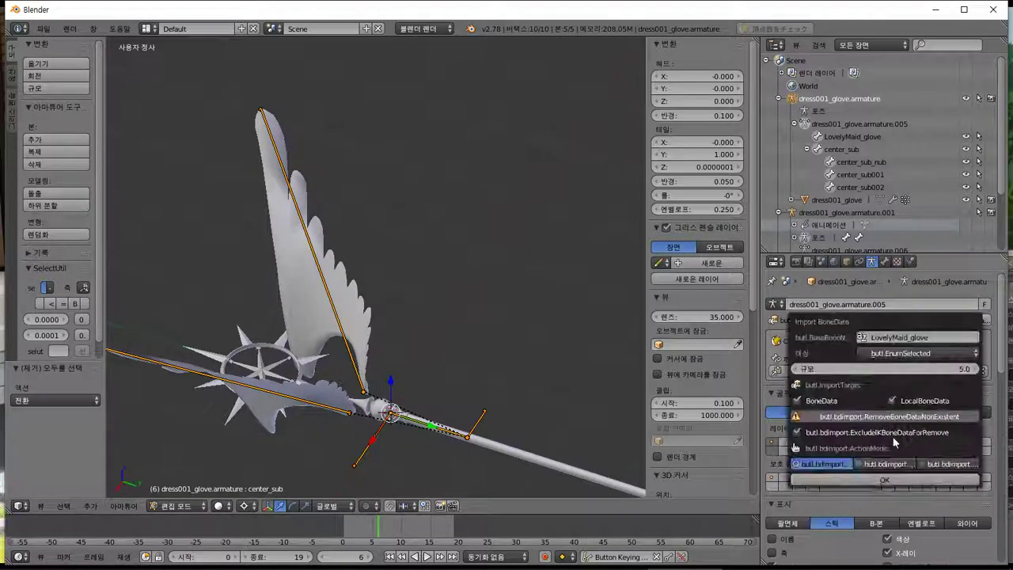
click(889, 482)
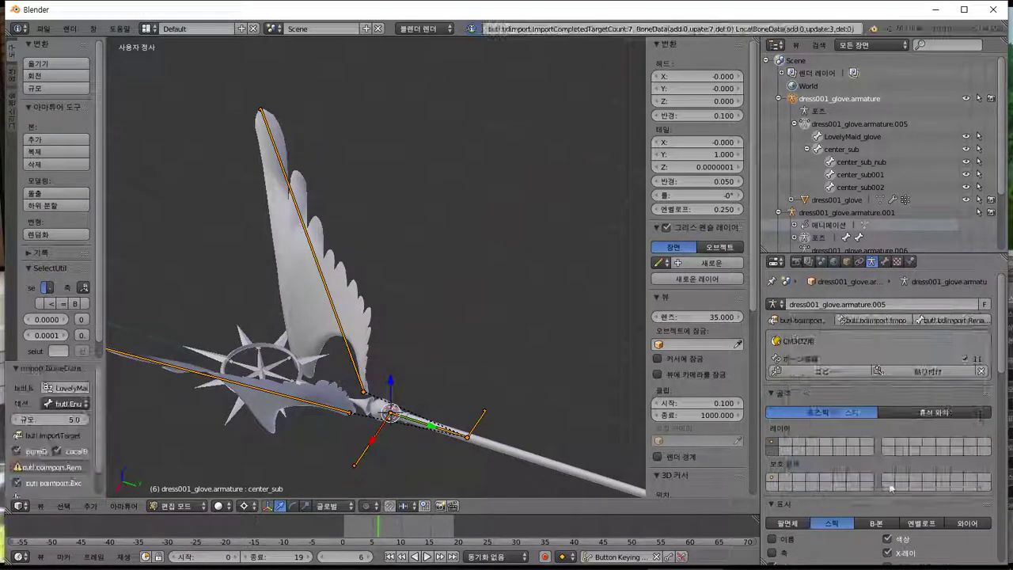
Copy the bone information from the armature and paste it onto the dress001_glove mesh object.
click(834, 371)
key(Tab)
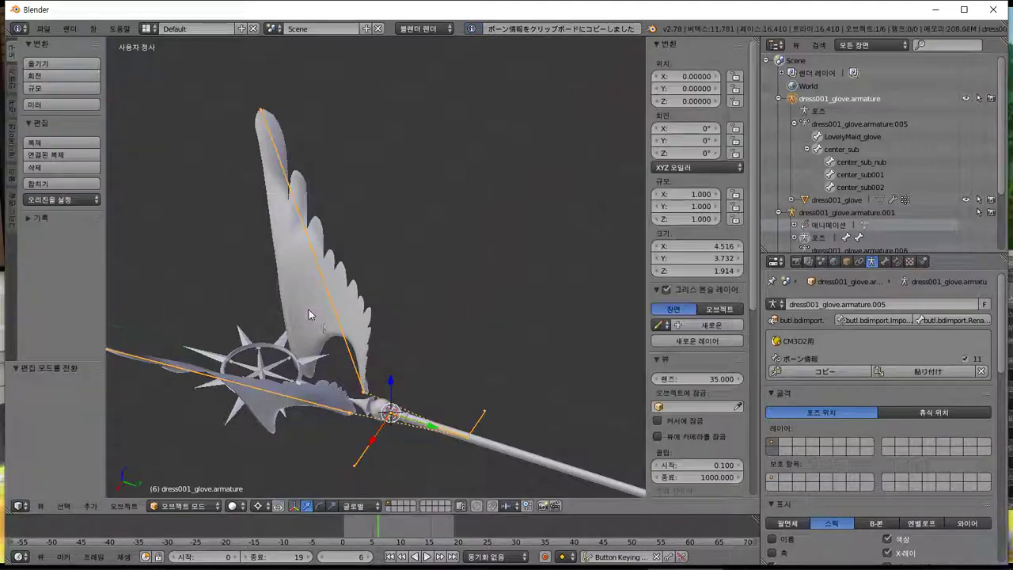
right_click(309, 310)
click(846, 262)
click(906, 350)
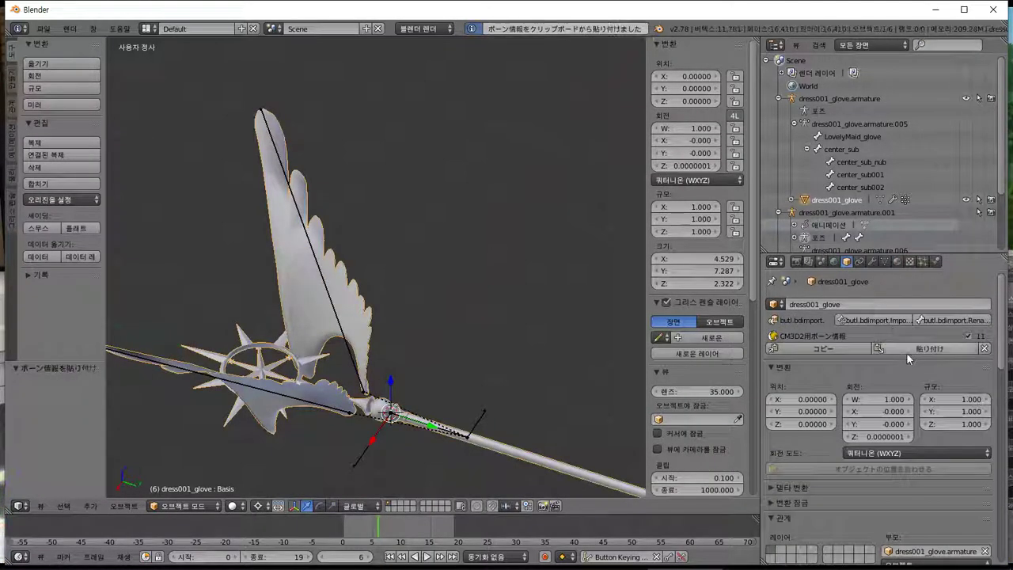
Export the staff mesh as a CM3D2 model, overwriting Sakura_CC_tsue.model in the さくらCC folder.
click(40, 30)
mouse_move(84, 269)
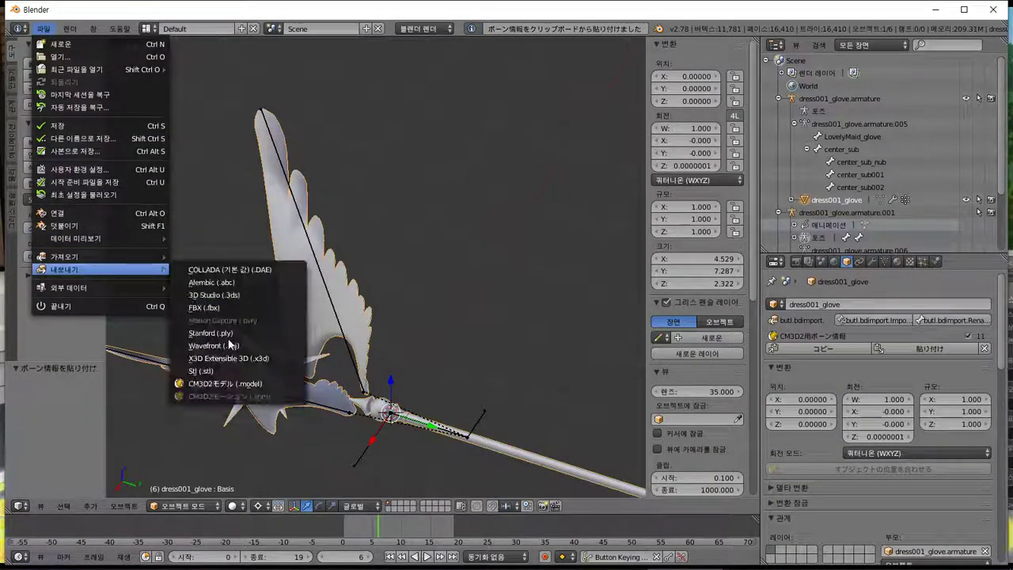
click(226, 388)
double_click(237, 156)
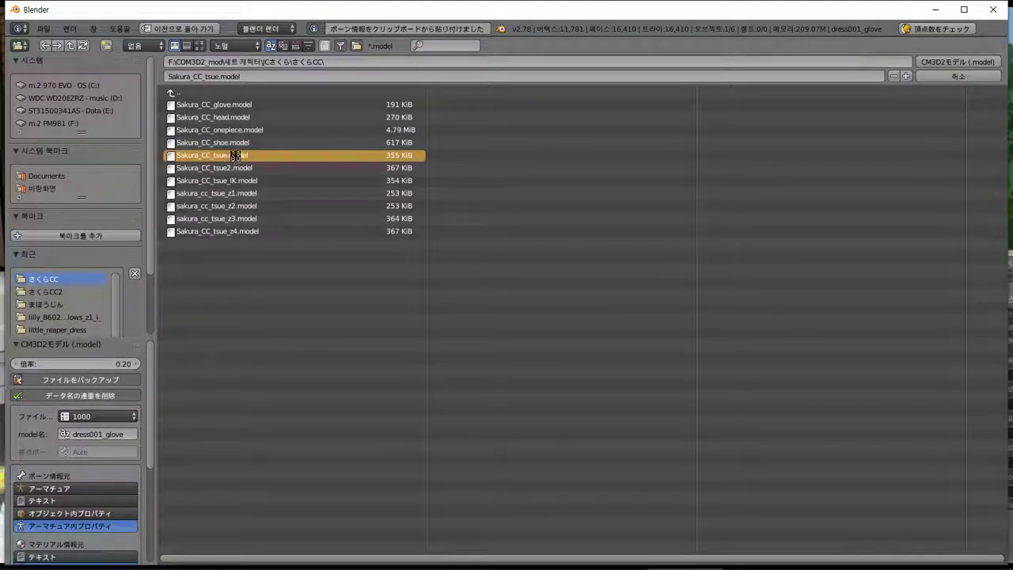
Switch to COM3D2, reload the first 夢の杖 staff variant by swapping to the second and back, and inspect its orientation on the maid.
key(alt+Tab)
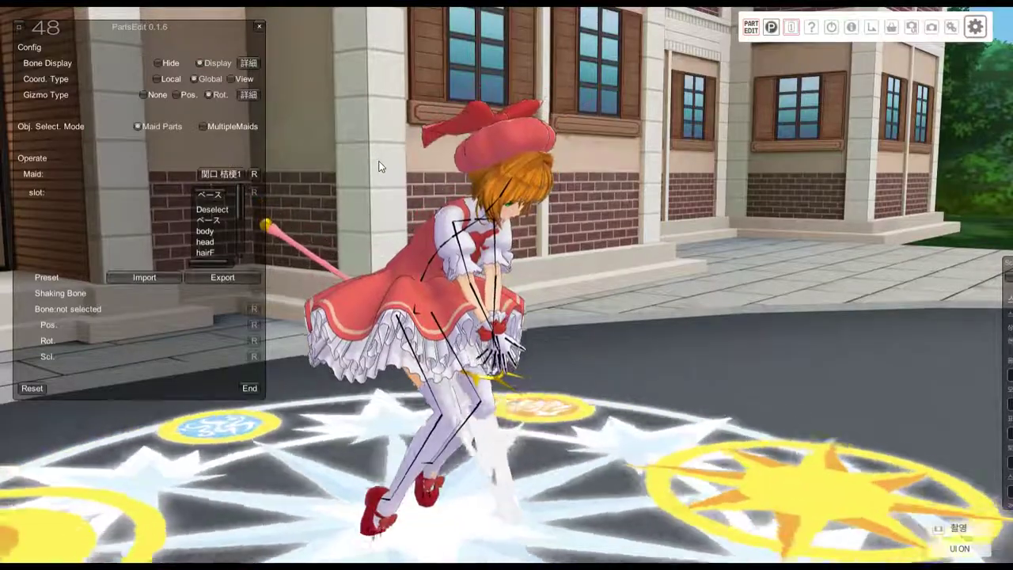
key(i)
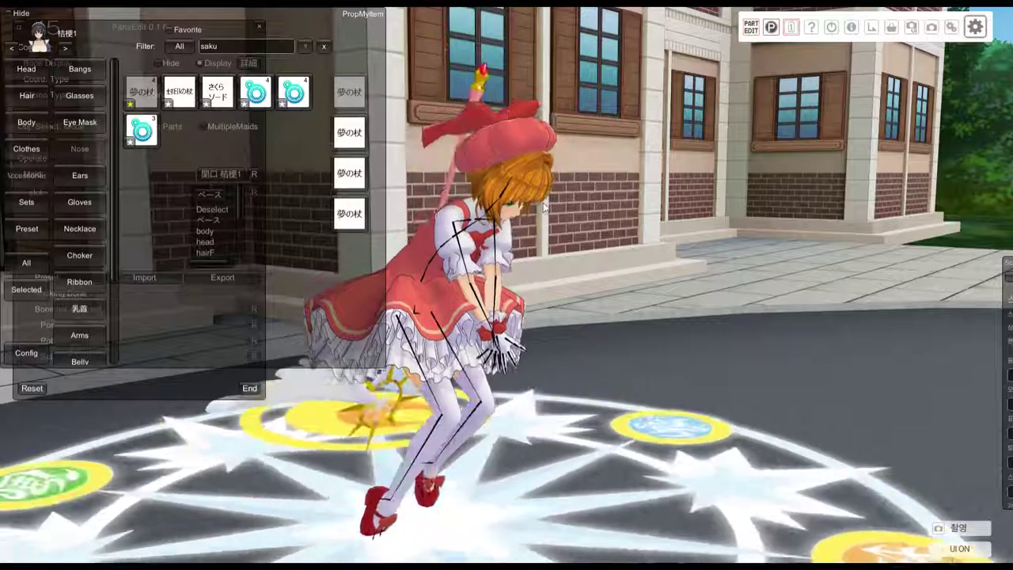
click(342, 139)
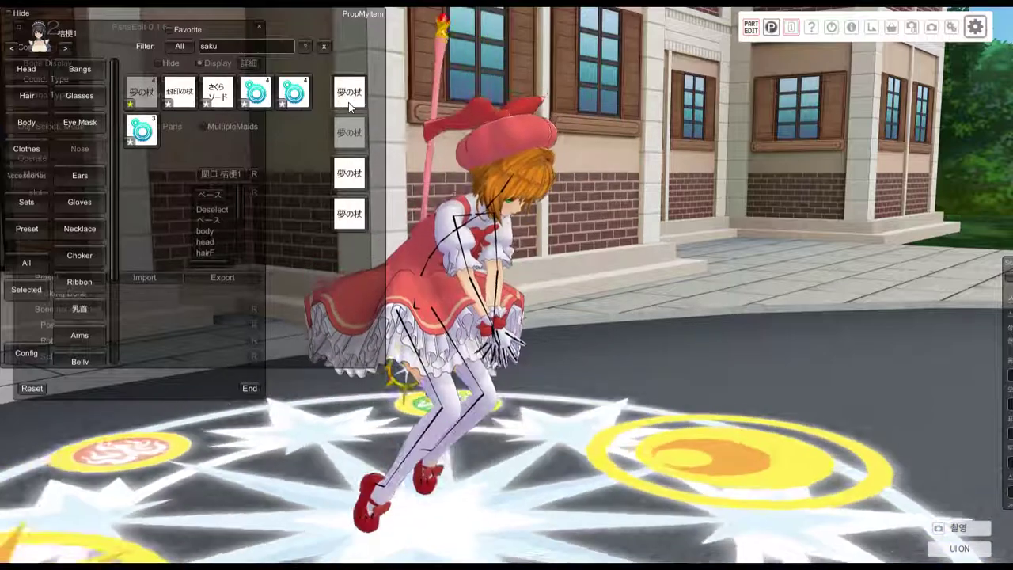
click(348, 104)
right_drag(483, 257, 572, 226)
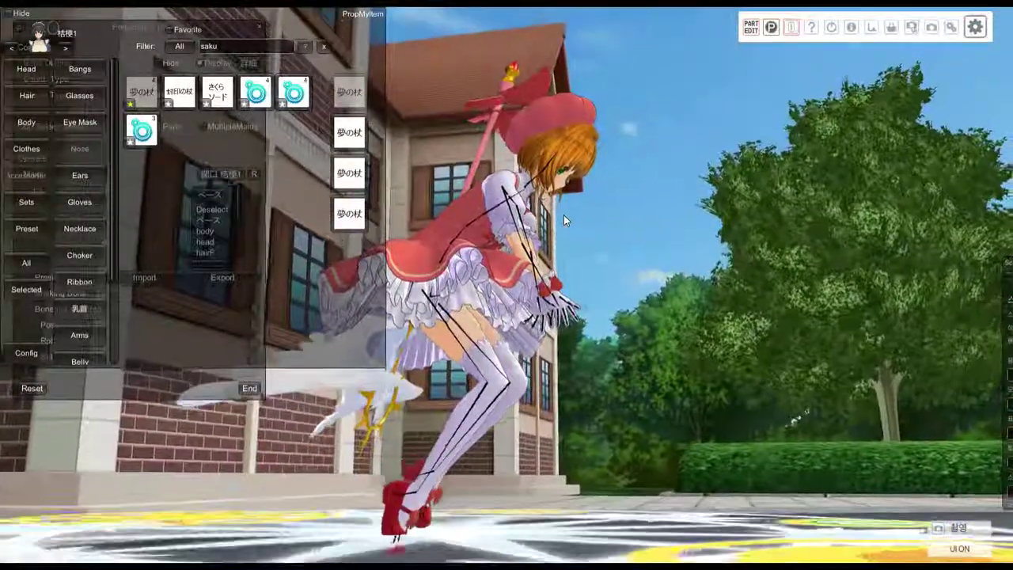
Return to Blender and import the staff armature's bone data in edit mode with the target set to EnumAll.
key(alt+Tab)
mouse_move(364, 329)
middle_down()
mouse_move(380, 314)
mouse_move(370, 348)
mouse_move(368, 334)
middle_up()
right_click(477, 418)
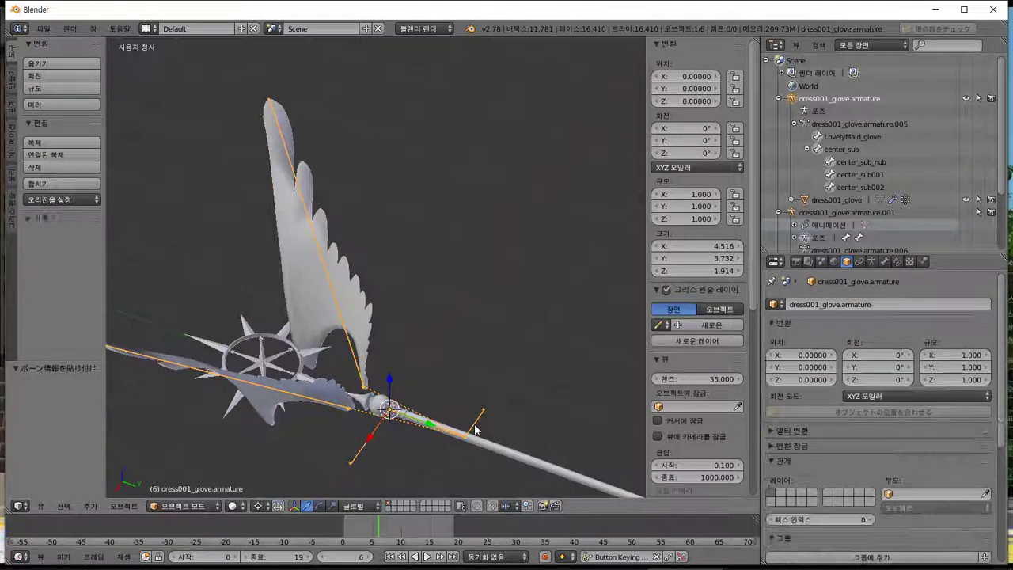
key(Tab)
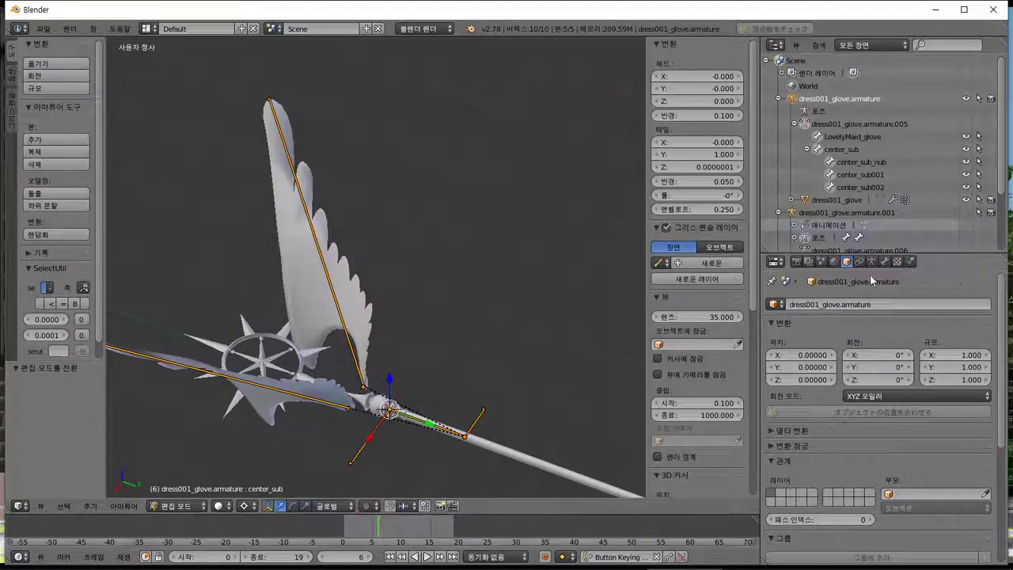
click(872, 262)
click(861, 322)
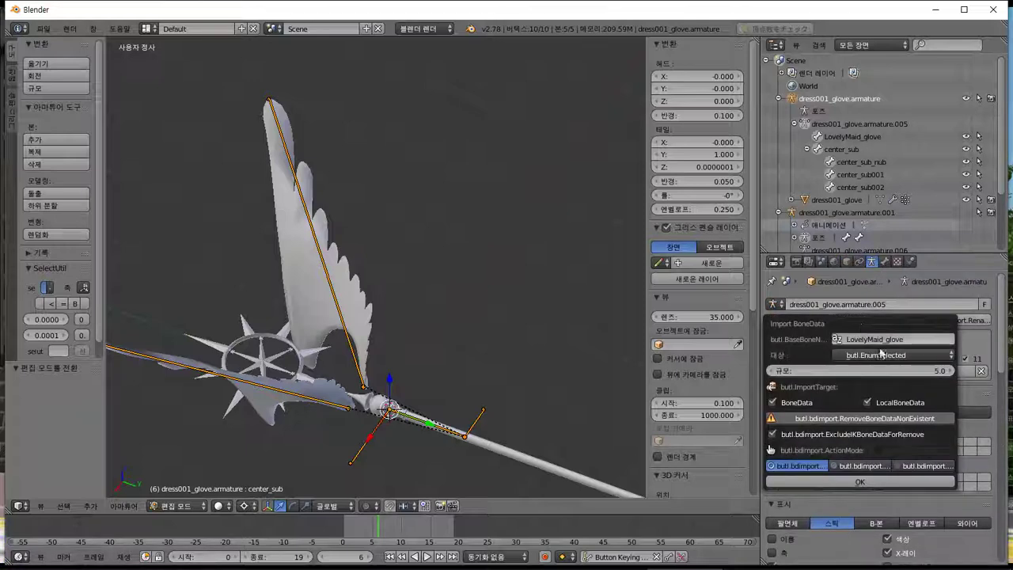
click(898, 353)
click(895, 338)
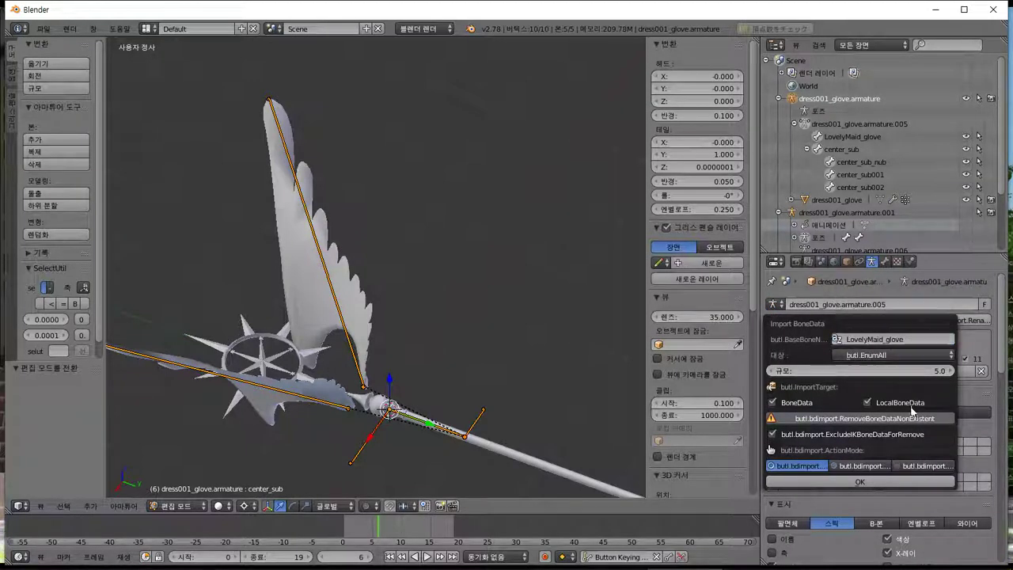
click(870, 482)
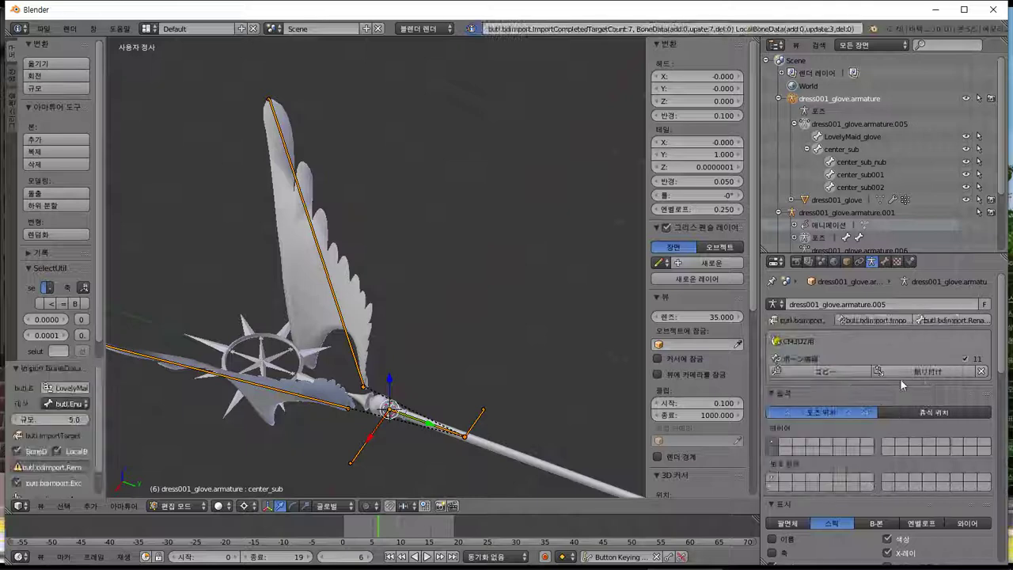
Run the base bone rename without changing the name, and repeat the bone data import on the armature.
click(934, 325)
click(871, 375)
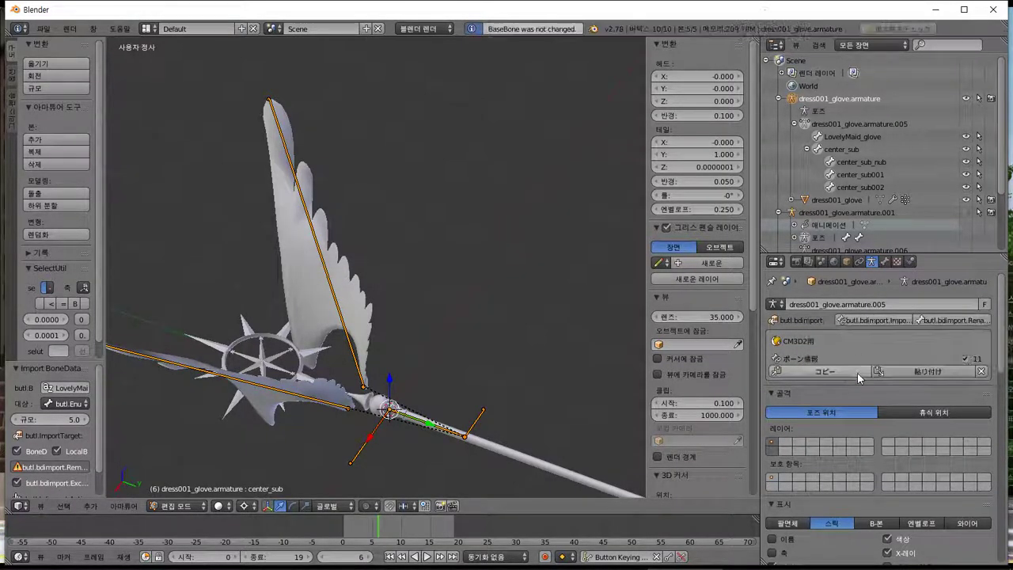
click(871, 320)
click(870, 482)
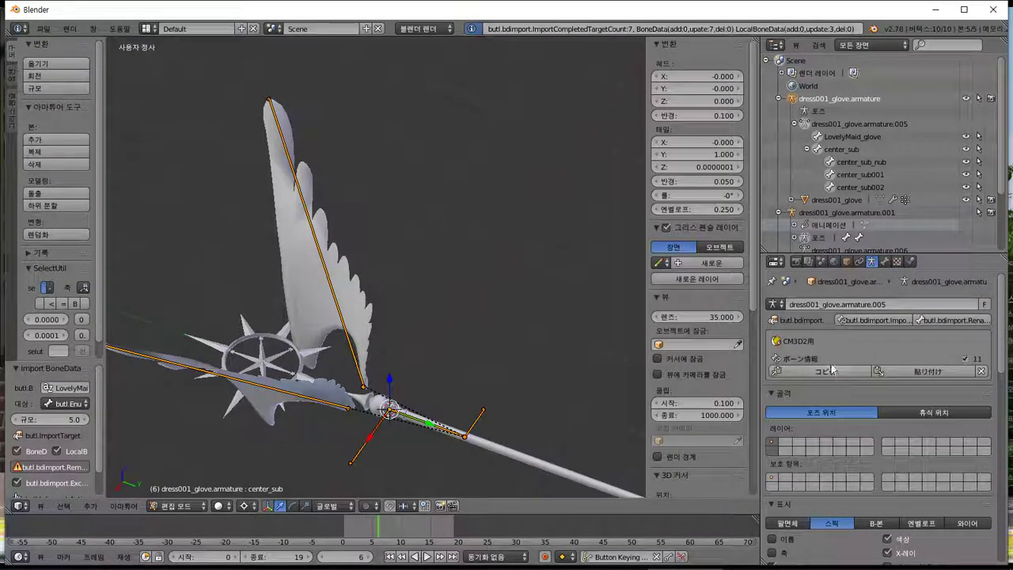
Copy the re-imported bone information from the armature and paste it onto the dress001_glove mesh in object mode.
click(827, 372)
key(Tab)
right_click(361, 323)
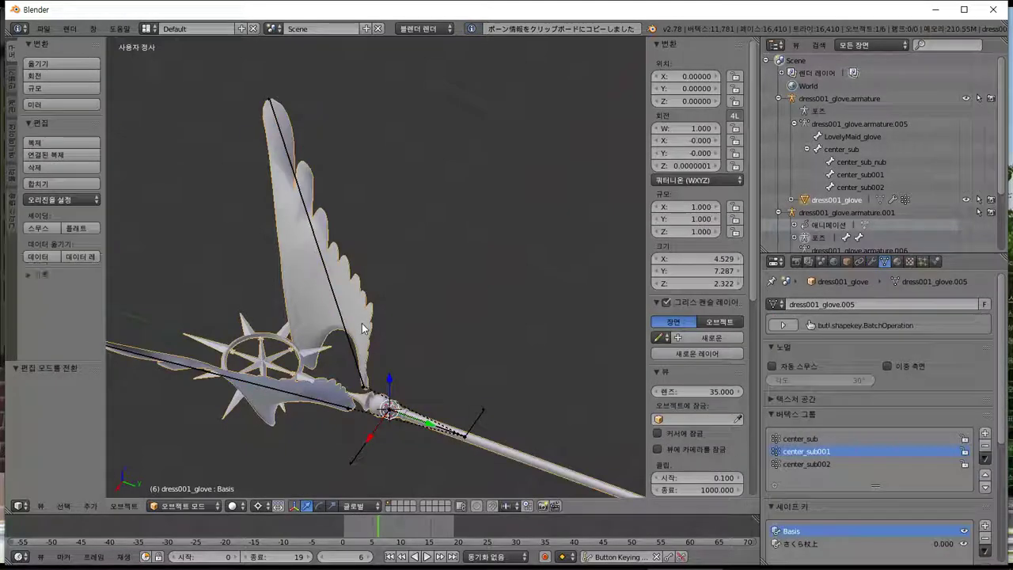
click(845, 262)
click(910, 348)
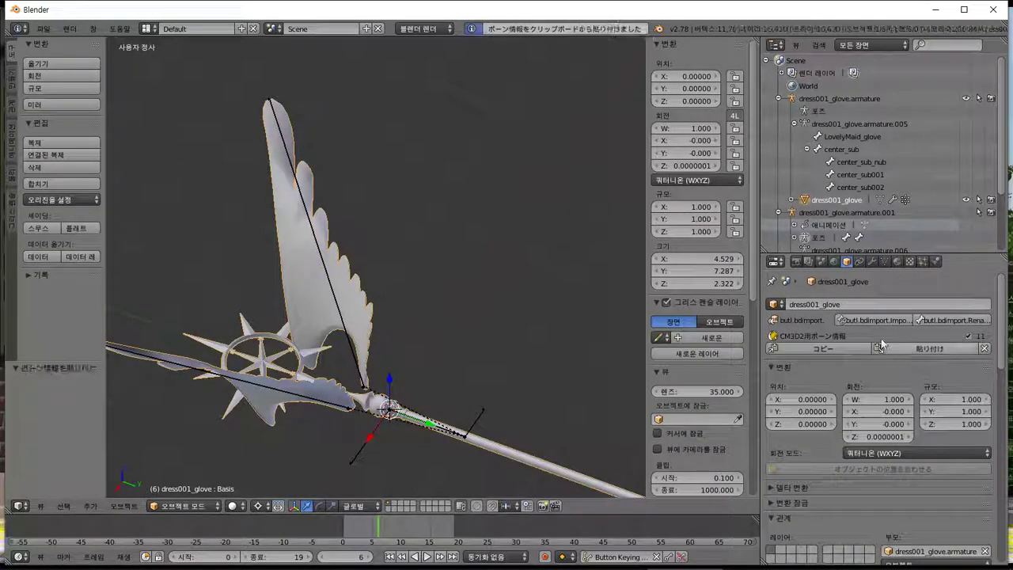
Export the updated staff as a CM3D2 model over the existing Sakura_CC_tsue.model.
click(44, 30)
mouse_move(107, 269)
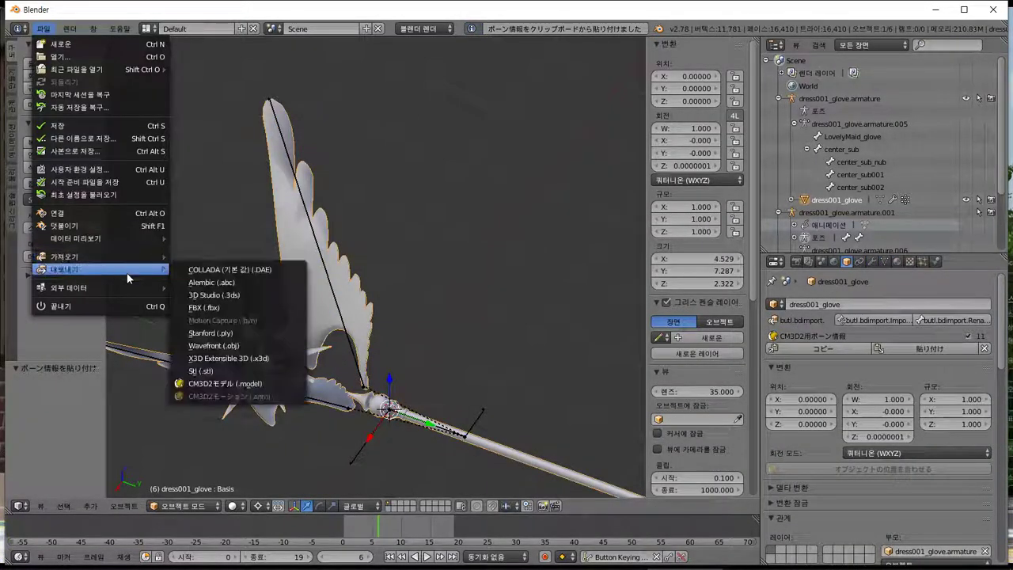
click(230, 383)
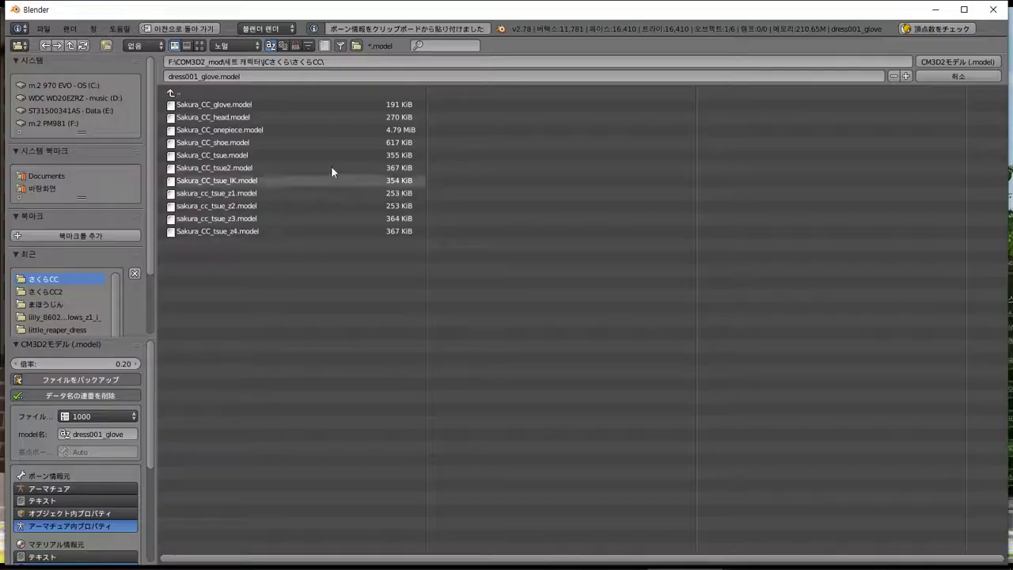
click(253, 155)
click(936, 63)
Switch to COM3D2 and view the maid from different angles to check how the staff is oriented.
key(alt+Tab)
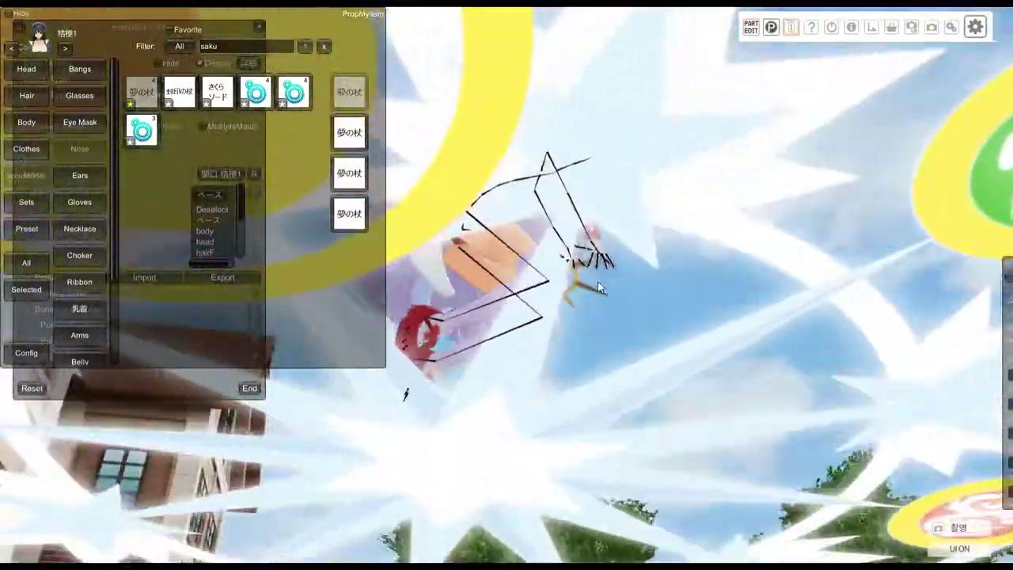
right_drag(597, 287, 507, 356)
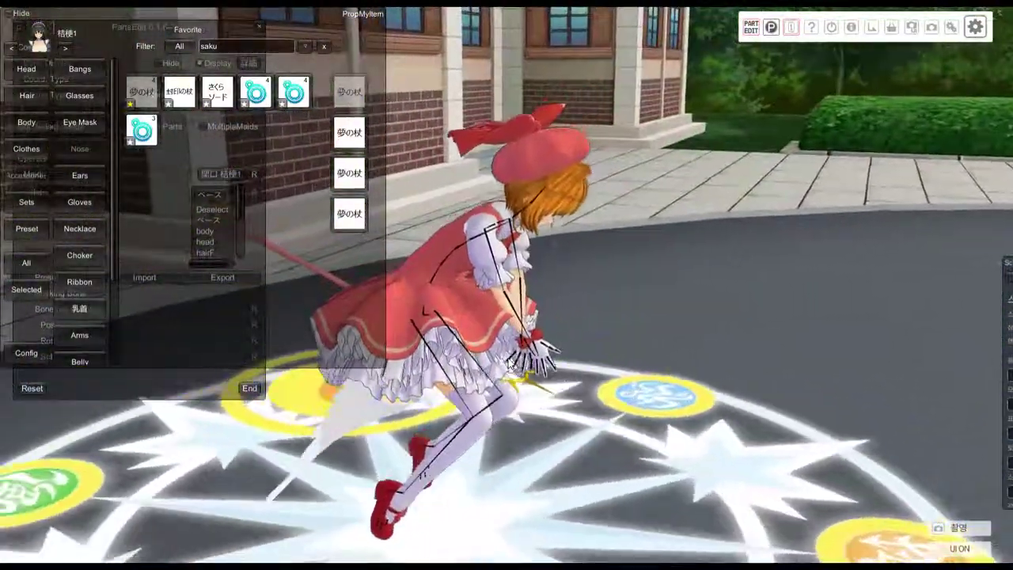
Return to Blender, import Sakura_CC_tsue.model, move the copy above the original staff for comparison, and delete it.
key(alt+Tab)
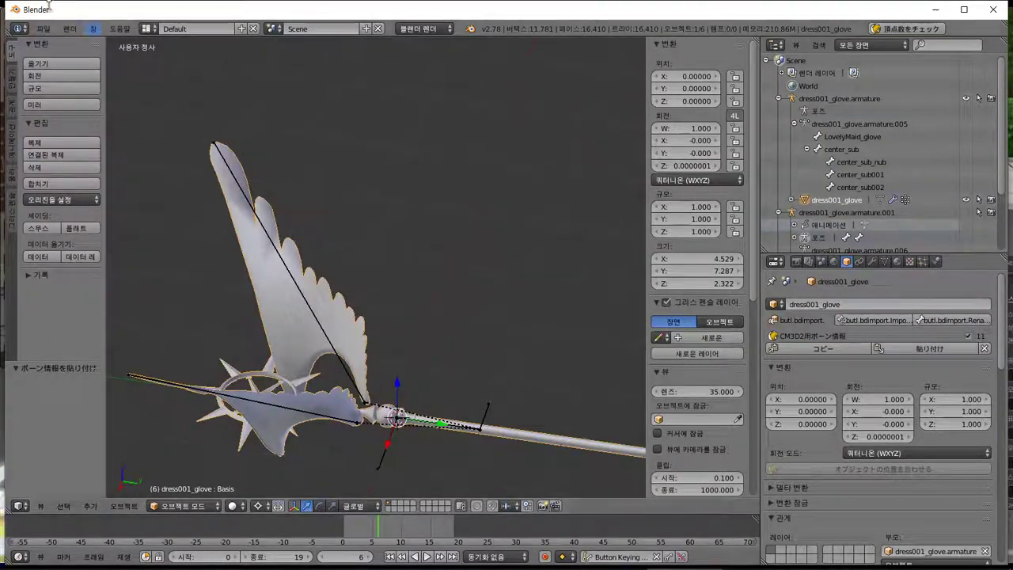
click(40, 30)
mouse_move(91, 257)
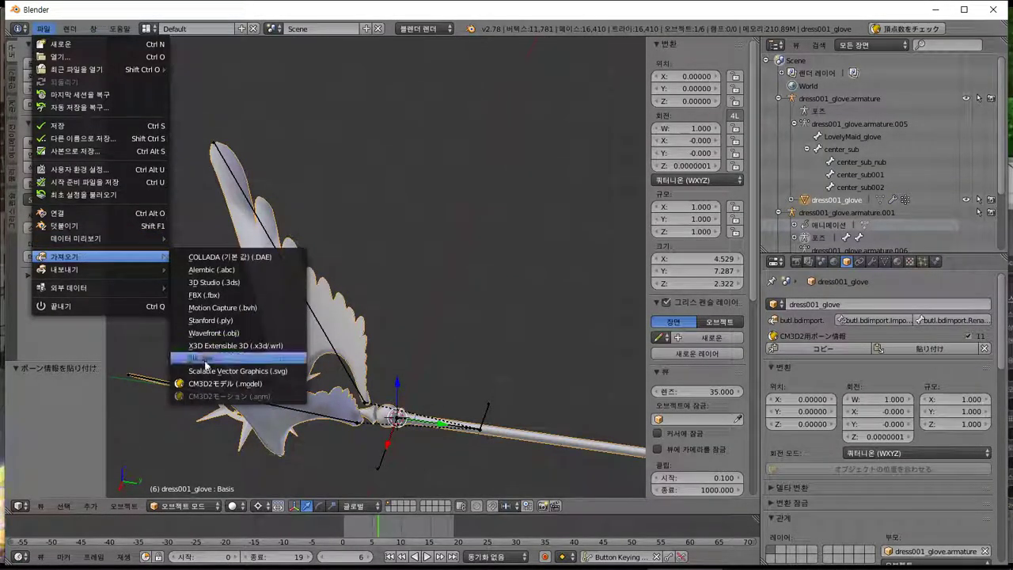
click(229, 384)
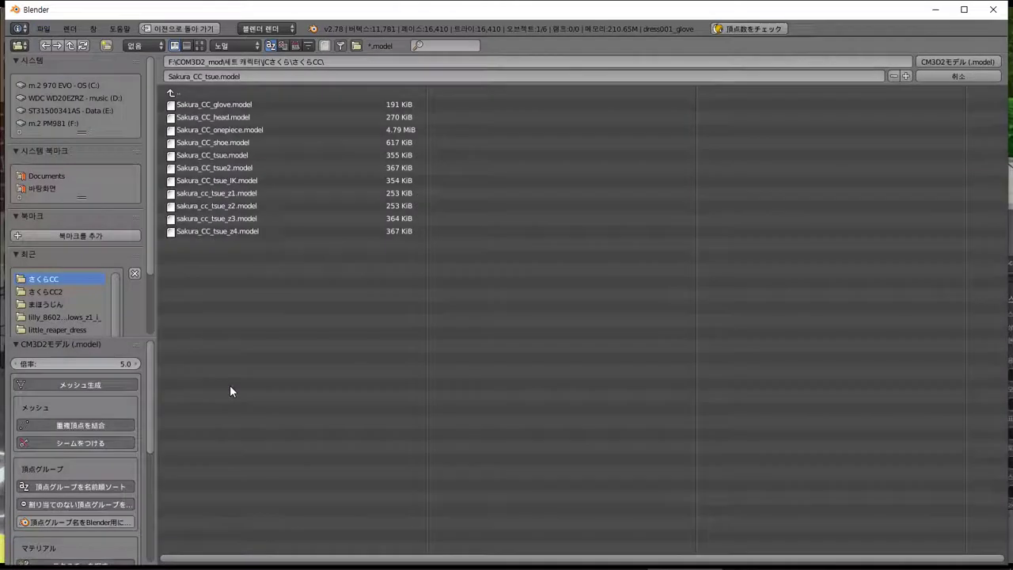
double_click(244, 154)
key(shift+d)
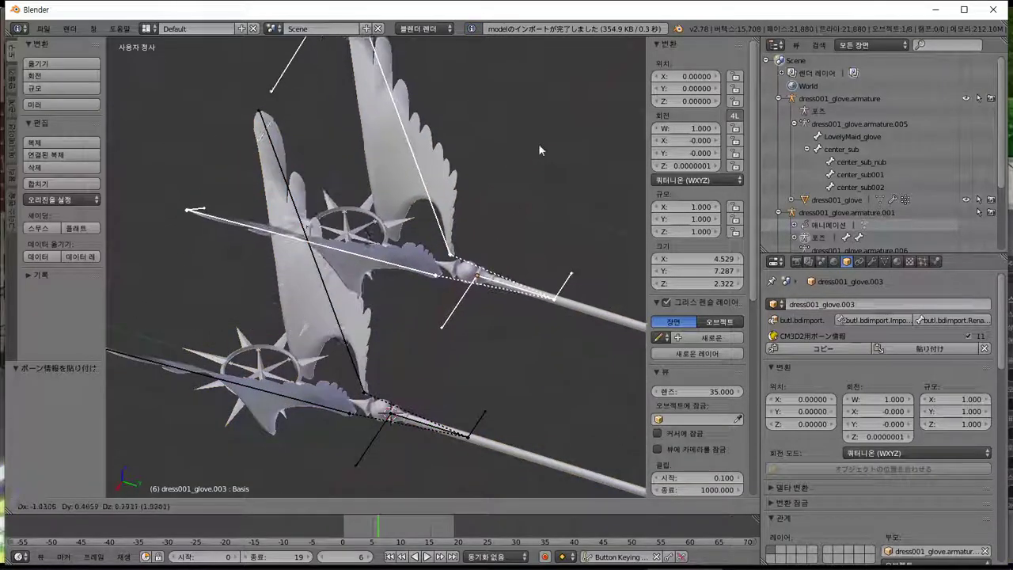
click(538, 144)
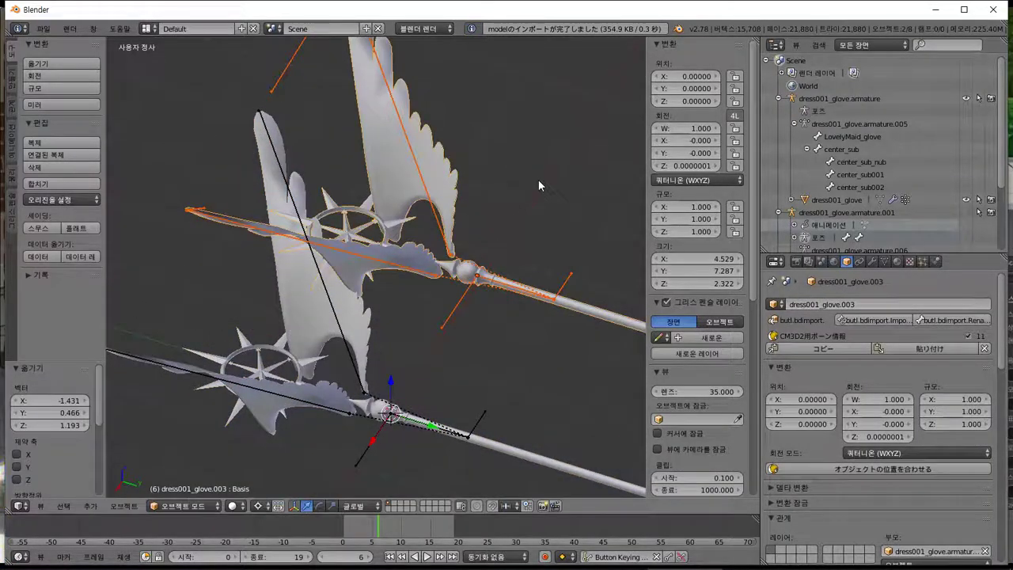
key(Delete)
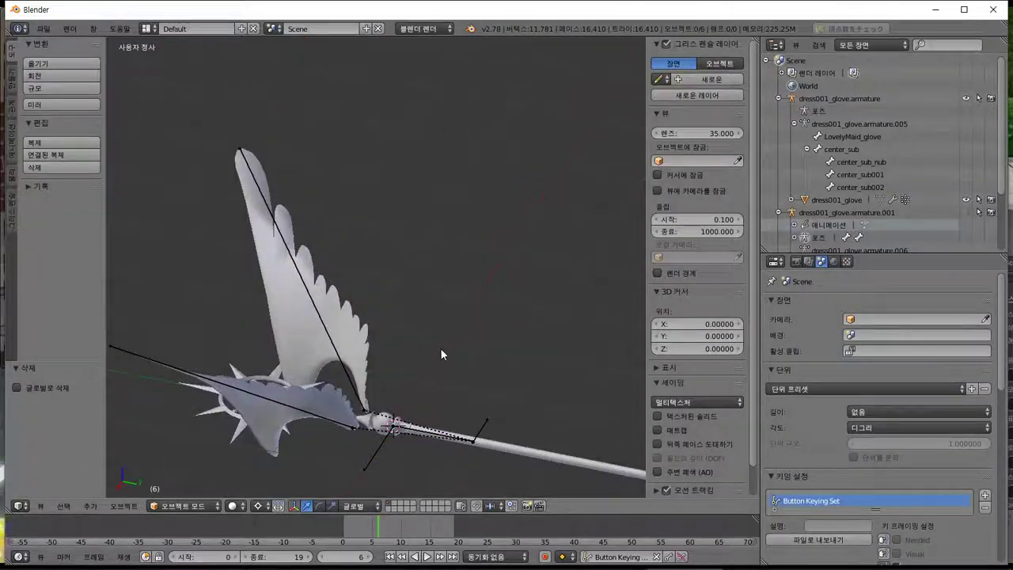
Inspect the dress001_glove mesh and its armature in edit mode, returning to object mode.
right_click(416, 433)
key(Tab)
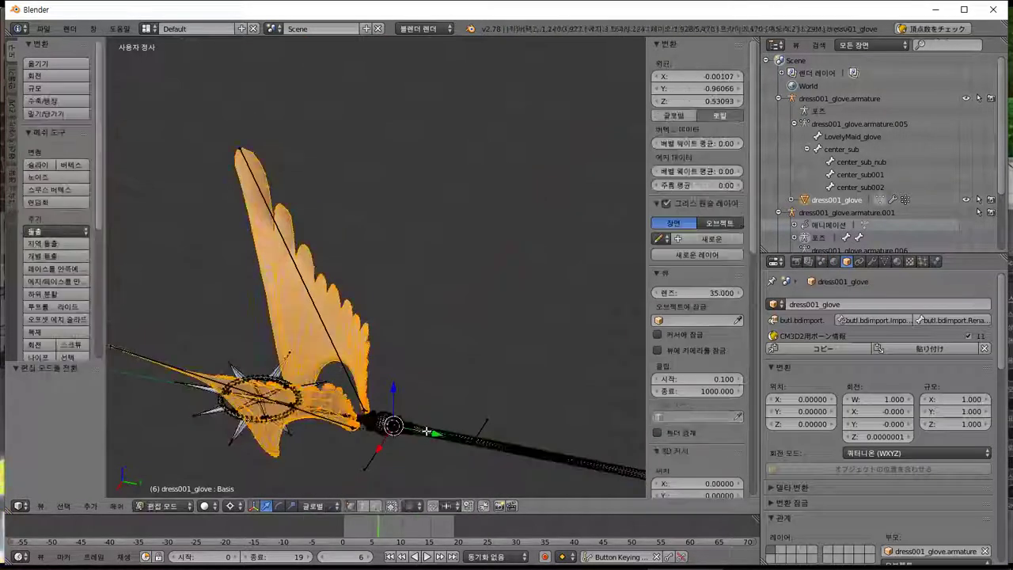
key(Tab)
right_click(429, 436)
key(Tab)
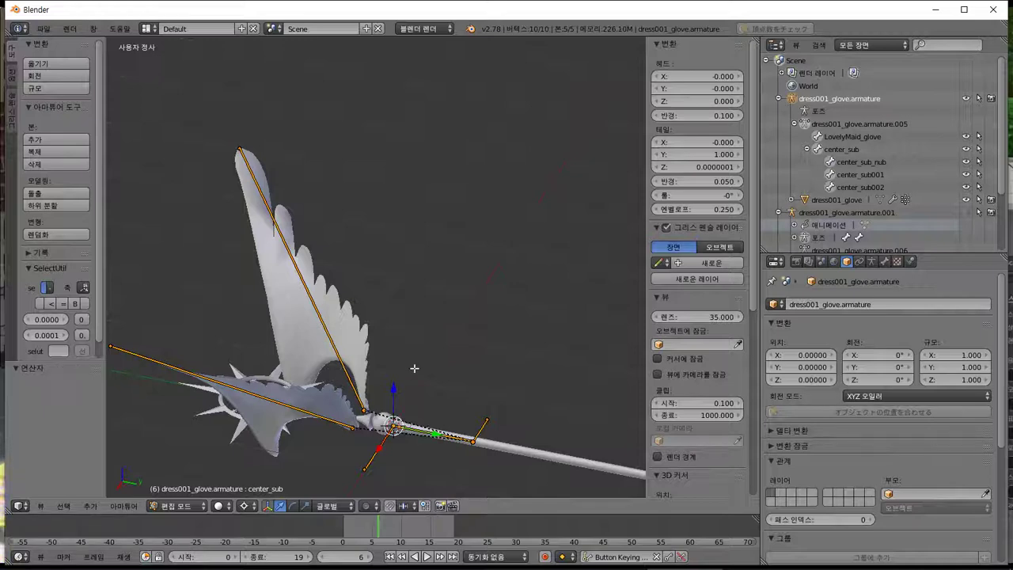
key(Tab)
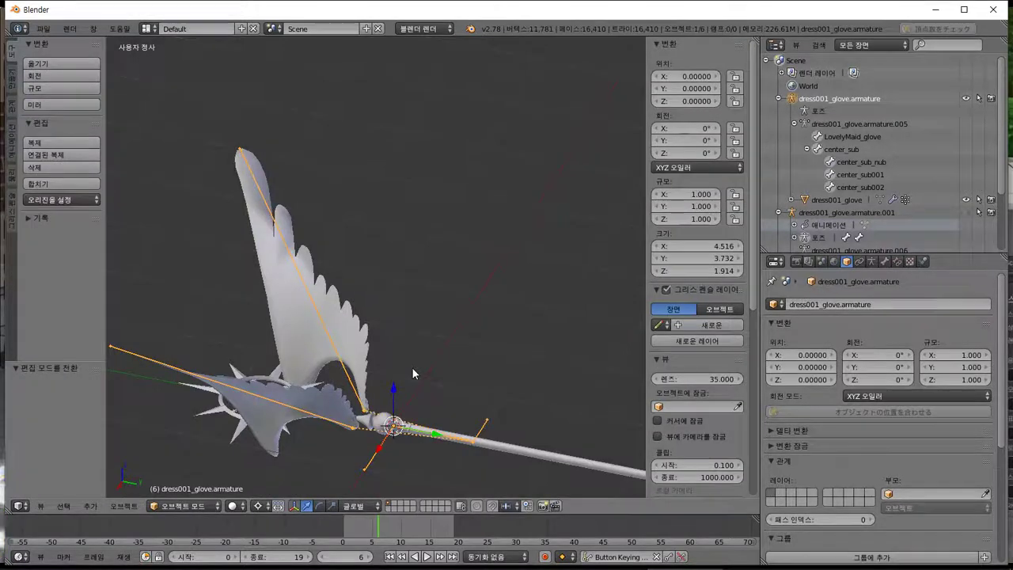
Undo back past the comparison import and the last rotation of the center_sub bone.
key(ctrl+z)
key(ctrl+z)
key(ctrl+z)
key(ctrl+z)
key(ctrl+z)
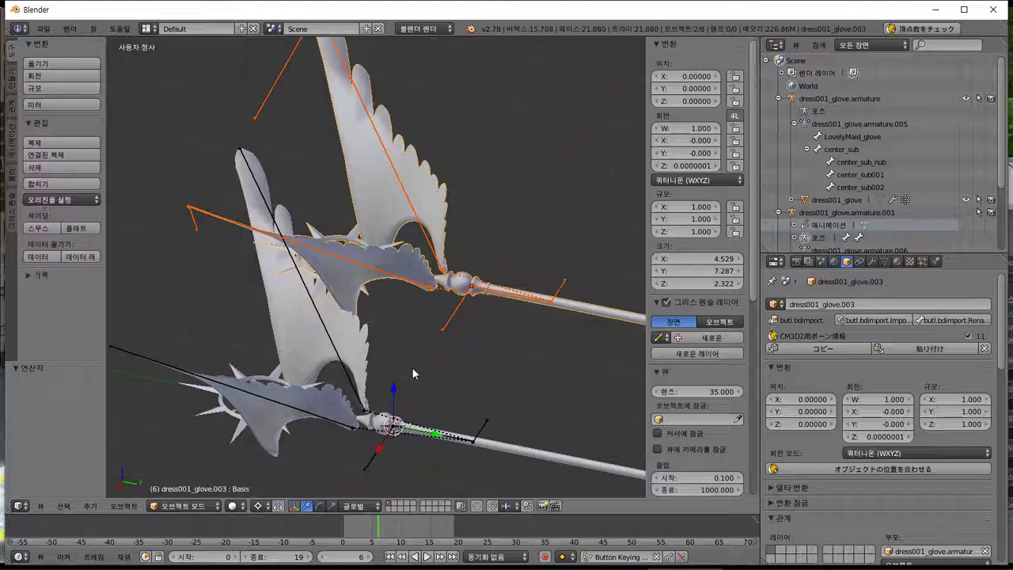
key(Escape)
key(ctrl+z)
key(ctrl+z)
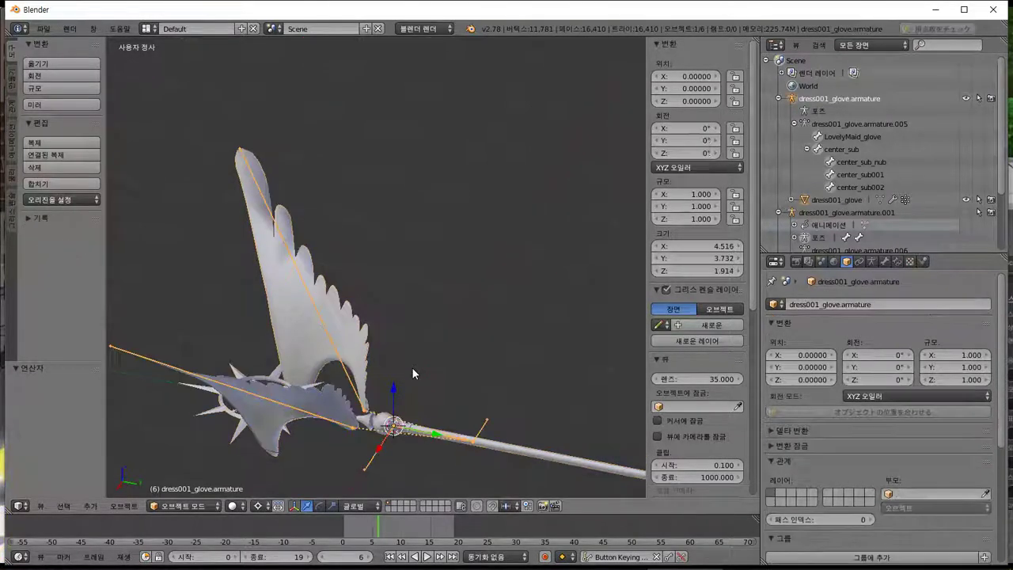
key(ctrl+z)
key(ctrl+z)
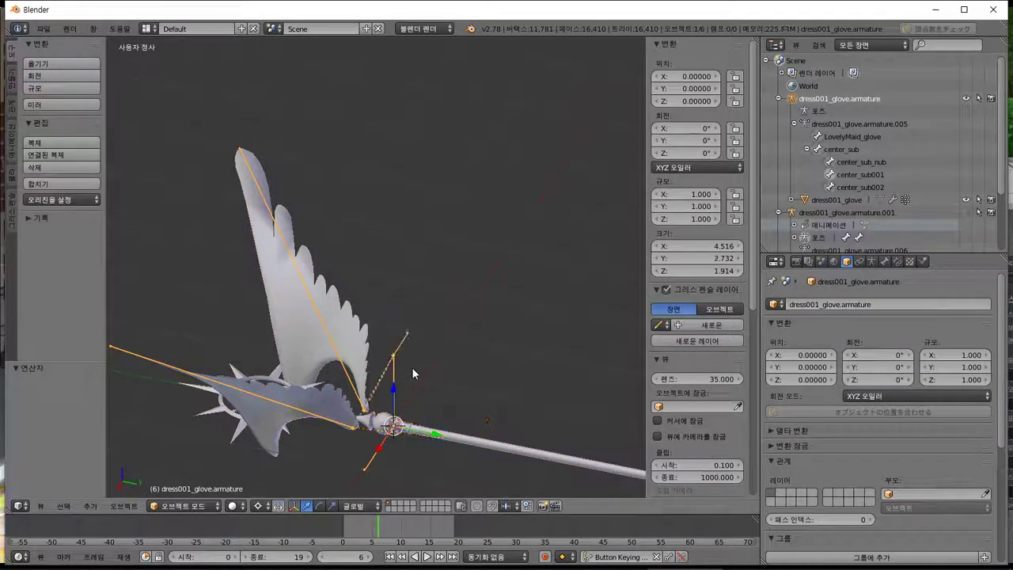
Rotate the center_sub and center_sub_nub bones by -90° in the side view so center_sub points along negative Y.
middle_drag(412, 369, 420, 351)
key(Tab)
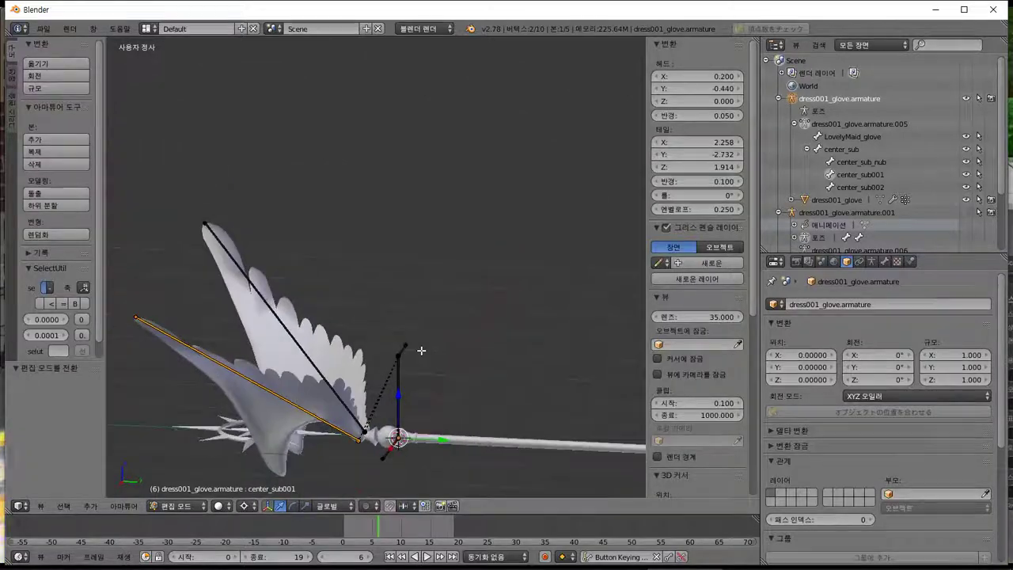
key(a)
drag(384, 386, 453, 316)
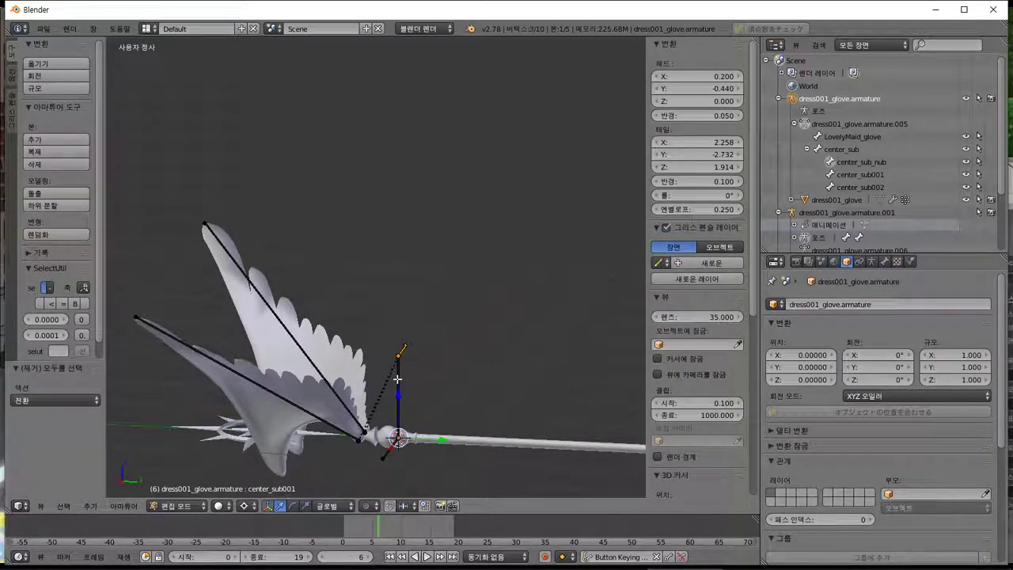
key(KP_3)
key(KP_1)
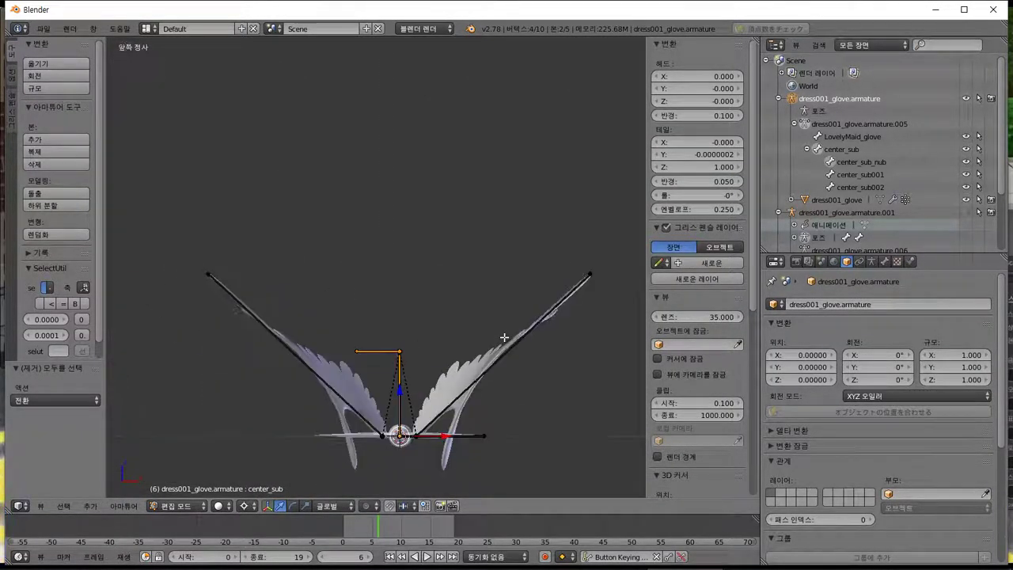
key(KP_3)
key(g)
key(z)
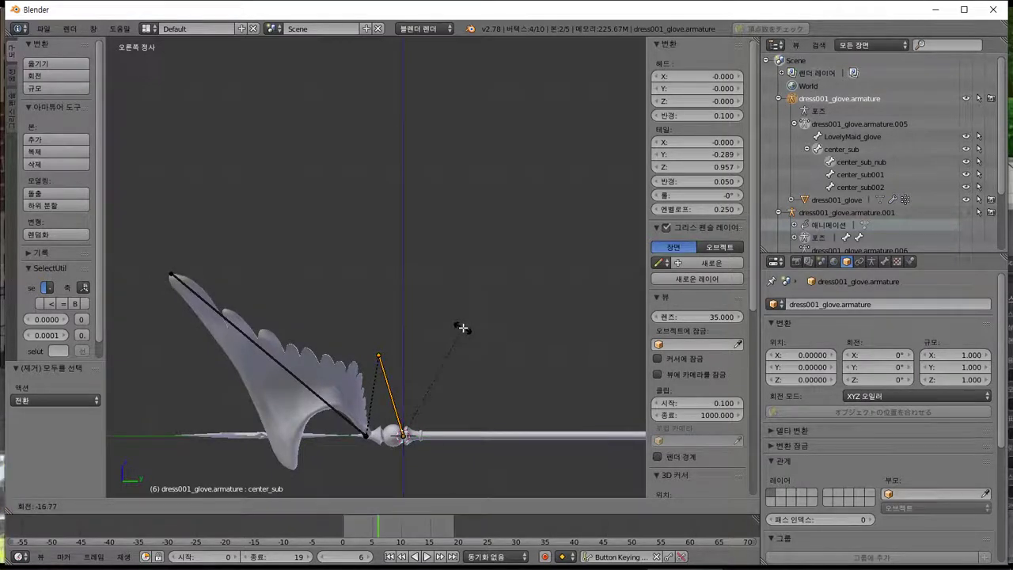
key(Return)
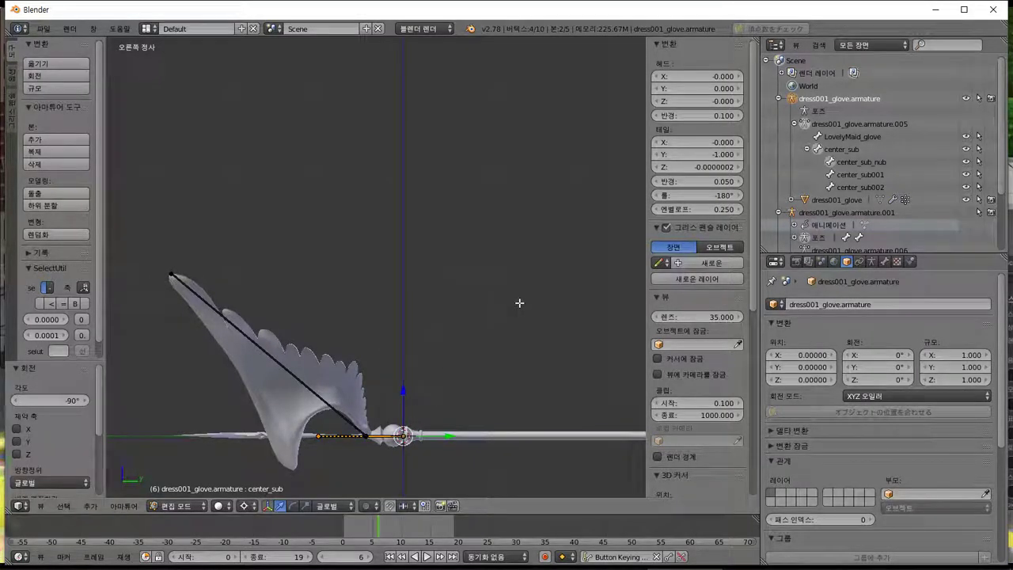
key(Tab)
Import BoneData and LocalBoneData into the armature with base bone LovelyMaid_glove and scale 5.0.
middle_drag(520, 302, 504, 372)
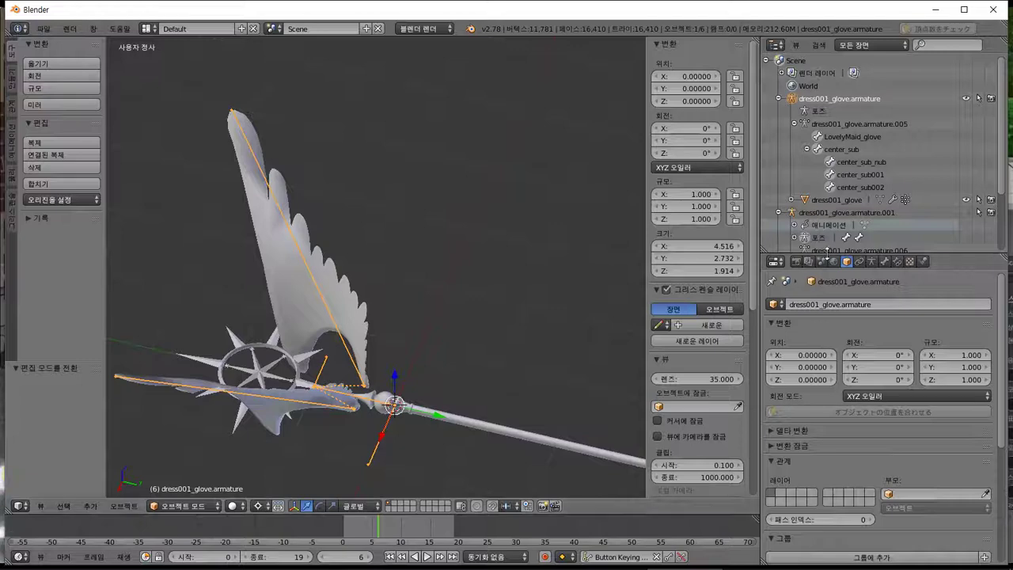
click(871, 261)
click(858, 352)
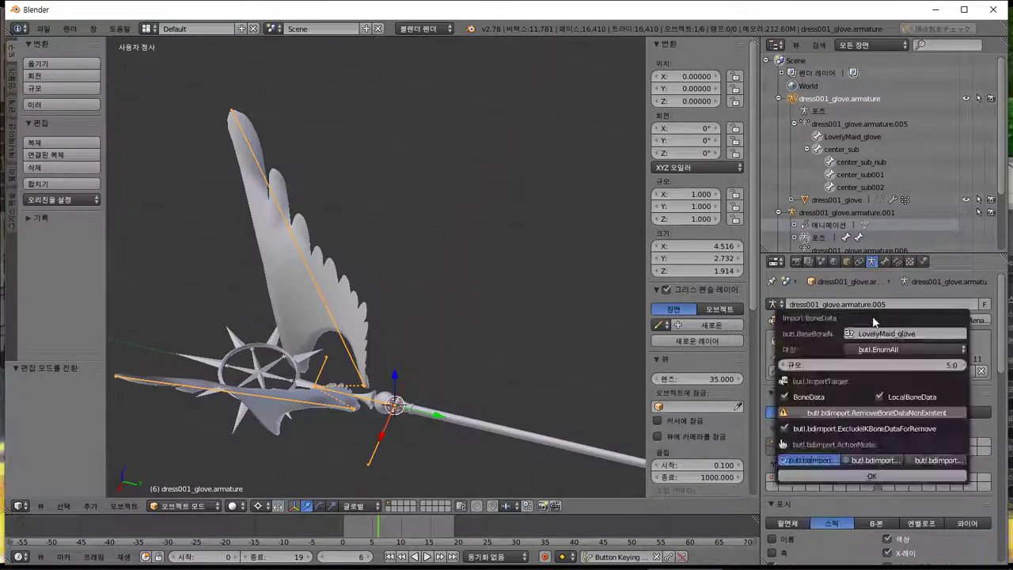
click(962, 320)
click(913, 368)
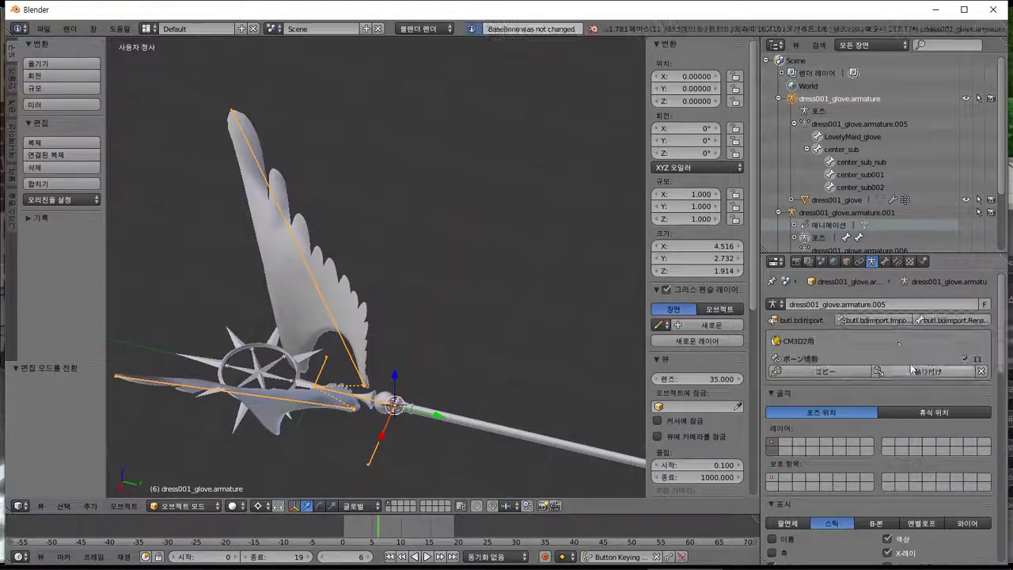
click(904, 320)
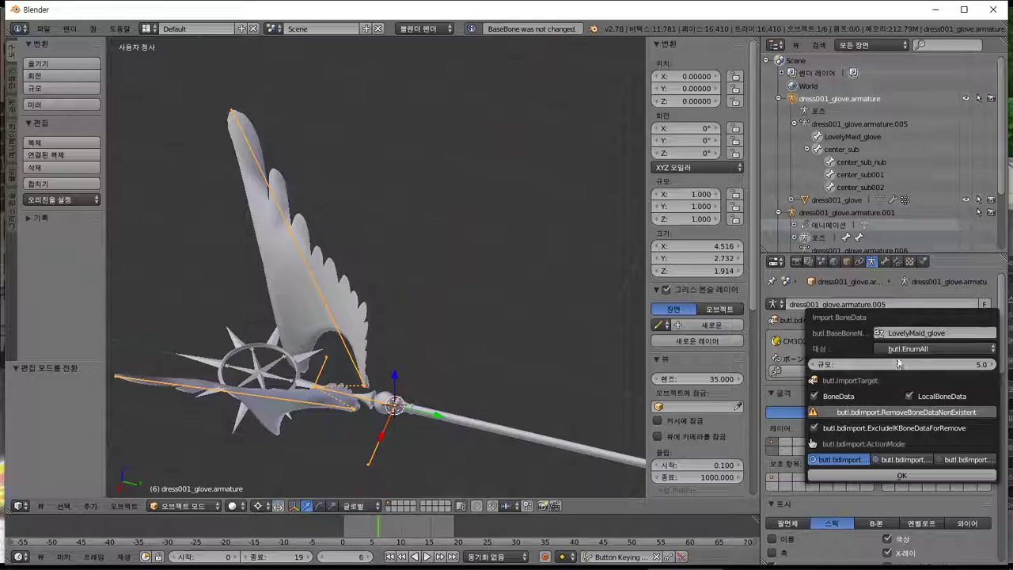
click(881, 472)
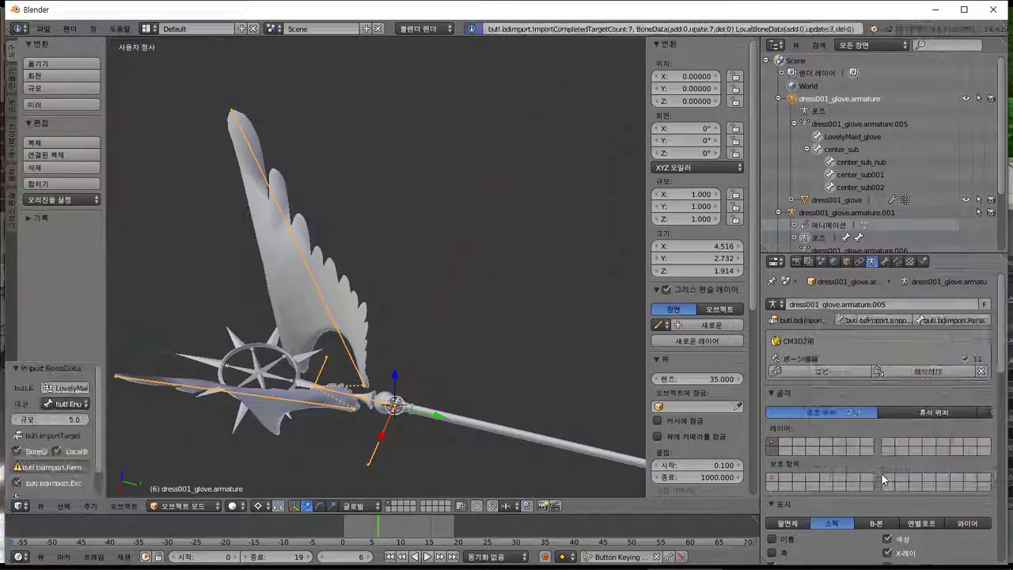
Copy the armature's bone information and paste it into the dress001_glove mesh object's properties.
click(846, 374)
right_click(465, 423)
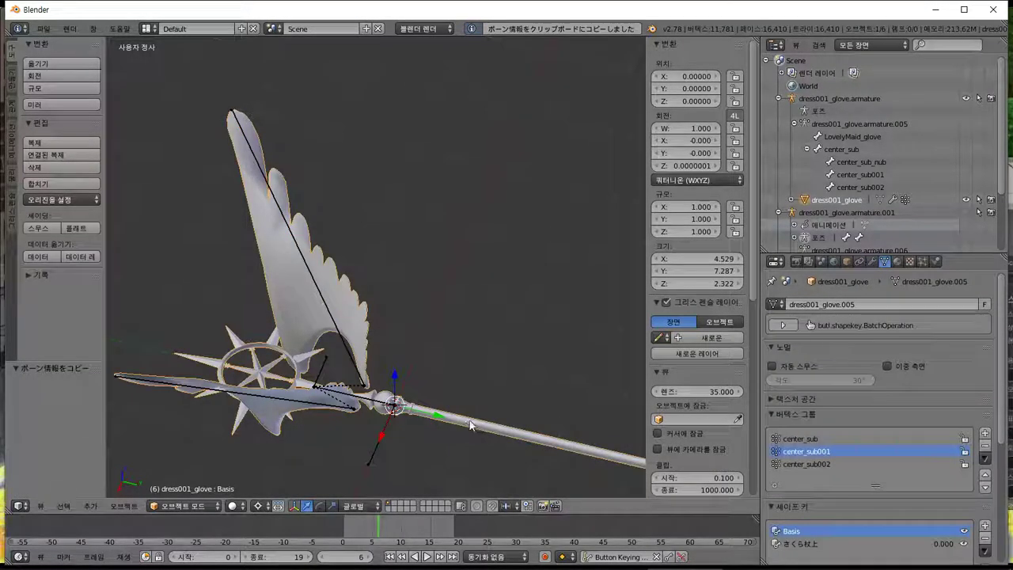
click(845, 262)
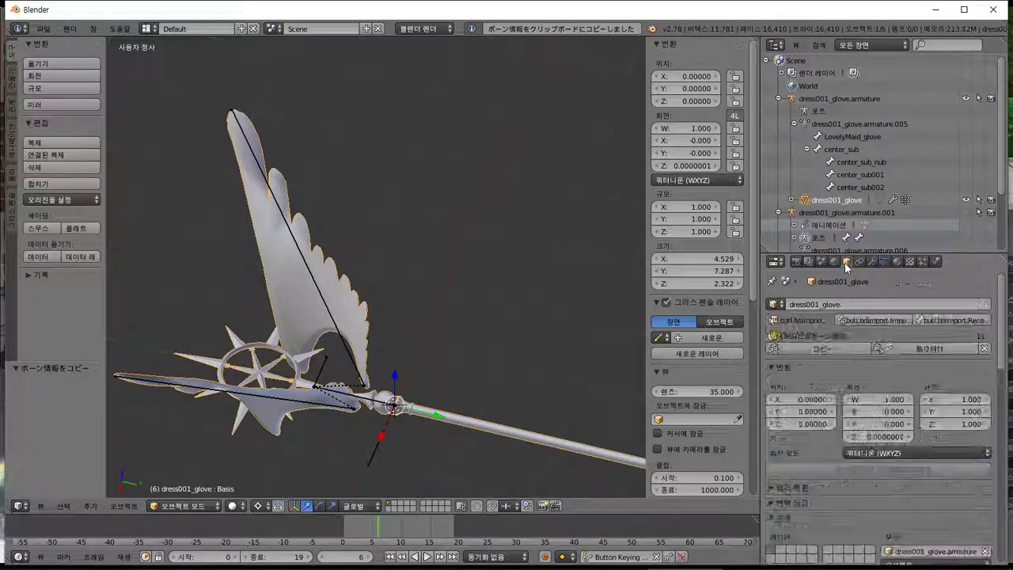
click(912, 349)
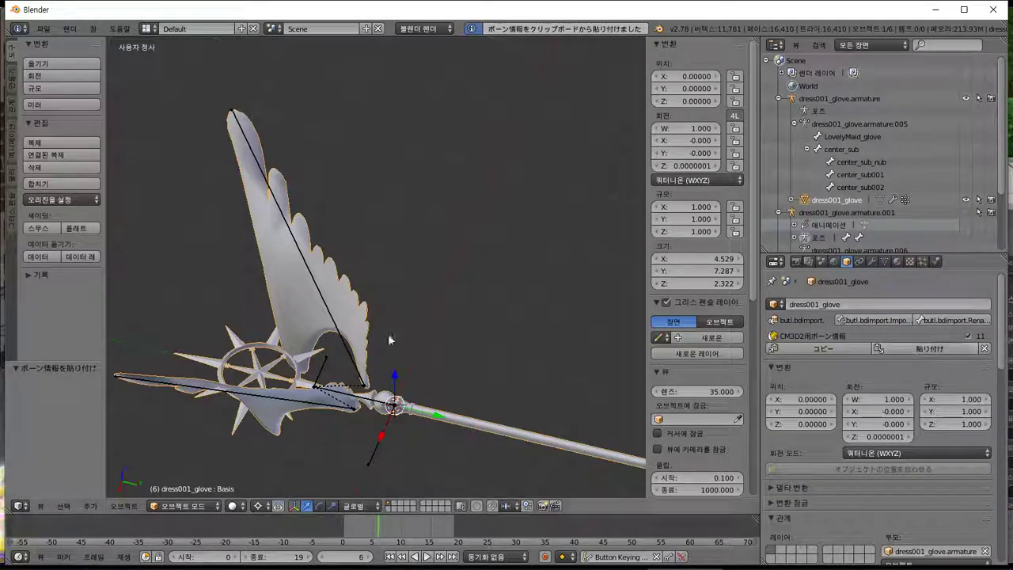
Export the corrected staff as a CM3D2 model over Sakura_CC_tsue.model and switch to COM3D2.
click(44, 29)
mouse_move(119, 273)
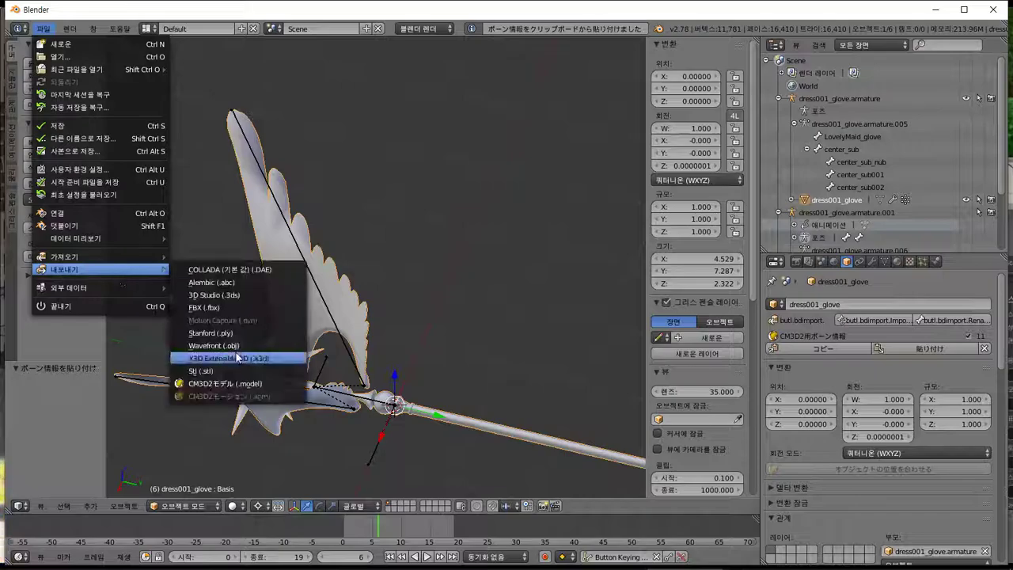
click(230, 383)
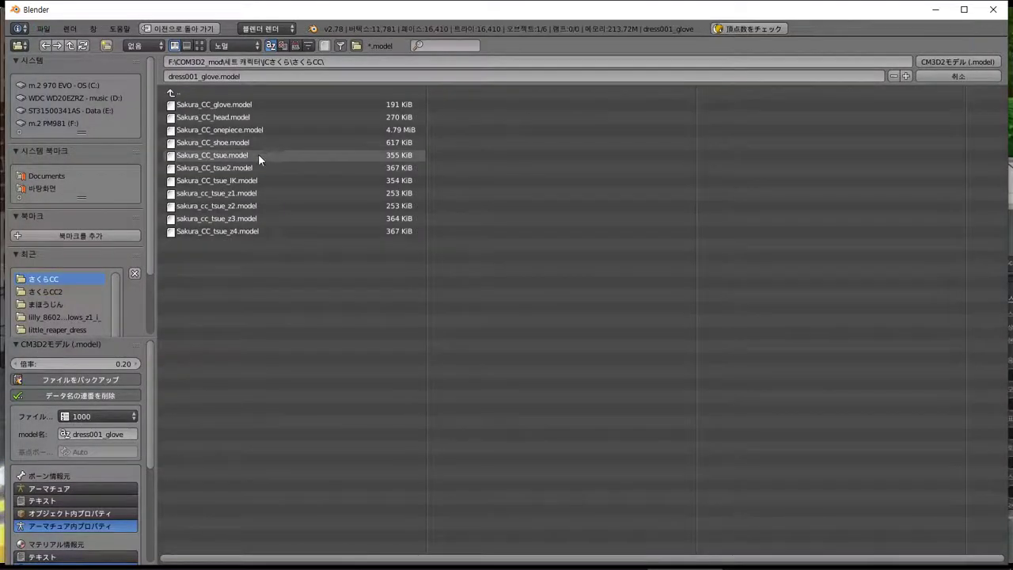
click(957, 62)
key(alt+Tab)
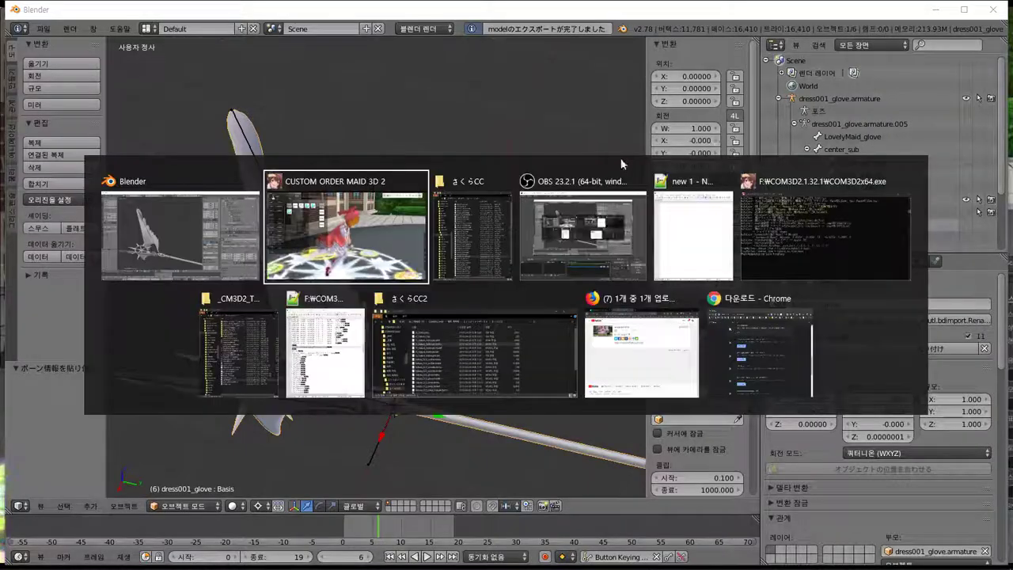
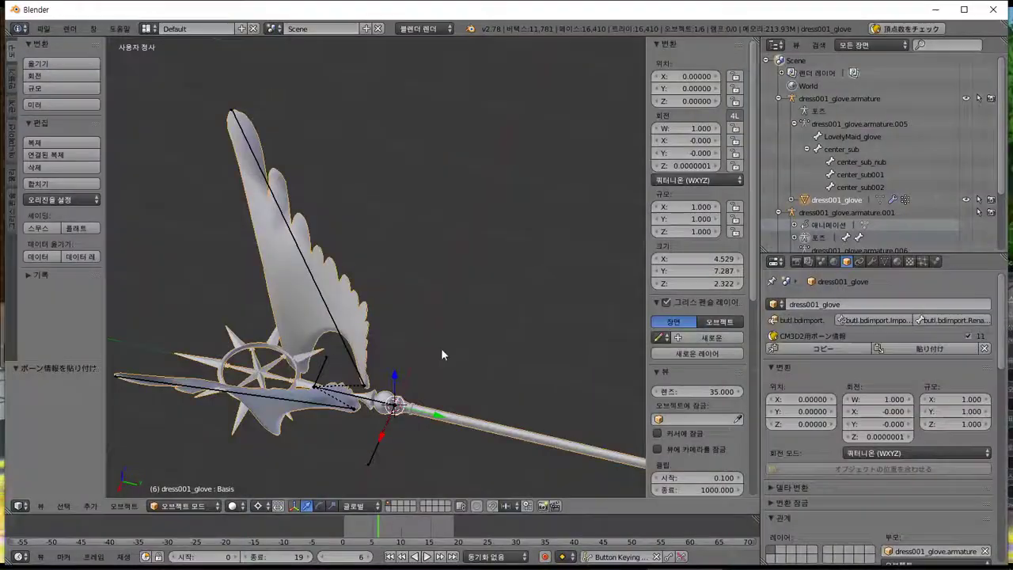
In Blender, import Sakura_CC_tsue.model and move the copy by about X -3.301, Y 1.727, Z 1.212 beside the original staff.
middle_drag(441, 347, 446, 325)
click(43, 28)
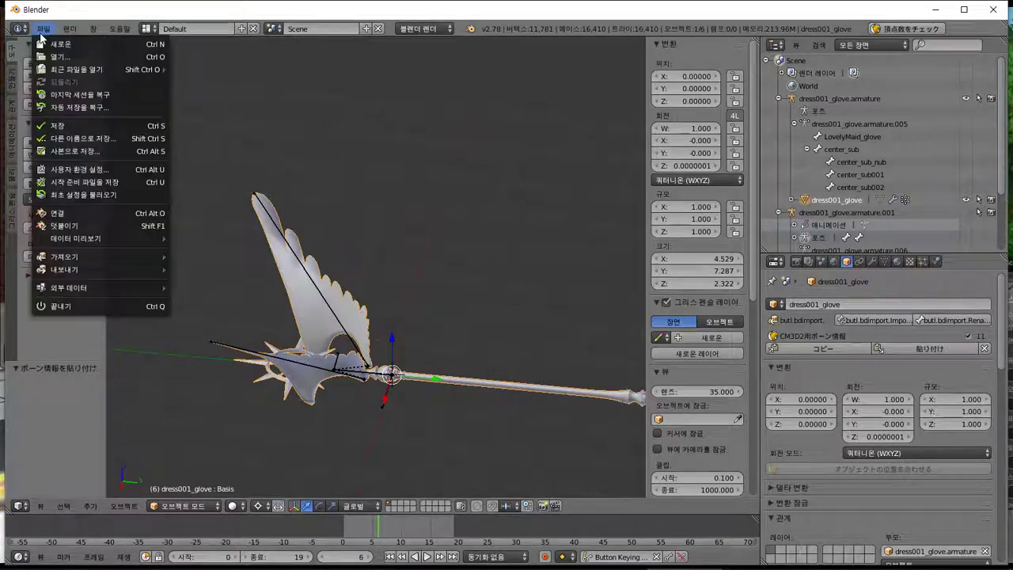
mouse_move(95, 256)
click(229, 383)
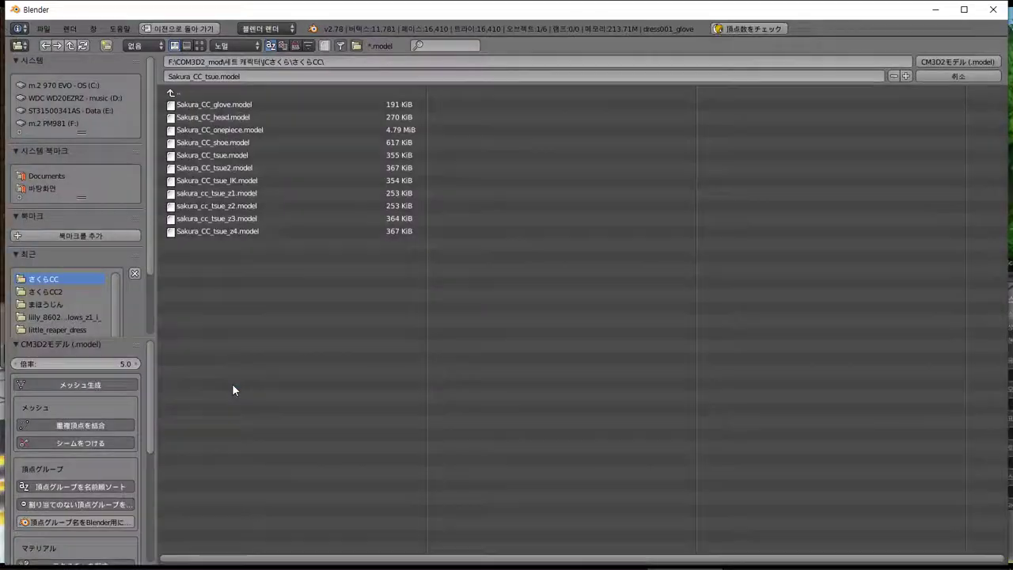
double_click(243, 158)
middle_drag(394, 251, 337, 271)
key(g)
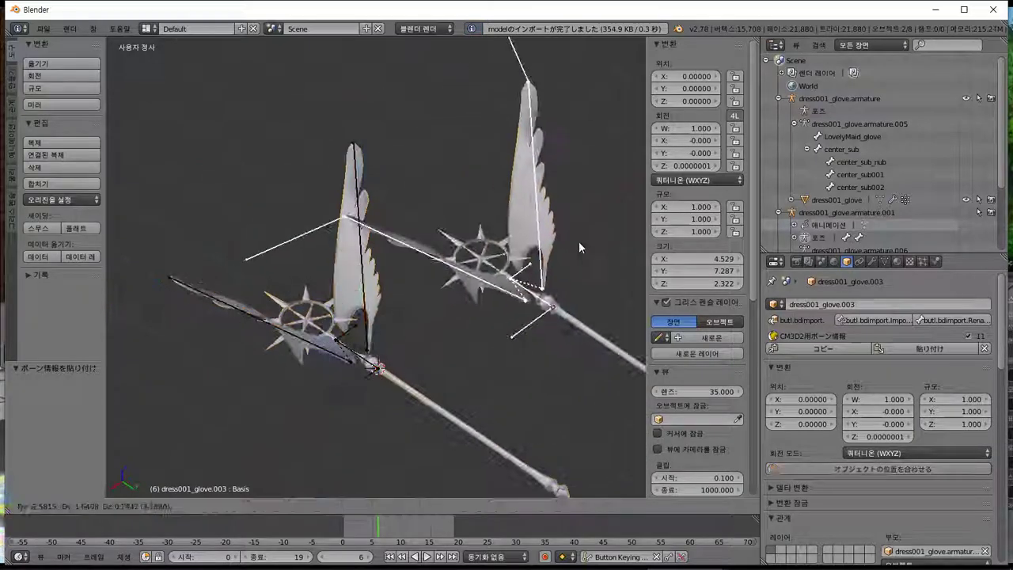
click(557, 248)
shift+middle_drag(556, 248, 413, 349)
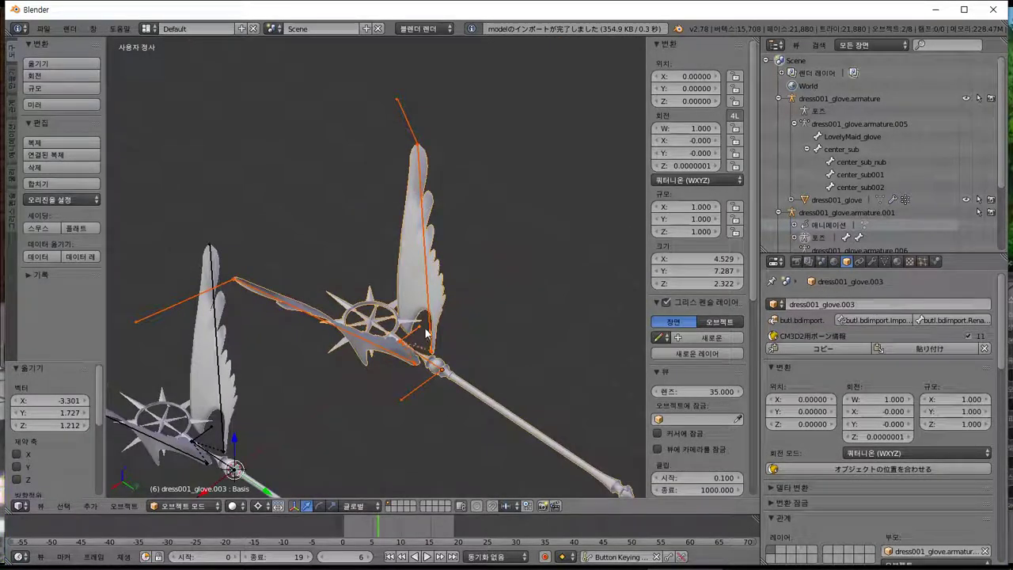
Set the imported staff mesh's rotation mode to Axis Angle and test its W rotation, resetting W to 0°.
right_click(427, 334)
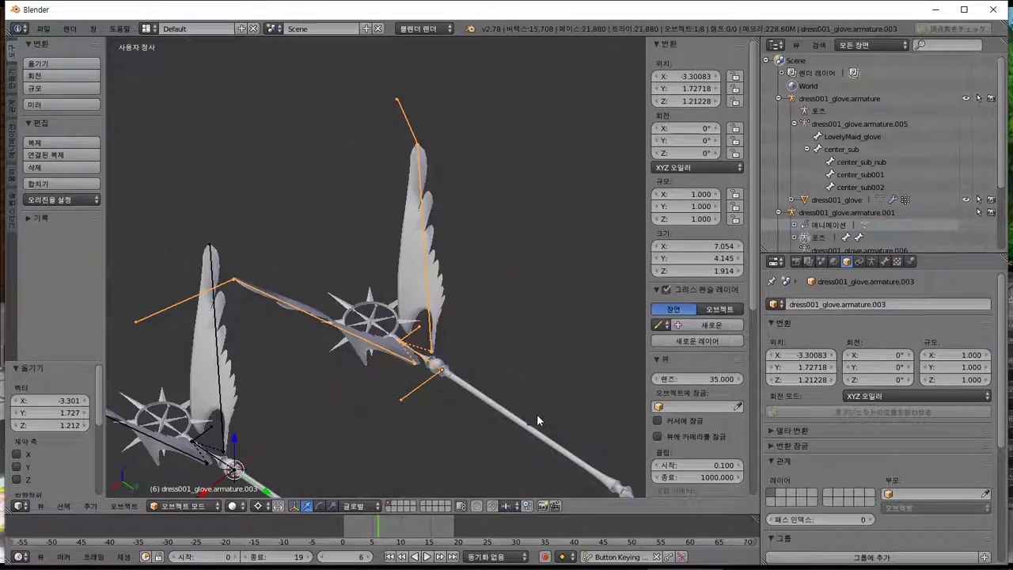
right_click(499, 415)
click(707, 181)
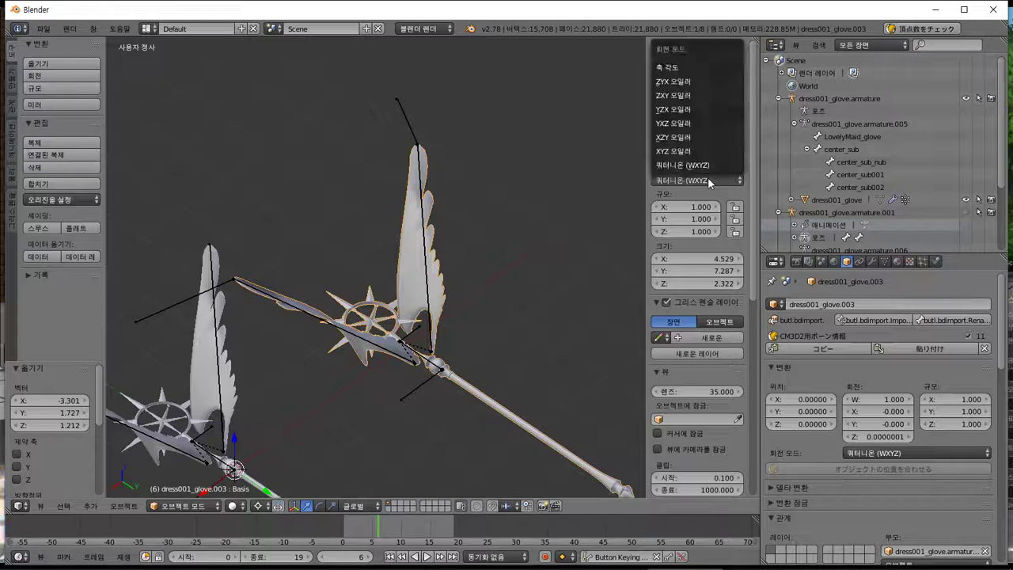
click(694, 68)
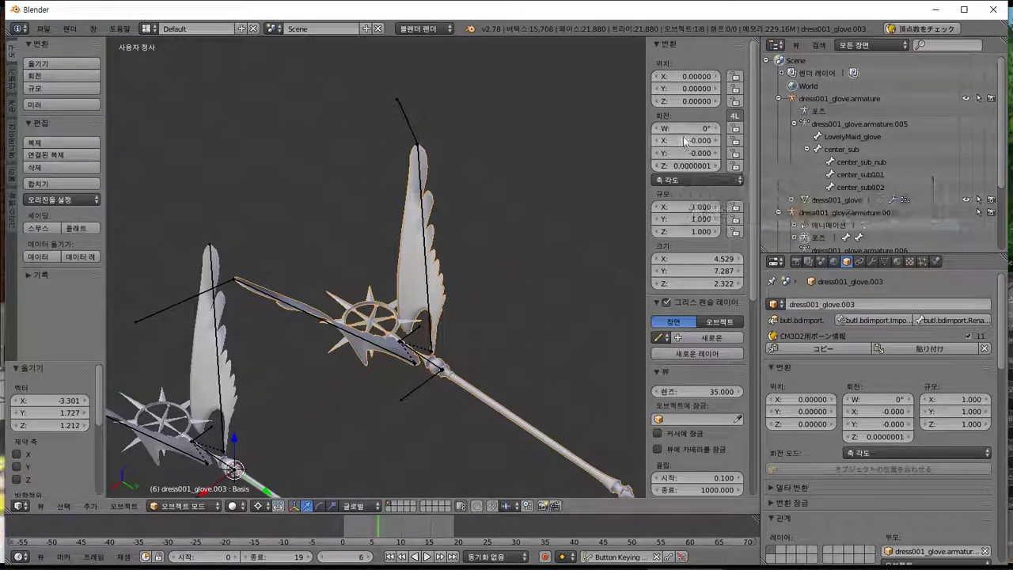
mouse_move(693, 129)
mouse_down()
mouse_move(736, 129)
mouse_move(707, 129)
mouse_up()
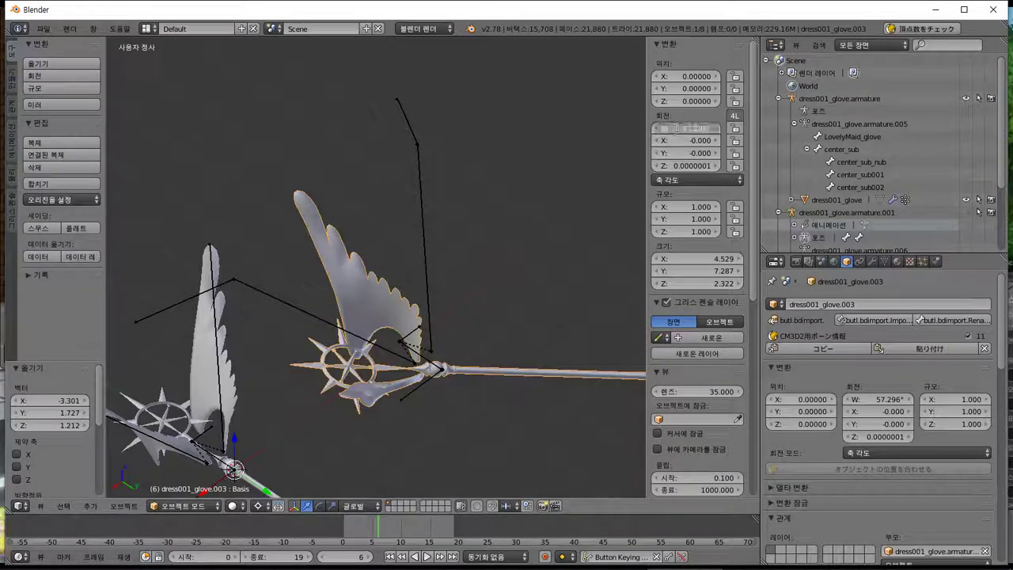
text(0)
key(Return)
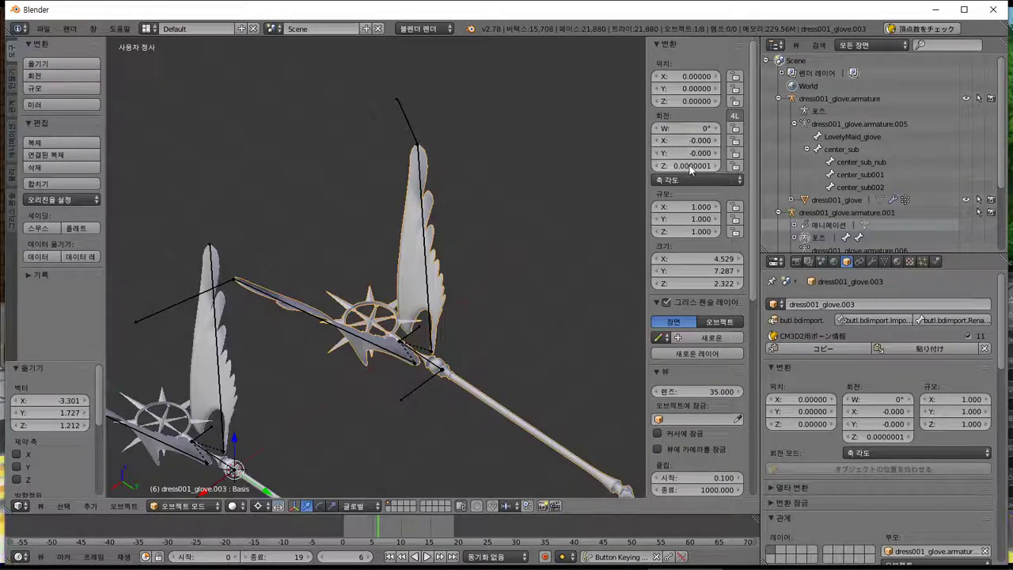
Check the staff's orientation on the maid in COM3D2, and return to Blender to compare both staffs.
key(alt+Tab)
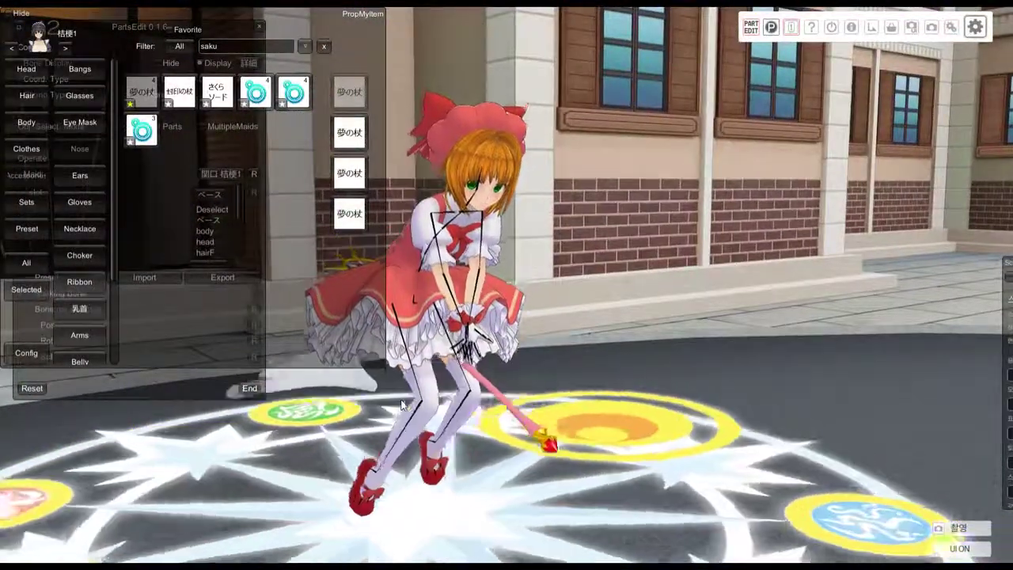
key(alt+Tab)
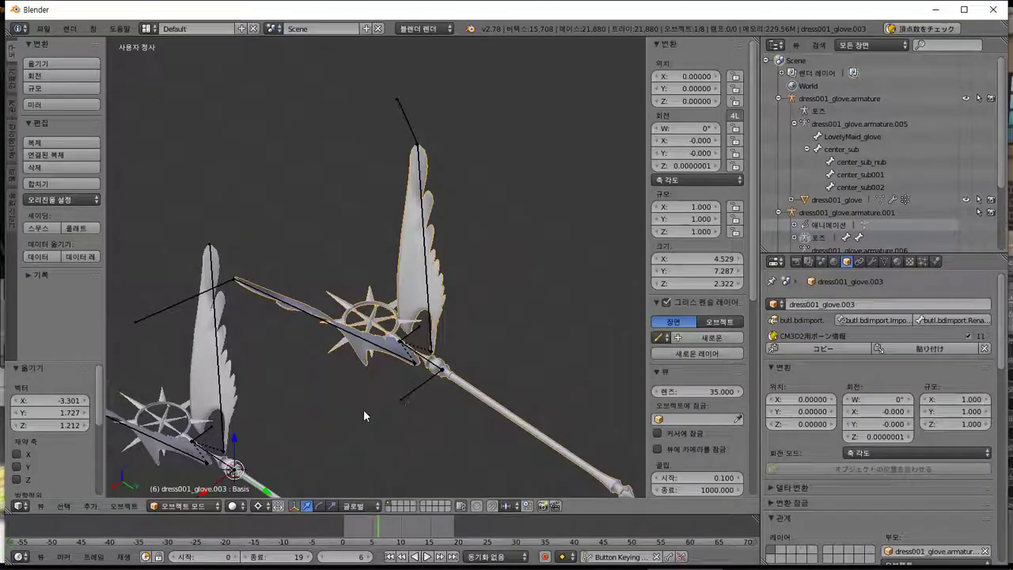
middle_drag(363, 409, 403, 332)
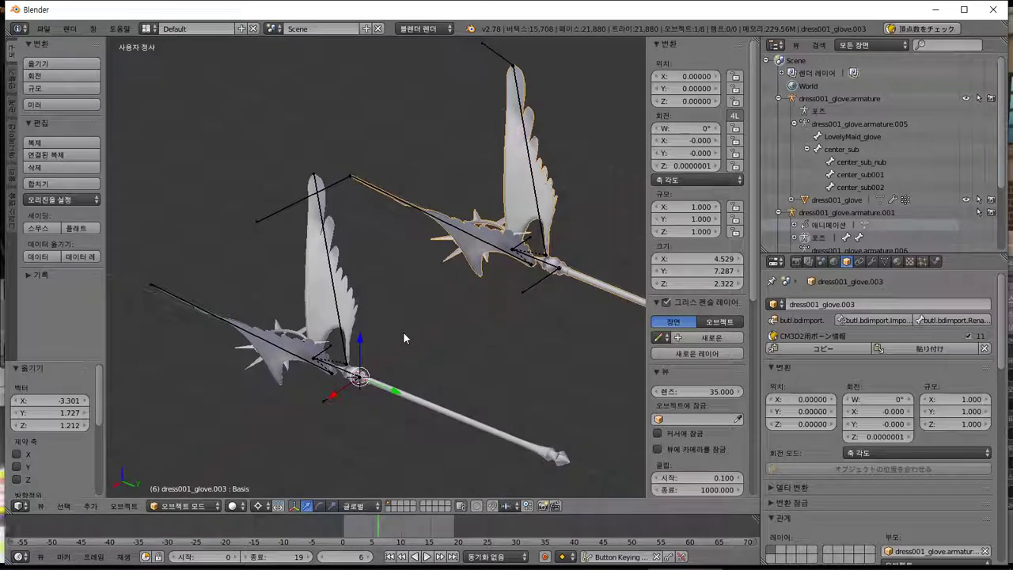
right_click(323, 356)
scroll(323, 356, up, 2)
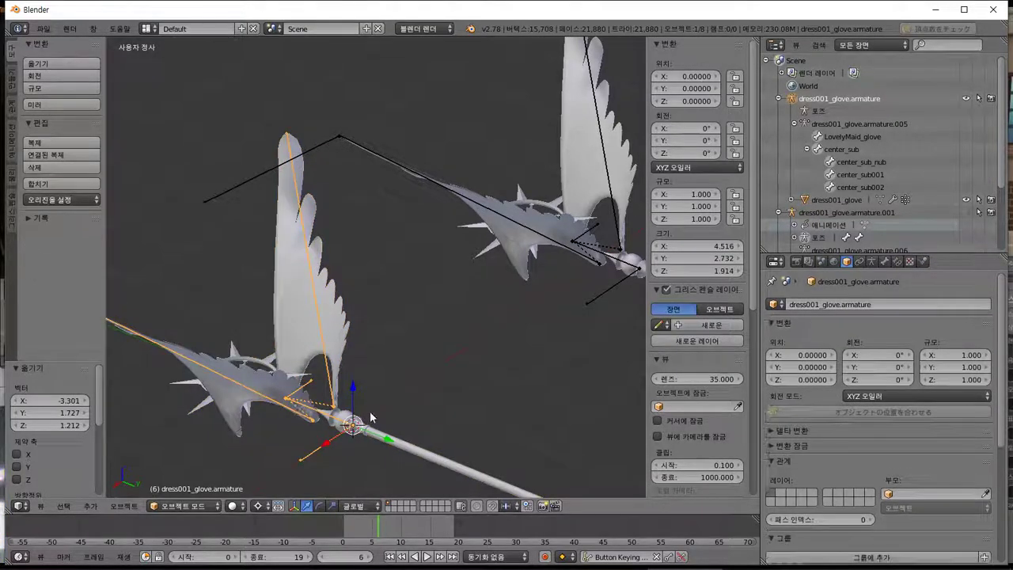
key(Tab)
key(Tab)
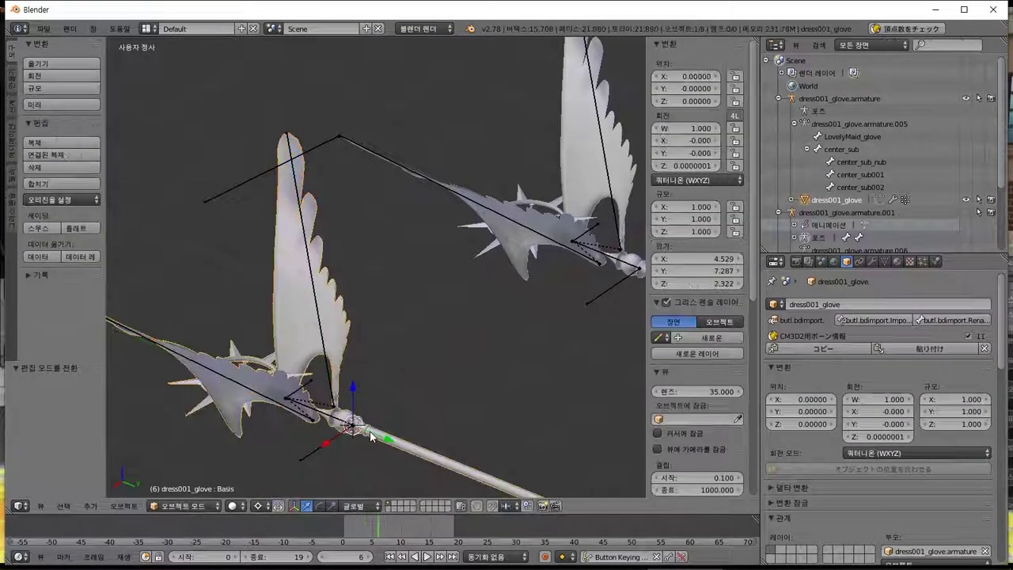
key(a)
right_click(326, 426)
right_click(318, 443)
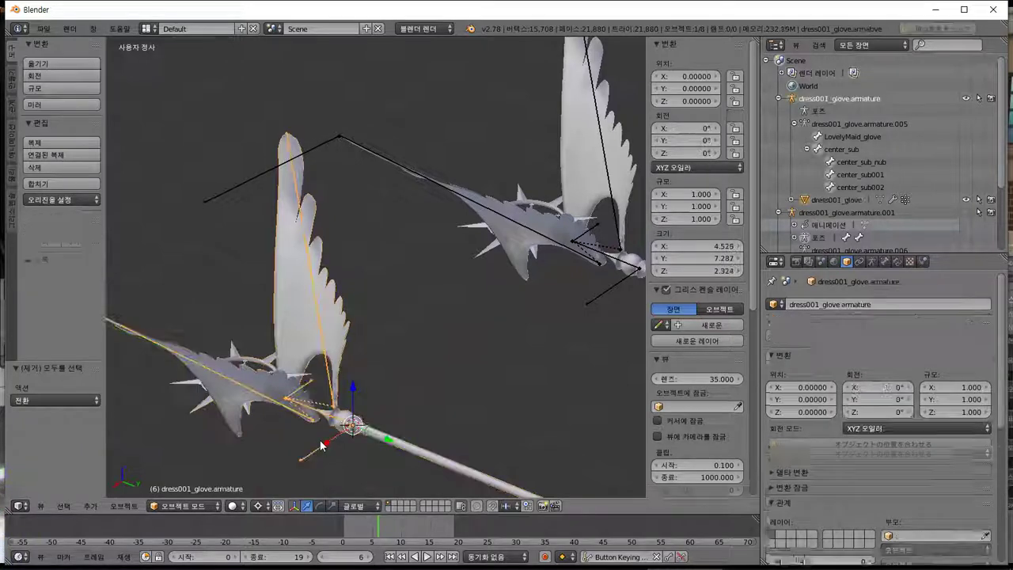
key(Tab)
key(Tab)
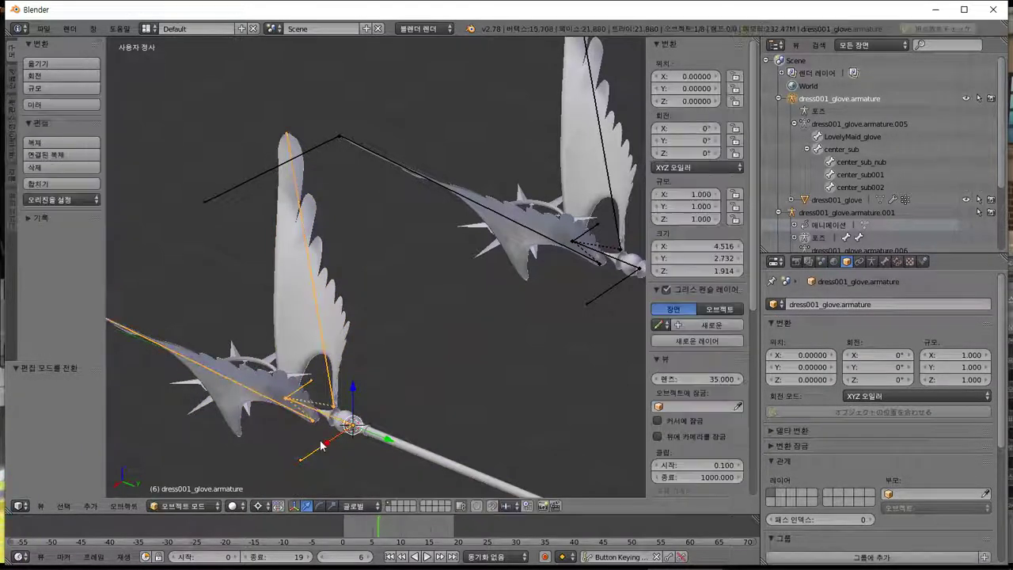
Delete the imported staff copy together with its armature, leaving the original staff's armature selected.
right_click(319, 445)
right_click(320, 444)
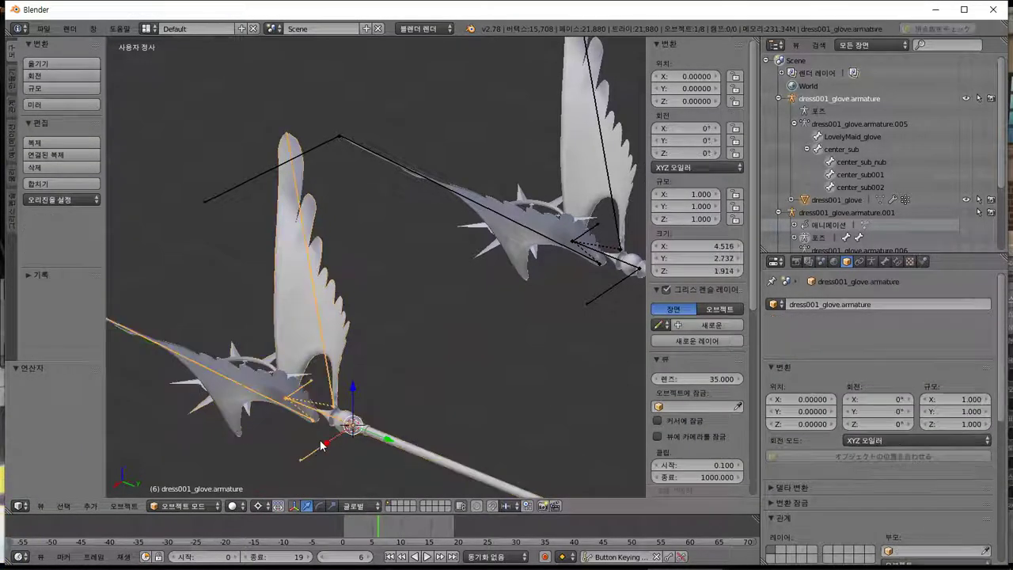
right_click(320, 446)
right_click(321, 446)
right_click(321, 446)
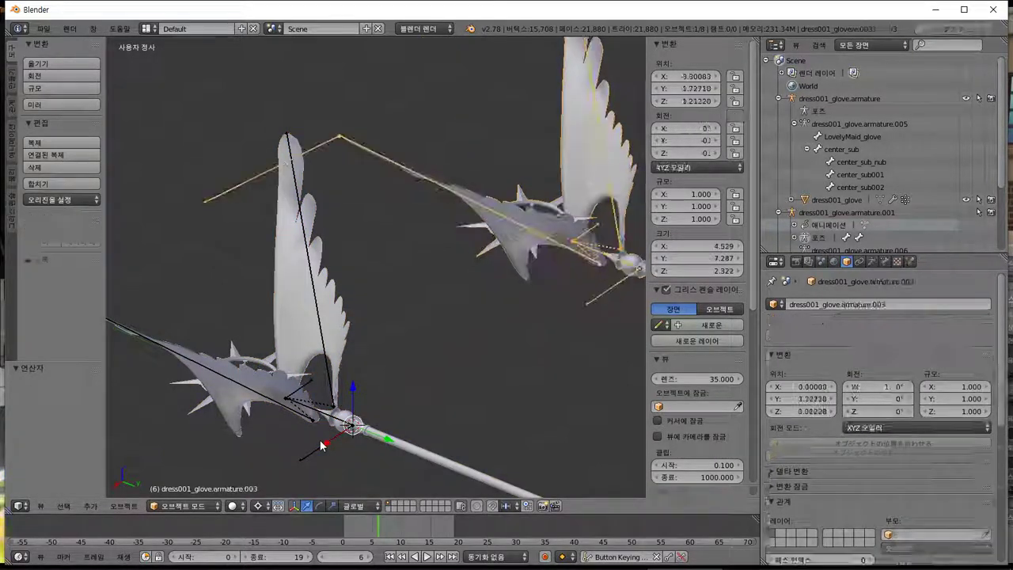
shift+right_click(321, 445)
key(Delete)
right_click(321, 445)
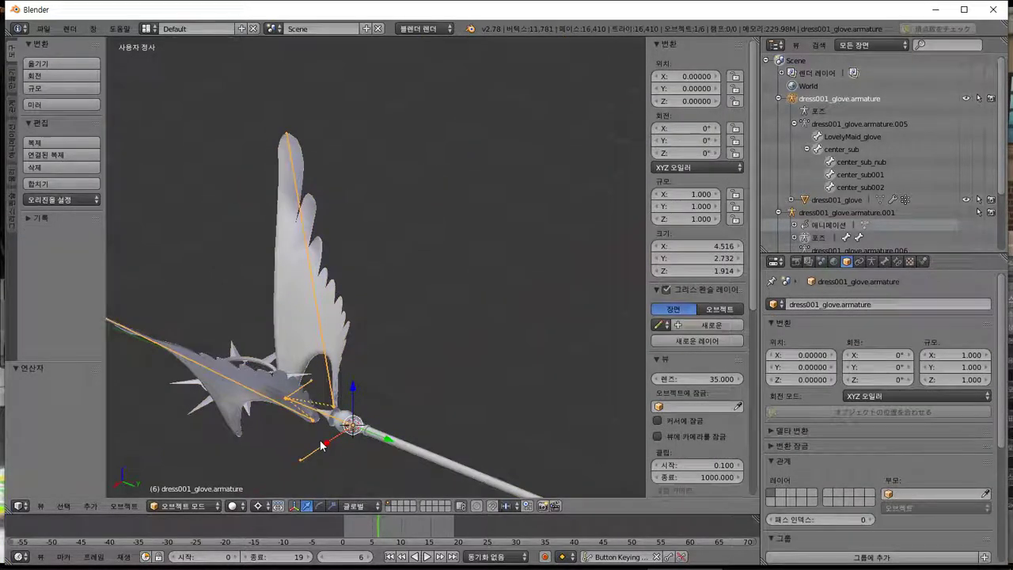
Import bone data into the original staff's armature with LovelyMaid_glove as base bone, all bones as target and scale 5.0.
middle_drag(364, 415, 398, 436)
right_click(398, 436)
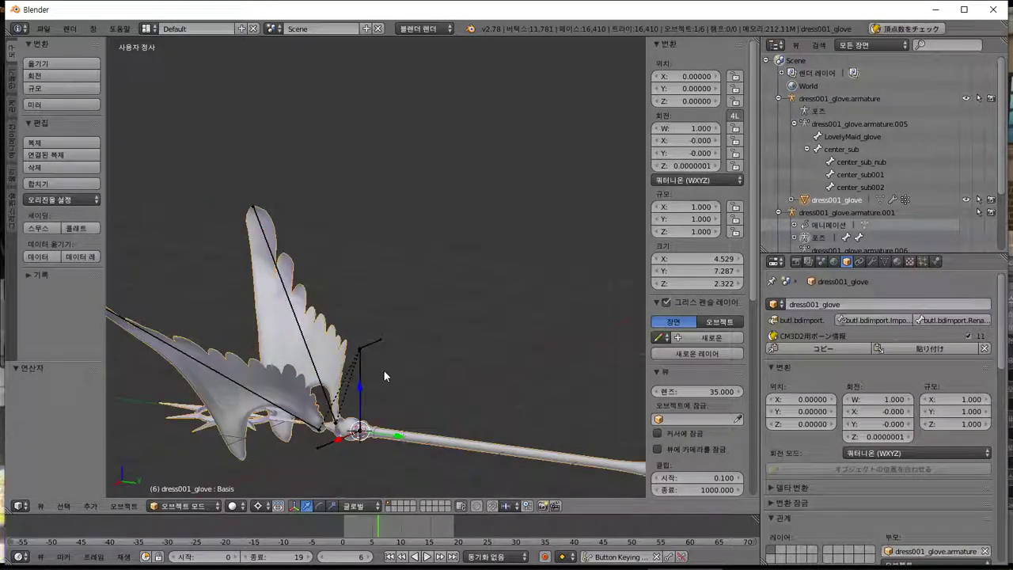
right_click(362, 358)
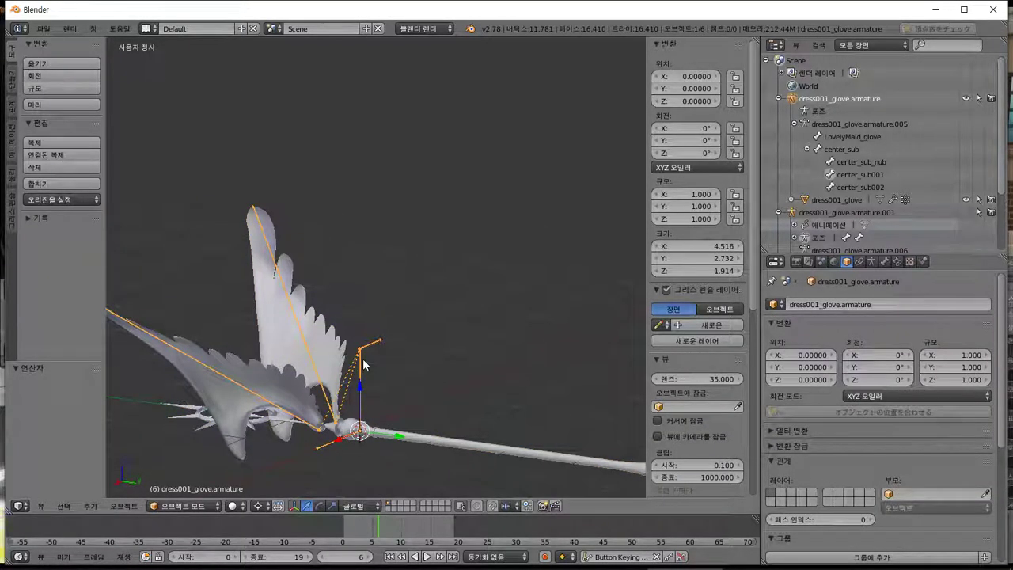
click(872, 262)
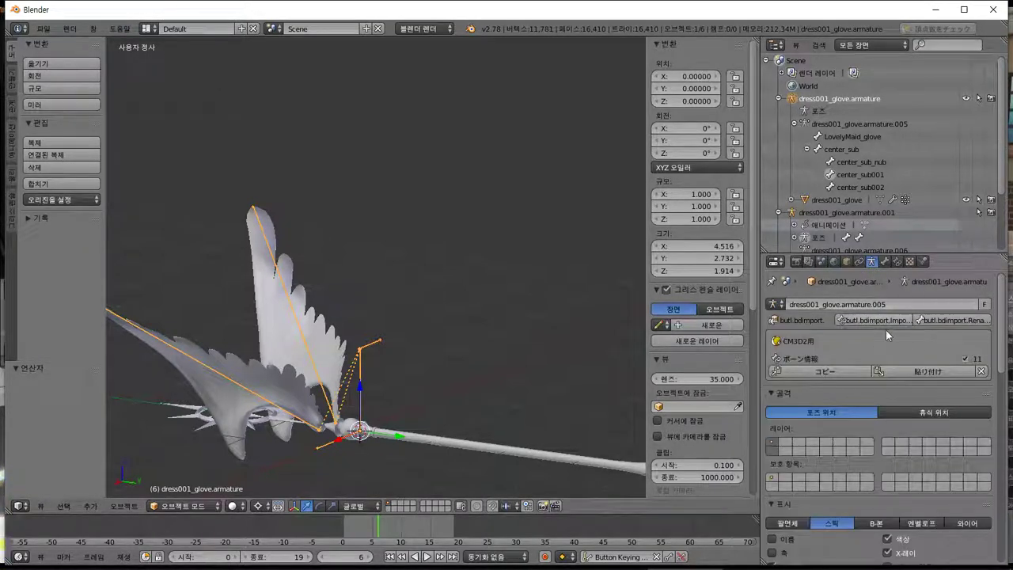
click(861, 321)
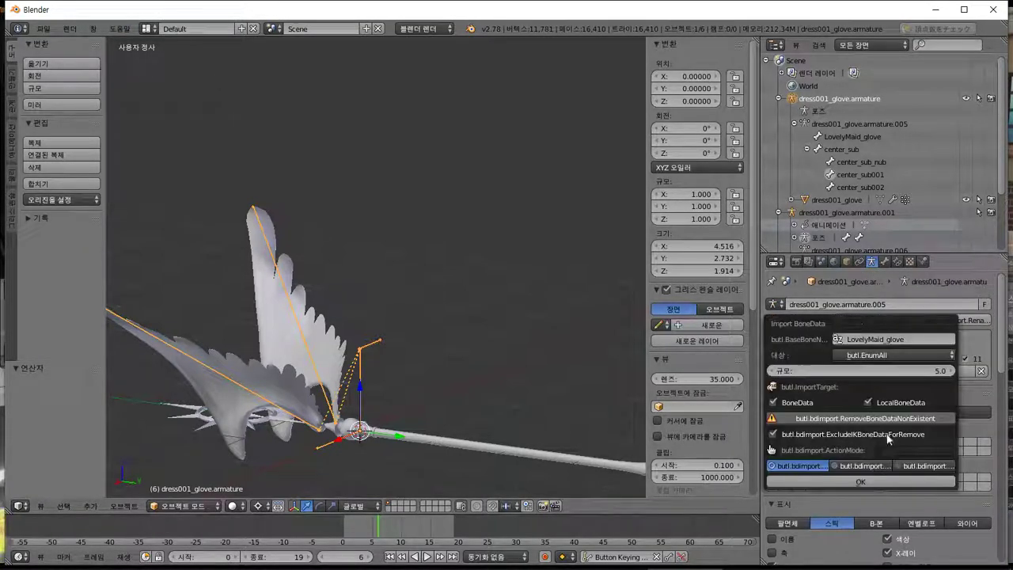
click(889, 485)
Copy the armature's bone data and paste it into the staff mesh's object bone data.
click(852, 374)
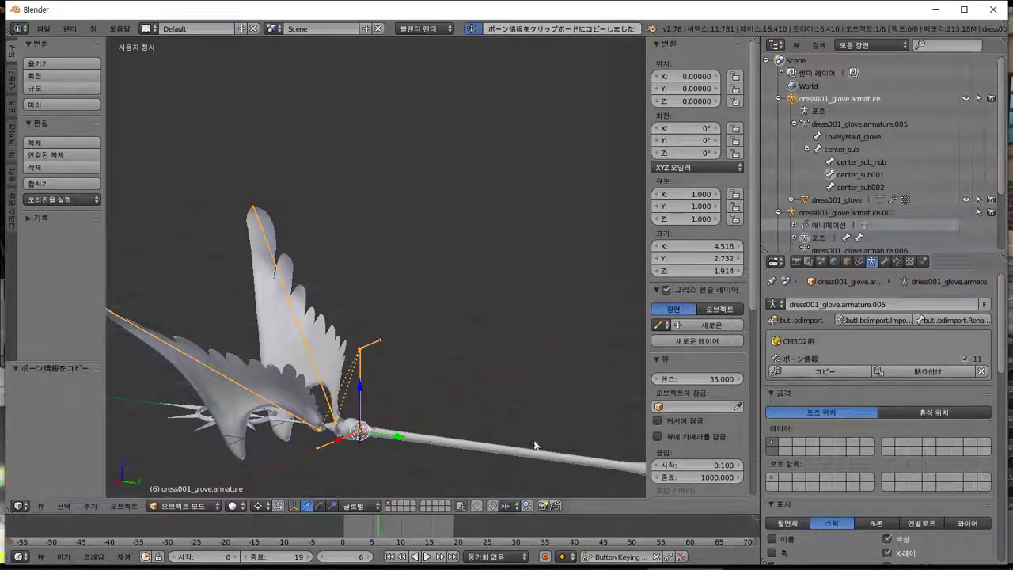
right_click(432, 449)
click(846, 260)
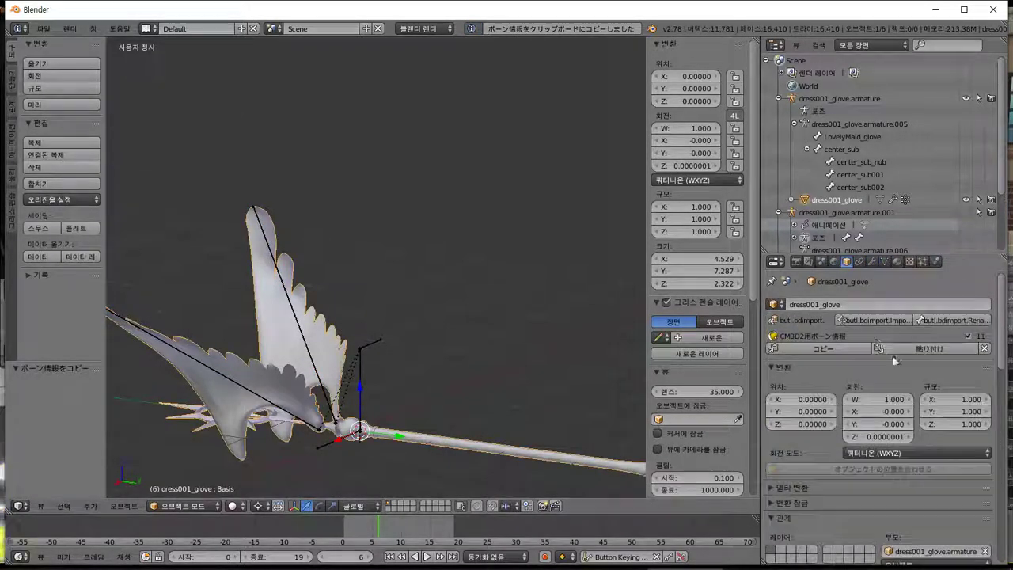
click(914, 349)
Export the staff as a CM3D2 model over Sakura_CC_tsue.model at scale 0.20 and switch to COM3D2.
click(41, 29)
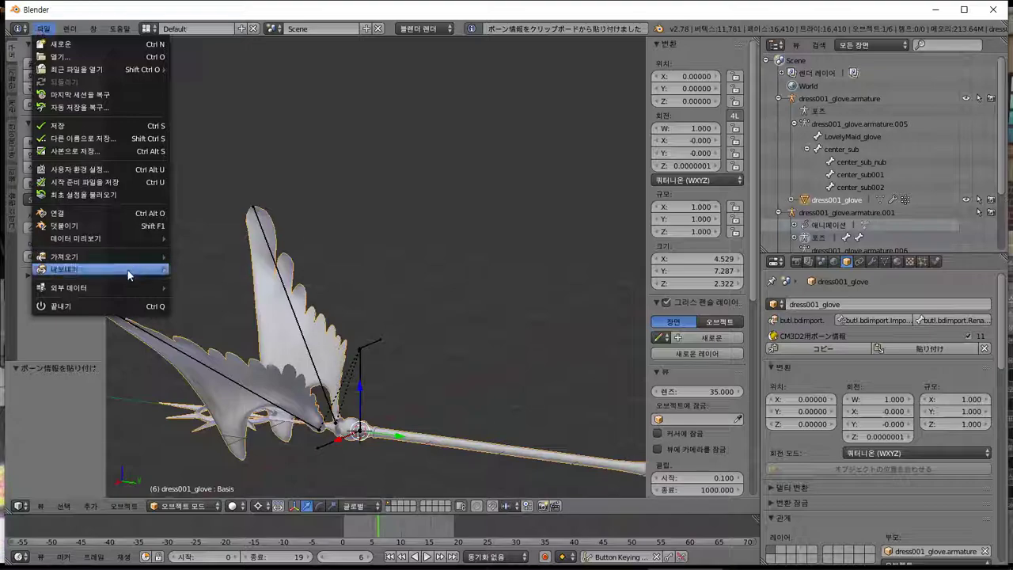
mouse_move(129, 274)
click(238, 383)
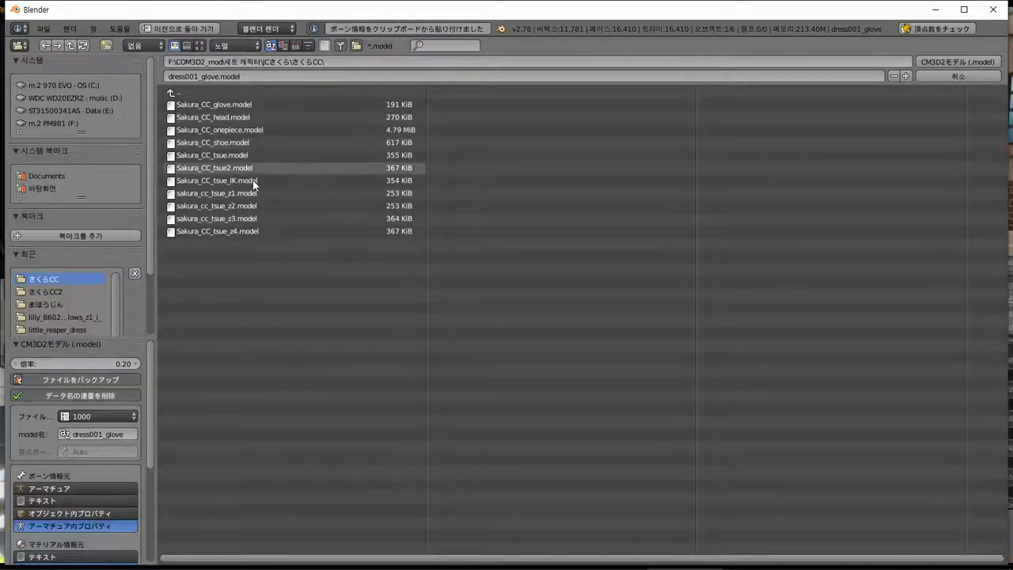
click(260, 155)
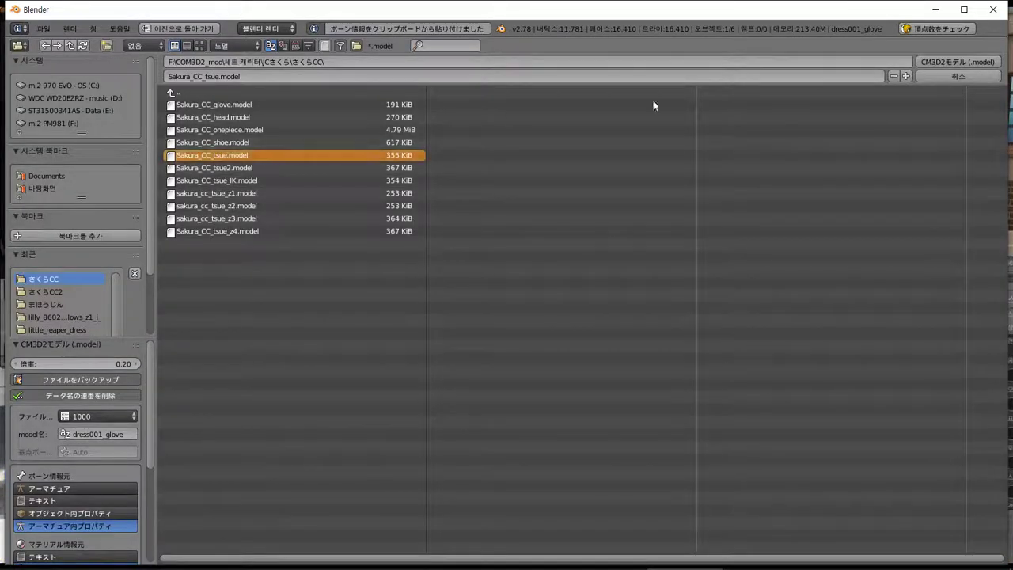
click(955, 57)
key(alt+Tab)
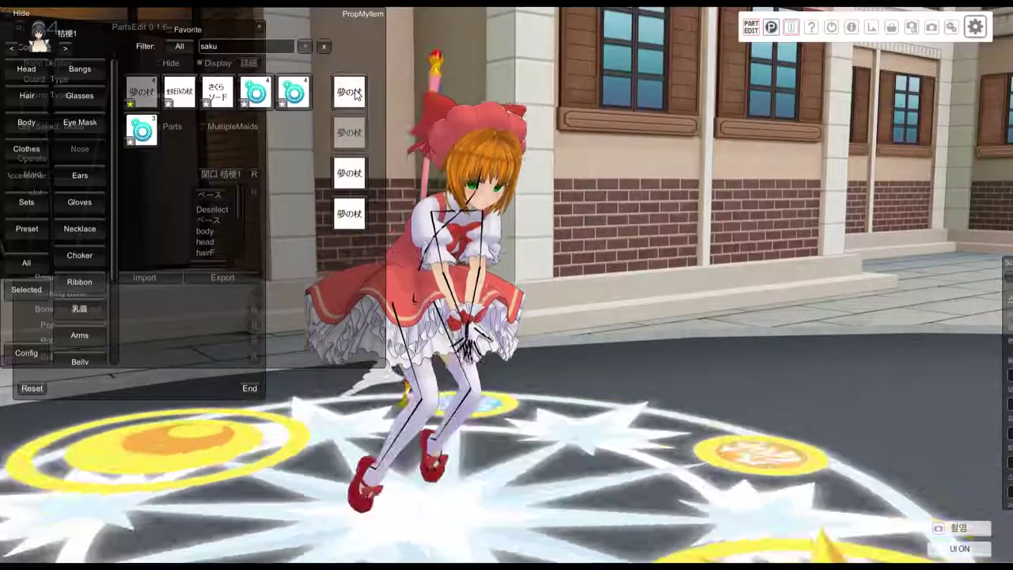
Check the staff's orientation on the maid in COM3D2 from the front and the side.
key(alt+Tab)
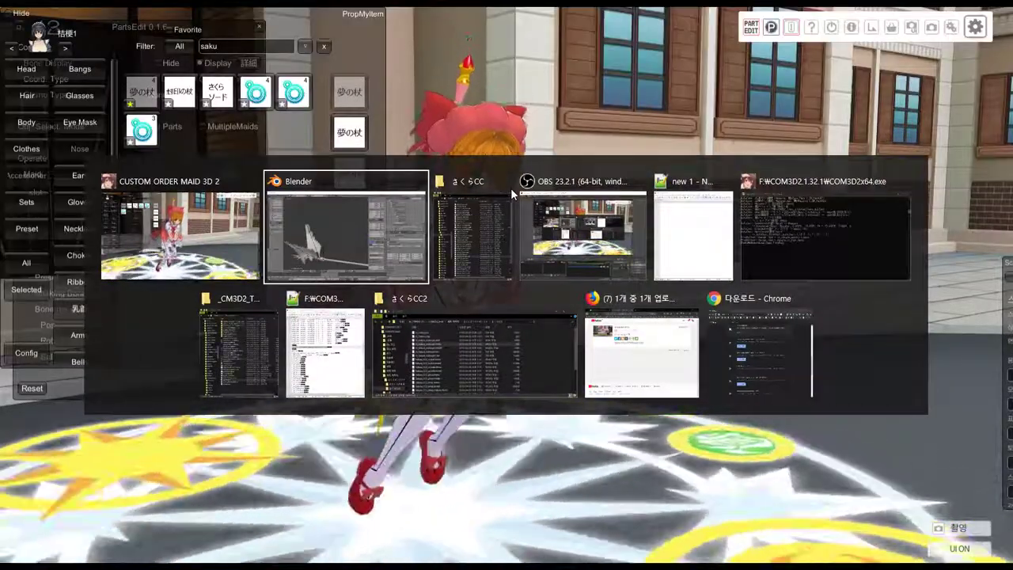
key(alt+Tab)
key(alt+Tab)
key(alt+Tab)
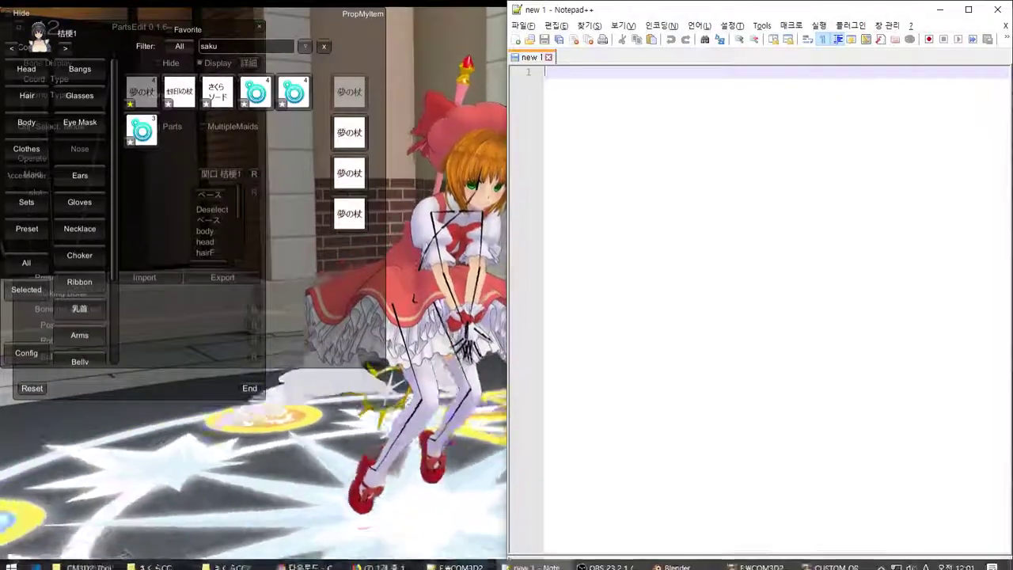
click(176, 561)
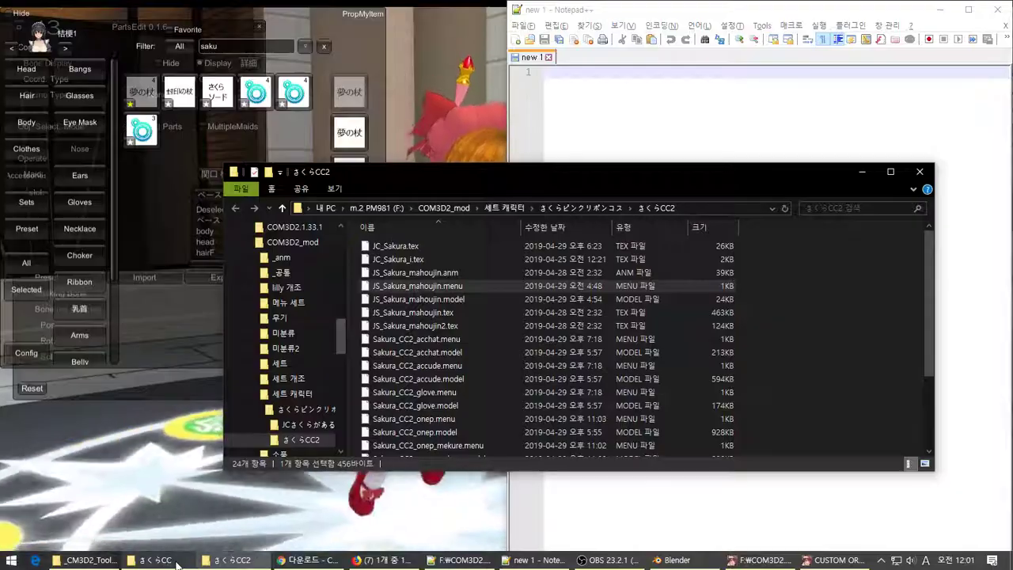
click(321, 469)
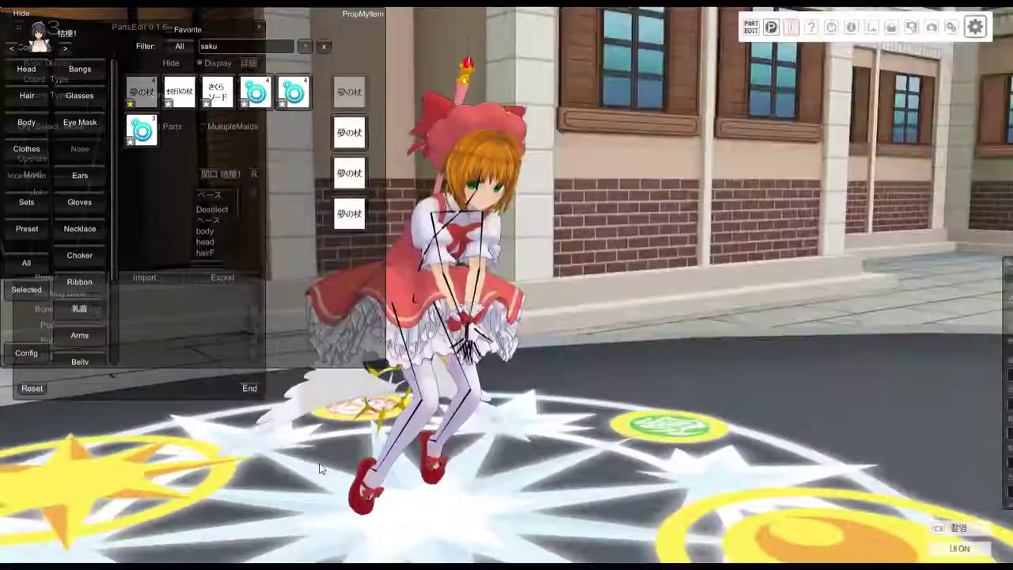
right_drag(320, 469, 348, 487)
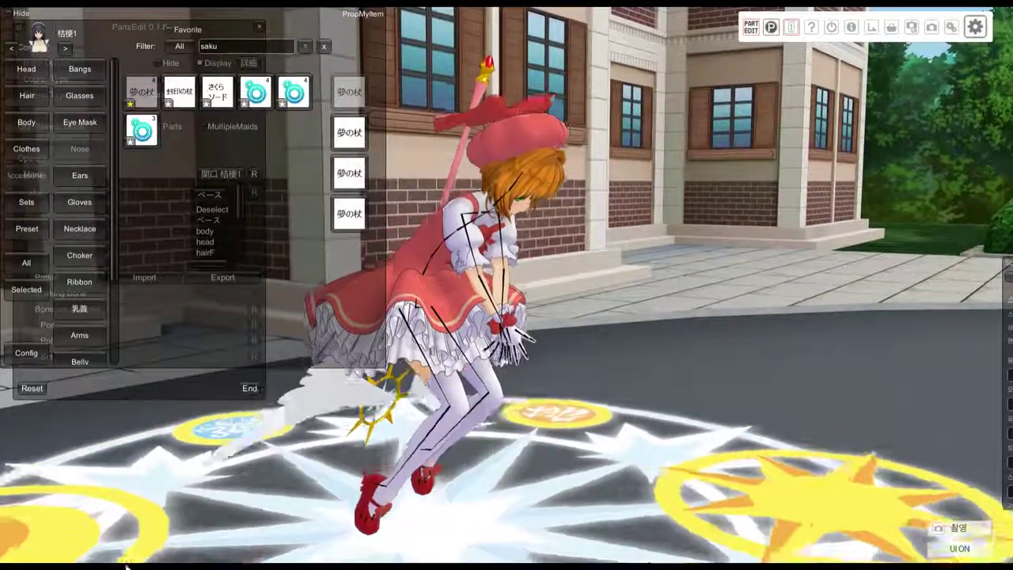
Examine the staff and its bones from several angles in Blender and compare them with the maid's staff in COM3D2.
key(alt+Tab)
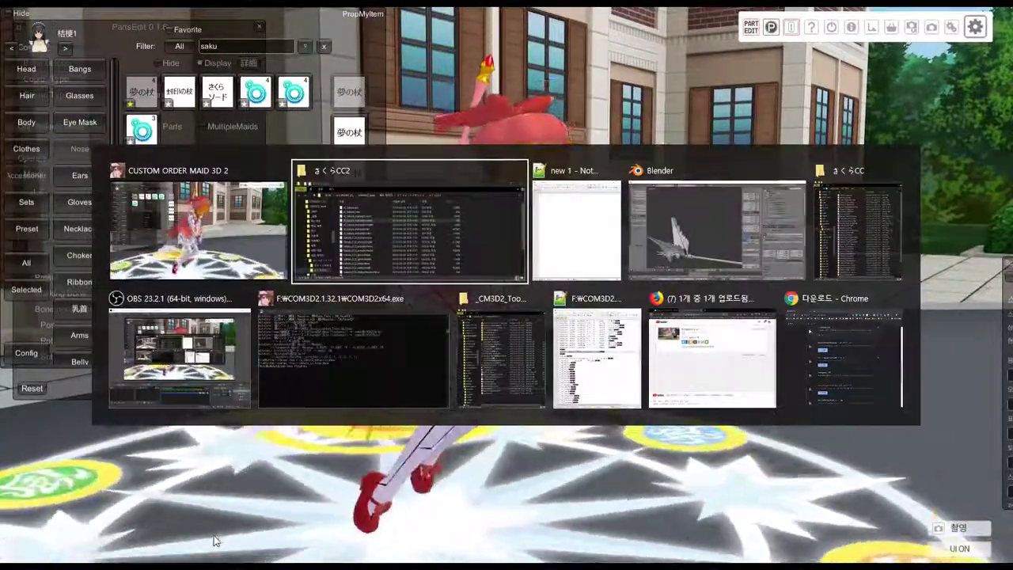
key(alt+Tab)
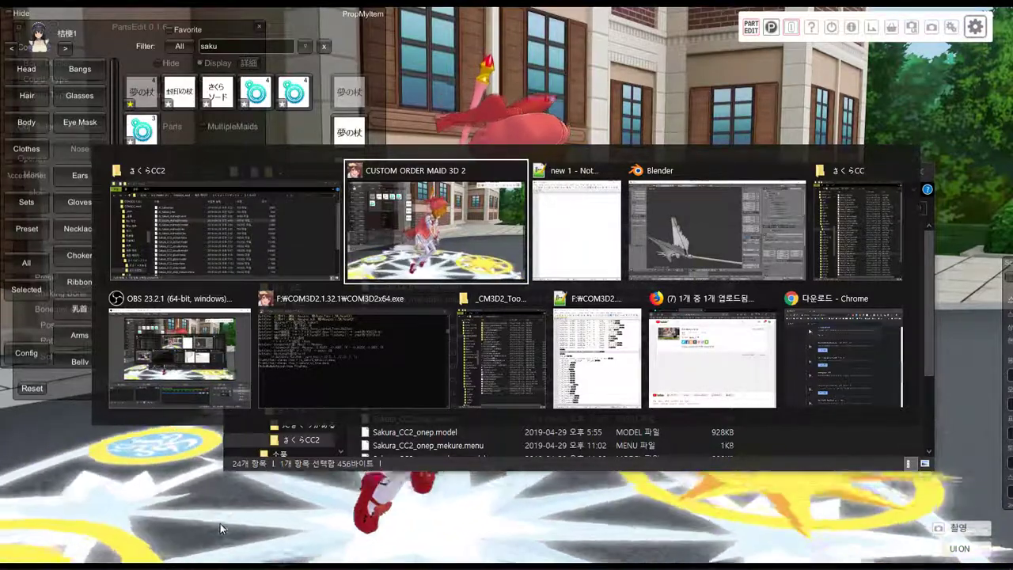
key(alt+Tab)
key(alt+Tab)
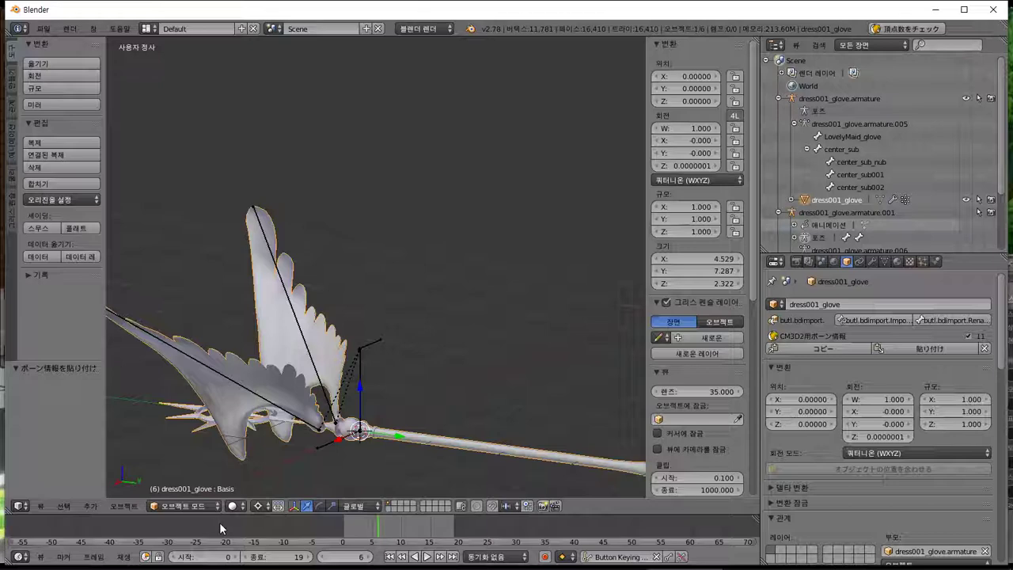
scroll(361, 379, down, 3)
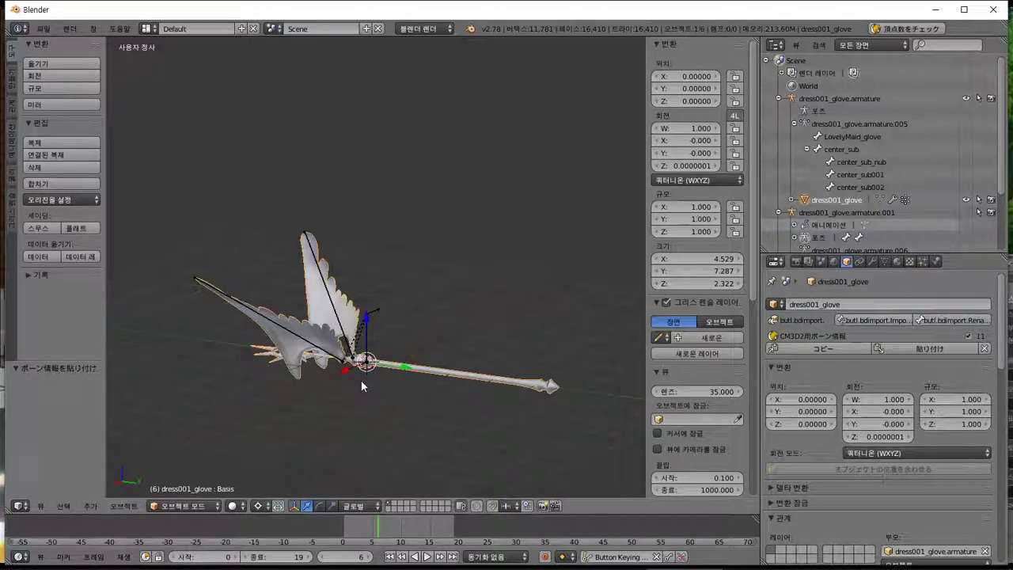
scroll(362, 379, up, 2)
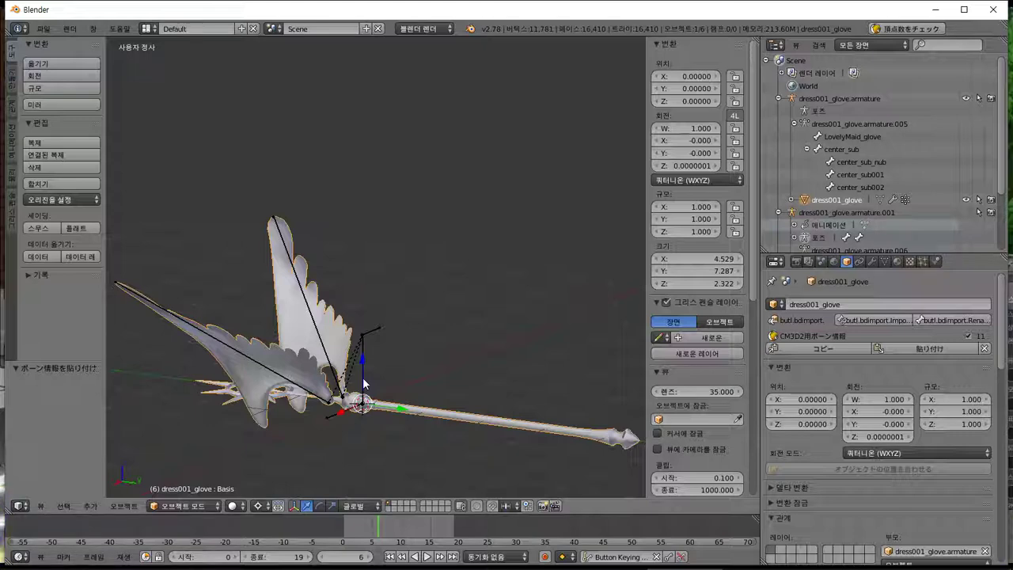
middle_drag(363, 384, 539, 386)
mouse_move(341, 399)
middle_down()
mouse_move(330, 410)
mouse_move(351, 403)
middle_up()
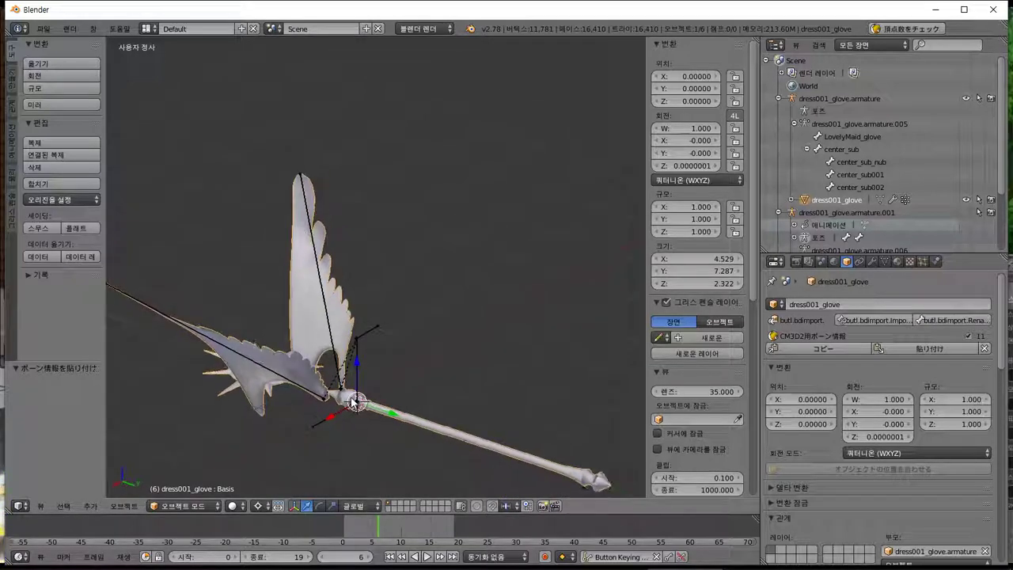
key(alt+Tab)
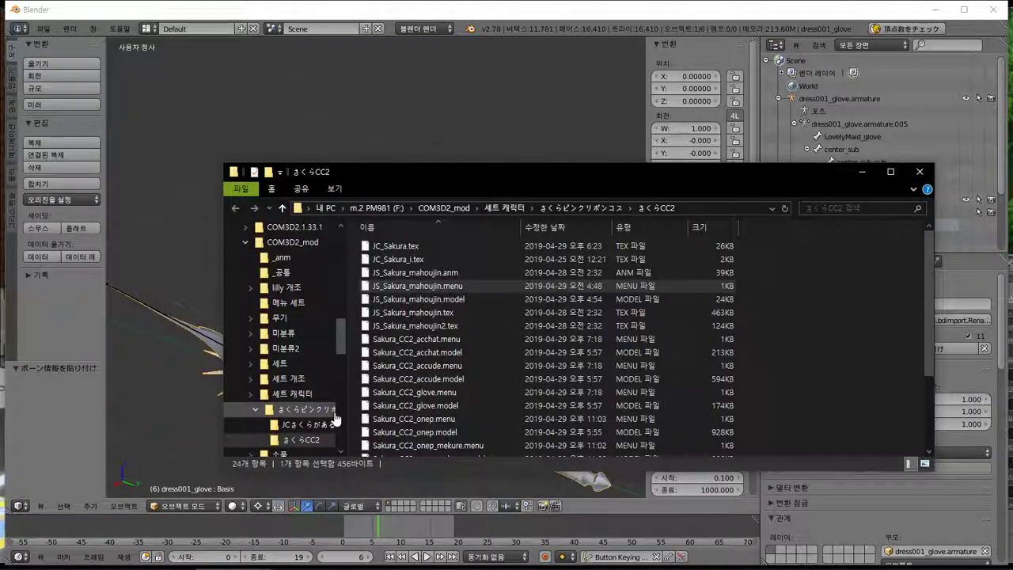
key(alt+Tab)
key(alt+Tab)
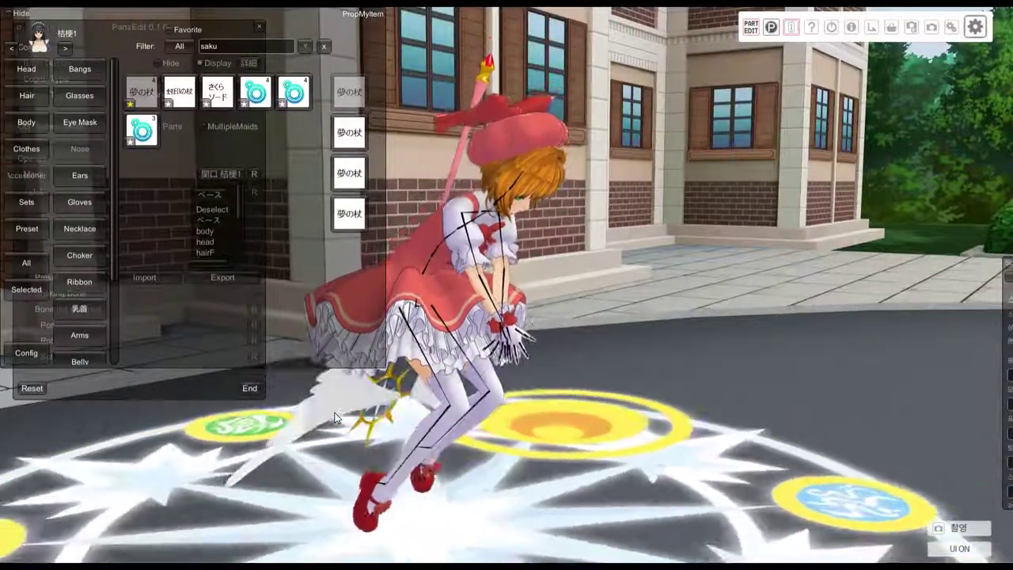
In File Explorer, open Sakura_CC_tsue.menu from the さくらCC folder with the CM3D2 menu編集 tool from _CM3D2_Toolkit_PR2.
key(alt+Tab)
key(alt+Tab)
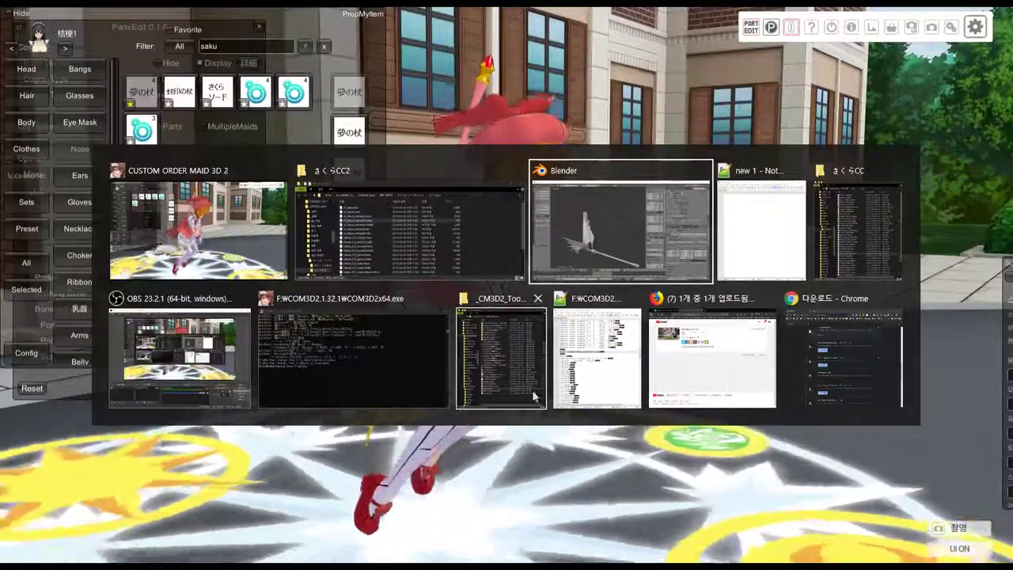
key(alt+Tab)
key(alt+Tab)
key(alt+Tab)
key(alt+Tab)
key(alt+Tab)
click(212, 560)
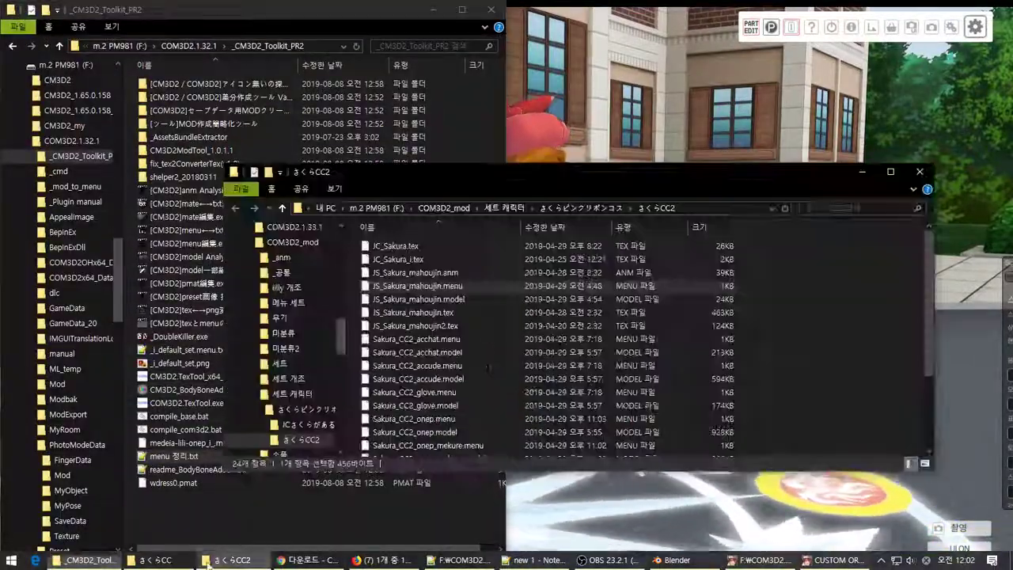
click(163, 560)
click(450, 317)
scroll(447, 311, down, 3)
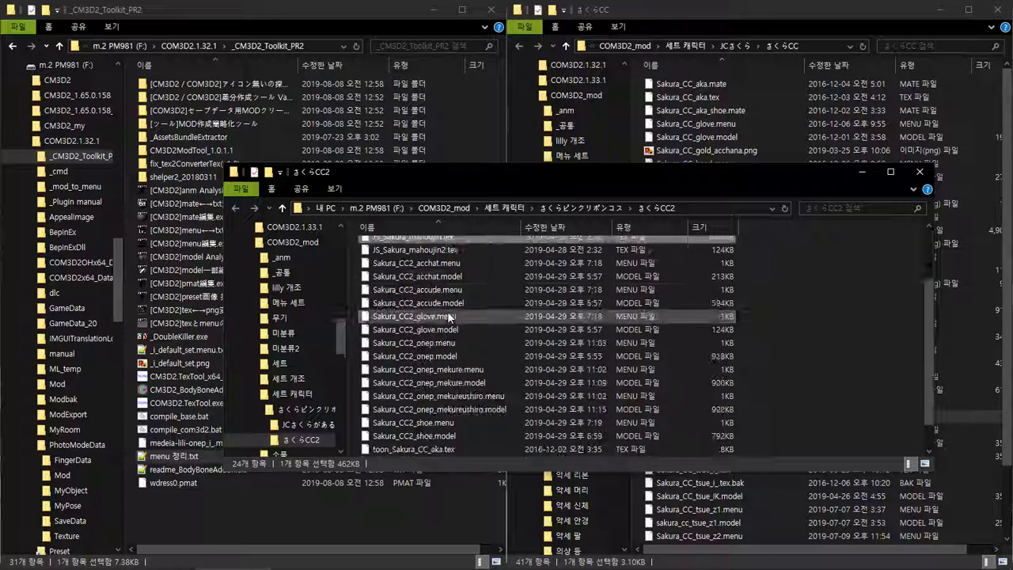
click(767, 484)
drag(767, 484, 756, 483)
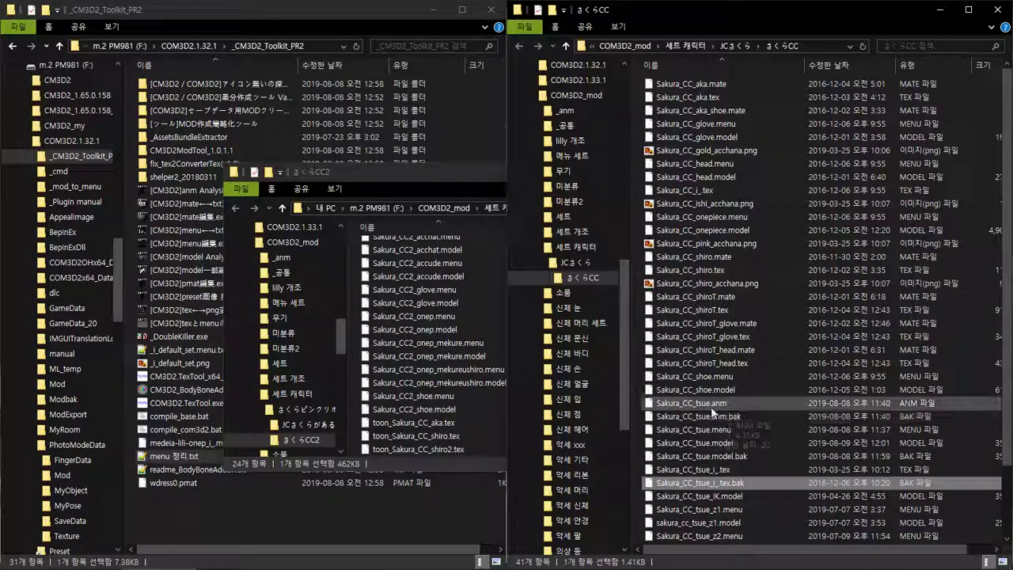
drag(701, 431, 181, 243)
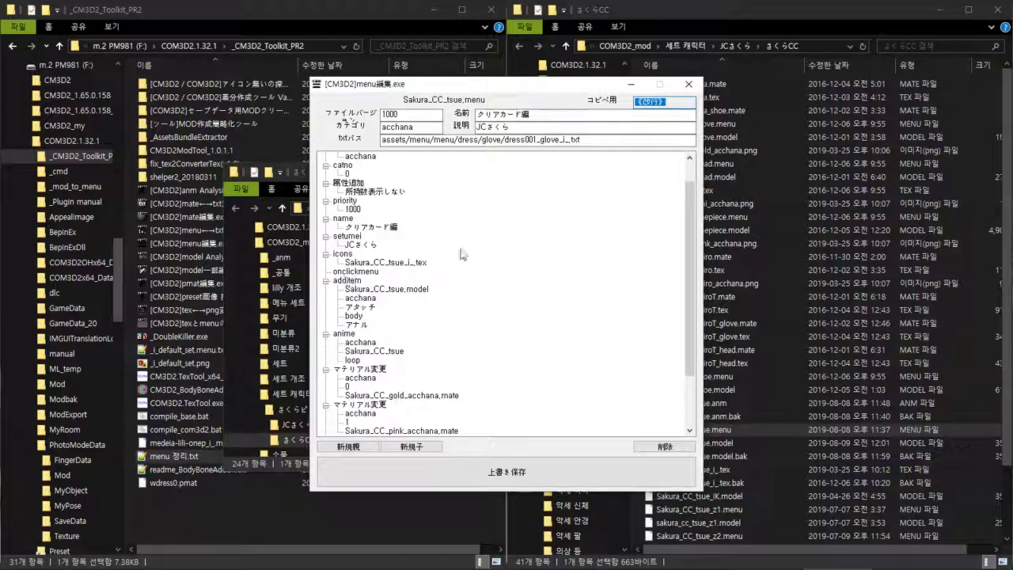
Close the menu editor, convert Sakura_CC_tsue.menu to text with the menu←→txt tool, and open Sakura_CC_tsue.menu.txt in Notepad++.
click(688, 85)
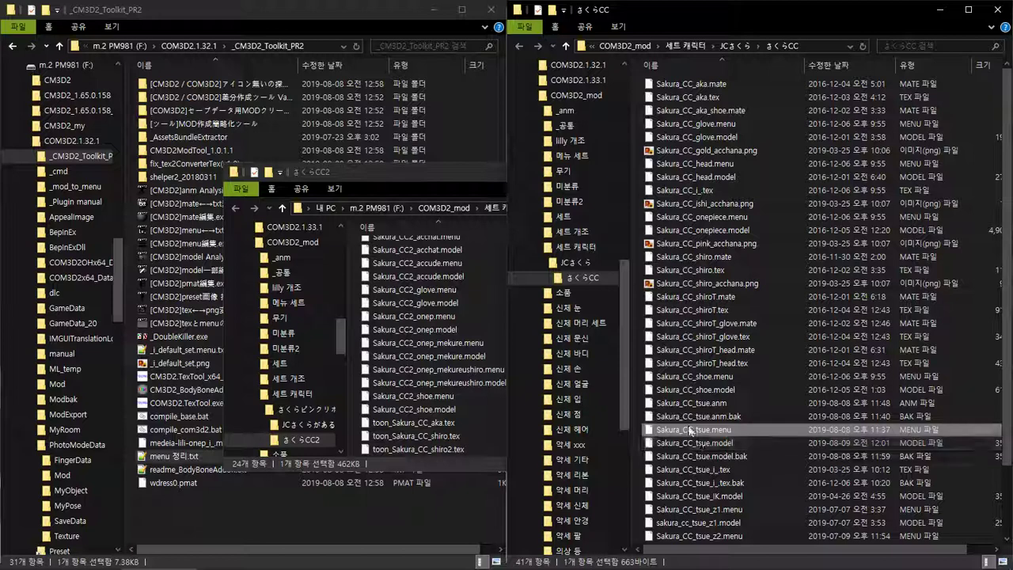
drag(691, 431, 172, 231)
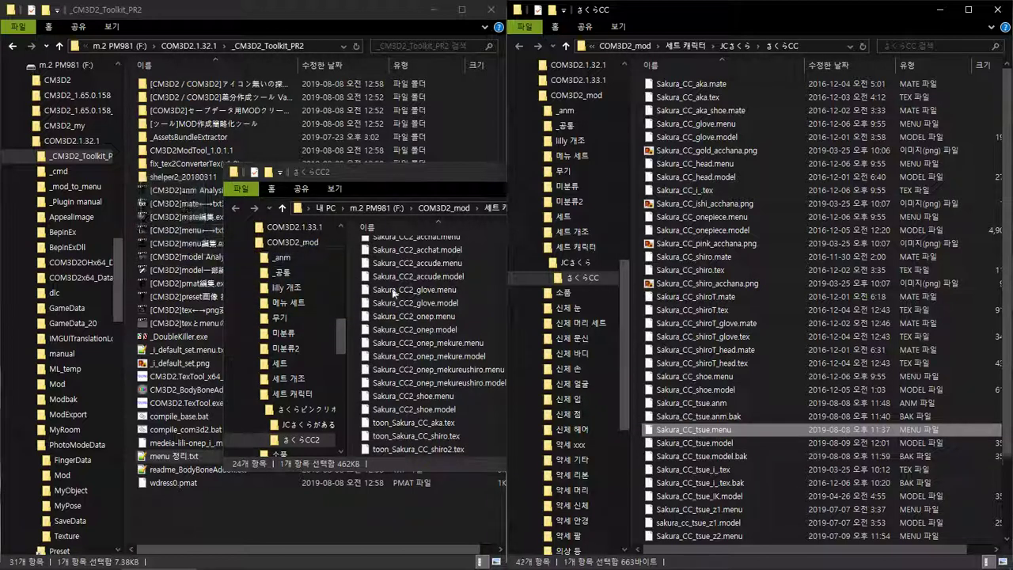
double_click(730, 444)
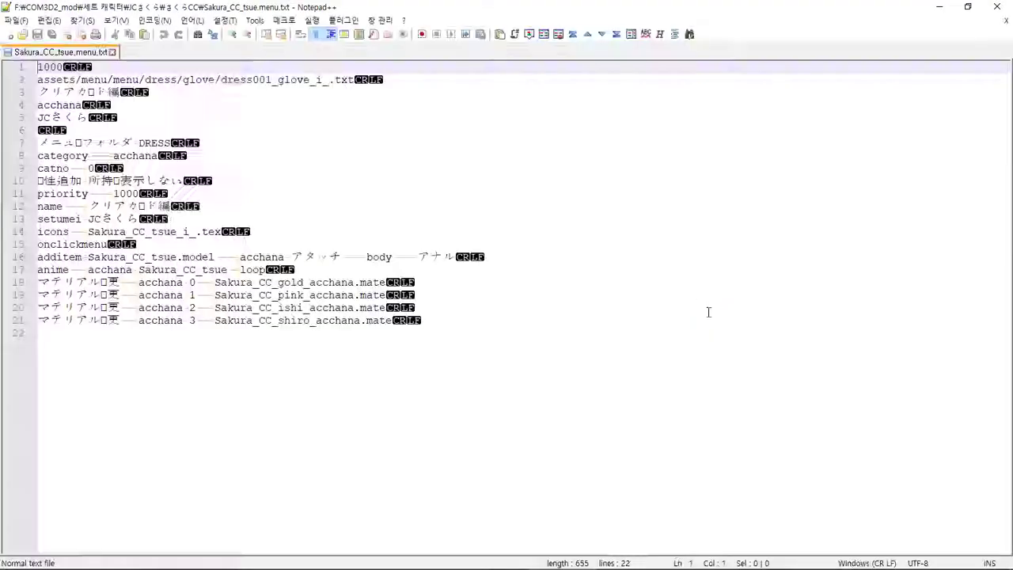
Duplicate the additem line, comment out the original with //, and strip the copy's parameters after acchana.
click(429, 257)
key(ctrl+d)
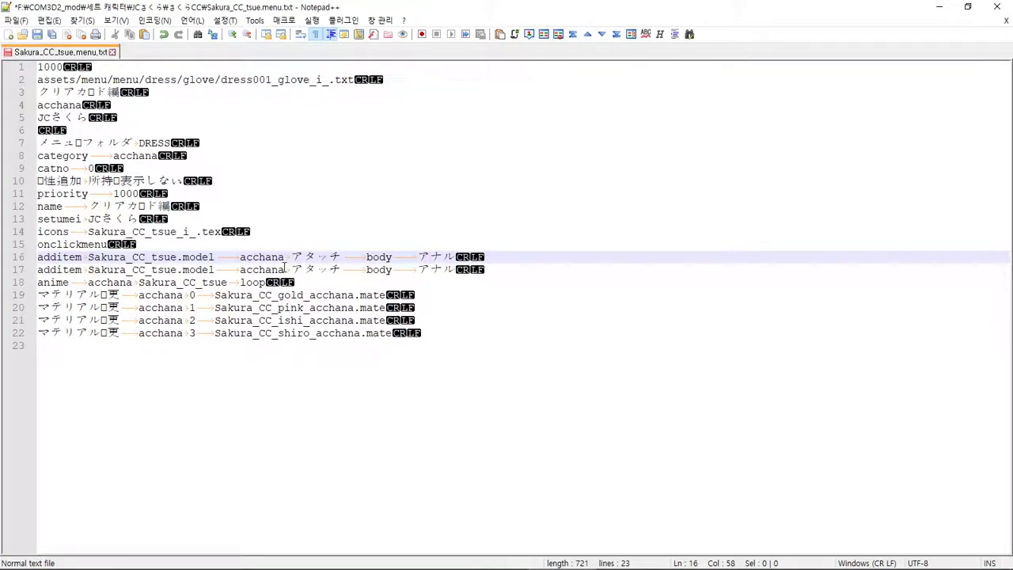
drag(285, 267, 442, 272)
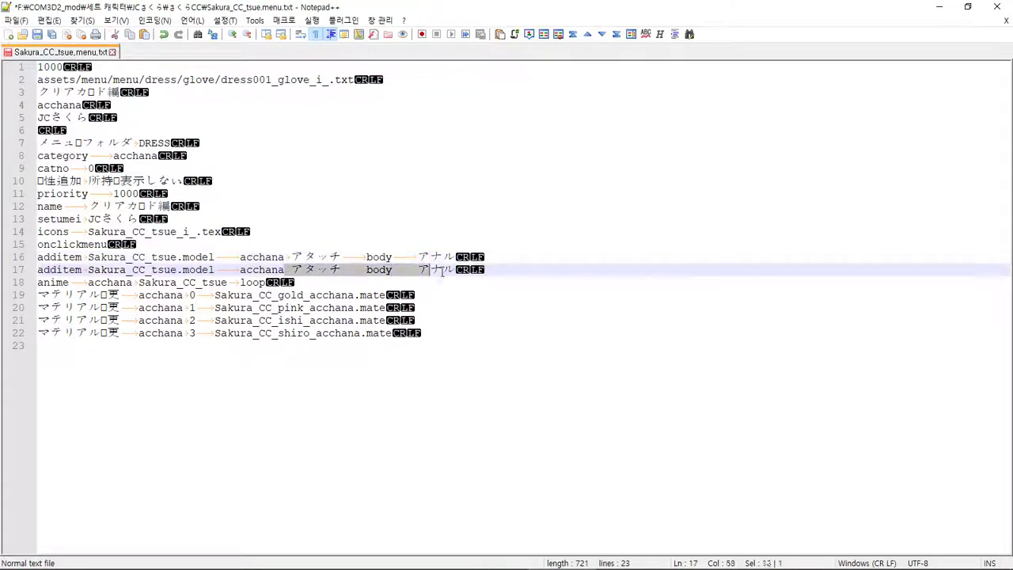
click(32, 258)
click(725, 378)
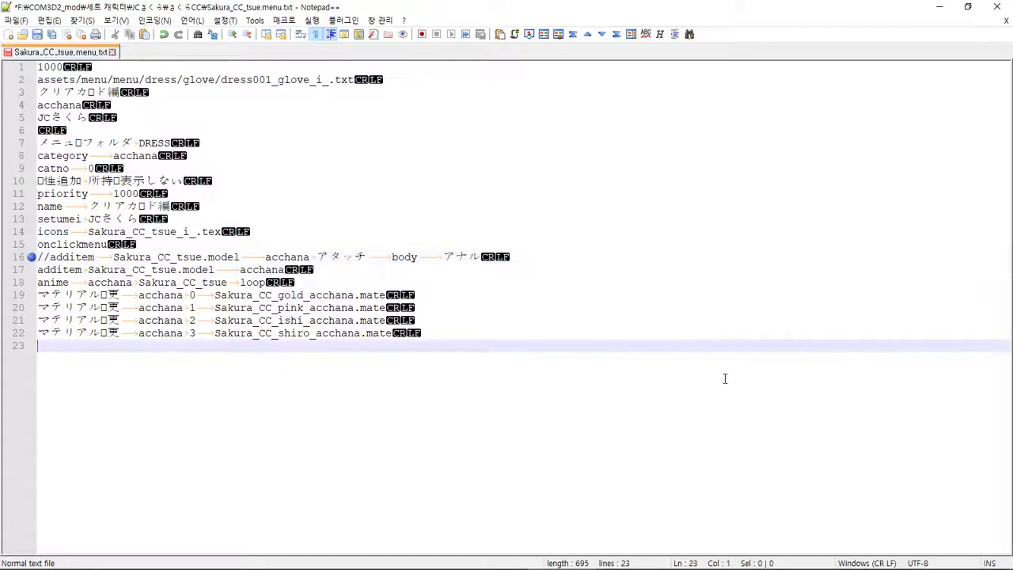
Close the edited Sakura_CC_tsue.menu.txt and convert it back to a menu file with the menu←→txt tool.
click(990, 7)
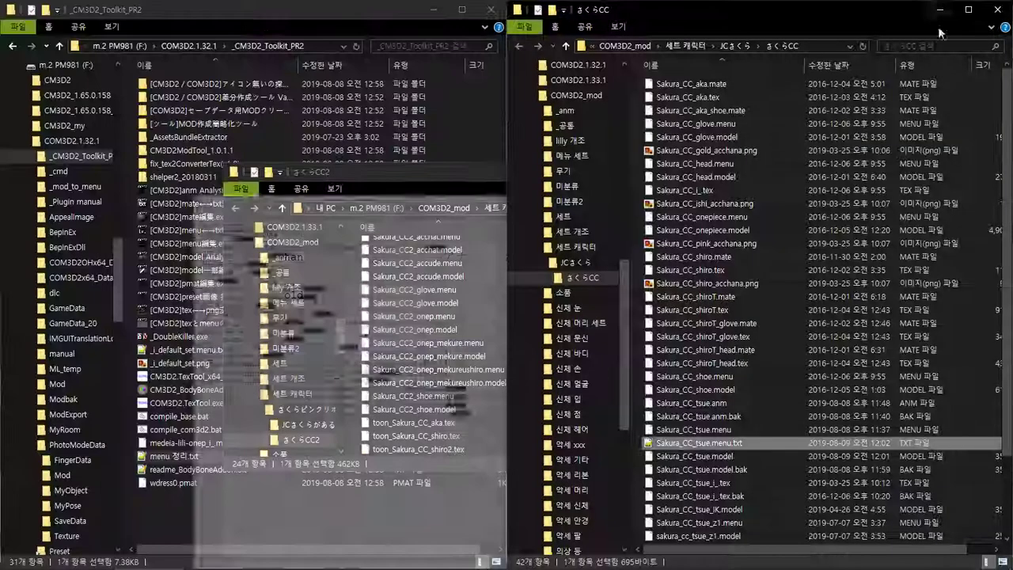
drag(712, 438, 204, 264)
drag(161, 235, 161, 235)
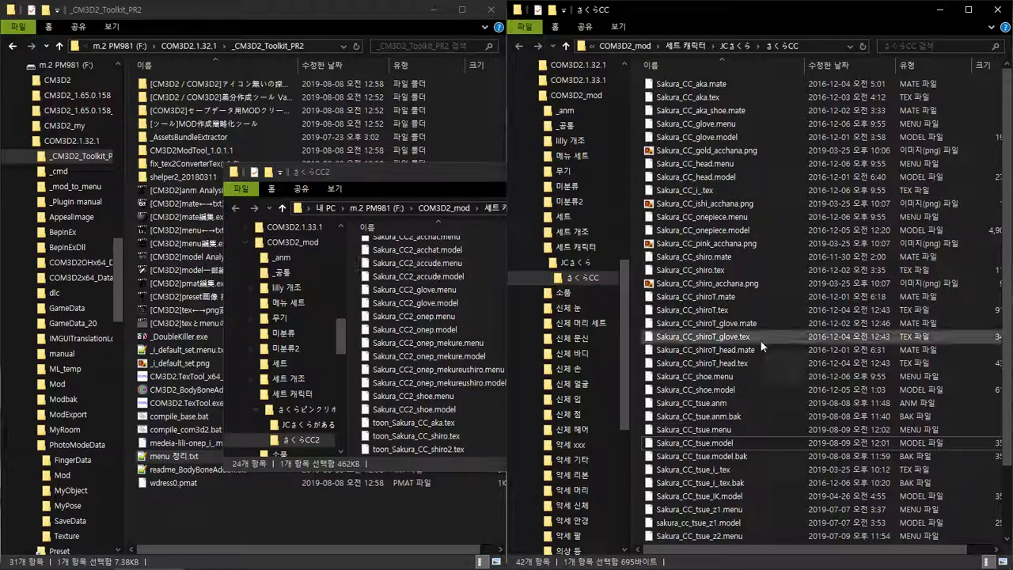
Switch to COM3D2 and check the staff's placement relative to the maid from the side and the front.
key(alt+Tab)
key(alt+Tab)
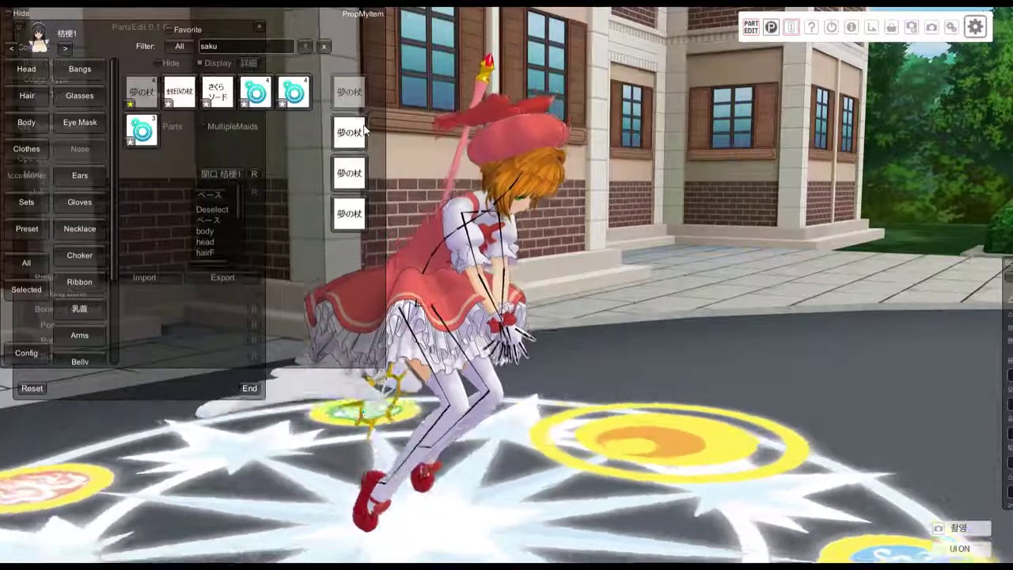
scroll(537, 283, down, 5)
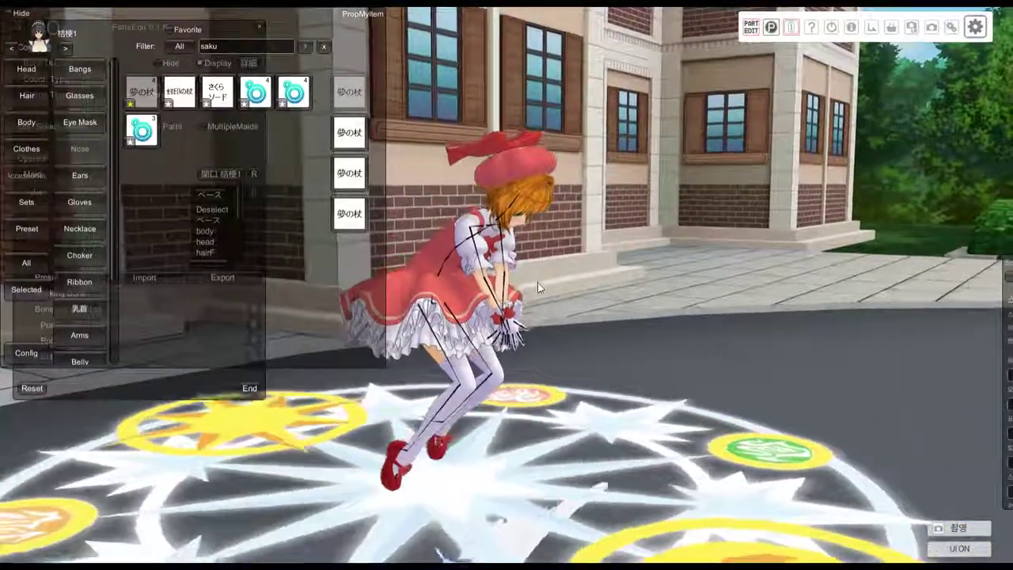
middle_drag(539, 281, 556, 157)
right_drag(556, 156, 495, 185)
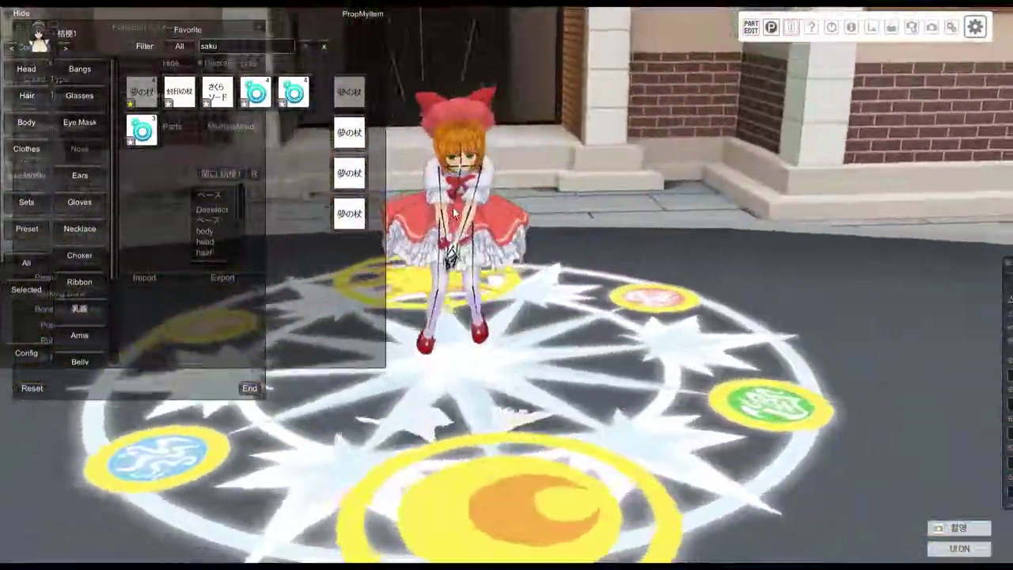
Switch to Blender and examine the staff and its wing bones at an angle.
key(alt+Tab)
key(alt+Tab)
key(alt+Tab)
key(alt+Tab)
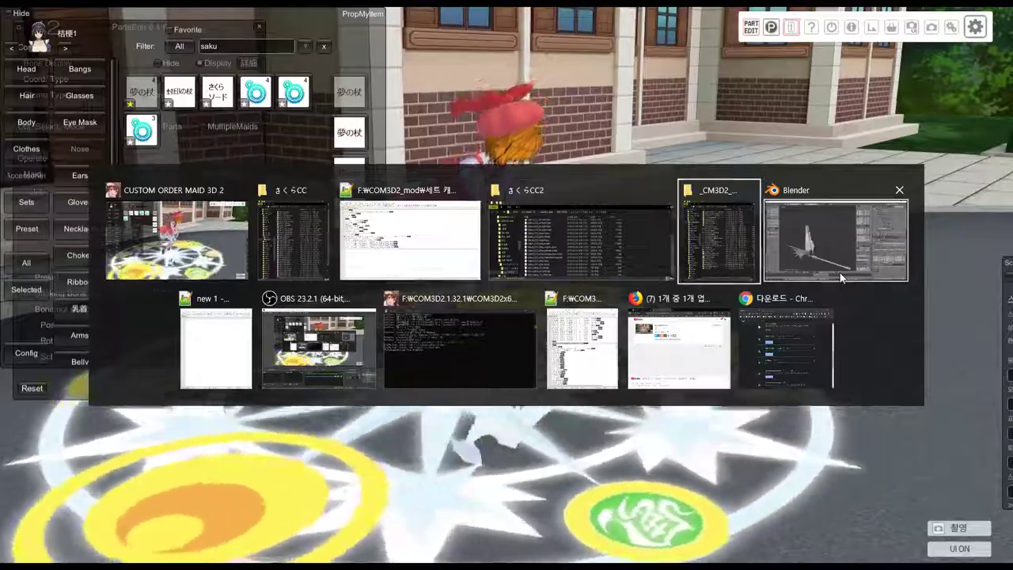
click(840, 272)
scroll(488, 306, up, 3)
middle_drag(488, 306, 520, 335)
scroll(505, 340, down, 2)
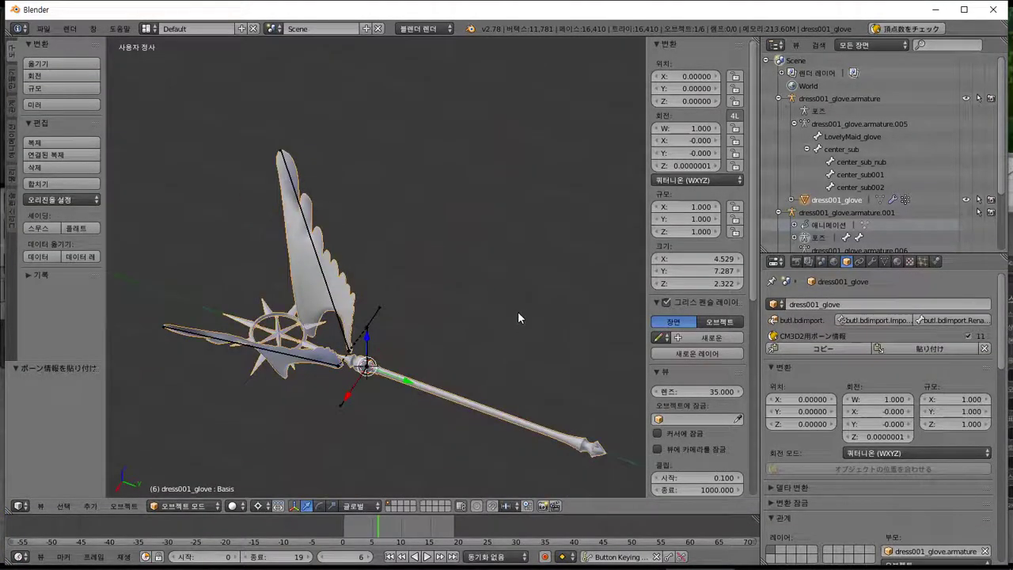
Try rotating the staff mesh and armature together by 180° in object mode from the top view, and undo the rotation.
key(a)
key(a)
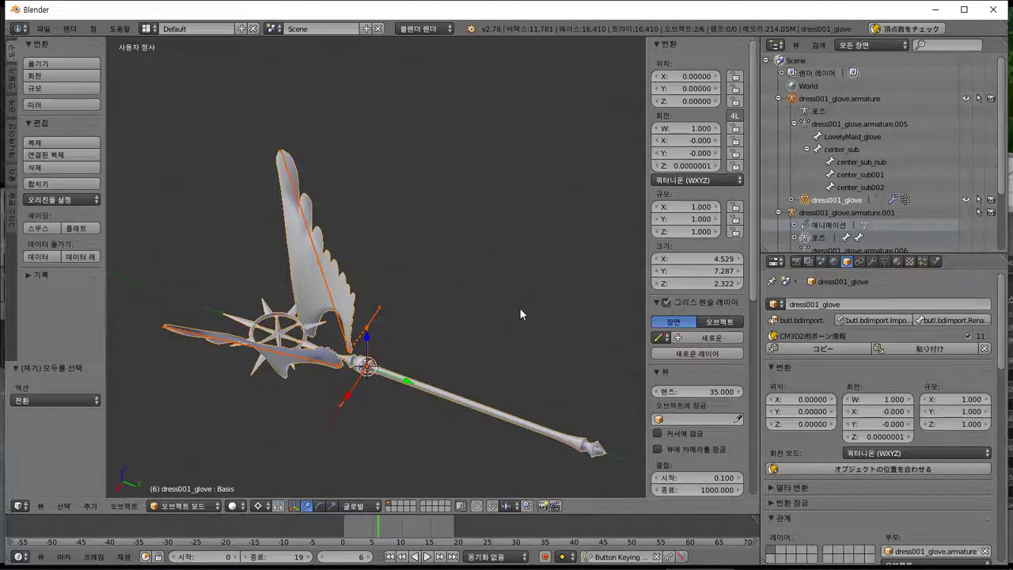
key(KP_1)
key(KP_7)
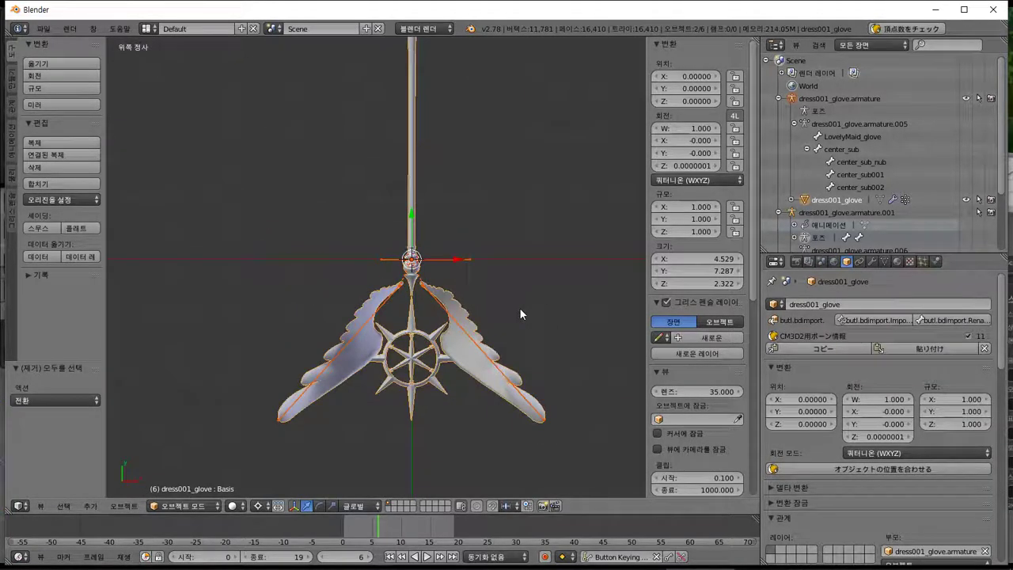
scroll(524, 290, down, 2)
shift+middle_drag(501, 211, 483, 291)
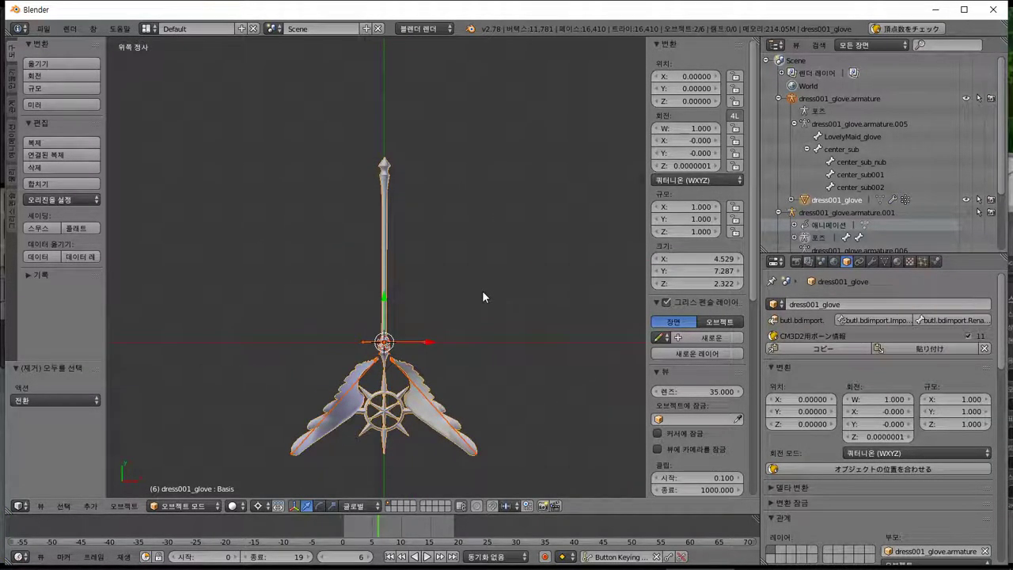
text(r)
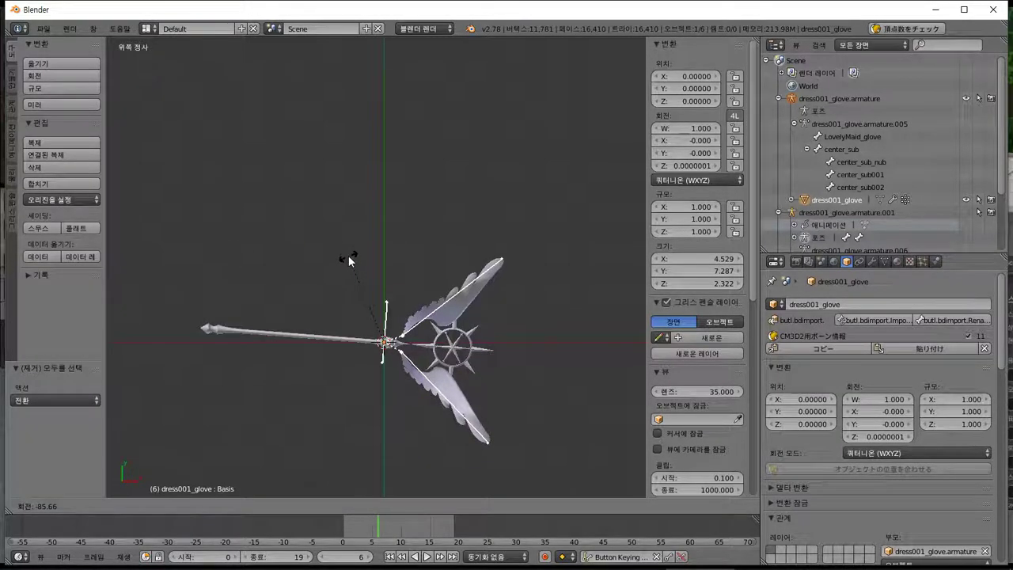
text(180)
key(Return)
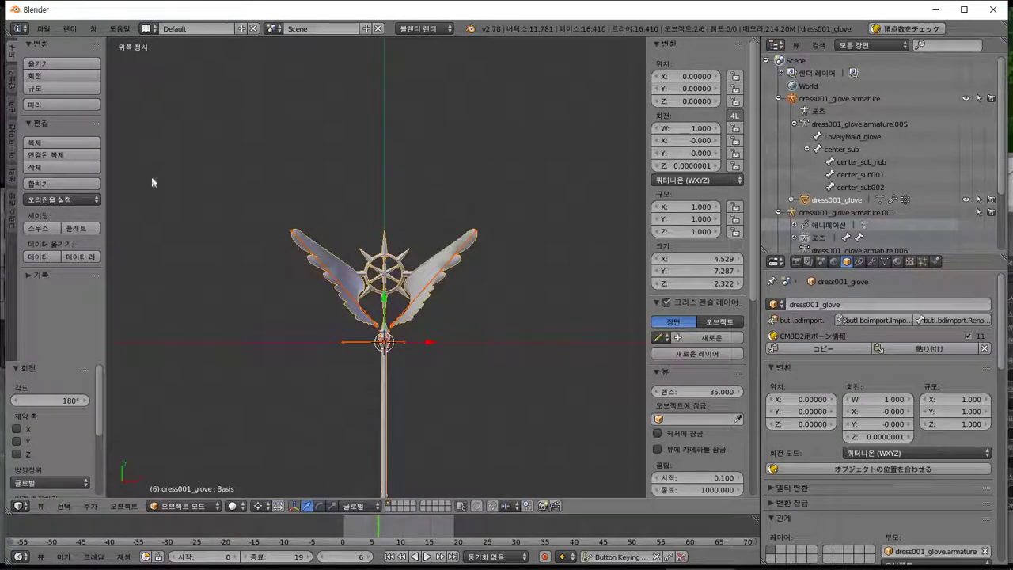
click(43, 28)
key(ctrl+z)
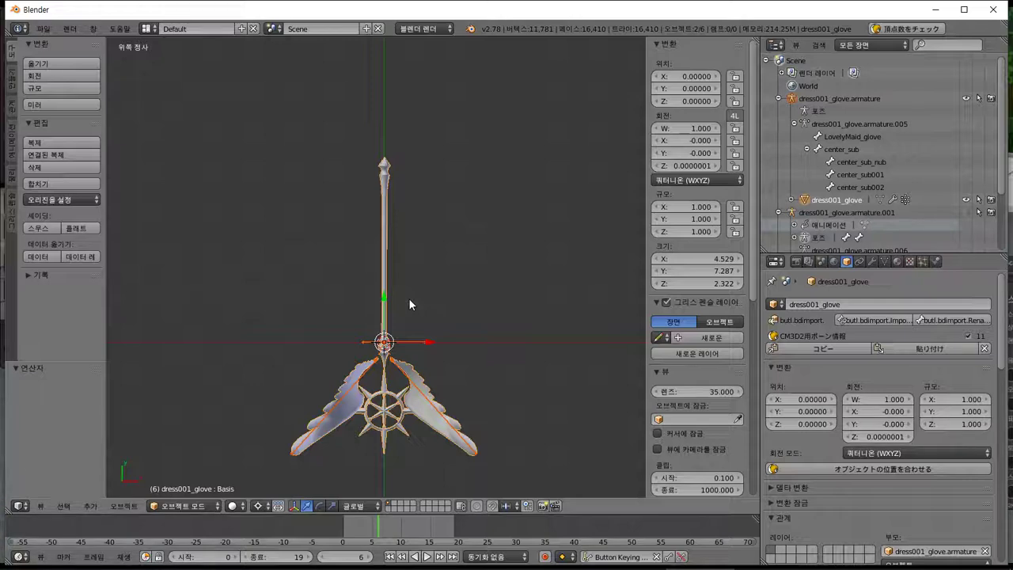
Rotate all of the dress001_glove mesh's geometry 180° in edit mode from the top view.
key(Tab)
key(a)
key(a)
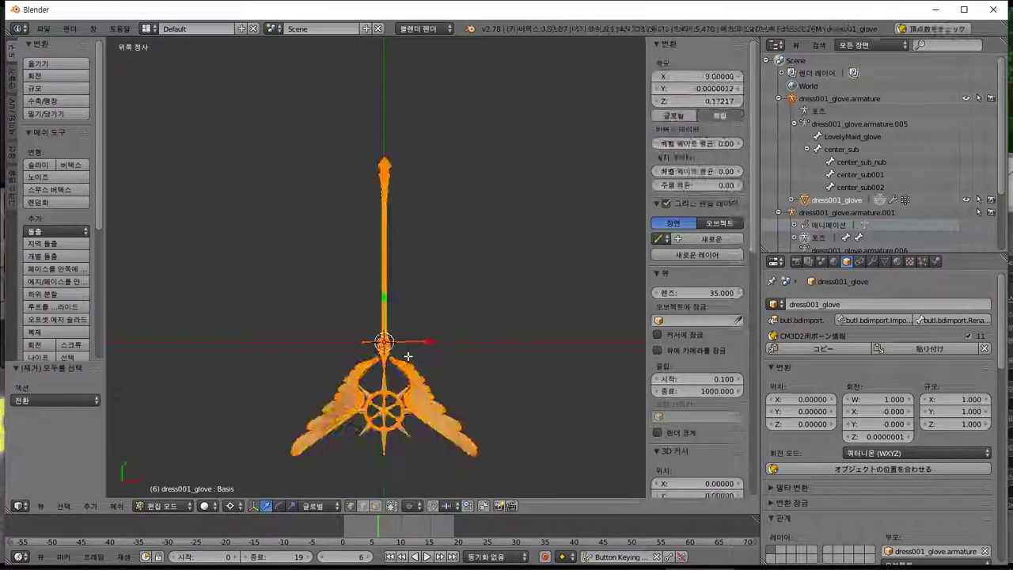
text(r)
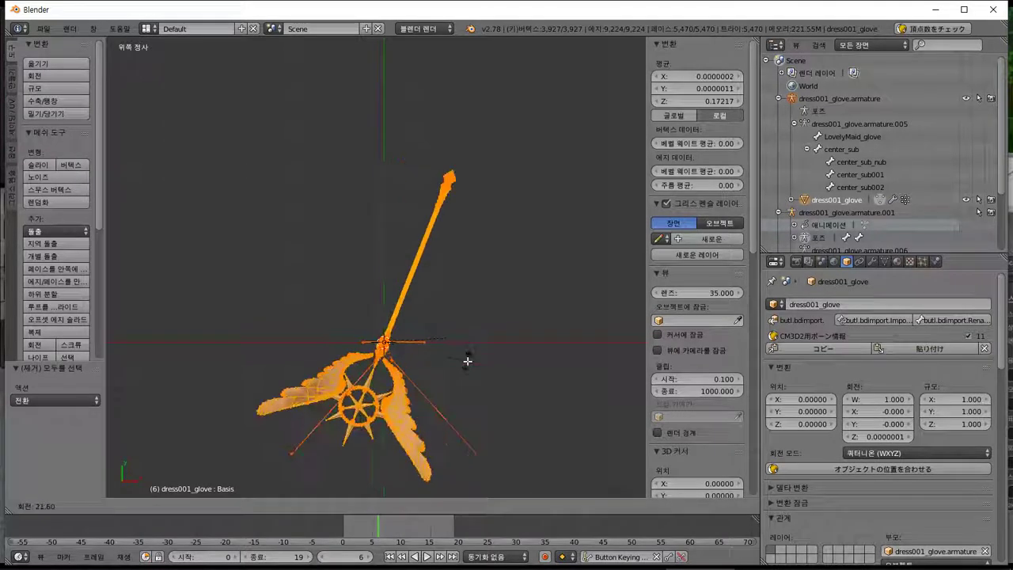
text(180)
key(Return)
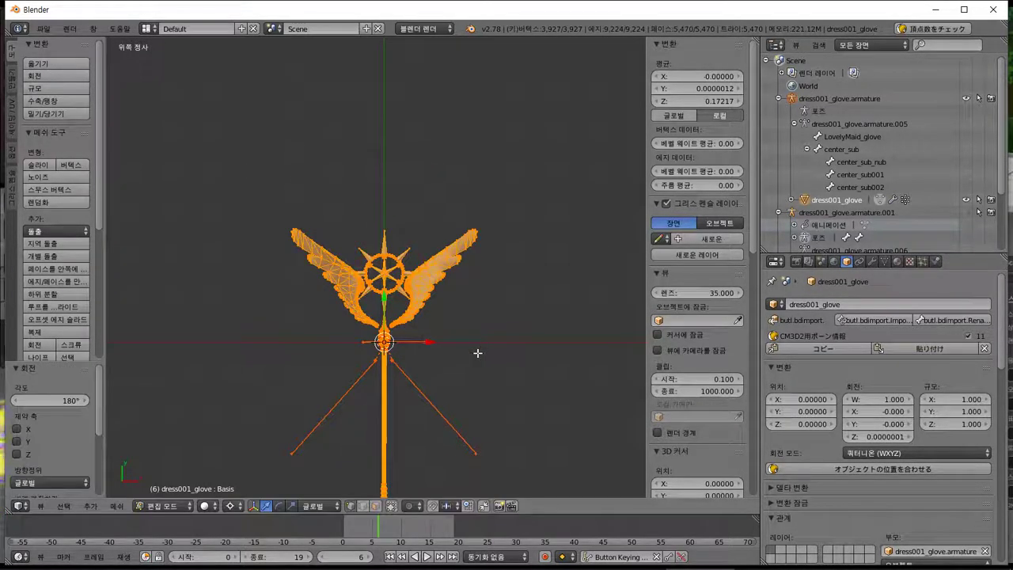
key(Tab)
Rotate all bones of dress001_glove.armature 180° in edit mode to match the turned staff mesh.
right_click(408, 380)
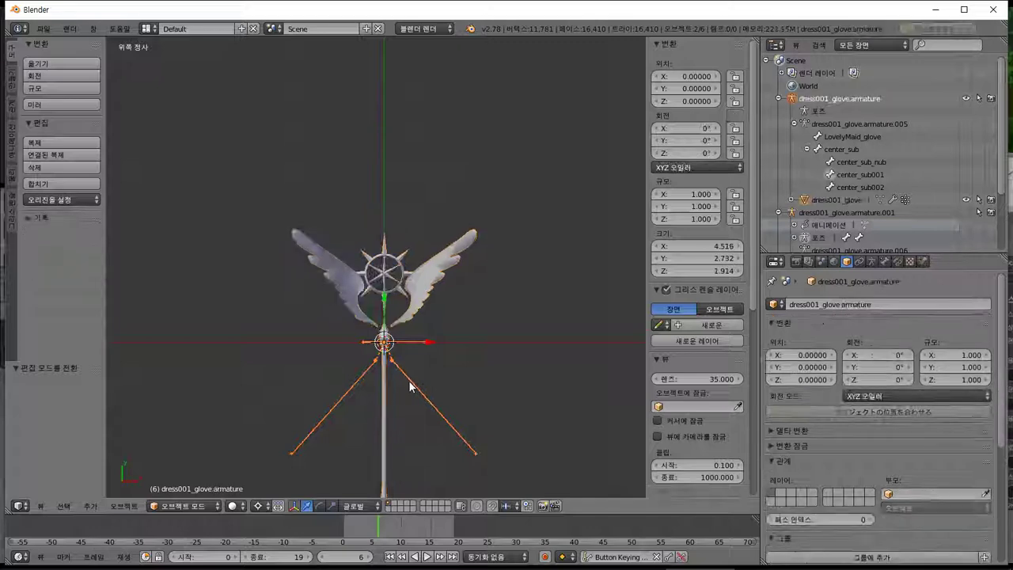
key(Tab)
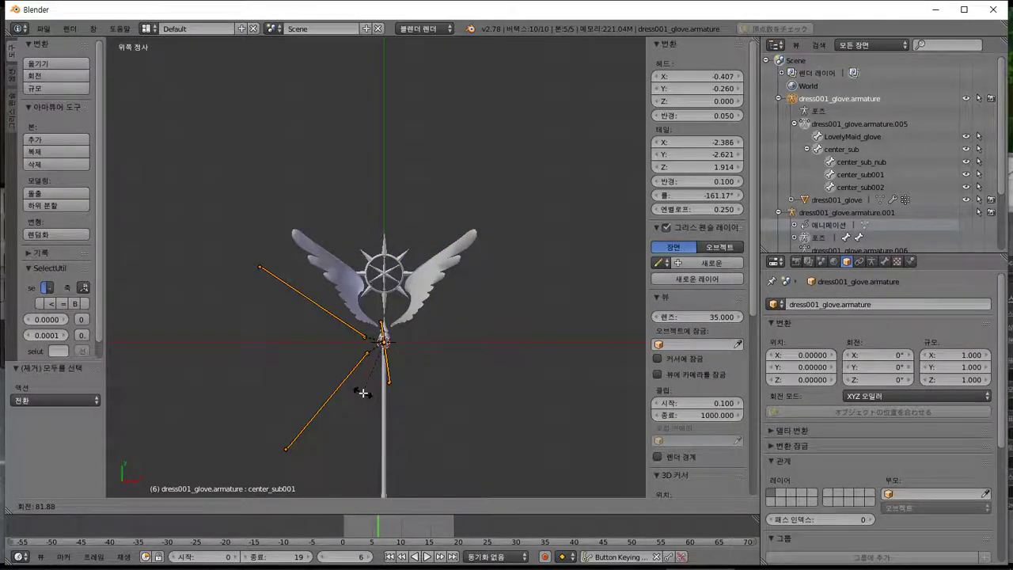
key(Return)
key(Tab)
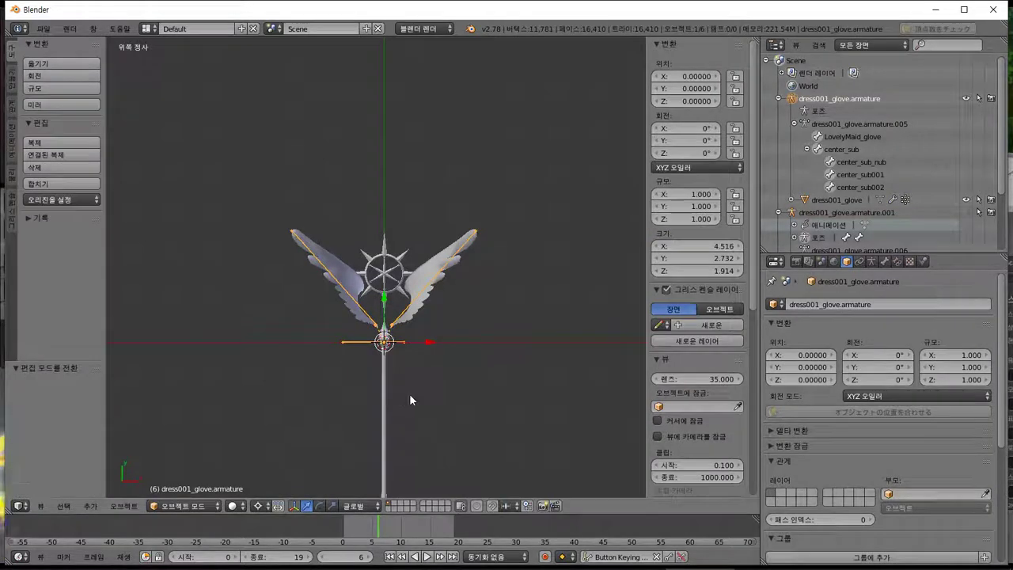
Refresh the armature's bone data with base bone LovelyMaid_glove at scale 5.0 and paste it into the dress001_glove mesh object.
click(870, 261)
click(852, 370)
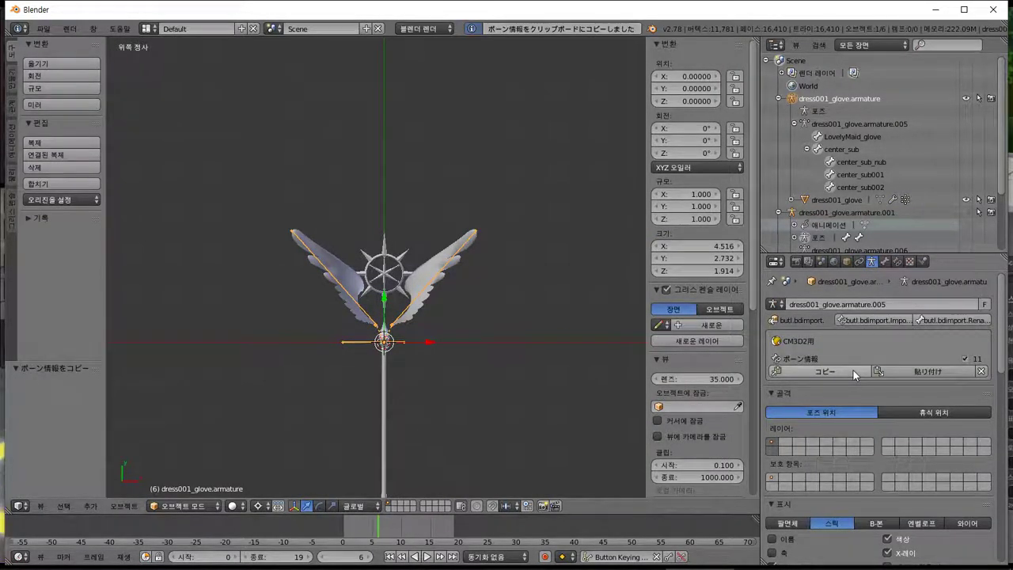
click(869, 320)
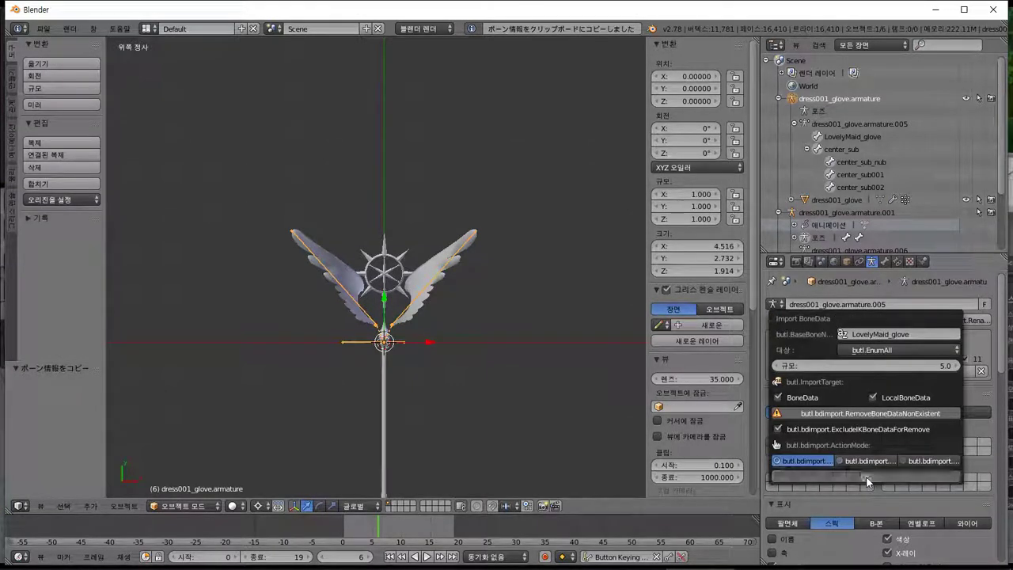
click(866, 478)
right_click(386, 391)
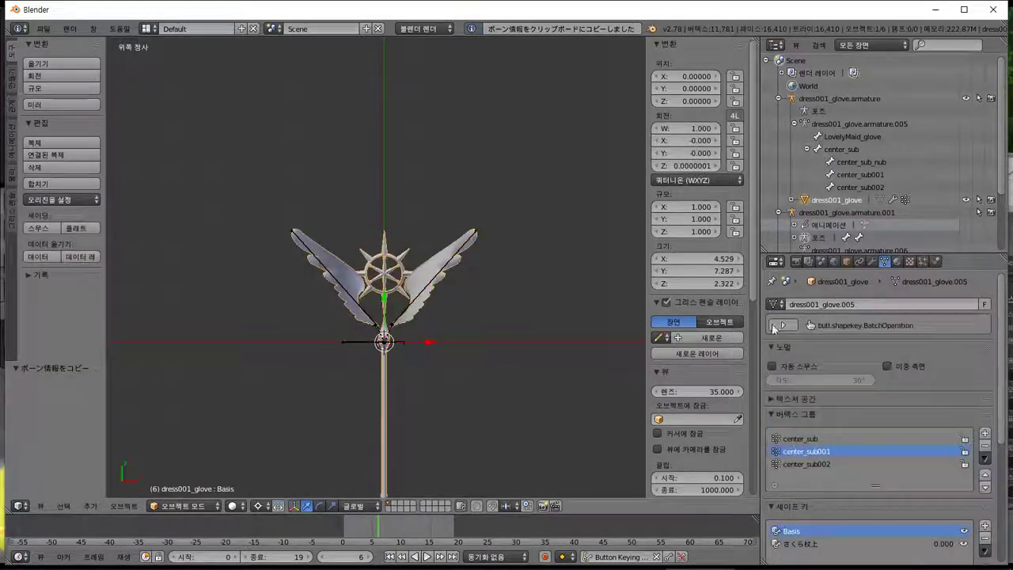
click(846, 262)
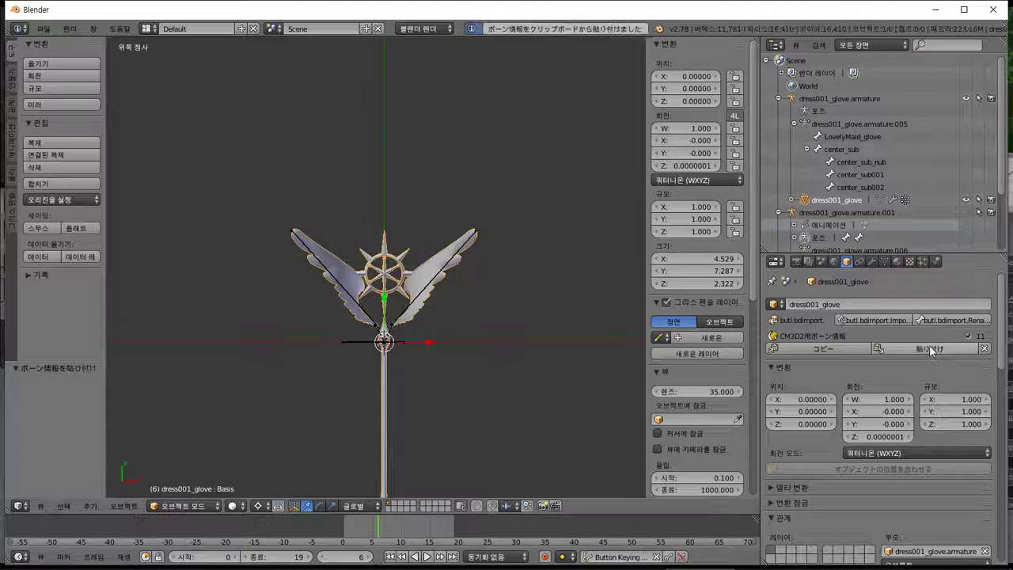
Export the staff as a CM3D2 model over Sakura_CC_tsue.model at scale 0.20.
click(43, 29)
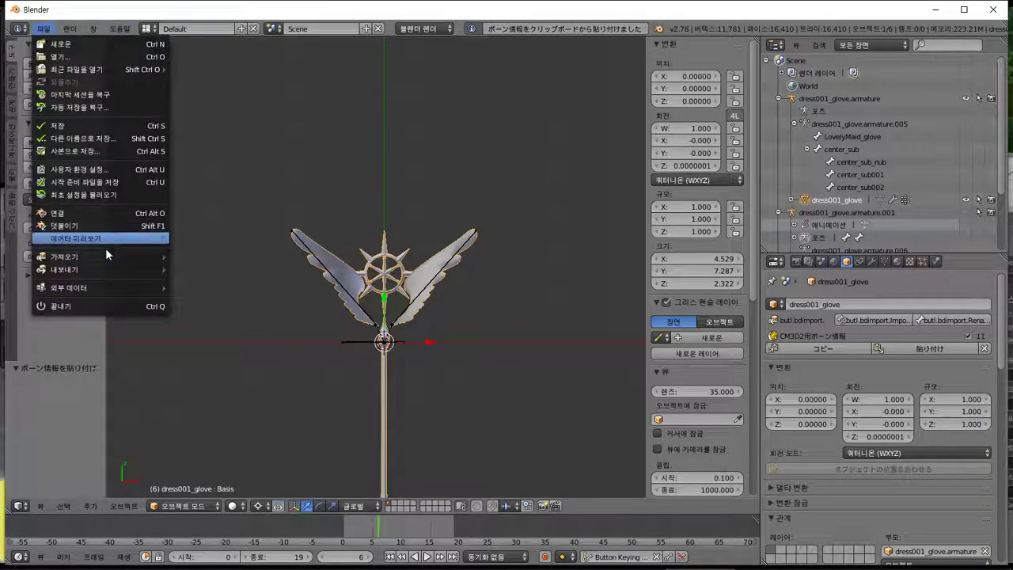
mouse_move(95, 271)
click(213, 385)
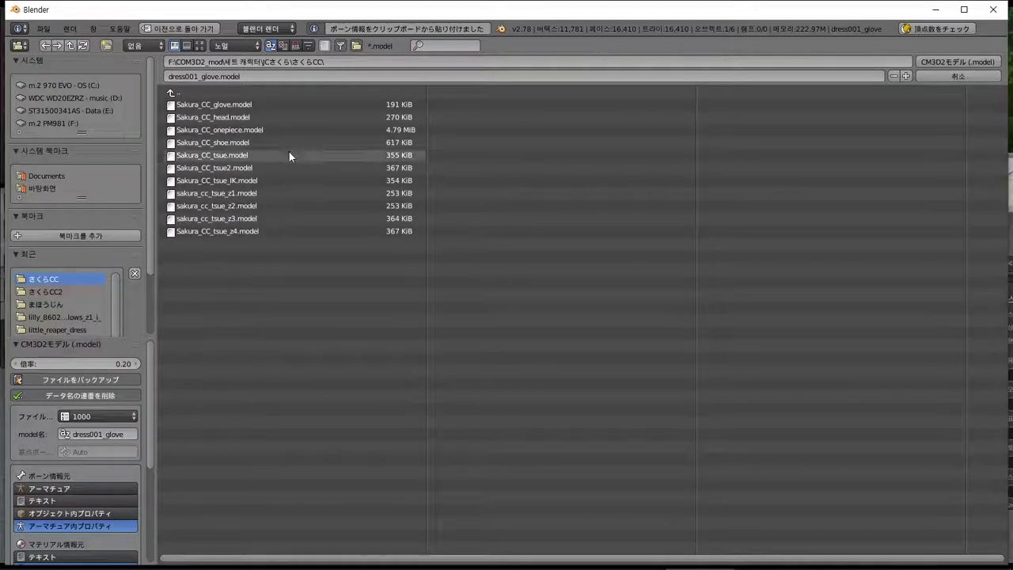
click(258, 155)
click(957, 62)
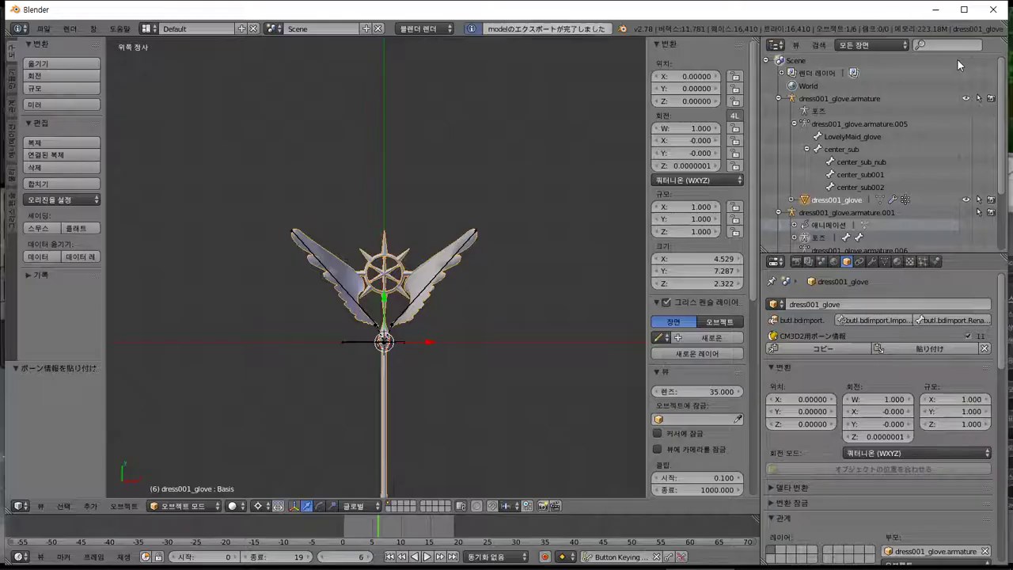
Reapply the first 夢の杖 variant to the maid in COM3D2 and compare the staff's orientation with the model in Blender.
key(alt+Tab)
click(342, 134)
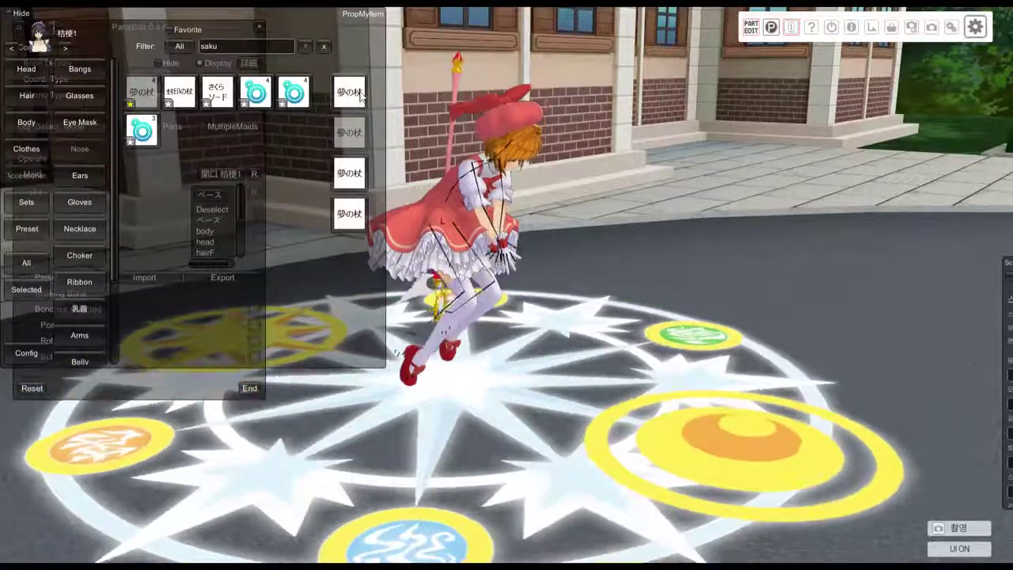
click(347, 95)
right_drag(580, 346, 589, 282)
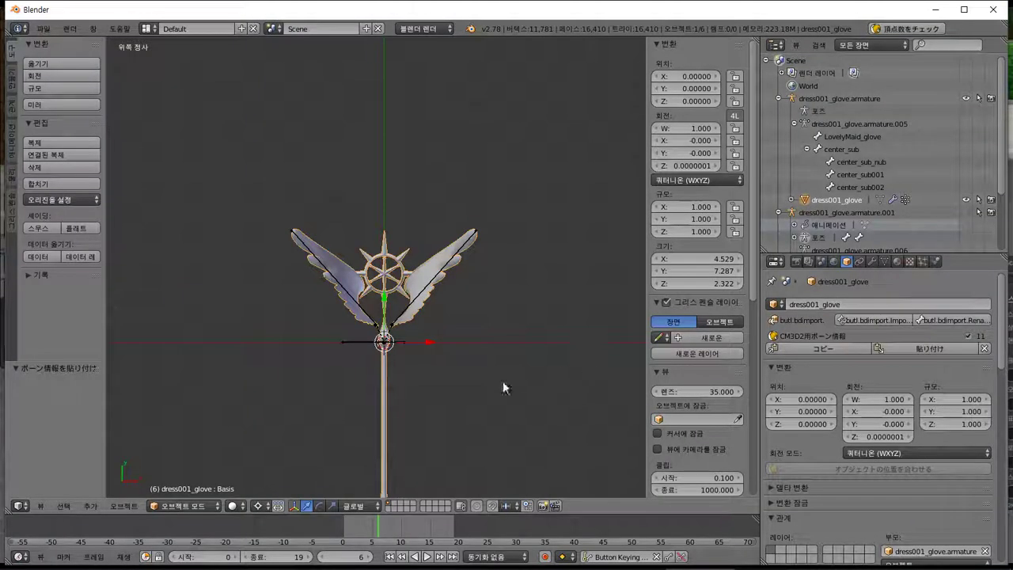
middle_drag(502, 383, 381, 278)
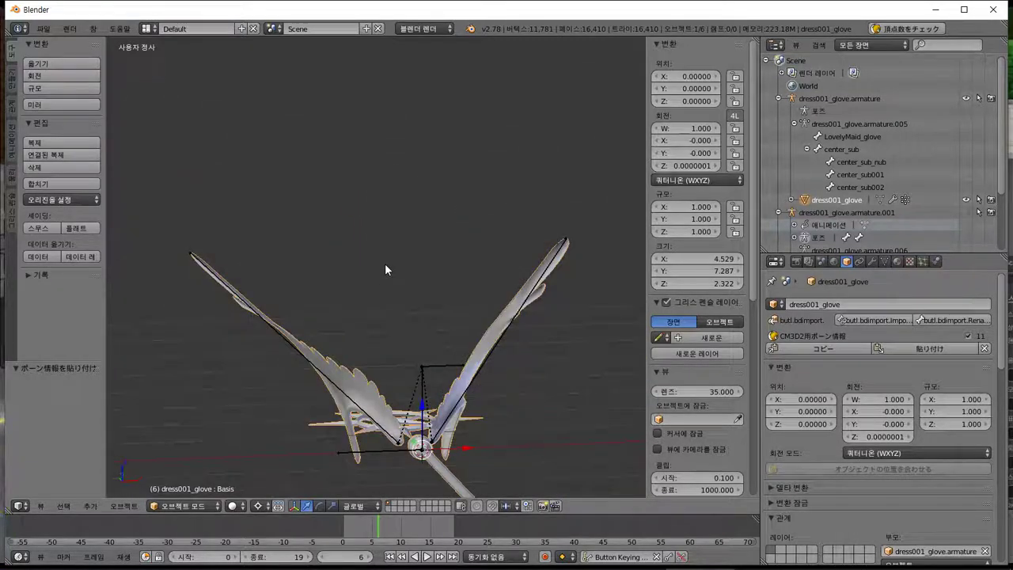
Examine how the dress001_glove mesh and its armature line up in Blender's front view, selecting the armature.
key(KP_1)
key(Tab)
key(Tab)
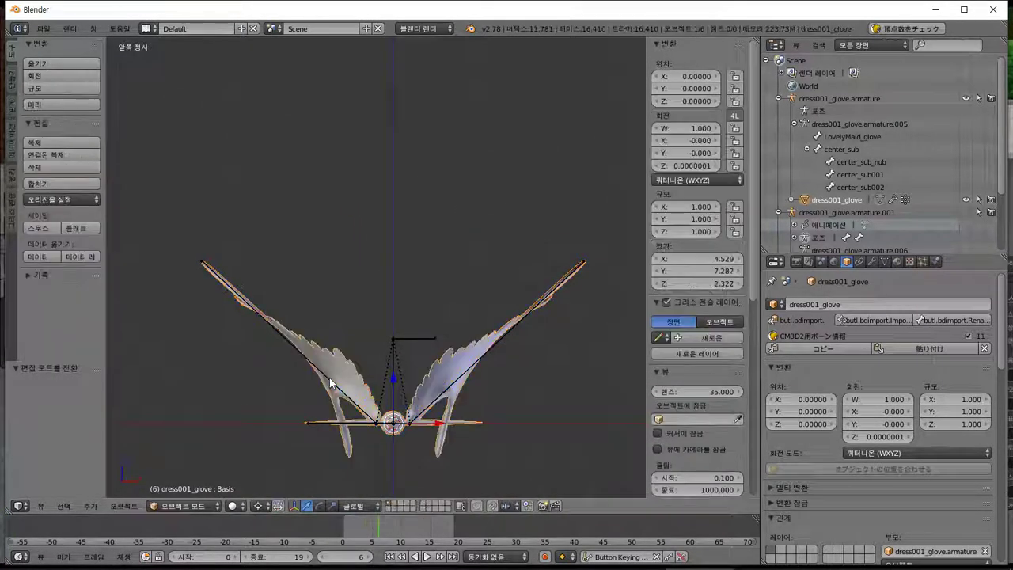
right_click(339, 383)
scroll(351, 384, up, 2)
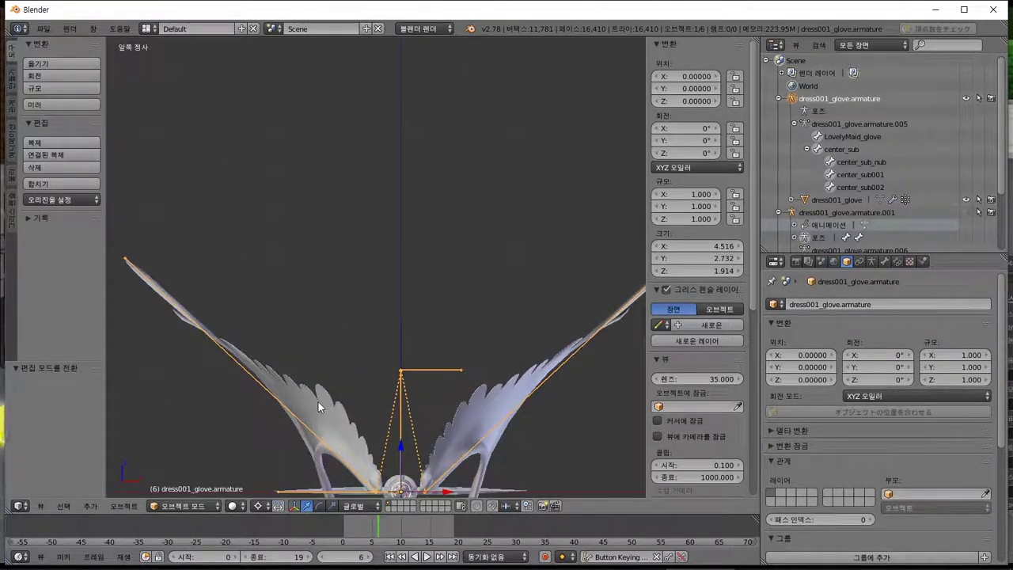
scroll(318, 400, down, 2)
key(Tab)
key(Tab)
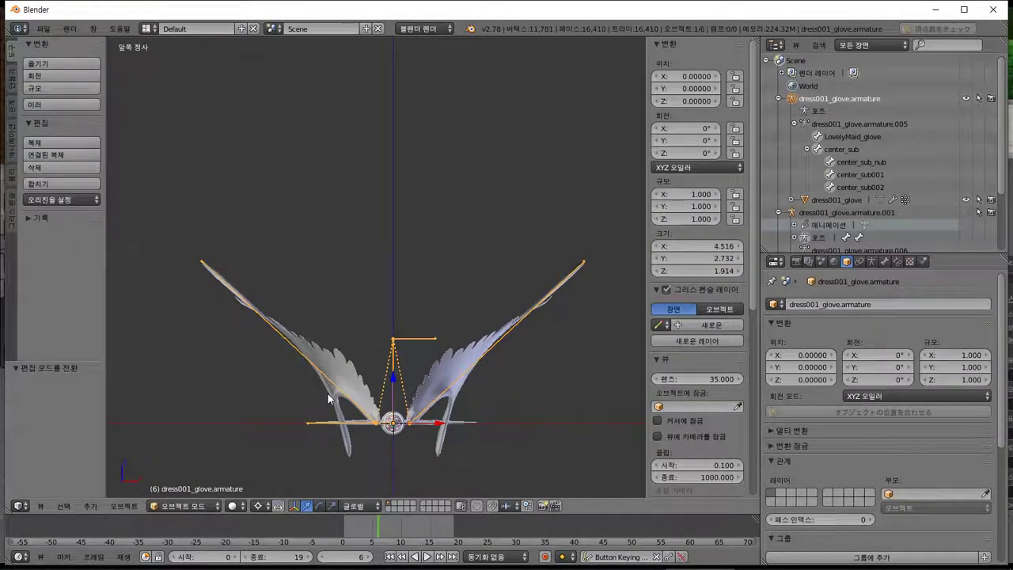
Compare the staff's orientation on the maid in COM3D2 with the staff and armature in Blender.
key(alt+Tab)
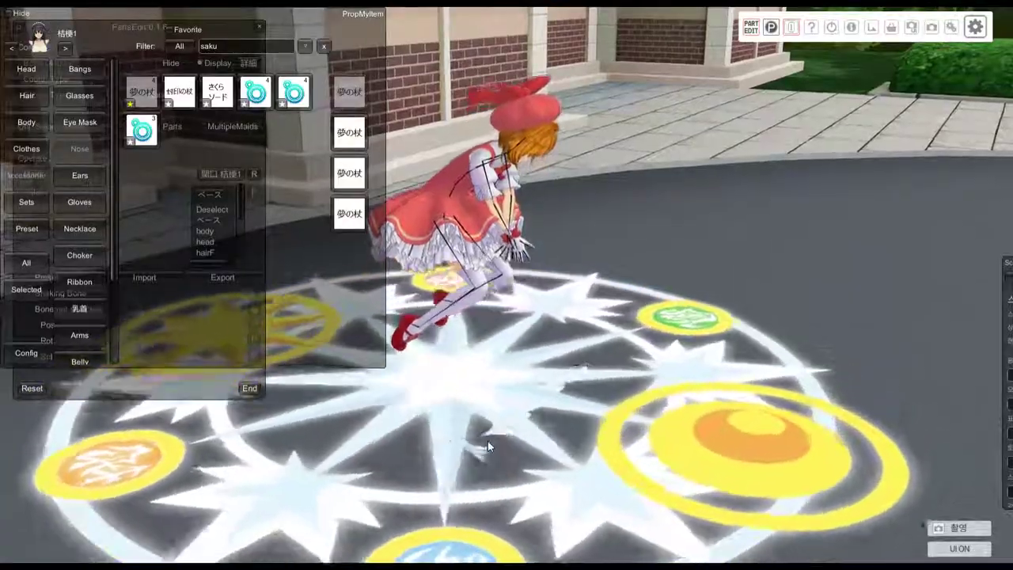
right_drag(488, 442, 484, 421)
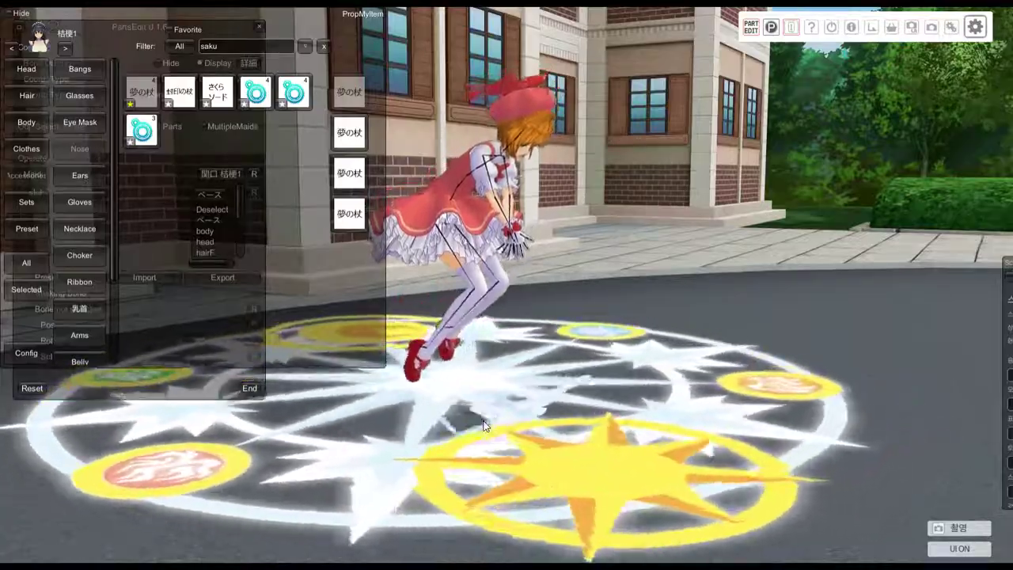
key(alt+Tab)
middle_drag(482, 419, 546, 456)
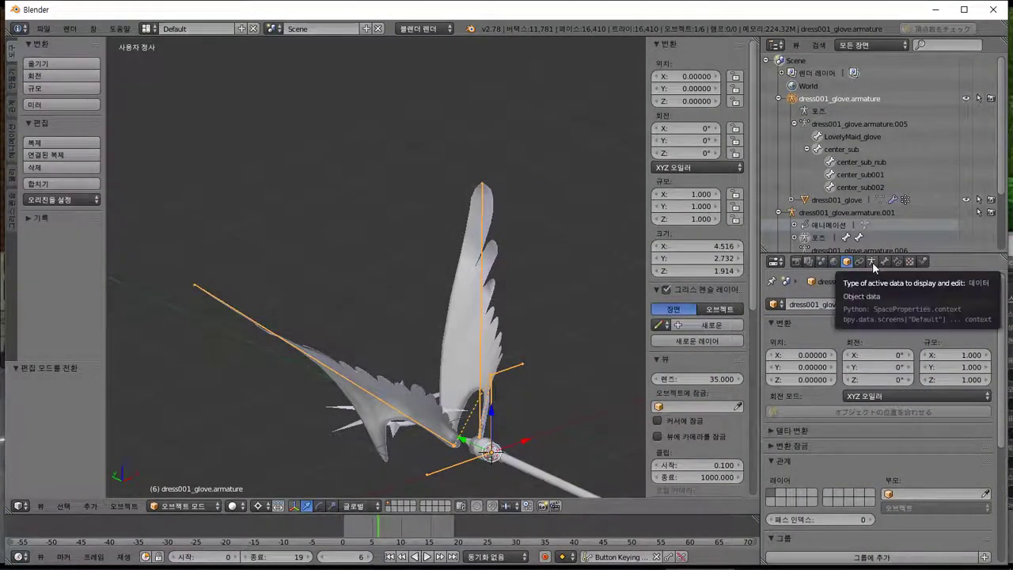
key(alt+Tab)
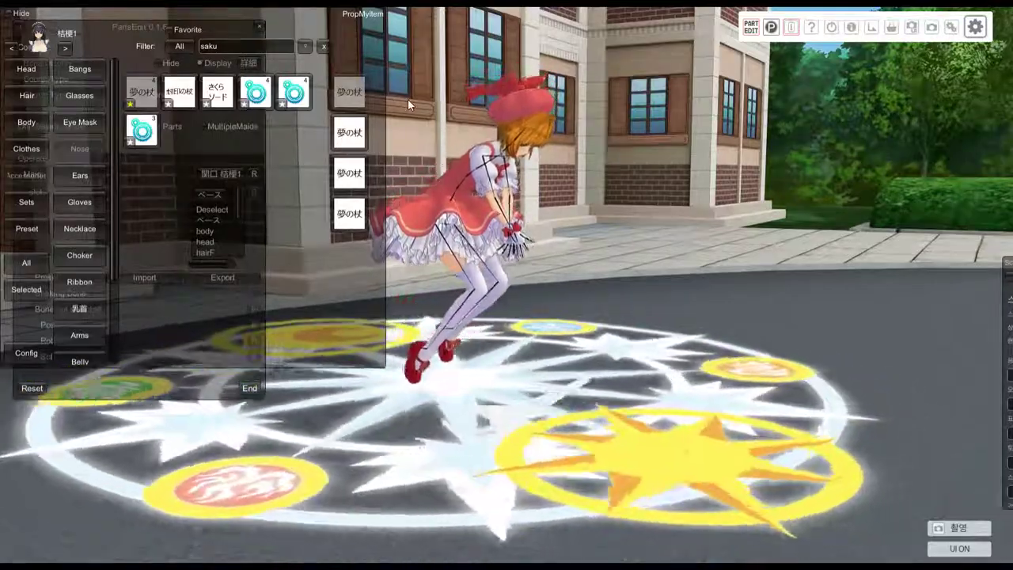
Choose the accHana slot in PartsEdit and select the staff's LovelyMaid_glove bone.
key(i)
scroll(239, 205, down, 5)
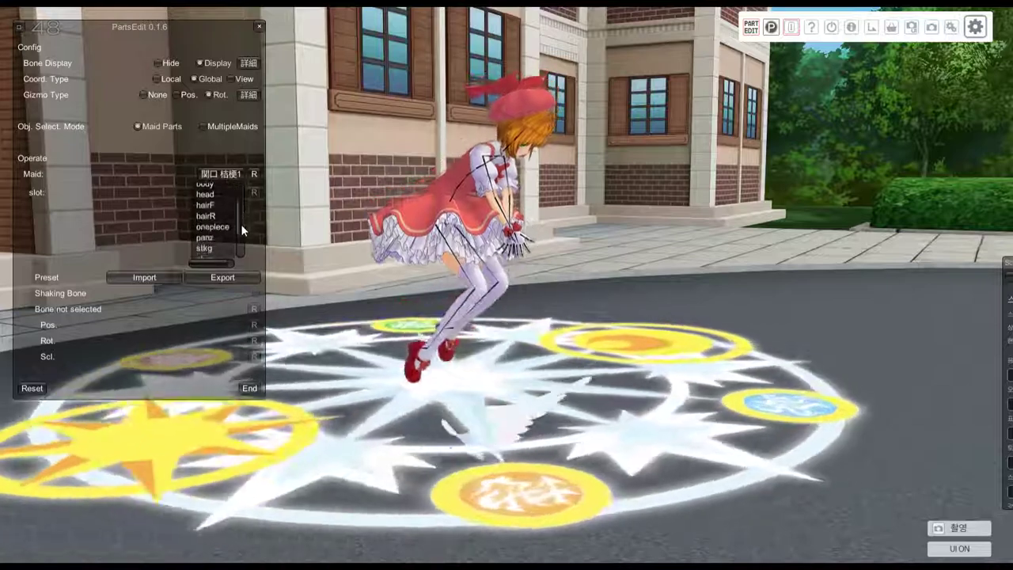
click(214, 228)
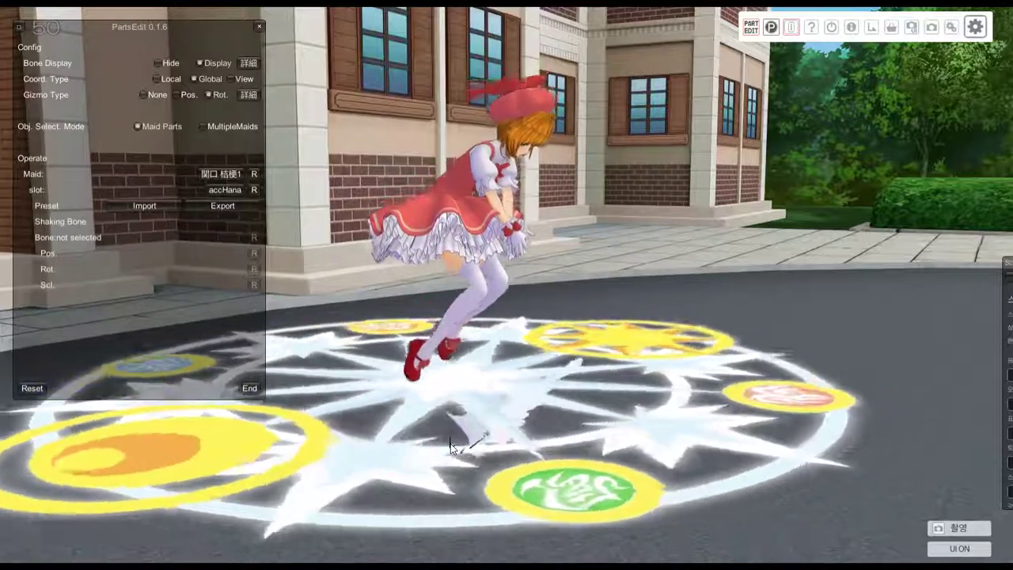
click(454, 445)
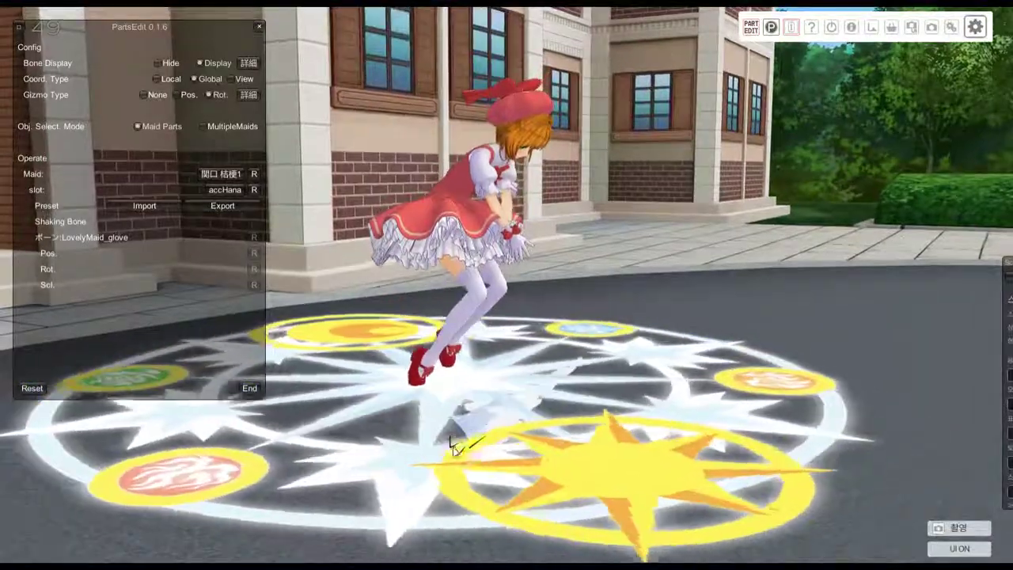
click(454, 444)
right_drag(447, 468, 453, 498)
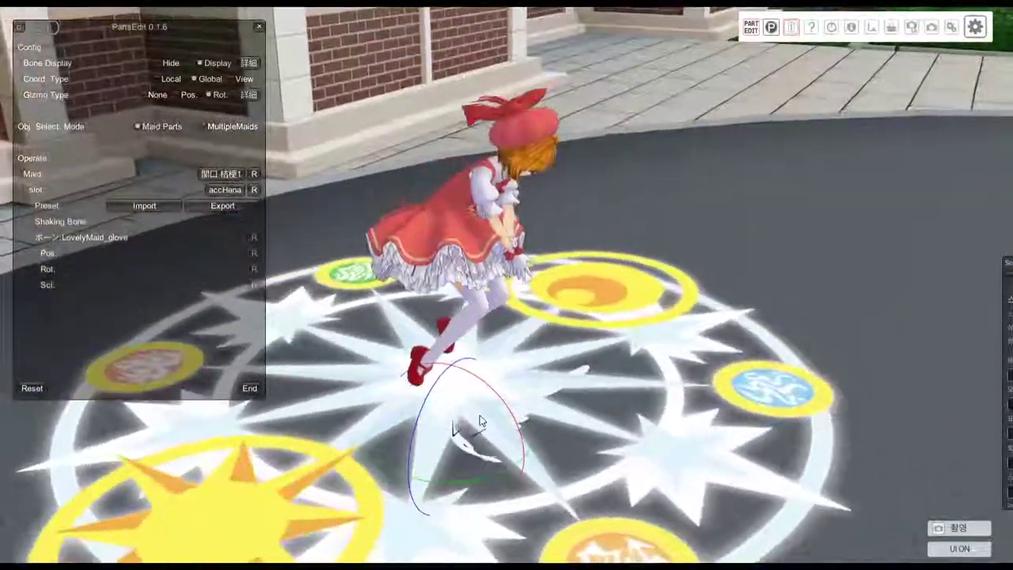
Try rotating the staff's LovelyMaid_glove bone, reset the center_sub bone, and rotate LovelyMaid_glove again.
mouse_move(477, 384)
mouse_down()
mouse_move(521, 462)
mouse_move(473, 398)
mouse_up()
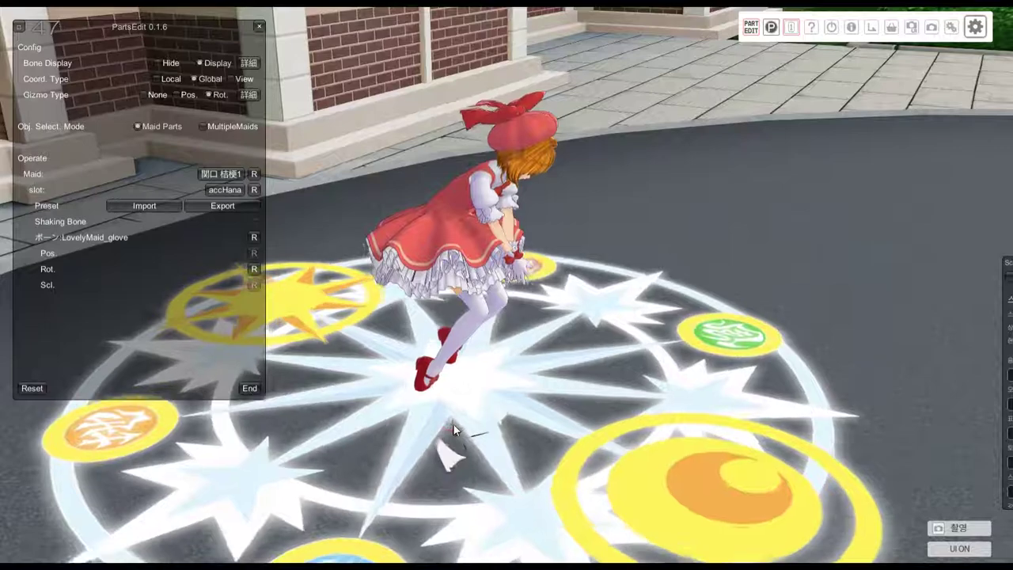
click(453, 428)
right_drag(470, 427, 539, 475)
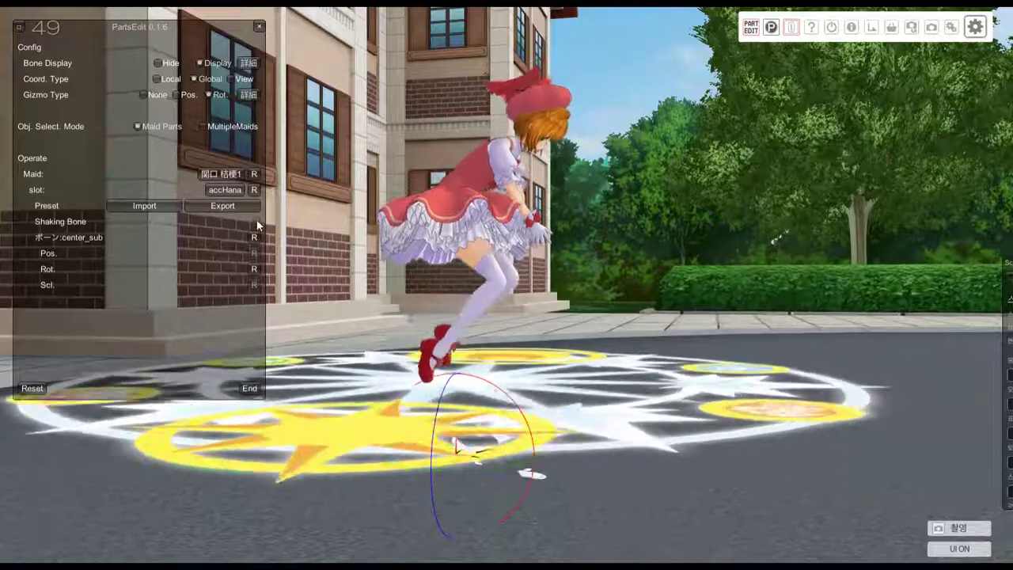
click(256, 236)
right_drag(655, 425, 545, 473)
click(451, 448)
drag(477, 378, 380, 361)
mouse_move(470, 367)
right_down()
mouse_move(484, 365)
mouse_move(491, 316)
mouse_move(491, 348)
mouse_move(469, 395)
mouse_move(464, 363)
right_up()
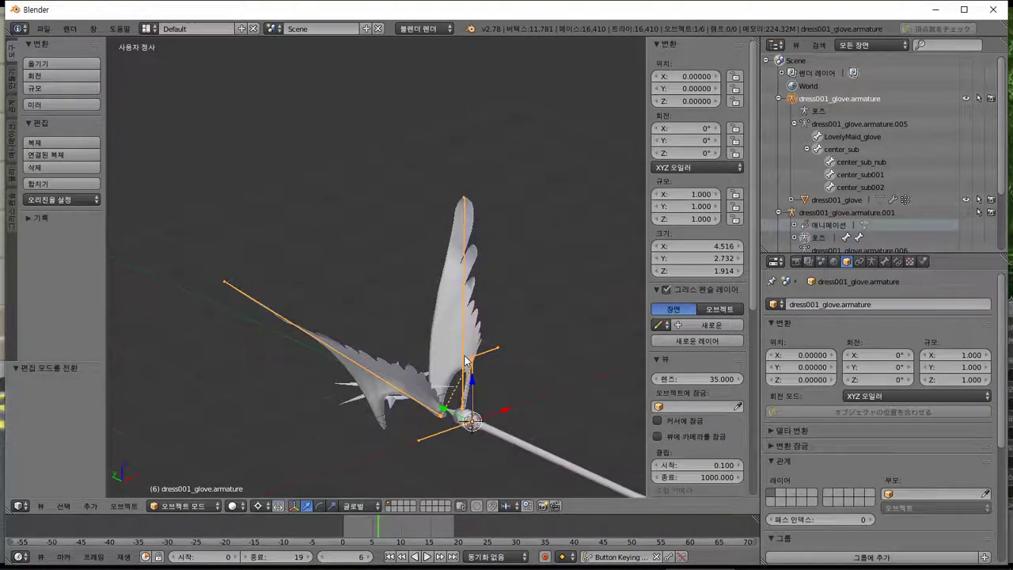
Put dress001_glove.armature into edit mode in Blender to view its bones against the staff mesh.
middle_drag(465, 361, 432, 428)
key(Tab)
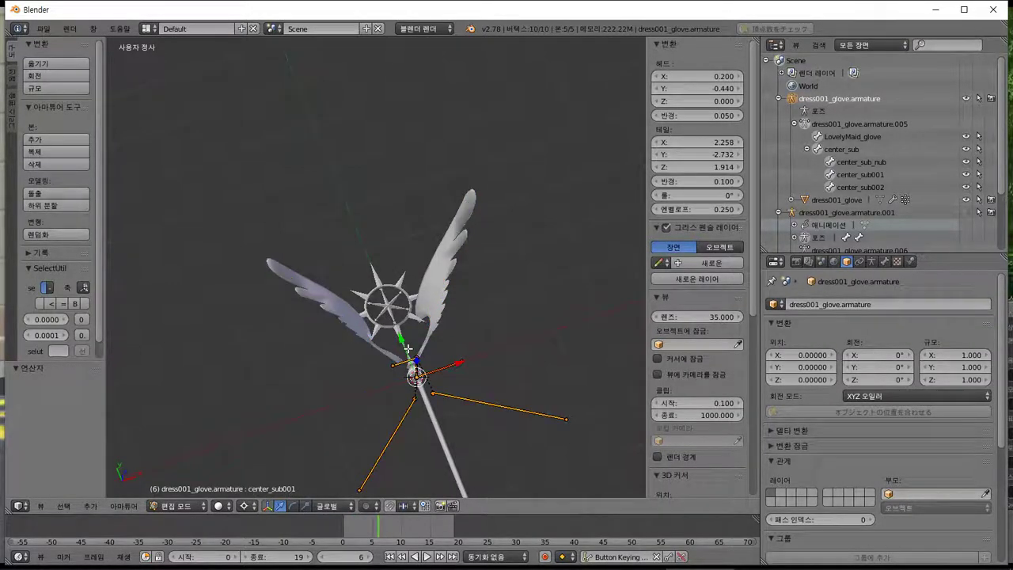
Rename the staff model's backup file in the さくらCC folder to Sakura_CC_tsue.model.
key(alt+Tab)
key(alt+Tab)
key(alt+Tab)
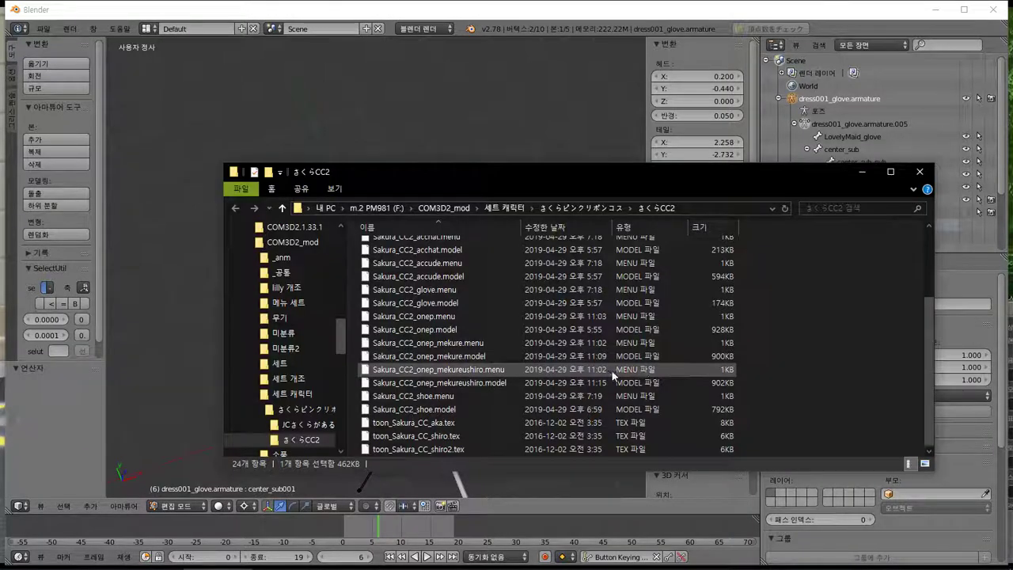
scroll(605, 371, up, 3)
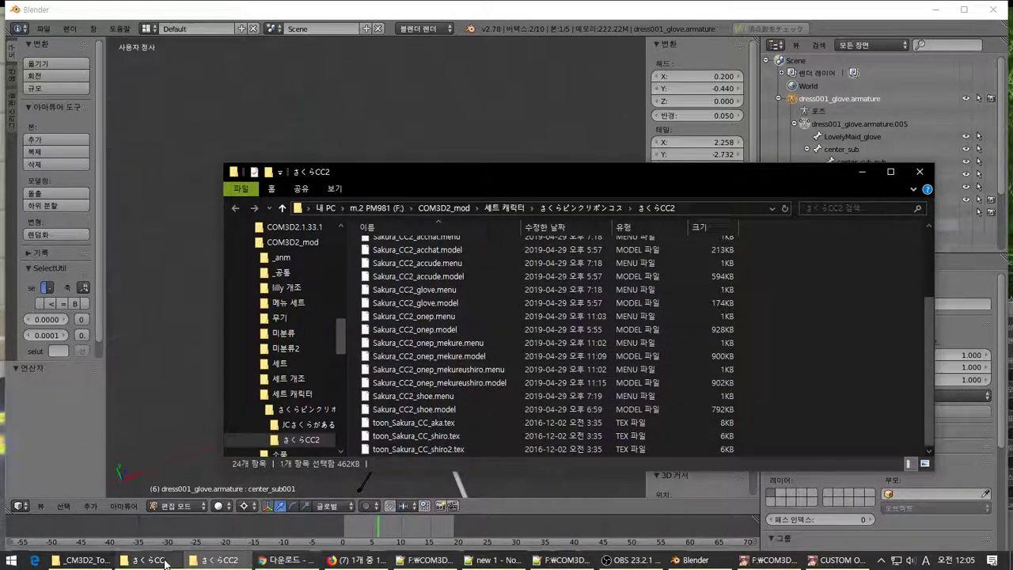
click(165, 562)
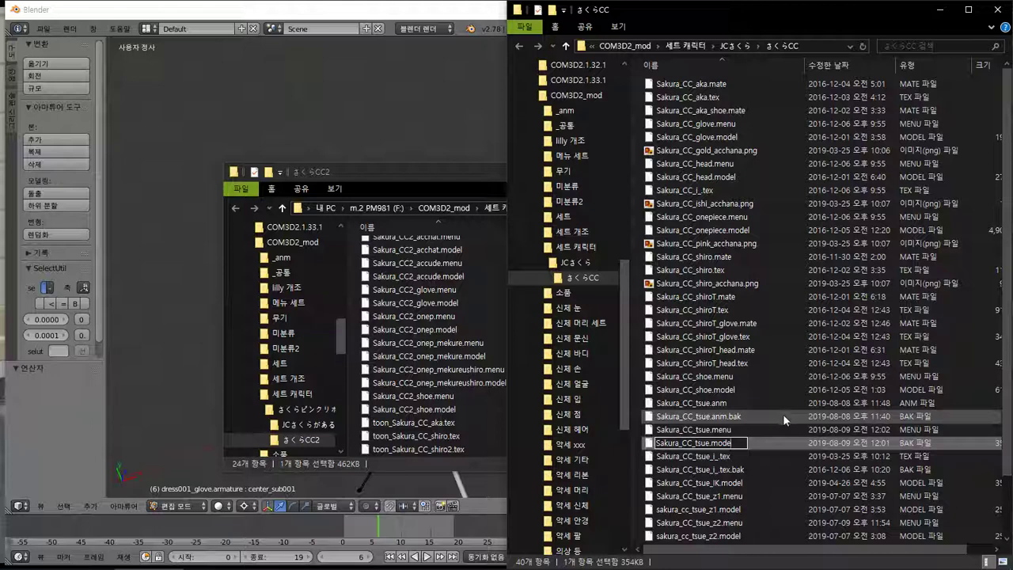
text(l)
key(Return)
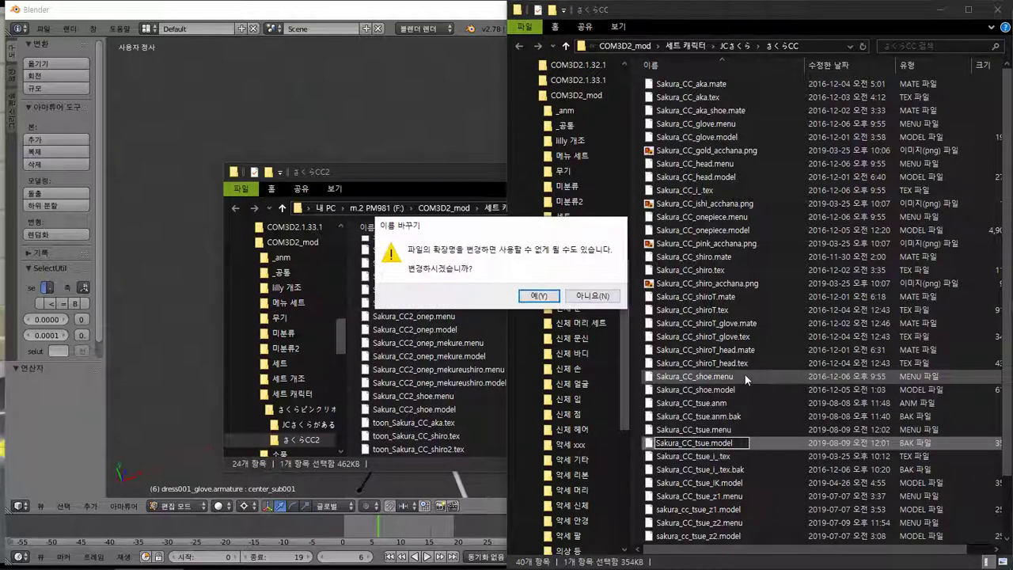
Switch to COM3D2 and reapply the 夢の杖 staff to the maid from the renamed model file.
key(alt+Tab)
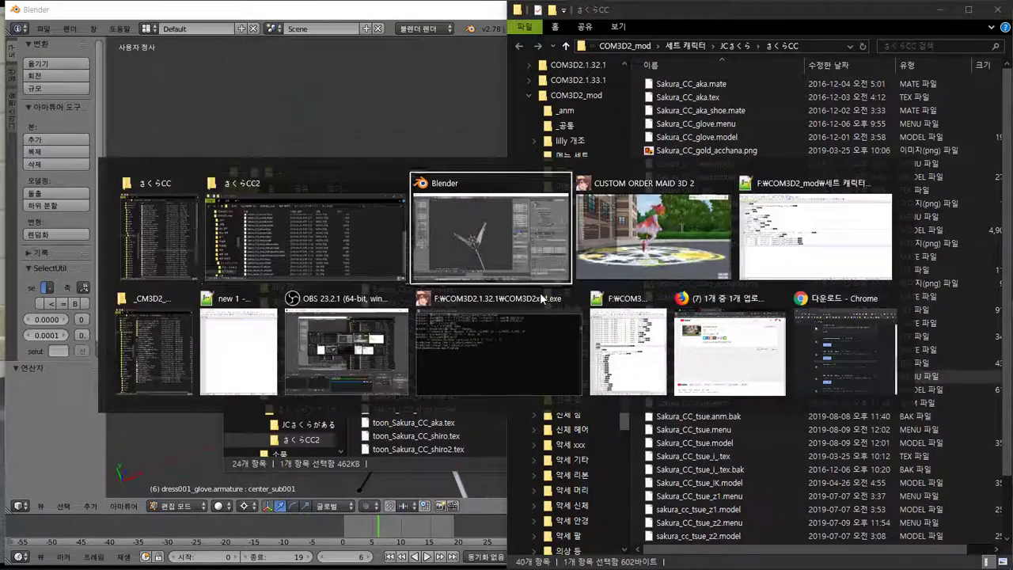
key(alt+Tab)
key(i)
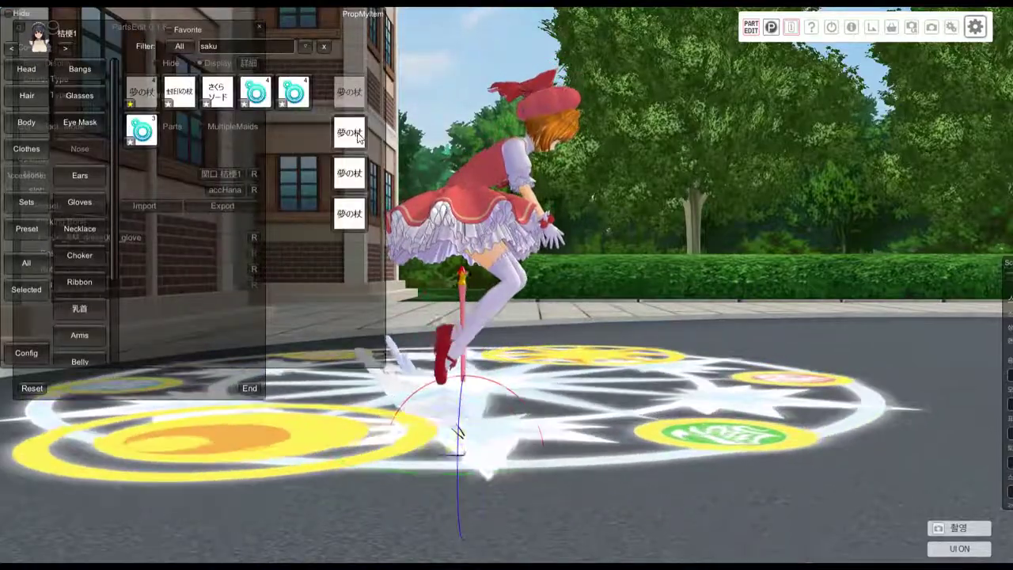
click(358, 136)
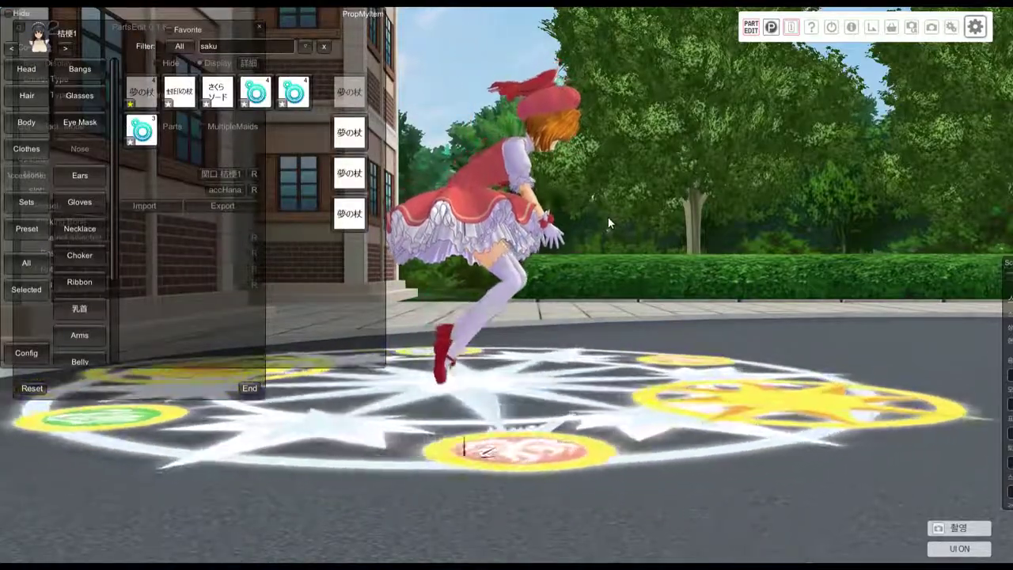
Select the restored staff's LovelyMaid_glove bone in PartsEdit and rotate it to test its orientation.
key(i)
right_drag(608, 218, 596, 268)
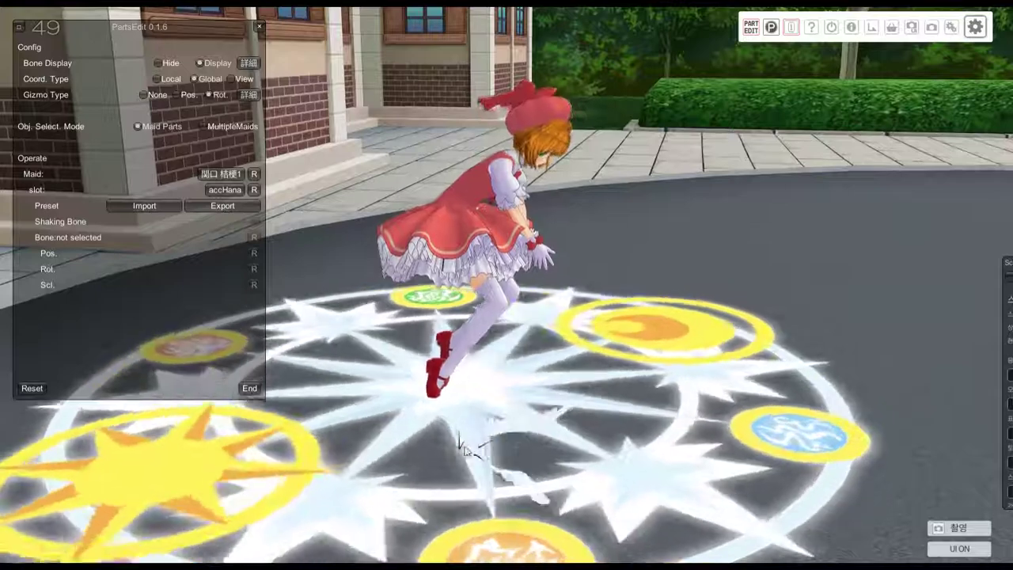
click(459, 446)
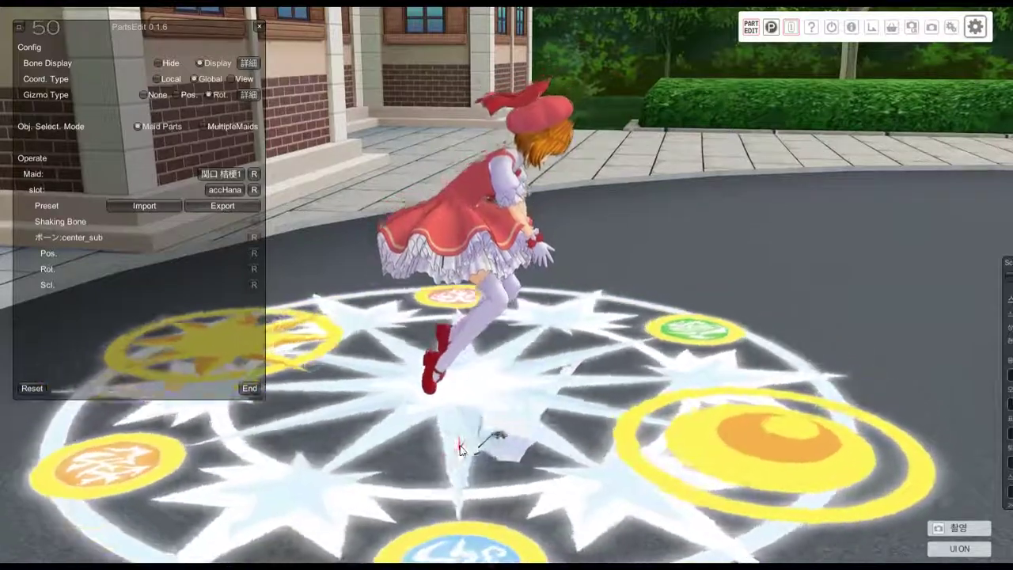
click(461, 444)
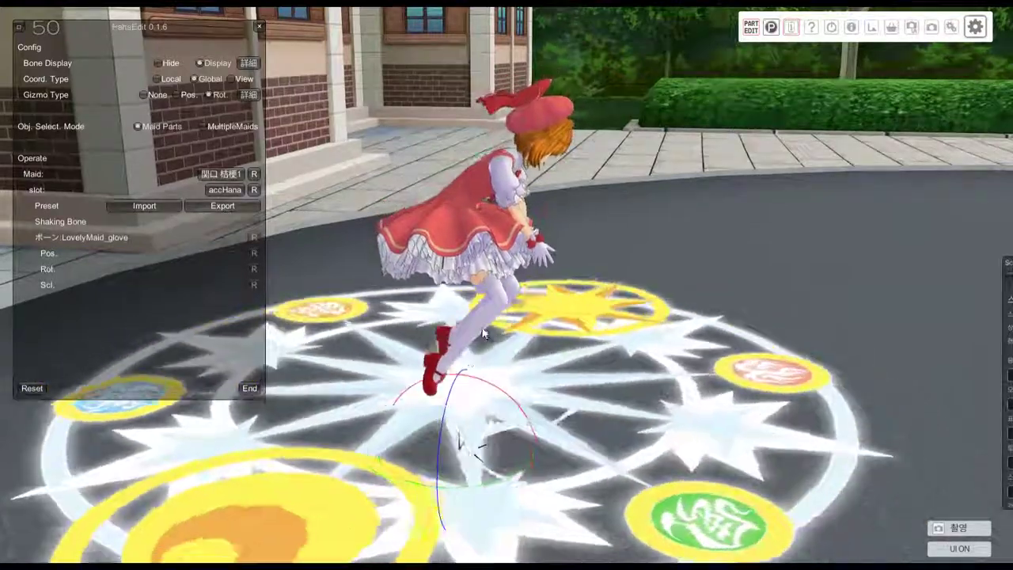
right_drag(485, 333, 478, 402)
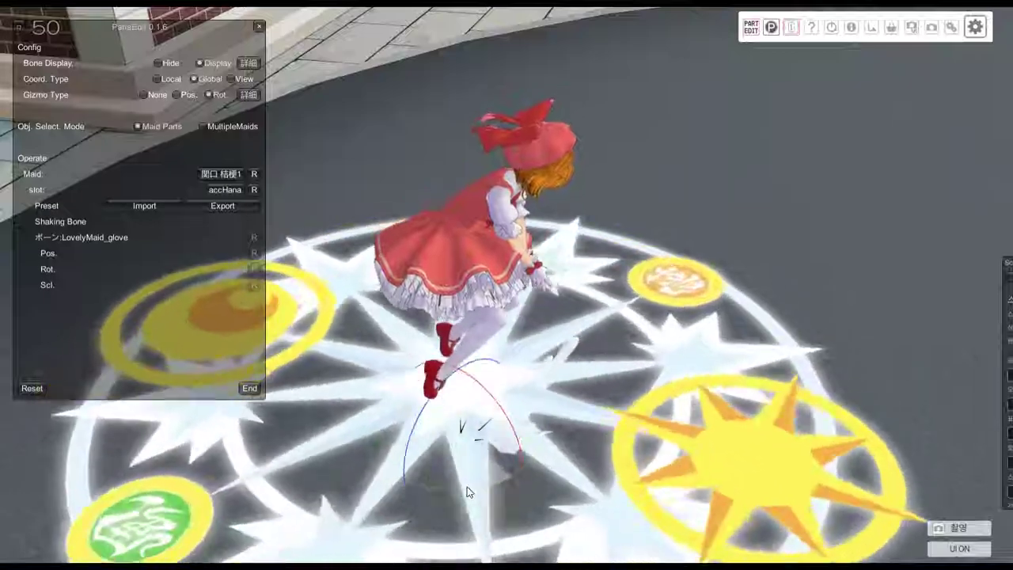
drag(406, 467, 316, 393)
Switch the gizmo to position, move the staff's _SM_dress001_glove bone up beside the maid's legs, and pick its center_sub bone for comparison.
right_drag(590, 439, 492, 434)
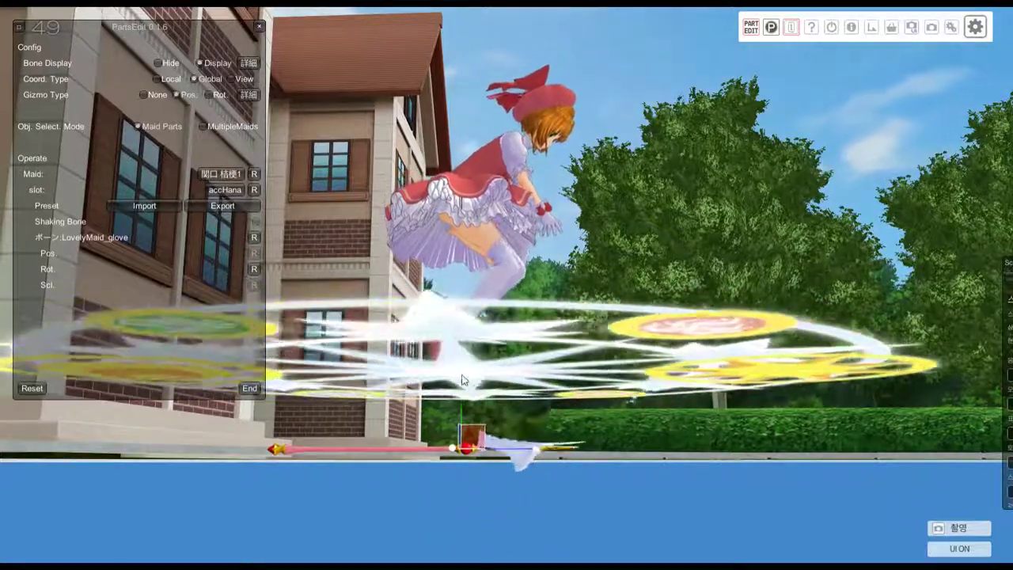
drag(474, 225, 480, 231)
right_drag(479, 231, 386, 339)
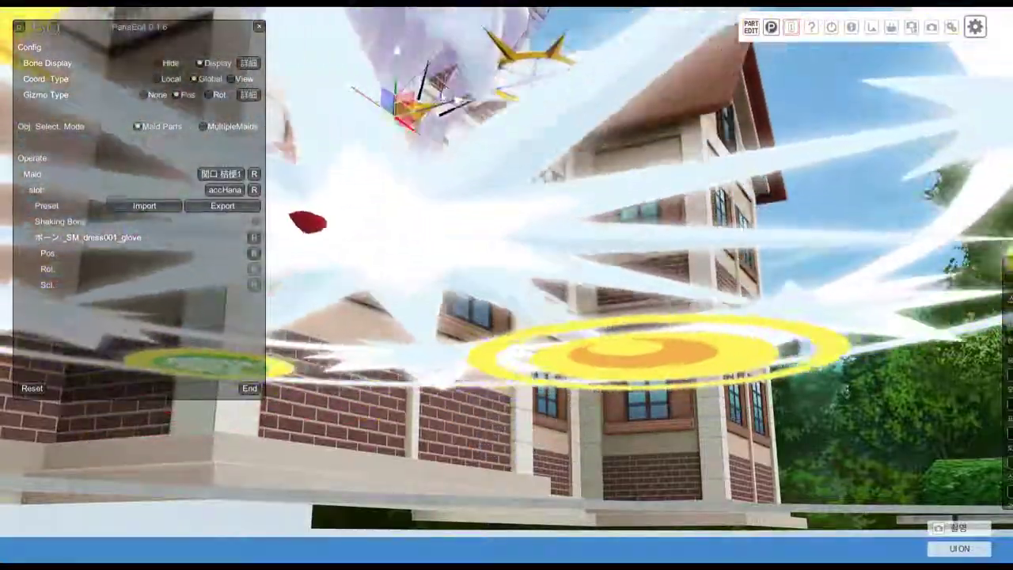
right_drag(443, 98, 454, 346)
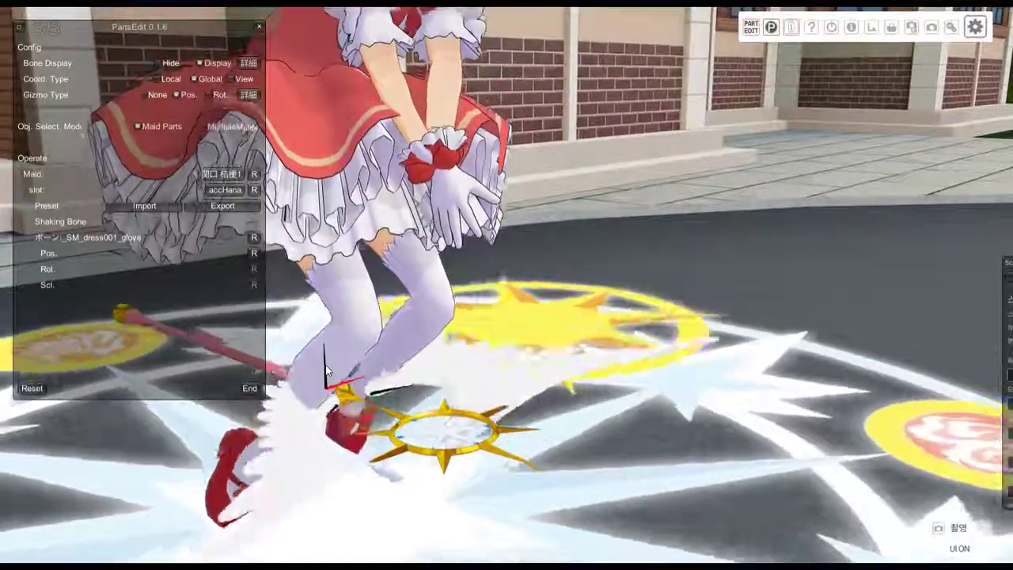
click(325, 365)
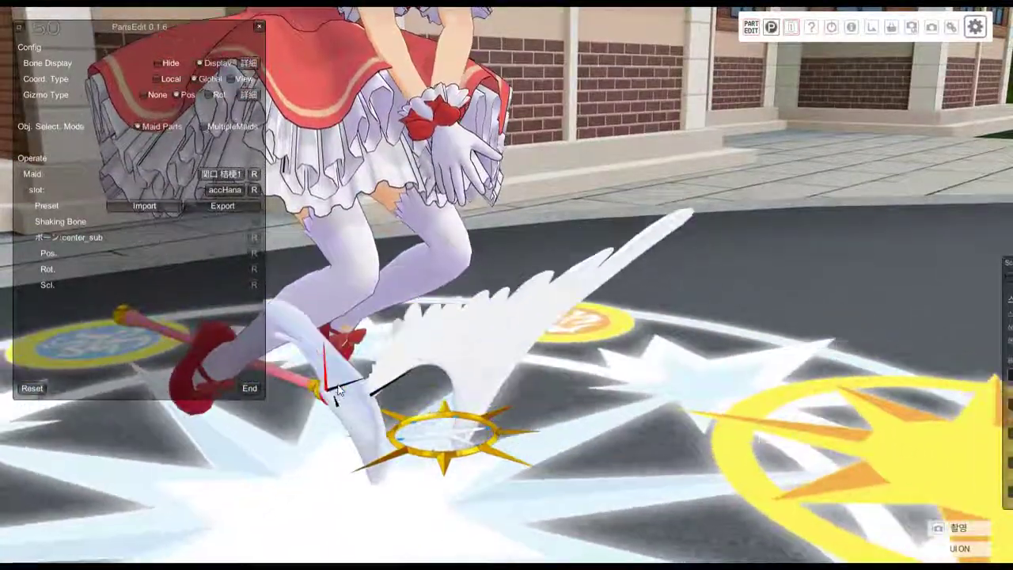
click(337, 385)
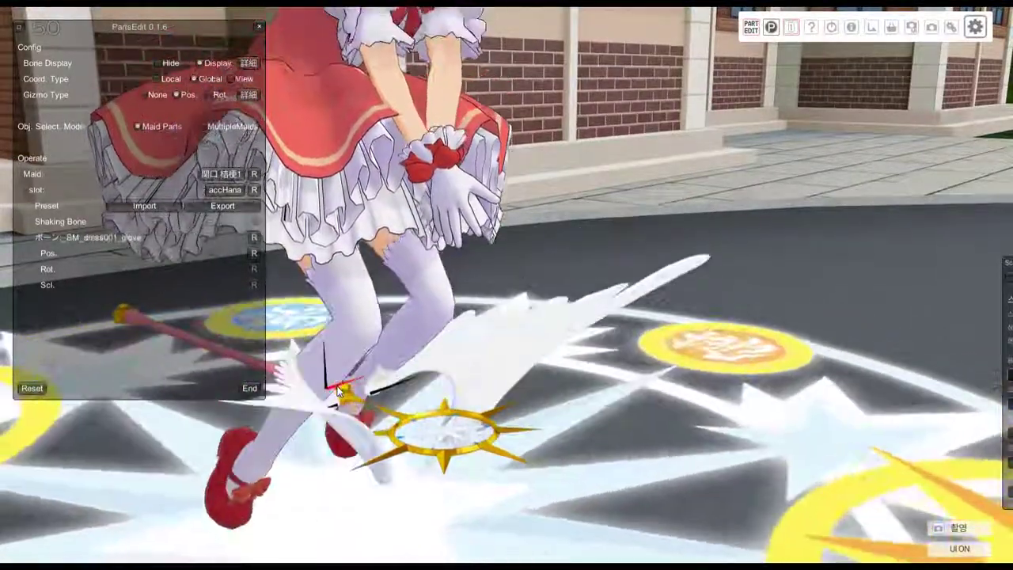
Switch to Blender and import Sakura_CC_tsue.model from the さくらCC folder, moving the imported staff by about X -5.004, Y 1.014, Z -0.346.
key(alt+Tab)
key(alt+Tab)
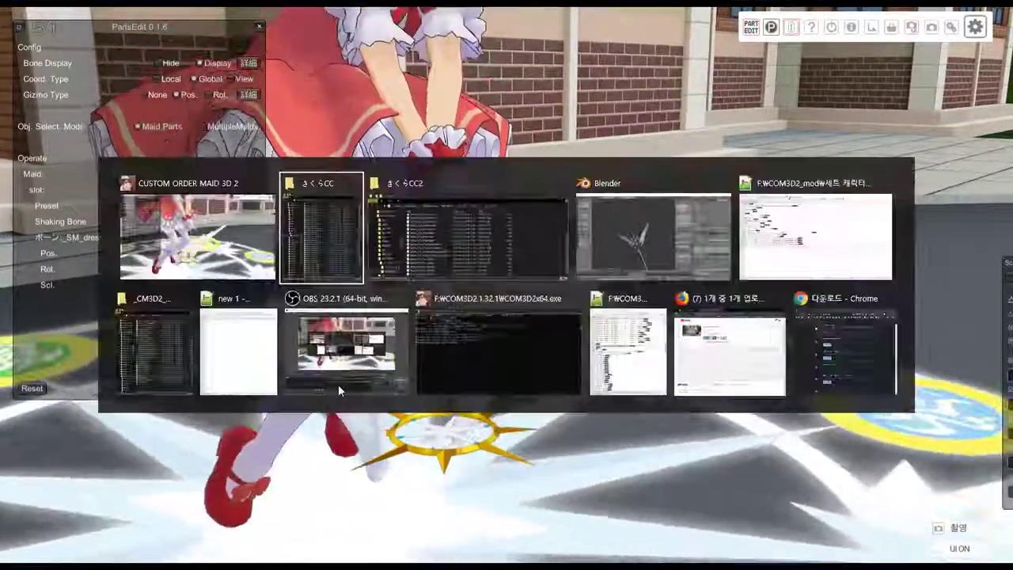
key(alt+Tab)
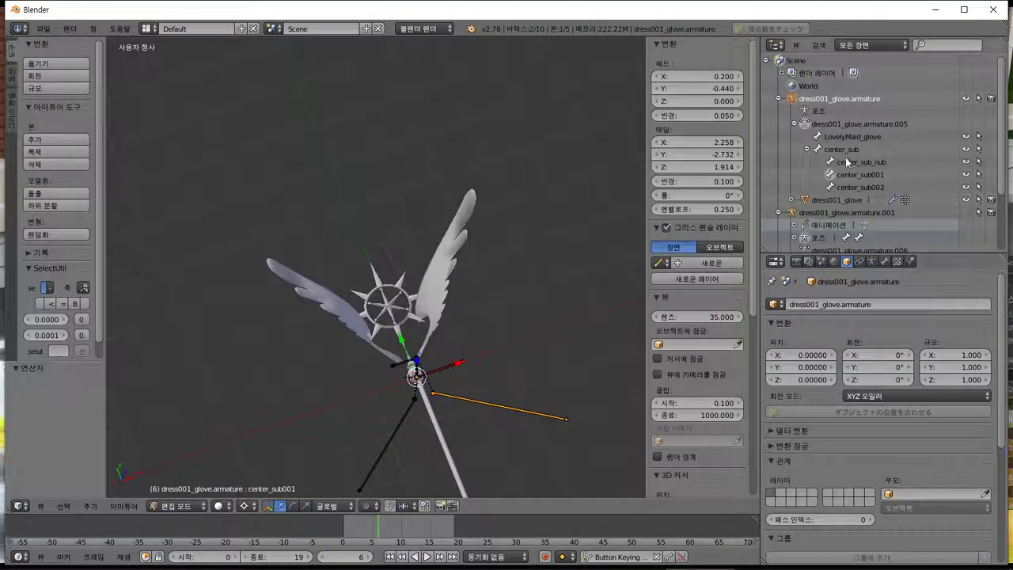
scroll(846, 161, down, 2)
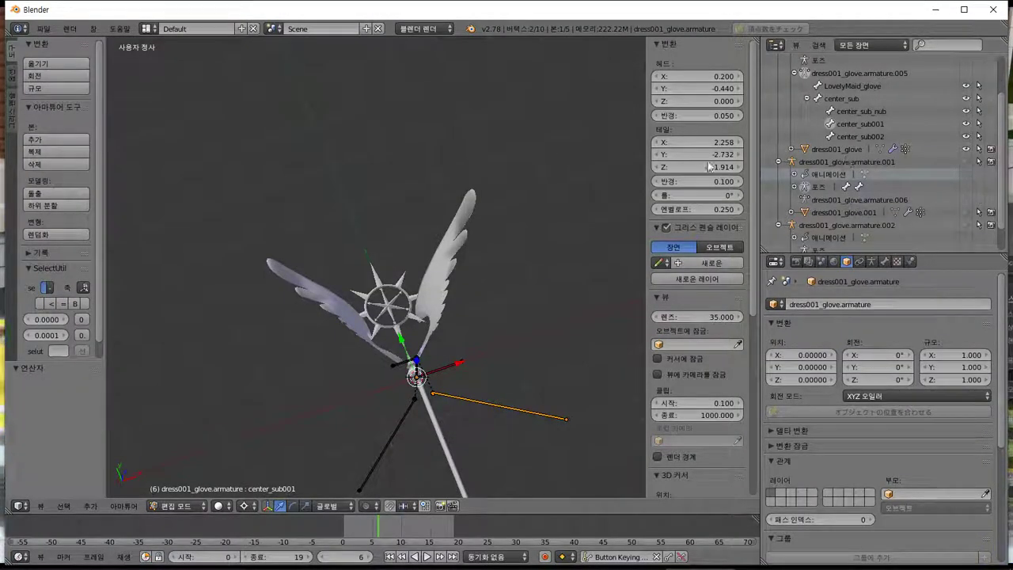
click(42, 29)
click(268, 383)
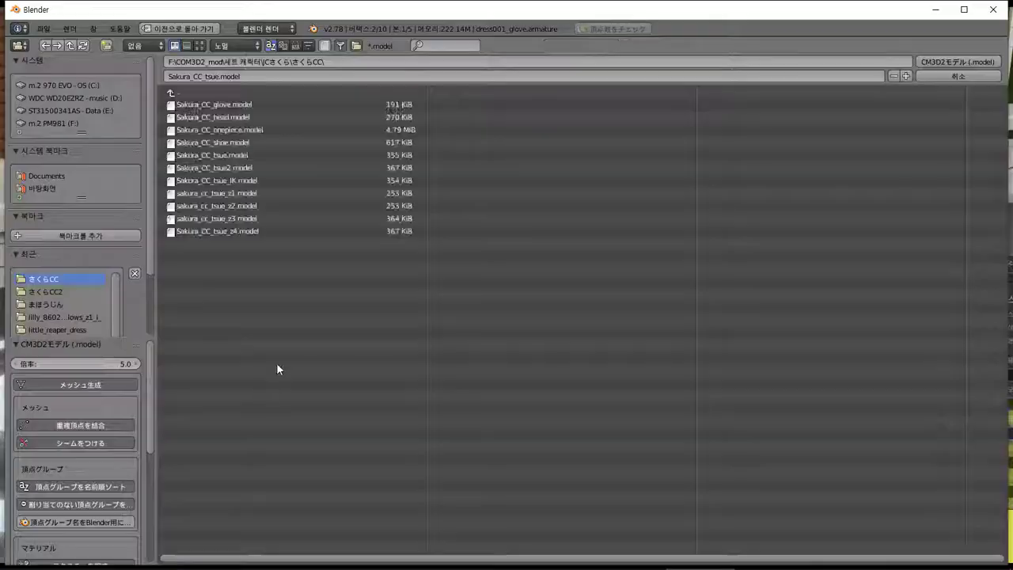
double_click(260, 154)
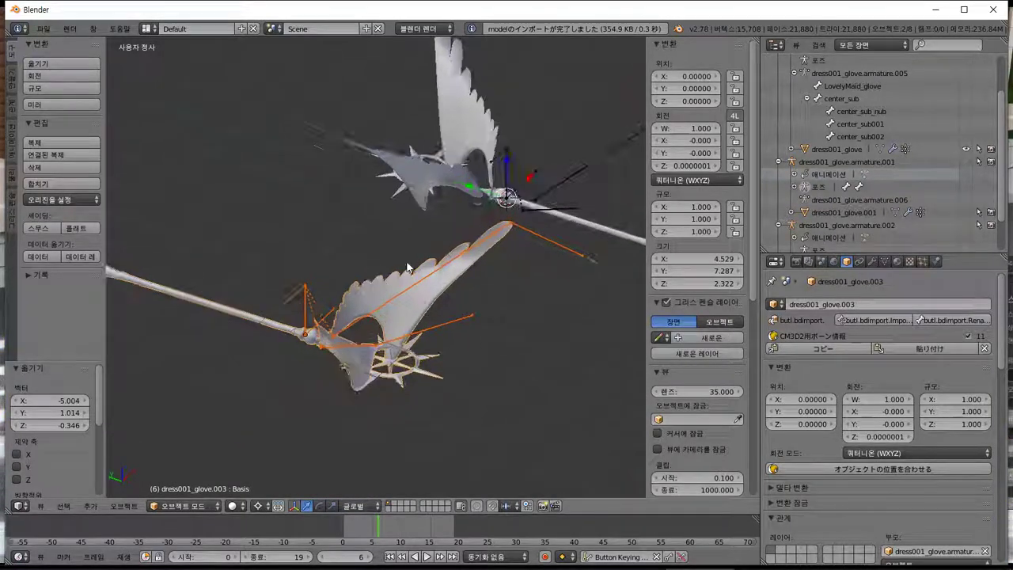
Examine the bone hierarchy of the imported dress001_glove.armature.003 in Blender and compare it with the staff's bones in COM3D2.
scroll(408, 267, up, 4)
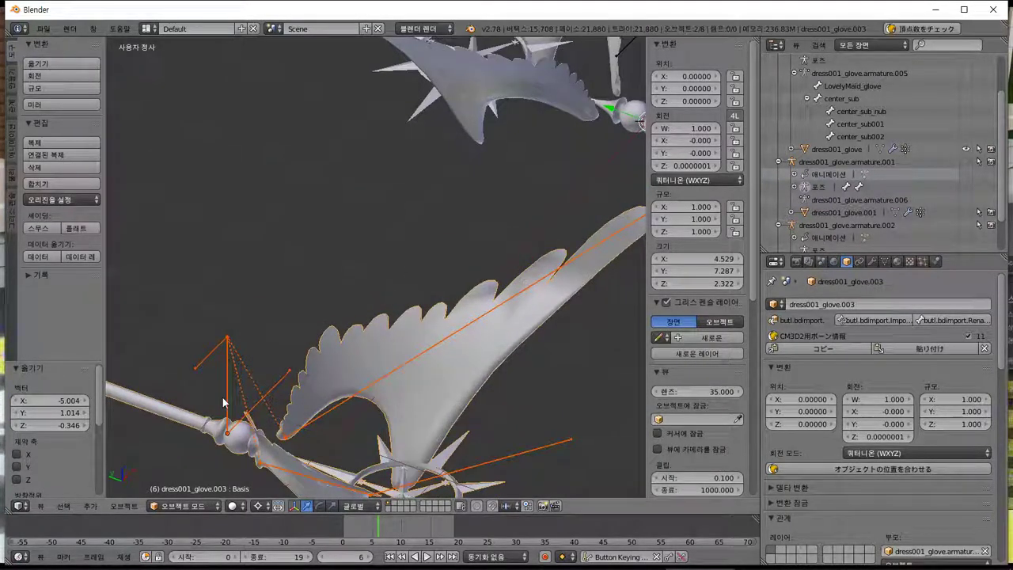
right_click(228, 402)
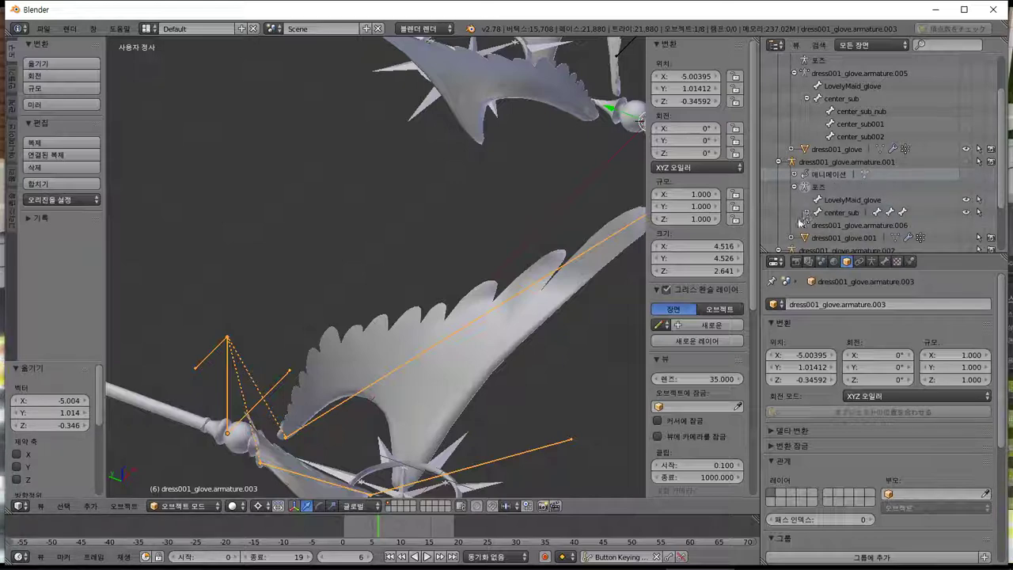
scroll(805, 214, down, 2)
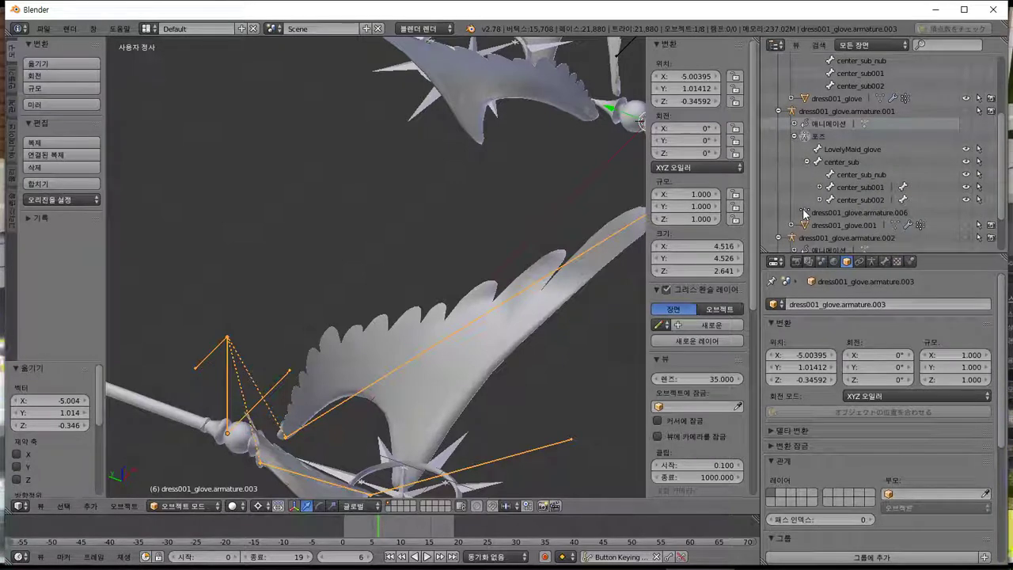
key(alt+Tab)
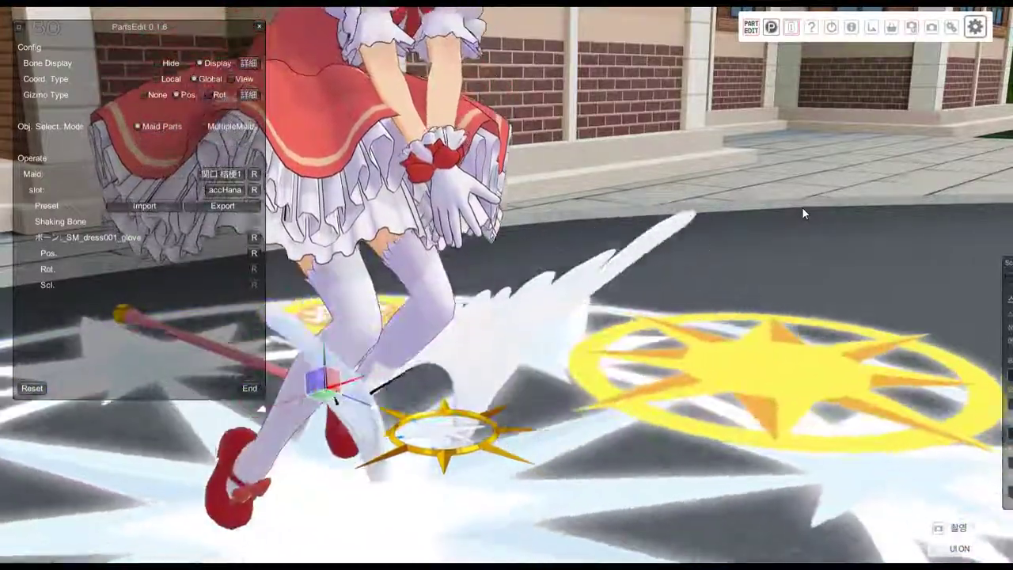
key(alt+Tab)
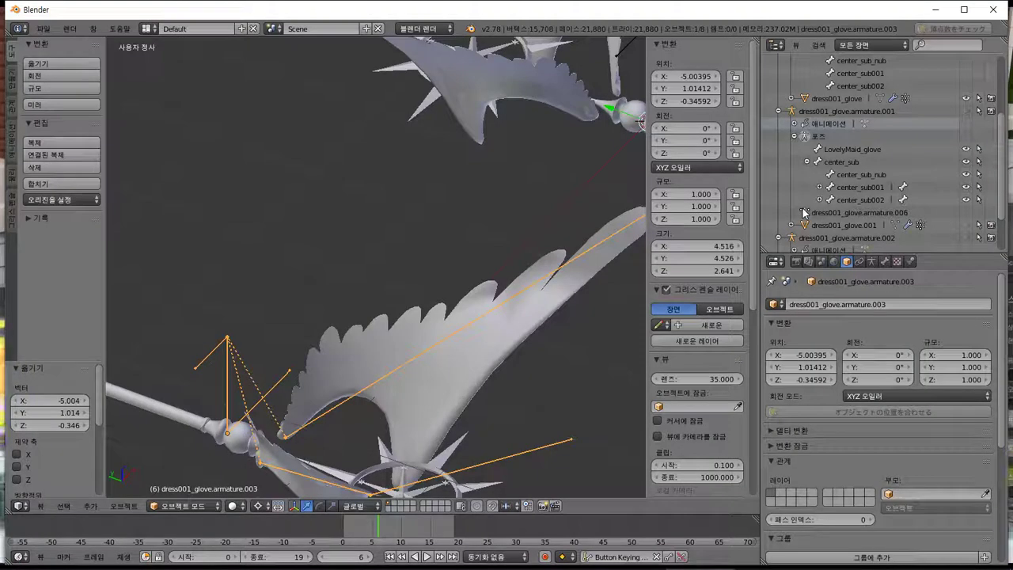
scroll(804, 212, down, 1)
scroll(804, 212, down, 1)
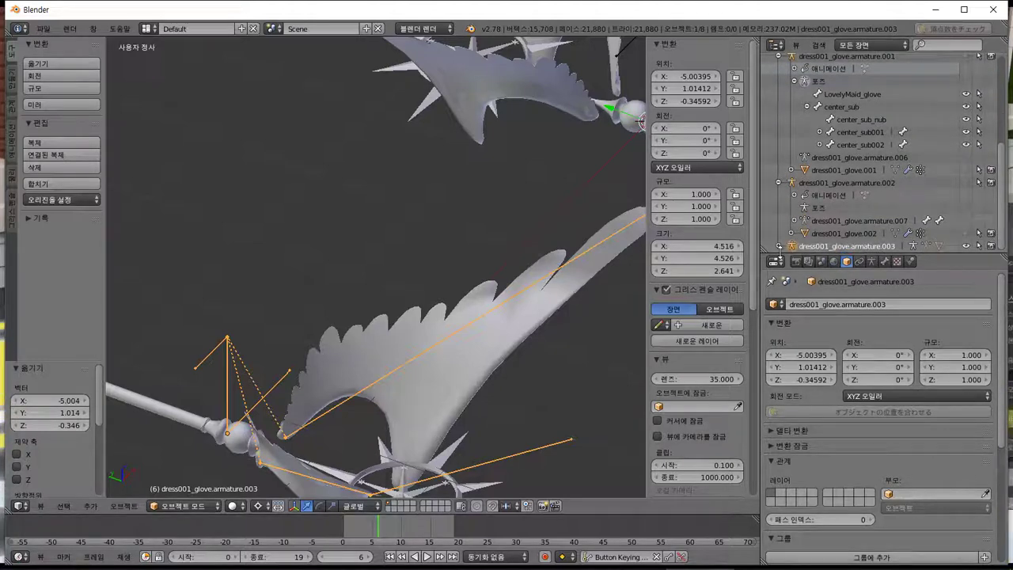
scroll(777, 248, down, 1)
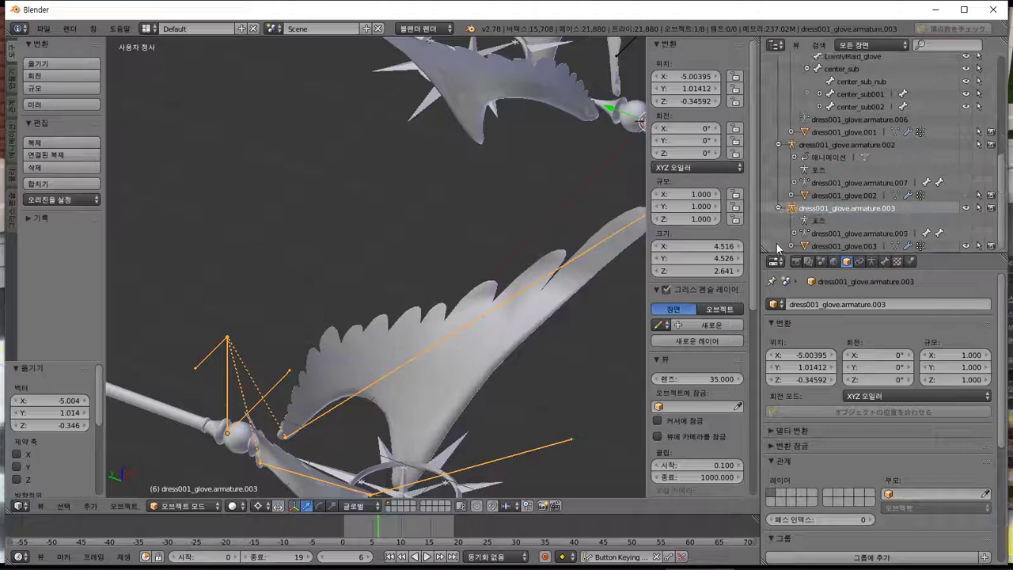
scroll(792, 240, down, 1)
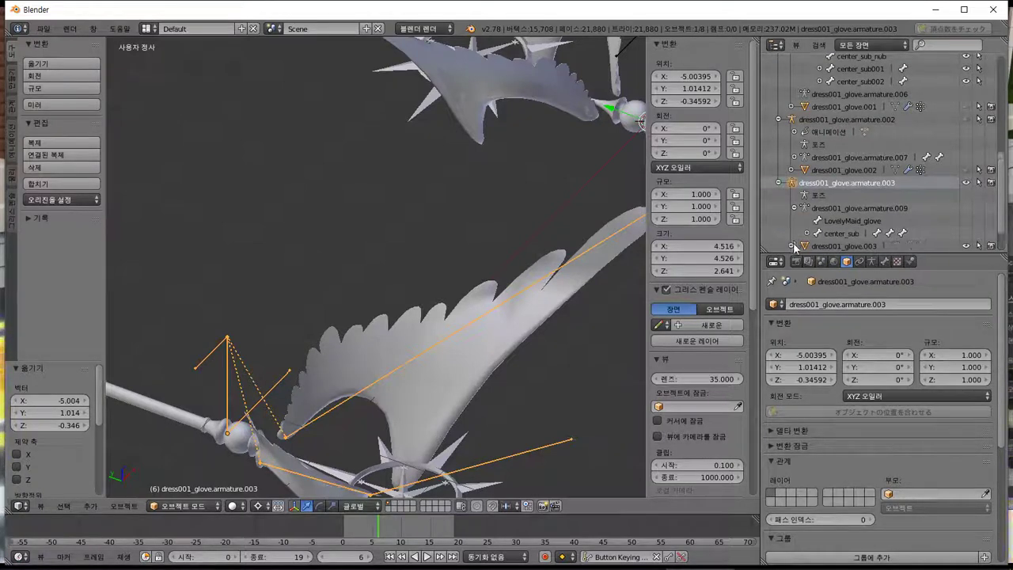
scroll(794, 247, down, 1)
click(807, 221)
scroll(807, 226, down, 2)
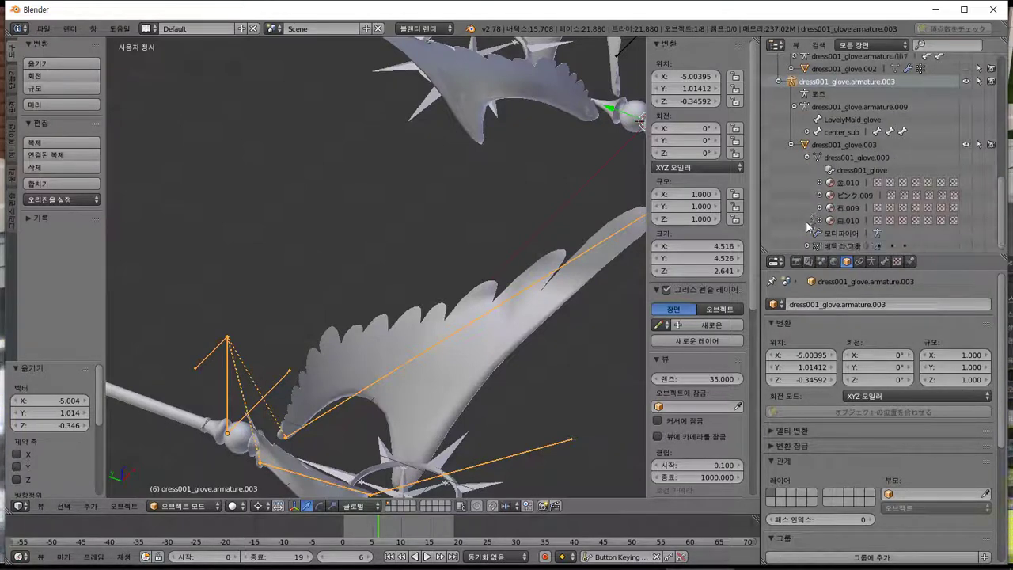
key(alt+Tab)
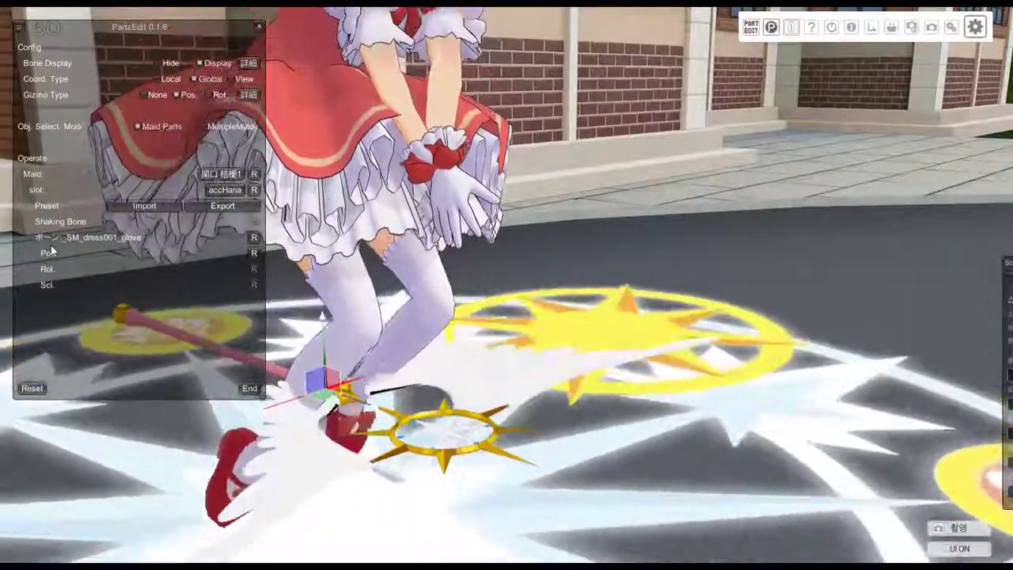
key(alt+Tab)
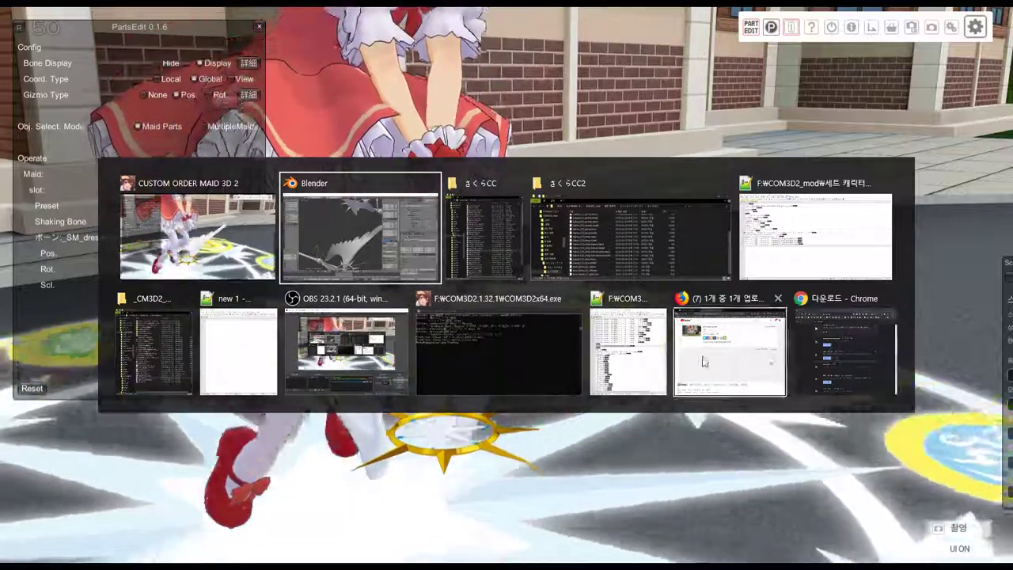
key(Escape)
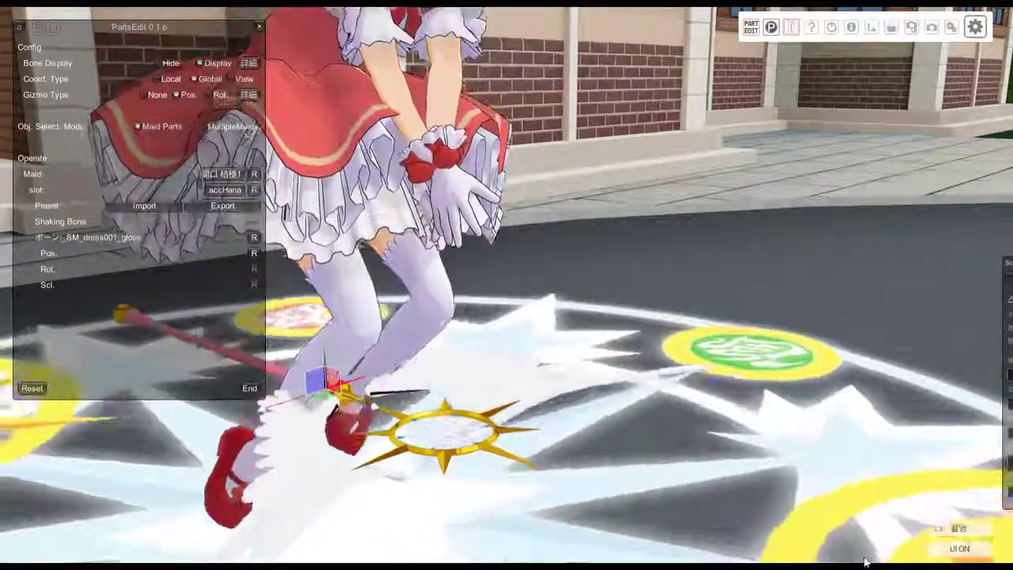
Bring up the empty Notepad++ document beside the game and write the note "영문을 모르겠어...".
key(super)
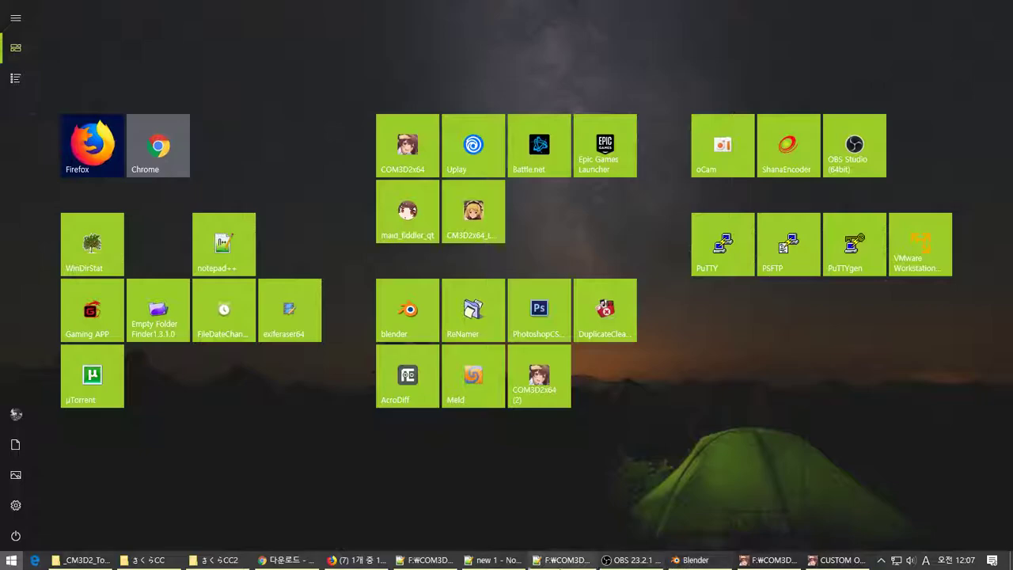
click(560, 561)
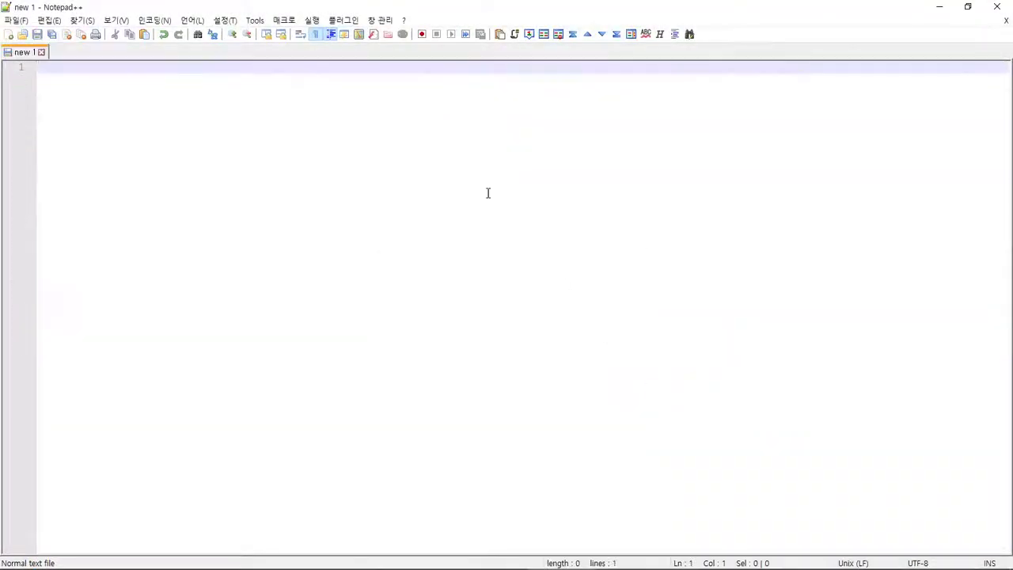
key(super+Right)
click(724, 231)
text(c)
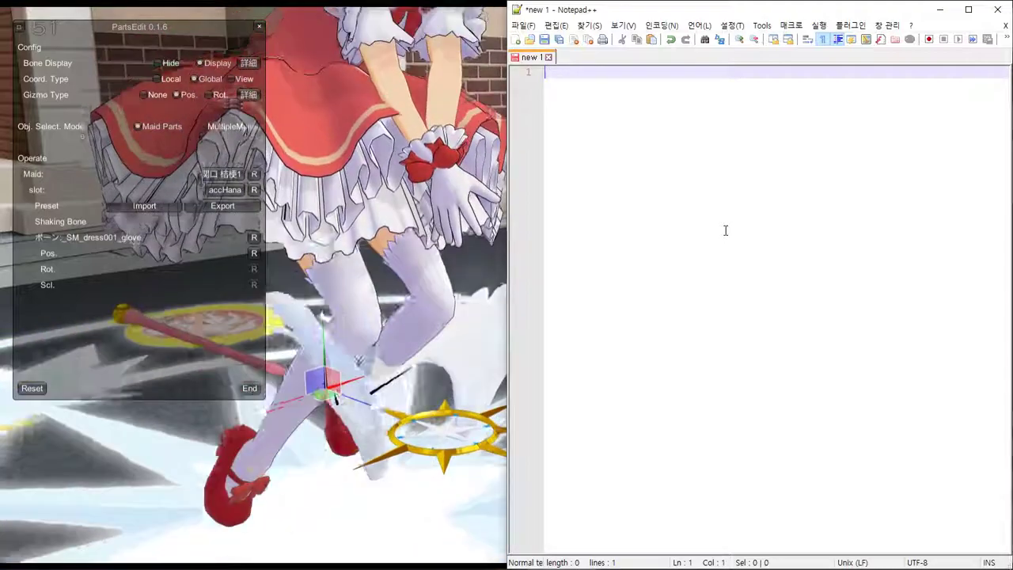
text(영문을 모)
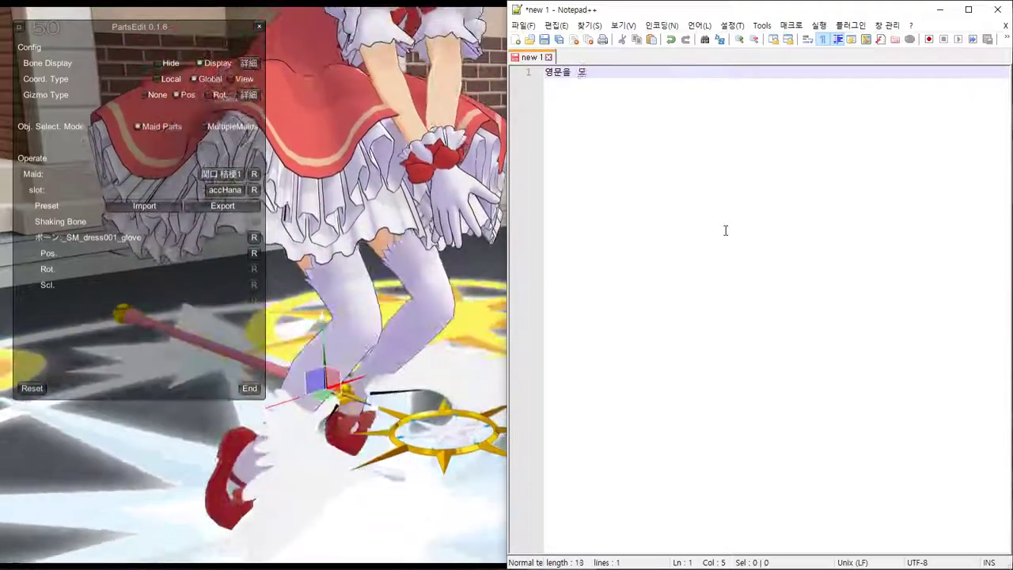
text(르겠어...)
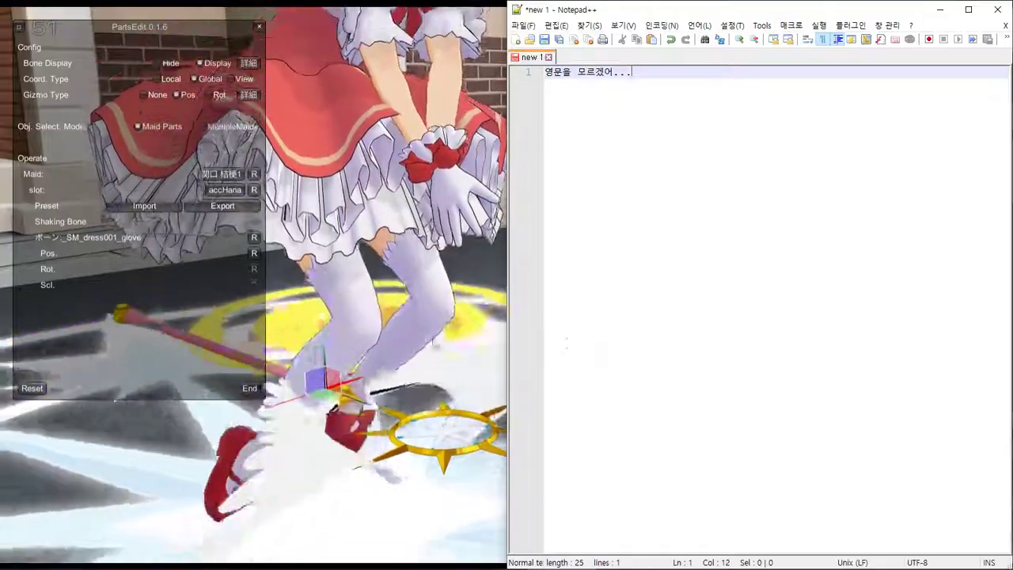
Return to COM3D2, rotate the staff's _SM_dress001_glove bone in PartsEdit to test its orientation, and set the gizmo back to position.
click(30, 273)
right_drag(396, 257, 470, 482)
click(209, 95)
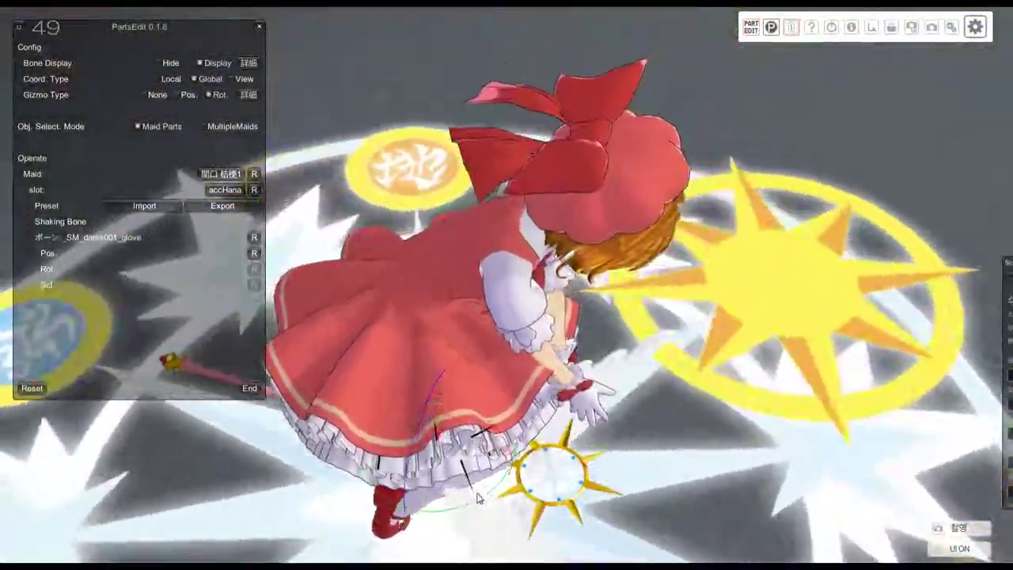
drag(475, 495, 360, 404)
right_drag(356, 388, 343, 306)
right_drag(697, 443, 681, 402)
click(186, 95)
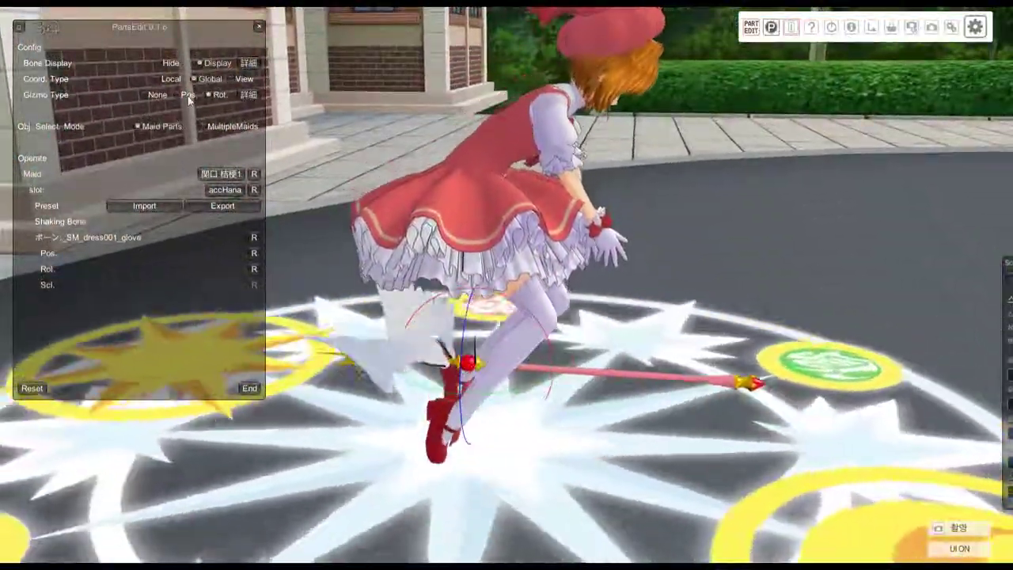
right_drag(599, 296, 587, 265)
drag(585, 266, 581, 301)
Open Sakura_CC_tsue.menu from the さくらCC folder in [CM3D2]menu編集.exe and go to its second additem entry.
key(alt+Tab)
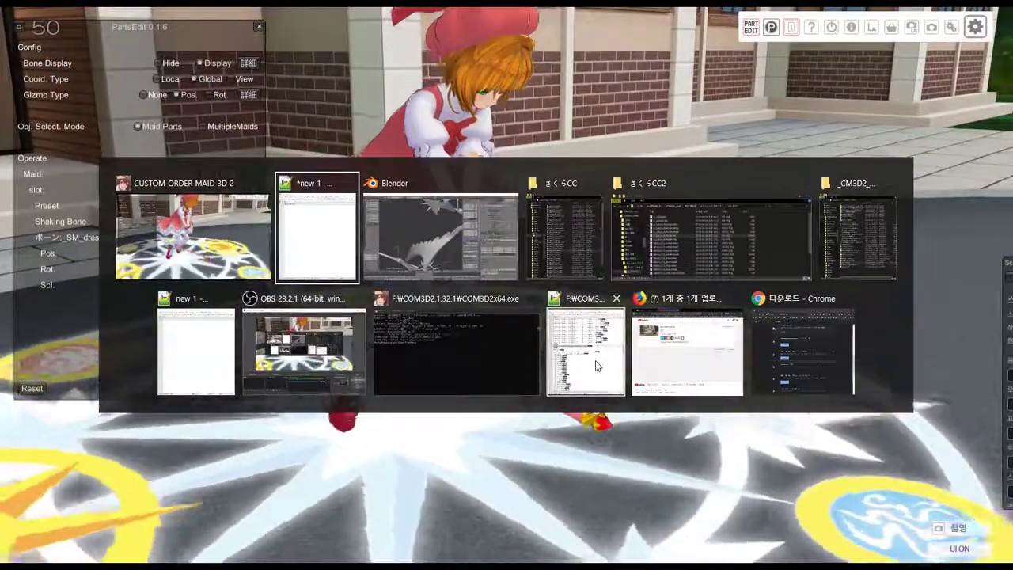
key(alt+Tab)
key(alt+Tab)
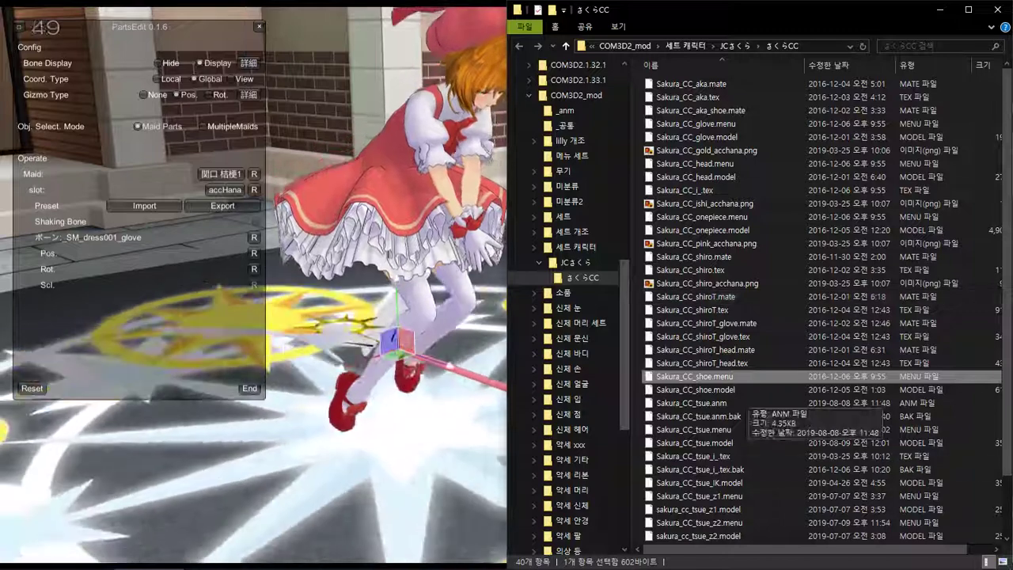
click(101, 562)
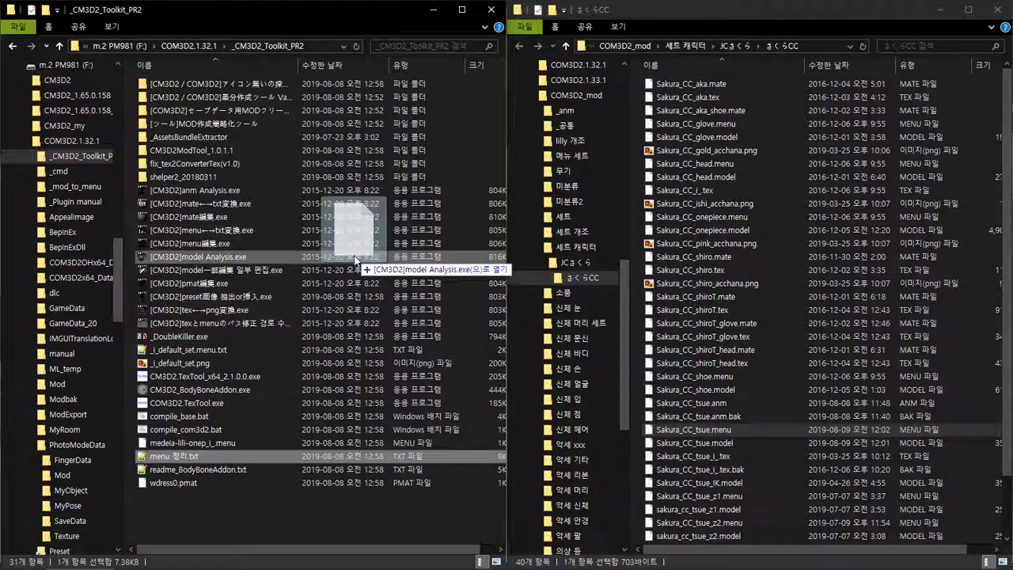
drag(354, 247, 355, 247)
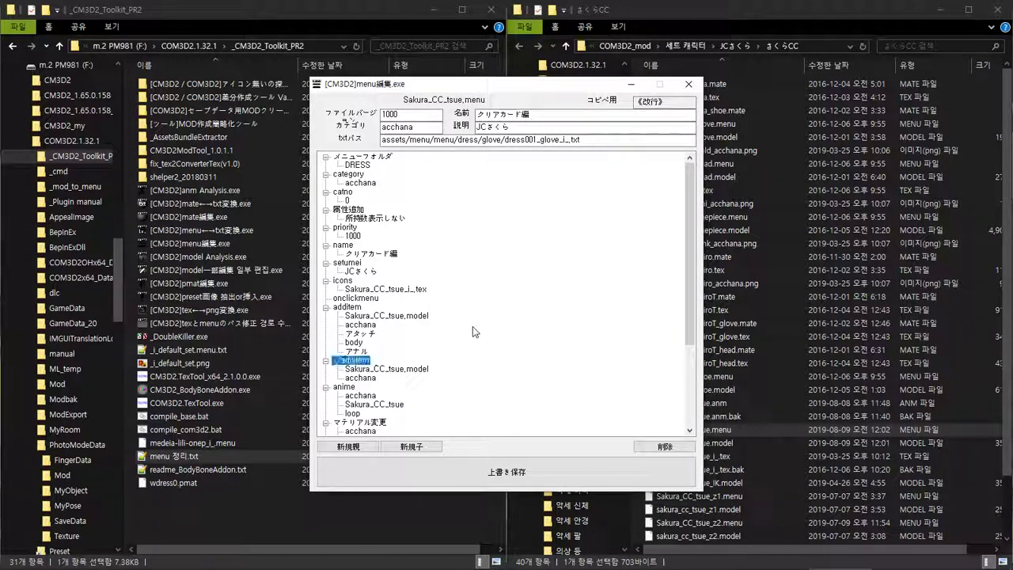
Switch back to COM3D2 and pick the staff's center_sub bone in PartsEdit.
key(alt+Tab)
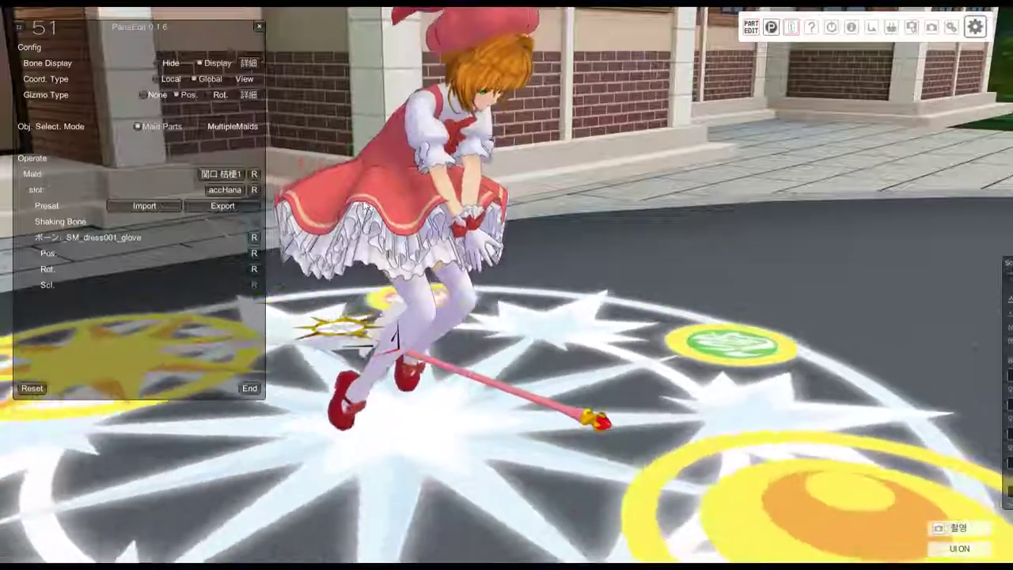
key(i)
click(355, 133)
click(354, 101)
key(Tab)
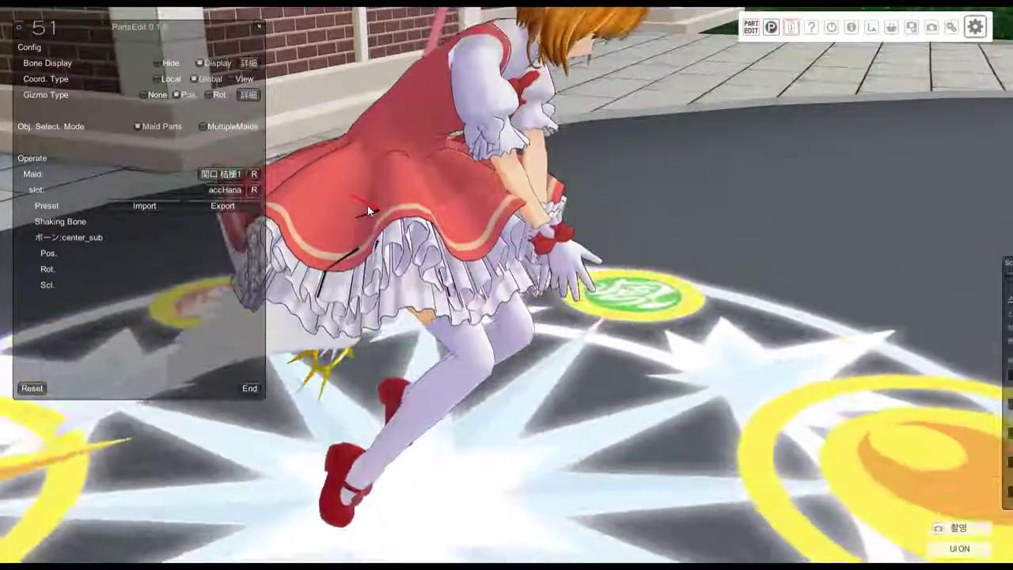
click(375, 225)
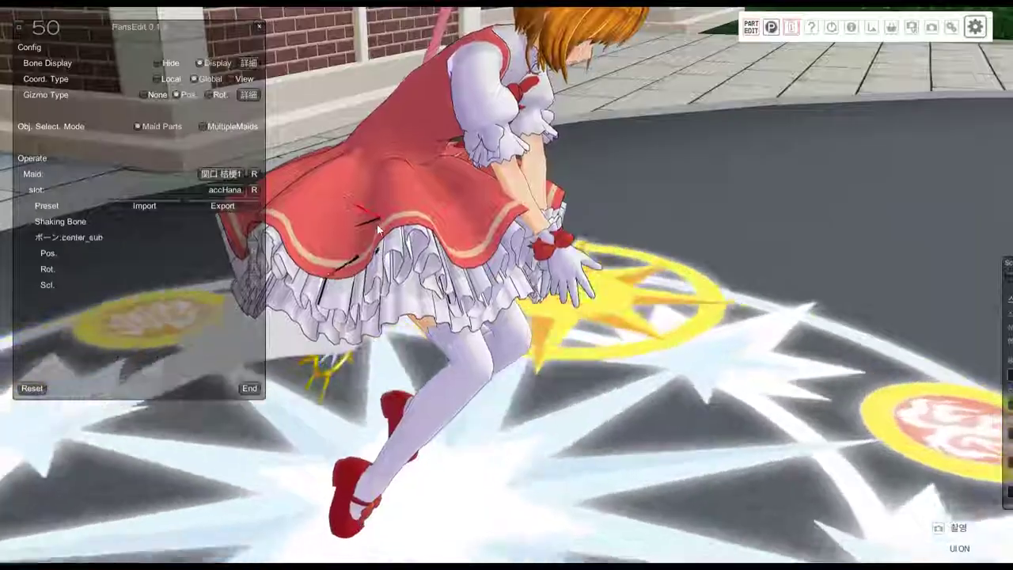
Compare the staff's _SM_dress001_glove, LovelyMaid_glove and center_sub bones in PartsEdit from above and from the side.
right_drag(377, 225, 421, 358)
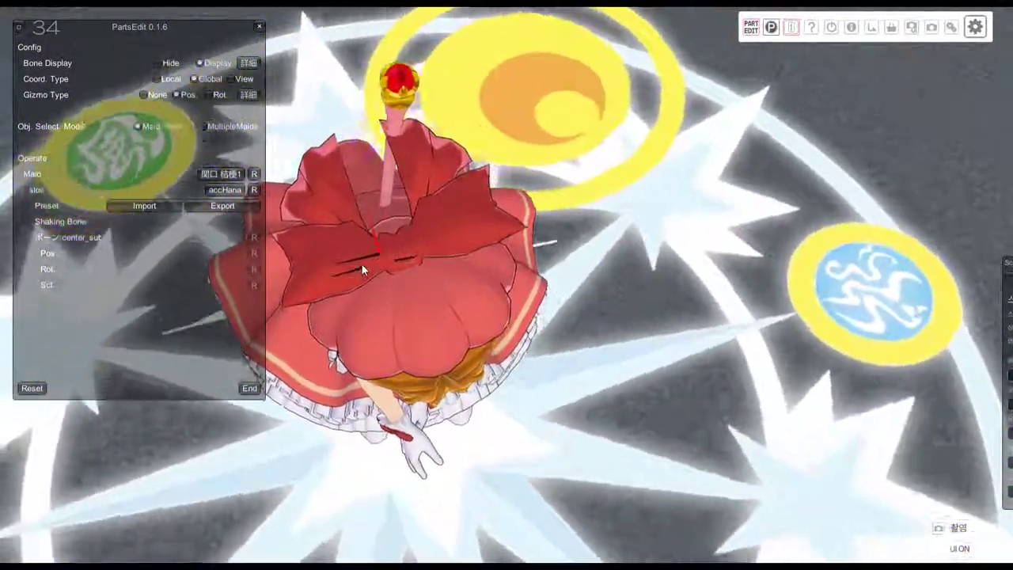
click(368, 277)
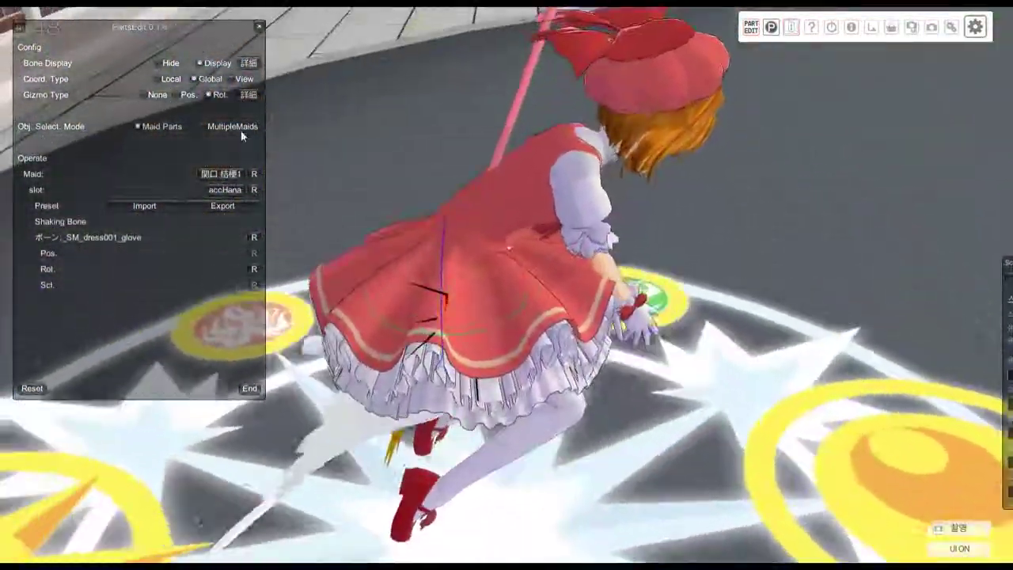
click(180, 94)
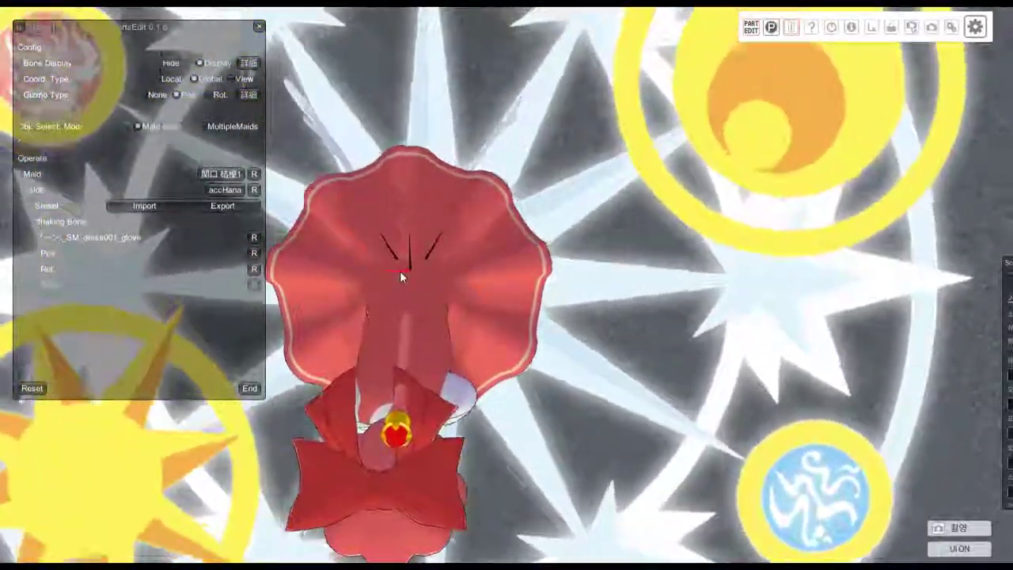
click(400, 271)
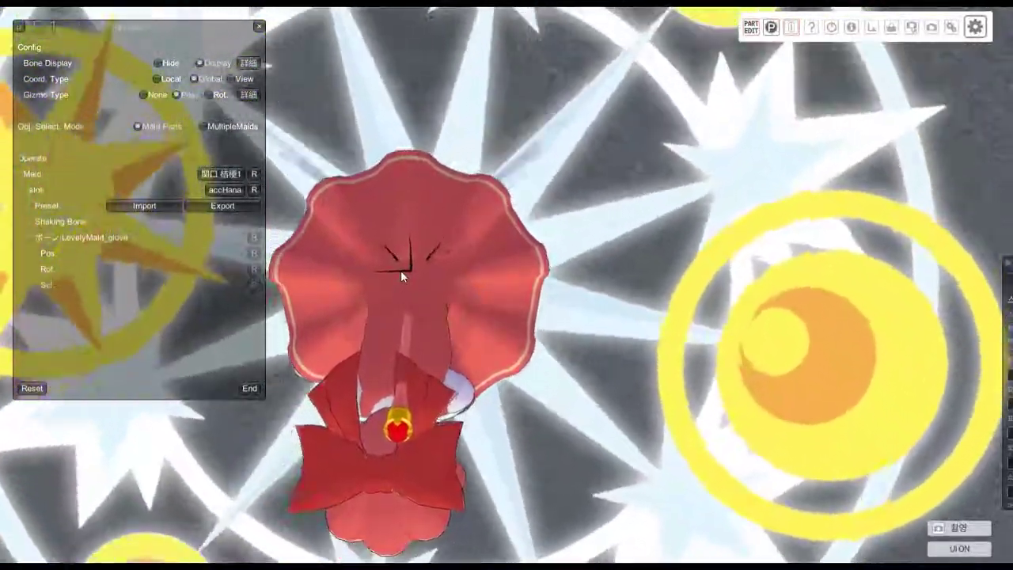
right_drag(400, 271, 489, 256)
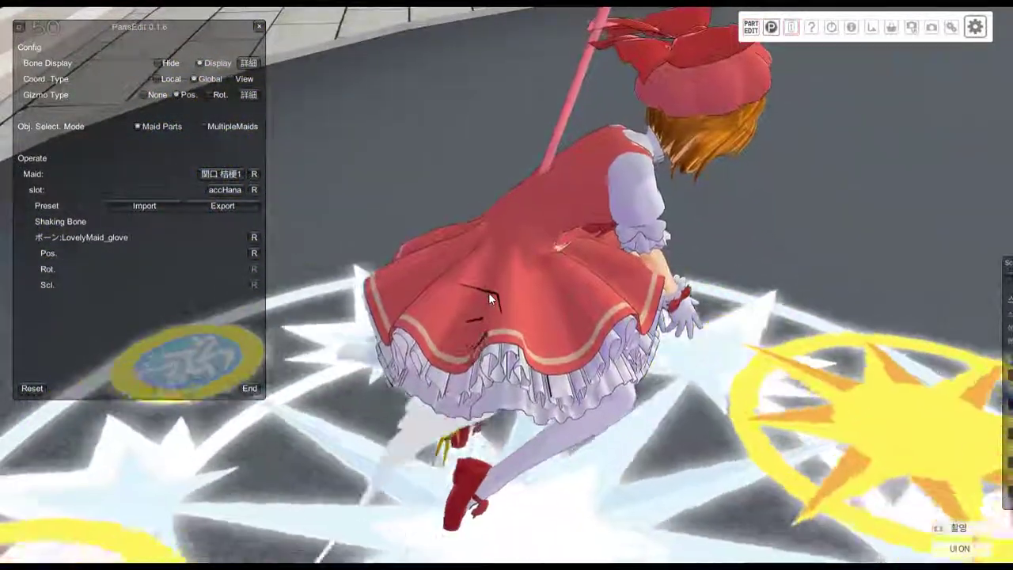
click(490, 289)
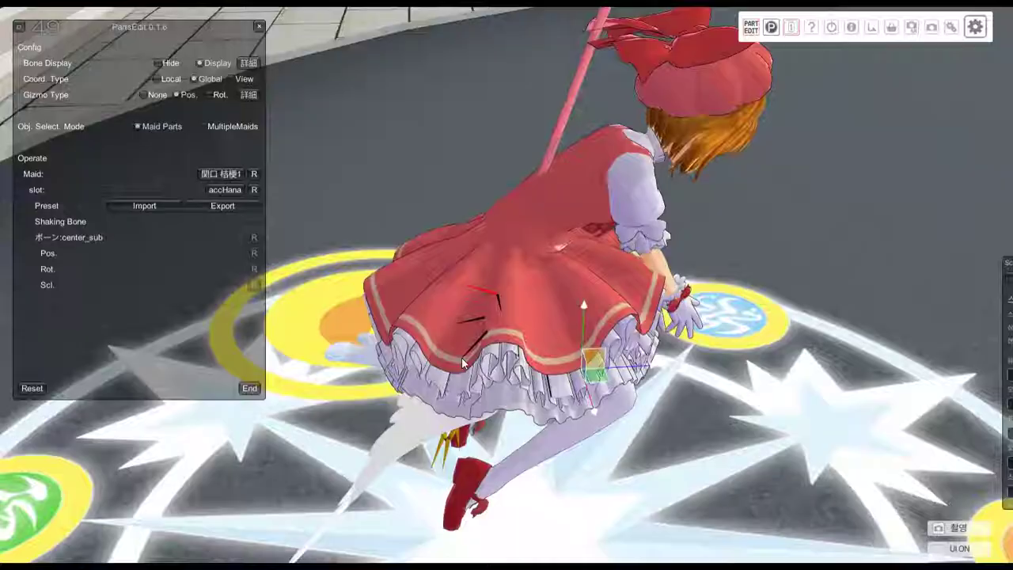
right_drag(465, 363, 593, 358)
Switch to Blender and import the CM3D2 motion Sakura_CC_tsue.anm from the さくらCC folder onto dress001_glove.armature.003.
key(alt+Tab)
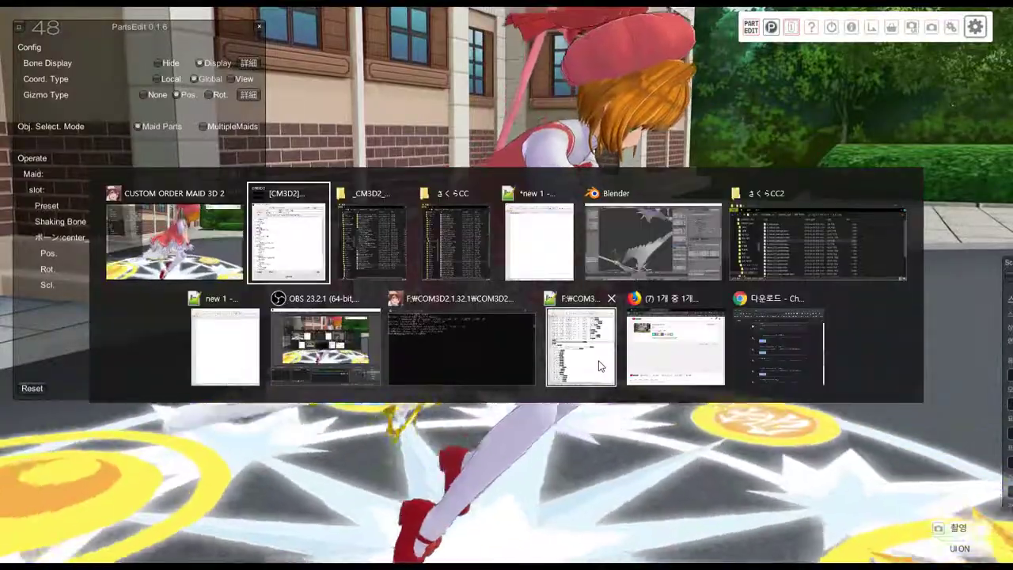
key(alt+Tab)
key(alt+Tab)
key(alt+Tab)
key(alt+Tab)
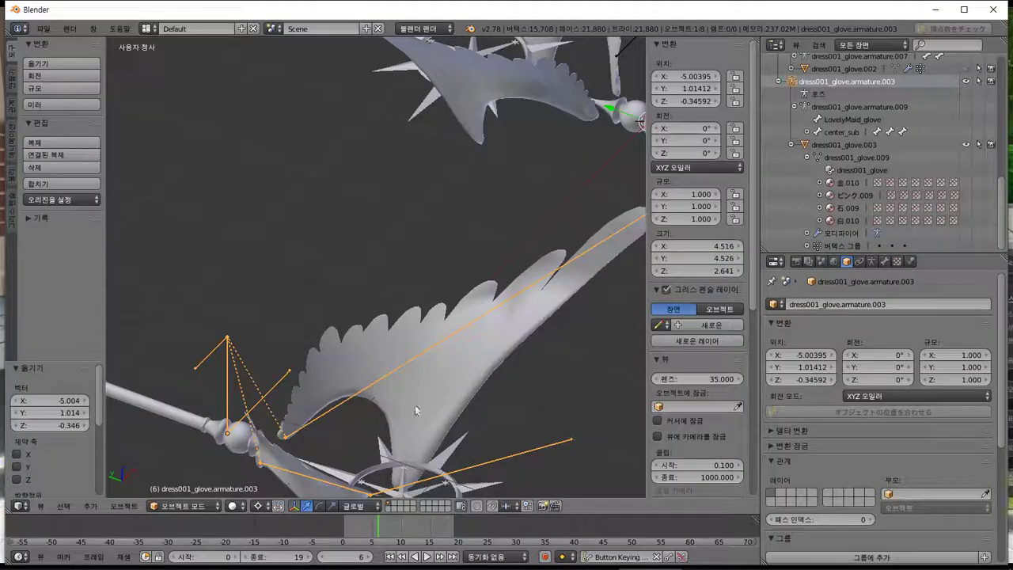
middle_drag(414, 404, 158, 140)
click(43, 28)
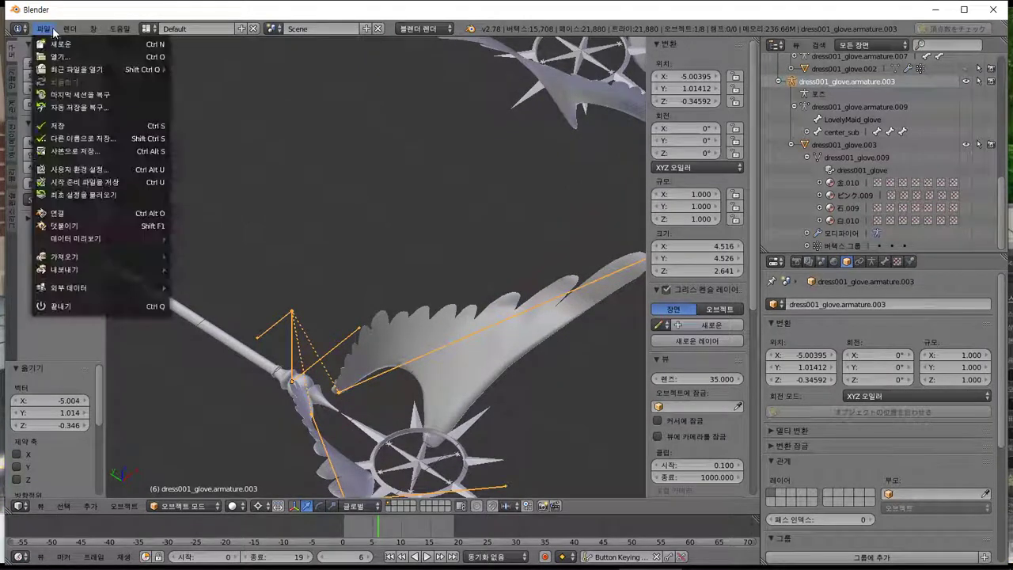
mouse_move(127, 257)
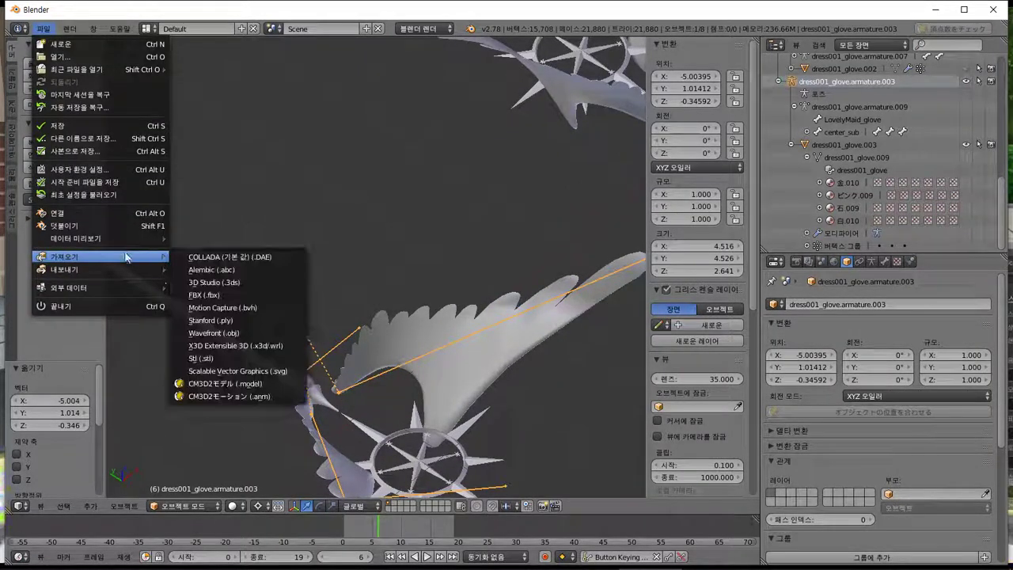
click(254, 397)
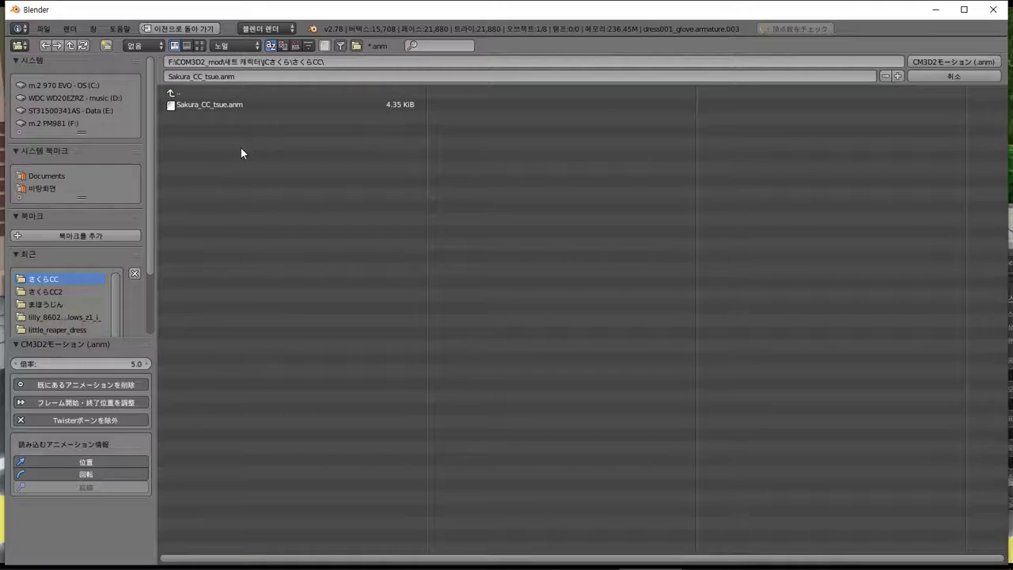
double_click(214, 103)
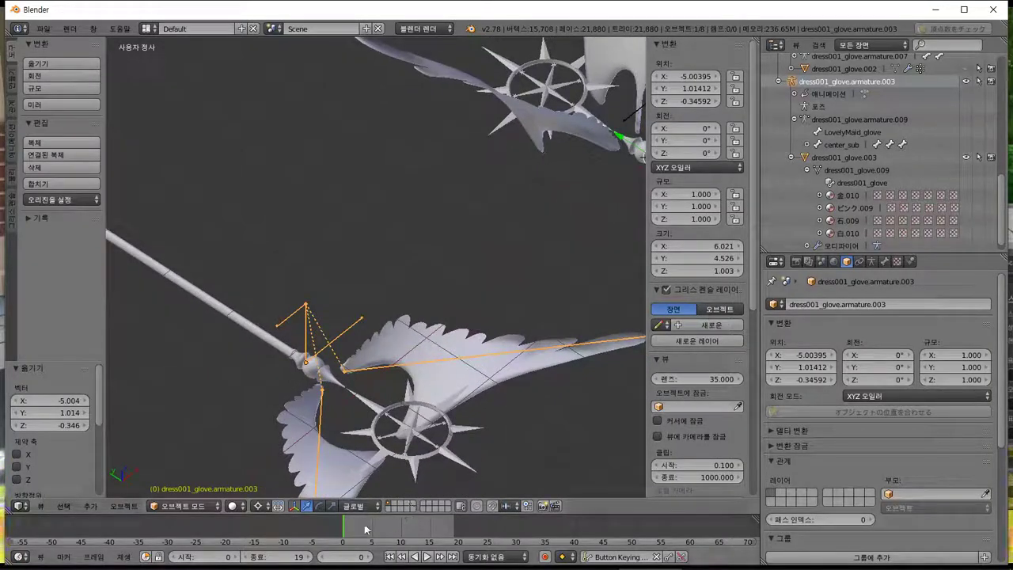
Go to frame 4 and put dress001_glove.armature.003 into Pose Mode.
click(365, 528)
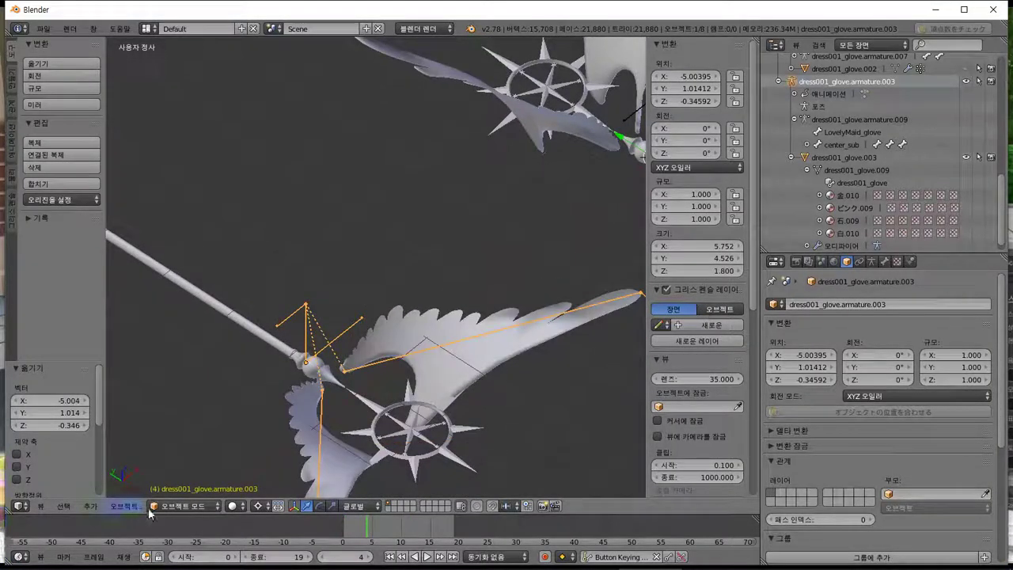
click(181, 506)
click(169, 461)
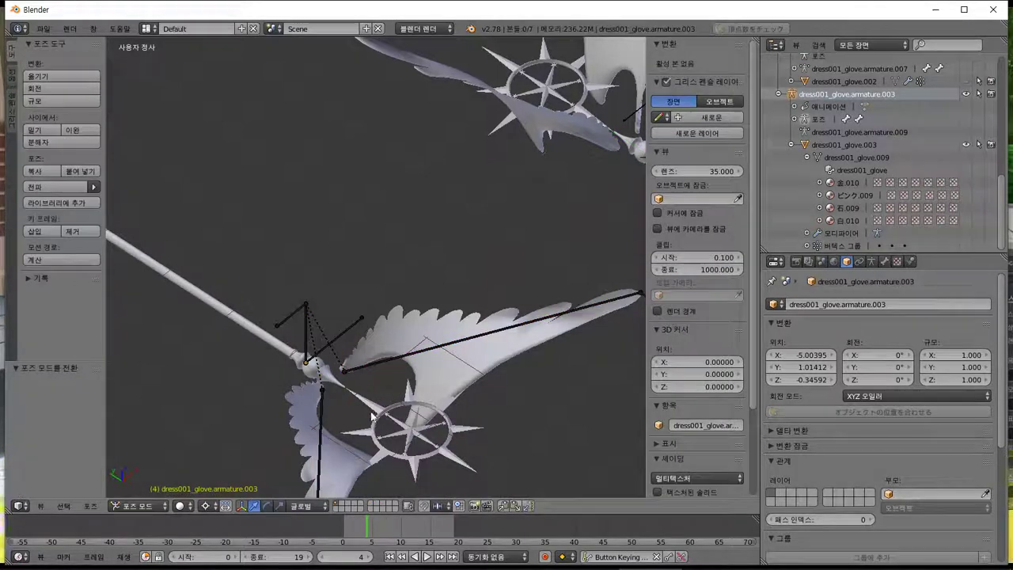
Delete the location and rotation keyframes of the center_sub_nub bone.
right_click(330, 358)
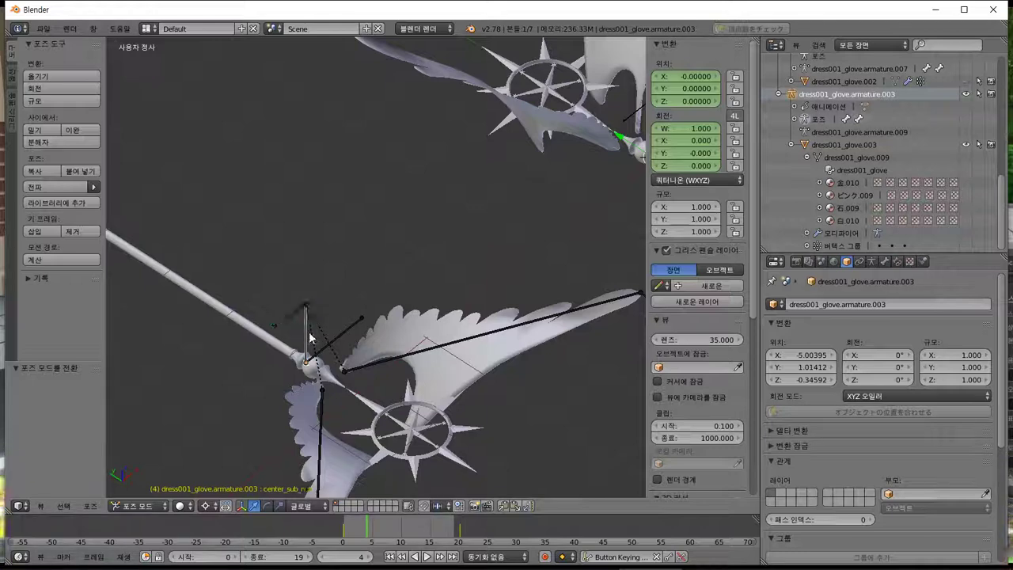
right_click(697, 88)
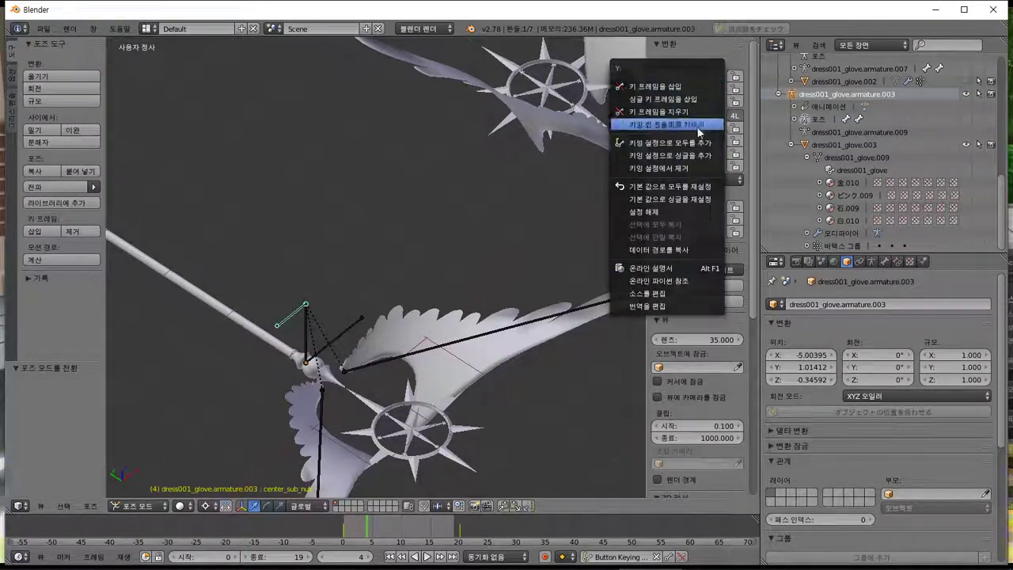
click(694, 118)
right_click(693, 131)
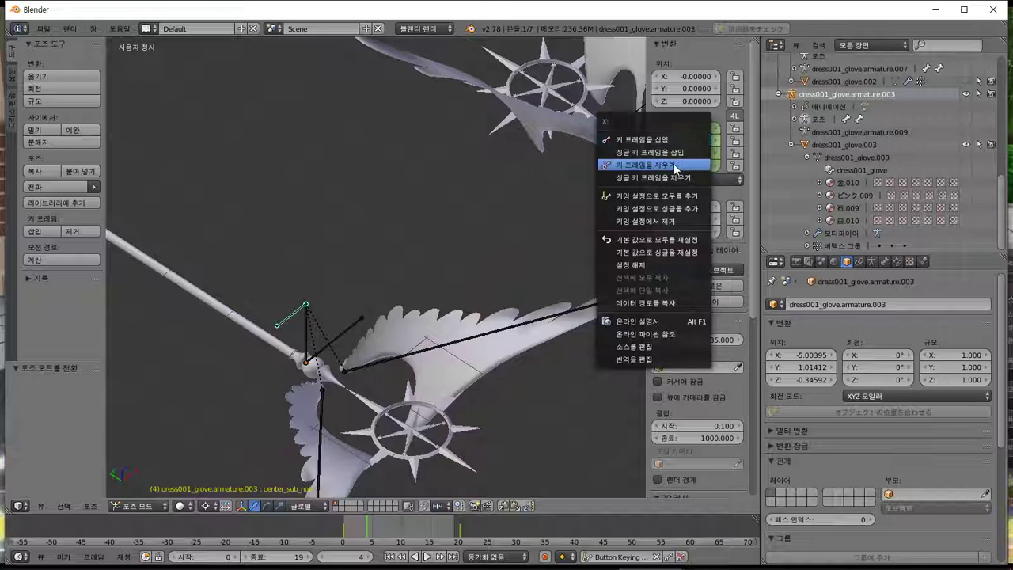
click(665, 163)
Delete the rotation and location keyframes of the center_sub bone.
right_click(686, 129)
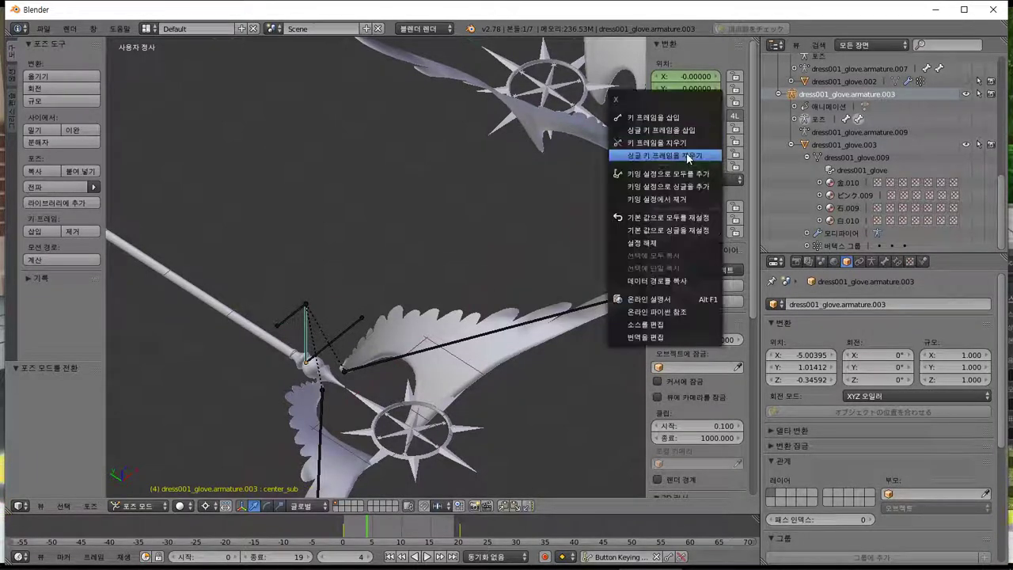
click(686, 165)
right_click(686, 89)
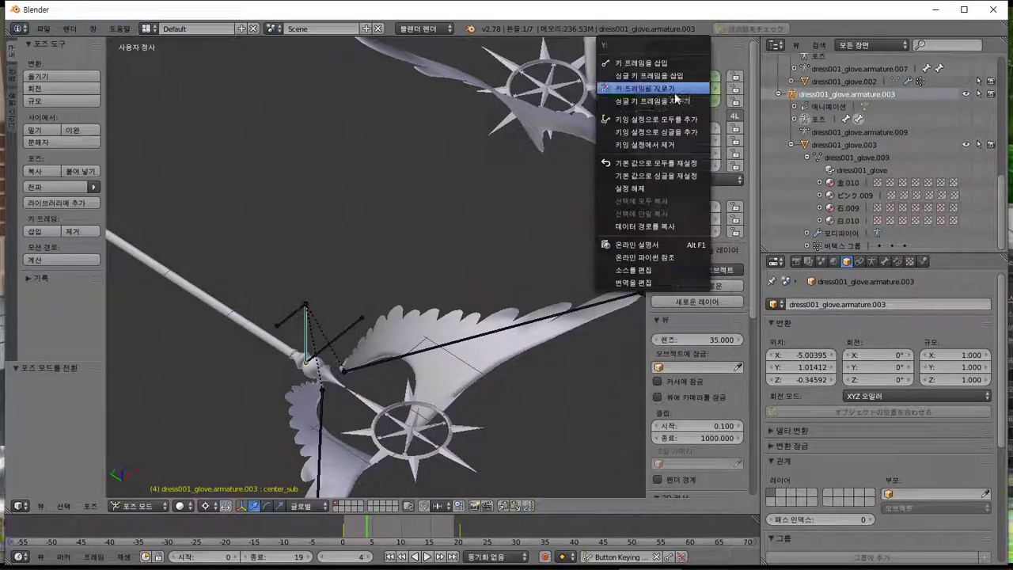
click(673, 91)
Delete the rotation and location keyframes of the LovelyMaid_glove bone.
right_click(345, 336)
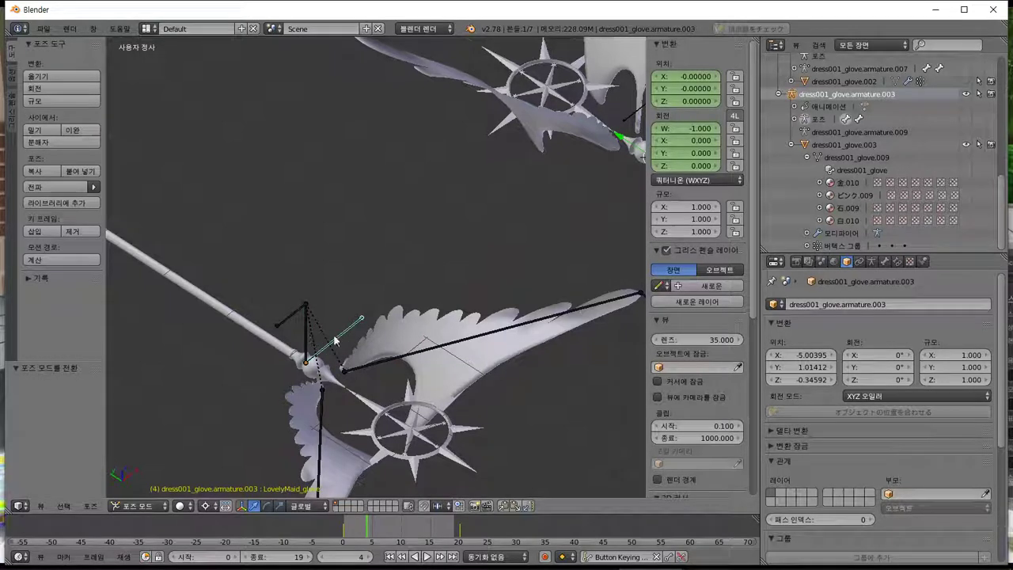
right_click(676, 151)
click(656, 147)
right_click(688, 100)
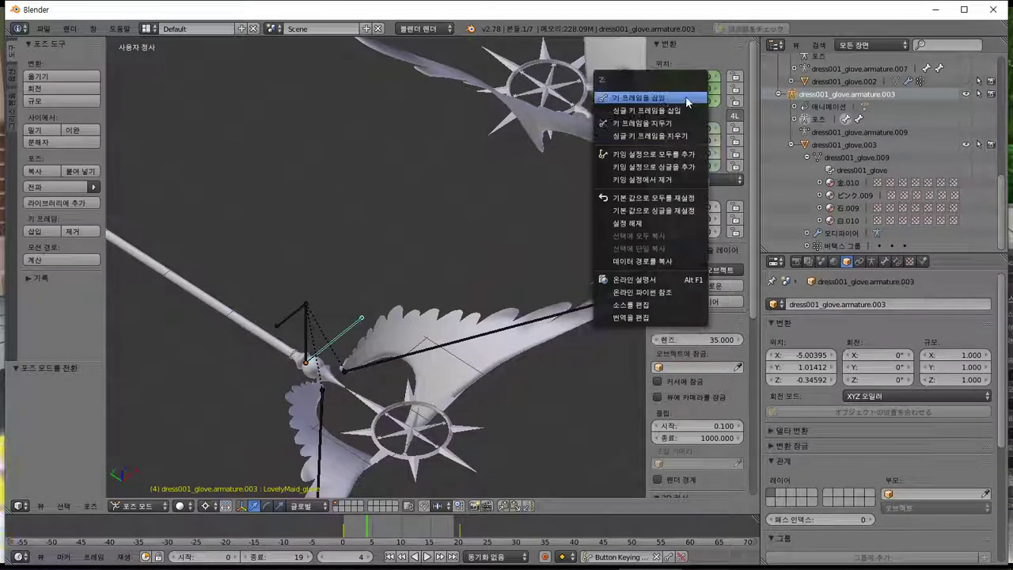
click(672, 124)
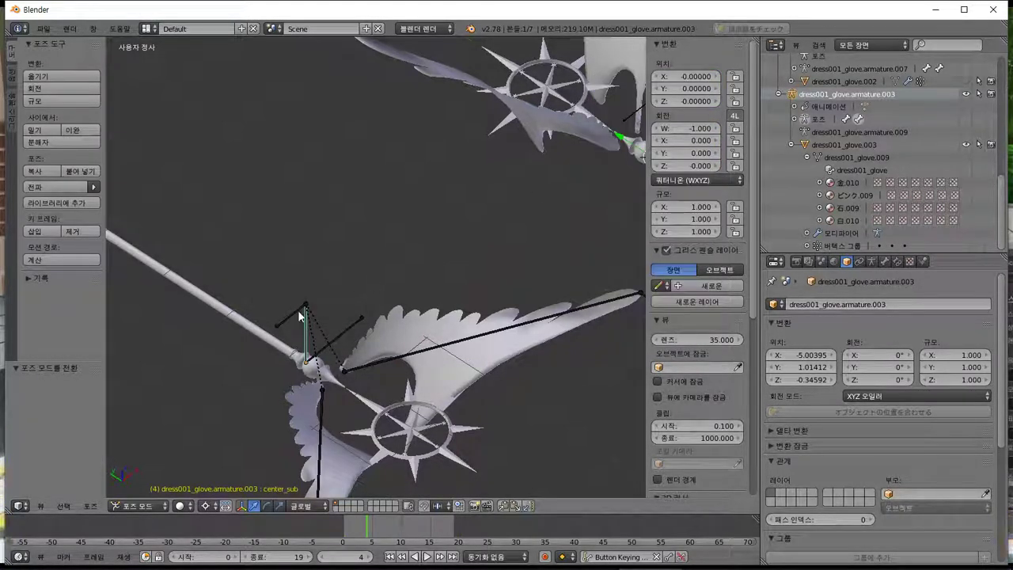
Expand the armature's pose bones in the outliner and check each bone, including center_sub001 and center_sub002, for remaining keyframes.
right_click(307, 363)
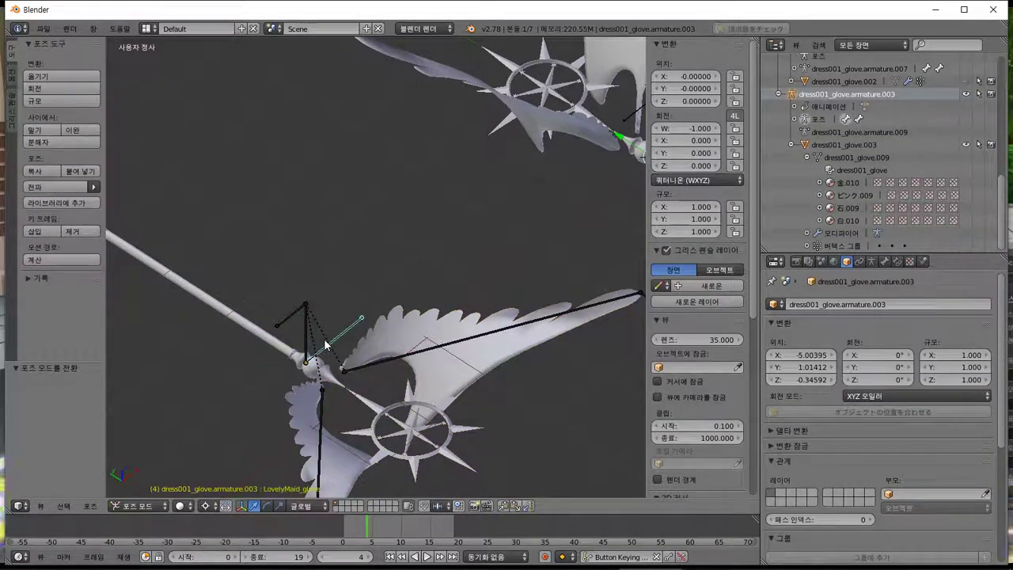
click(794, 119)
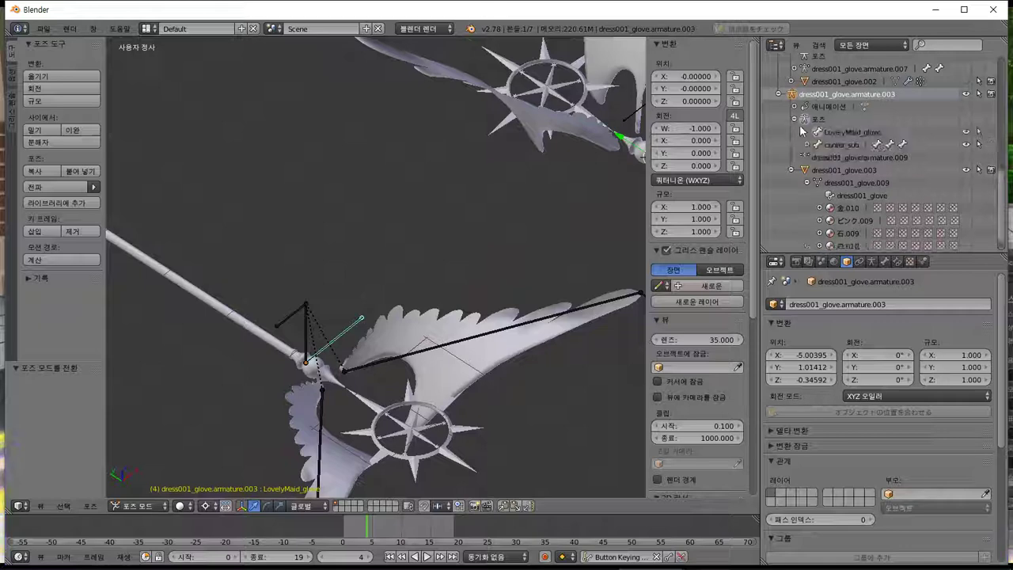
click(807, 145)
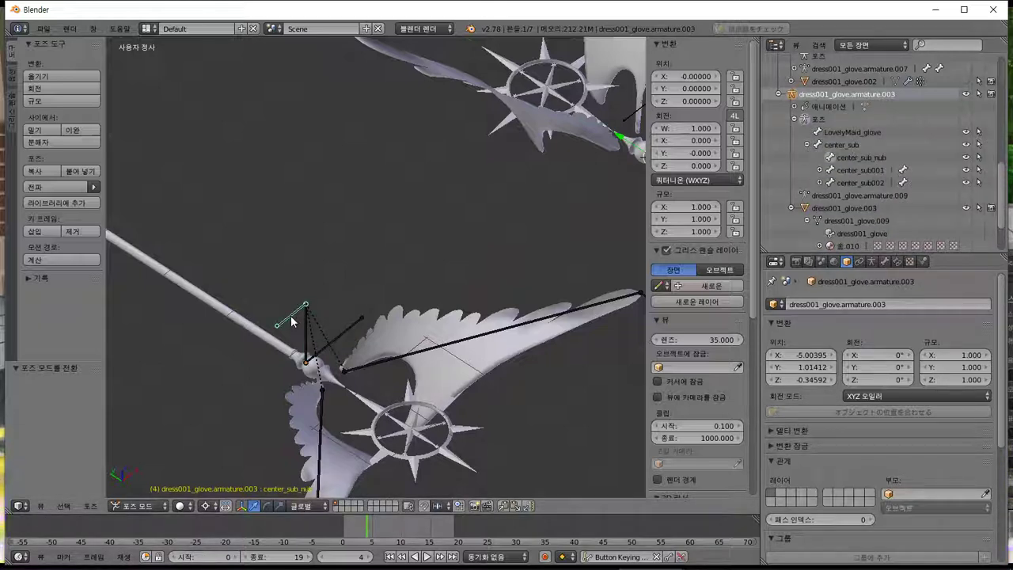
click(830, 157)
right_click(417, 353)
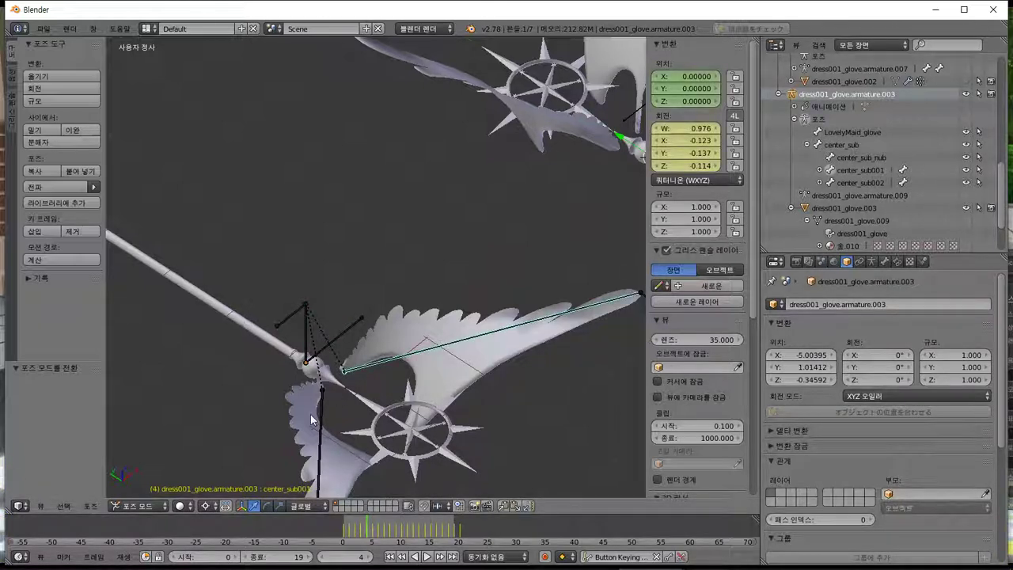
Export the motion over Sakura_CC_tsue.anm in the さくらCC folder, taking the bone parent information from アーマチュア.
click(43, 29)
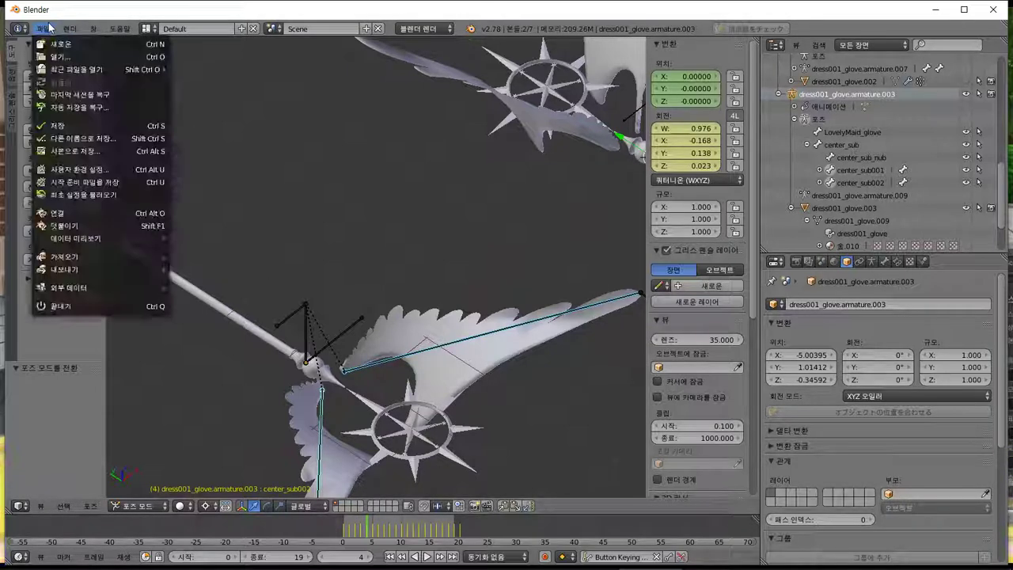
mouse_move(95, 269)
click(228, 396)
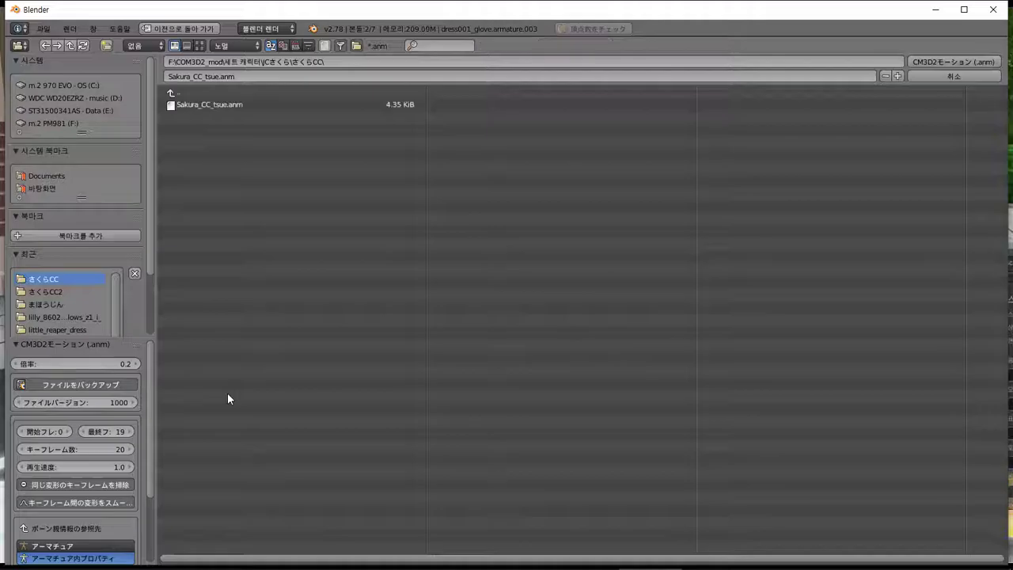
click(220, 106)
scroll(119, 416, down, 5)
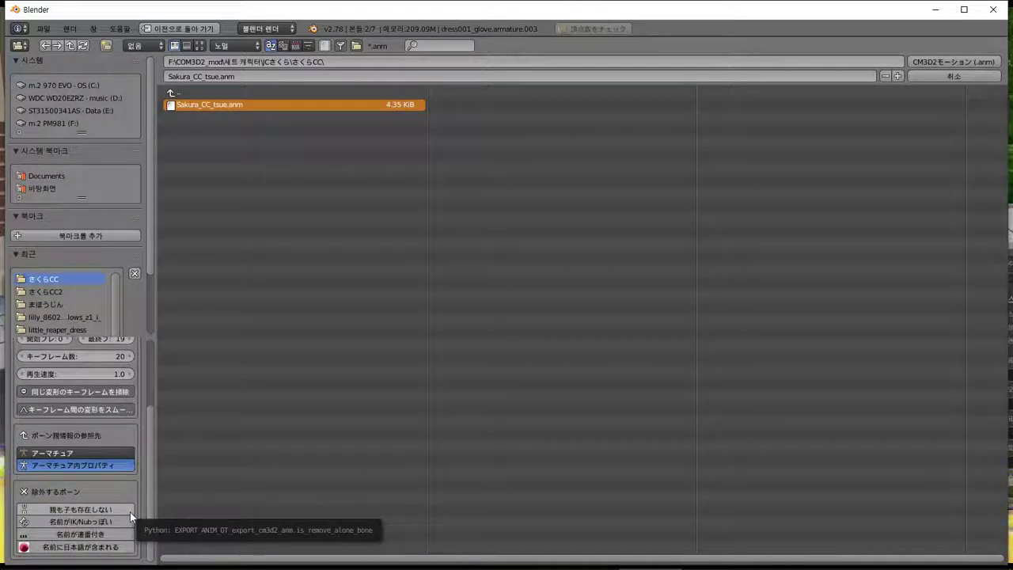
scroll(112, 491, up, 1)
scroll(111, 490, up, 2)
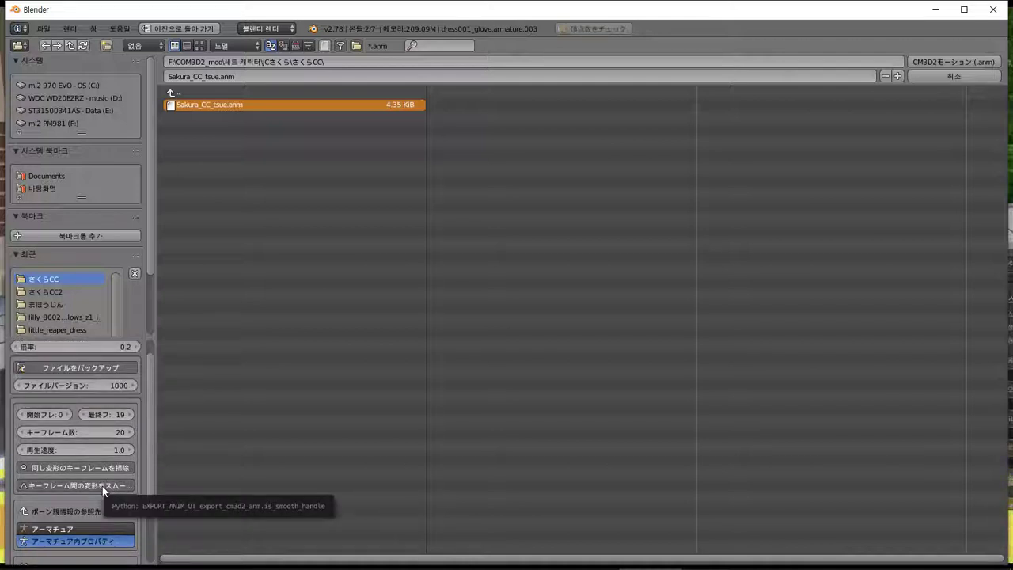
scroll(102, 485, up, 1)
scroll(101, 485, down, 4)
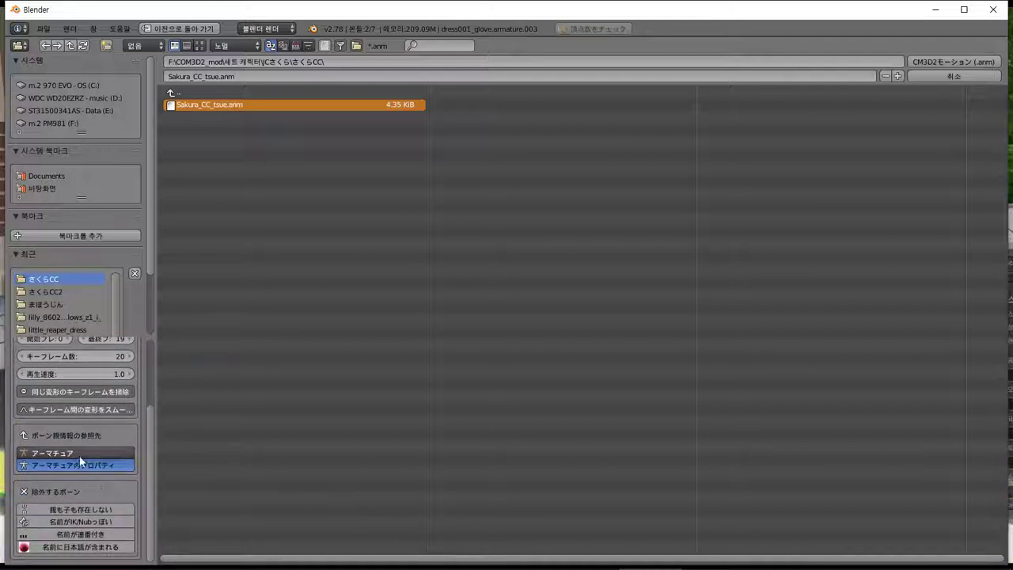
click(102, 453)
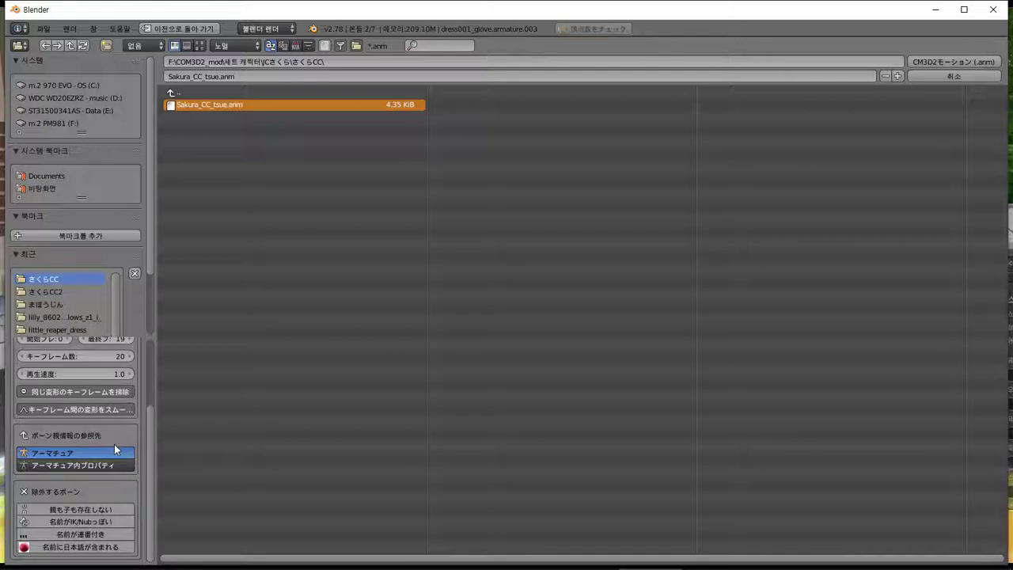
click(954, 62)
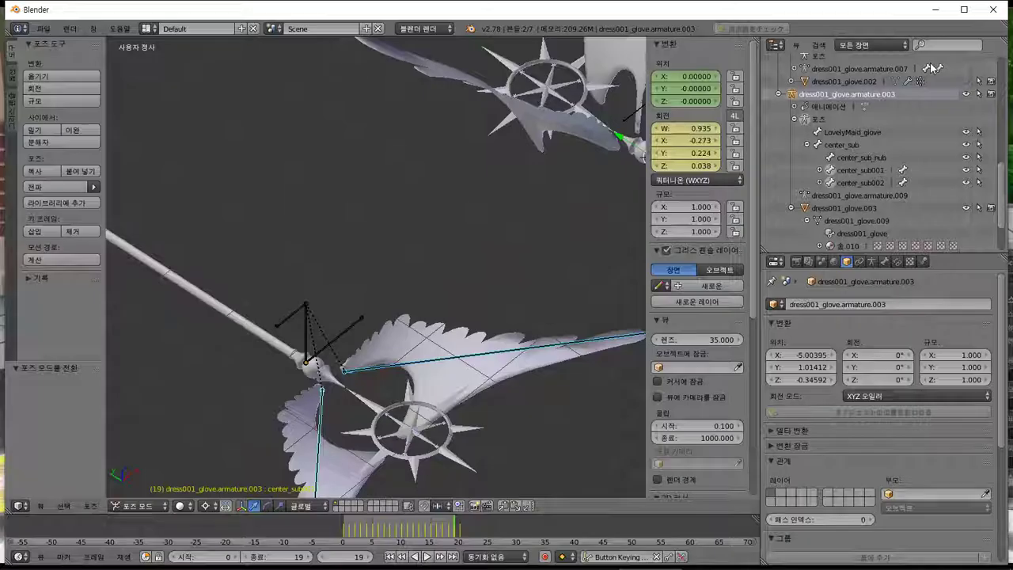
Switch to COM3D2 and equip the second 夢の杖 variant again to load the re-exported motion.
key(alt+Tab)
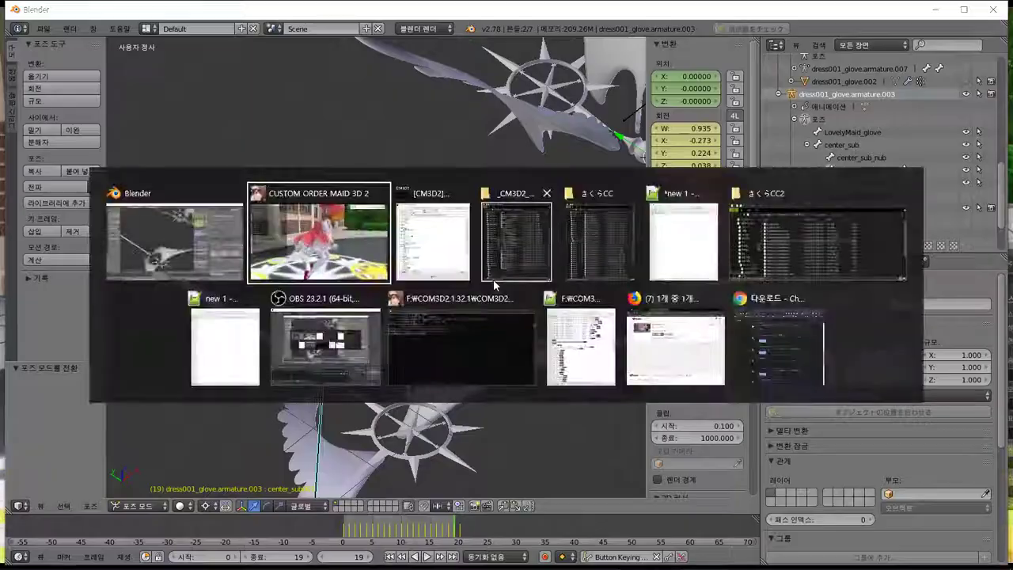
key(i)
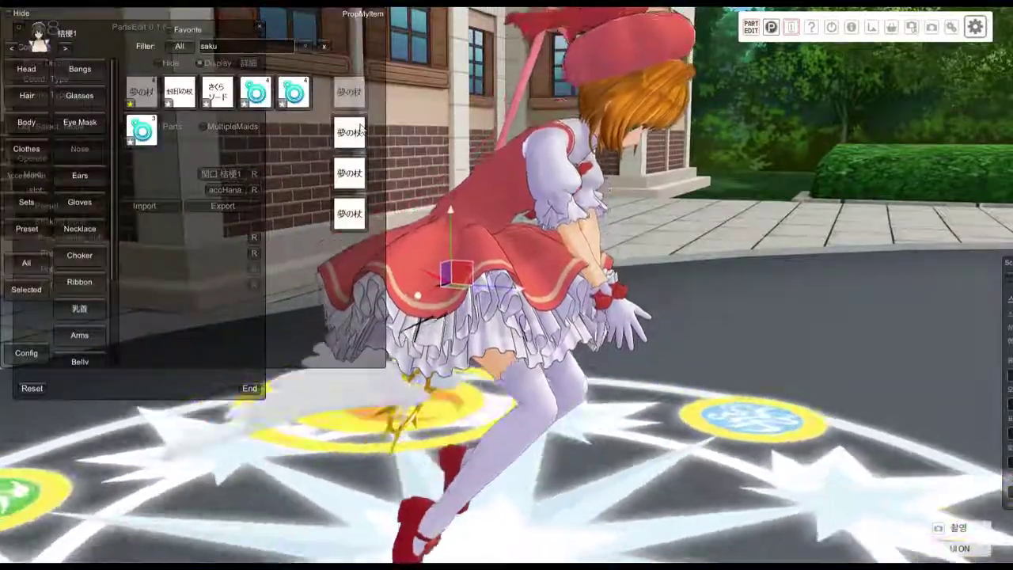
click(349, 133)
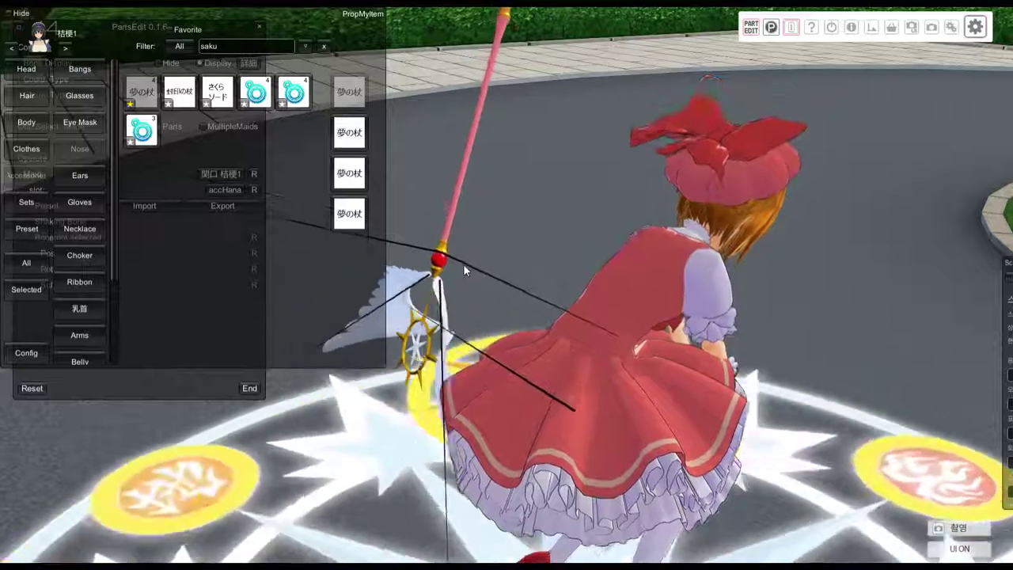
key(i)
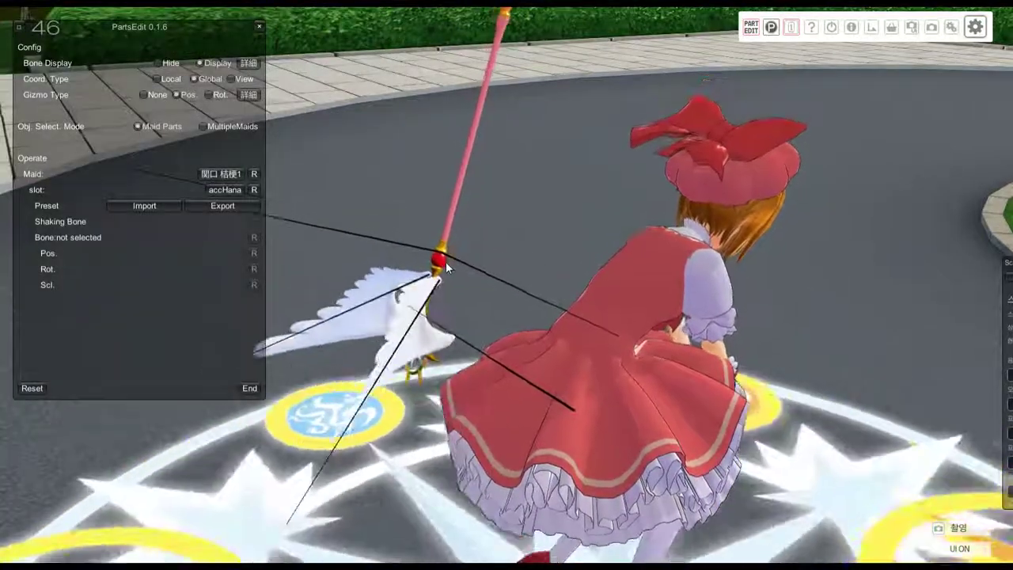
Check the staff's LovelyMaid_glove, _SM_dress001_glove and center_sub bones in PartsEdit, trying to reposition the LovelyMaid_glove bone.
click(448, 263)
right_drag(521, 294, 531, 242)
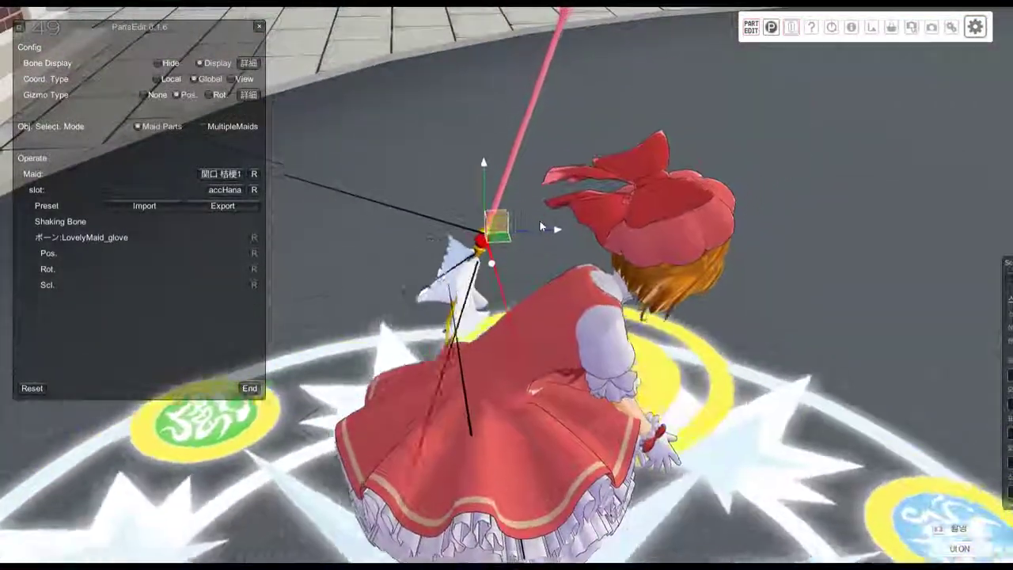
drag(500, 219, 457, 293)
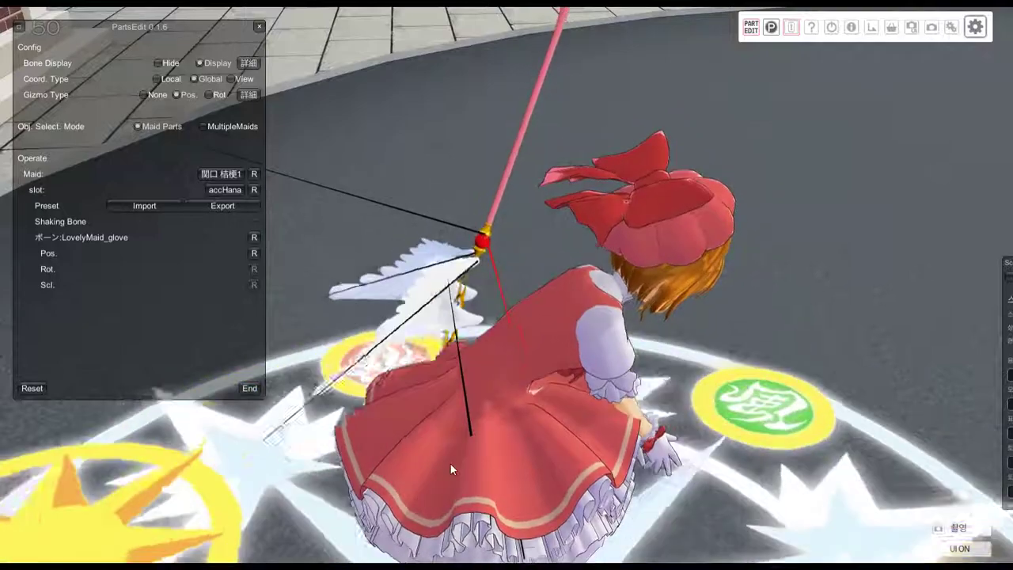
click(471, 417)
click(469, 411)
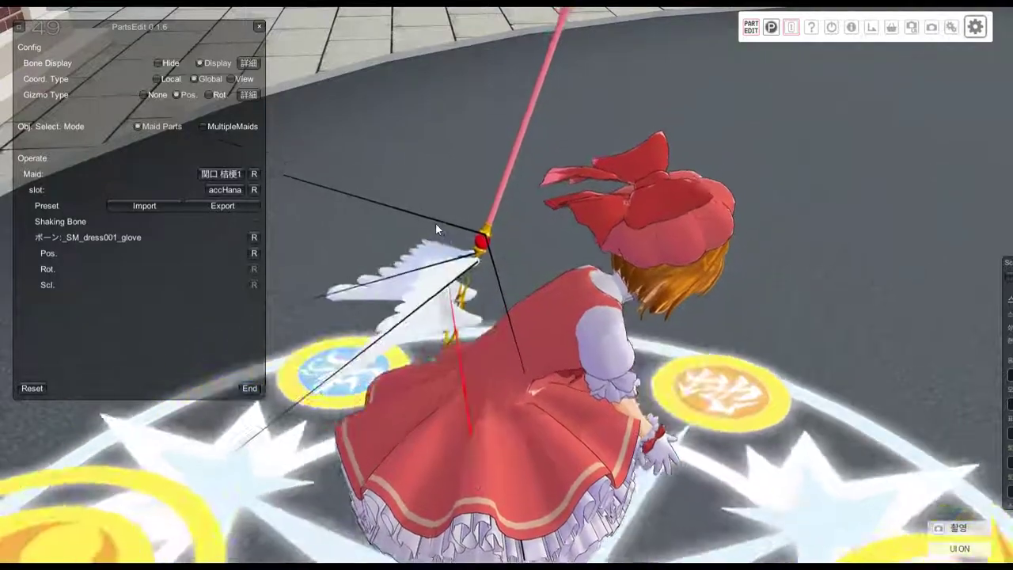
click(485, 225)
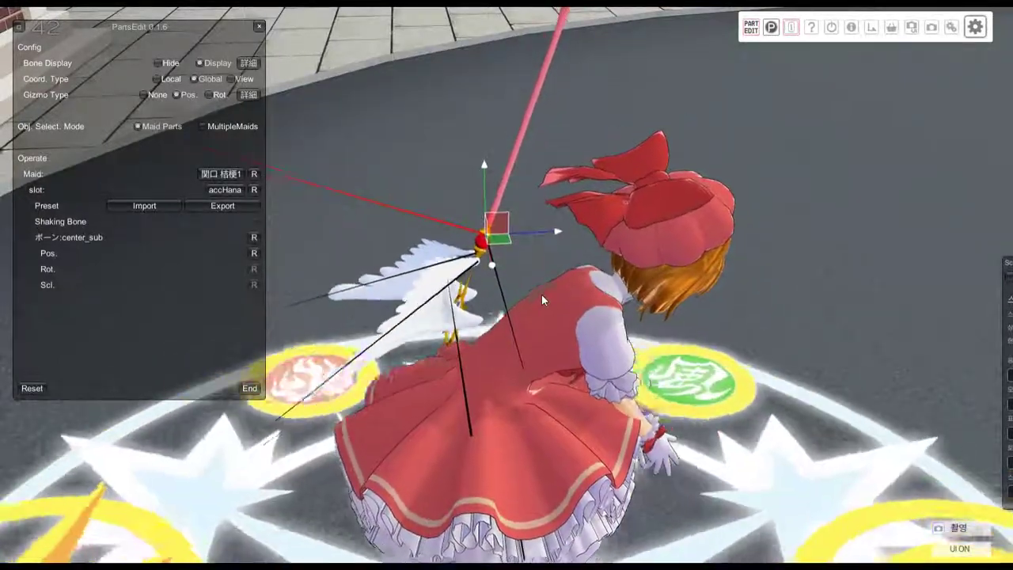
Switch to Blender and export the motion over Sakura_CC_tsue.anm in the さくらCC folder, taking bone parent information from アーマチュア内プロパティ.
key(alt+Tab)
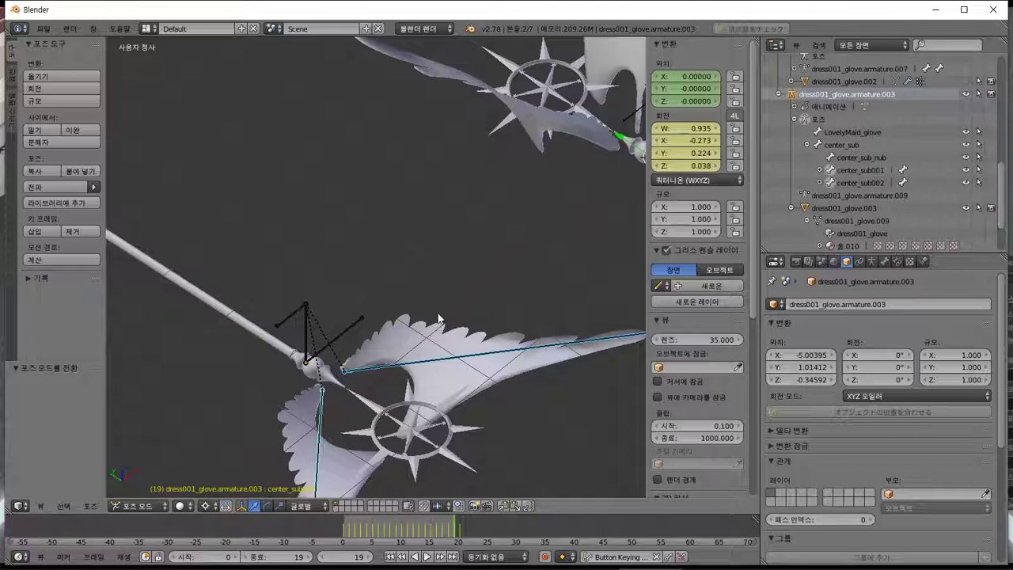
key(g)
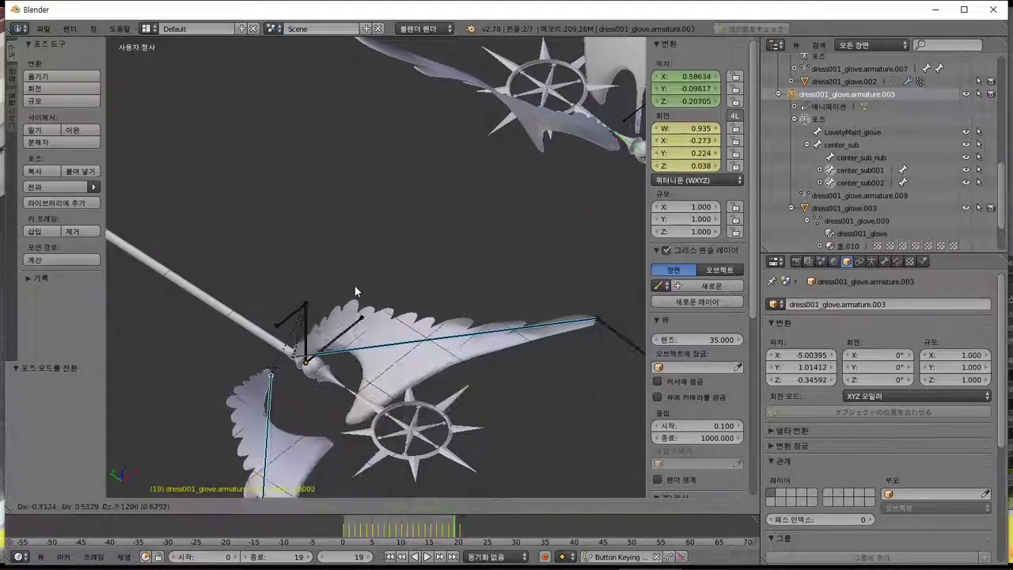
right_click(453, 294)
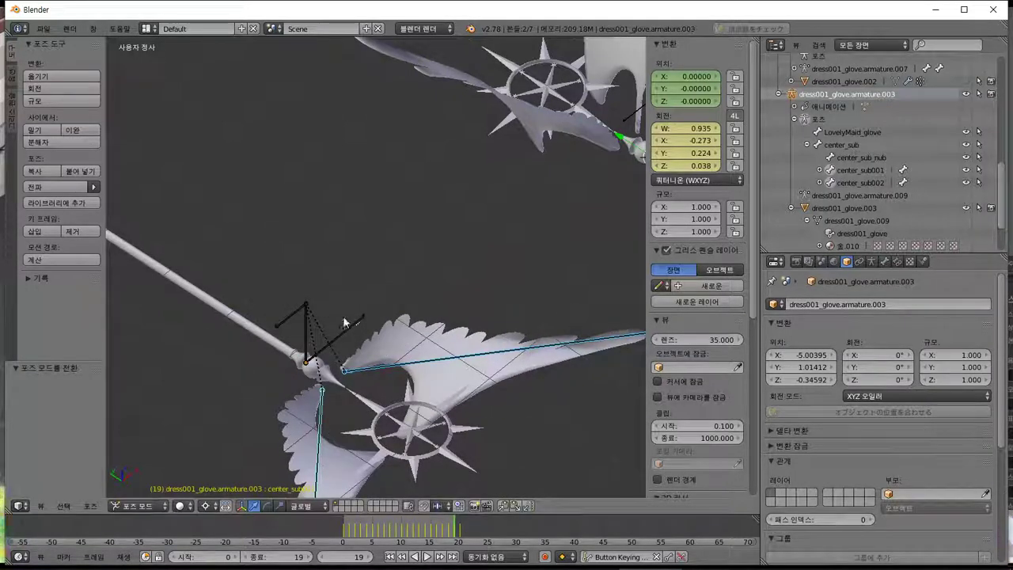
click(44, 29)
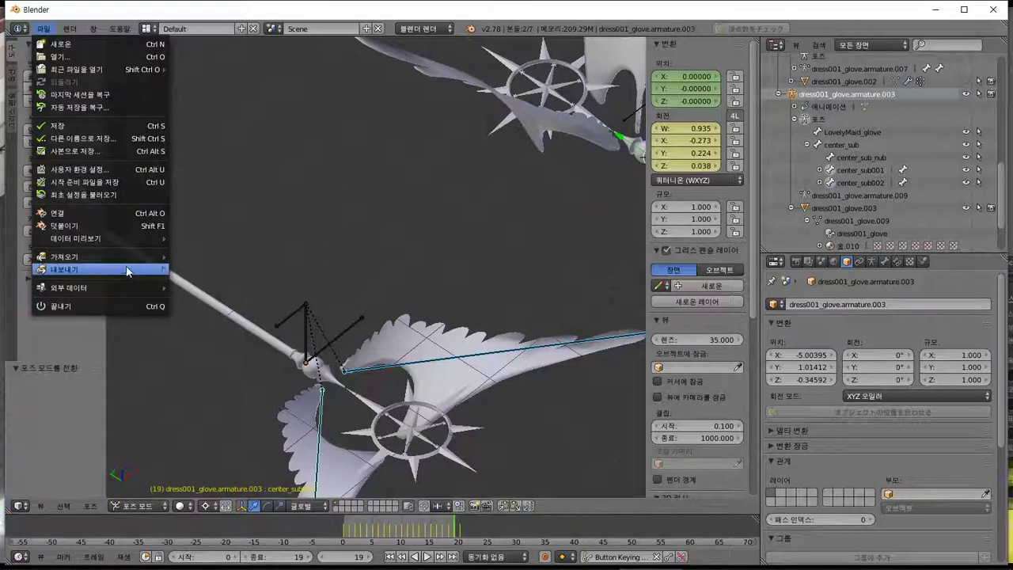
mouse_move(127, 270)
click(238, 395)
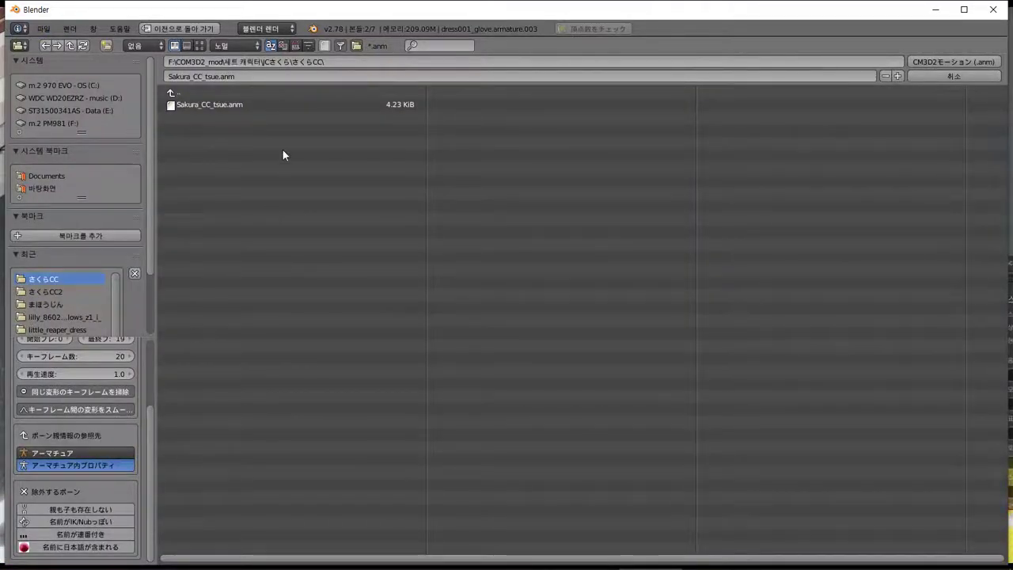
click(256, 103)
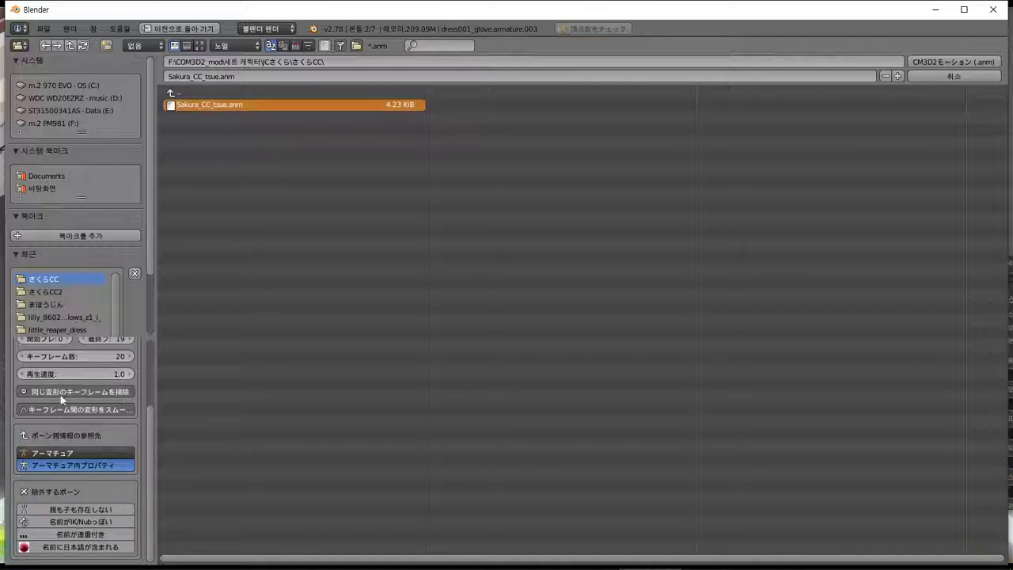
scroll(62, 400, up, 2)
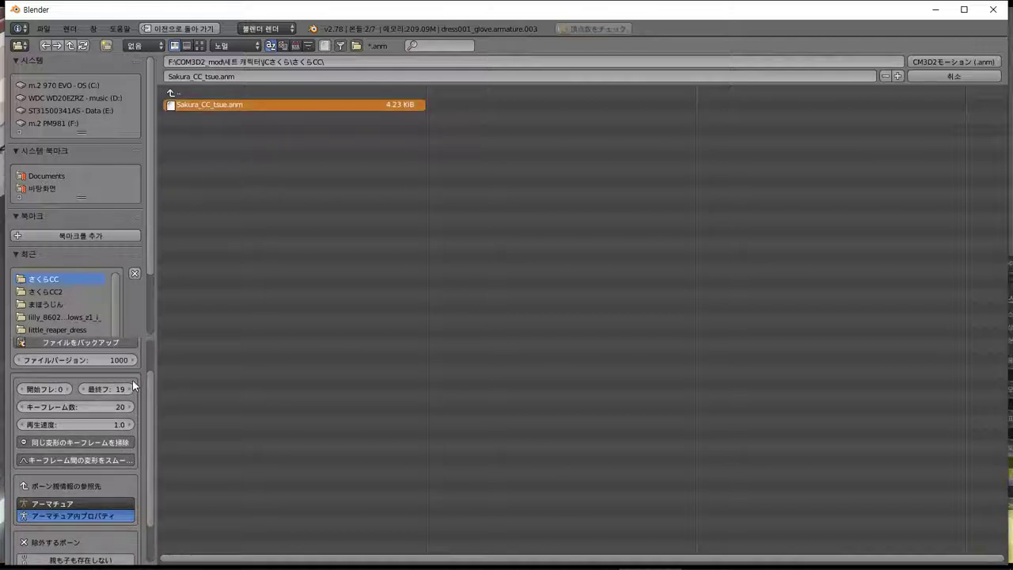
scroll(132, 380, up, 2)
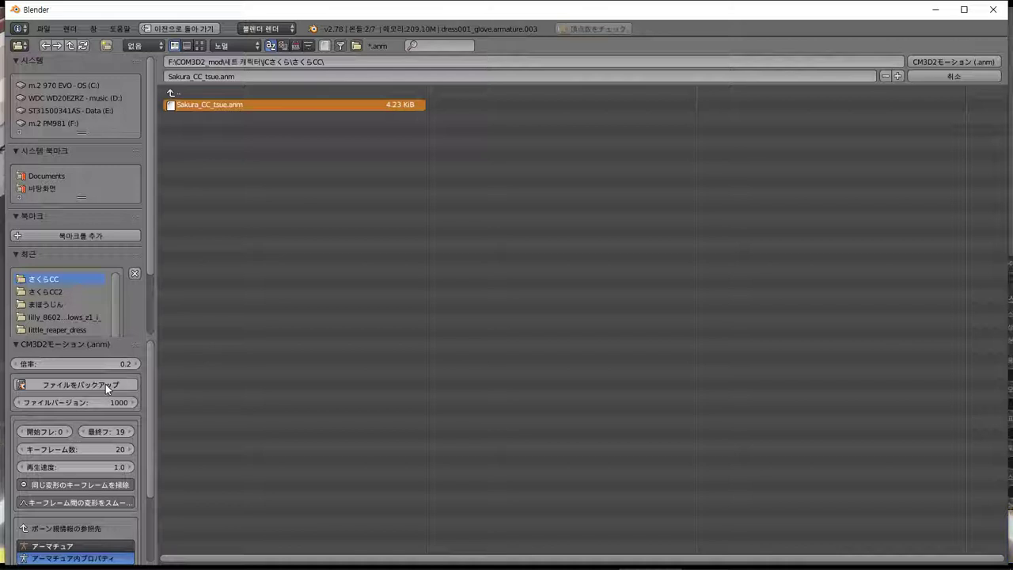
scroll(105, 384, down, 2)
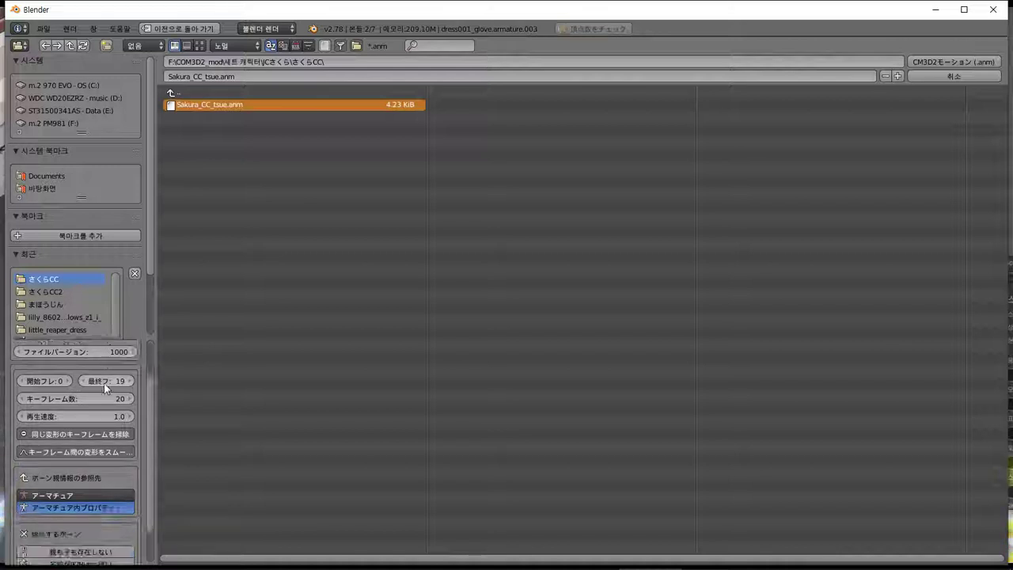
scroll(105, 383, down, 2)
click(953, 64)
Switch to COM3D2 and reload the staff by equipping the second and first 夢の杖 variants to test the new motion.
key(alt+Tab)
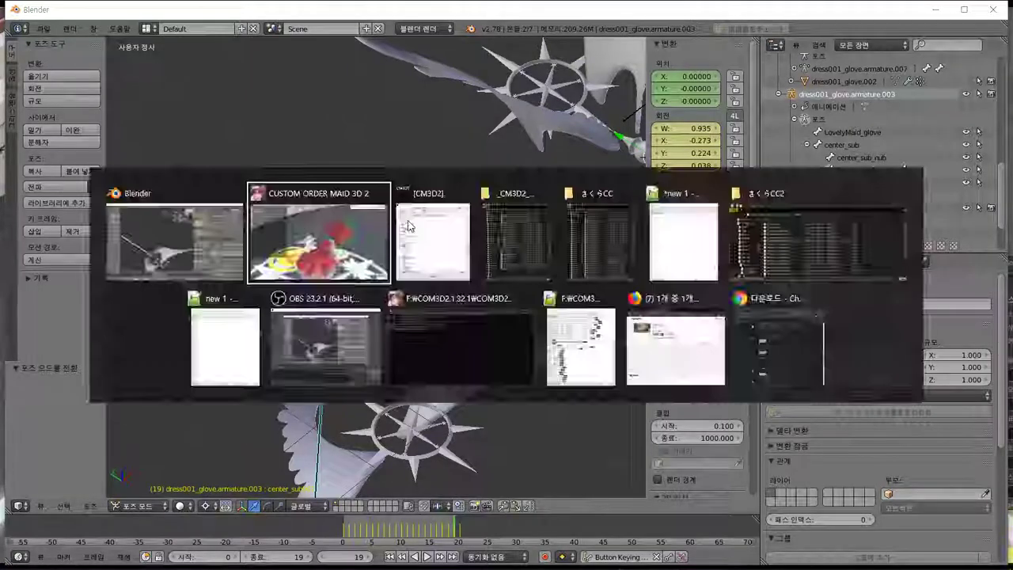
key(i)
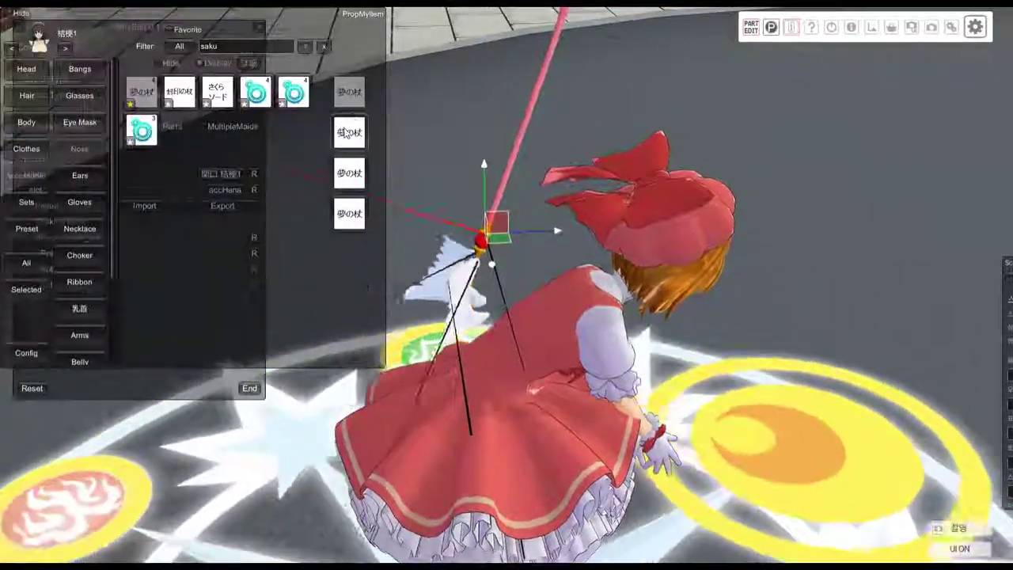
click(346, 130)
click(351, 89)
right_drag(458, 148, 498, 178)
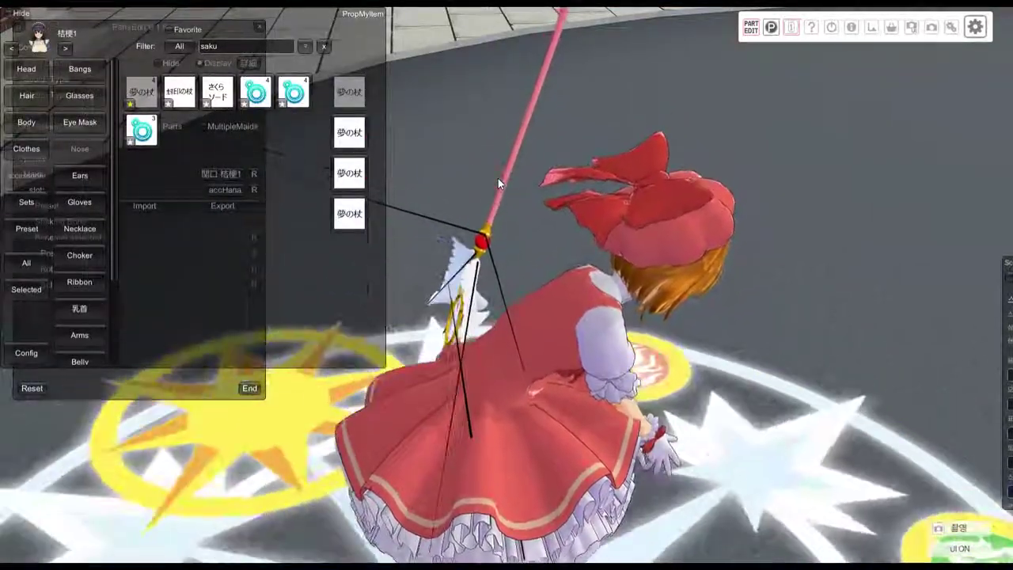
Return to Blender and unhide dress001_glove.armature.002 together with its dress001_glove.002 mesh.
key(alt+Tab)
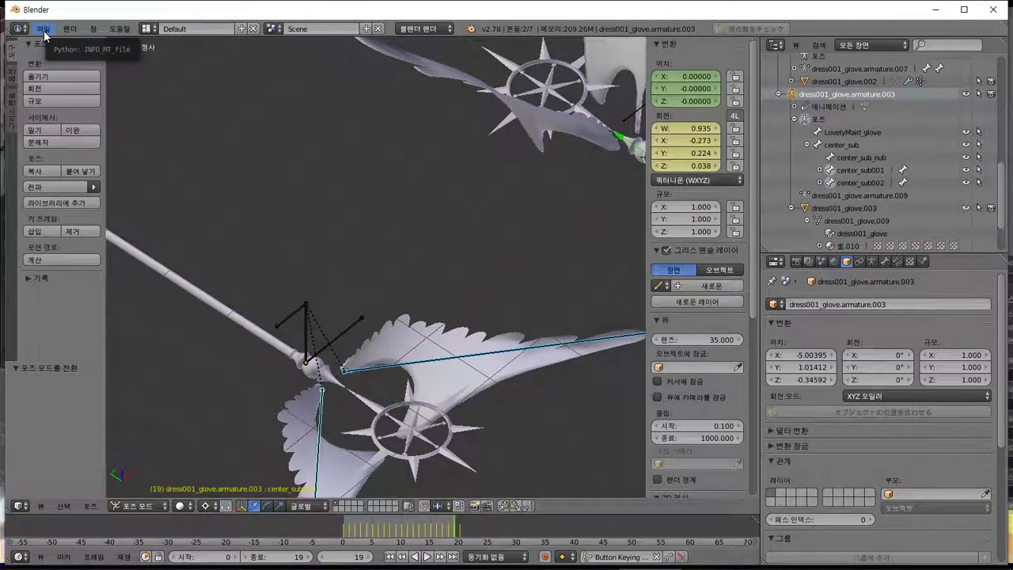
middle_drag(331, 244, 397, 342)
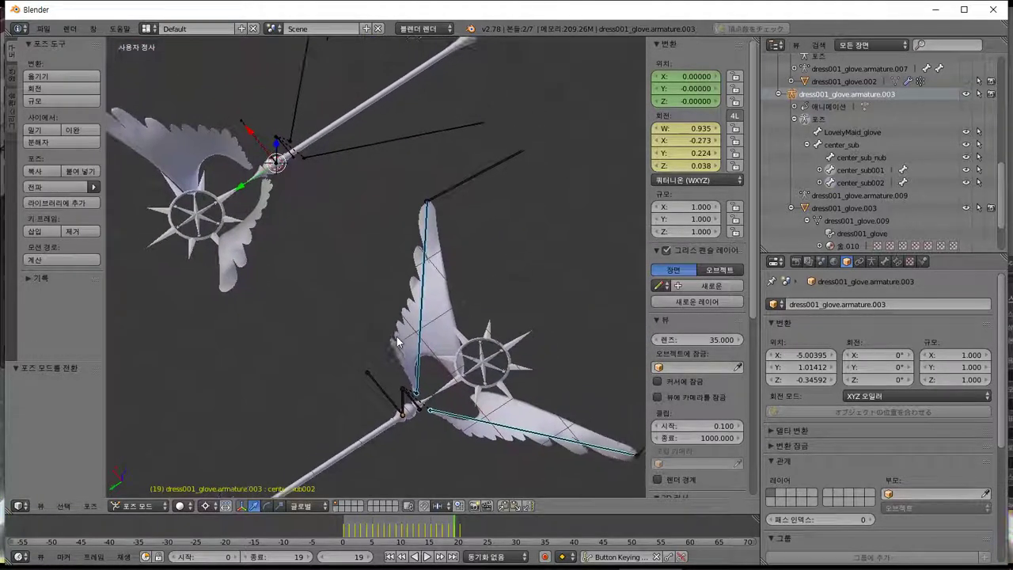
key(a)
key(a)
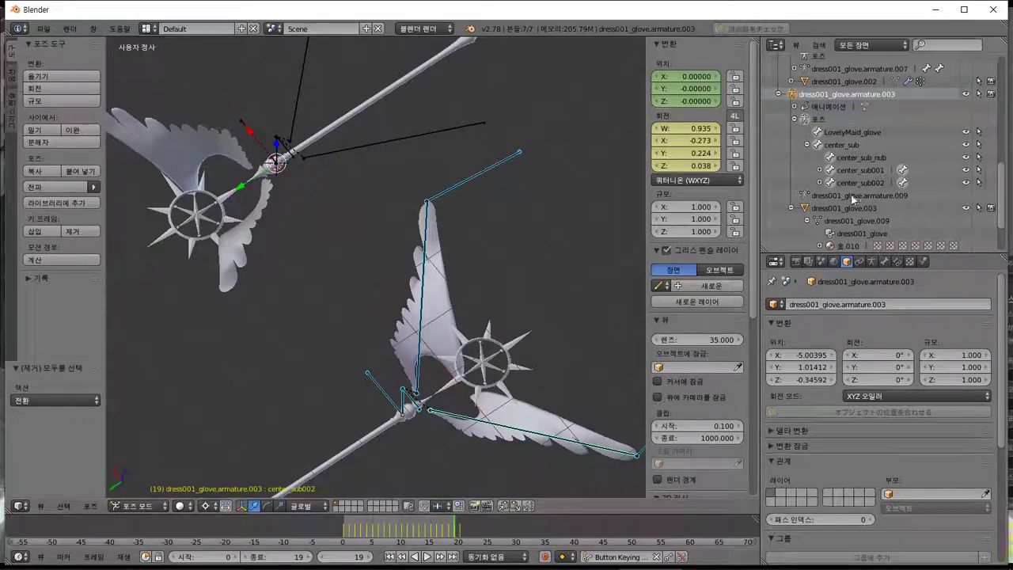
scroll(853, 198, up, 5)
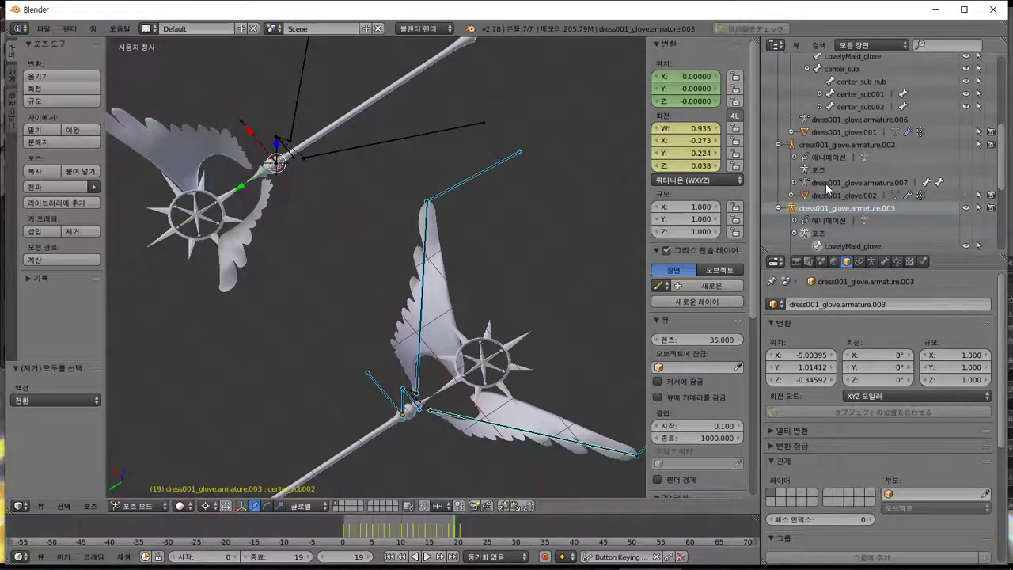
click(823, 161)
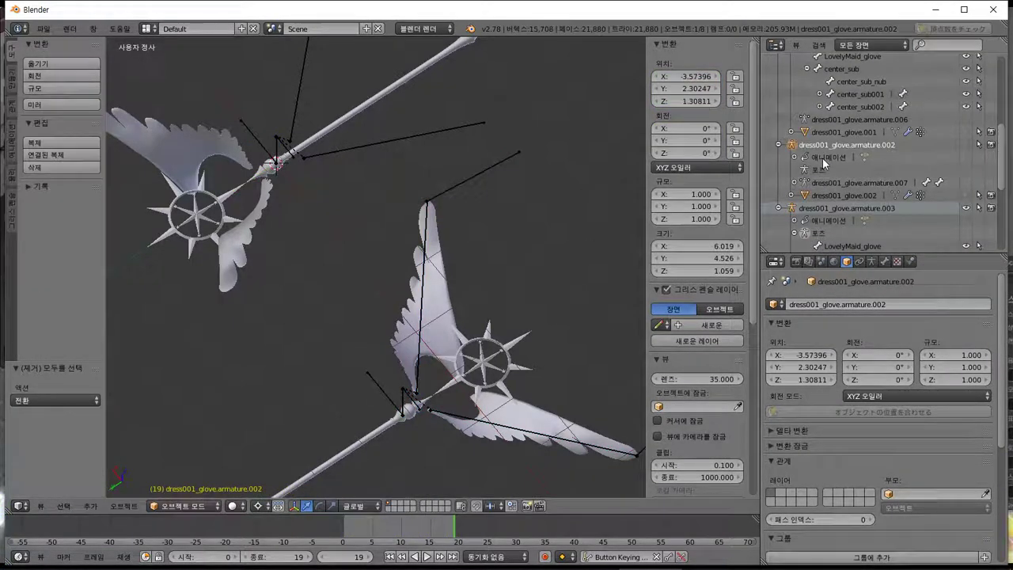
ctrl+click(973, 182)
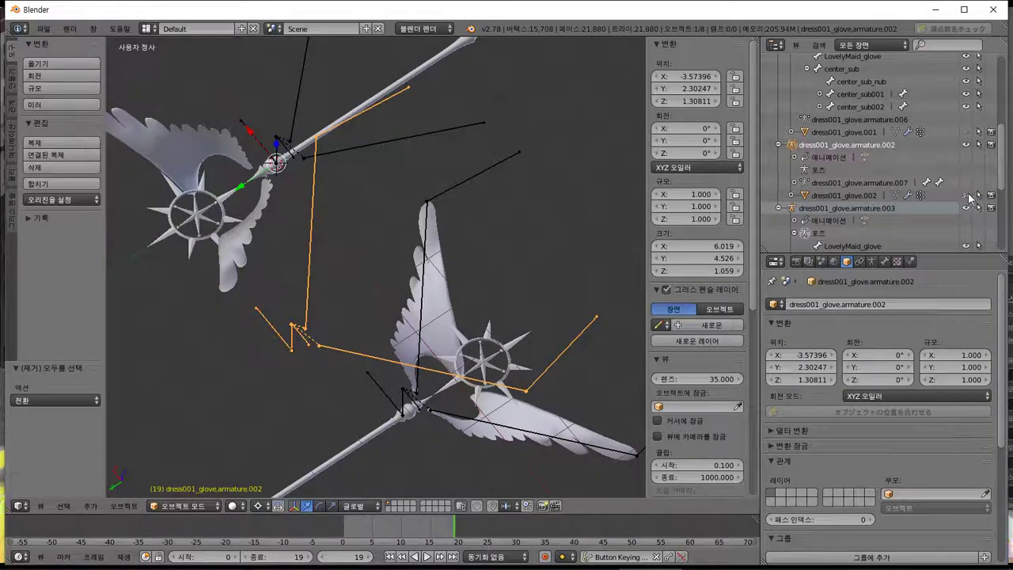
middle_drag(443, 158, 630, 194)
right_click(383, 366)
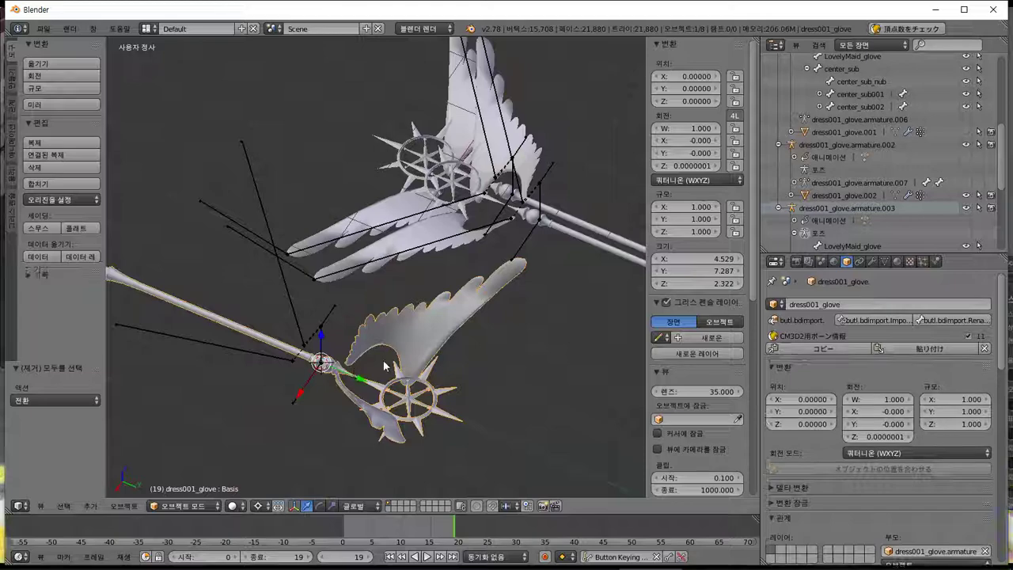
middle_drag(383, 366, 570, 300)
right_click(387, 364)
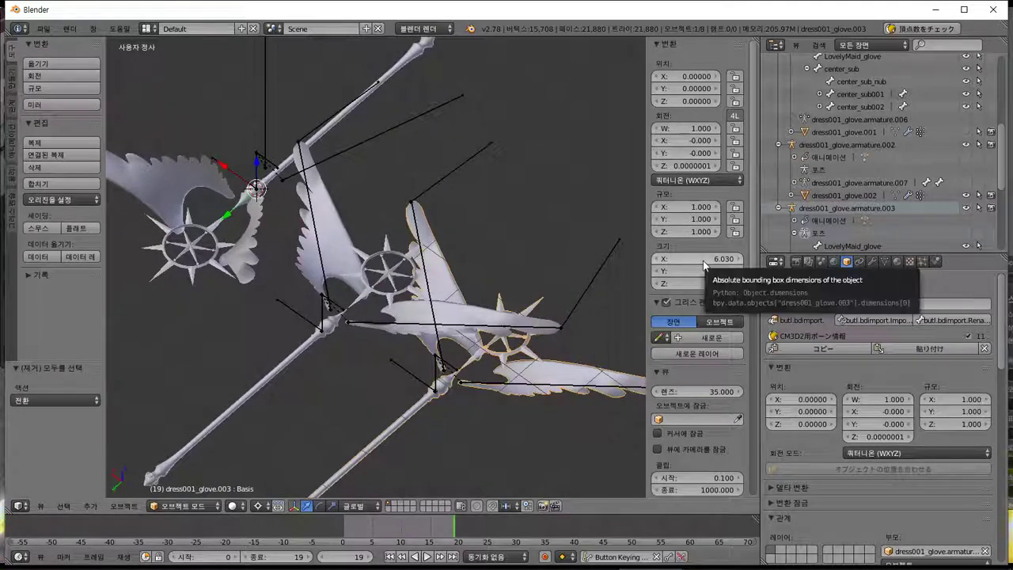
key(g)
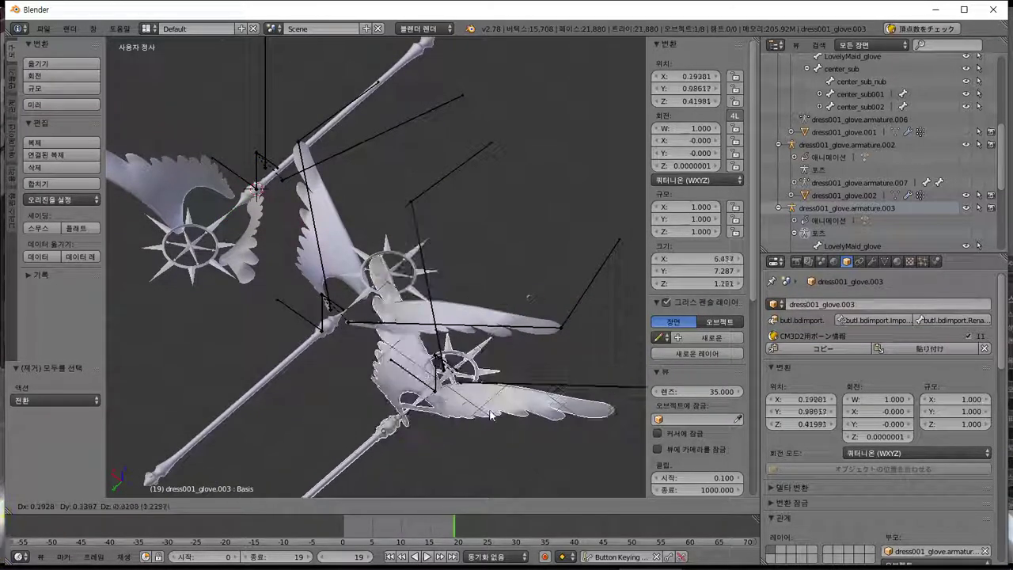
right_click(443, 408)
In Object Mode, select dress001_glove.armature.003 along with its mesh and reset all of the armature's location values to default.
right_click(435, 392)
middle_drag(436, 391, 408, 367)
click(155, 507)
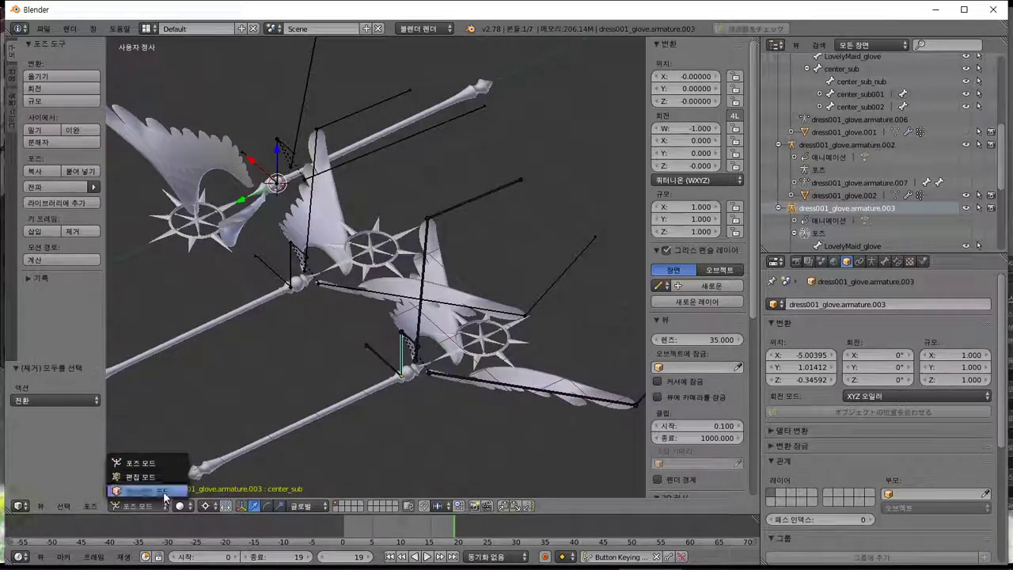
click(162, 490)
right_click(407, 377)
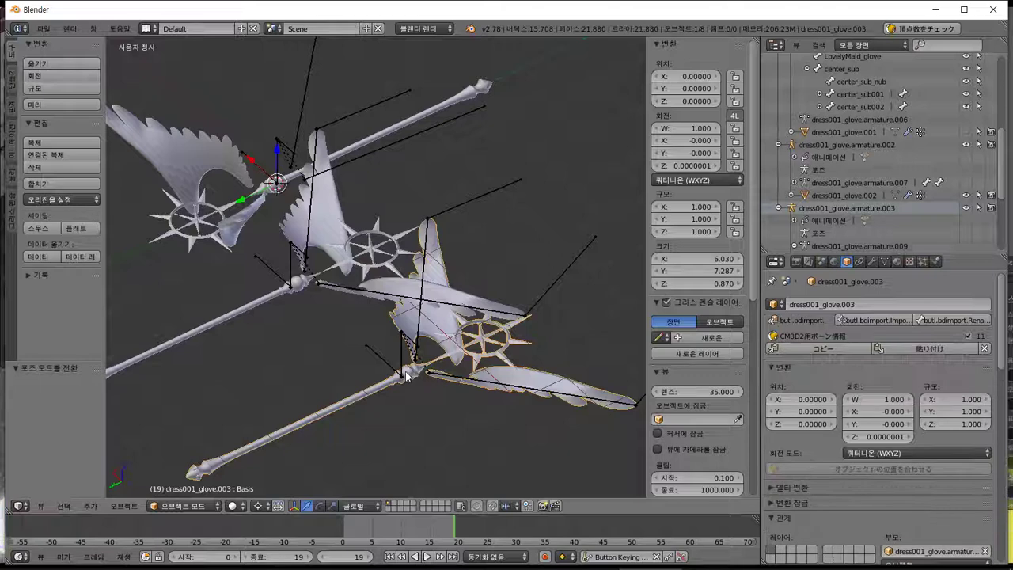
right_click(401, 377)
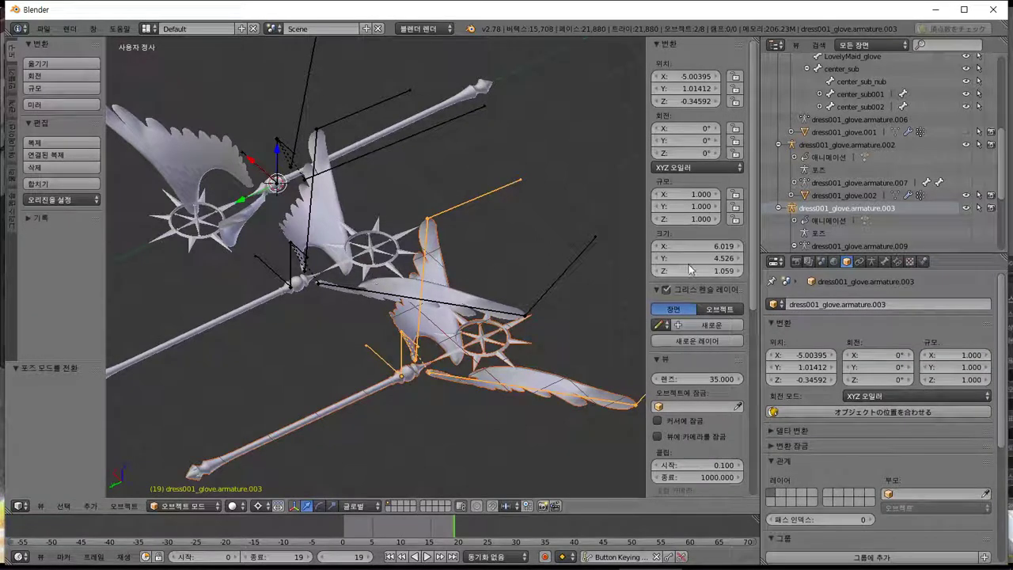
right_click(690, 87)
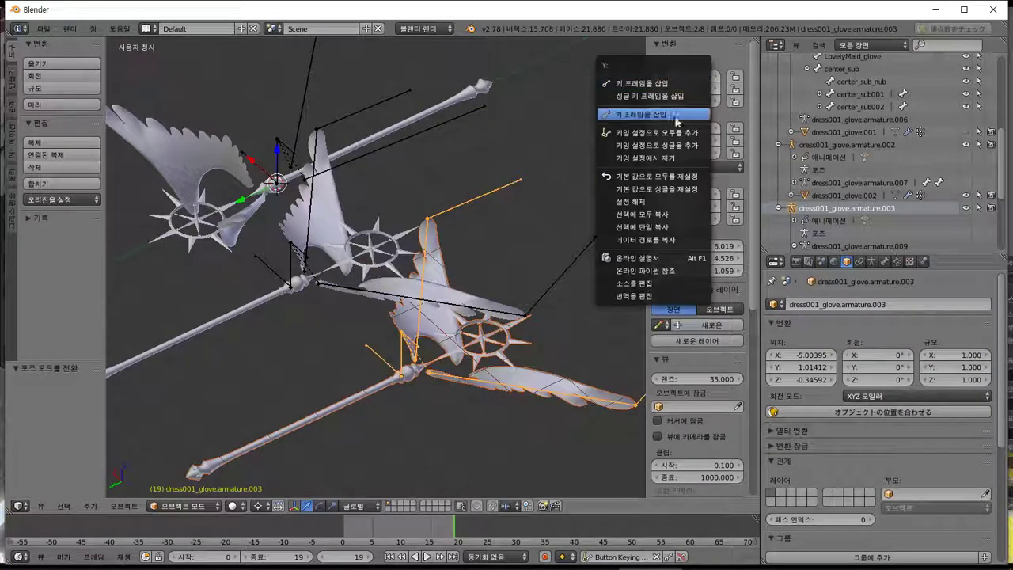
click(672, 174)
Compare the repositioned staff model with the equipped staff's wings in COM3D2, and return to Blender.
middle_drag(470, 192, 395, 208)
key(alt+Tab)
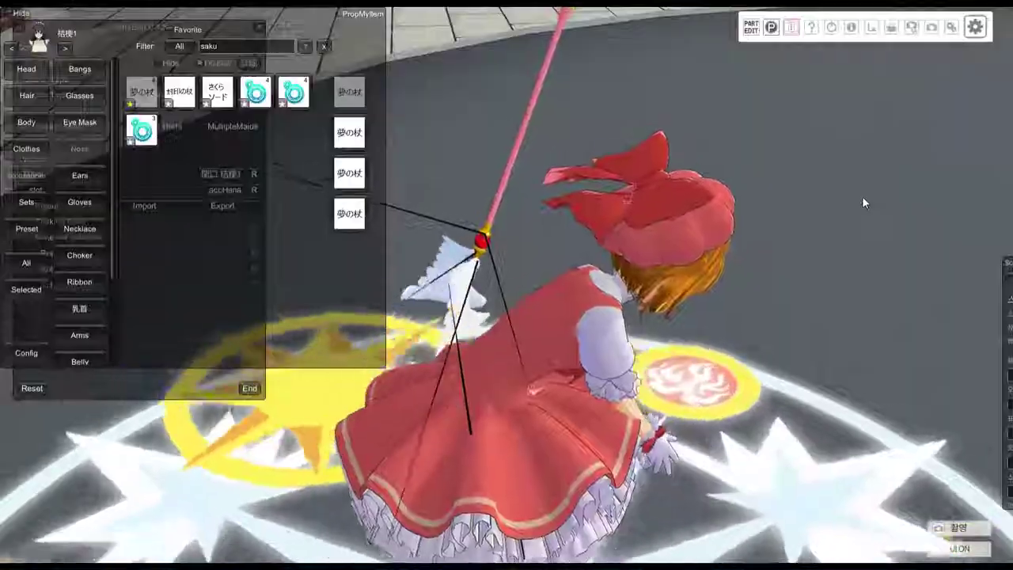
key(alt+Tab)
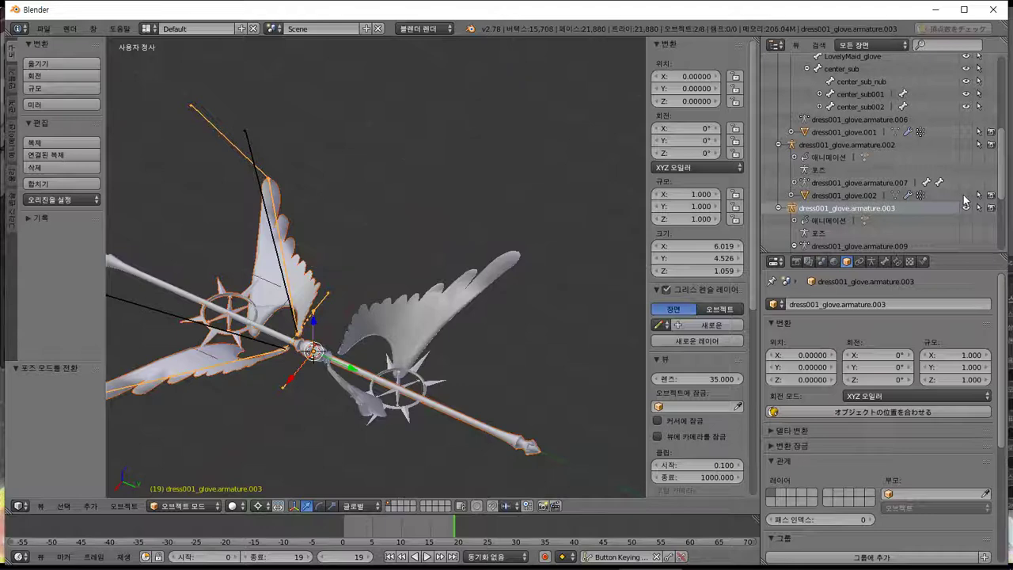
Select only dress001_glove.armature.003 in the viewport and switch it to Pose Mode.
scroll(965, 178, up, 6)
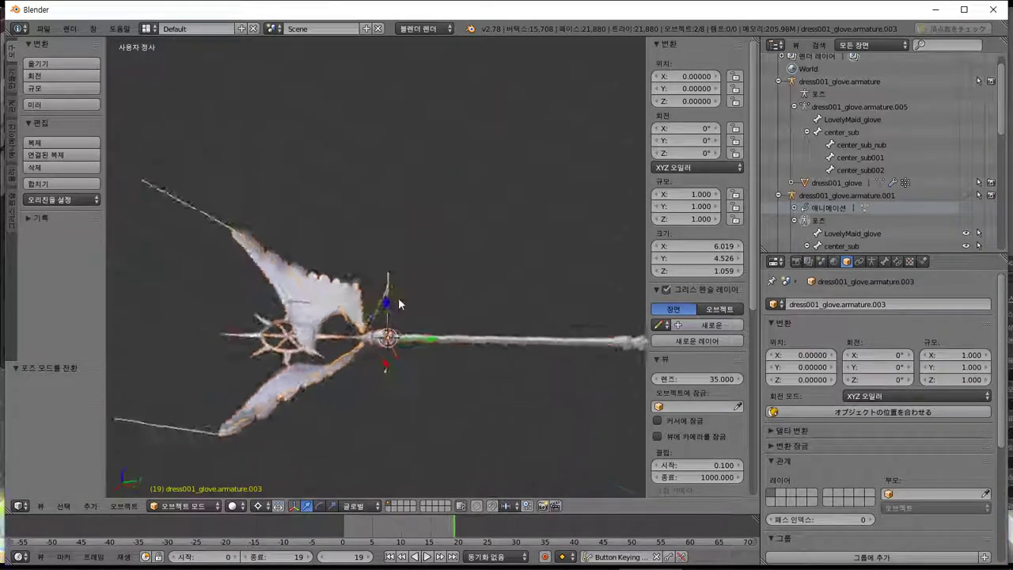
scroll(372, 300, up, 2)
shift+middle_drag(372, 304, 506, 281)
scroll(471, 285, down, 2)
right_click(393, 343)
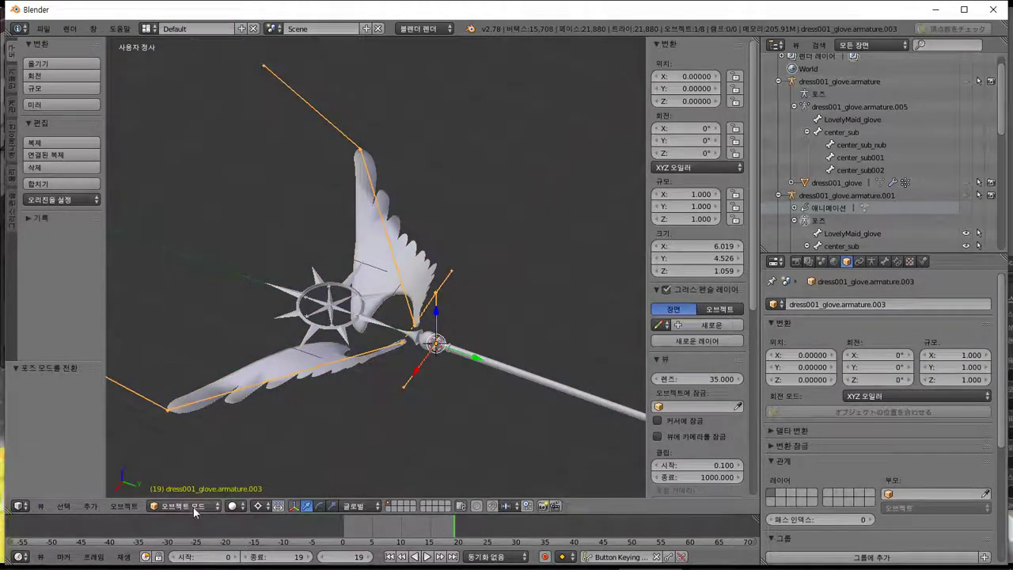
click(190, 463)
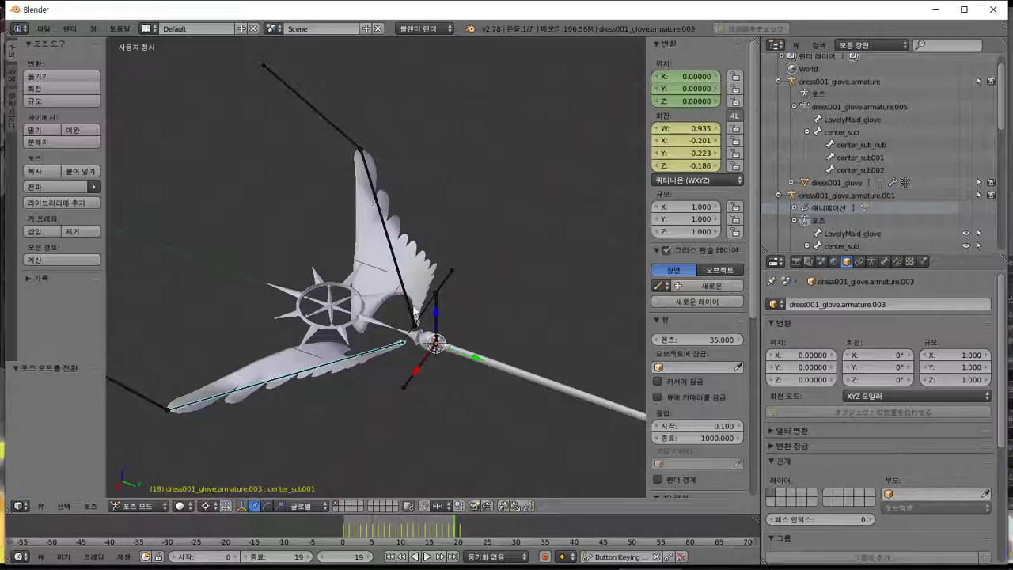
Export the armature's CM3D2 motion over Sakura_CC_tsue.anm with the bone exclusion options turned off.
click(43, 30)
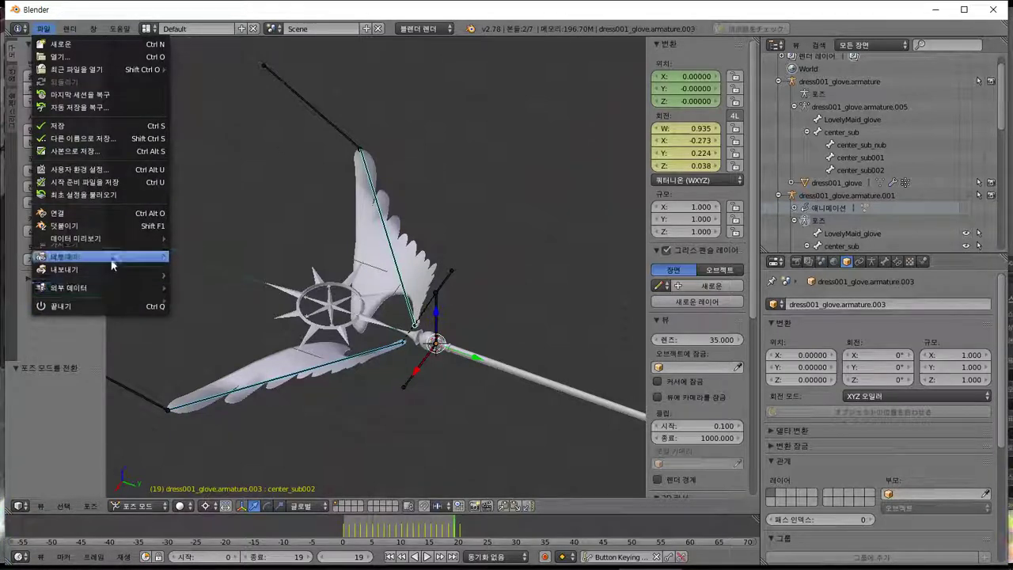
mouse_move(112, 264)
click(225, 390)
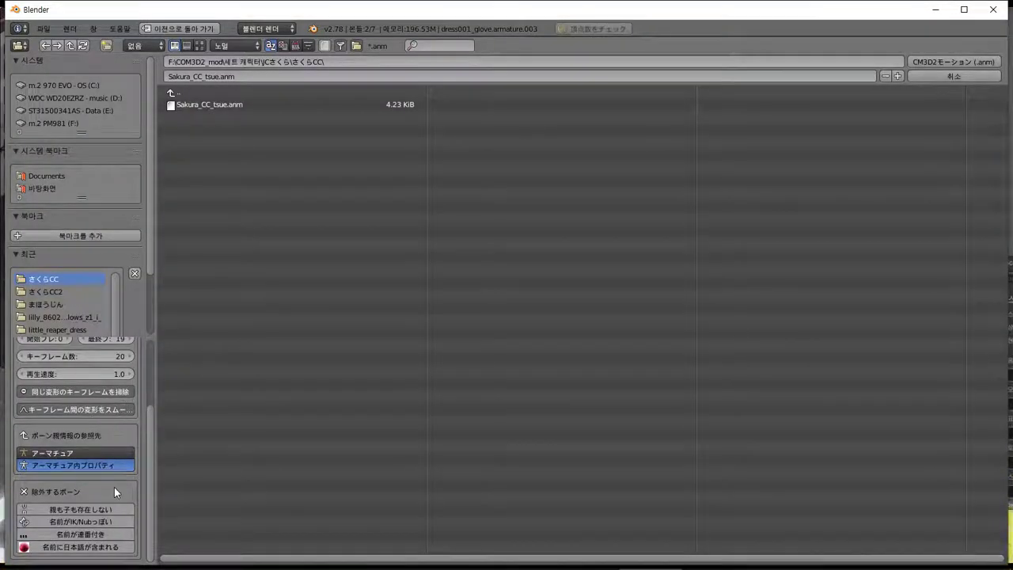
click(102, 516)
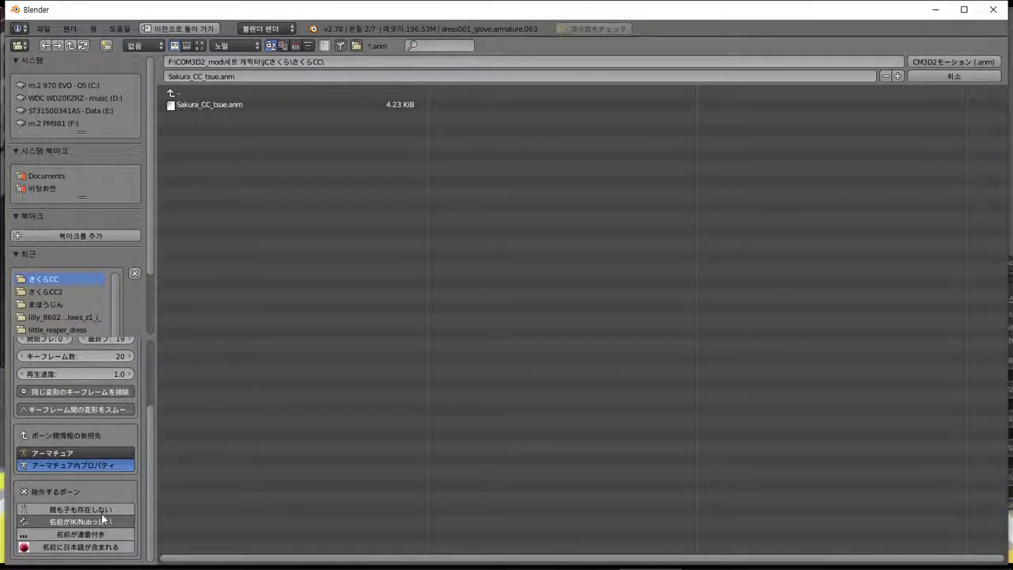
click(101, 514)
click(96, 534)
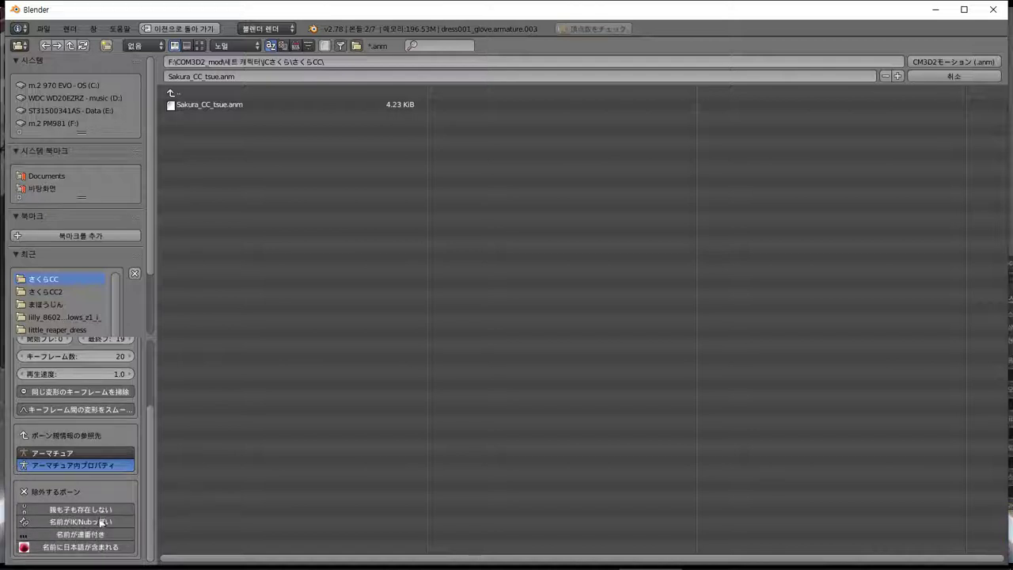
click(232, 106)
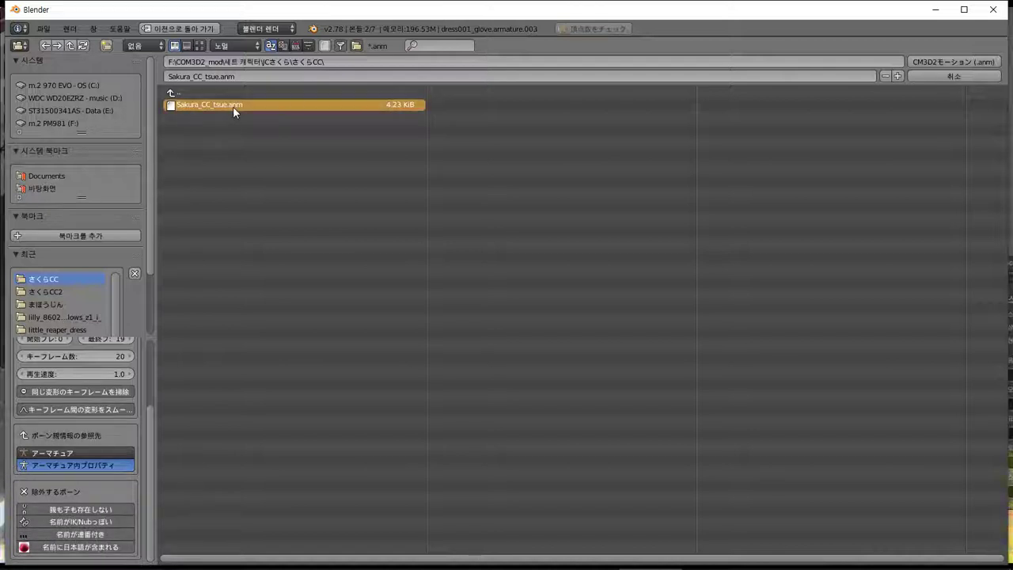
click(972, 62)
Switch to COM3D2, reload the first 夢の杖 variant, and select the staff's center_sub bone in PartsEdit.
key(alt+Tab)
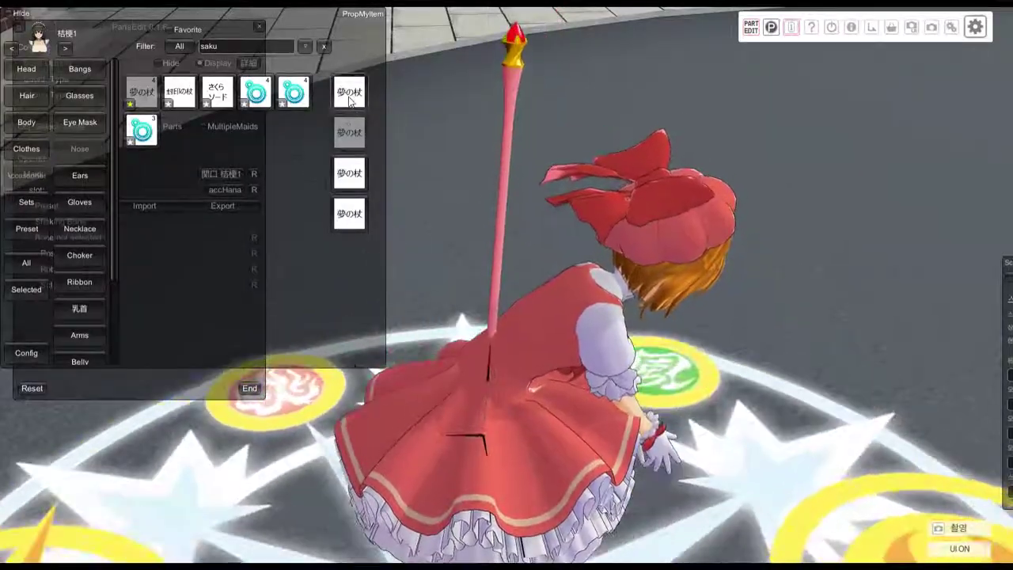
right_drag(597, 306, 551, 323)
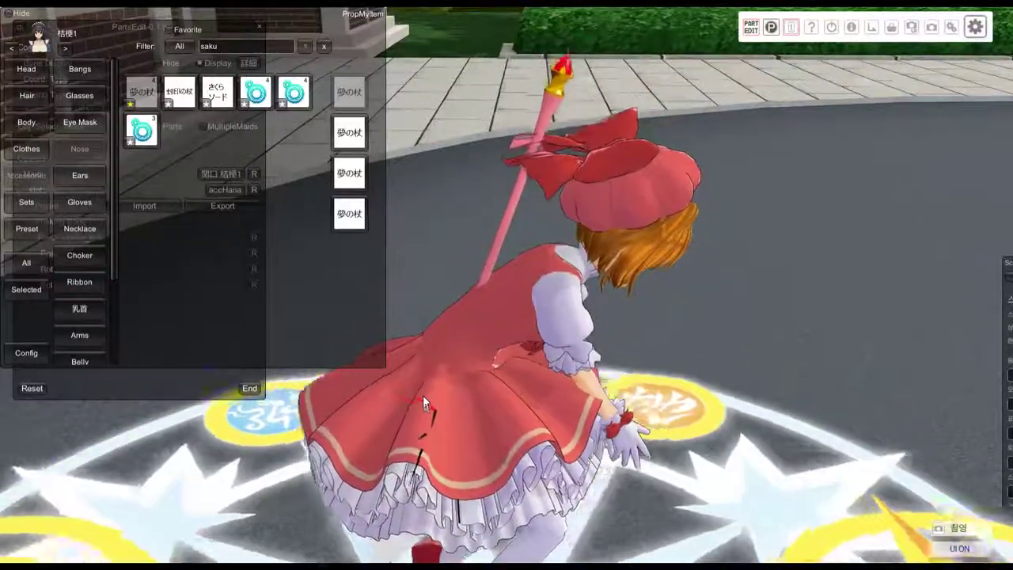
click(422, 395)
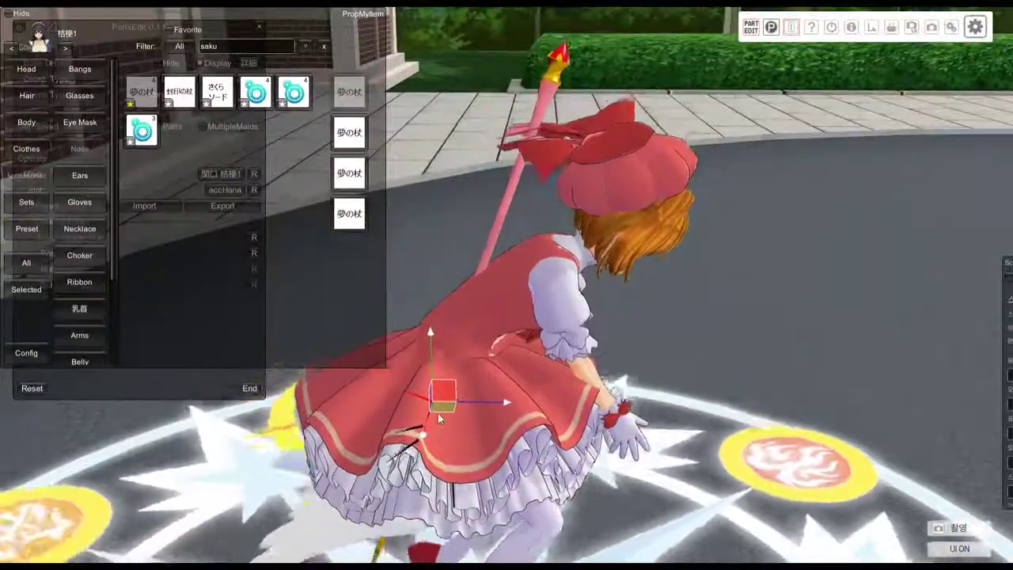
click(188, 392)
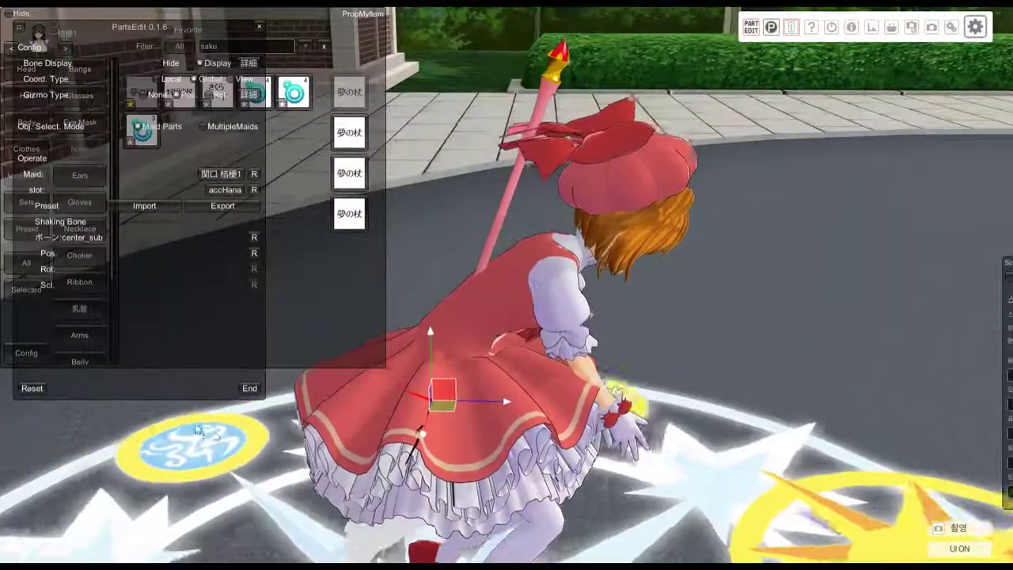
click(439, 390)
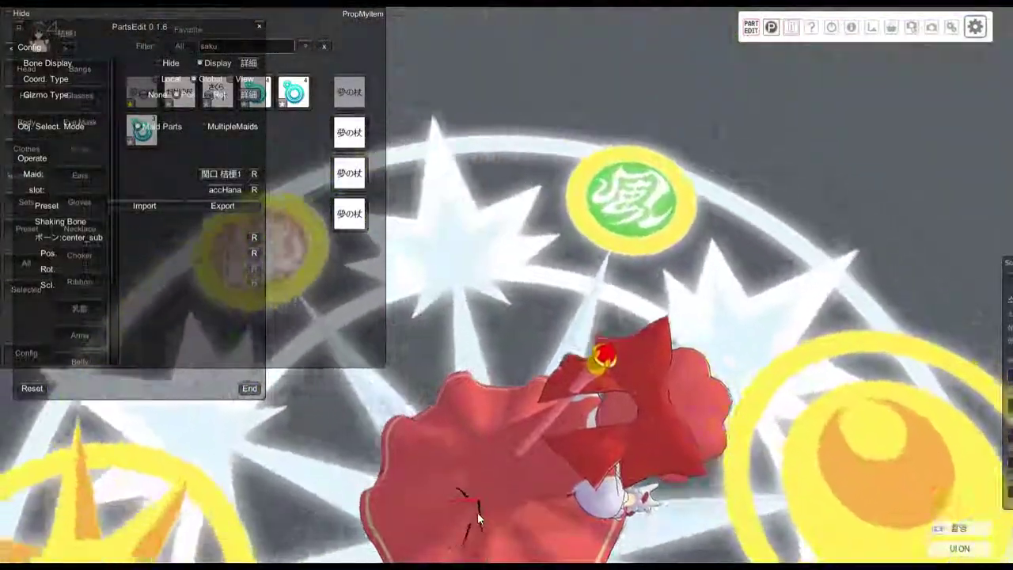
Select the staff's _SM_dress001_glove and LovelyMaid_glove bones in PartsEdit to check their positions.
click(480, 502)
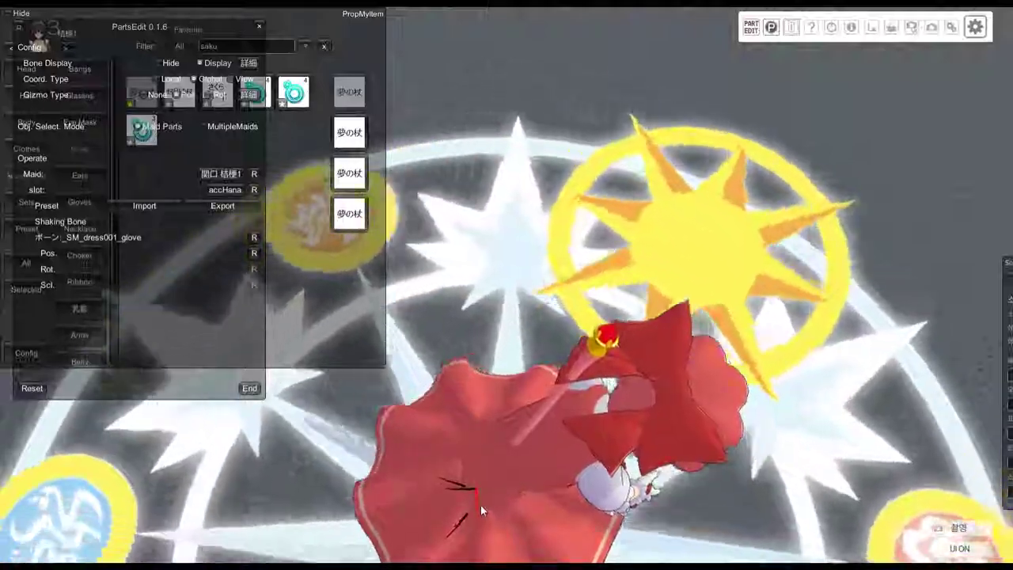
click(479, 504)
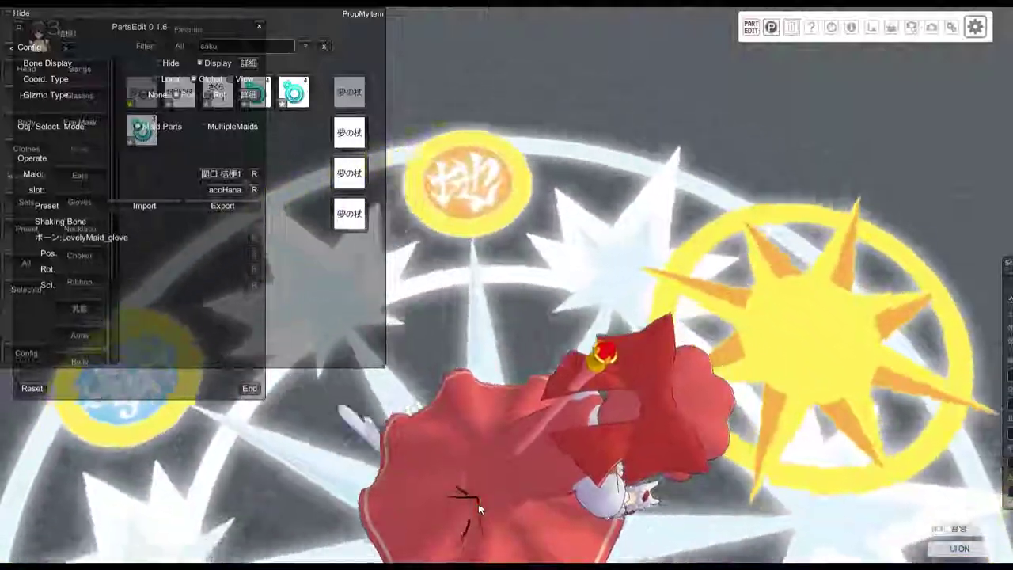
click(478, 504)
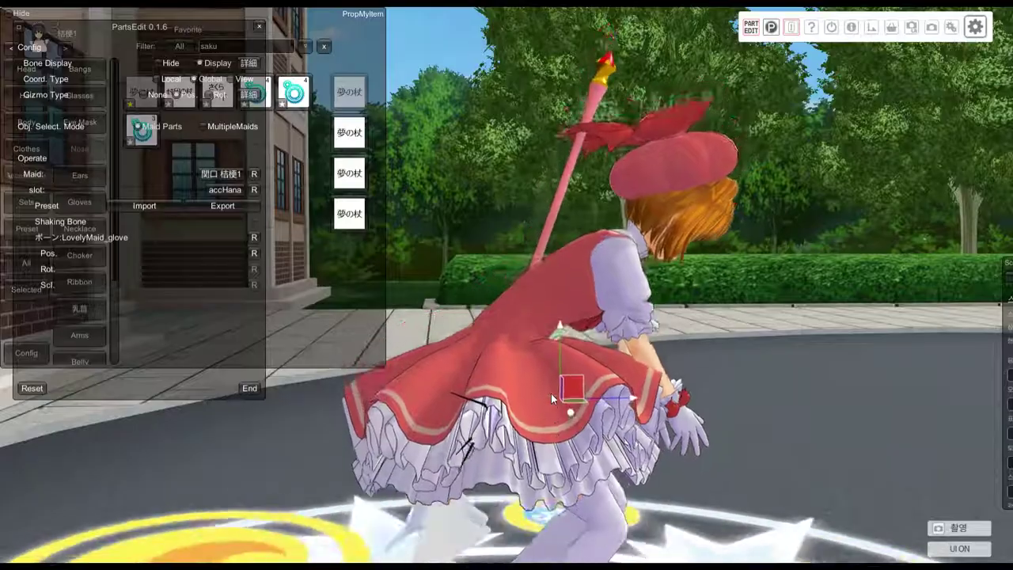
Return to Blender, select only the center_sub bone, and rotate it 90° in the right orthographic view.
key(alt+Tab)
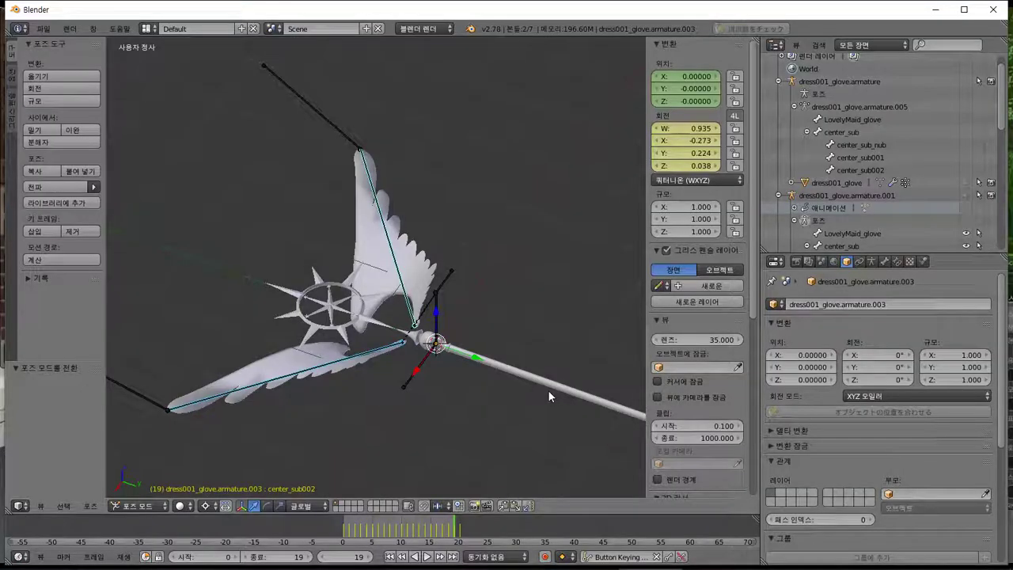
middle_drag(535, 379, 520, 414)
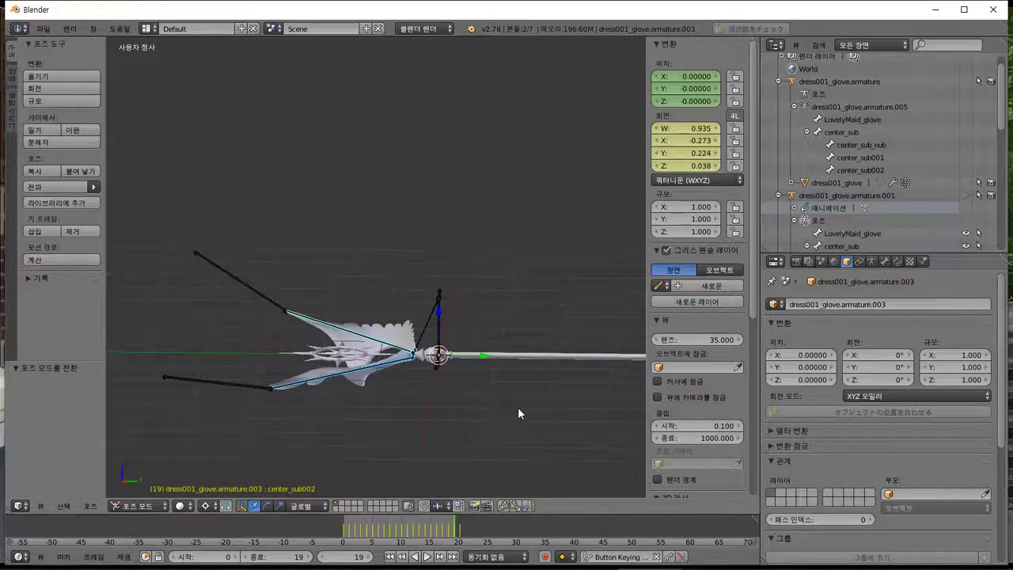
key(a)
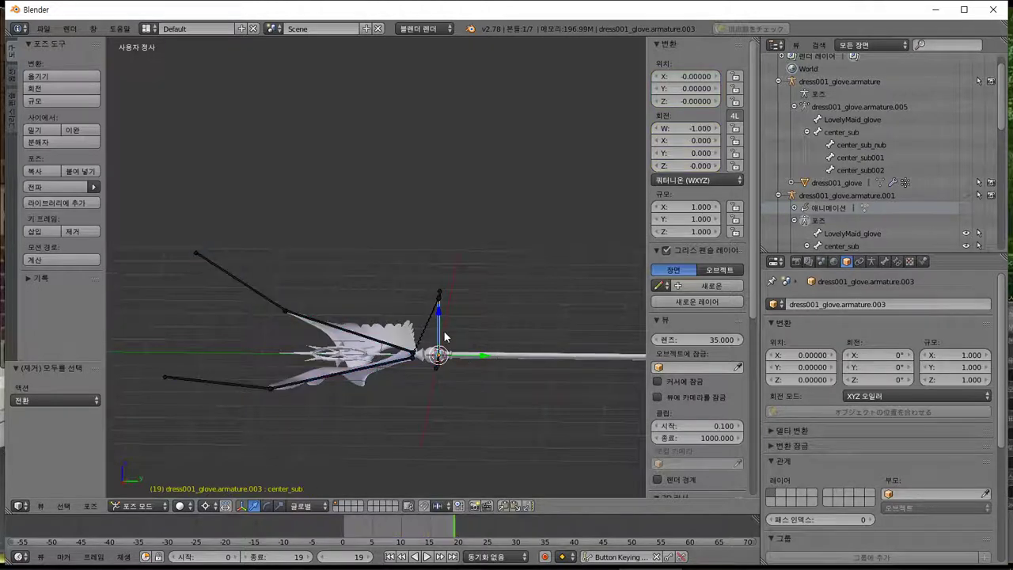
key(r)
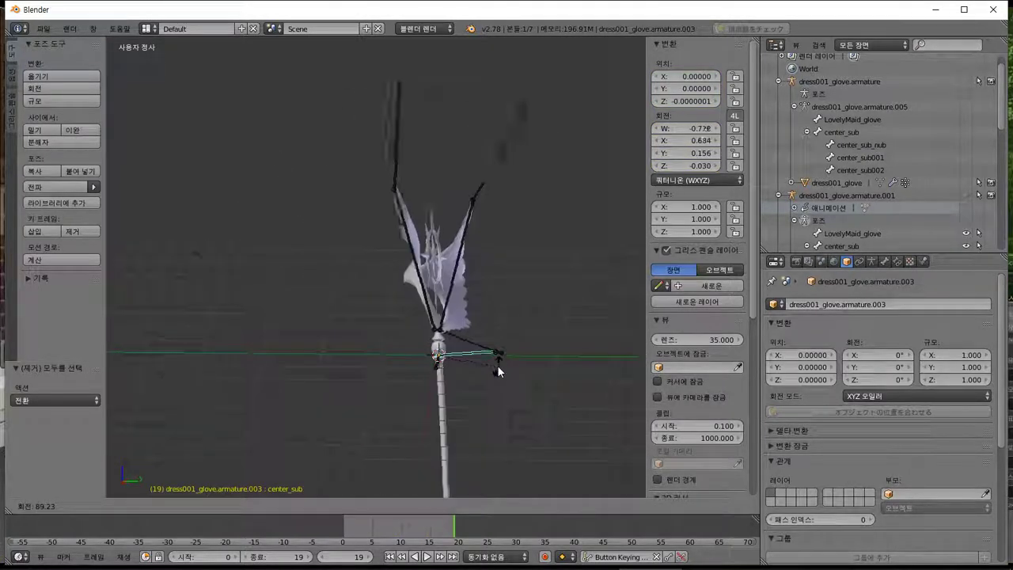
right_click(497, 365)
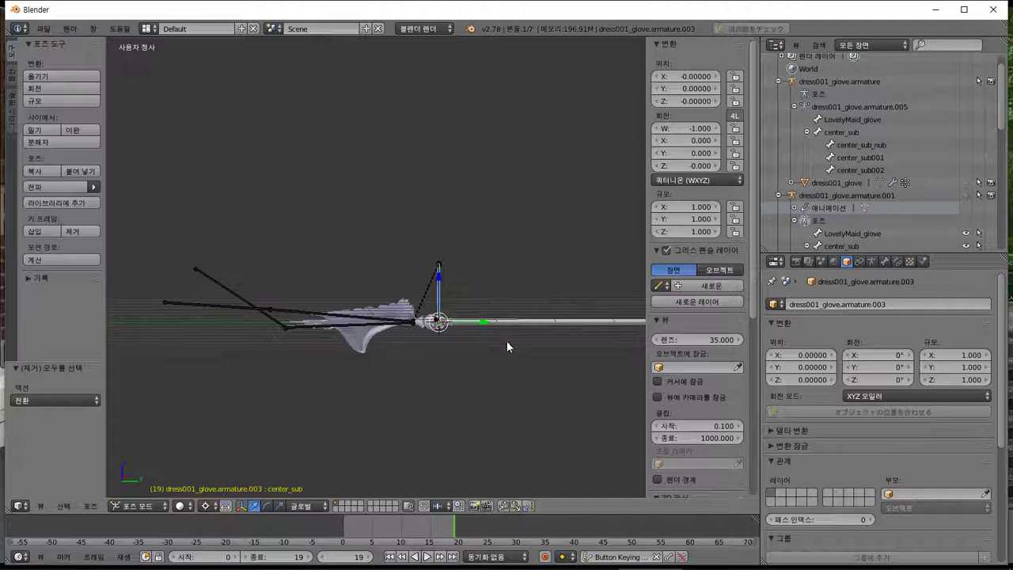
key(KP_3)
key(r)
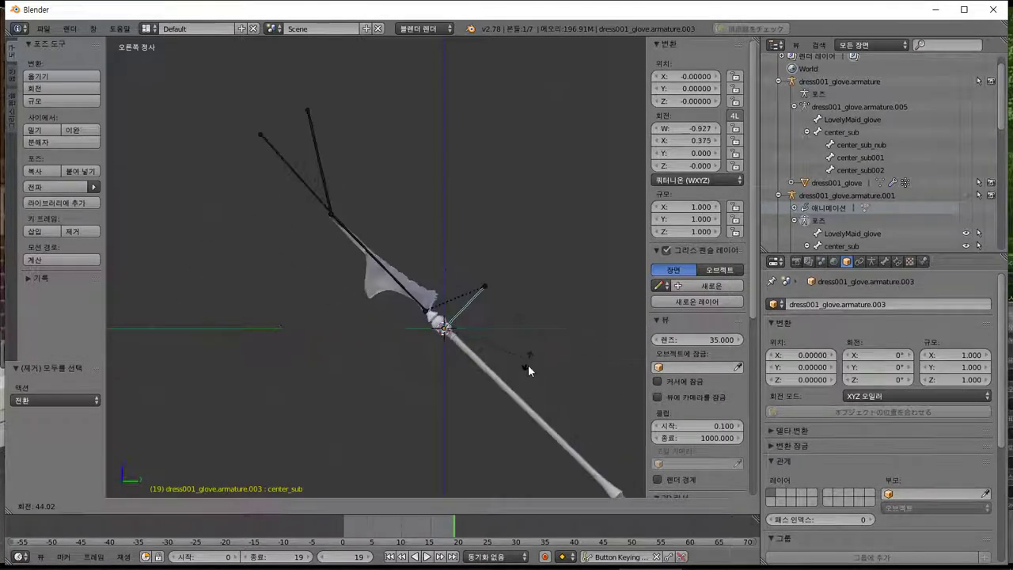
text(90)
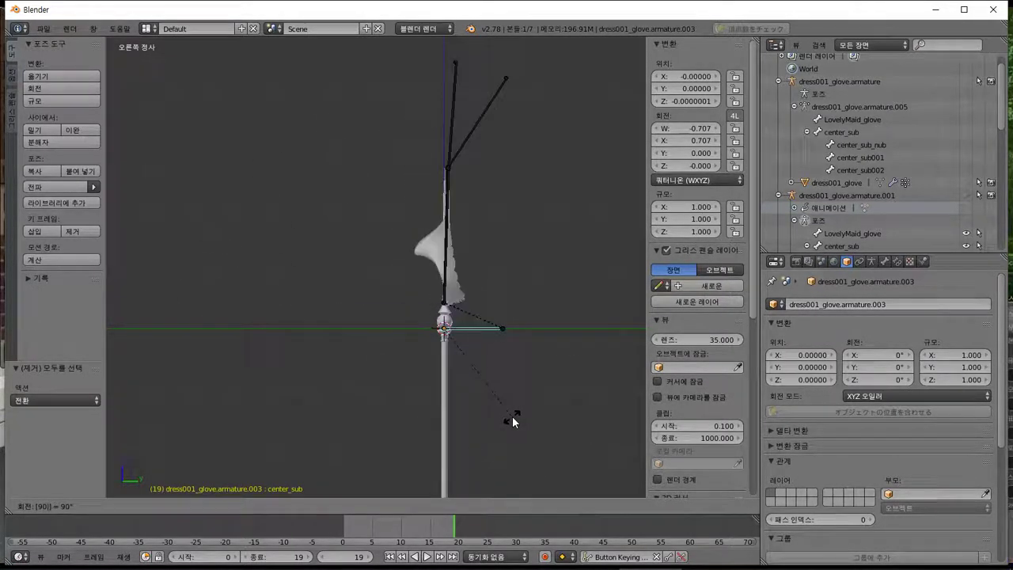
key(Return)
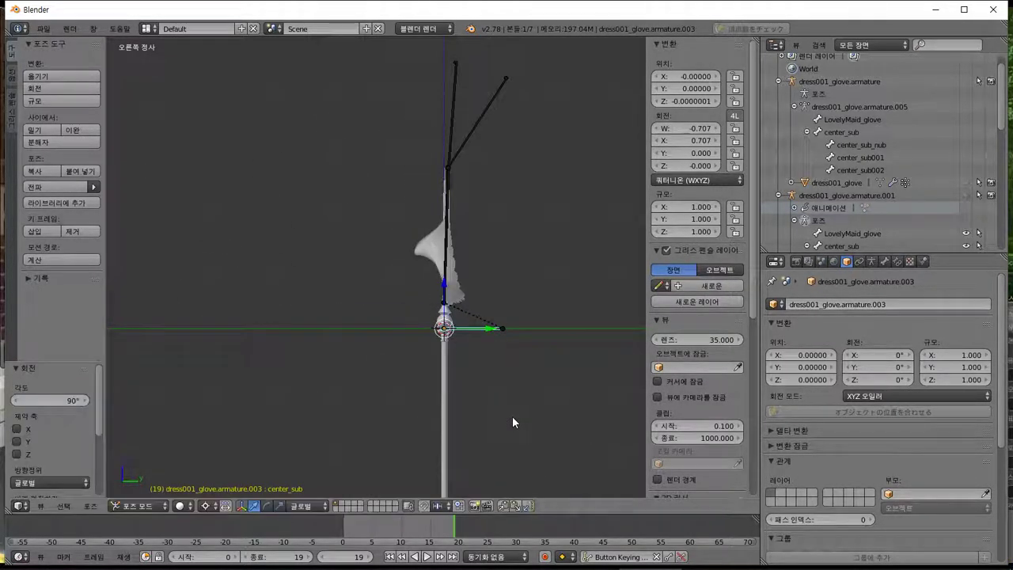
Play the animation with the rotated bone and export the motion over Sakura_CC_tsue.anm.
click(421, 557)
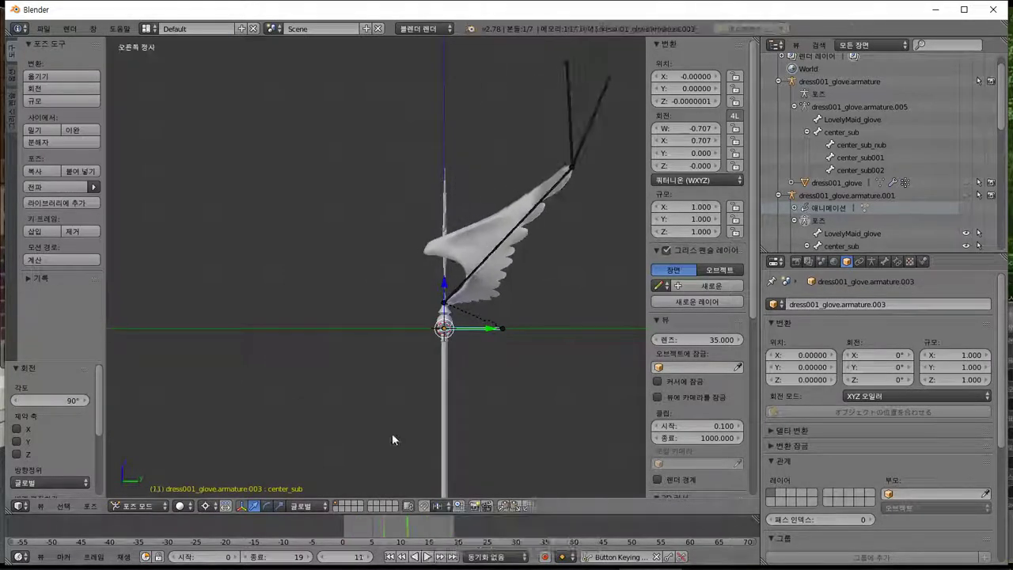
click(45, 29)
mouse_move(95, 269)
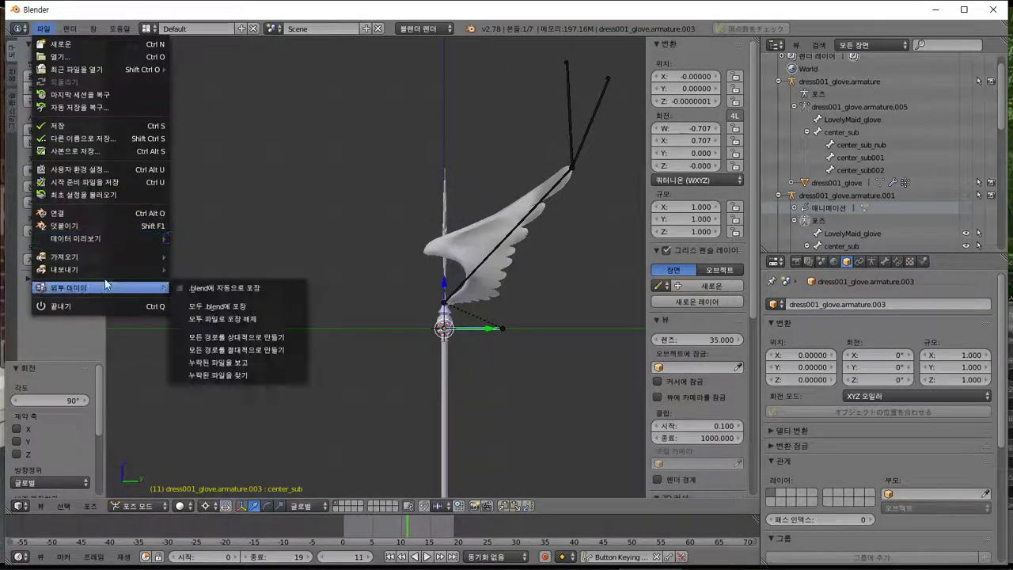
click(229, 396)
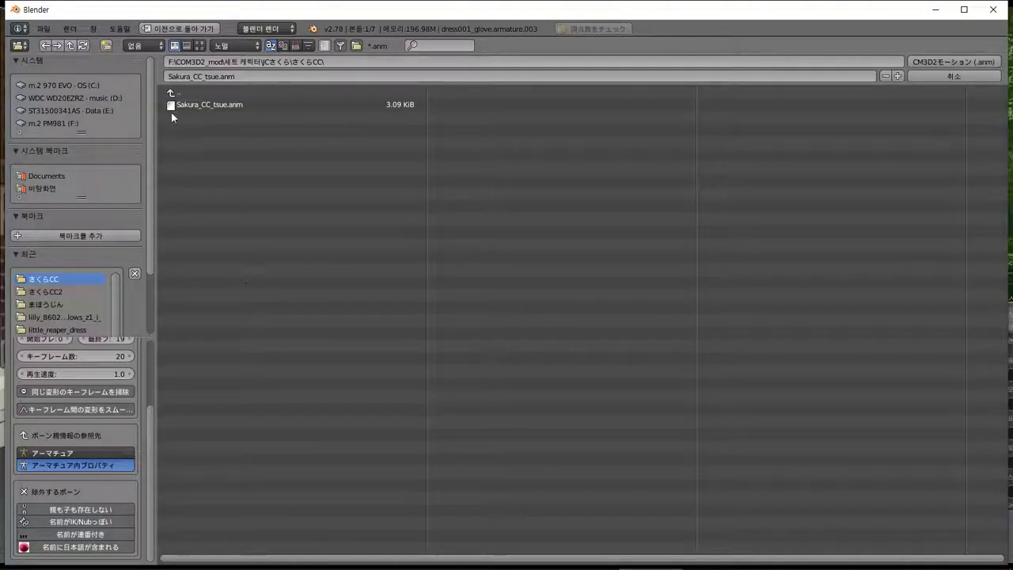
click(198, 106)
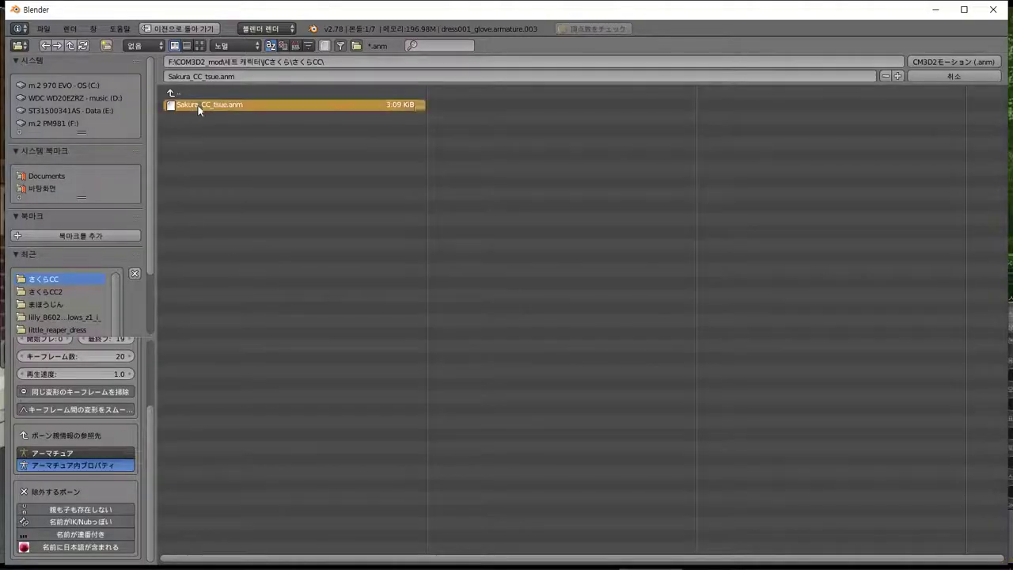
click(946, 56)
Switch to COM3D2, reload the first 夢の杖 variant, and examine the staff's orientation.
key(alt+Tab)
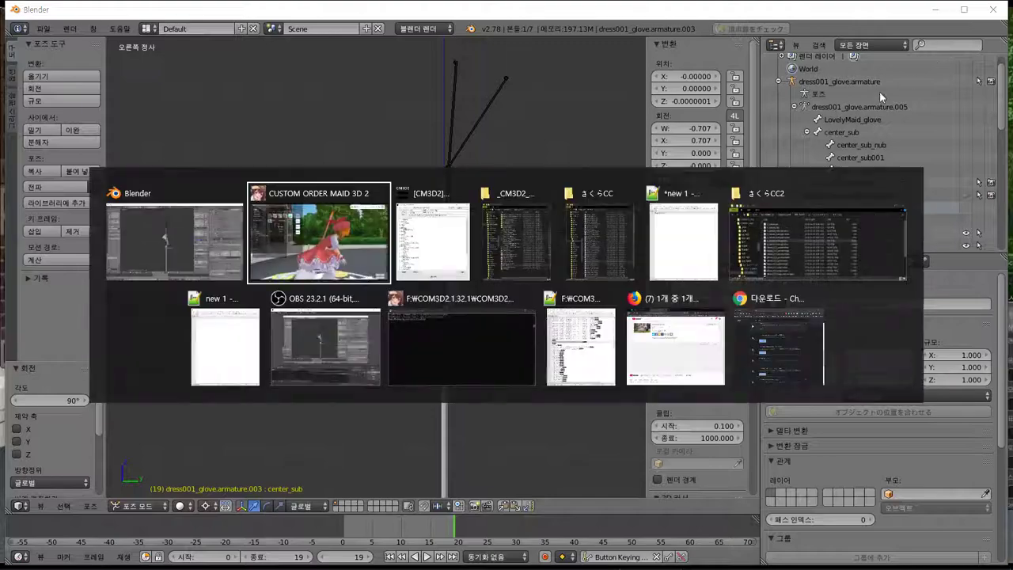
click(346, 101)
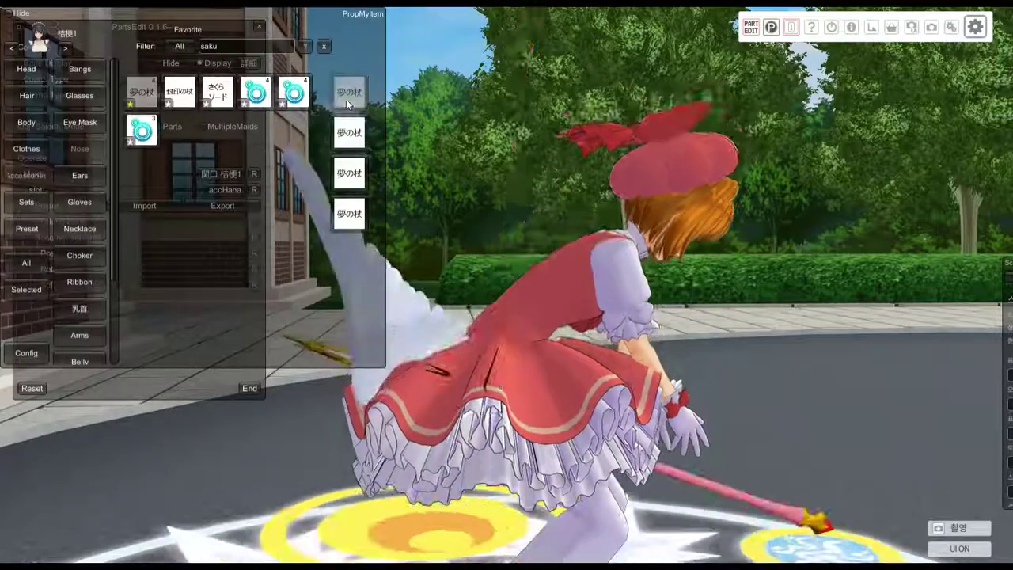
right_drag(577, 226, 584, 166)
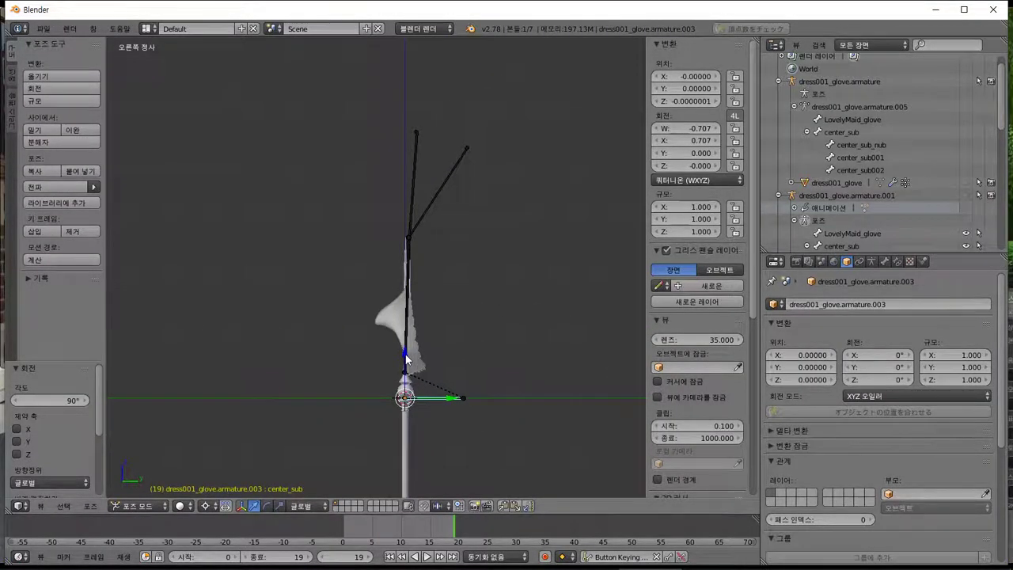
Return to Blender, move center_sub by about 2.02 along Z and -0.46 along Y, and export the motion over Sakura_CC_tsue.anm.
click(431, 234)
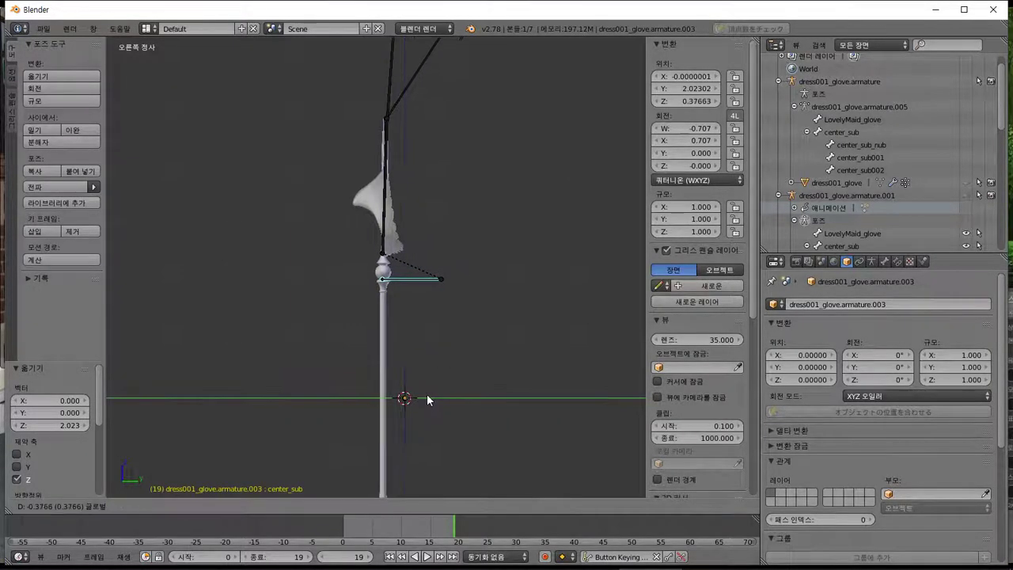
click(422, 398)
click(44, 30)
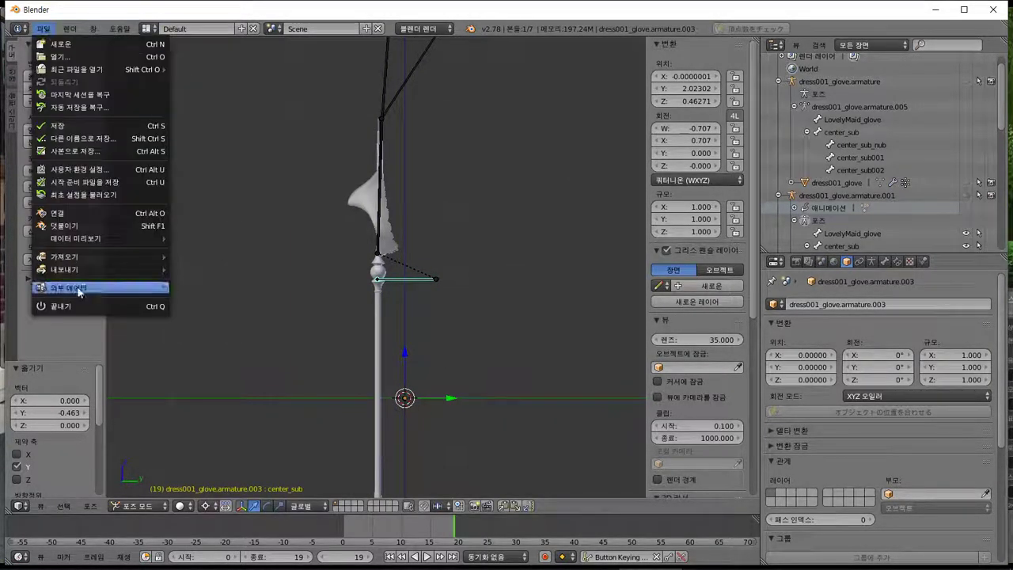
mouse_move(97, 277)
click(230, 396)
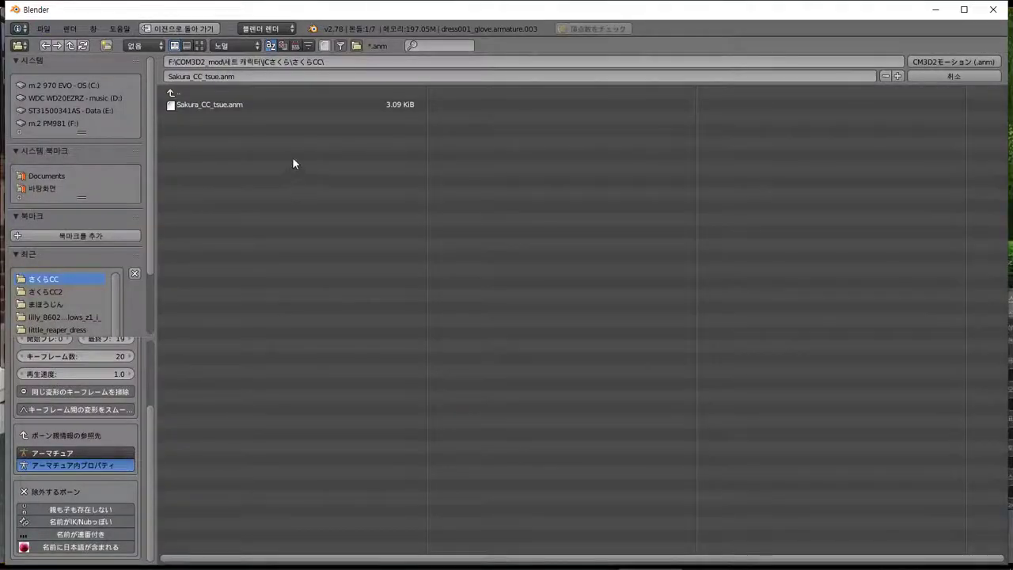
click(964, 61)
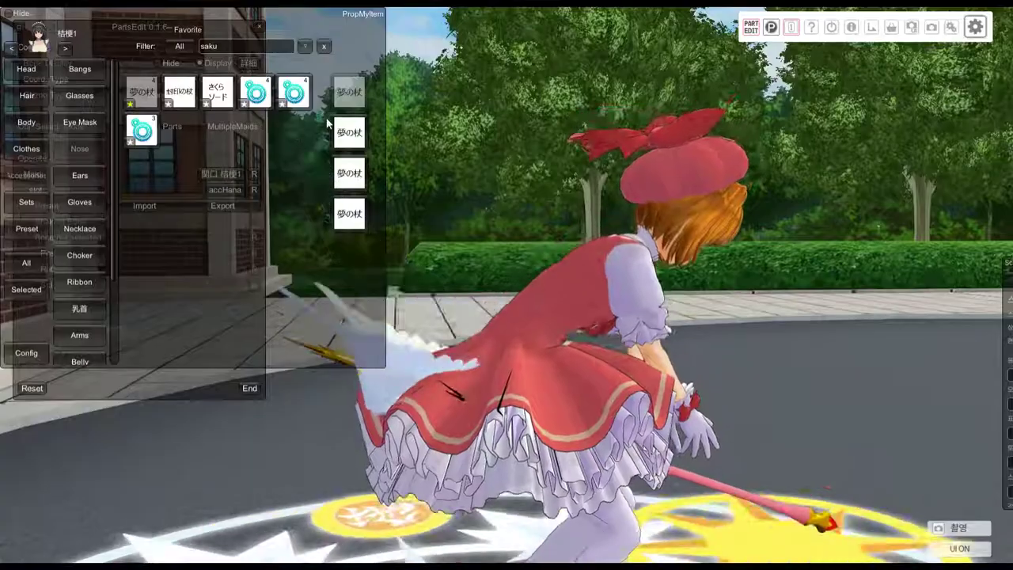
Switch to COM3D2, reload the first 夢の杖 variant, and examine the staff's placement relative to the character's hands.
click(353, 96)
right_drag(608, 340, 617, 226)
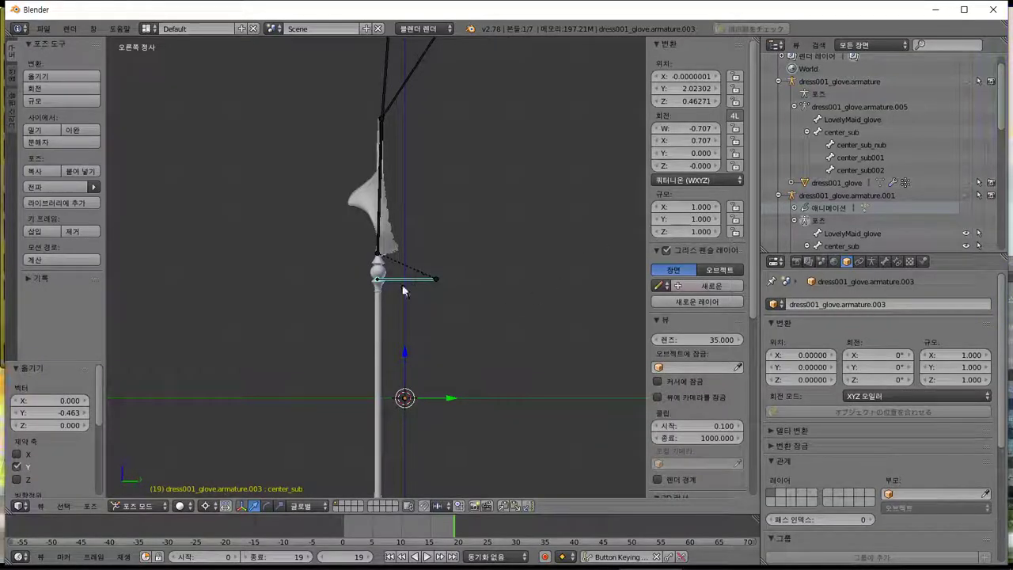
Return to Blender and move the center_sub bone by about -0.98 along Z and 0.40 along Y.
drag(406, 361, 411, 409)
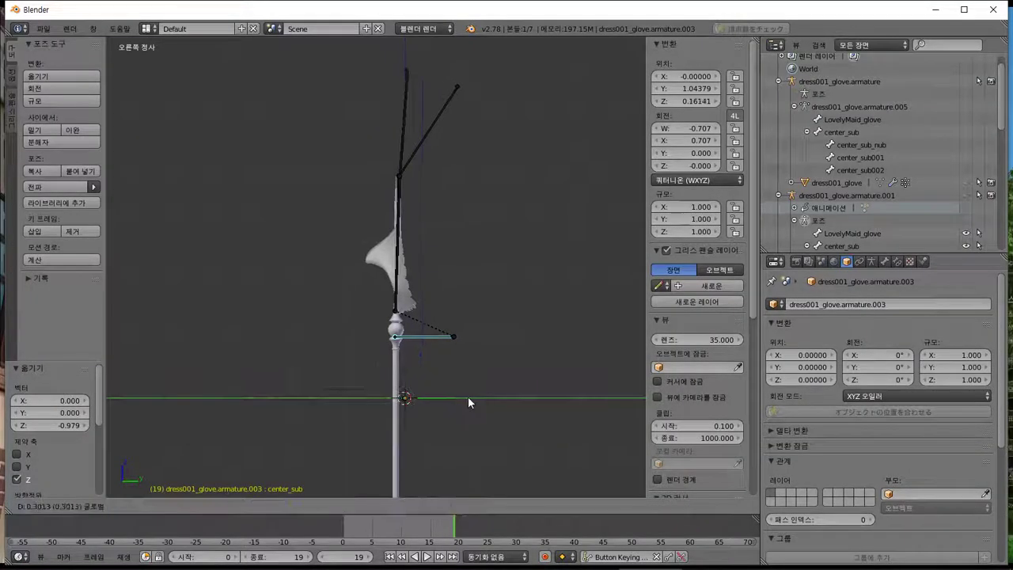
click(469, 399)
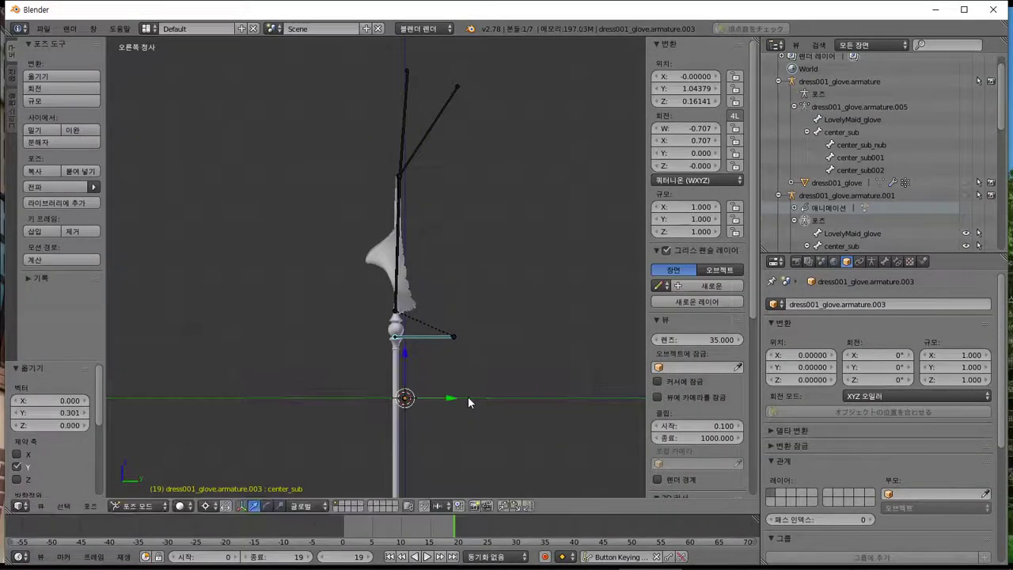
drag(457, 396, 464, 396)
Export the repositioned staff's motion as a CM3D2 .anm file over Sakura_CC_tsue.anm.
click(44, 29)
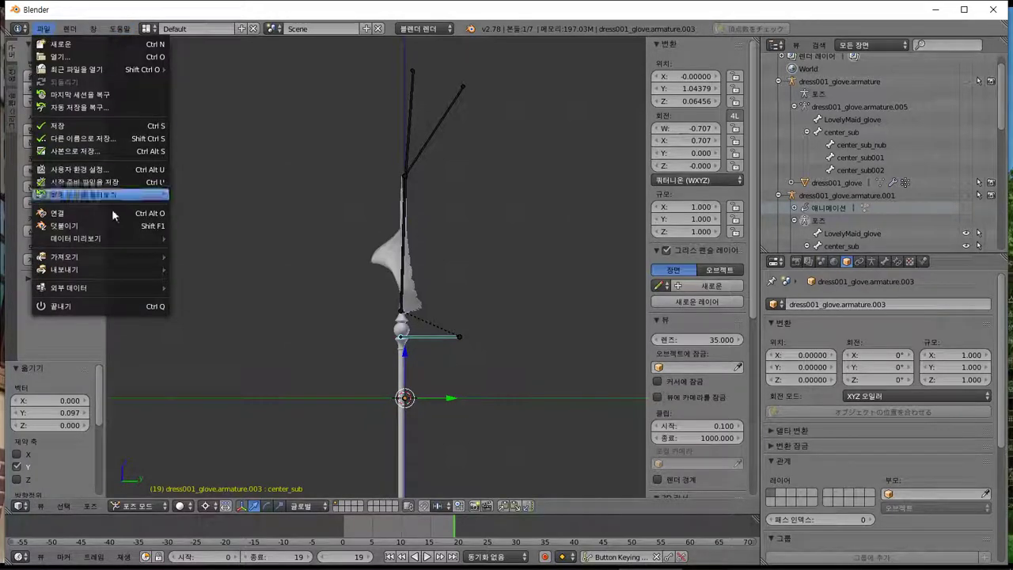
mouse_move(125, 270)
click(238, 395)
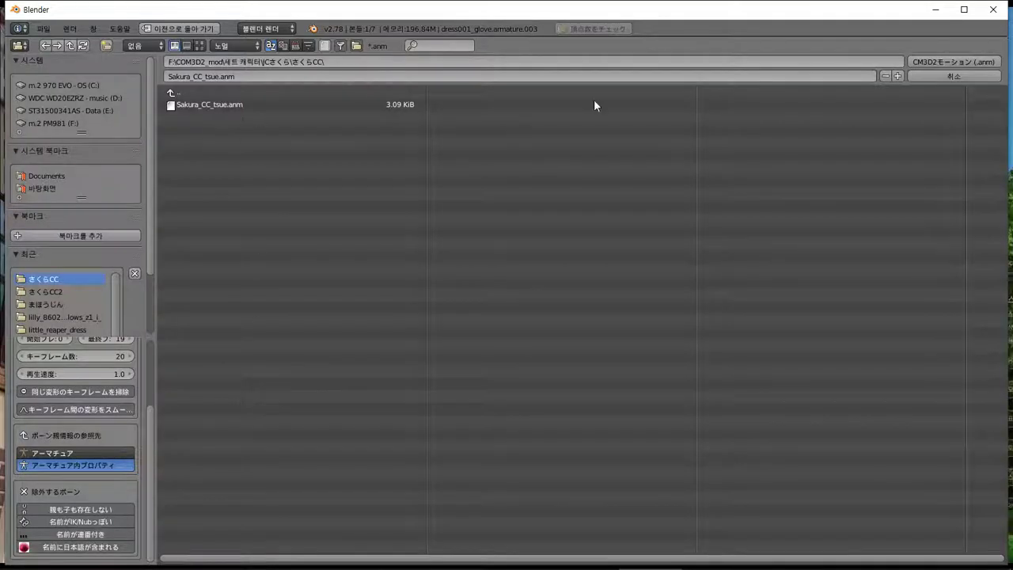
click(927, 61)
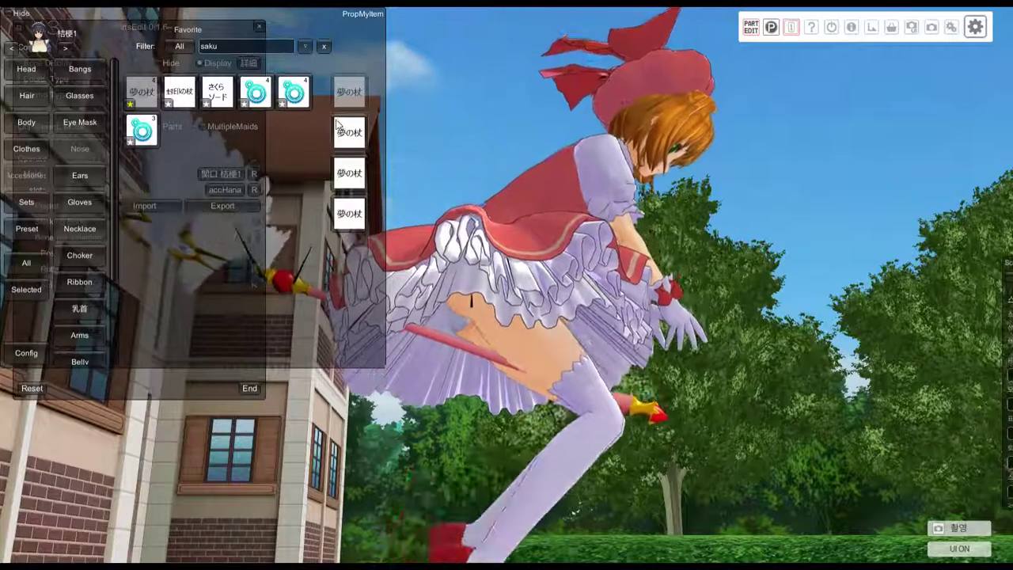
Switch to COM3D2, reload the first 夢の杖 variant again, and examine the staff from another angle.
click(351, 99)
right_drag(608, 210, 661, 178)
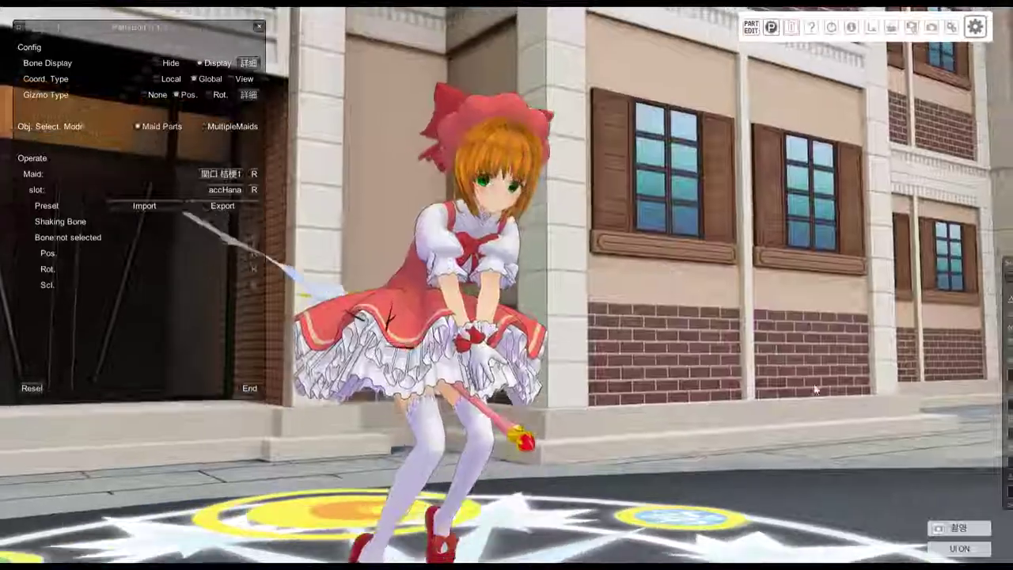
Show the studio interface and change the PartsEdit slot from accHana to ベース to display the body's bones.
click(959, 547)
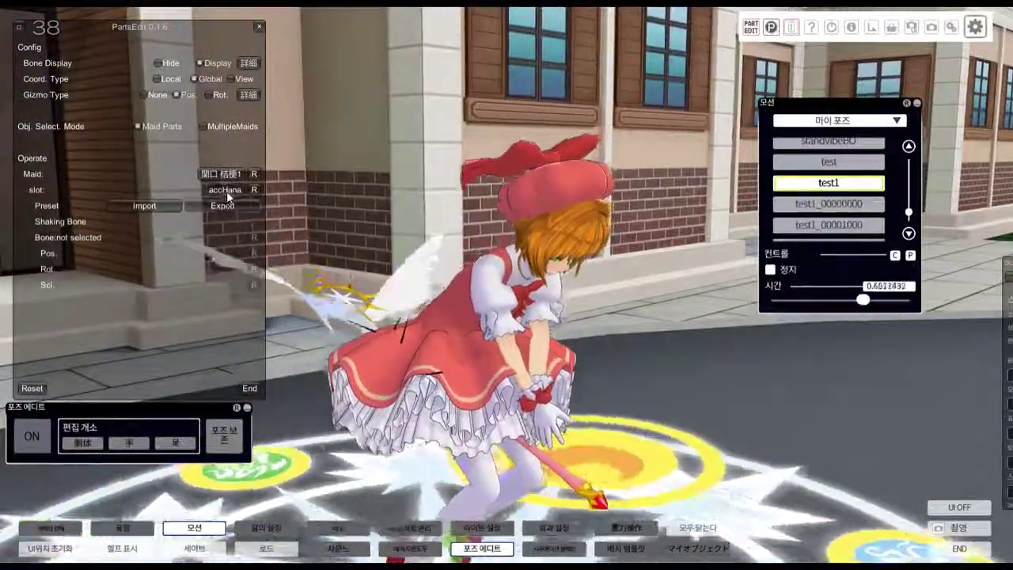
click(226, 191)
scroll(230, 227, up, 5)
click(226, 220)
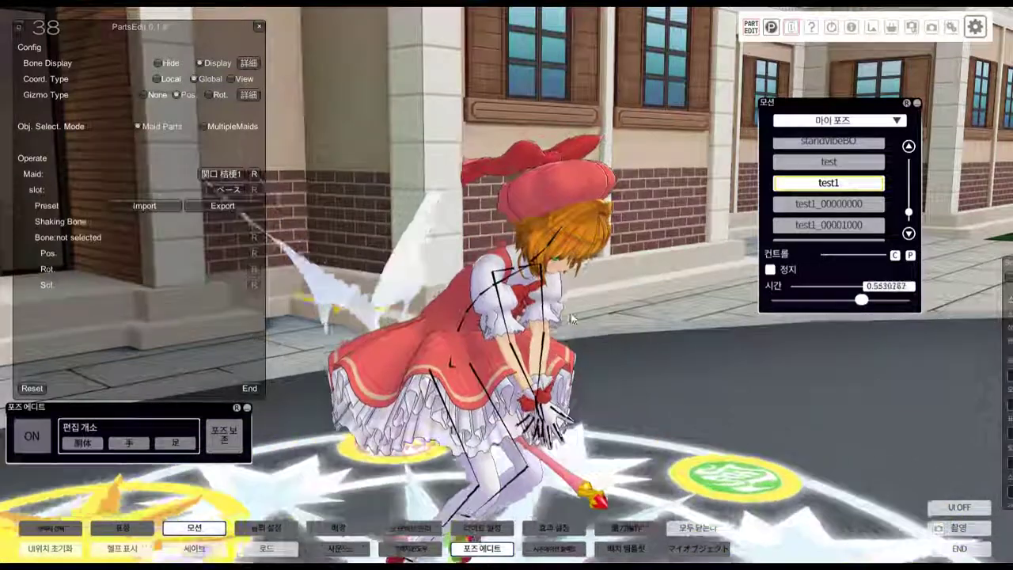
key(alt+Tab)
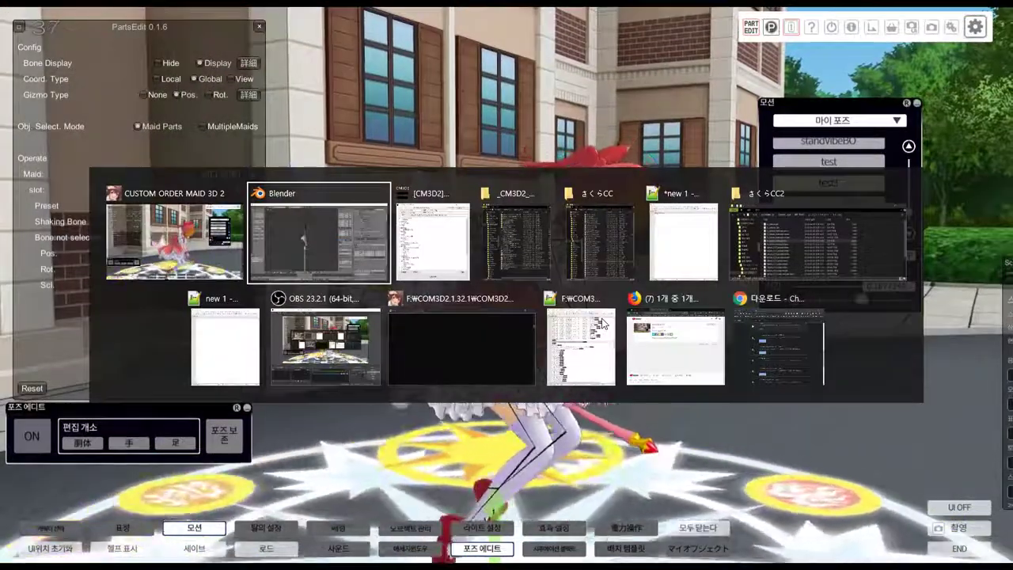
key(alt+Tab)
key(alt+Tab)
key(alt+Tab)
key(alt+Tab)
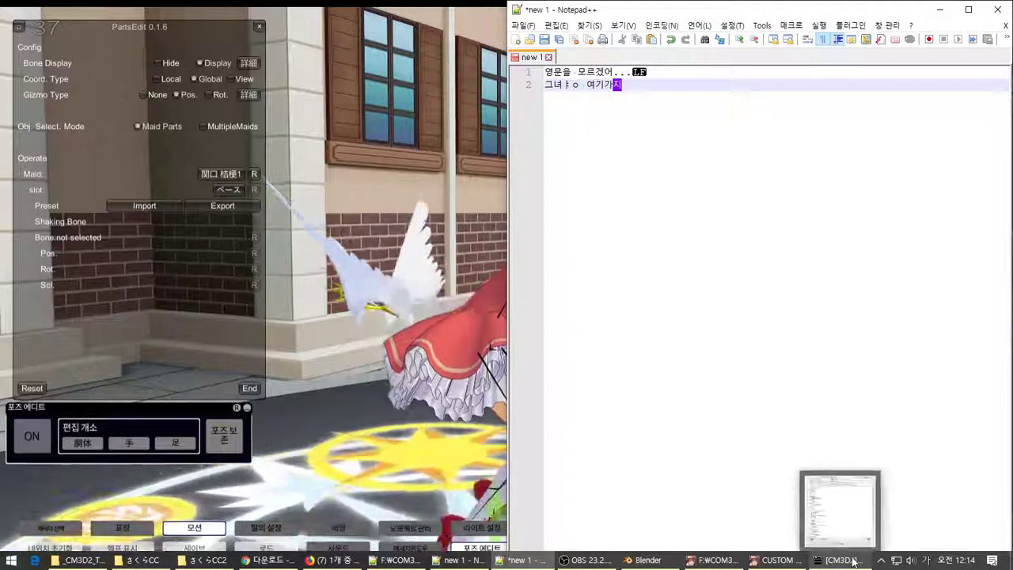
click(589, 560)
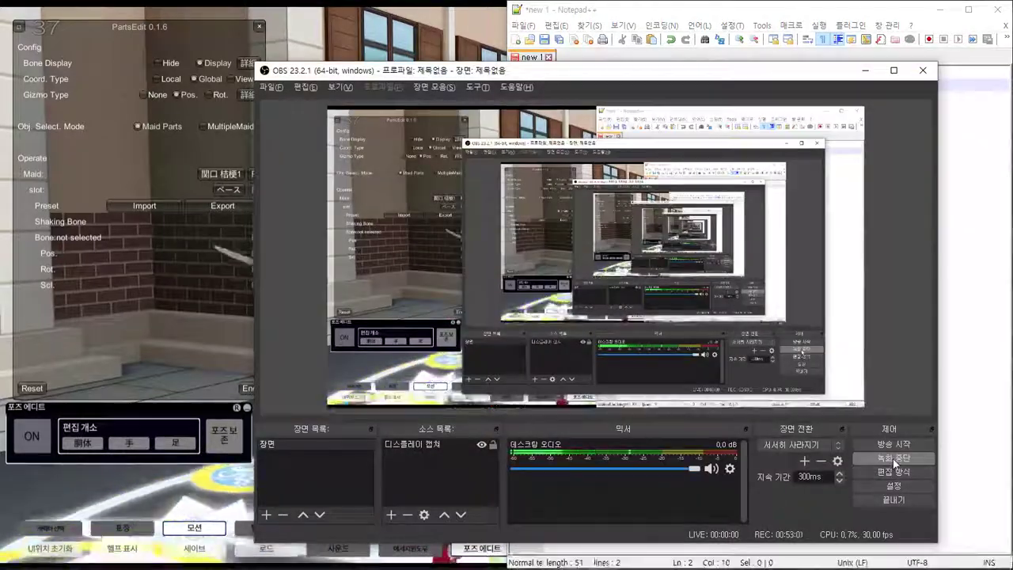